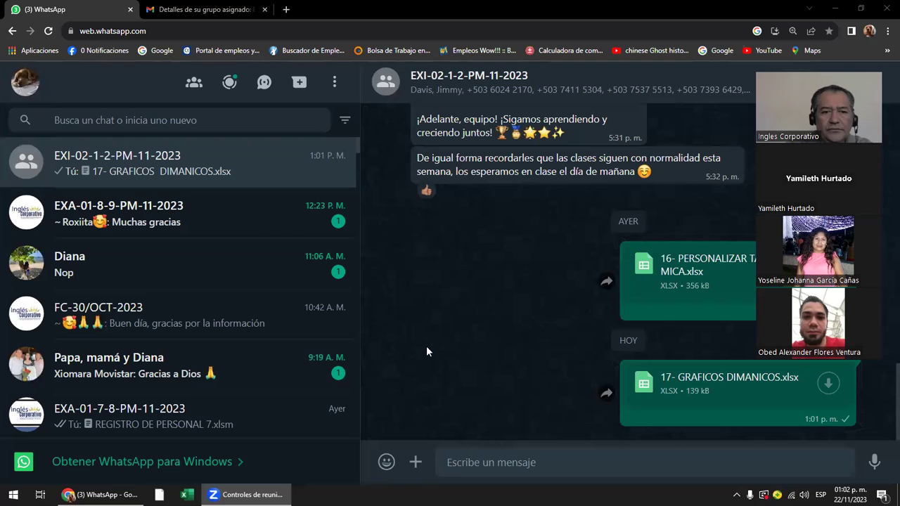
Step: Bring Chrome forward and show the Gmail message 'Detalles de su grupo asignado'
{"action": "left_click", "coordinate": [102, 494]}
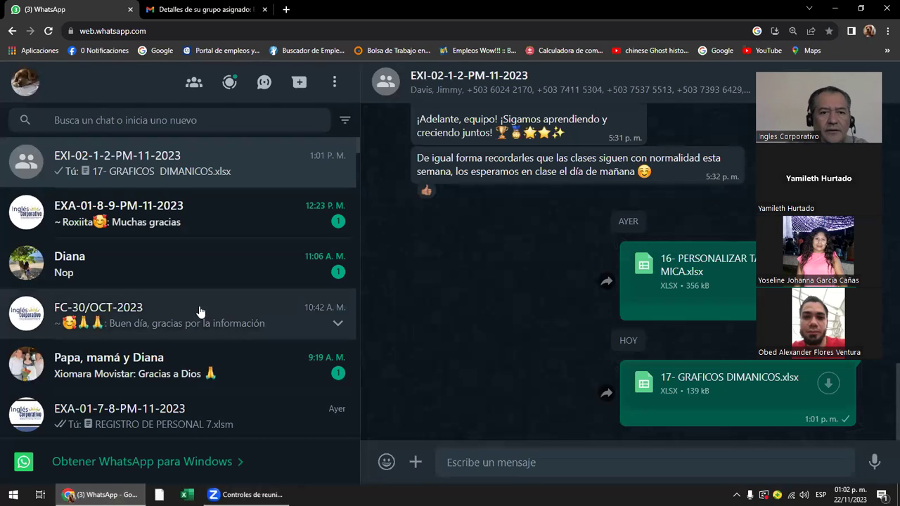
{"action": "left_click", "coordinate": [198, 10]}
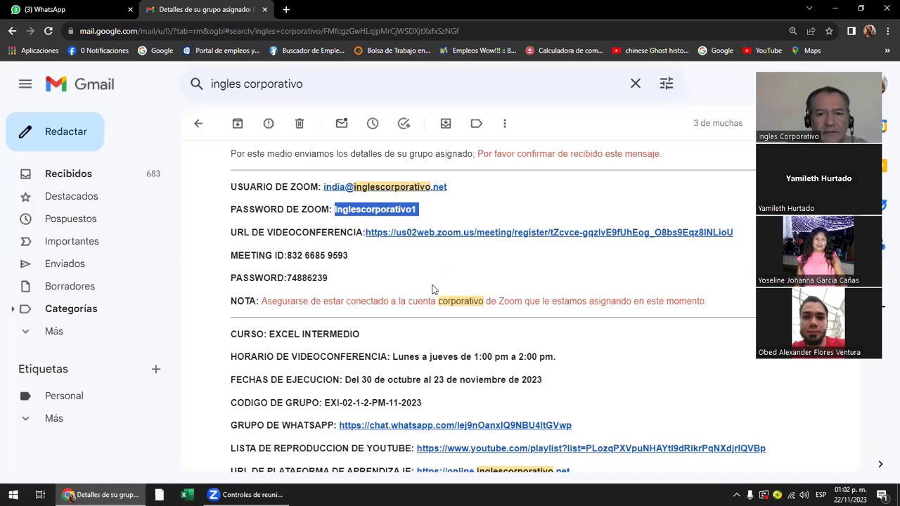
Step: Follow the email's 'URL de plataforma de aprendizaje' link to the Inglés Corporativo dashboard
{"action": "scroll", "coordinate": [432, 290], "scroll_direction": "down", "scroll_amount": 1}
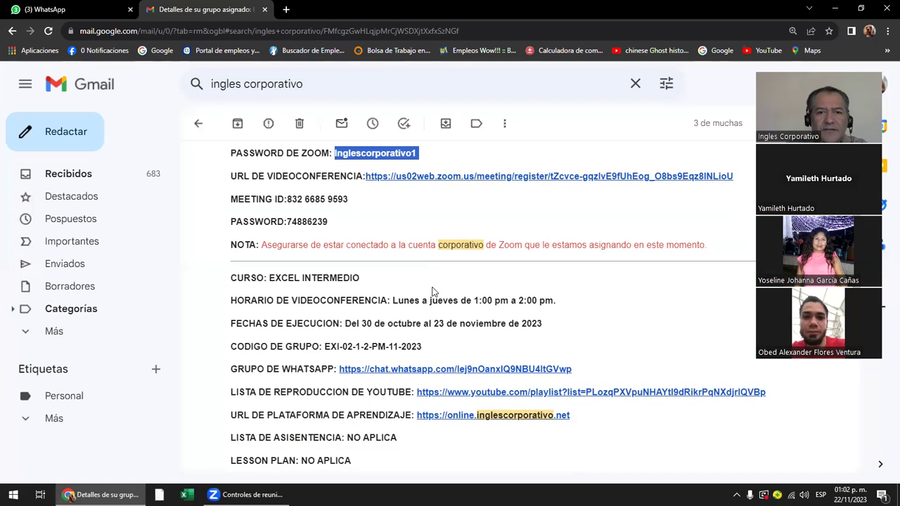
{"action": "scroll", "coordinate": [432, 290], "scroll_direction": "up", "scroll_amount": 1}
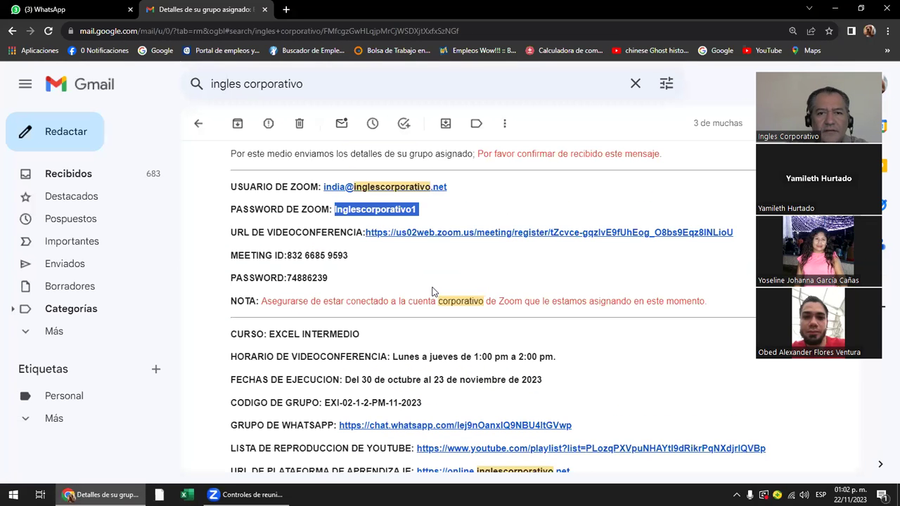
{"action": "scroll", "coordinate": [432, 290], "scroll_direction": "down", "scroll_amount": 1}
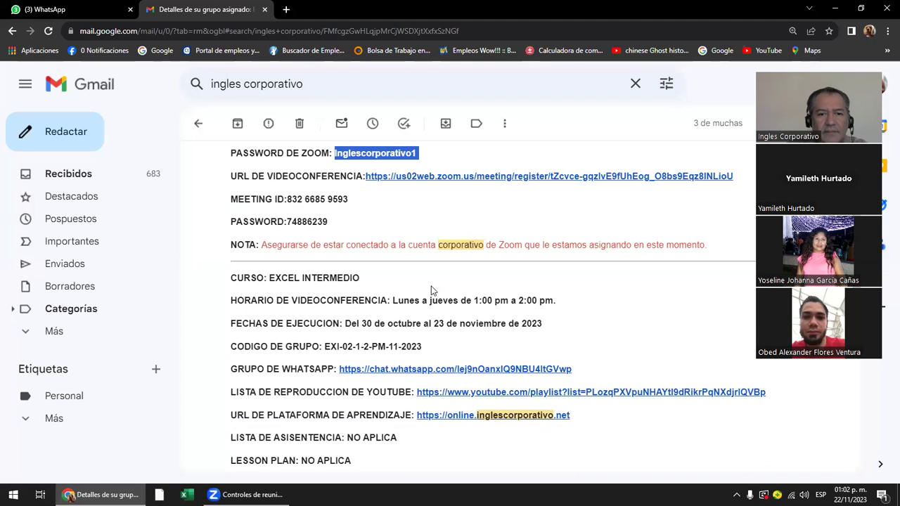
{"action": "scroll", "coordinate": [432, 290], "scroll_direction": "down", "scroll_amount": 3}
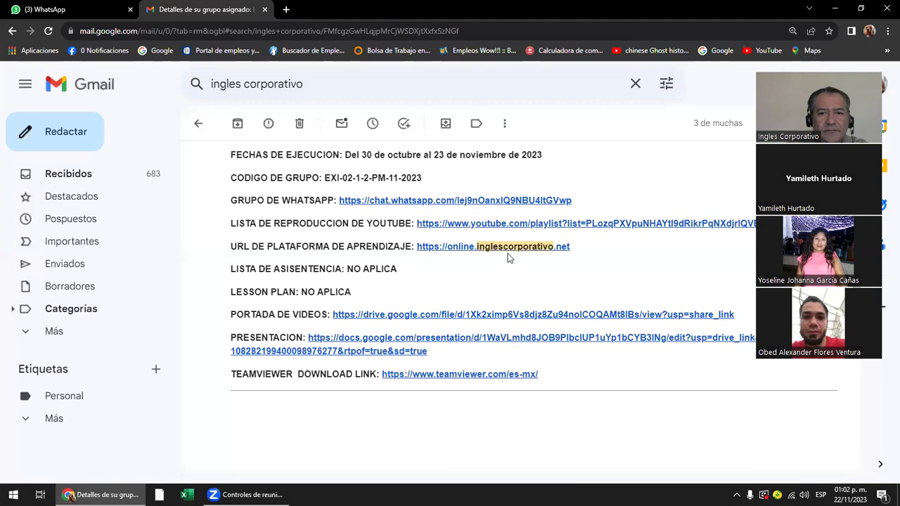
{"action": "left_click", "coordinate": [499, 252]}
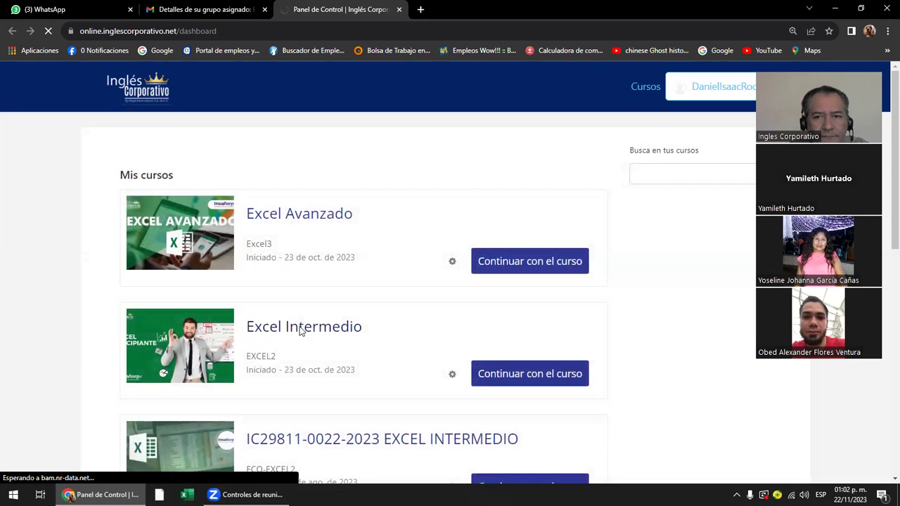
Step: Open the Excel Intermedio course and its lesson 4.4 Personalizar Tablas Dinámicas
{"action": "left_click", "coordinate": [301, 332]}
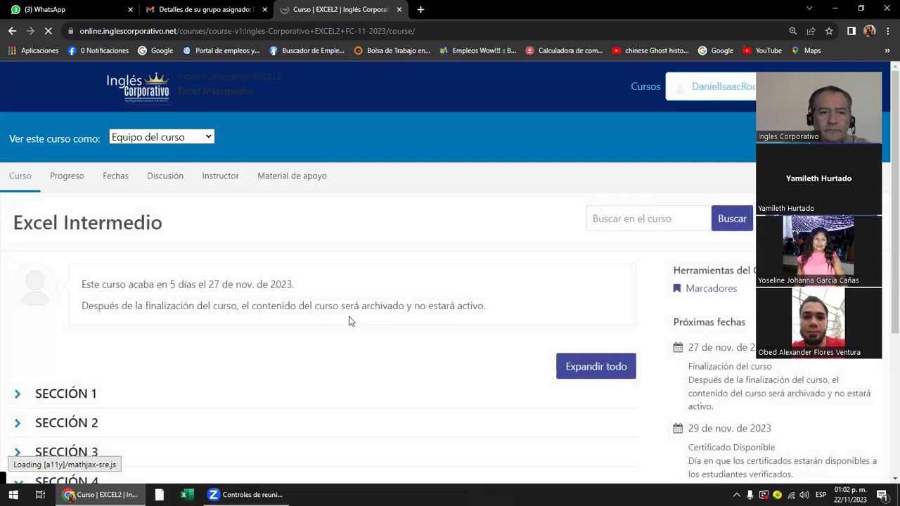
{"action": "scroll", "coordinate": [349, 320], "scroll_direction": "down", "scroll_amount": 3}
{"action": "left_click", "coordinate": [184, 290]}
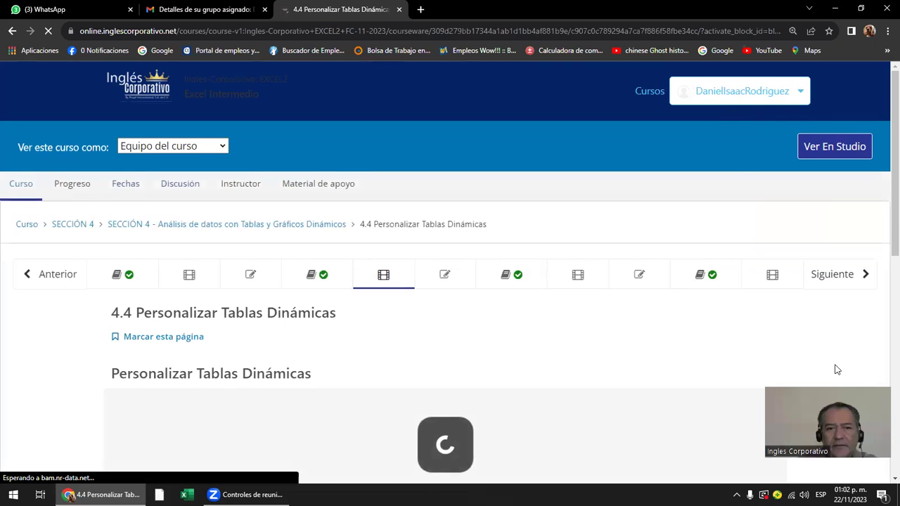
Step: Scroll through the 4.4 video page to the bottom of the lesson
{"action": "scroll", "coordinate": [523, 330], "scroll_direction": "down", "scroll_amount": 3}
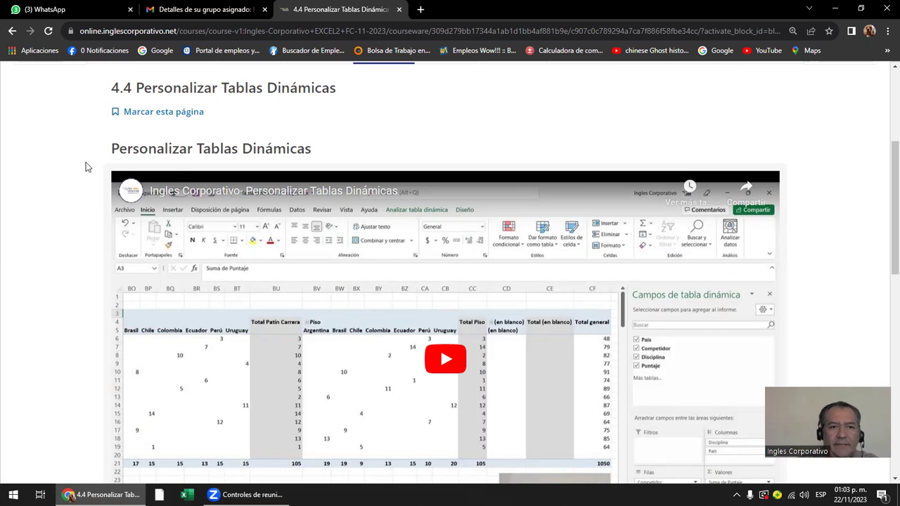
{"action": "scroll", "coordinate": [380, 248], "scroll_direction": "down", "scroll_amount": 2}
{"action": "scroll", "coordinate": [385, 246], "scroll_direction": "down", "scroll_amount": 2}
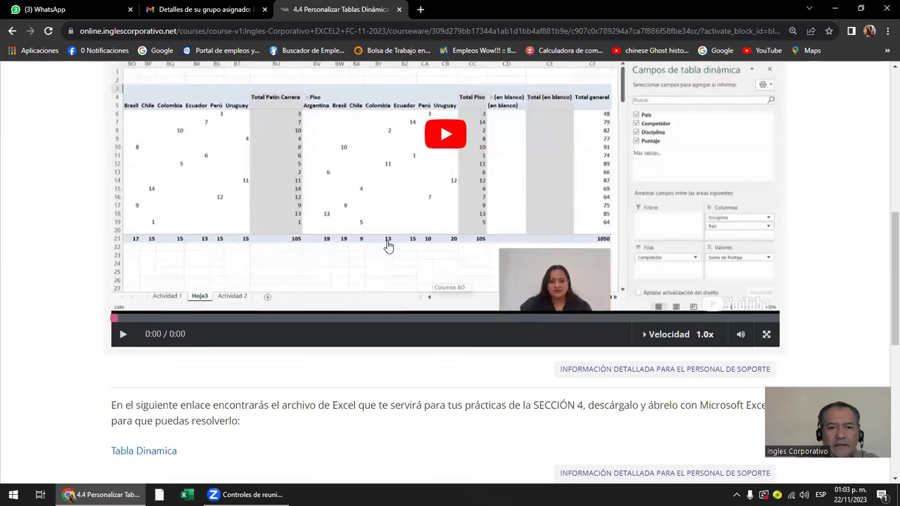
{"action": "scroll", "coordinate": [388, 246], "scroll_direction": "up", "scroll_amount": 1}
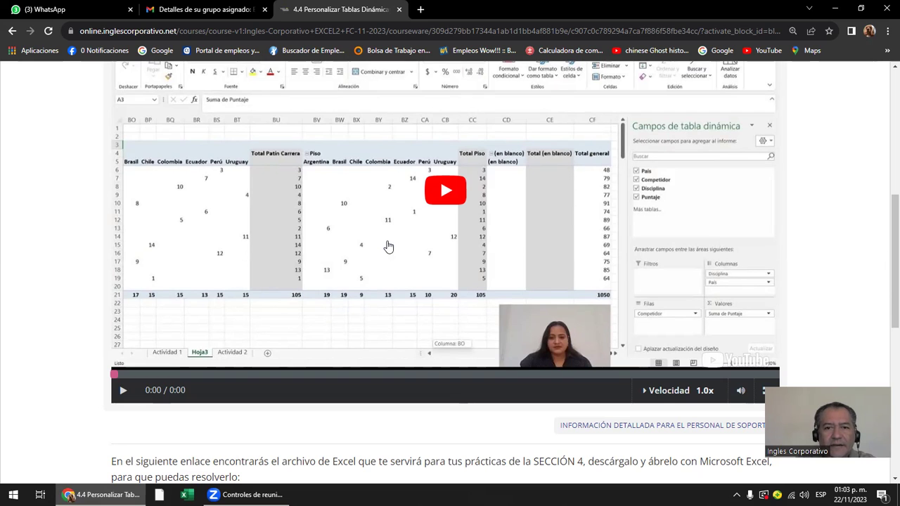
{"action": "scroll", "coordinate": [389, 246], "scroll_direction": "down", "scroll_amount": 2}
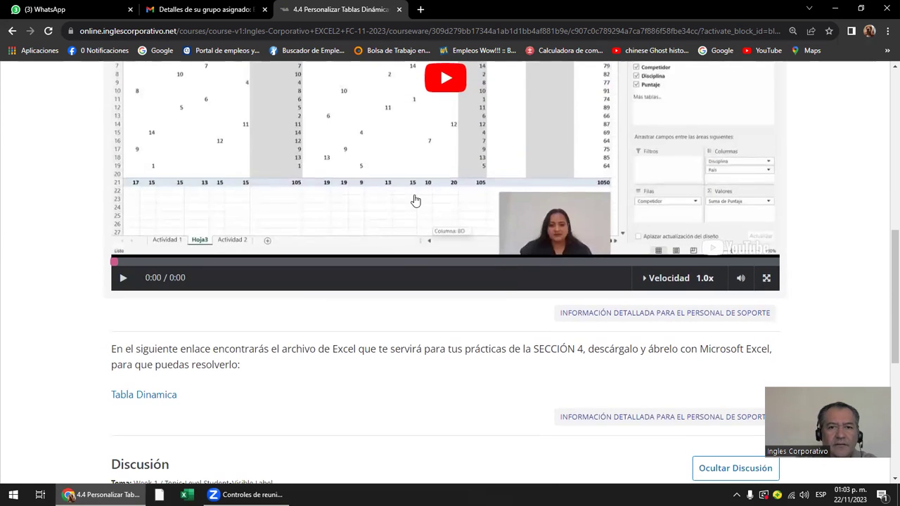
{"action": "scroll", "coordinate": [416, 201], "scroll_direction": "up", "scroll_amount": 3}
{"action": "scroll", "coordinate": [338, 187], "scroll_direction": "down", "scroll_amount": 2}
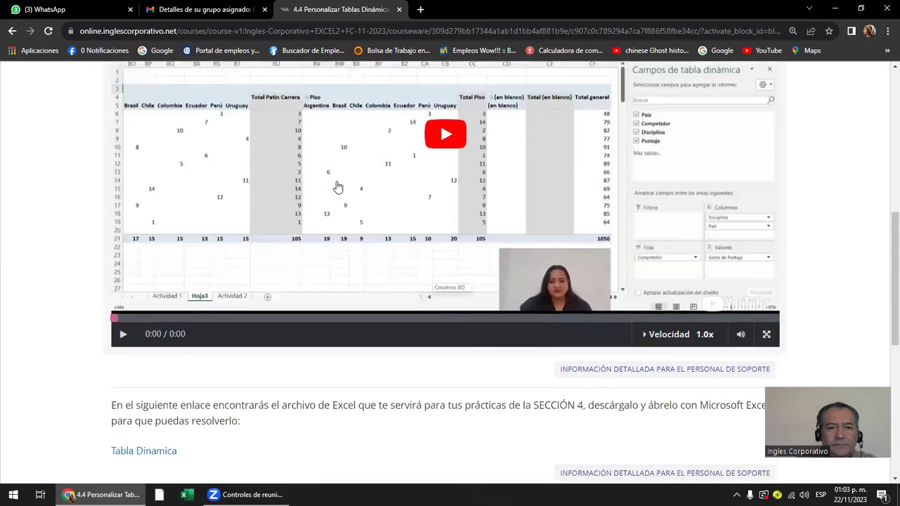
{"action": "scroll", "coordinate": [338, 185], "scroll_direction": "down", "scroll_amount": 3}
{"action": "scroll", "coordinate": [356, 183], "scroll_direction": "down", "scroll_amount": 4}
Step: Advance to 4.5 Laboratorio 2 and scroll through its quiz questions
{"action": "left_click", "coordinate": [474, 340]}
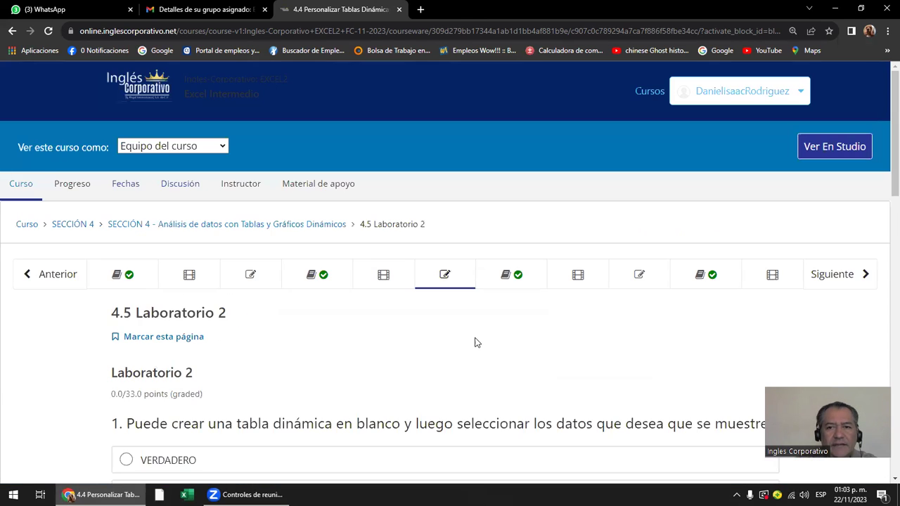
{"action": "scroll", "coordinate": [436, 274], "scroll_direction": "down", "scroll_amount": 3}
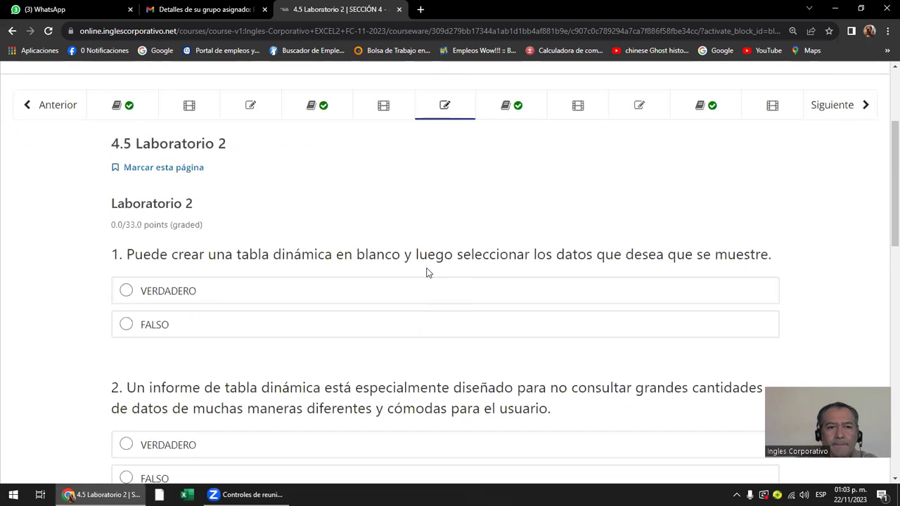
{"action": "scroll", "coordinate": [427, 273], "scroll_direction": "down", "scroll_amount": 4}
{"action": "scroll", "coordinate": [426, 270], "scroll_direction": "down", "scroll_amount": 4}
{"action": "scroll", "coordinate": [427, 268], "scroll_direction": "down", "scroll_amount": 2}
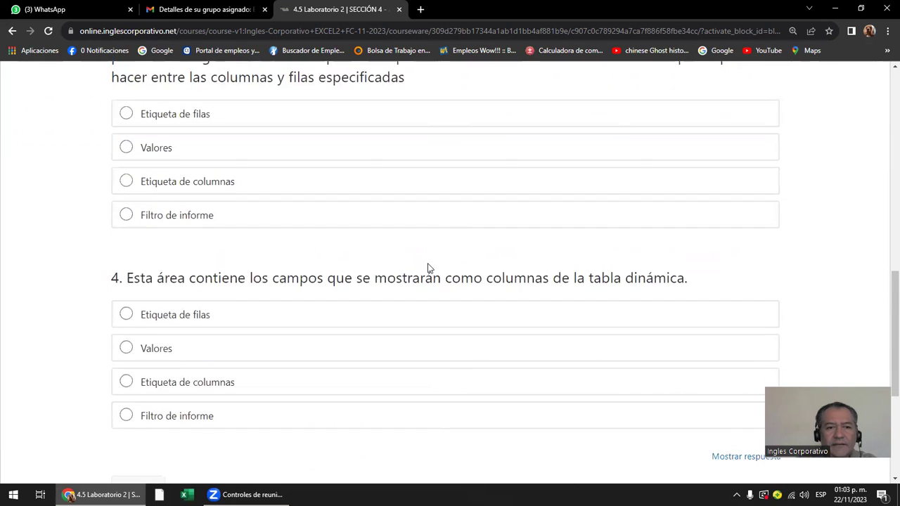
{"action": "scroll", "coordinate": [428, 268], "scroll_direction": "down", "scroll_amount": 4}
Step: Move on to 4.6 Objetivo de la lección and read it through to the final chart example
{"action": "left_click", "coordinate": [474, 330]}
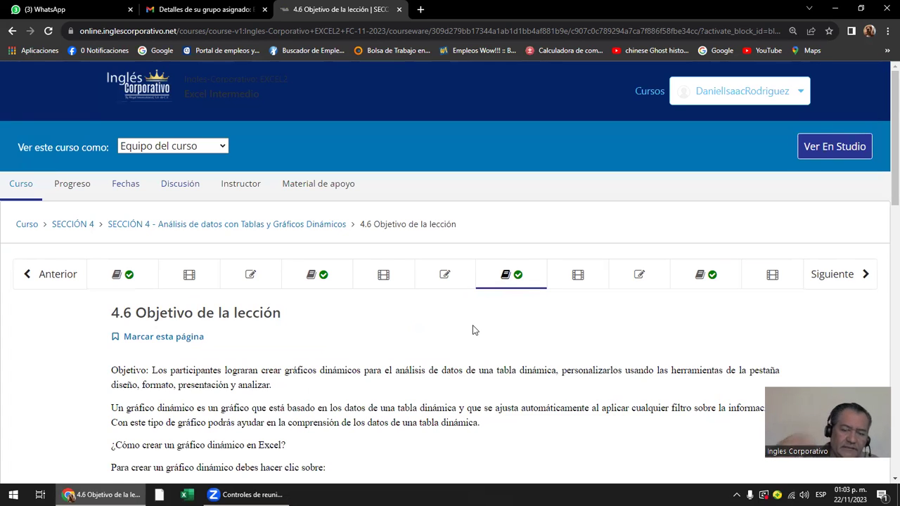
{"action": "scroll", "coordinate": [398, 307], "scroll_direction": "down", "scroll_amount": 3}
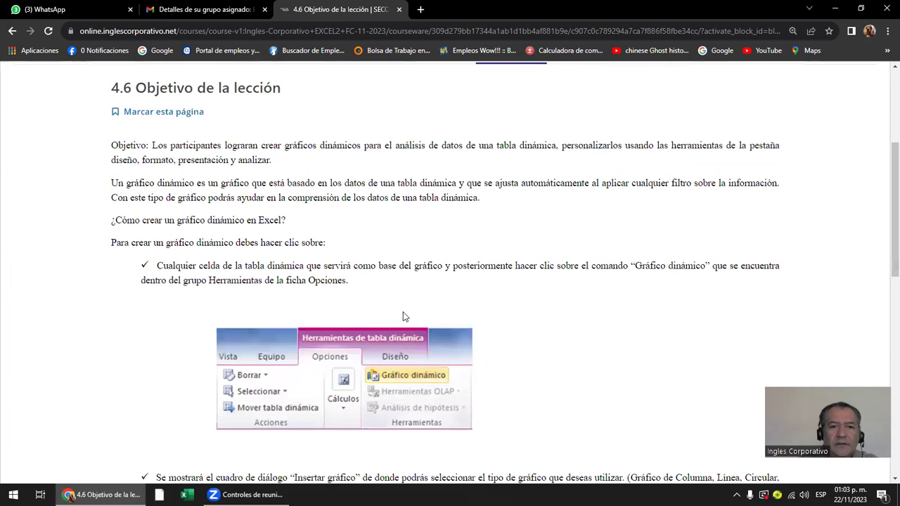
{"action": "scroll", "coordinate": [503, 317], "scroll_direction": "up", "scroll_amount": 2}
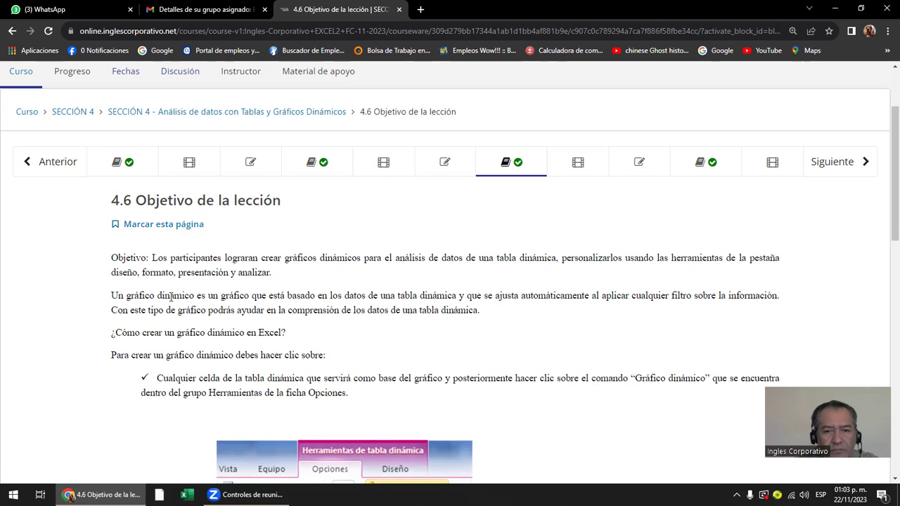
{"action": "scroll", "coordinate": [170, 296], "scroll_direction": "down", "scroll_amount": 4}
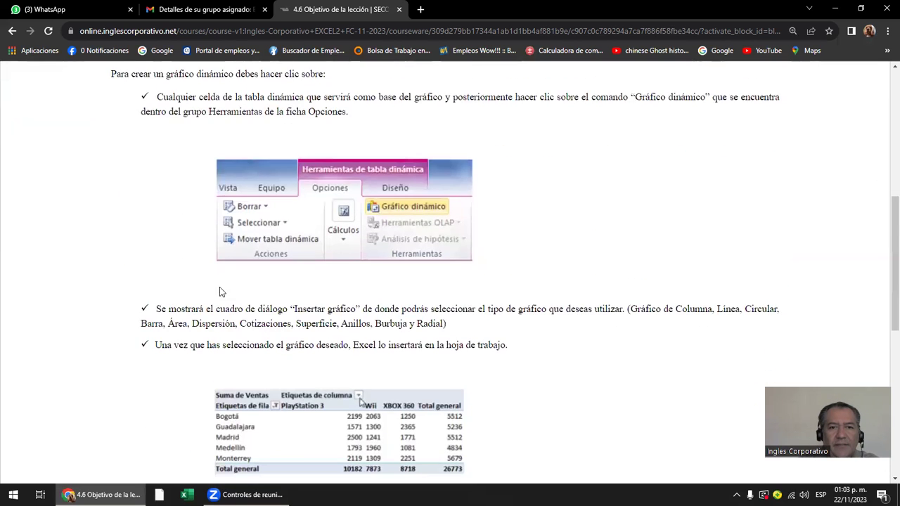
{"action": "scroll", "coordinate": [211, 281], "scroll_direction": "up", "scroll_amount": 4}
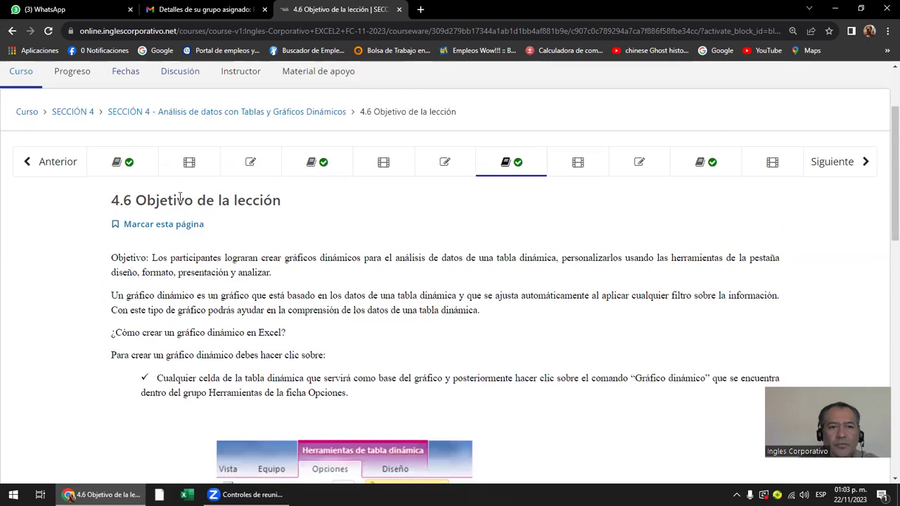
{"action": "scroll", "coordinate": [210, 225], "scroll_direction": "down", "scroll_amount": 3}
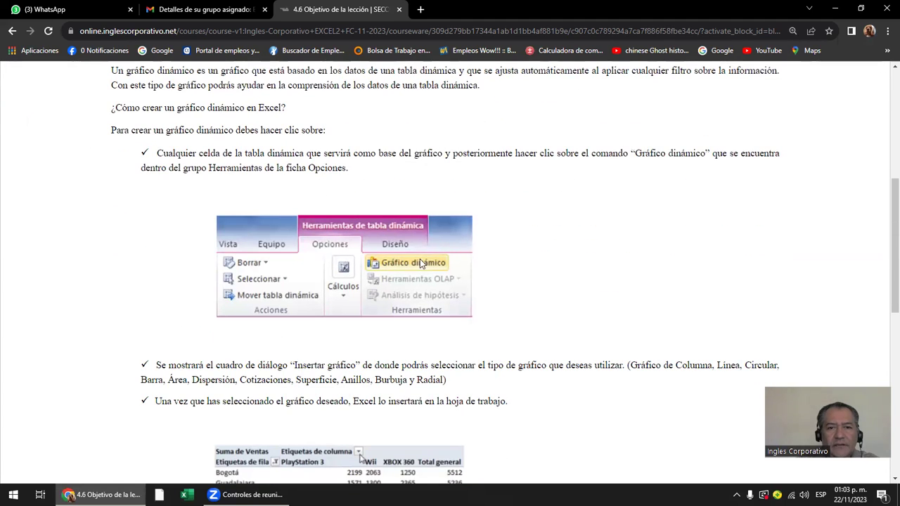
{"action": "scroll", "coordinate": [397, 279], "scroll_direction": "down", "scroll_amount": 3}
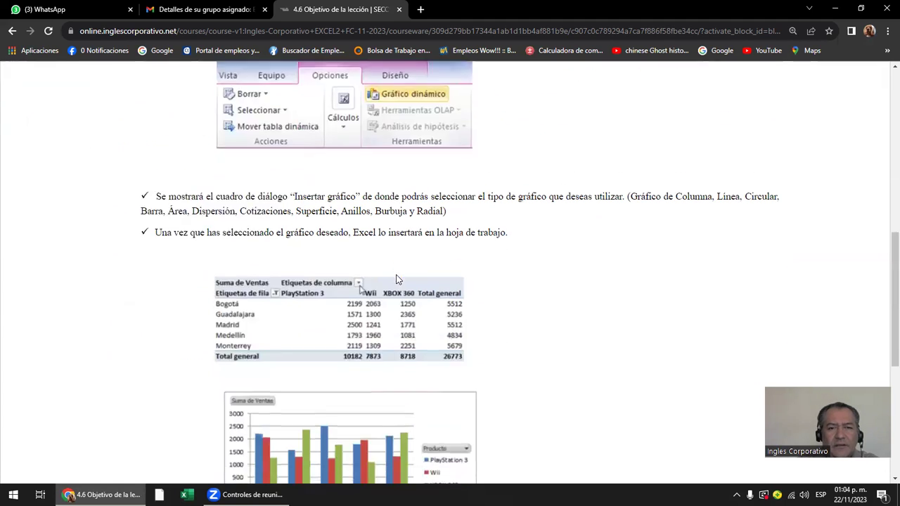
{"action": "scroll", "coordinate": [397, 279], "scroll_direction": "down", "scroll_amount": 3}
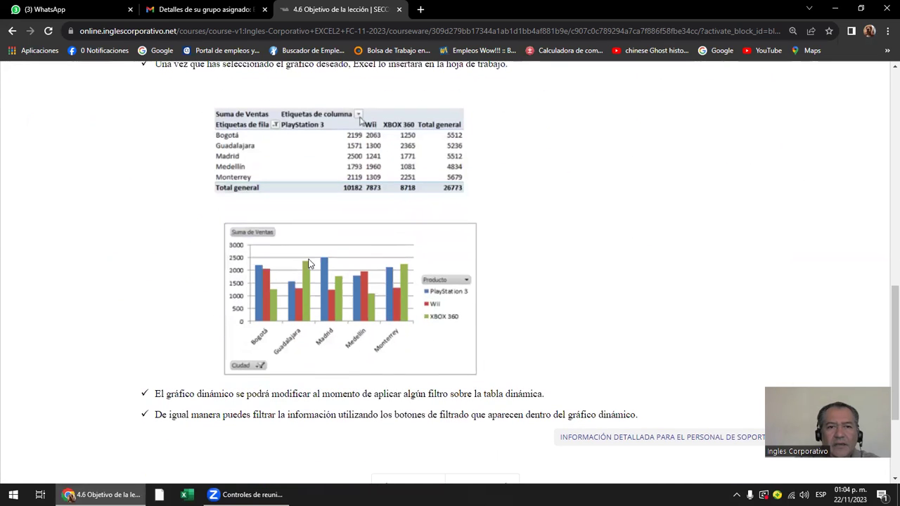
{"action": "scroll", "coordinate": [487, 279], "scroll_direction": "down", "scroll_amount": 2}
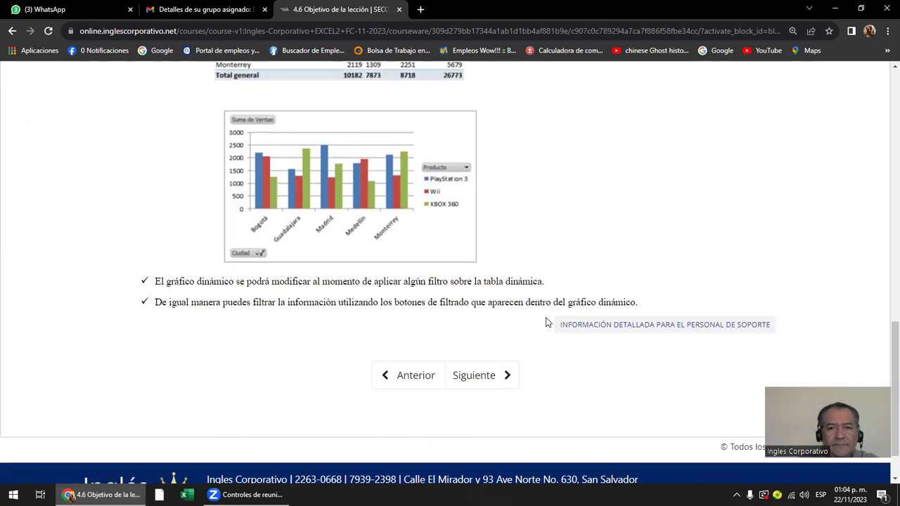
Step: Advance to lesson 4.7 Gráficos Dinámicos and scroll through its video page
{"action": "left_click", "coordinate": [474, 375]}
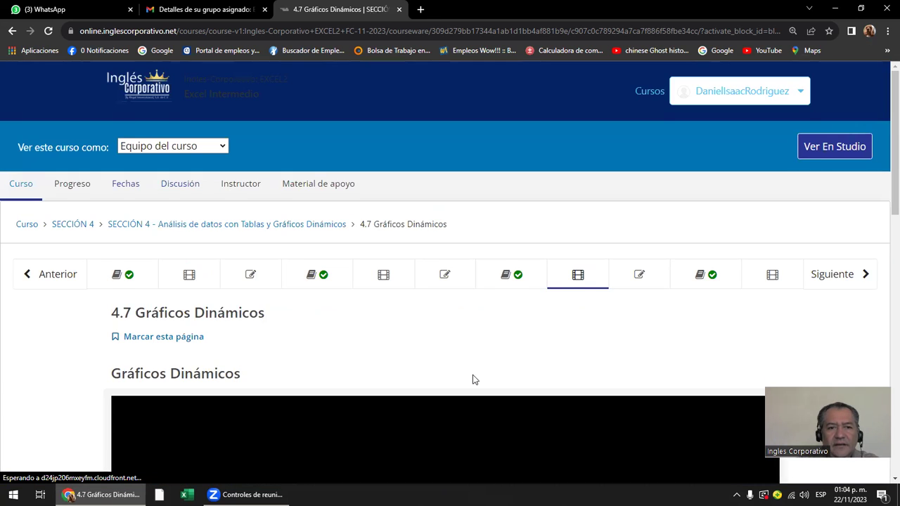
{"action": "scroll", "coordinate": [453, 364], "scroll_direction": "down", "scroll_amount": 3}
{"action": "scroll", "coordinate": [402, 337], "scroll_direction": "down", "scroll_amount": 2}
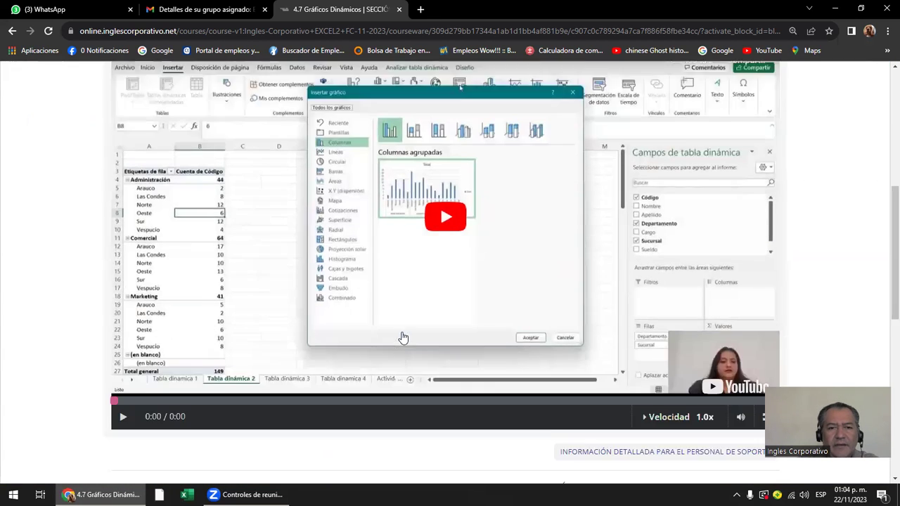
{"action": "scroll", "coordinate": [402, 337], "scroll_direction": "down", "scroll_amount": 3}
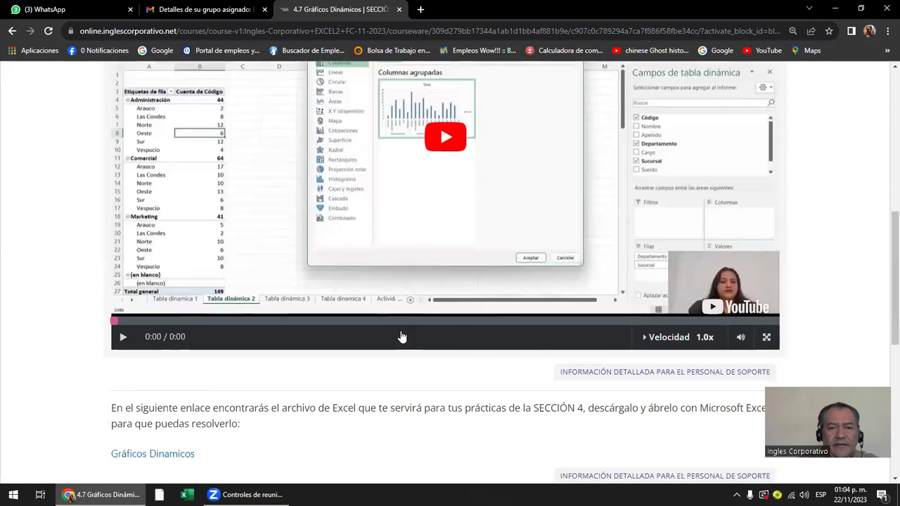
{"action": "scroll", "coordinate": [402, 338], "scroll_direction": "down", "scroll_amount": 2}
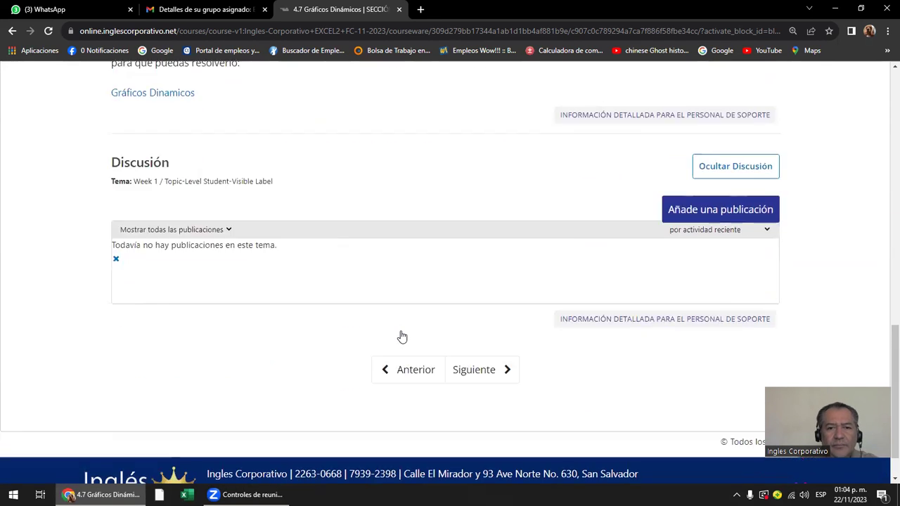
{"action": "scroll", "coordinate": [400, 336], "scroll_direction": "up", "scroll_amount": 3}
{"action": "scroll", "coordinate": [397, 333], "scroll_direction": "down", "scroll_amount": 2}
{"action": "scroll", "coordinate": [476, 342], "scroll_direction": "down", "scroll_amount": 2}
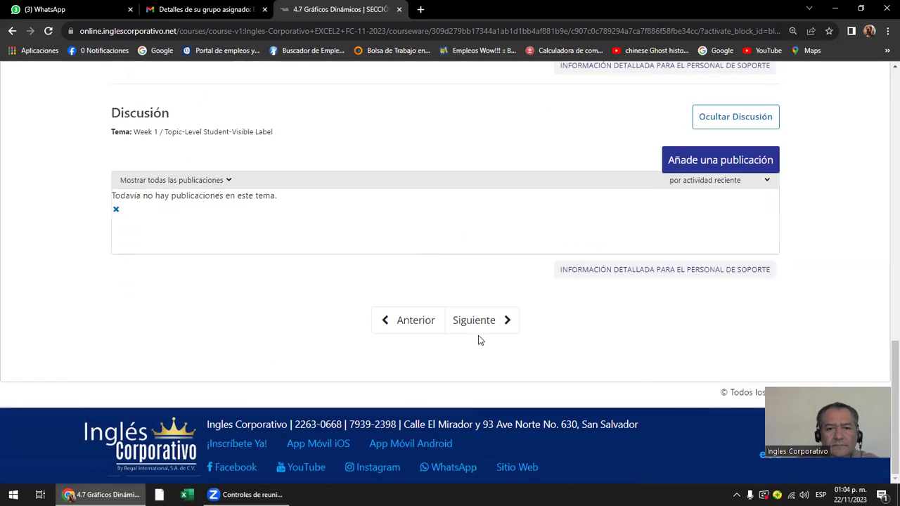
Step: Move on to 4.8 Laboratorio 3 and look over its questions
{"action": "left_click", "coordinate": [479, 325]}
{"action": "scroll", "coordinate": [479, 329], "scroll_direction": "down", "scroll_amount": 3}
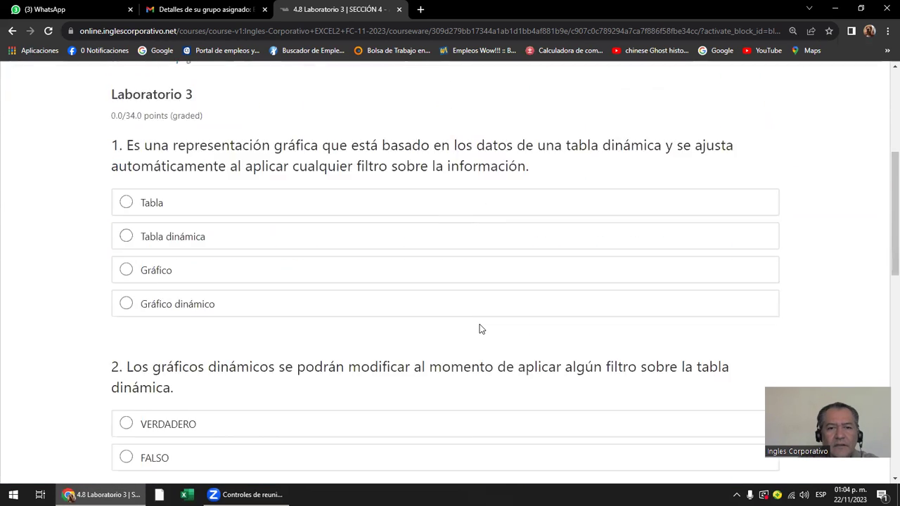
{"action": "scroll", "coordinate": [480, 329], "scroll_direction": "down", "scroll_amount": 4}
{"action": "scroll", "coordinate": [478, 329], "scroll_direction": "down", "scroll_amount": 2}
{"action": "scroll", "coordinate": [478, 329], "scroll_direction": "up", "scroll_amount": 4}
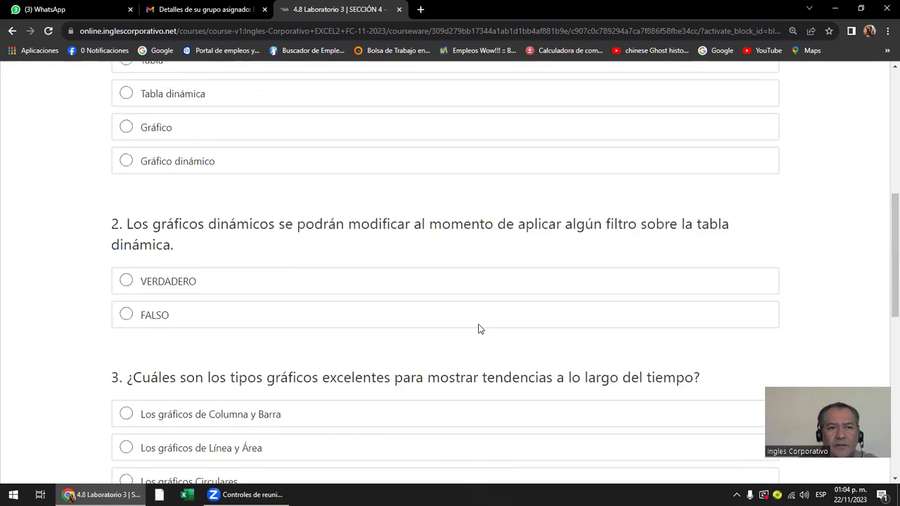
{"action": "scroll", "coordinate": [478, 329], "scroll_direction": "up", "scroll_amount": 3}
{"action": "scroll", "coordinate": [480, 329], "scroll_direction": "up", "scroll_amount": 2}
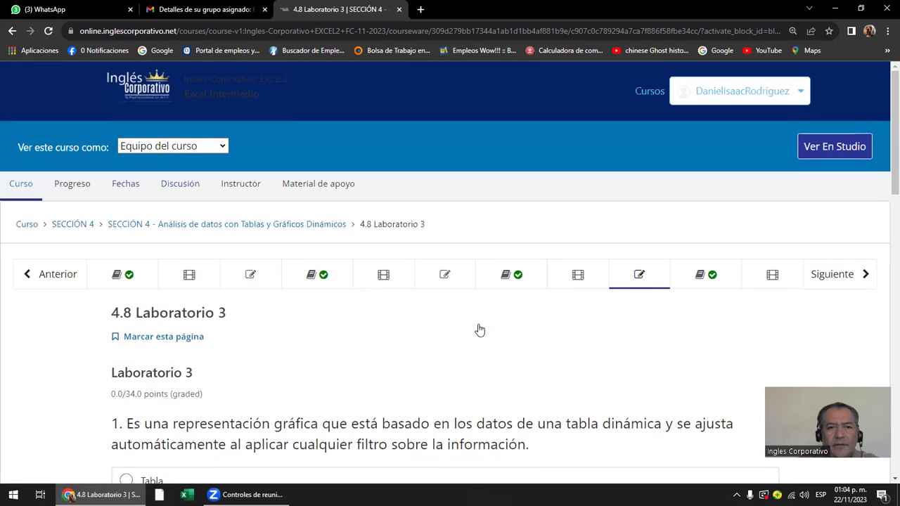
Step: Continue to lesson 4.9 Objetivo de la lección and read it through
{"action": "left_click", "coordinate": [821, 275]}
{"action": "scroll", "coordinate": [532, 264], "scroll_direction": "down", "scroll_amount": 2}
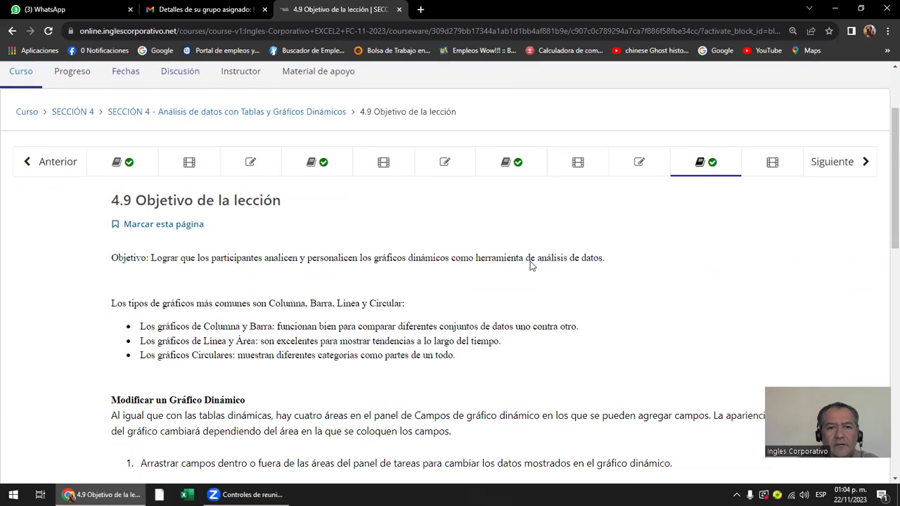
{"action": "scroll", "coordinate": [573, 265], "scroll_direction": "down", "scroll_amount": 2}
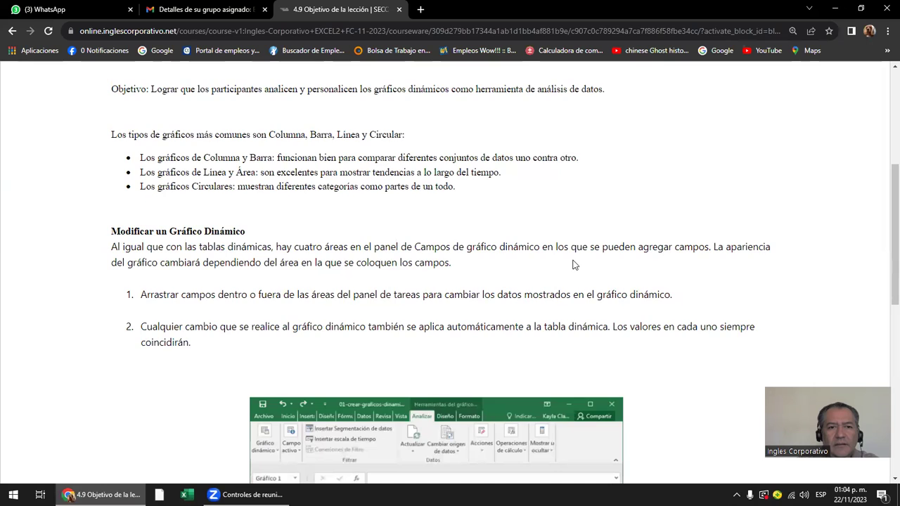
{"action": "scroll", "coordinate": [573, 264], "scroll_direction": "down", "scroll_amount": 2}
{"action": "scroll", "coordinate": [573, 265], "scroll_direction": "down", "scroll_amount": 1}
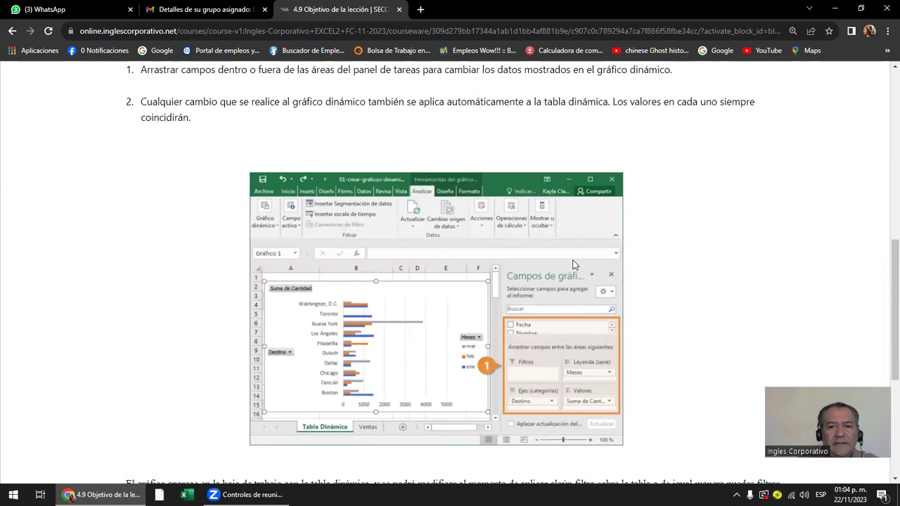
{"action": "scroll", "coordinate": [573, 260], "scroll_direction": "down", "scroll_amount": 2}
{"action": "scroll", "coordinate": [573, 260], "scroll_direction": "down", "scroll_amount": 2}
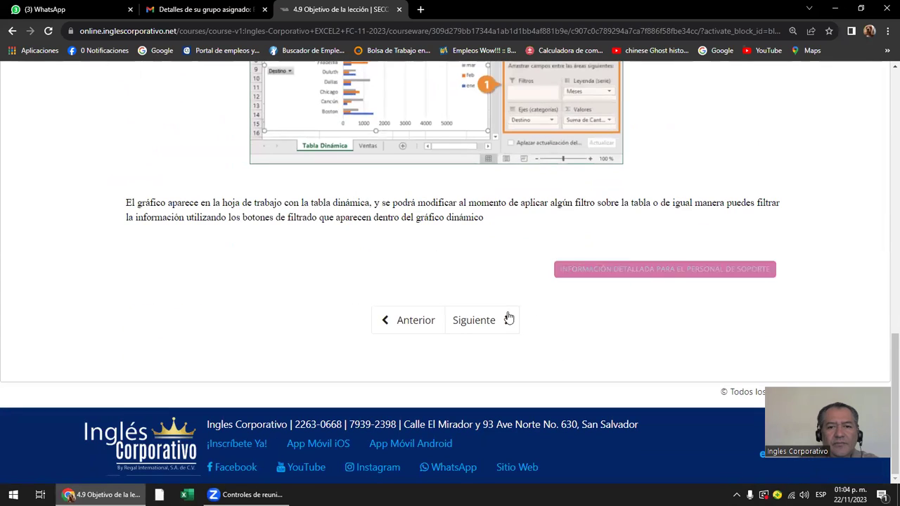
Step: Read lesson 4.10 Personalizar Gráficos Dinámicos, then continue to the Examen final unit
{"action": "left_click", "coordinate": [490, 325]}
{"action": "scroll", "coordinate": [492, 325], "scroll_direction": "down", "scroll_amount": 2}
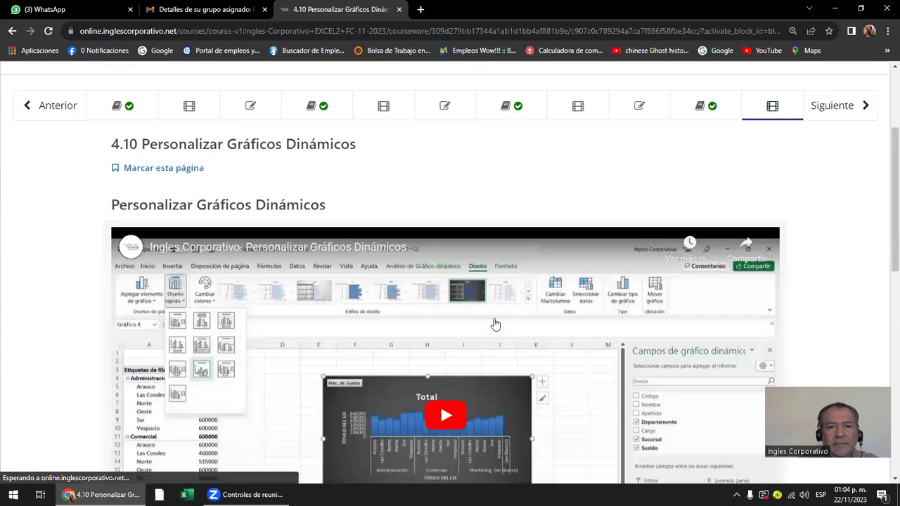
{"action": "scroll", "coordinate": [494, 324], "scroll_direction": "down", "scroll_amount": 1}
{"action": "scroll", "coordinate": [495, 322], "scroll_direction": "down", "scroll_amount": 5}
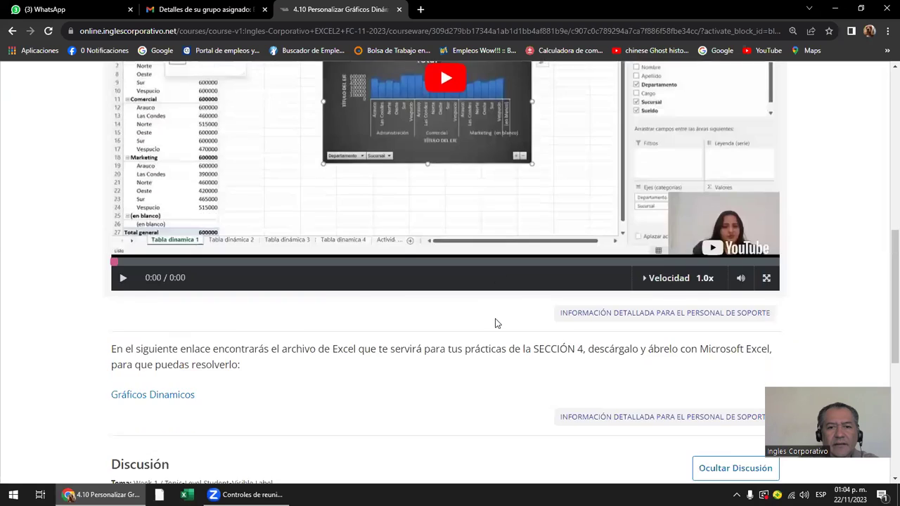
{"action": "scroll", "coordinate": [497, 320], "scroll_direction": "down", "scroll_amount": 2}
{"action": "scroll", "coordinate": [496, 321], "scroll_direction": "down", "scroll_amount": 3}
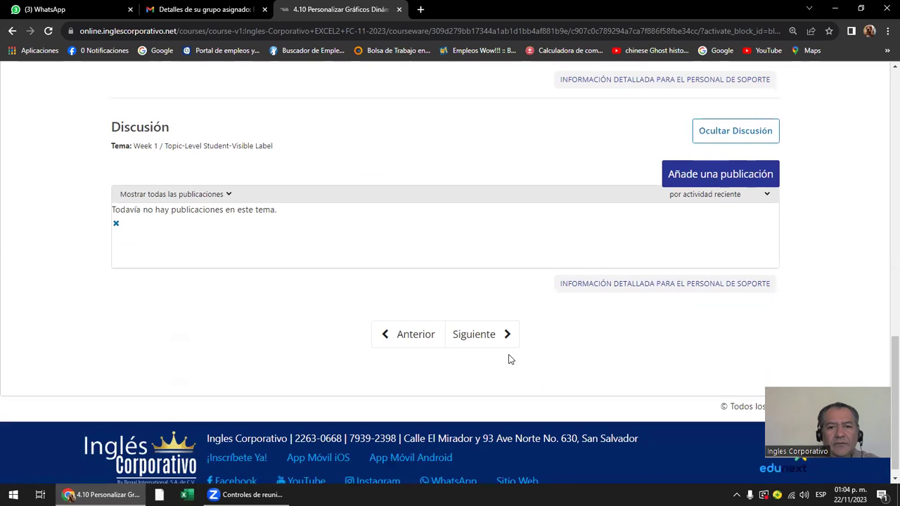
{"action": "left_click", "coordinate": [485, 335]}
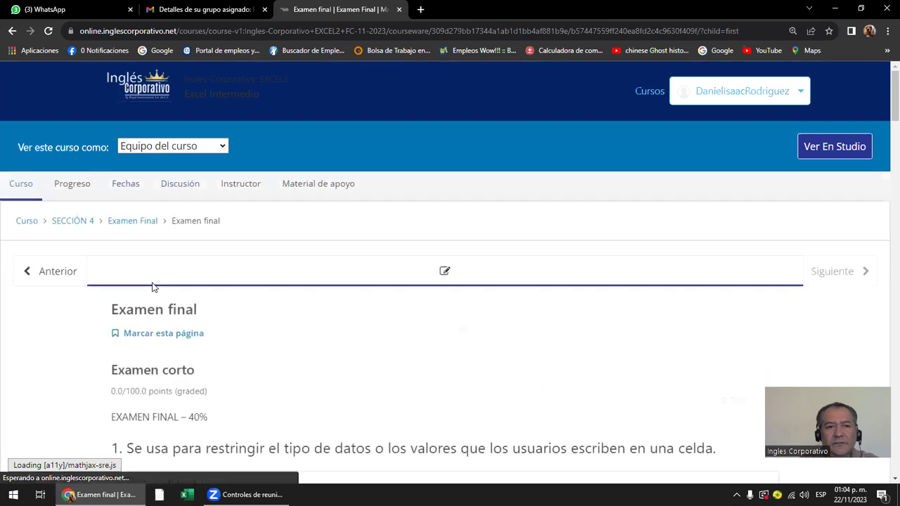
Step: Step back through 4.10, 4.9, 4.8 and 4.7 toward lesson 4.6 Objetivo de la lección
{"action": "left_click", "coordinate": [47, 275]}
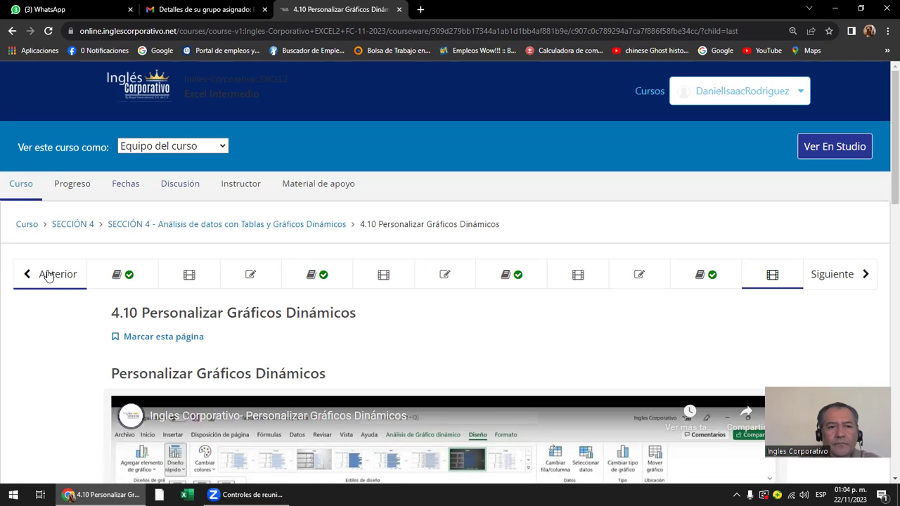
{"action": "left_click", "coordinate": [49, 276]}
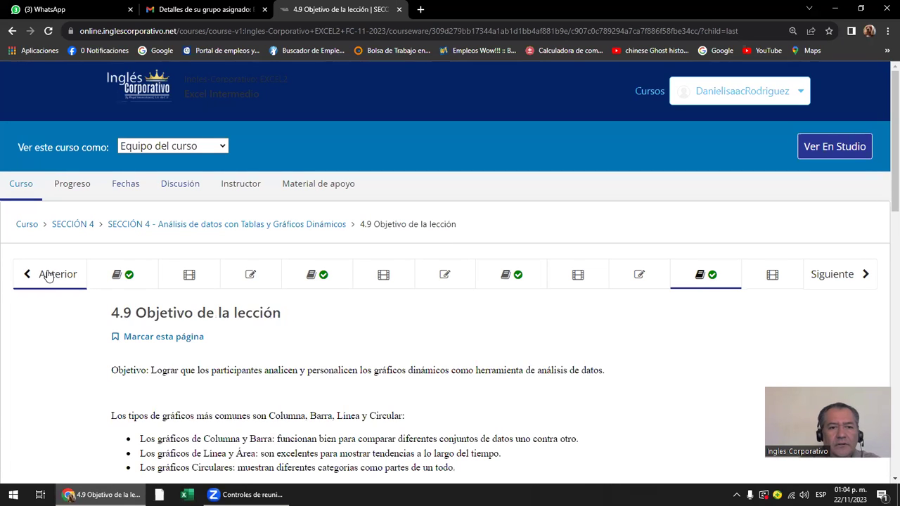
{"action": "scroll", "coordinate": [49, 275], "scroll_direction": "down", "scroll_amount": 2}
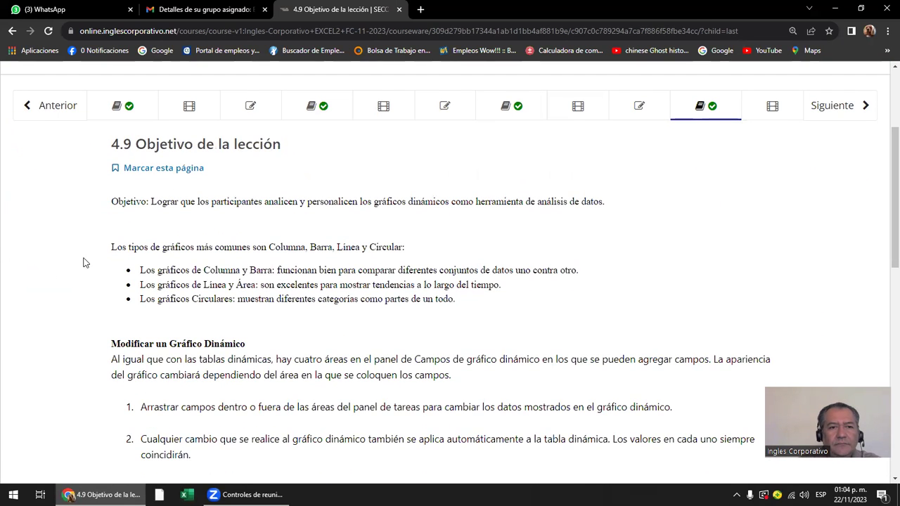
{"action": "left_click", "coordinate": [53, 110]}
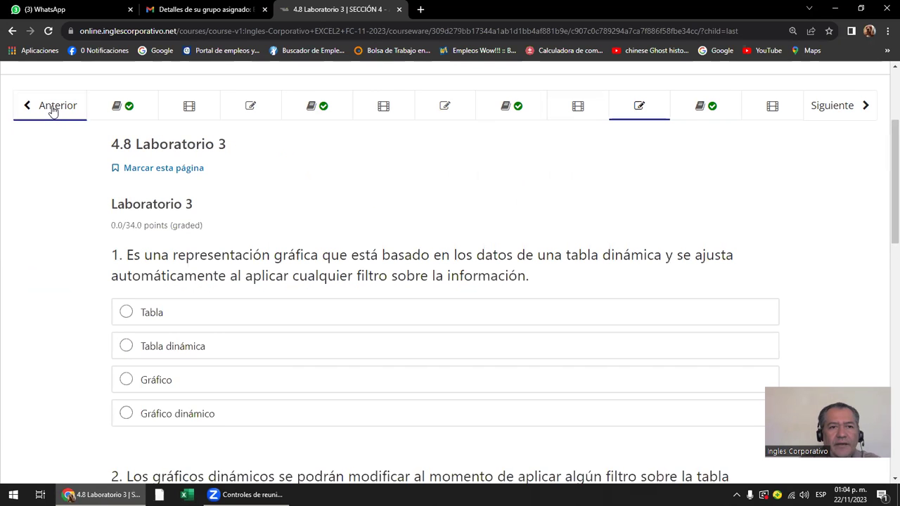
{"action": "left_click", "coordinate": [51, 110]}
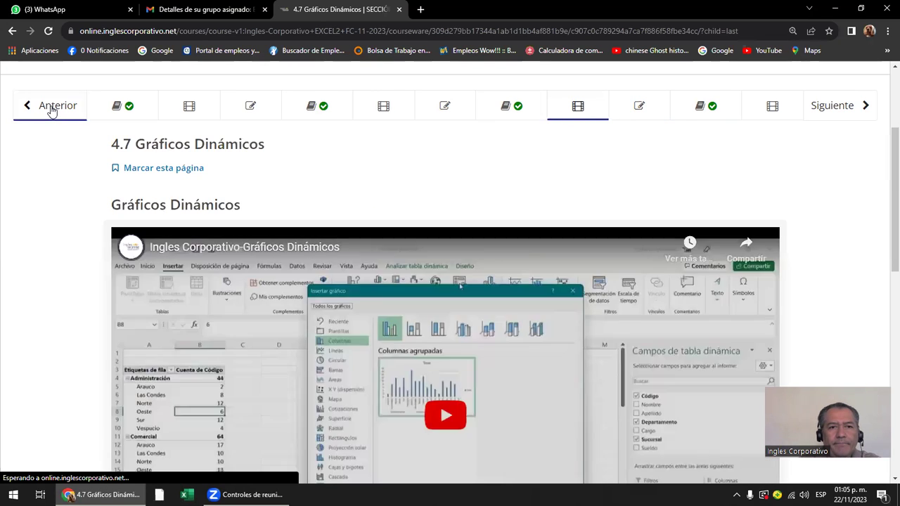
{"action": "left_click", "coordinate": [52, 110]}
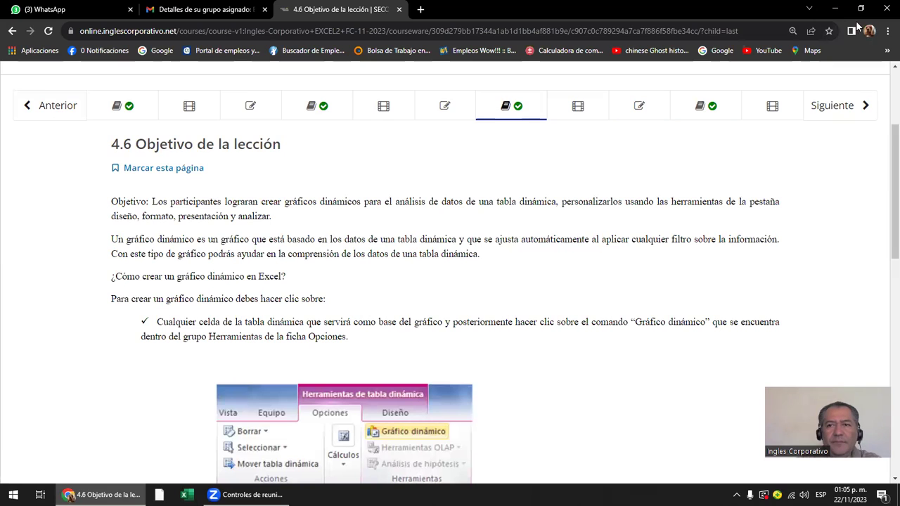
Step: Open 16- PERSONALIZAR TABLA DINAMICA from INGLES CORPORATIVO > EXCEL INTERMEDIO 1 PM > LIBRO DE TRABAJO EXCEL INTERMEDIO
{"action": "left_click", "coordinate": [835, 9]}
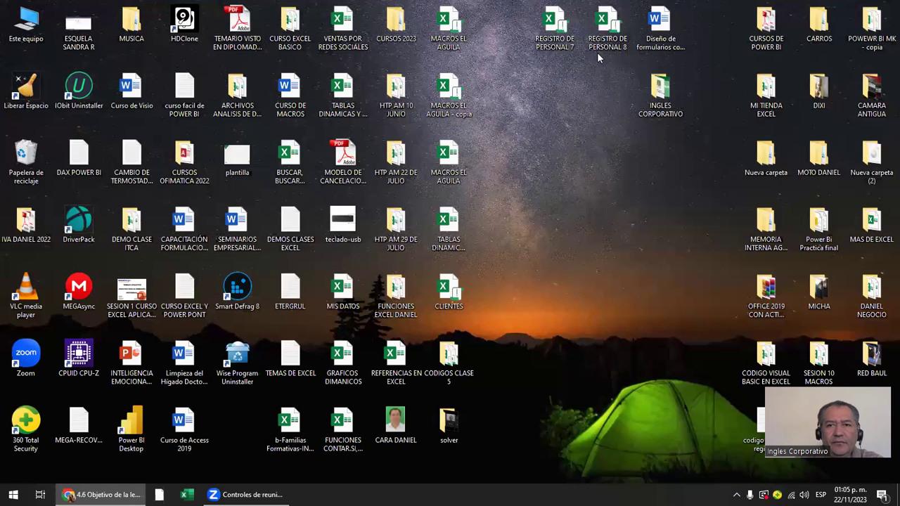
{"action": "double_click", "coordinate": [650, 86]}
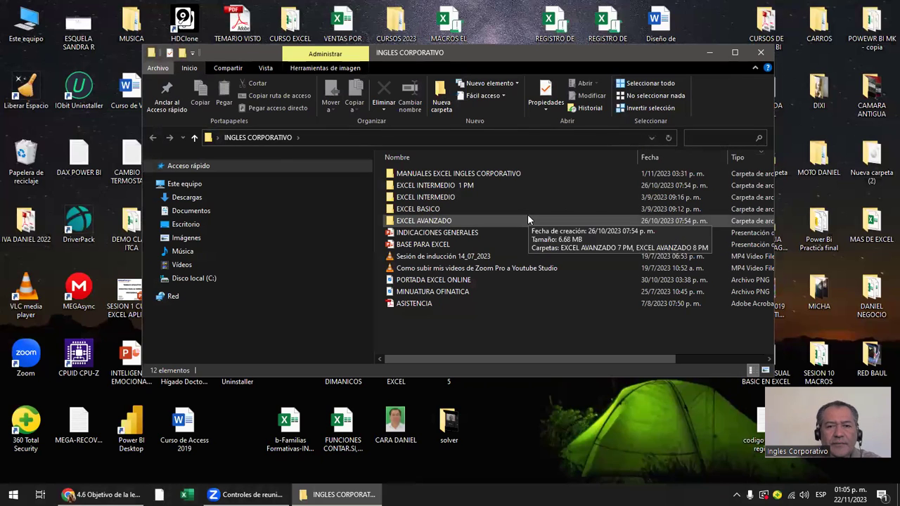
{"action": "left_click", "coordinate": [448, 187]}
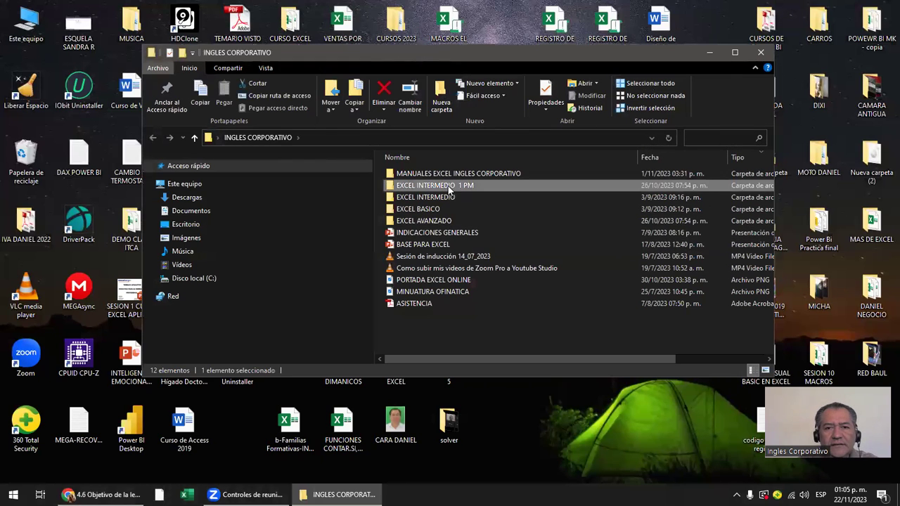
{"action": "double_click", "coordinate": [448, 185]}
{"action": "double_click", "coordinate": [448, 186]}
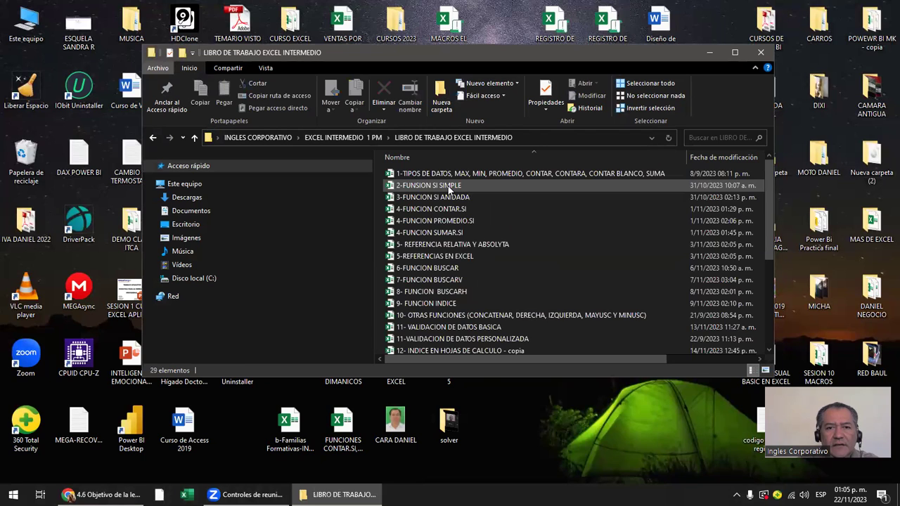
{"action": "scroll", "coordinate": [485, 232], "scroll_direction": "down", "scroll_amount": 3}
{"action": "scroll", "coordinate": [503, 288], "scroll_direction": "down", "scroll_amount": 1}
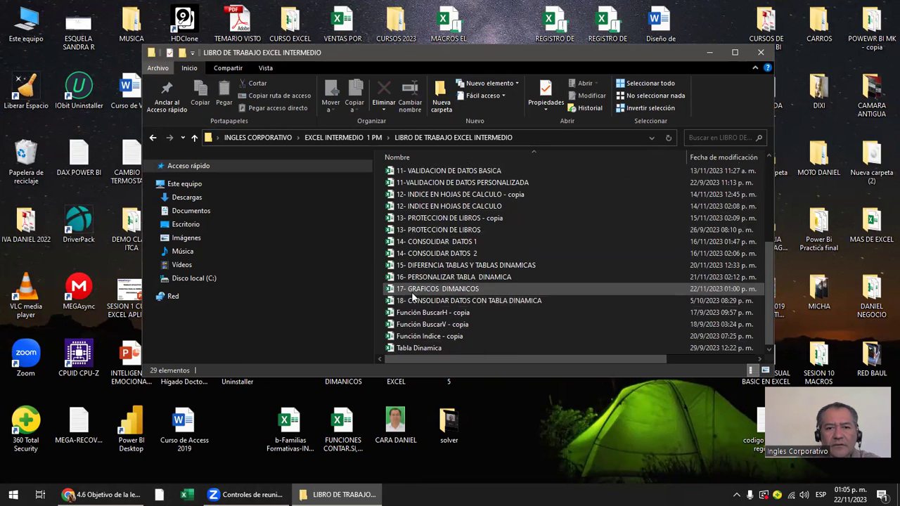
{"action": "double_click", "coordinate": [468, 279]}
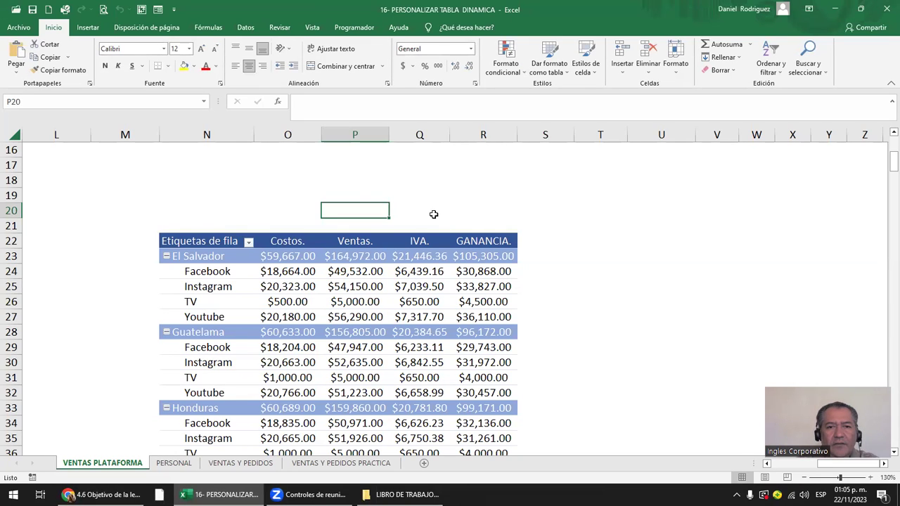
Step: Browse the source data table, moving through the PAIS column up to the Año header
{"action": "left_click", "coordinate": [433, 215]}
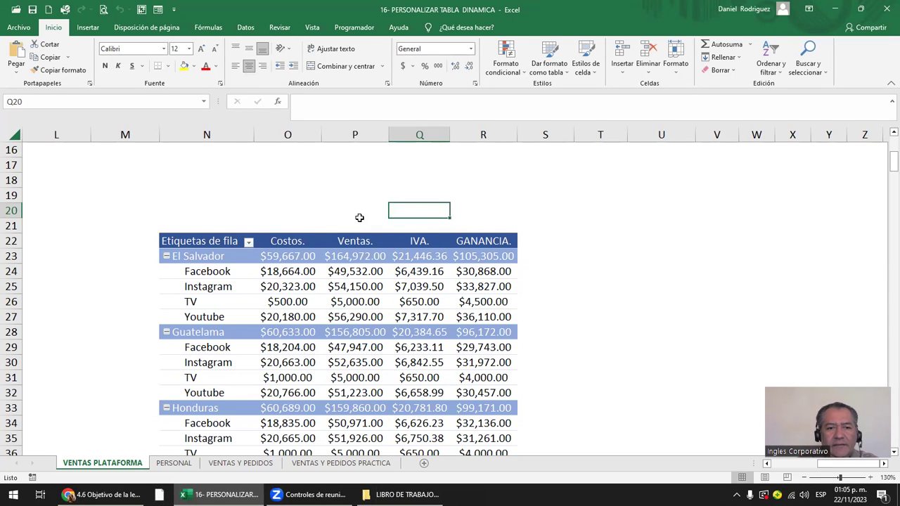
{"action": "scroll", "coordinate": [360, 218], "scroll_direction": "down", "scroll_amount": 1}
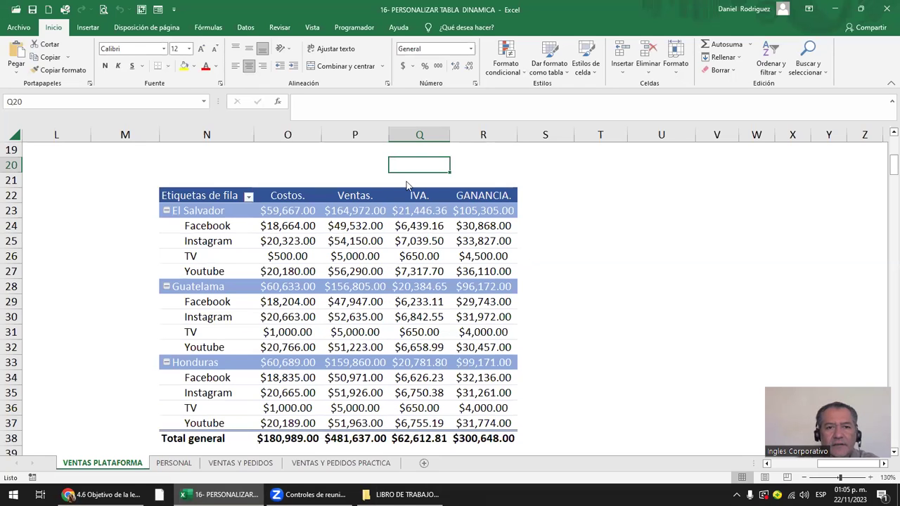
{"action": "left_click", "coordinate": [362, 131]}
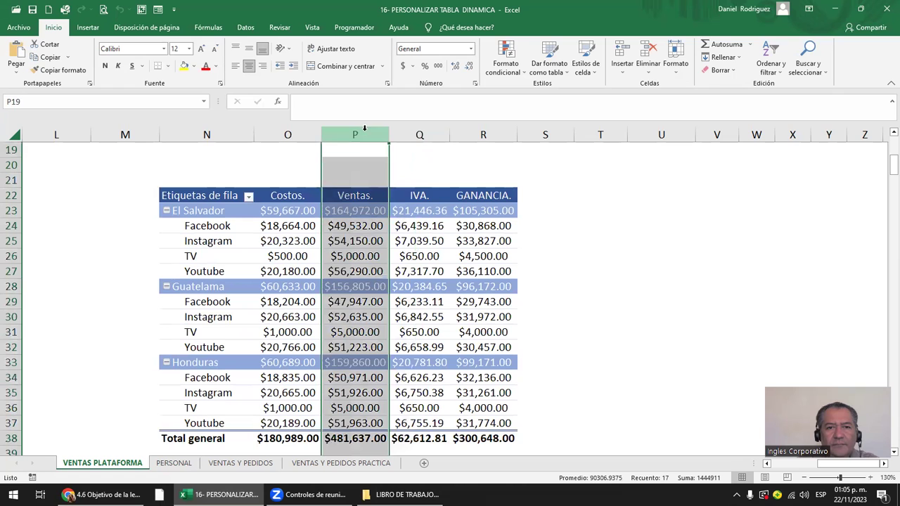
{"action": "left_click", "coordinate": [288, 167]}
{"action": "left_click", "coordinate": [65, 177]}
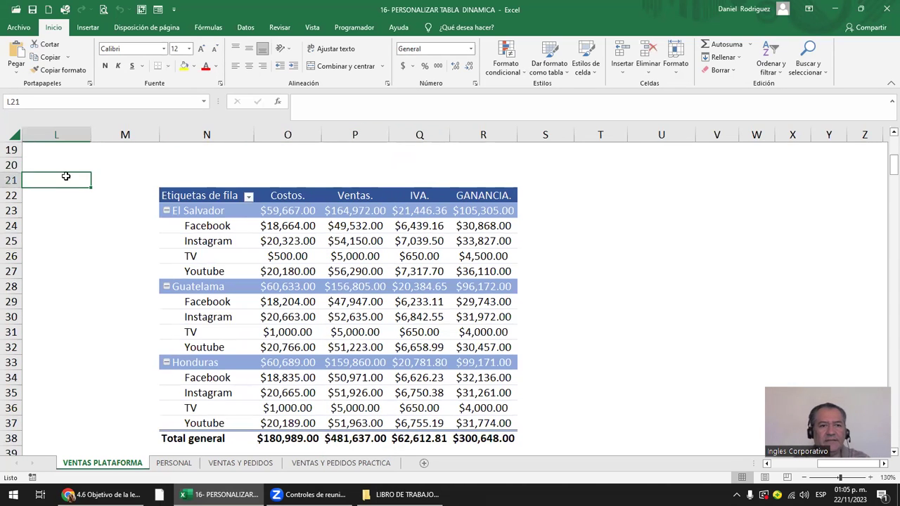
{"action": "key", "text": "Home"}
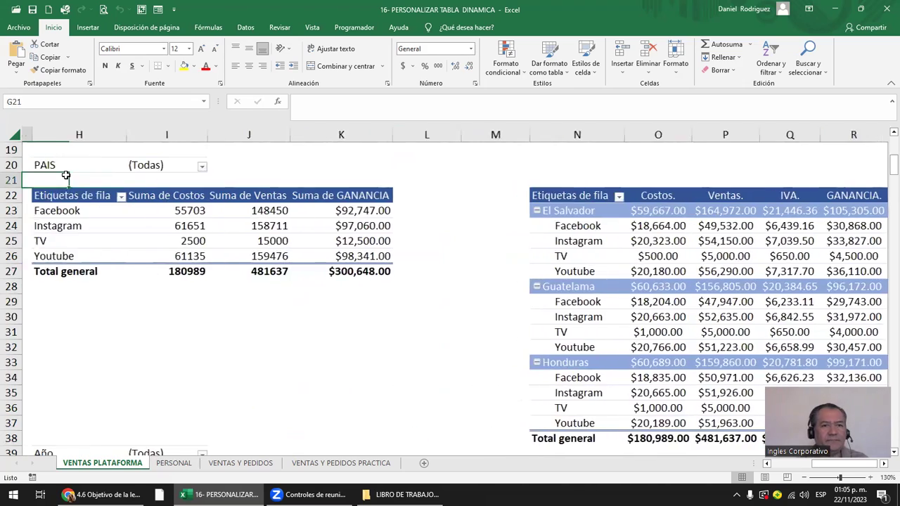
{"action": "key", "text": "Up"}
{"action": "key", "text": "Up"}
{"action": "key", "text": "Up"}
{"action": "key", "text": "Up"}
{"action": "key", "text": "Up"}
{"action": "key", "text": "Up"}
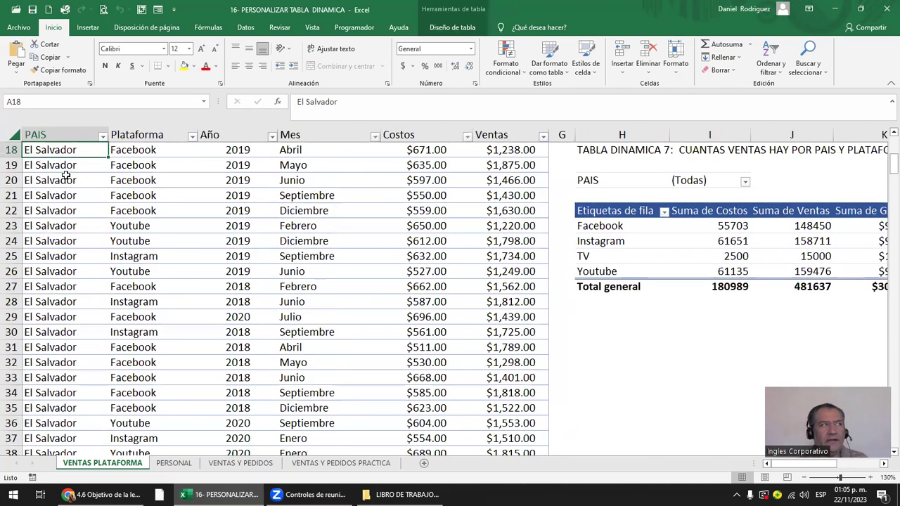
{"action": "key", "text": "Right"}
{"action": "key", "text": "Right"}
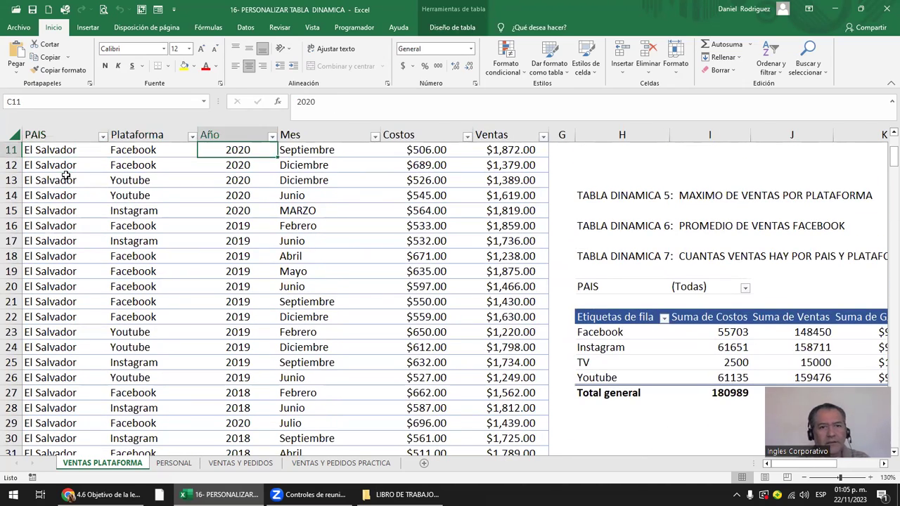
{"action": "key", "text": "Up"}
{"action": "key", "text": "Up"}
{"action": "key", "text": "Up"}
{"action": "key", "text": "Up"}
{"action": "key", "text": "Down"}
{"action": "key", "text": "Down"}
{"action": "key", "text": "Down"}
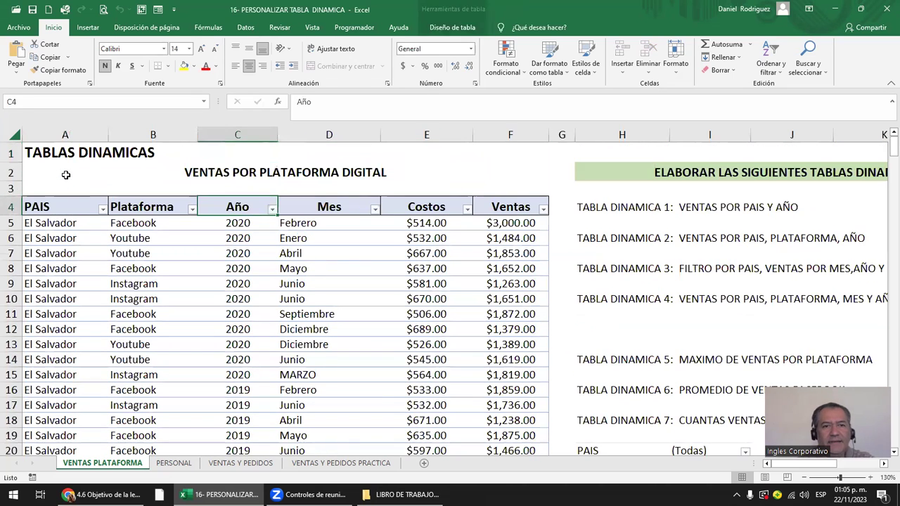
Step: Select the Costos and Ventas columns, then select the pivot's Costos. and Ventas. columns
{"action": "left_click", "coordinate": [424, 134]}
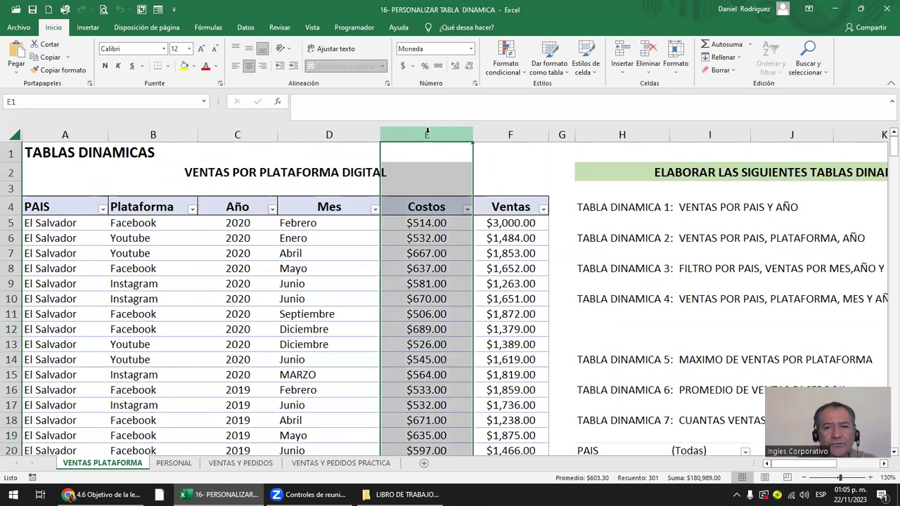
{"action": "left_click", "coordinate": [508, 133]}
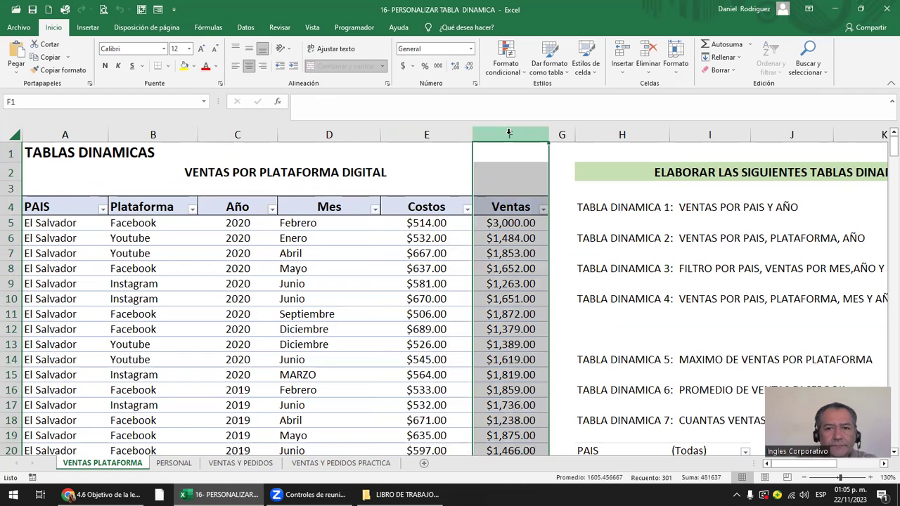
{"action": "left_click", "coordinate": [568, 205]}
{"action": "key", "text": "Right"}
{"action": "key", "text": "Right"}
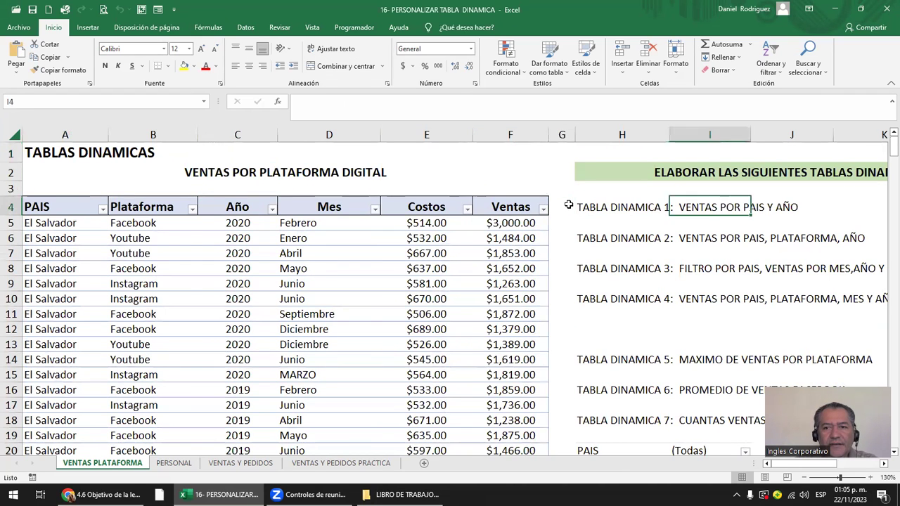
{"action": "key", "text": "Right"}
{"action": "key", "text": "Right"}
{"action": "key", "text": "Right"}
{"action": "key", "text": "Right"}
{"action": "key", "text": "Right"}
{"action": "key", "text": "Right"}
{"action": "key", "text": "Right"}
{"action": "key", "text": "Right"}
{"action": "key", "text": "Right"}
{"action": "key", "text": "Right"}
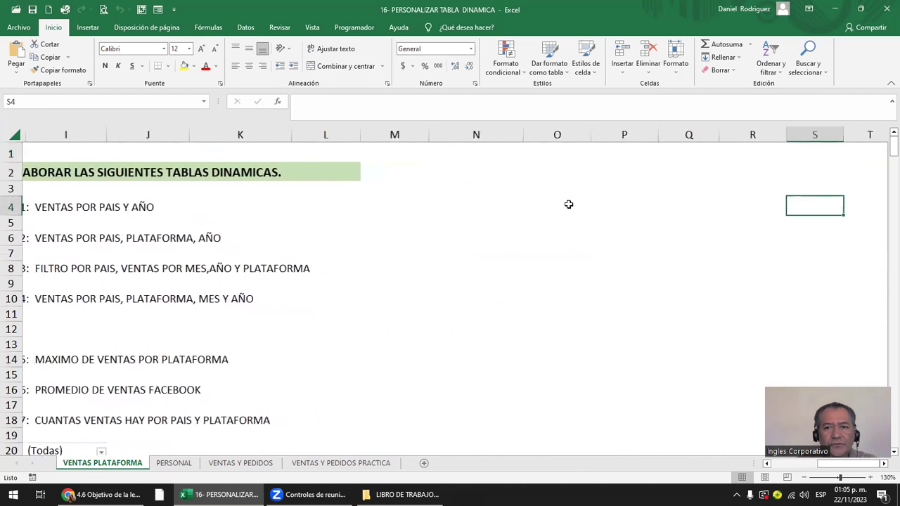
{"action": "key", "text": "Right"}
{"action": "scroll", "coordinate": [555, 216], "scroll_direction": "down", "scroll_amount": 4}
{"action": "scroll", "coordinate": [509, 224], "scroll_direction": "down", "scroll_amount": 1}
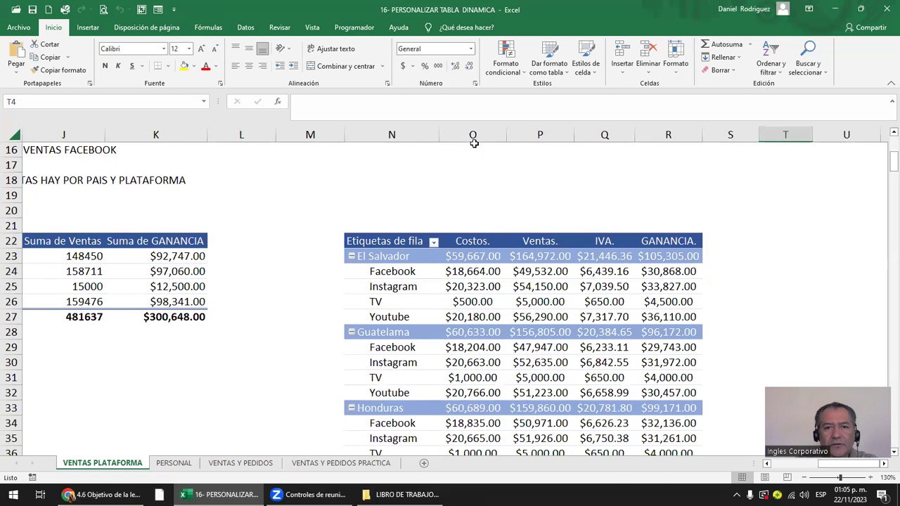
{"action": "left_click_drag", "start_coordinate": [473, 134], "coordinate": [511, 133]}
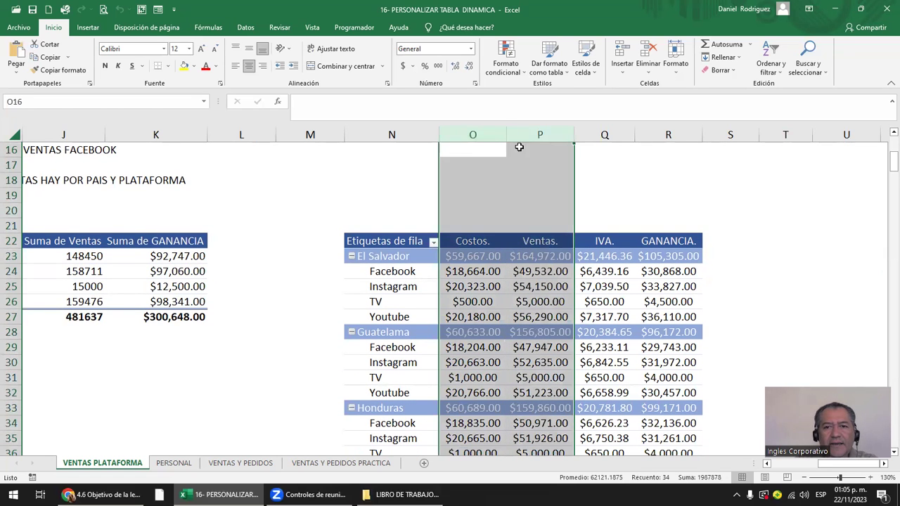
{"action": "left_click", "coordinate": [601, 240]}
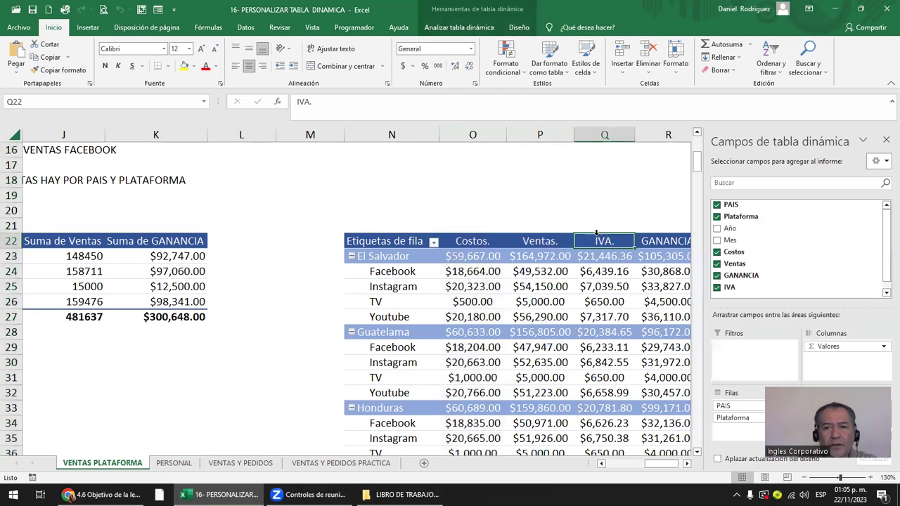
{"action": "key", "text": "Right"}
{"action": "key", "text": "Right"}
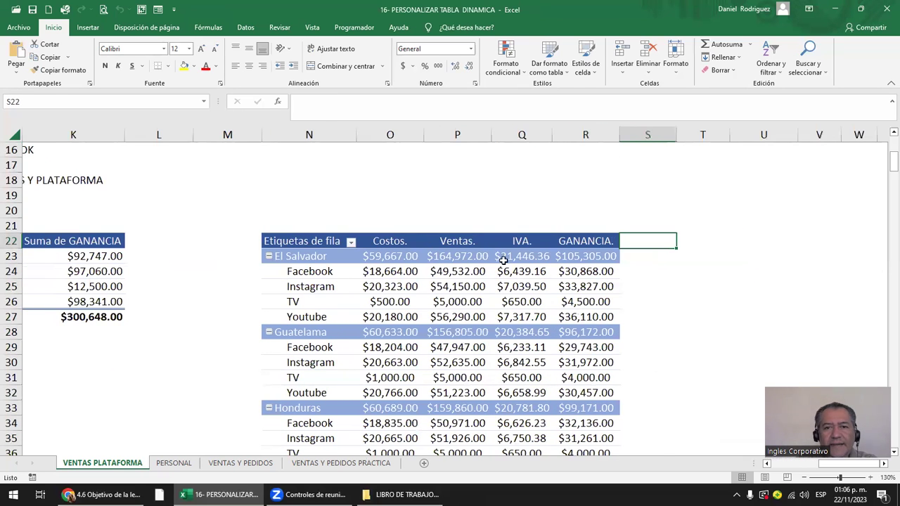
{"action": "left_click", "coordinate": [476, 241]}
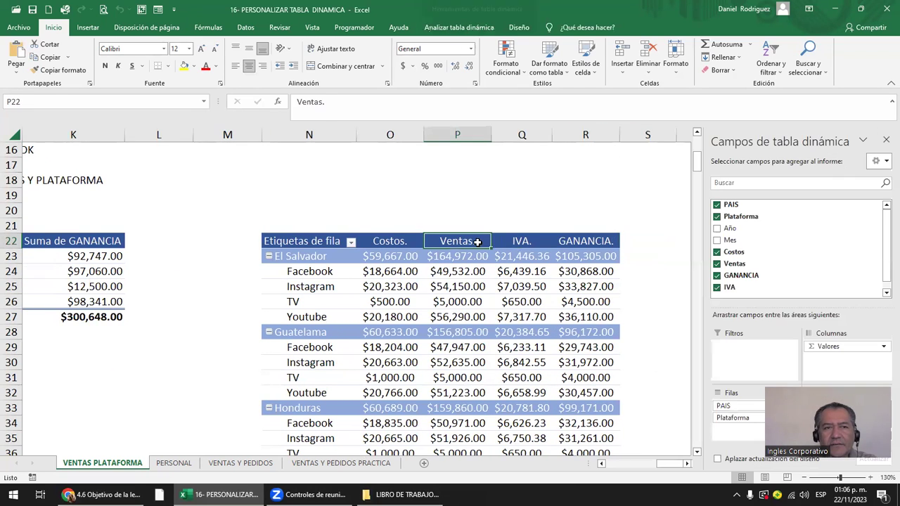
{"action": "left_click", "coordinate": [527, 136]}
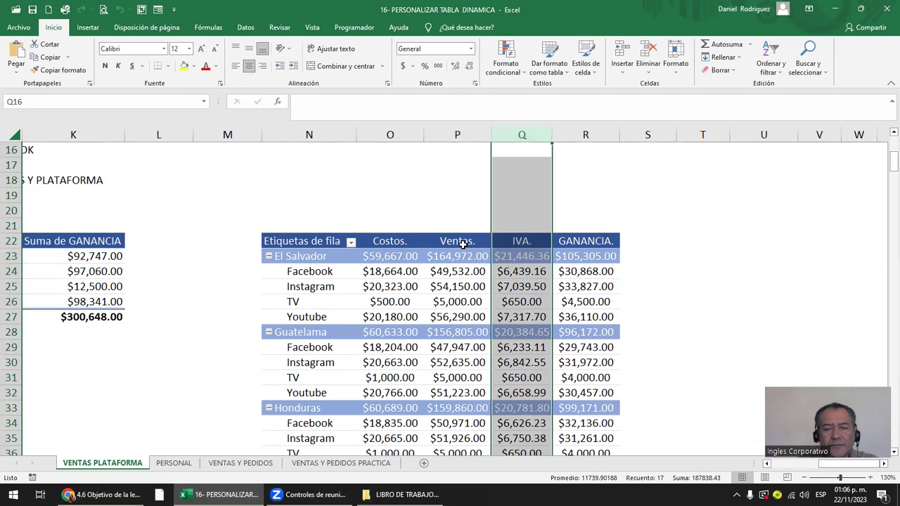
{"action": "left_click", "coordinate": [588, 234]}
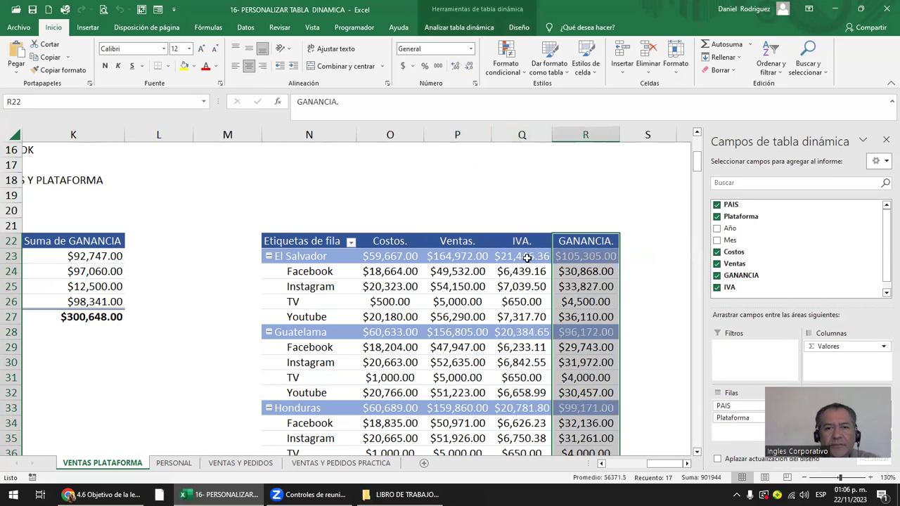
{"action": "left_click", "coordinate": [521, 134]}
{"action": "left_click", "coordinate": [585, 236]}
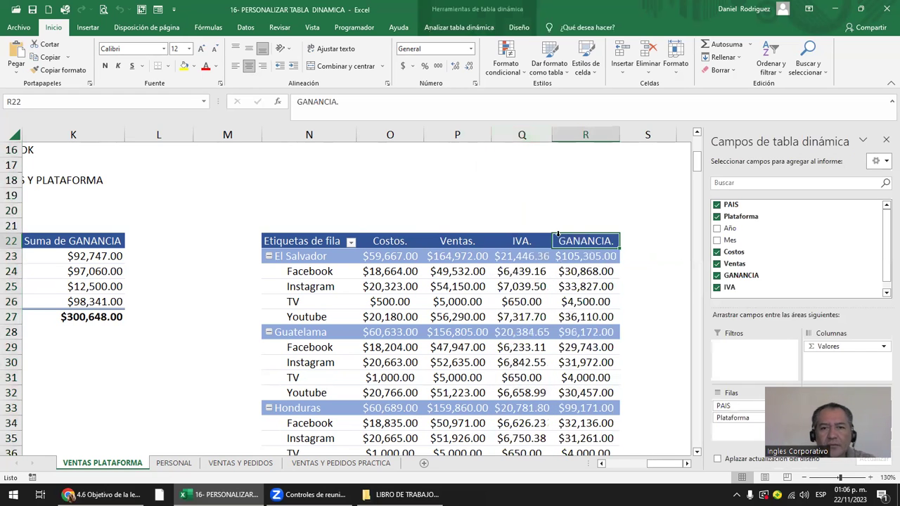
{"action": "left_click", "coordinate": [520, 135]}
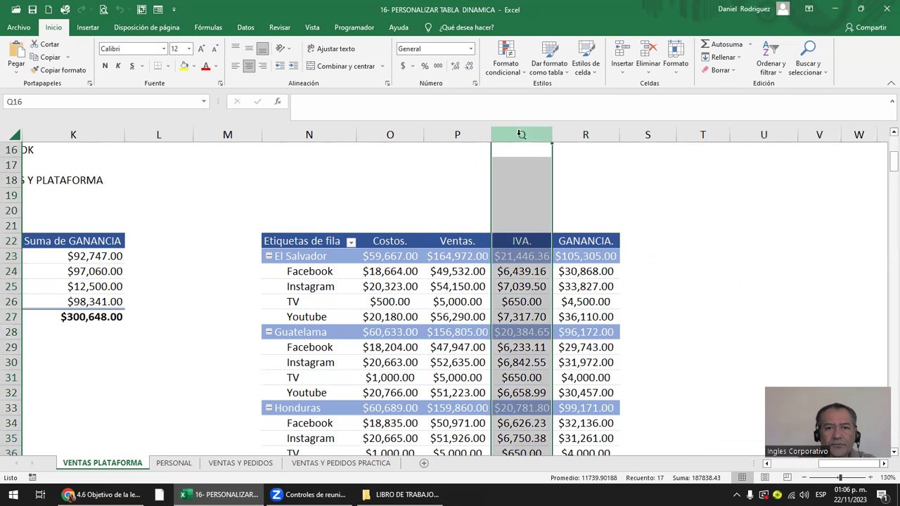
{"action": "left_click_drag", "start_coordinate": [522, 133], "coordinate": [578, 129]}
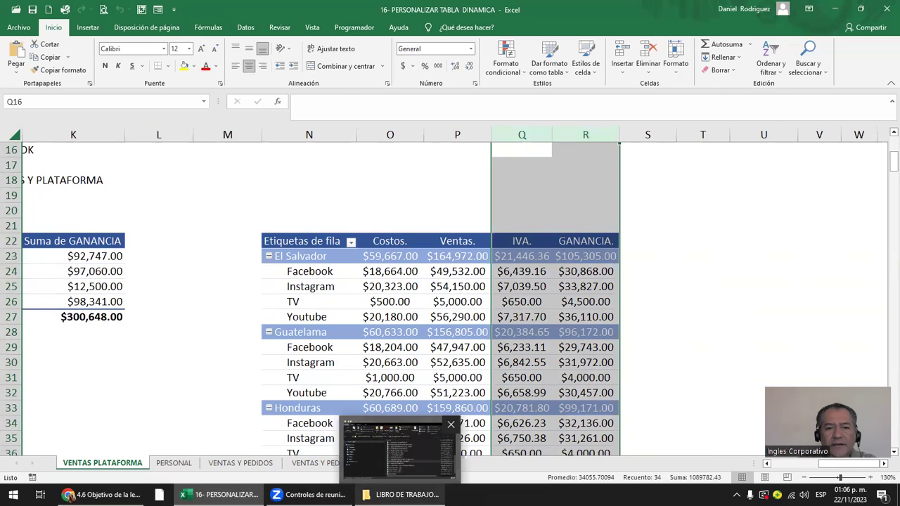
{"action": "left_click", "coordinate": [404, 494]}
Step: Open 17- GRAFICOS DINAMICOS and check the DIFERENCIA item in its MOVIMIENTOS pivot
{"action": "double_click", "coordinate": [427, 290]}
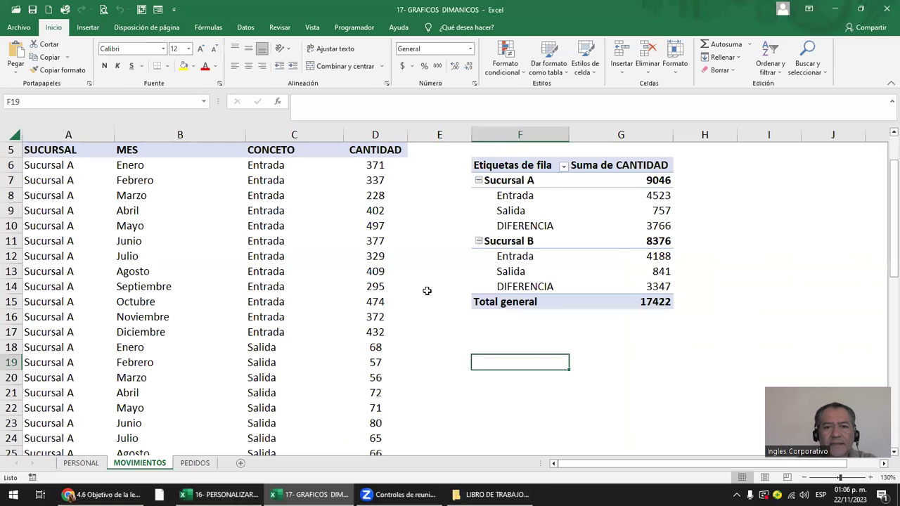
{"action": "left_click", "coordinate": [421, 222]}
{"action": "left_click", "coordinate": [508, 227]}
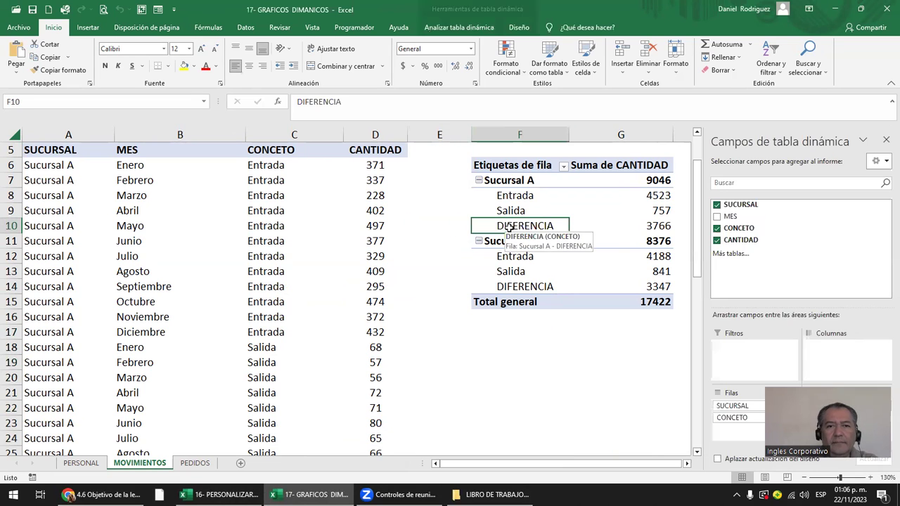
{"action": "scroll", "coordinate": [407, 230], "scroll_direction": "up", "scroll_amount": 2}
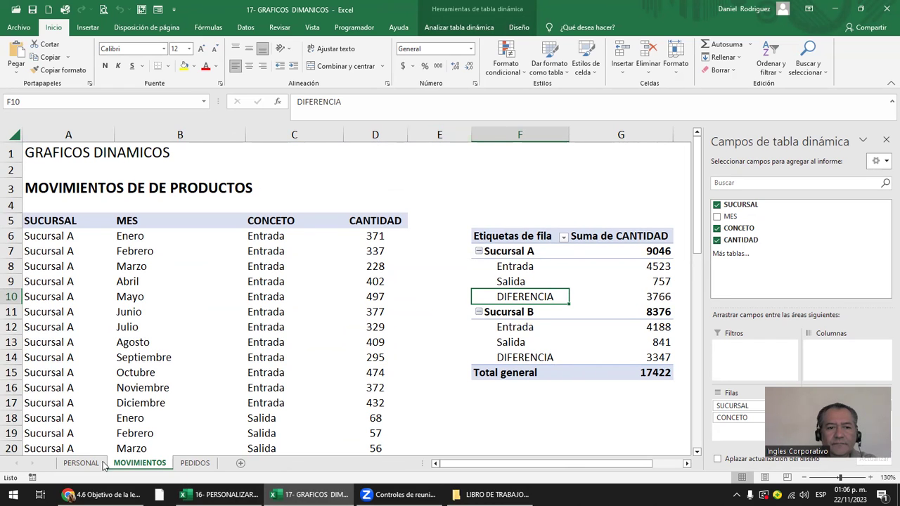
Step: Look over the PERSONAL and PEDIDOS sheets, then return to 16- PERSONALIZAR TABLA DINAMICA
{"action": "left_click", "coordinate": [81, 463]}
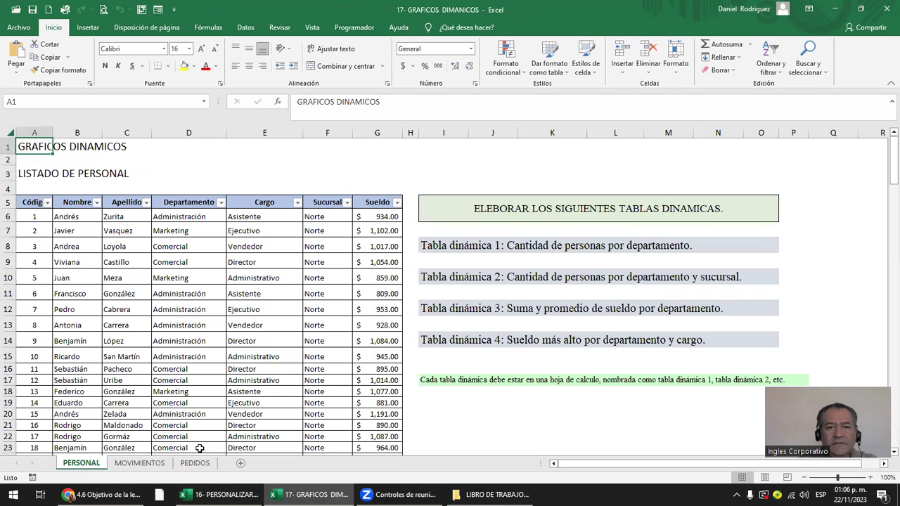
{"action": "left_click", "coordinate": [145, 467]}
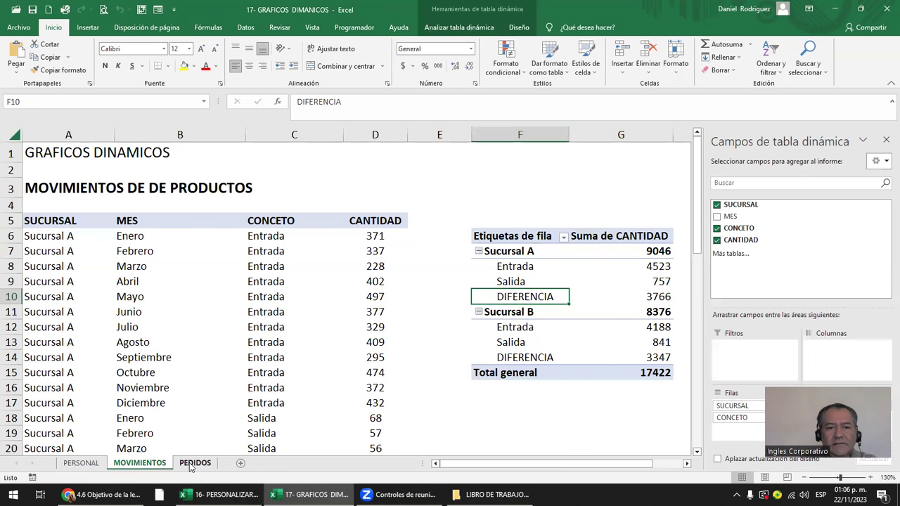
{"action": "left_click", "coordinate": [191, 465]}
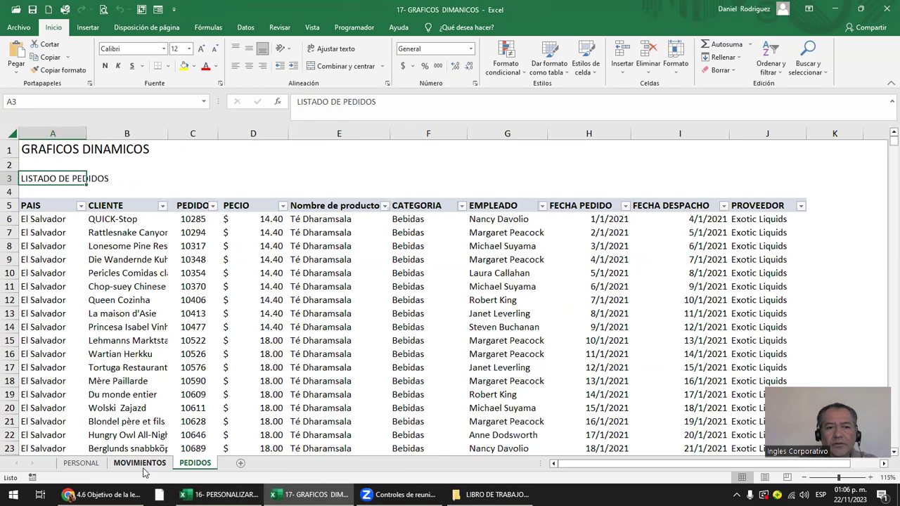
{"action": "left_click", "coordinate": [139, 463]}
{"action": "mouse_move", "coordinate": [309, 494]}
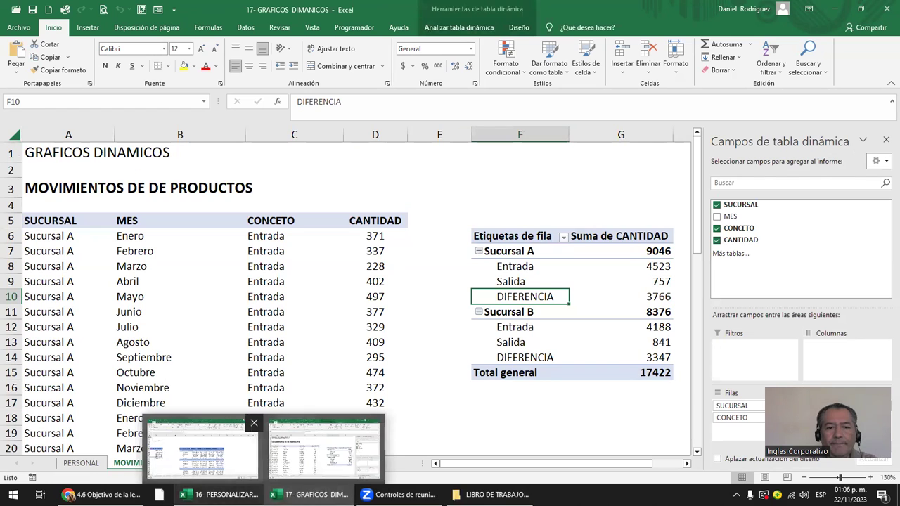
{"action": "left_click", "coordinate": [202, 446]}
{"action": "left_click", "coordinate": [457, 210]}
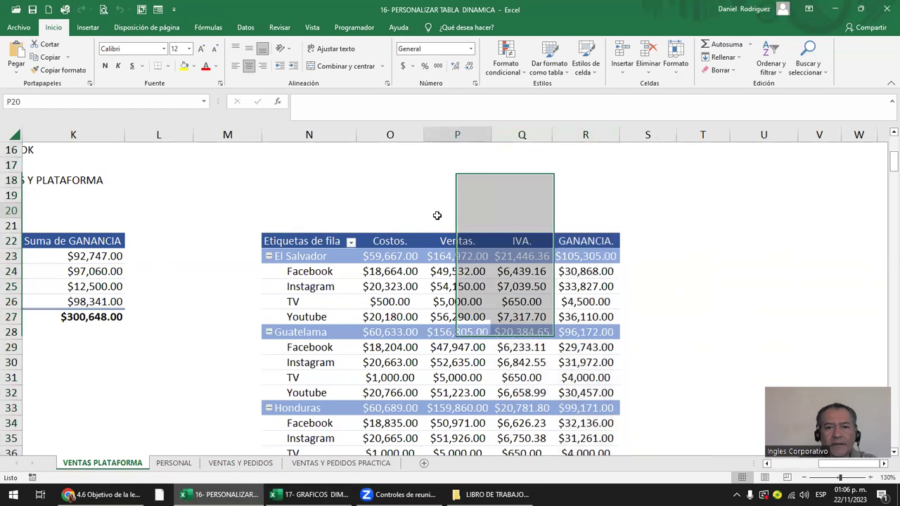
{"action": "left_click", "coordinate": [375, 135]}
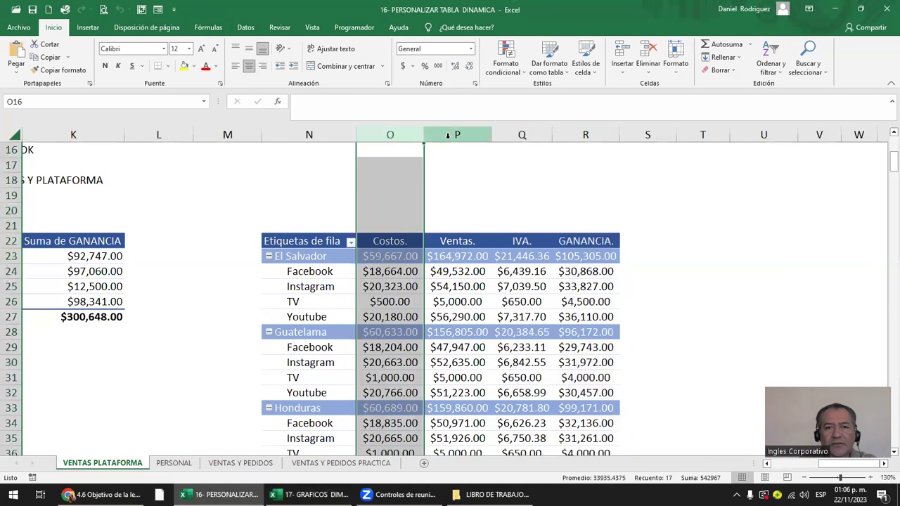
{"action": "left_click", "coordinate": [449, 135]}
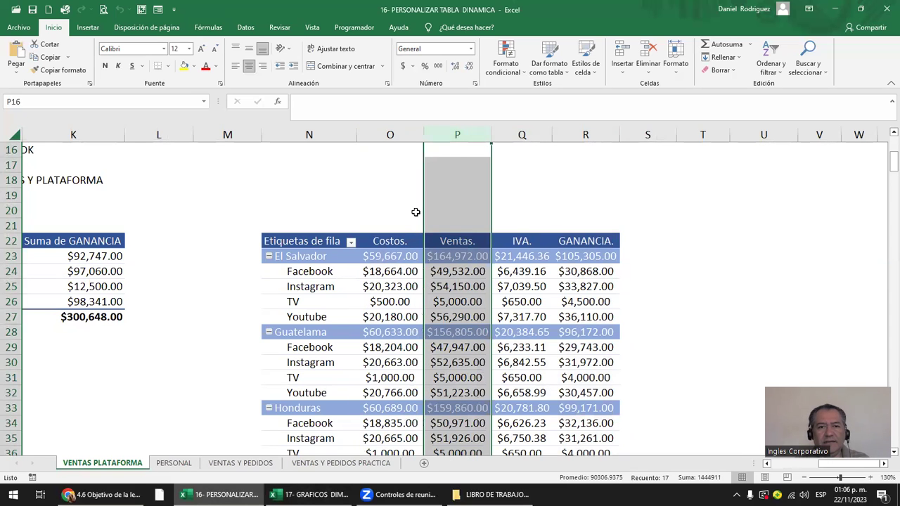
{"action": "scroll", "coordinate": [415, 212], "scroll_direction": "up", "scroll_amount": 1}
{"action": "left_click", "coordinate": [579, 200]}
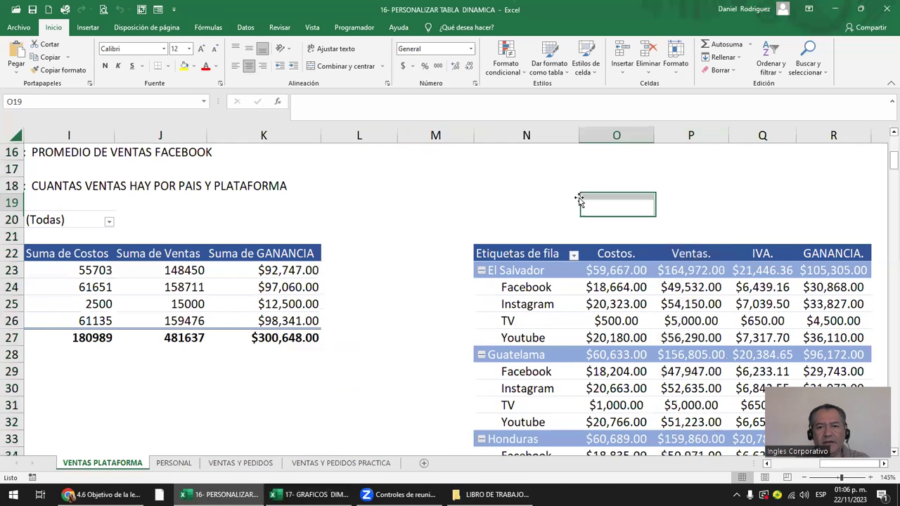
{"action": "key", "text": "Right"}
{"action": "key", "text": "Right"}
{"action": "key", "text": "Right"}
{"action": "key", "text": "Right"}
{"action": "key", "text": "Right"}
{"action": "key", "text": "Right"}
{"action": "key", "text": "Right"}
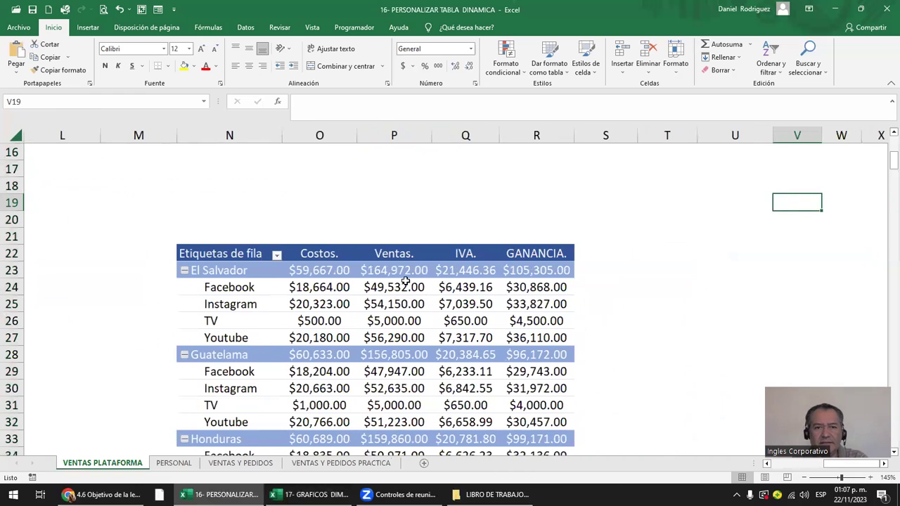
{"action": "left_click", "coordinate": [330, 255]}
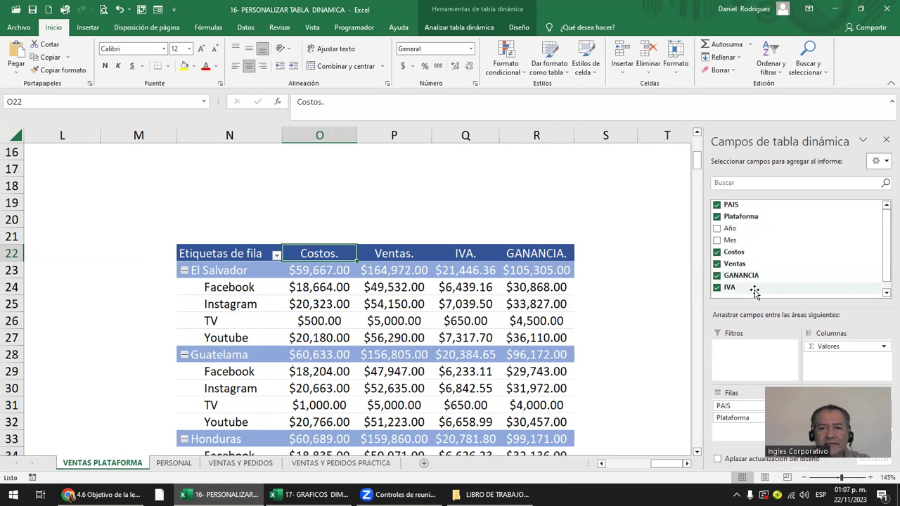
{"action": "left_click", "coordinate": [472, 133]}
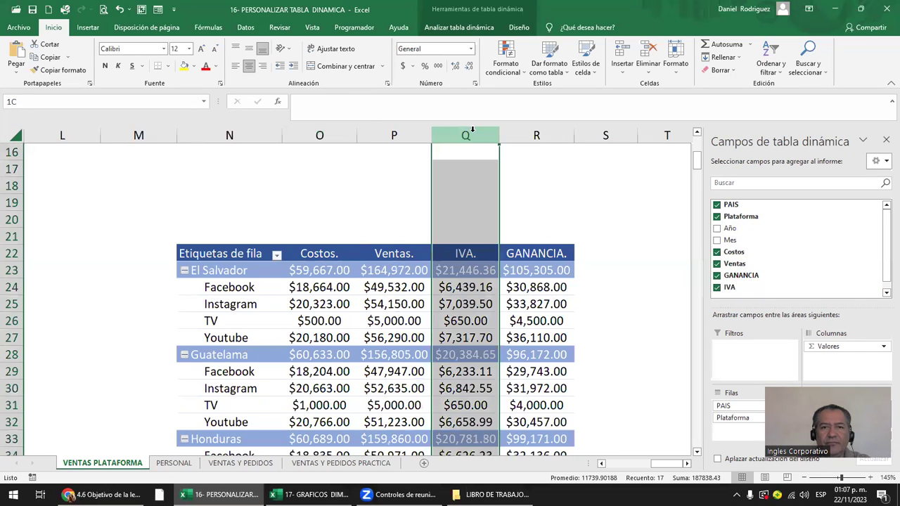
{"action": "left_click", "coordinate": [518, 134]}
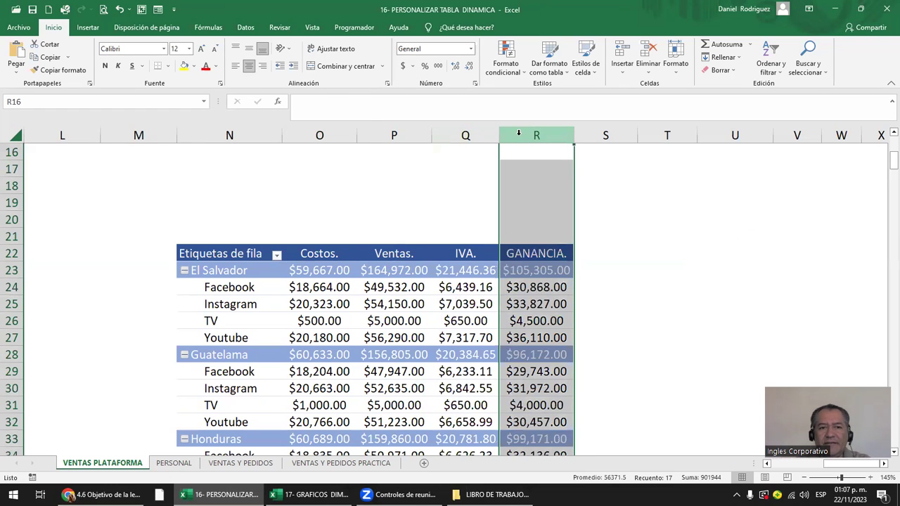
{"action": "left_click", "coordinate": [467, 134]}
{"action": "left_click", "coordinate": [529, 132]}
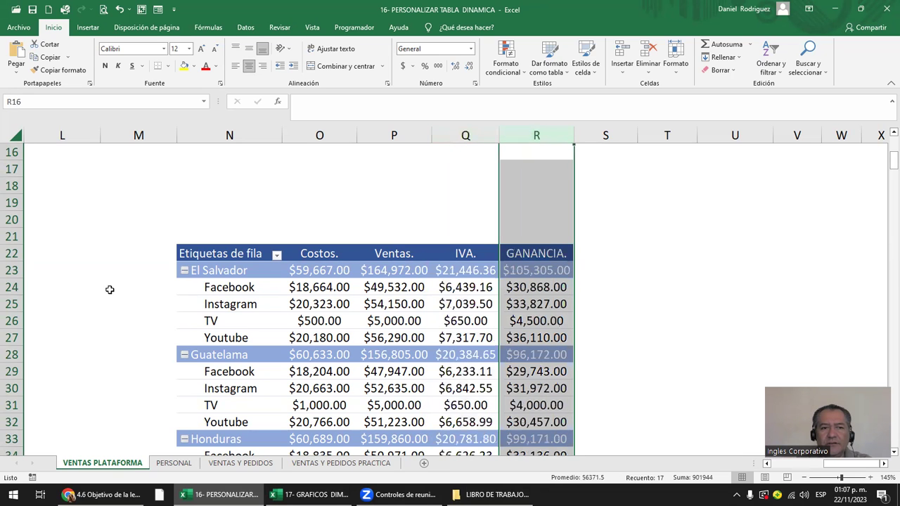
{"action": "left_click_drag", "start_coordinate": [10, 286], "coordinate": [8, 338]}
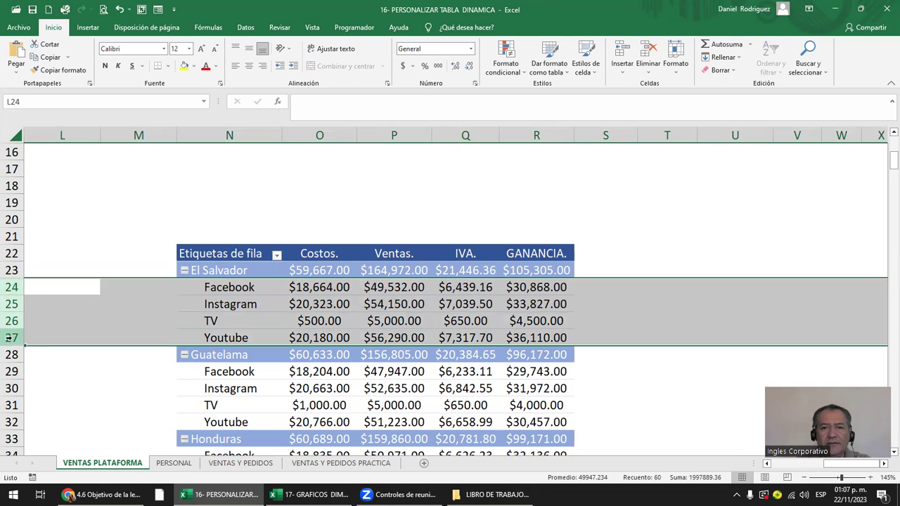
{"action": "left_click", "coordinate": [240, 288]}
{"action": "mouse_move", "coordinate": [222, 494]}
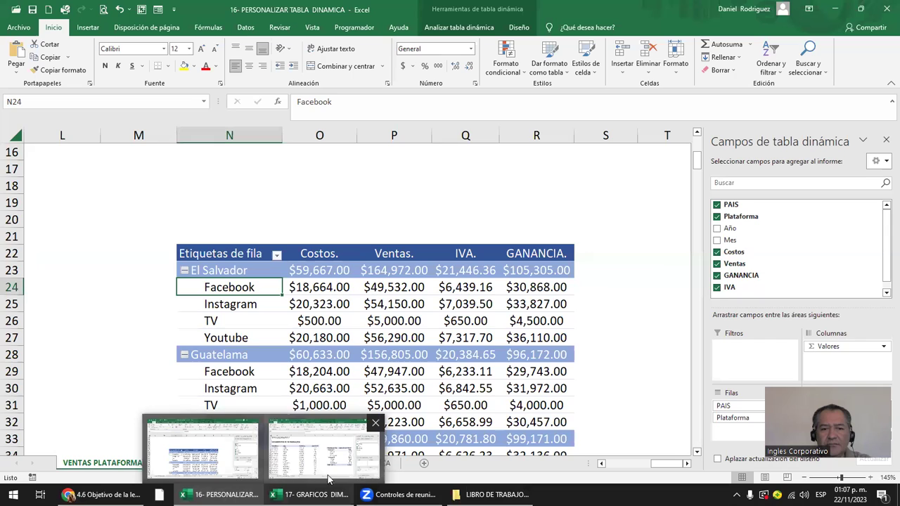
Step: Switch to 17- GRAFICOS DINAMICOS and move up to the MOVIMIENTOS DE DE PRODUCTOS title
{"action": "left_click", "coordinate": [337, 443]}
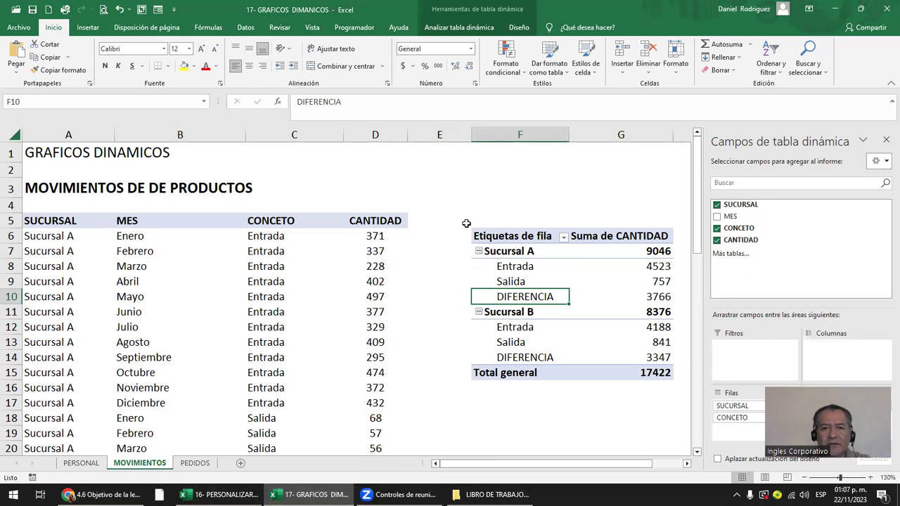
{"action": "left_click", "coordinate": [465, 224]}
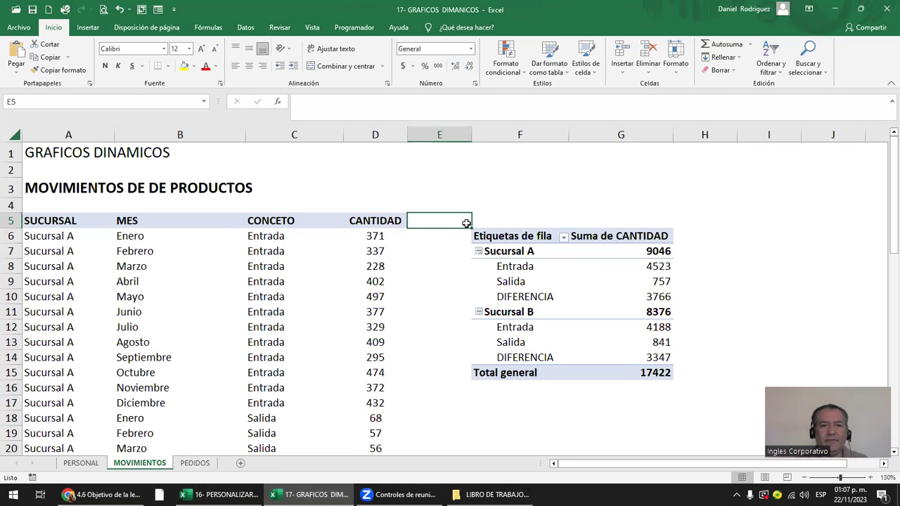
{"action": "scroll", "coordinate": [494, 222], "scroll_direction": "down", "scroll_amount": 2}
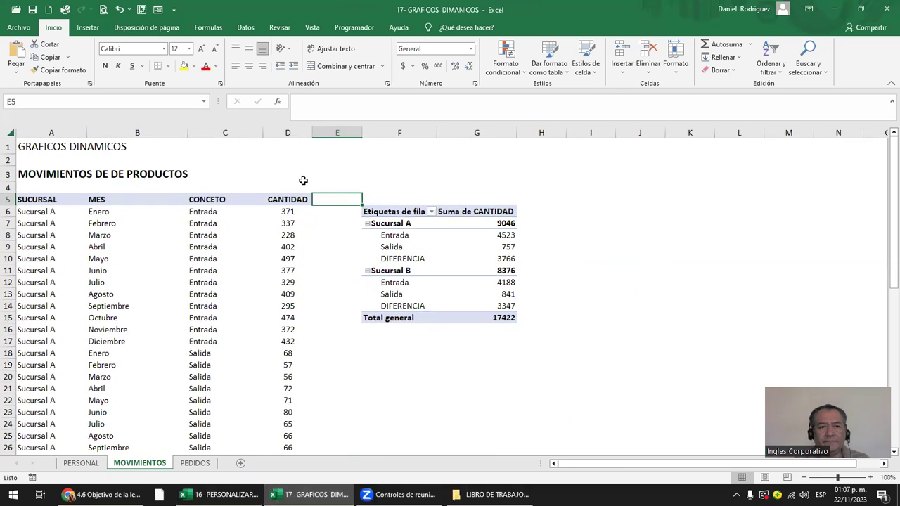
{"action": "scroll", "coordinate": [221, 203], "scroll_direction": "up", "scroll_amount": 1}
{"action": "scroll", "coordinate": [221, 204], "scroll_direction": "up", "scroll_amount": 1}
{"action": "left_click", "coordinate": [282, 171]}
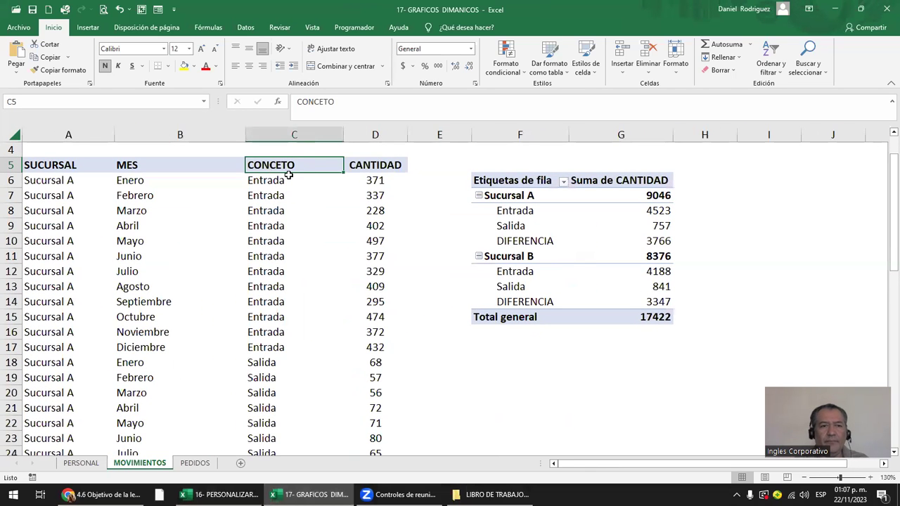
{"action": "key", "text": "Left"}
{"action": "key", "text": "Left"}
{"action": "key", "text": "Up"}
{"action": "key", "text": "Up"}
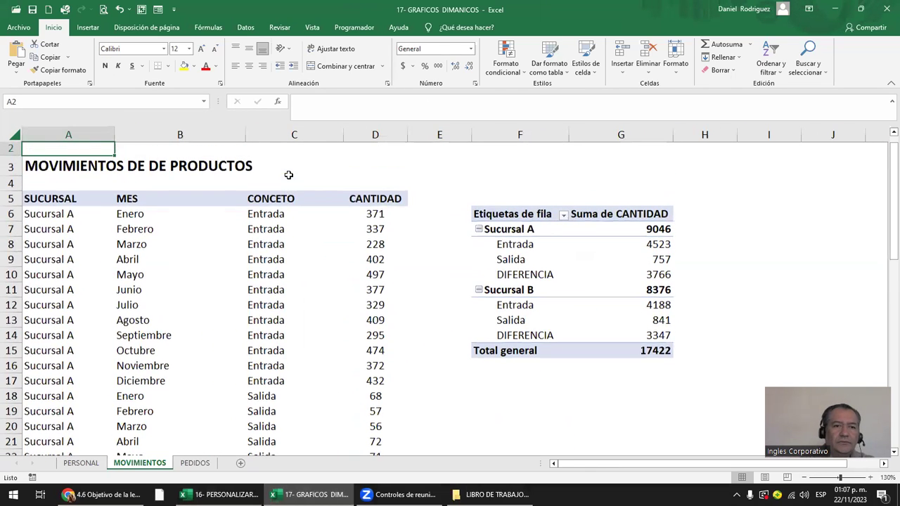
{"action": "key", "text": "Up"}
{"action": "key", "text": "Up"}
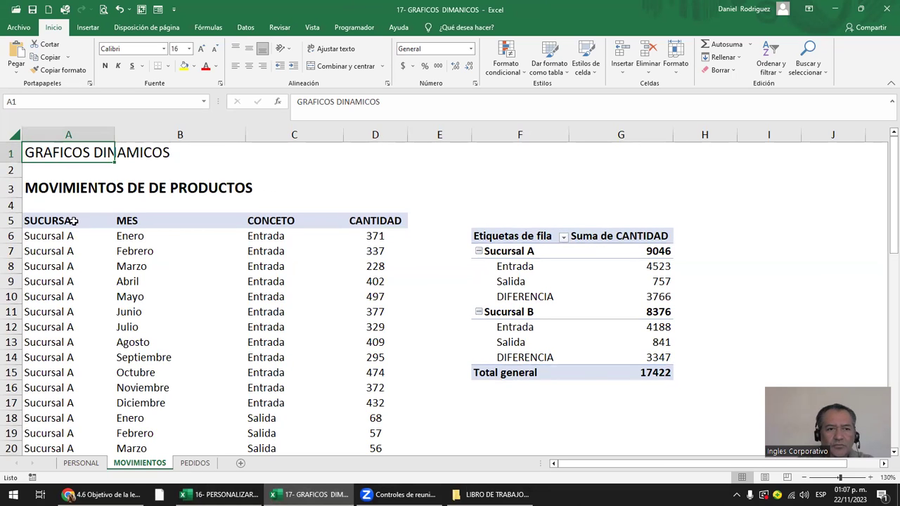
{"action": "left_click", "coordinate": [67, 190]}
{"action": "left_click", "coordinate": [205, 186]}
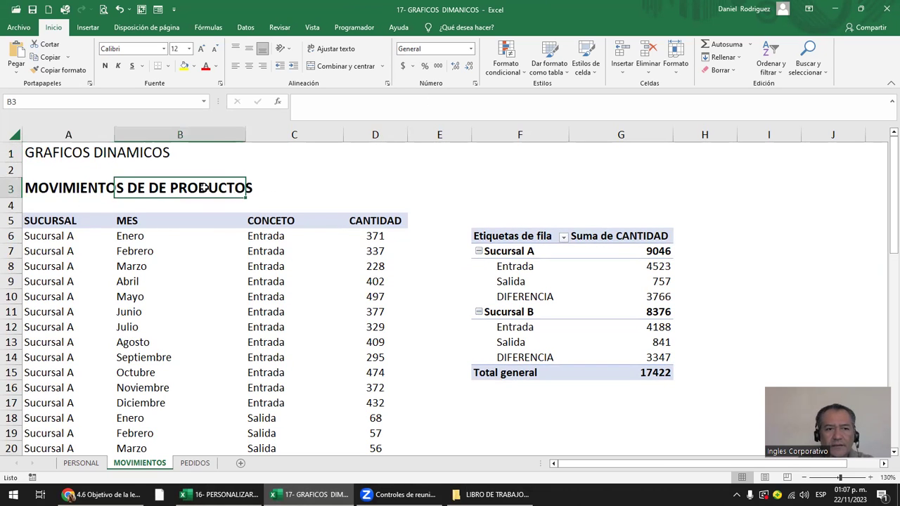
Step: Examine the SUCURSAL, MES and CONCETO columns, marking Sucursal A's twelve Entrada rows
{"action": "left_click", "coordinate": [50, 220]}
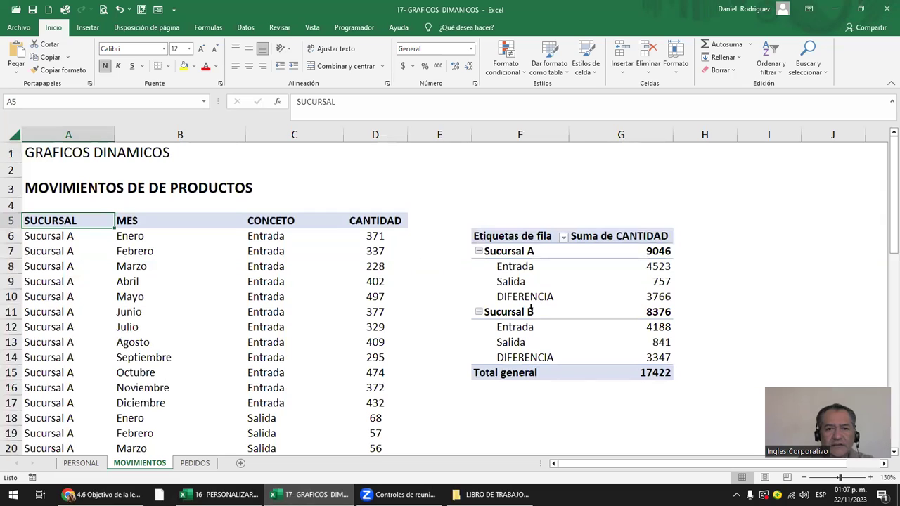
{"action": "left_click", "coordinate": [63, 238]}
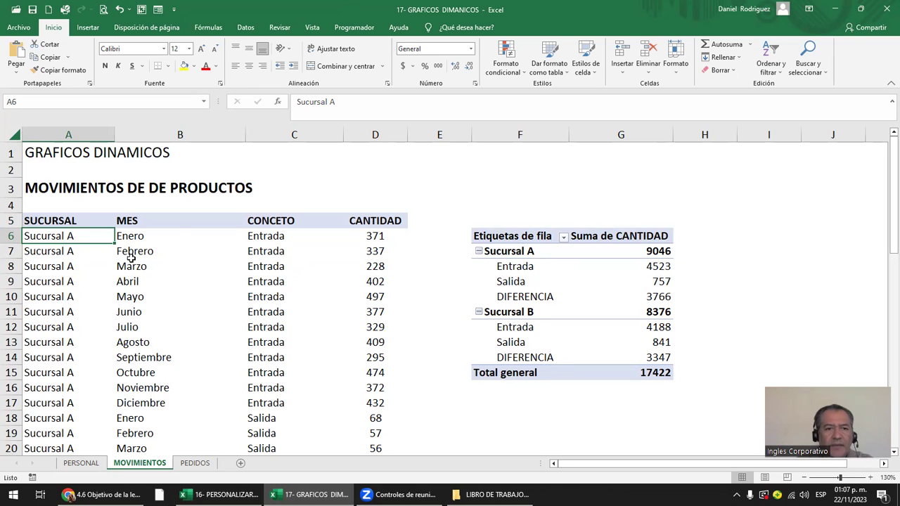
{"action": "left_click", "coordinate": [167, 221]}
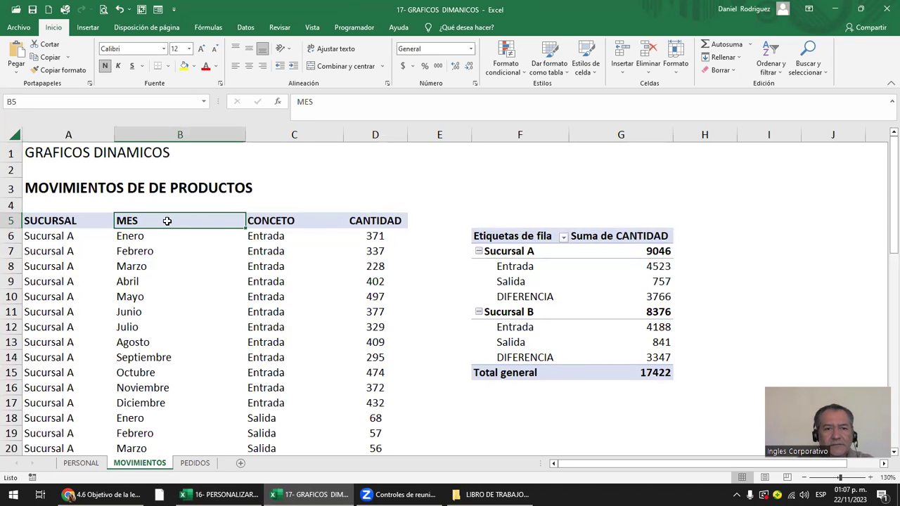
{"action": "left_click", "coordinate": [280, 236]}
{"action": "left_click_drag", "start_coordinate": [280, 236], "coordinate": [289, 399]}
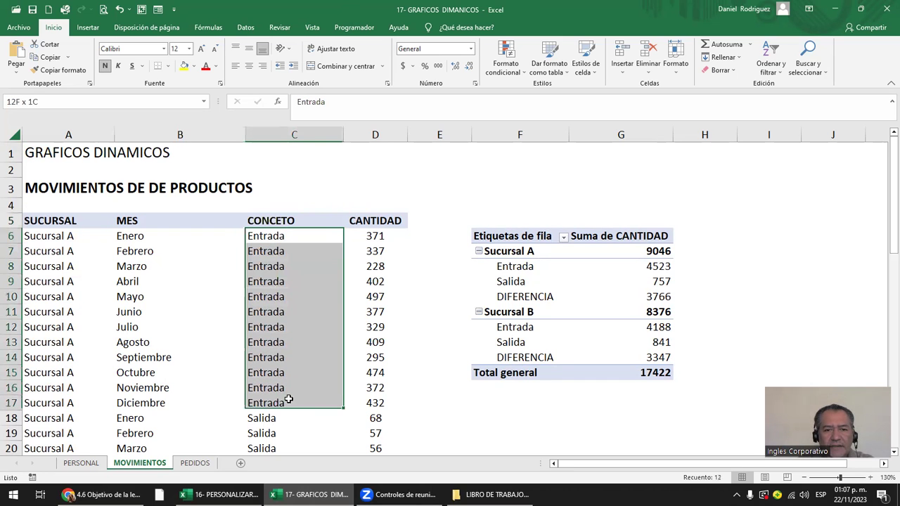
{"action": "scroll", "coordinate": [292, 393], "scroll_direction": "down", "scroll_amount": 2}
{"action": "left_click_drag", "start_coordinate": [293, 316], "coordinate": [289, 409]}
{"action": "scroll", "coordinate": [298, 347], "scroll_direction": "up", "scroll_amount": 2}
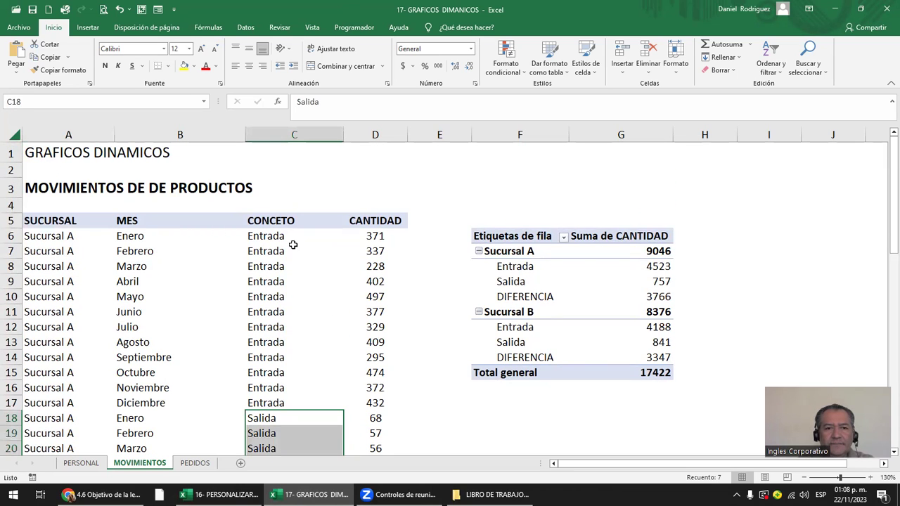
{"action": "left_click", "coordinate": [266, 238]}
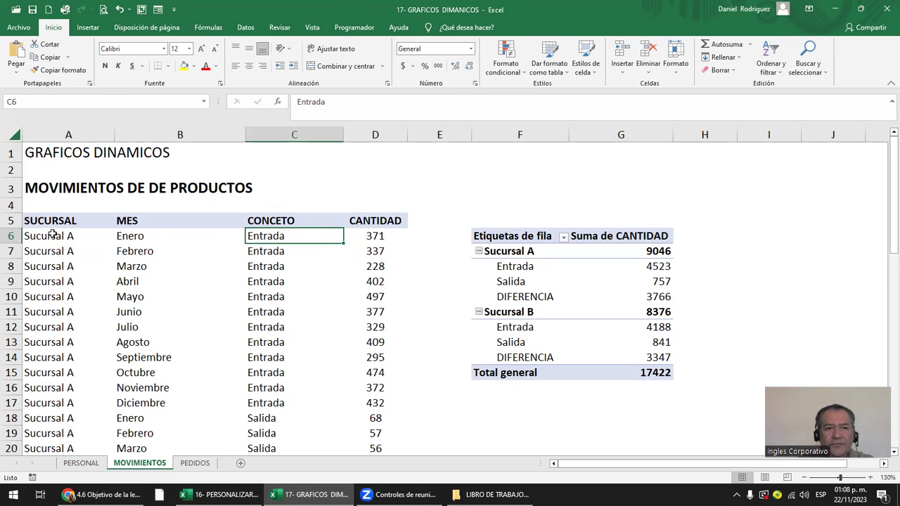
{"action": "left_click_drag", "start_coordinate": [53, 235], "coordinate": [77, 281]}
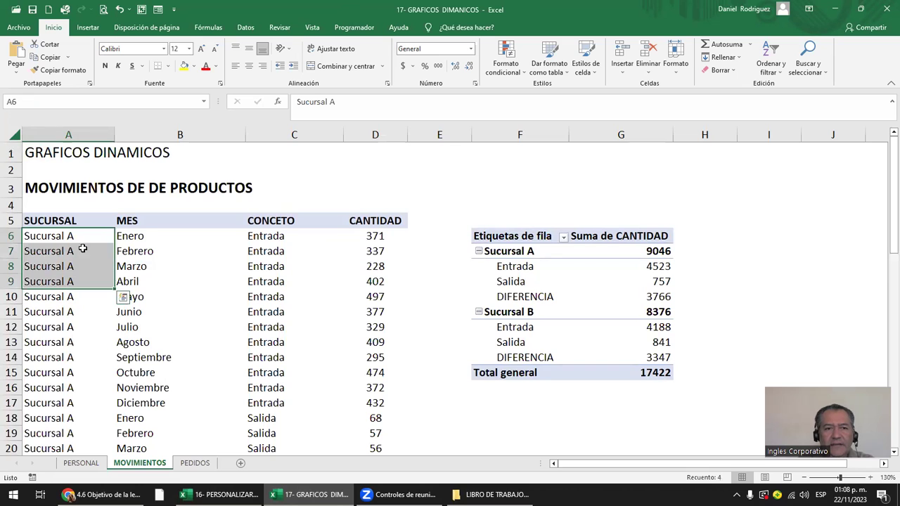
{"action": "left_click", "coordinate": [137, 236]}
{"action": "left_click", "coordinate": [266, 234]}
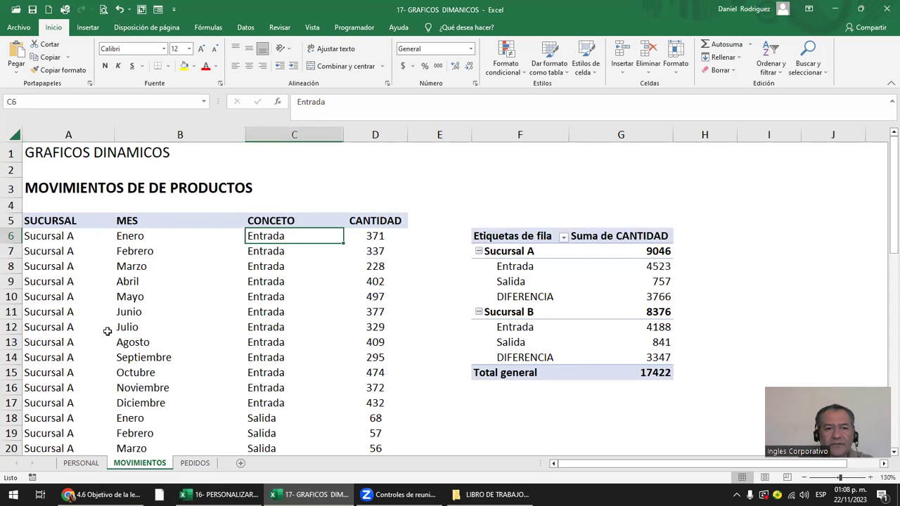
Step: Locate the first Salida rows, then return up and select the pivot table from its top
{"action": "scroll", "coordinate": [125, 331], "scroll_direction": "down", "scroll_amount": 2}
{"action": "scroll", "coordinate": [126, 323], "scroll_direction": "down", "scroll_amount": 2}
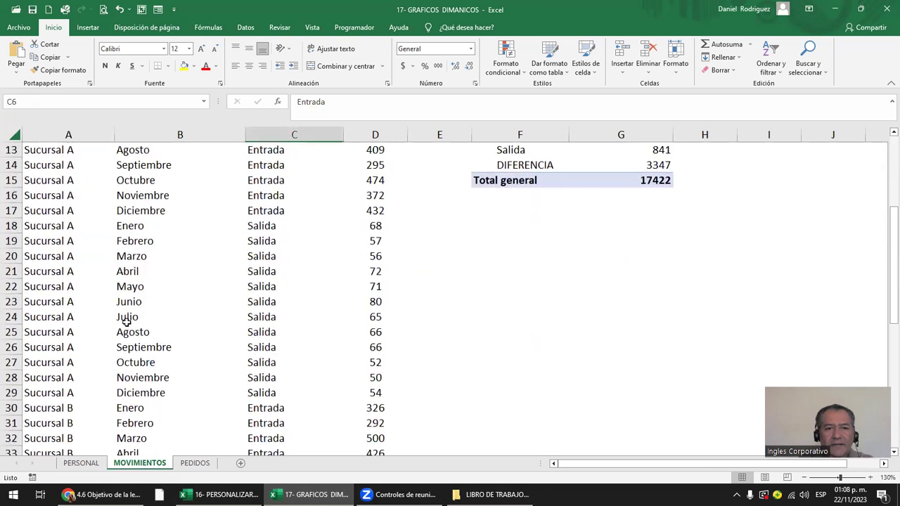
{"action": "left_click", "coordinate": [259, 222]}
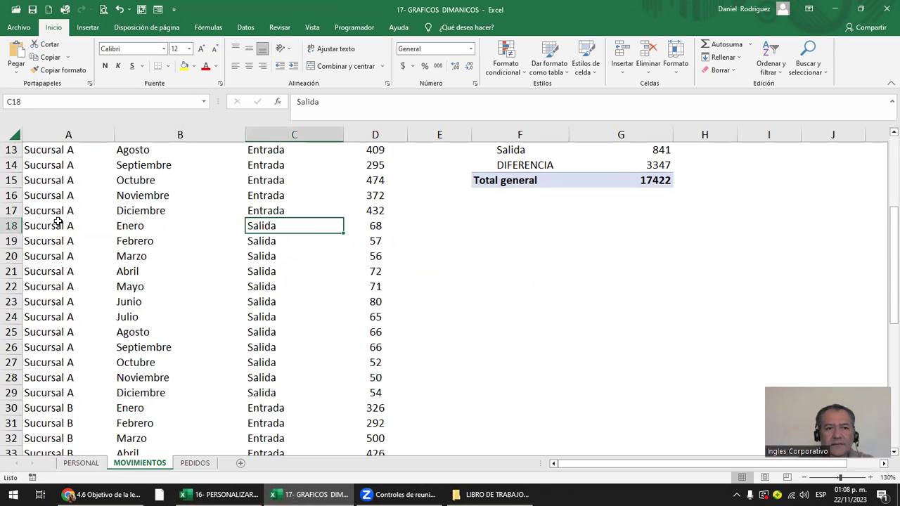
{"action": "left_click", "coordinate": [57, 223]}
{"action": "left_click", "coordinate": [256, 226]}
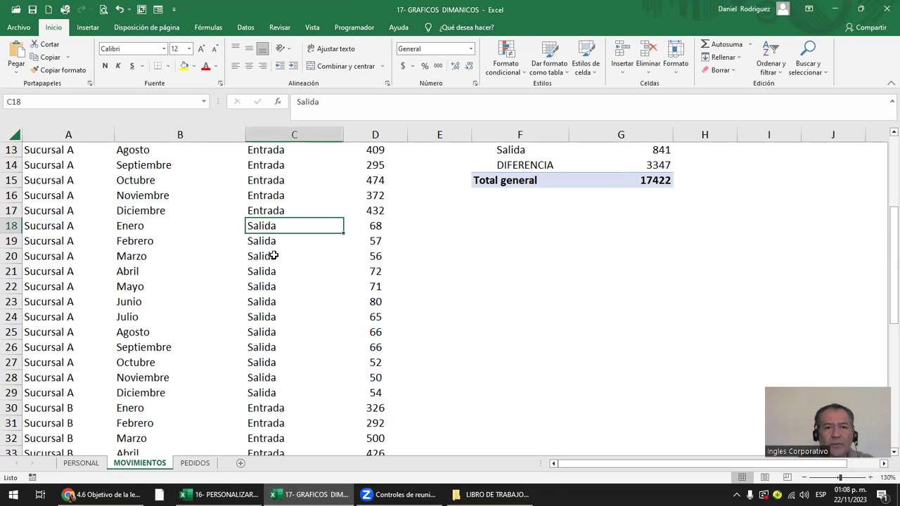
{"action": "scroll", "coordinate": [273, 256], "scroll_direction": "up", "scroll_amount": 1}
{"action": "scroll", "coordinate": [273, 256], "scroll_direction": "up", "scroll_amount": 2}
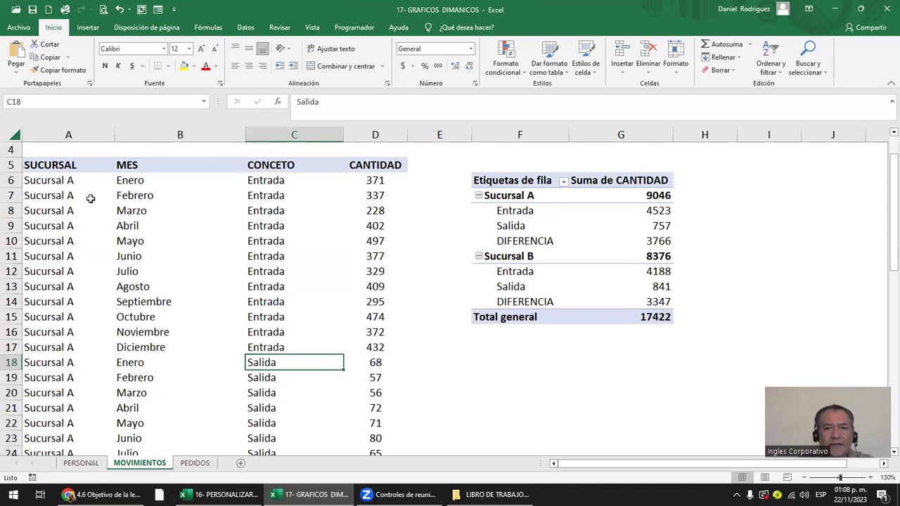
{"action": "scroll", "coordinate": [521, 186], "scroll_direction": "up", "scroll_amount": 1}
{"action": "left_click_drag", "start_coordinate": [511, 237], "coordinate": [713, 285]}
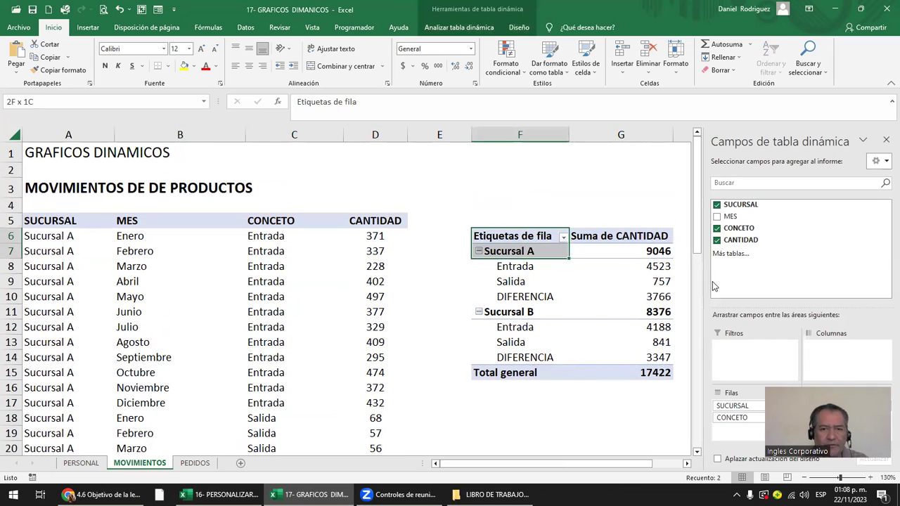
Step: Paste a copy of the pivot table at I6 and remove CONCETO from the copy's rows
{"action": "key", "text": "shift+Down"}
{"action": "key", "text": "shift+Down"}
{"action": "key", "text": "shift+Down"}
{"action": "key", "text": "shift+Down"}
{"action": "key", "text": "shift+Down"}
{"action": "key", "text": "shift+Down"}
{"action": "key", "text": "shift+Down"}
{"action": "key", "text": "shift+Down"}
{"action": "key", "text": "shift+Right"}
{"action": "key", "text": "ctrl+c"}
{"action": "key", "text": "Right"}
{"action": "key", "text": "Right"}
{"action": "key", "text": "Right"}
{"action": "key", "text": "Right"}
{"action": "key", "text": "Right"}
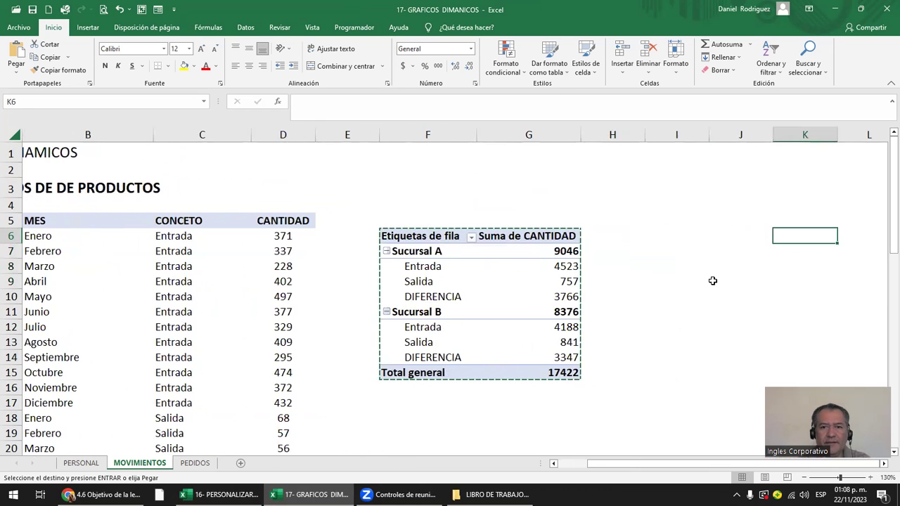
{"action": "key", "text": "Left"}
{"action": "key", "text": "Left"}
{"action": "key", "text": "ctrl+v"}
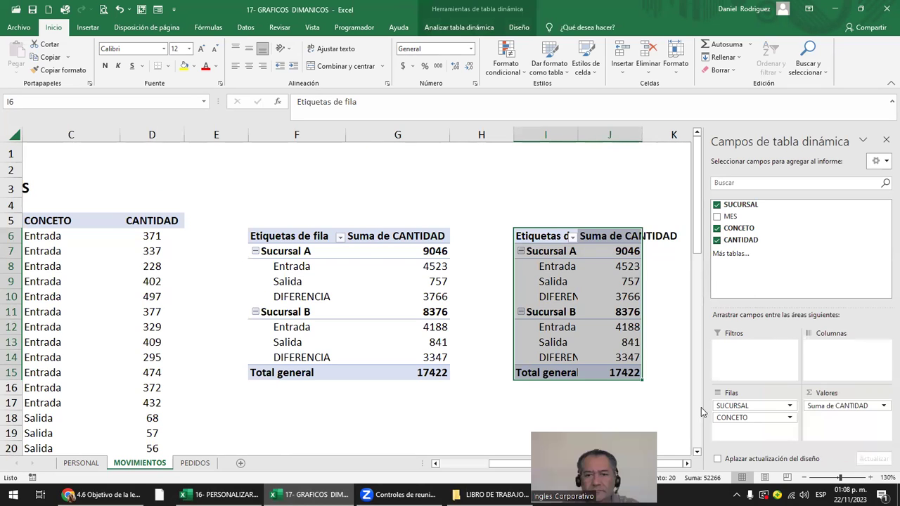
{"action": "left_click_drag", "start_coordinate": [758, 418], "coordinate": [821, 241]}
{"action": "left_click", "coordinate": [604, 283]}
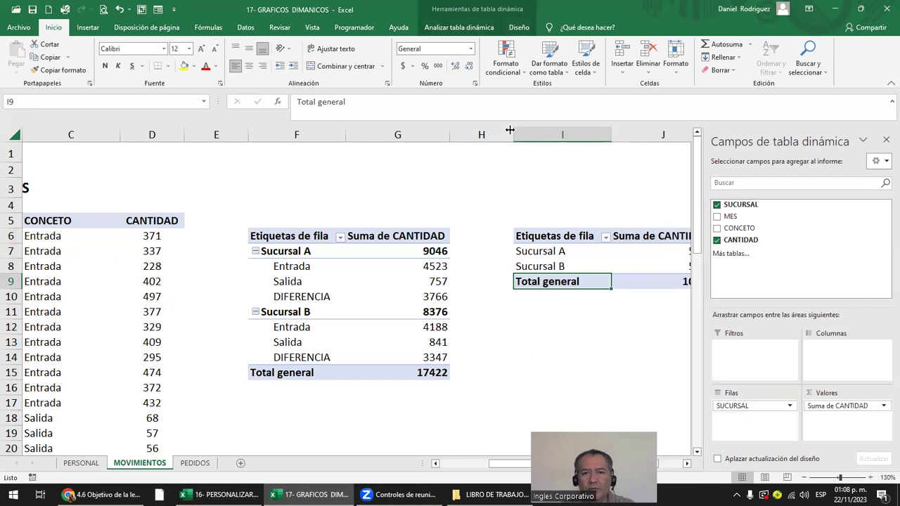
Step: Narrow columns H and E around the pivot tables and check the CONCETO column cells
{"action": "left_click_drag", "start_coordinate": [513, 134], "coordinate": [487, 135]}
{"action": "left_click", "coordinate": [531, 171]}
{"action": "key", "text": "Right"}
{"action": "key", "text": "Right"}
{"action": "key", "text": "Right"}
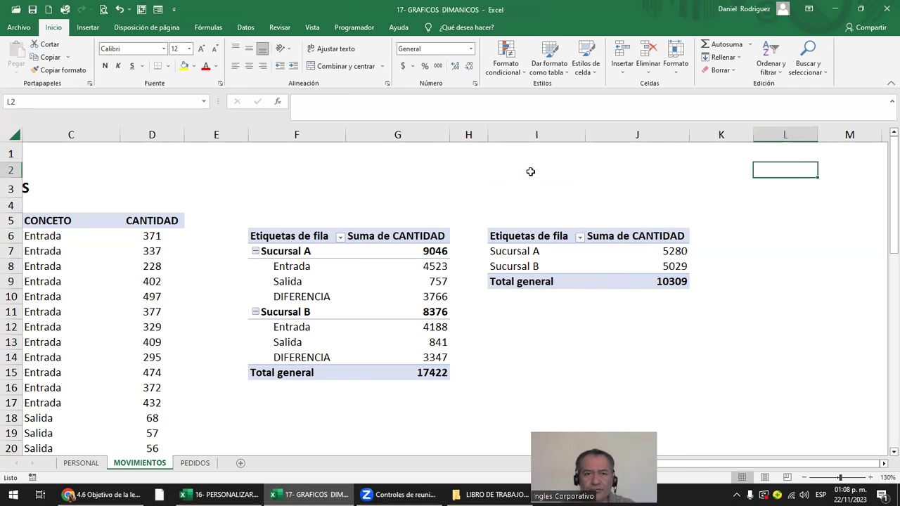
{"action": "key", "text": "Right"}
{"action": "key", "text": "Right"}
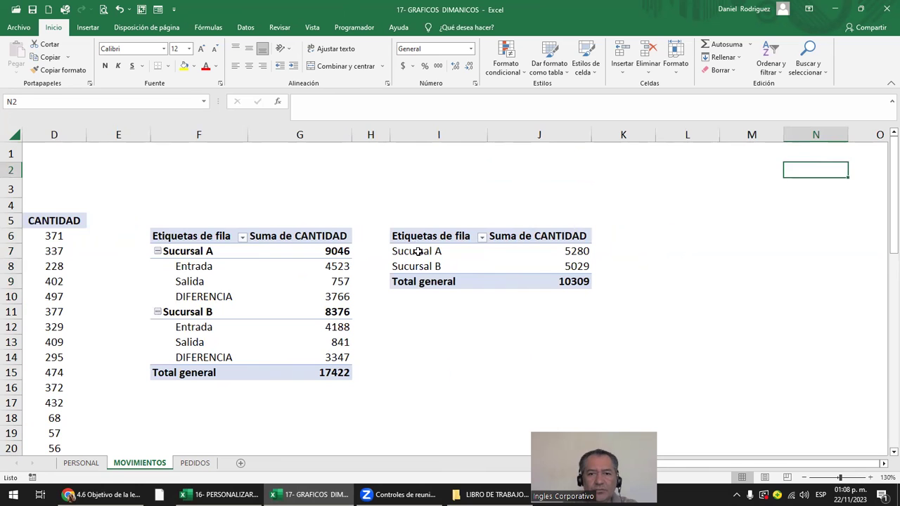
{"action": "left_click", "coordinate": [419, 251]}
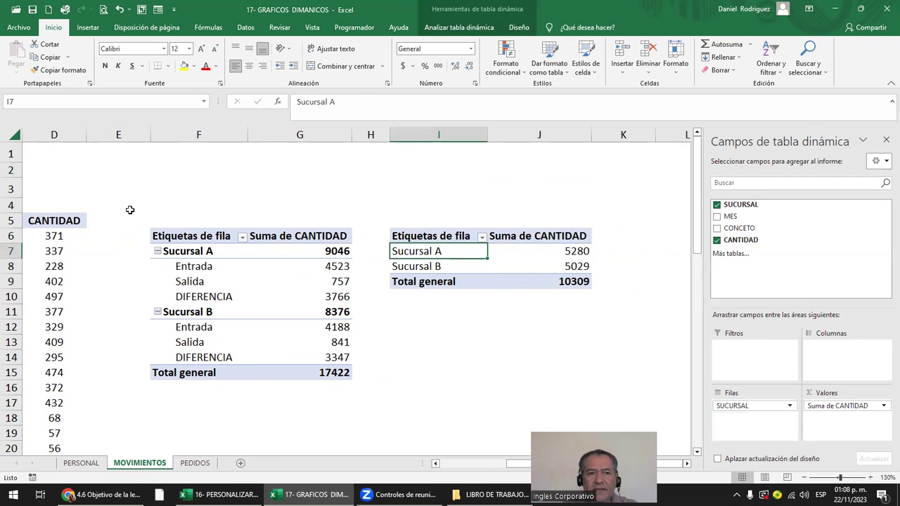
{"action": "left_click", "coordinate": [130, 209]}
{"action": "key", "text": "Left"}
{"action": "key", "text": "Left"}
{"action": "key", "text": "Left"}
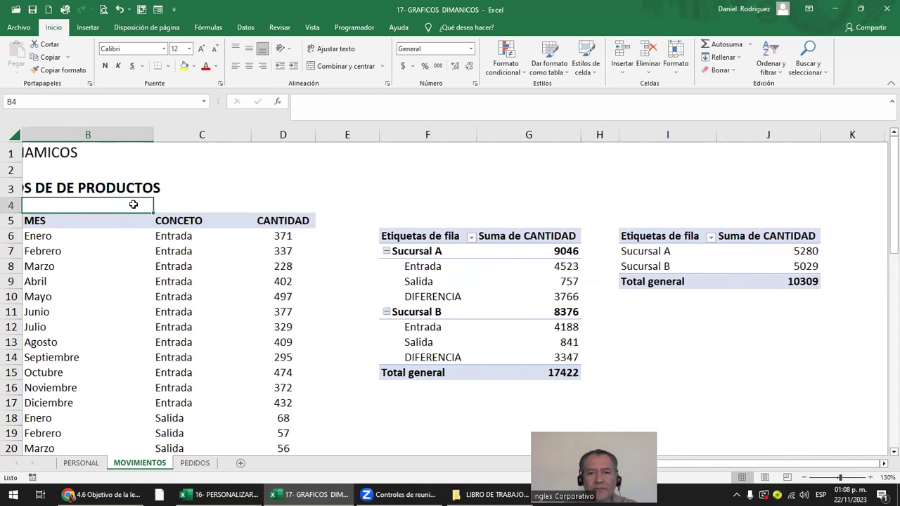
{"action": "left_click_drag", "start_coordinate": [374, 137], "coordinate": [357, 134]}
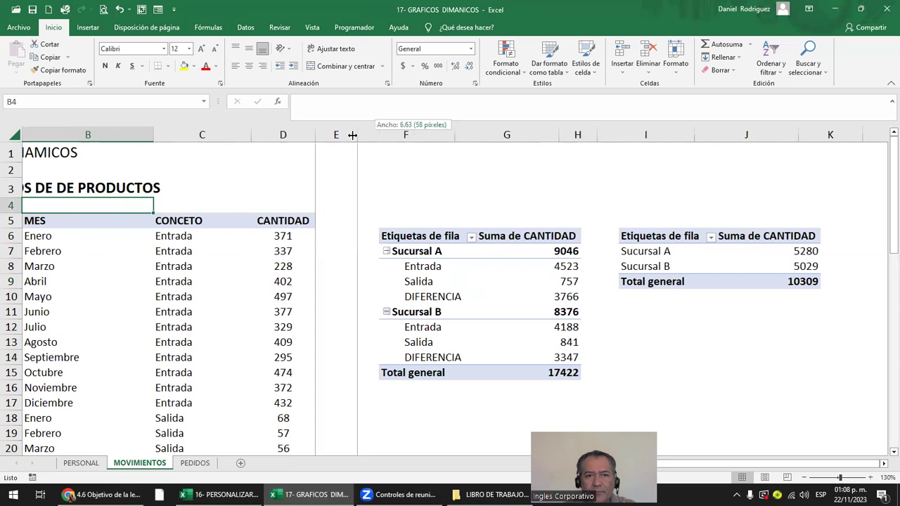
{"action": "left_click", "coordinate": [202, 133]}
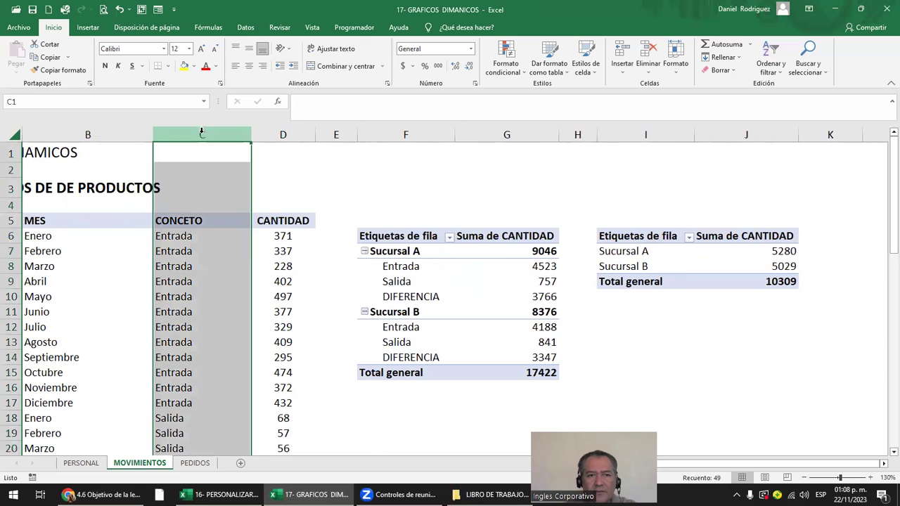
{"action": "left_click", "coordinate": [180, 222]}
{"action": "left_click", "coordinate": [181, 237]}
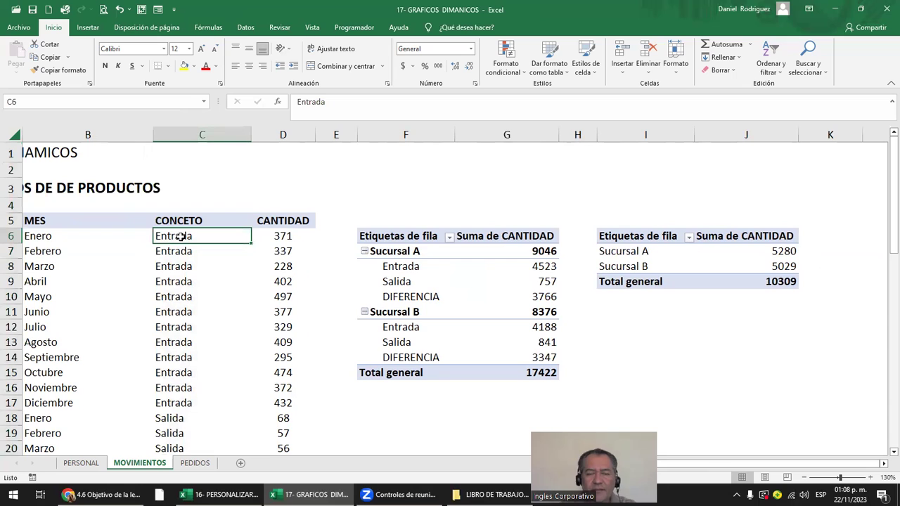
Step: In the second pivot, drop Suma de CANTIDAD and nest CONCETO under SUCURSAL in rows
{"action": "left_click", "coordinate": [732, 237]}
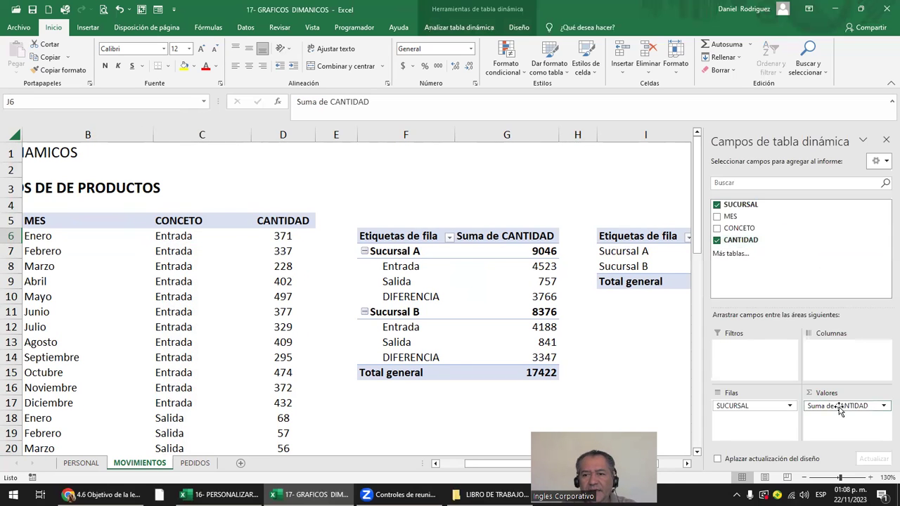
{"action": "left_click_drag", "start_coordinate": [839, 405], "coordinate": [847, 237]}
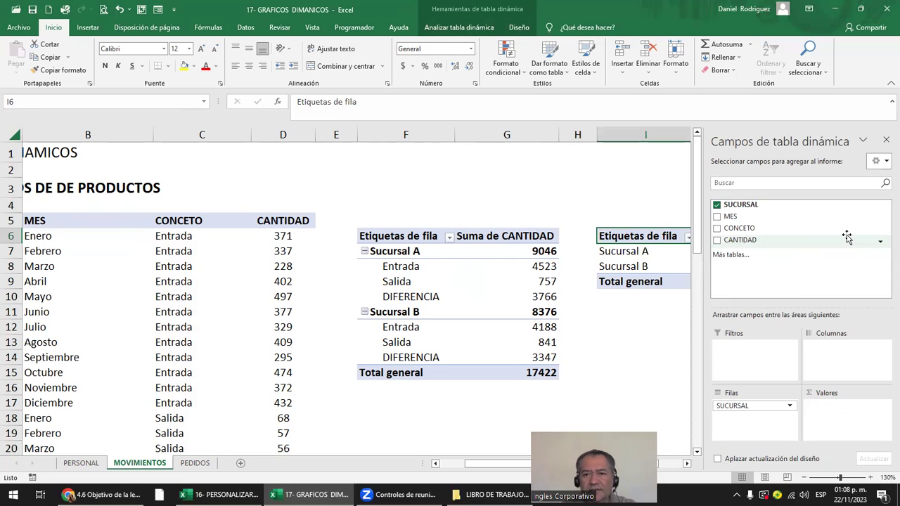
{"action": "left_click_drag", "start_coordinate": [741, 228], "coordinate": [758, 424]}
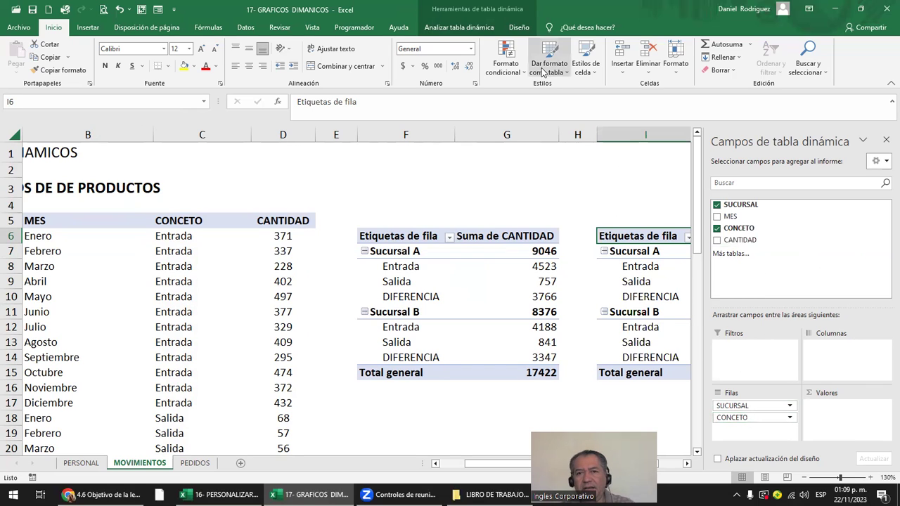
Step: Open the Insert Calculated Item dialog for SUCURSAL and move it aside
{"action": "left_click", "coordinate": [463, 30]}
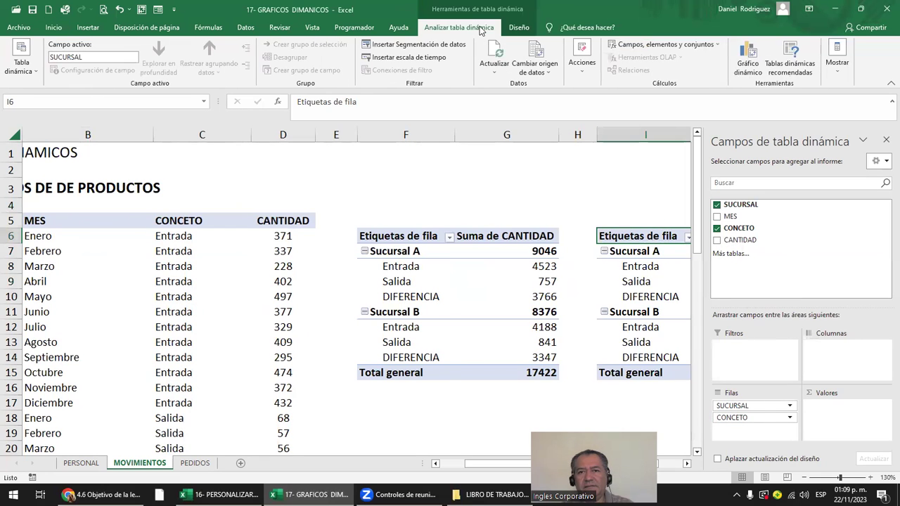
{"action": "left_click", "coordinate": [635, 46]}
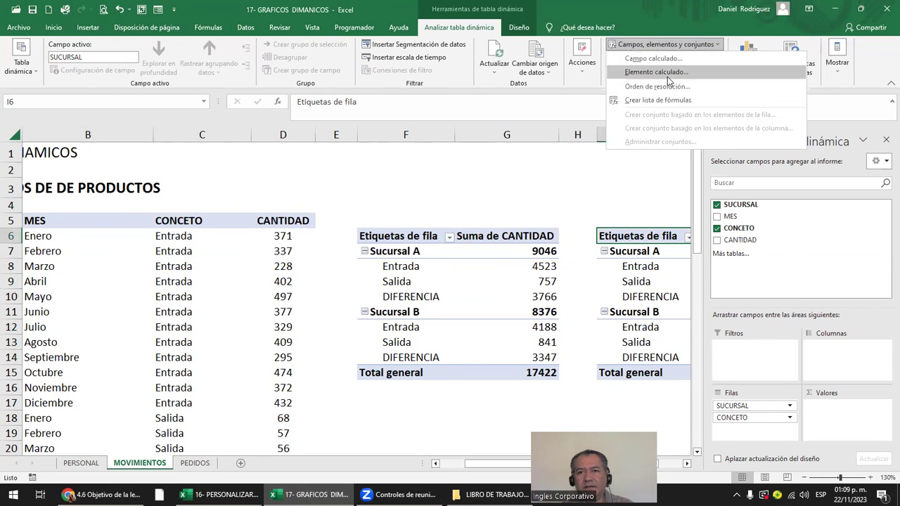
{"action": "key", "text": "Escape"}
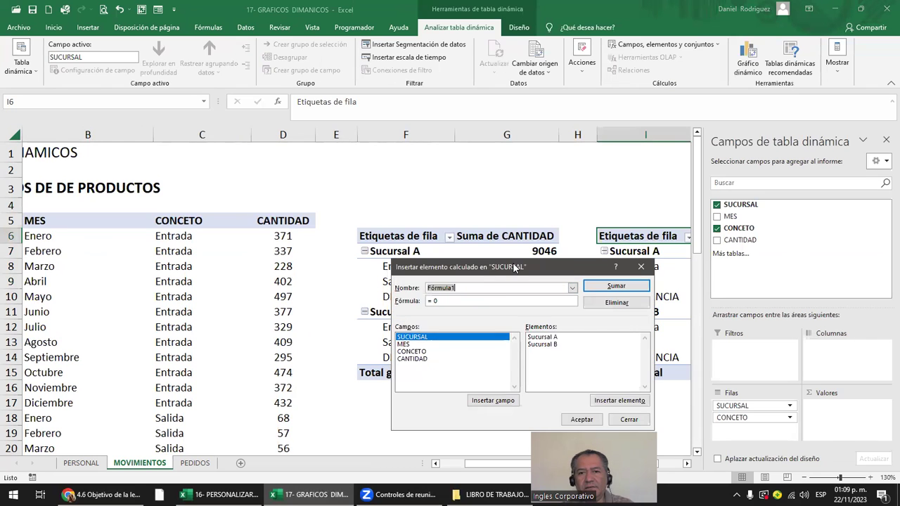
{"action": "left_click_drag", "start_coordinate": [514, 265], "coordinate": [544, 197]}
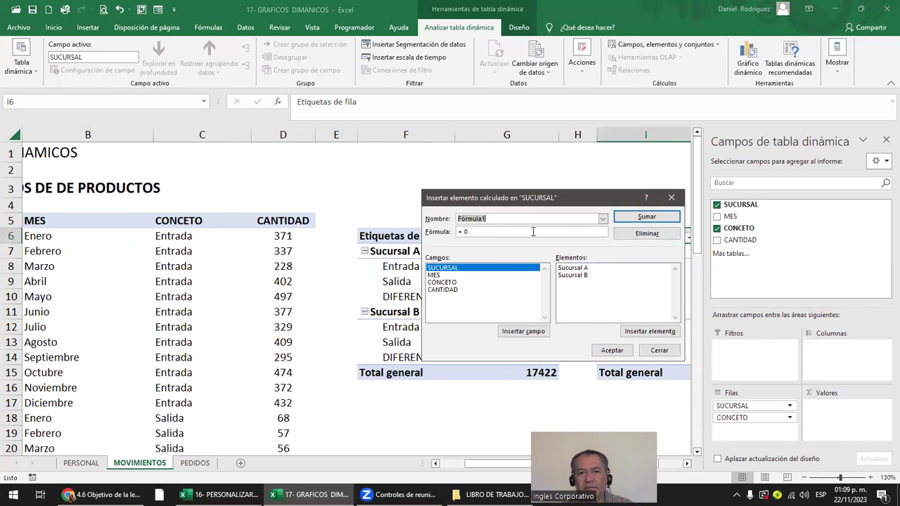
Step: Browse the CONCETO items Entrada and Salida, then the SUCURSAL and MES fields, in the dialog
{"action": "left_click", "coordinate": [641, 320]}
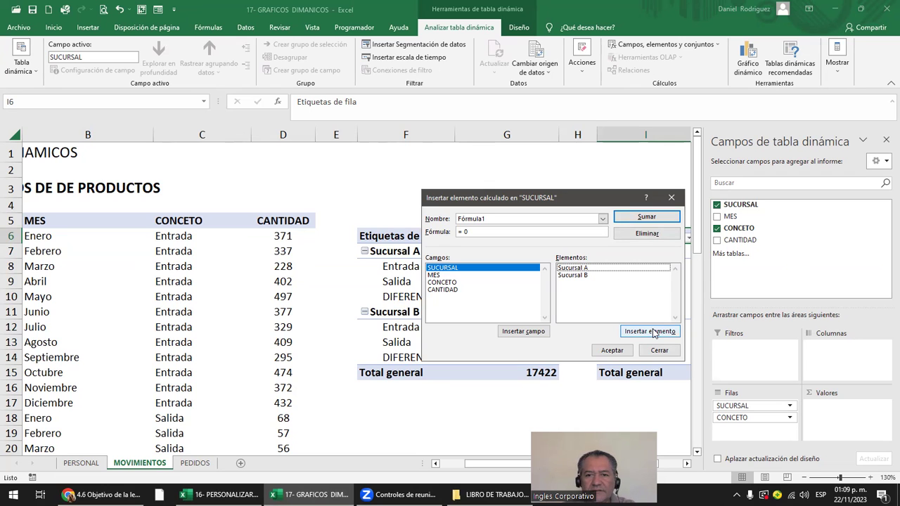
{"action": "left_click", "coordinate": [476, 282]}
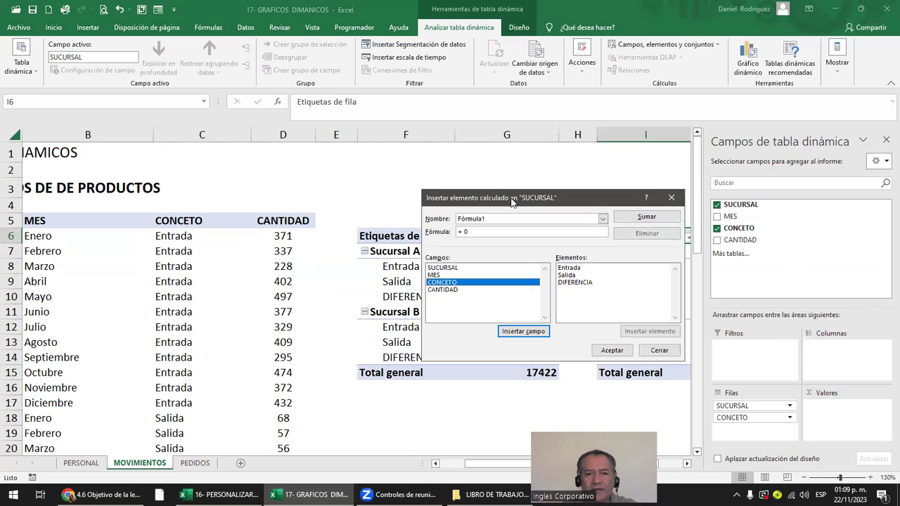
{"action": "left_click_drag", "start_coordinate": [512, 201], "coordinate": [404, 255]}
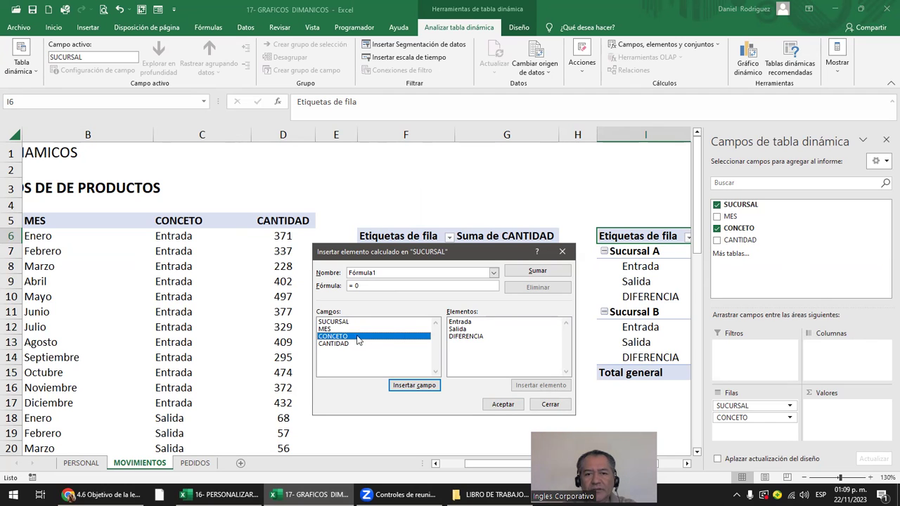
{"action": "left_click", "coordinate": [461, 323]}
{"action": "left_click", "coordinate": [464, 329]}
{"action": "left_click", "coordinate": [464, 322]}
{"action": "left_click", "coordinate": [463, 330]}
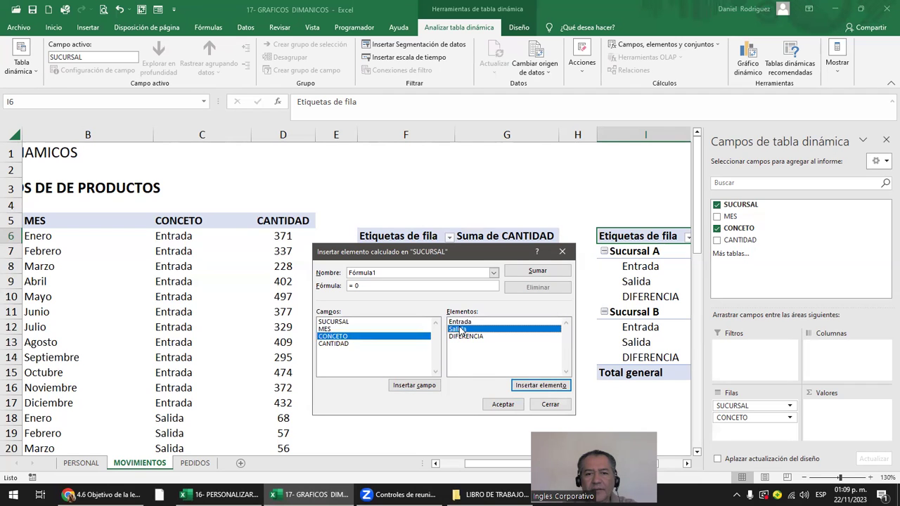
{"action": "left_click", "coordinate": [344, 323]}
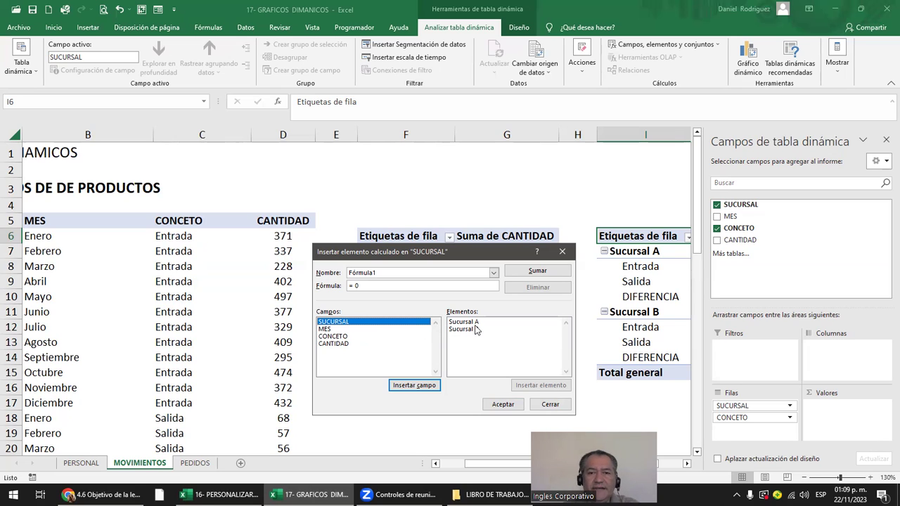
{"action": "left_click", "coordinate": [333, 329]}
Step: Build a test formula from MES, CONCETO and DIFERENCIA in the calculated item dialog
{"action": "double_click", "coordinate": [333, 329]}
{"action": "double_click", "coordinate": [326, 330]}
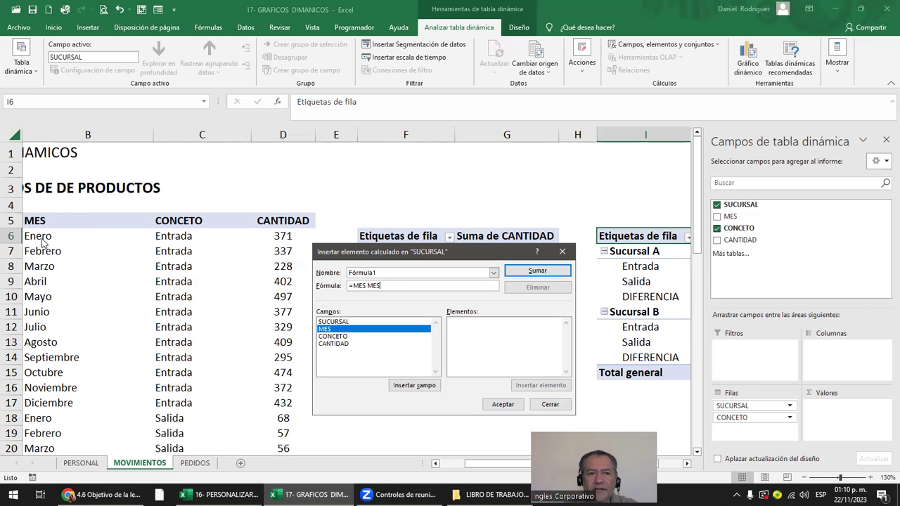
{"action": "double_click", "coordinate": [334, 337]}
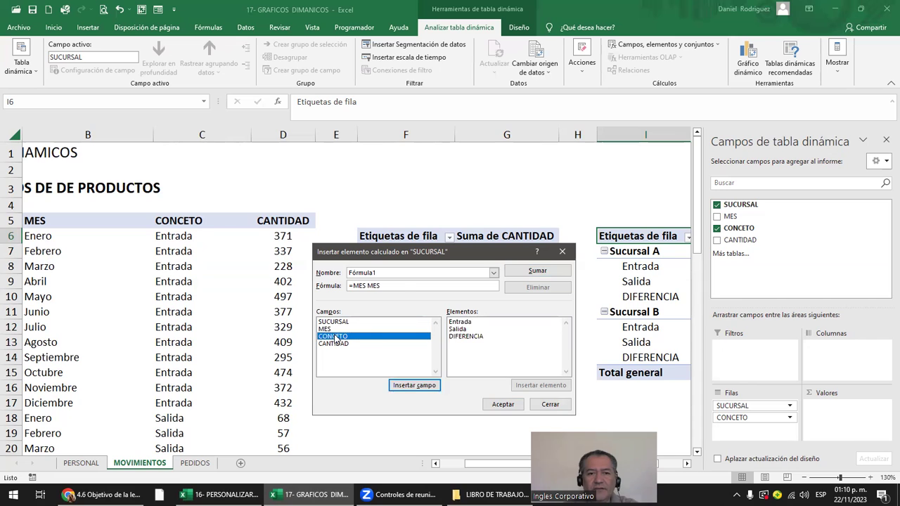
{"action": "left_click", "coordinate": [469, 337]}
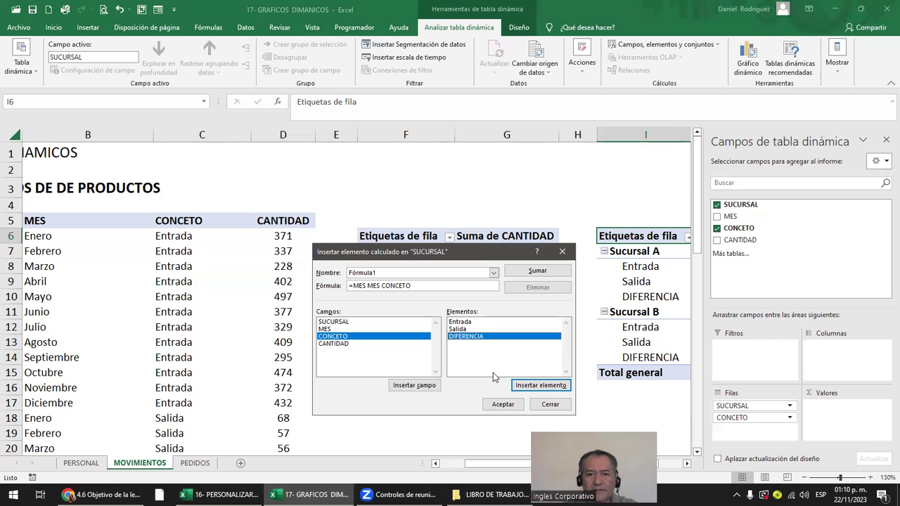
{"action": "left_click", "coordinate": [463, 330]}
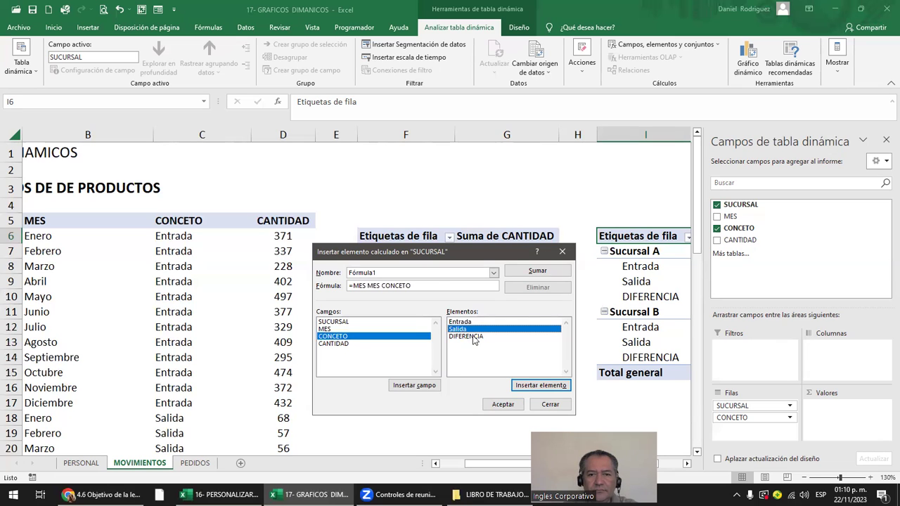
{"action": "double_click", "coordinate": [467, 337]}
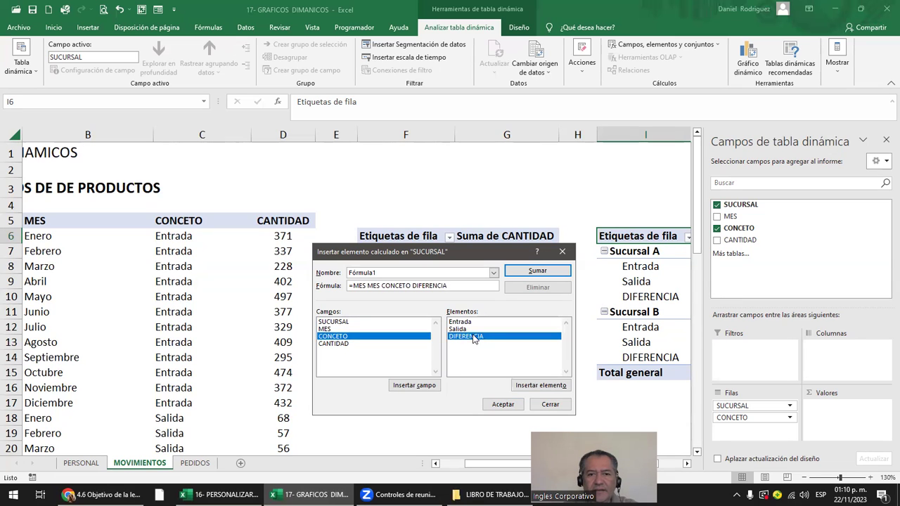
Step: Clear the formula box and review the existing calculated item names and DIFERENCIA
{"action": "left_click_drag", "start_coordinate": [463, 282], "coordinate": [325, 281]}
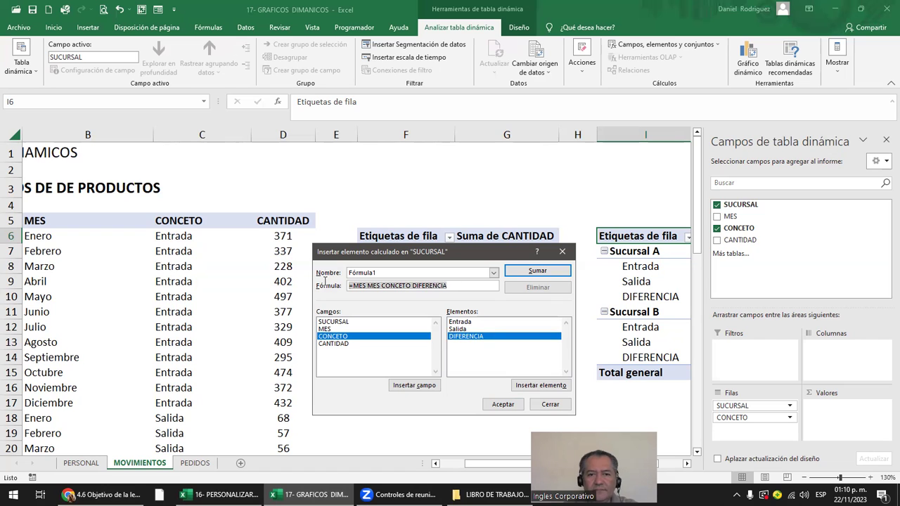
{"action": "key", "text": "Delete"}
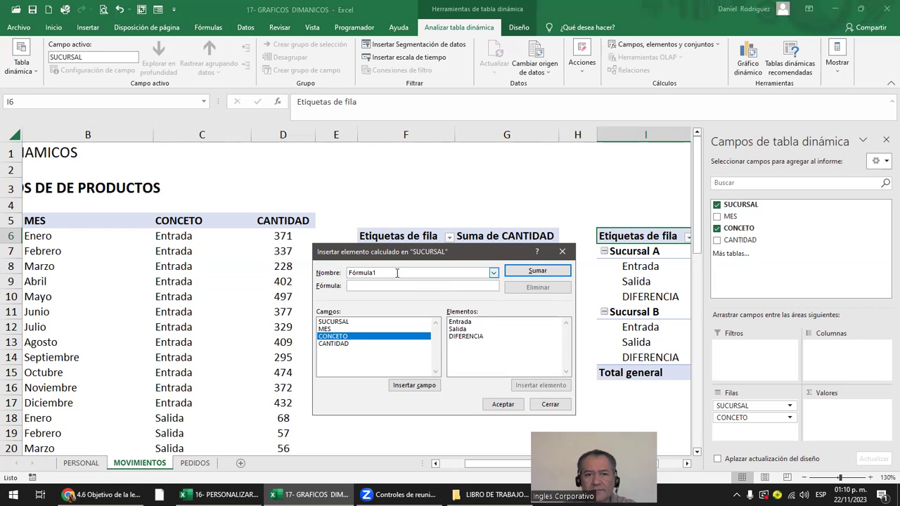
{"action": "left_click", "coordinate": [495, 275]}
{"action": "left_click", "coordinate": [495, 276]}
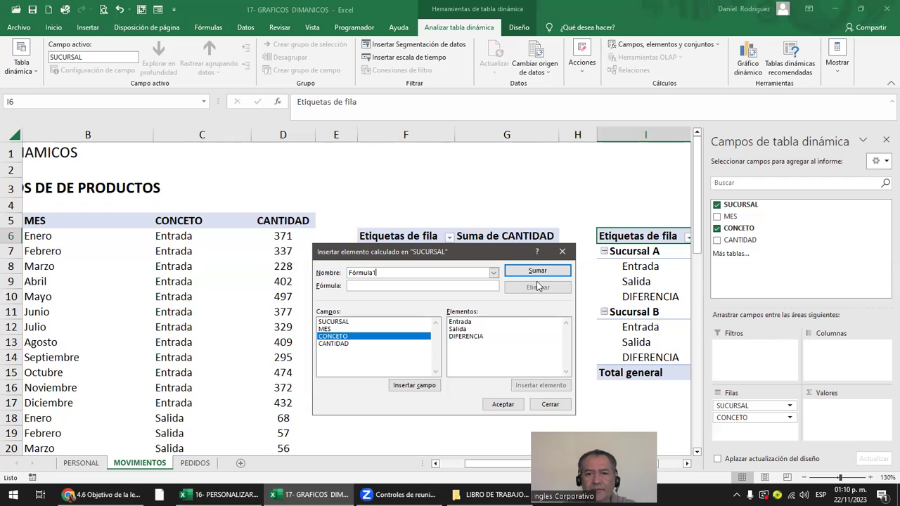
{"action": "left_click", "coordinate": [479, 338]}
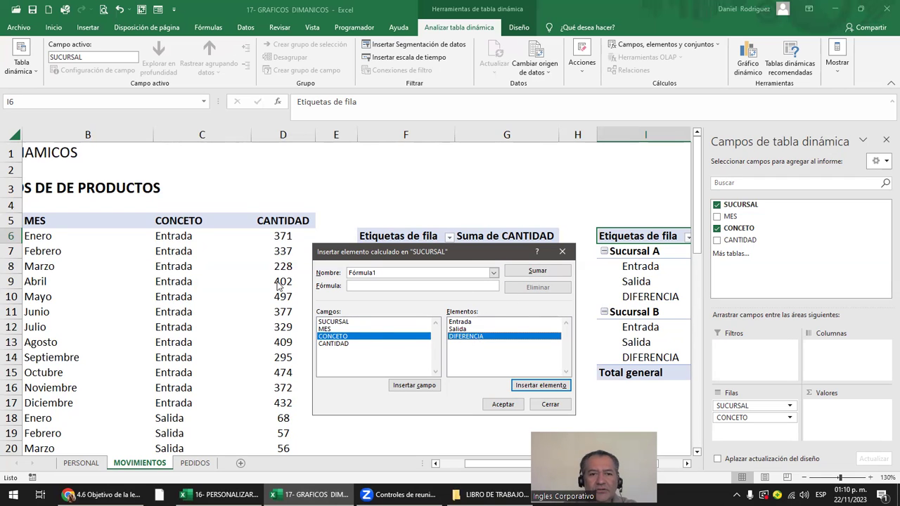
{"action": "left_click", "coordinate": [562, 252]}
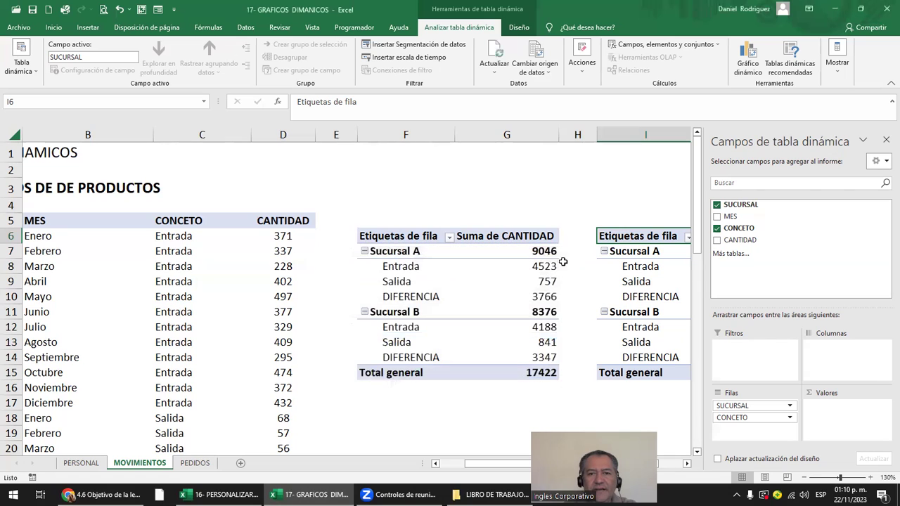
{"action": "left_click_drag", "start_coordinate": [408, 269], "coordinate": [417, 281]}
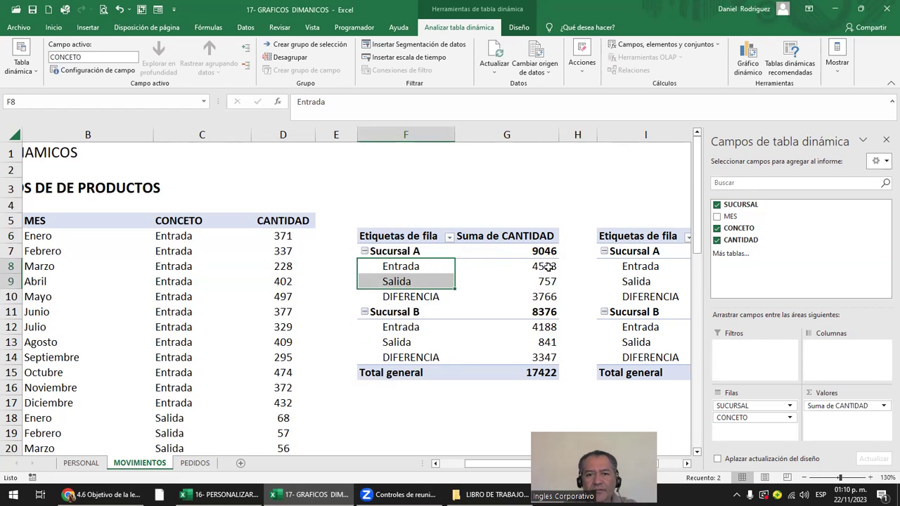
{"action": "left_click_drag", "start_coordinate": [548, 268], "coordinate": [548, 283]}
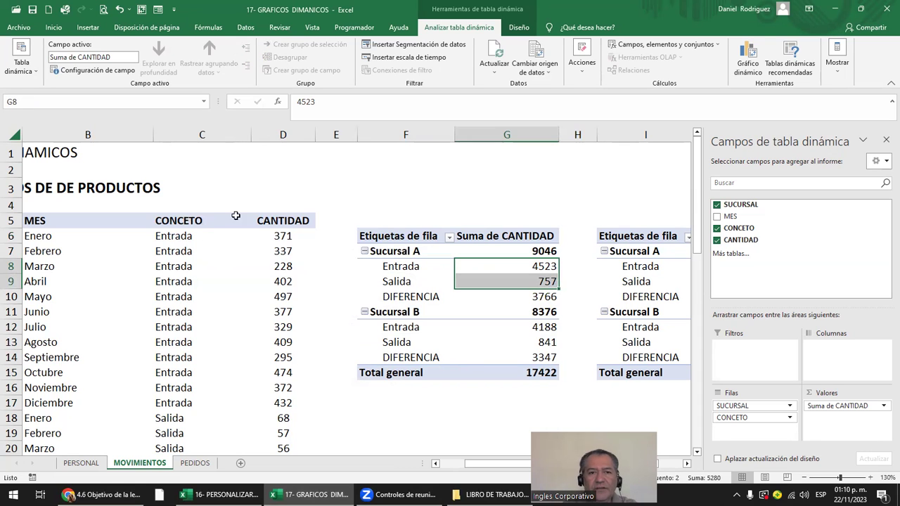
{"action": "left_click", "coordinate": [184, 219]}
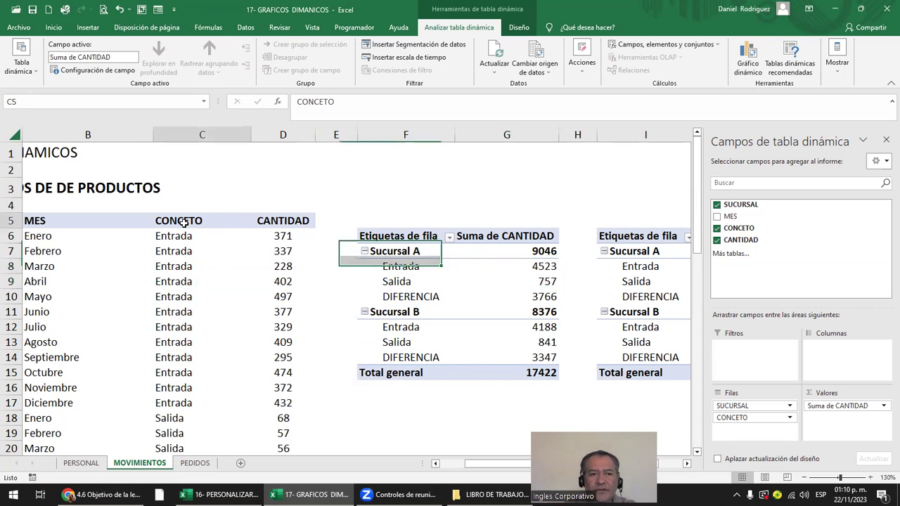
{"action": "right_click", "coordinate": [344, 136]}
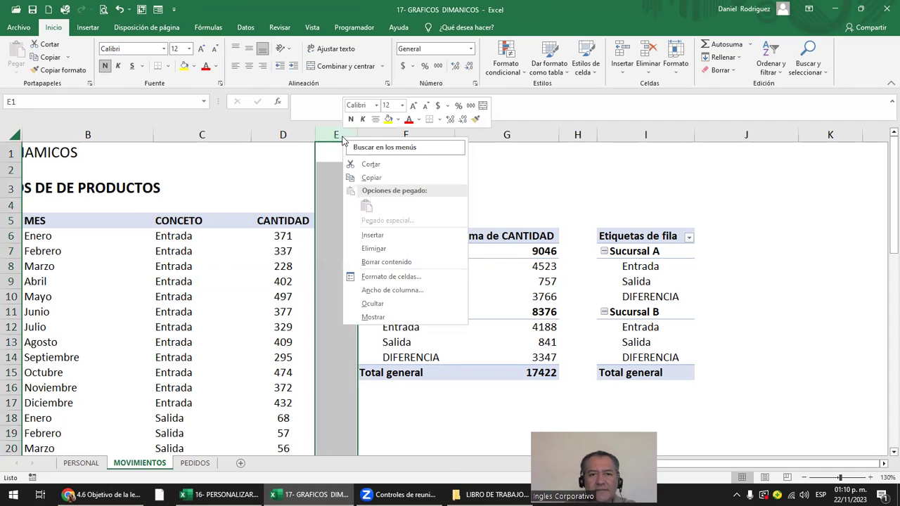
{"action": "left_click", "coordinate": [386, 234]}
{"action": "right_click", "coordinate": [346, 135]}
{"action": "left_click", "coordinate": [412, 230]}
{"action": "left_click", "coordinate": [348, 220]}
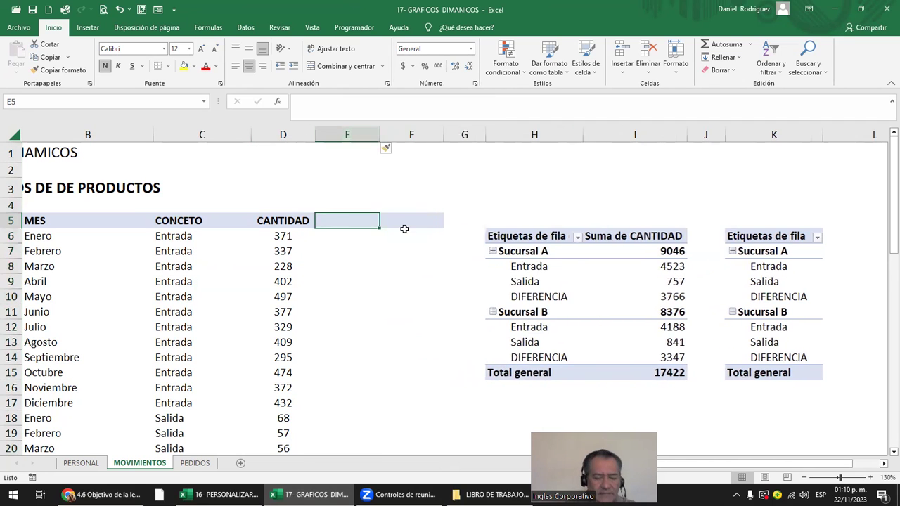
{"action": "type", "text": "ENT"}
{"action": "type", "text": "DAS"}
{"action": "left_click", "coordinate": [405, 230]}
{"action": "type", "text": "DA"}
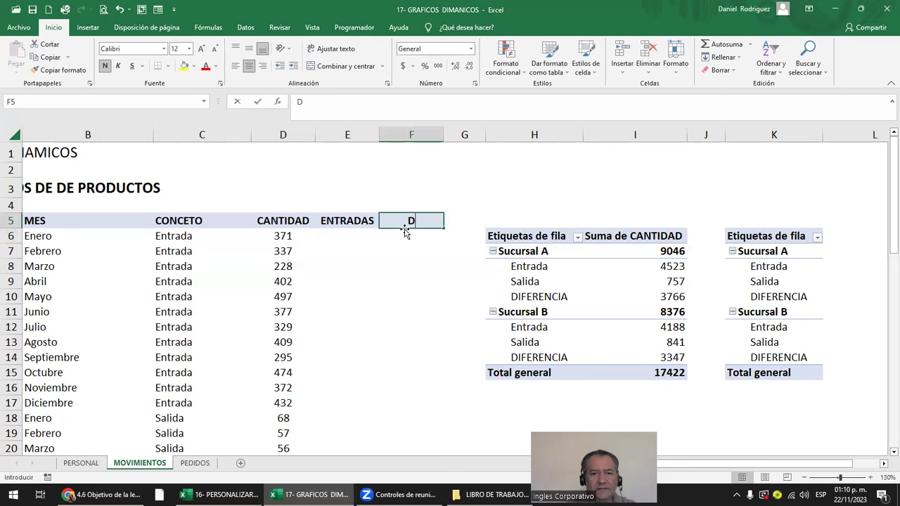
{"action": "key", "text": "BackSpace"}
{"action": "type", "text": "SALIDA"}
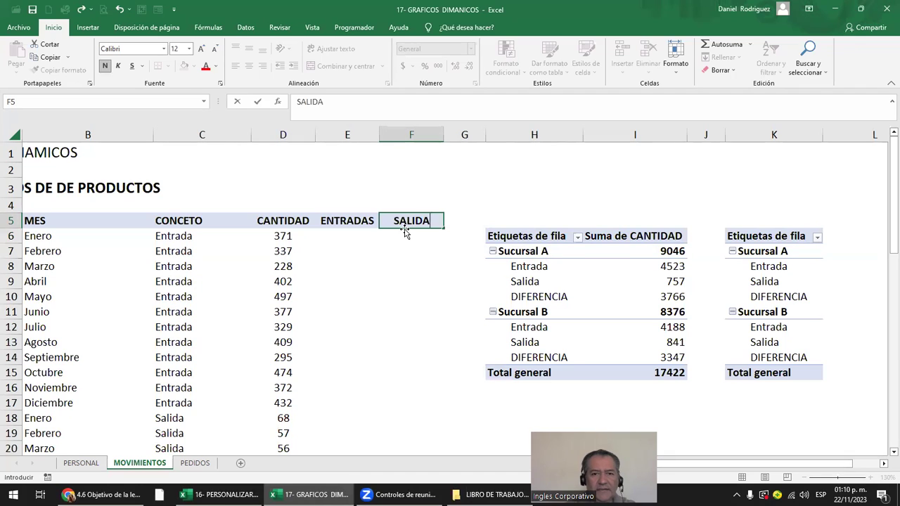
{"action": "type", "text": "S"}
{"action": "key", "text": "Return"}
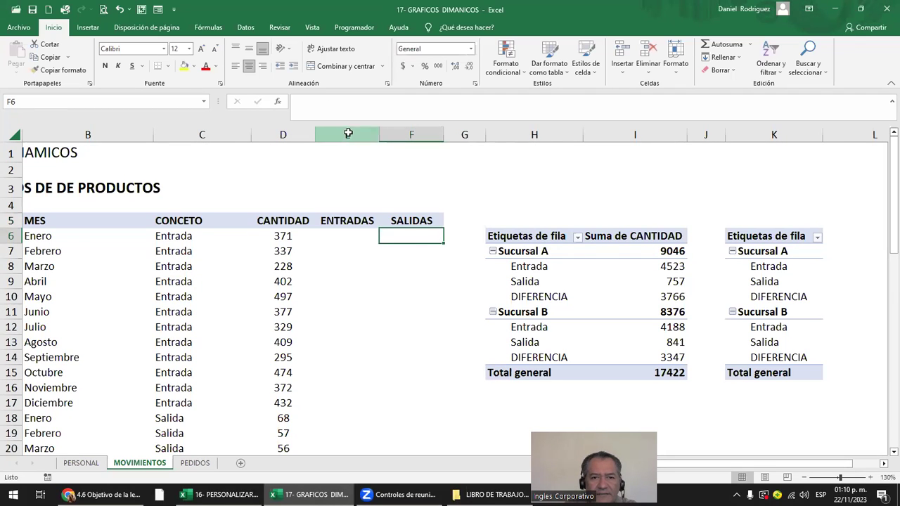
{"action": "left_click_drag", "start_coordinate": [347, 134], "coordinate": [411, 134]}
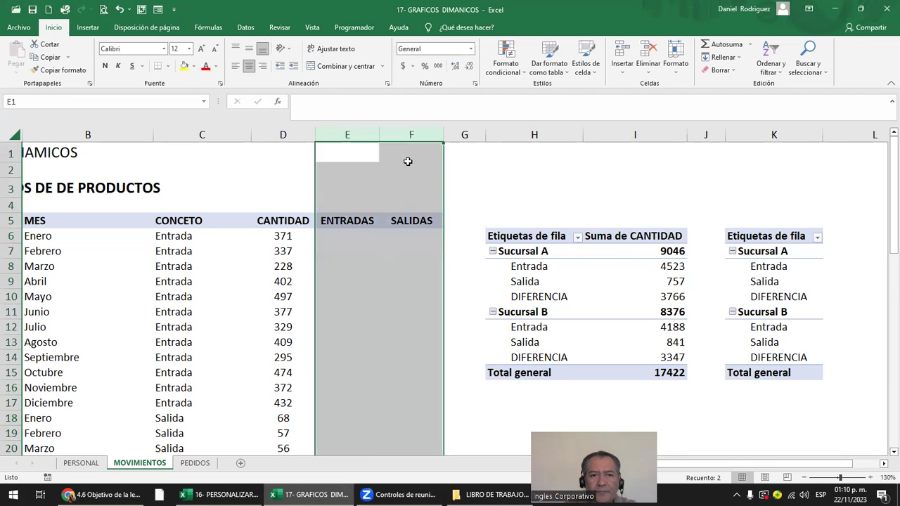
{"action": "left_click", "coordinate": [463, 132]}
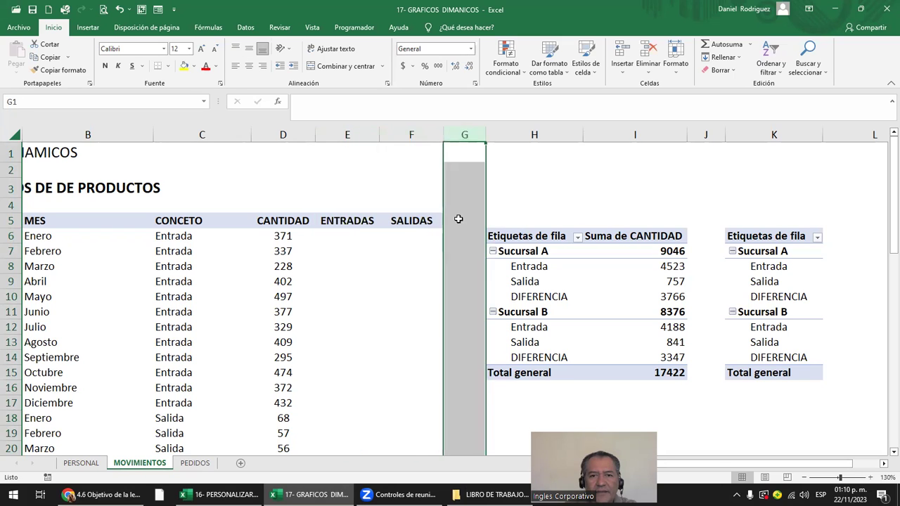
{"action": "left_click", "coordinate": [458, 219]}
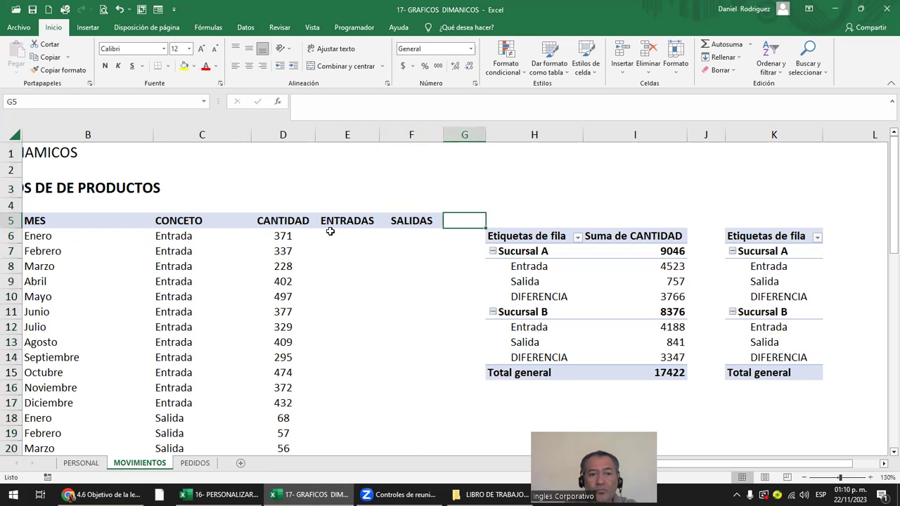
{"action": "left_click", "coordinate": [181, 222]}
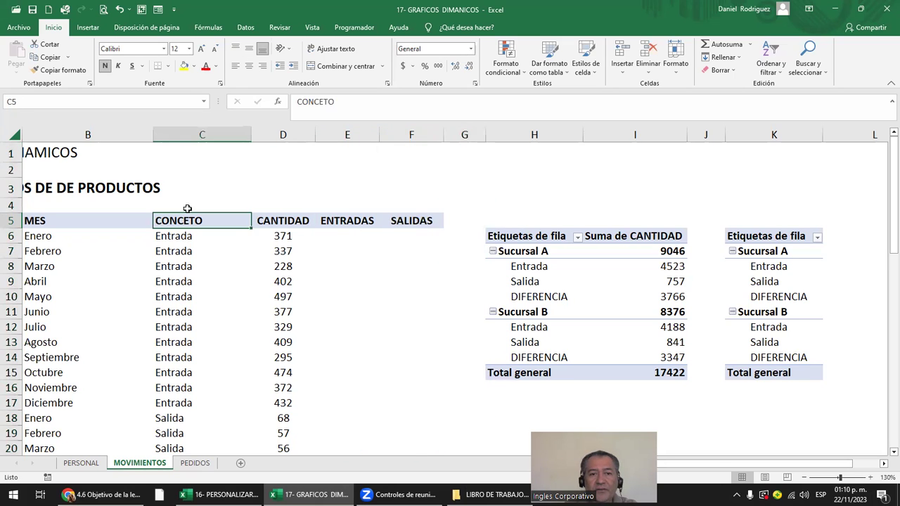
{"action": "left_click", "coordinate": [339, 239]}
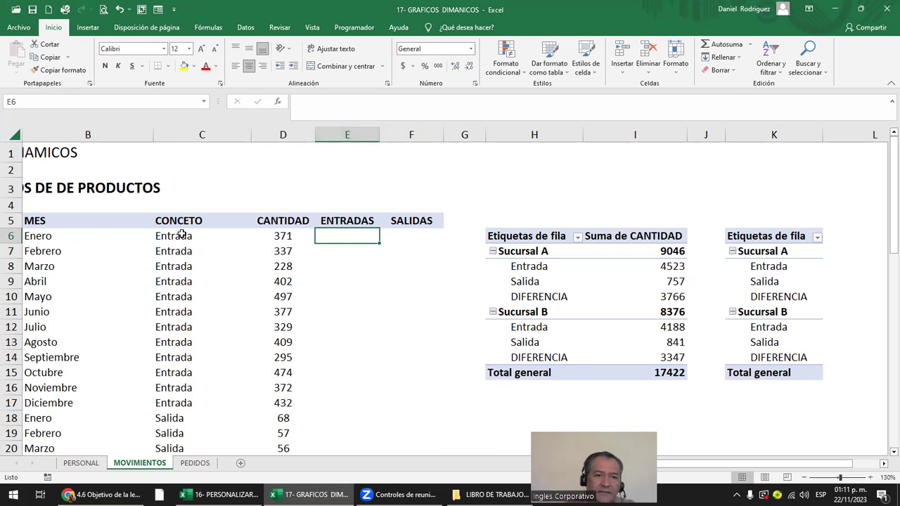
{"action": "left_click_drag", "start_coordinate": [181, 236], "coordinate": [186, 267]}
{"action": "left_click", "coordinate": [335, 221]}
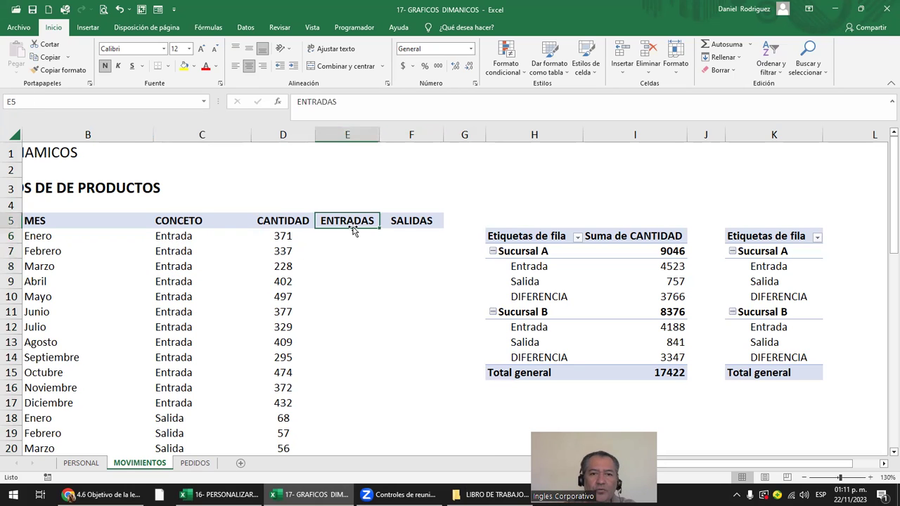
{"action": "left_click", "coordinate": [343, 130]}
{"action": "left_click", "coordinate": [394, 130]}
Step: Delete the empty ENTRADAS and SALIDAS columns
{"action": "left_click_drag", "start_coordinate": [344, 130], "coordinate": [399, 130]}
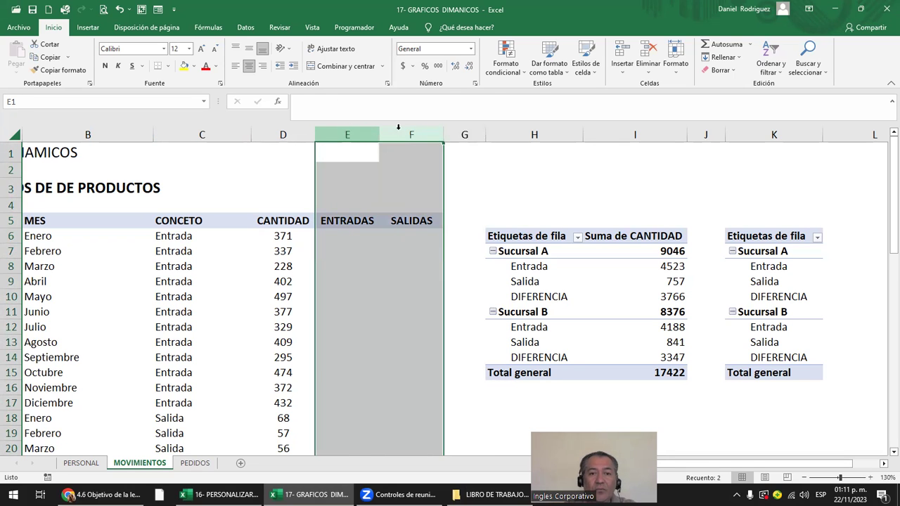
{"action": "right_click", "coordinate": [405, 139]}
{"action": "left_click", "coordinate": [430, 241]}
{"action": "left_click", "coordinate": [194, 236]}
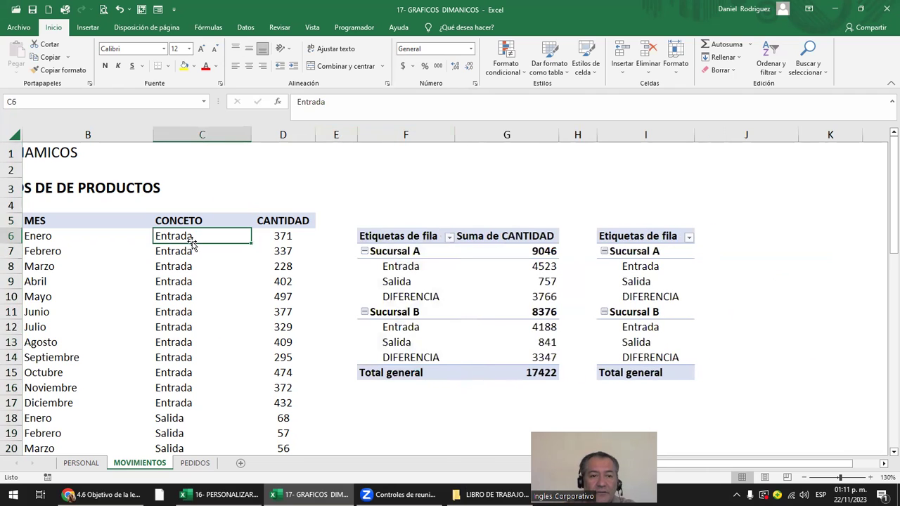
Step: Add filters to the data headers and remove CONCETO from the second pivot's rows
{"action": "left_click", "coordinate": [197, 222]}
{"action": "key", "text": "ctrl+shift+l"}
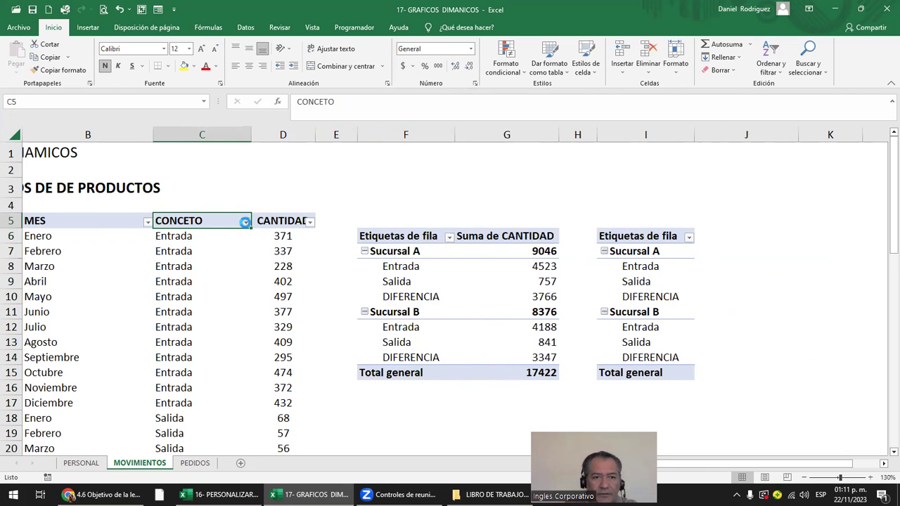
{"action": "left_click", "coordinate": [245, 223]}
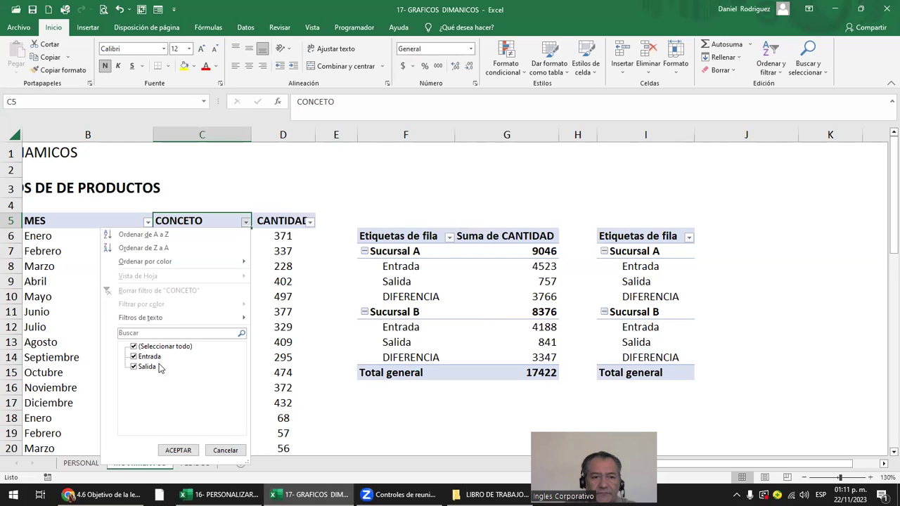
{"action": "left_click", "coordinate": [133, 368]}
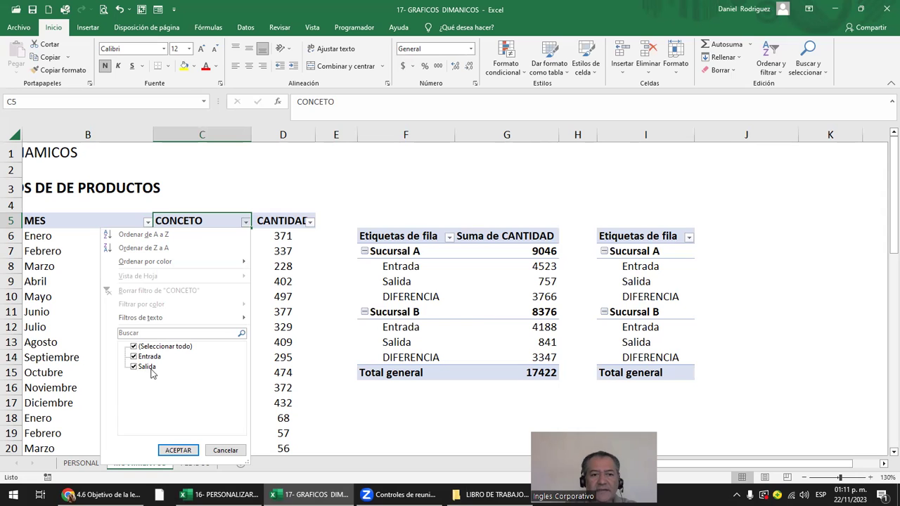
{"action": "left_click", "coordinate": [414, 270]}
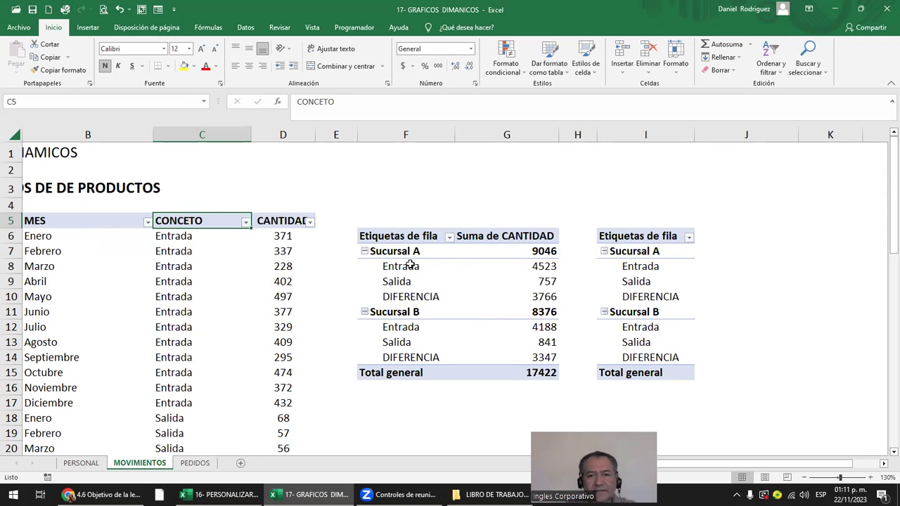
{"action": "left_click", "coordinate": [641, 235]}
{"action": "left_click_drag", "start_coordinate": [756, 417], "coordinate": [824, 262]}
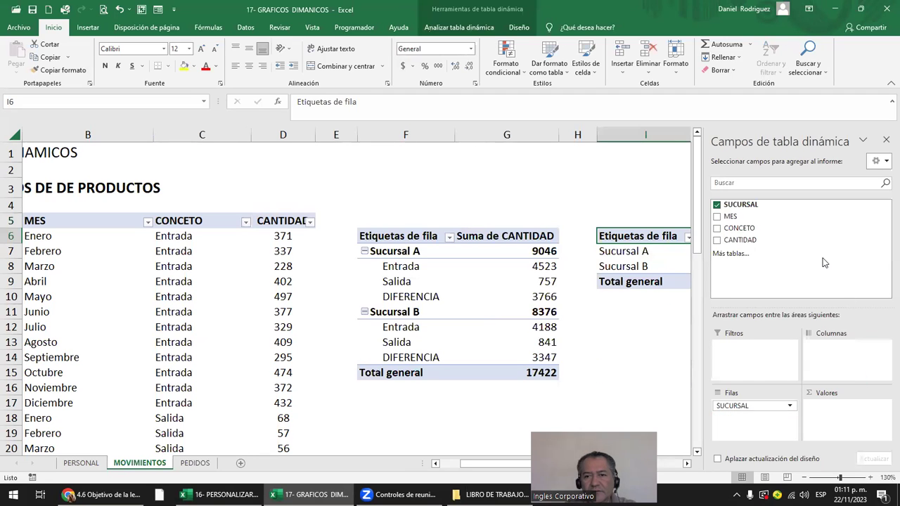
Step: Sum CANTIDAD in the second pivot table and view its totals
{"action": "left_click_drag", "start_coordinate": [747, 241], "coordinate": [830, 422]}
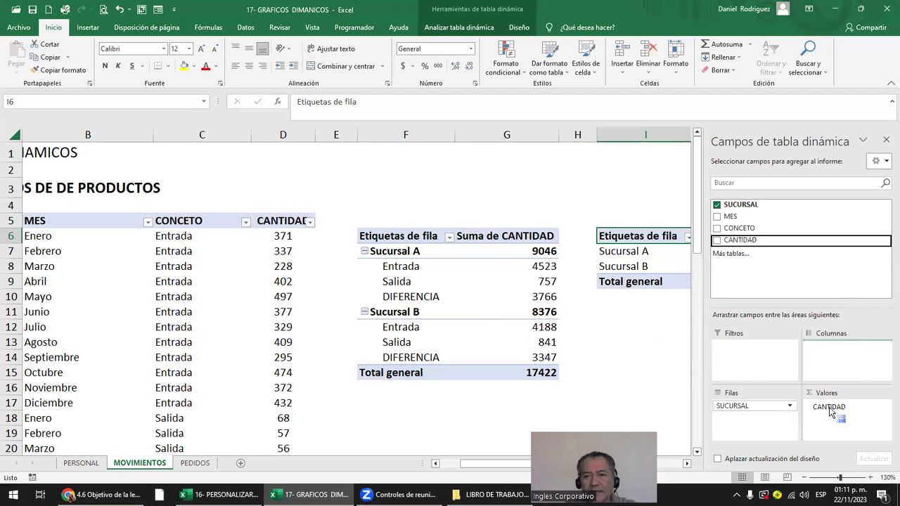
{"action": "left_click", "coordinate": [628, 367]}
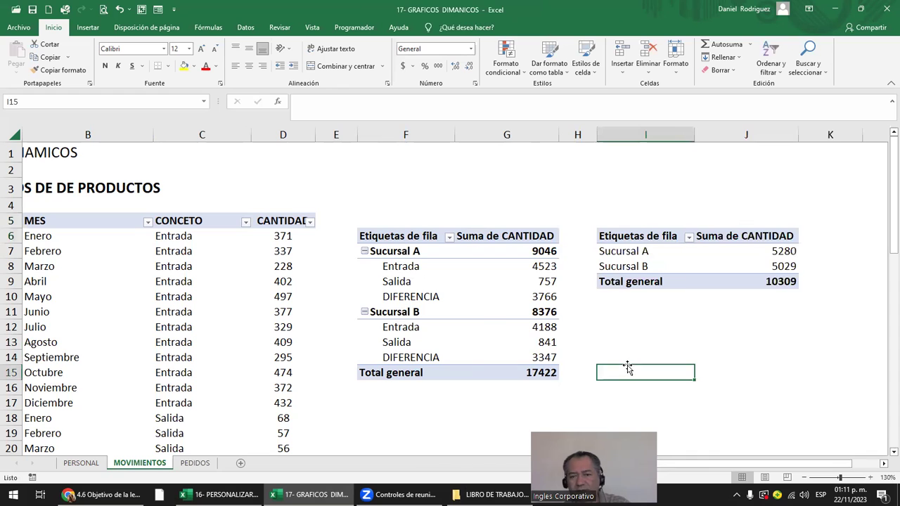
{"action": "key", "text": "Right"}
{"action": "key", "text": "Right"}
{"action": "key", "text": "Right"}
{"action": "key", "text": "Right"}
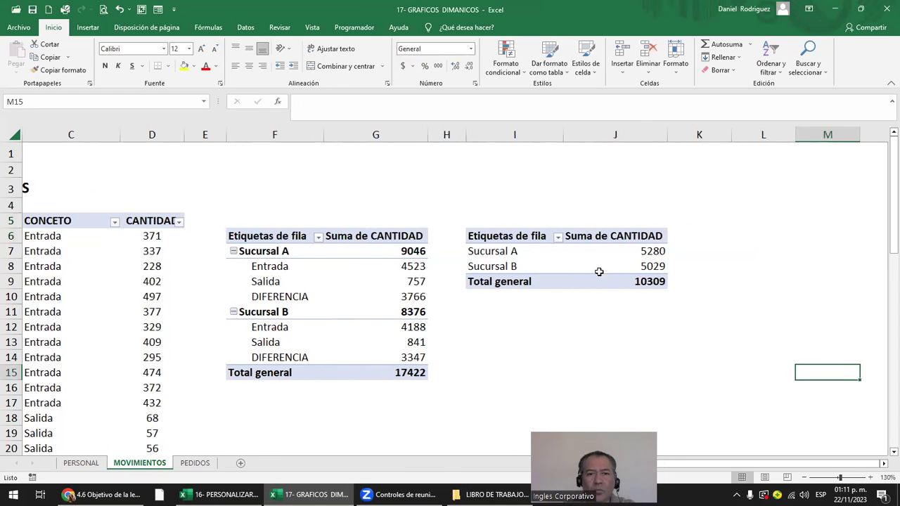
Step: Add Cuenta de CONCETO to the second pivot's values beside the CANTIDAD sums
{"action": "left_click", "coordinate": [523, 234]}
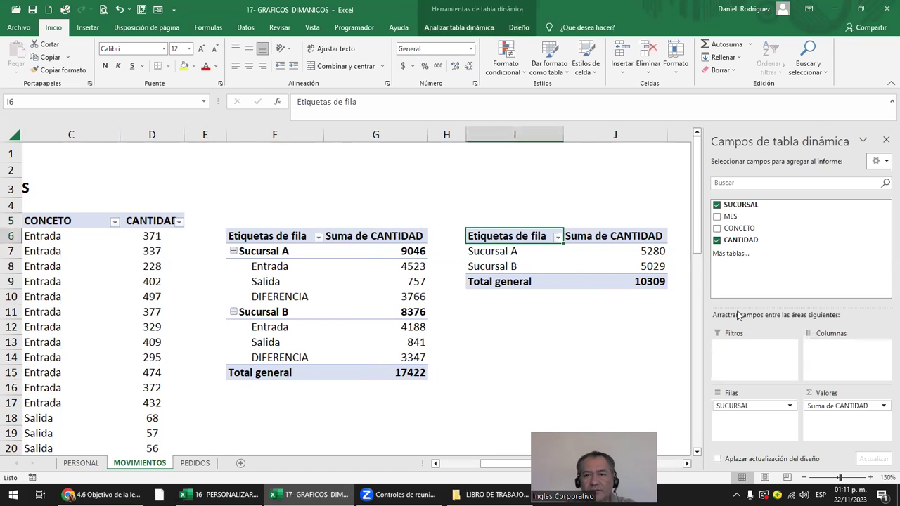
{"action": "left_click_drag", "start_coordinate": [742, 228], "coordinate": [843, 422]}
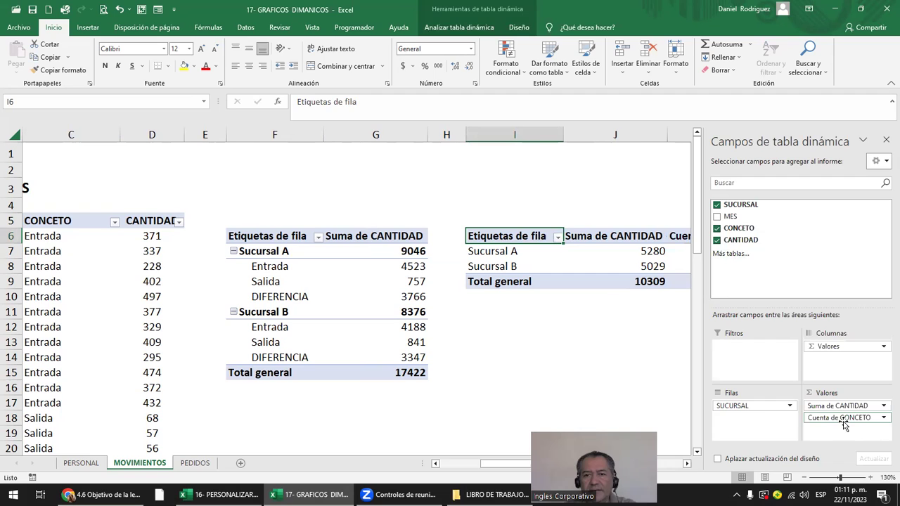
{"action": "key", "text": "Right"}
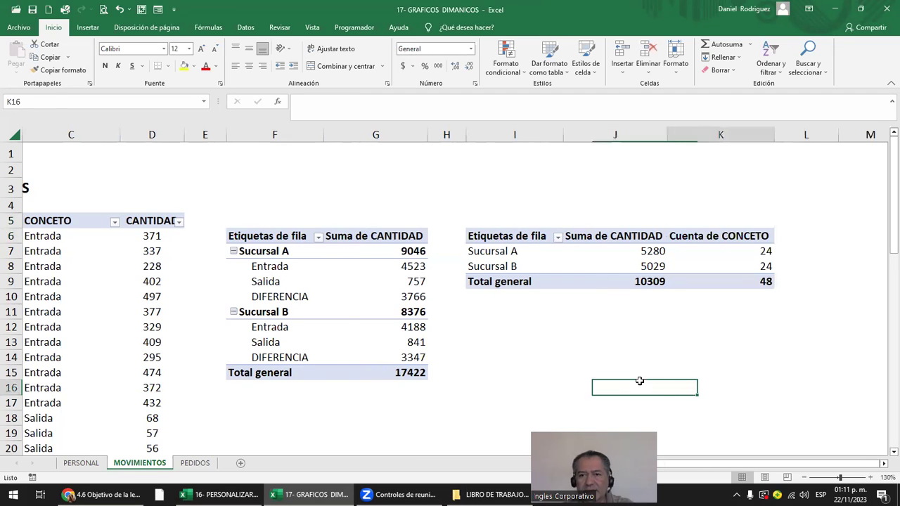
{"action": "key", "text": "Right"}
{"action": "key", "text": "Right"}
{"action": "left_click_drag", "start_coordinate": [405, 250], "coordinate": [633, 251]}
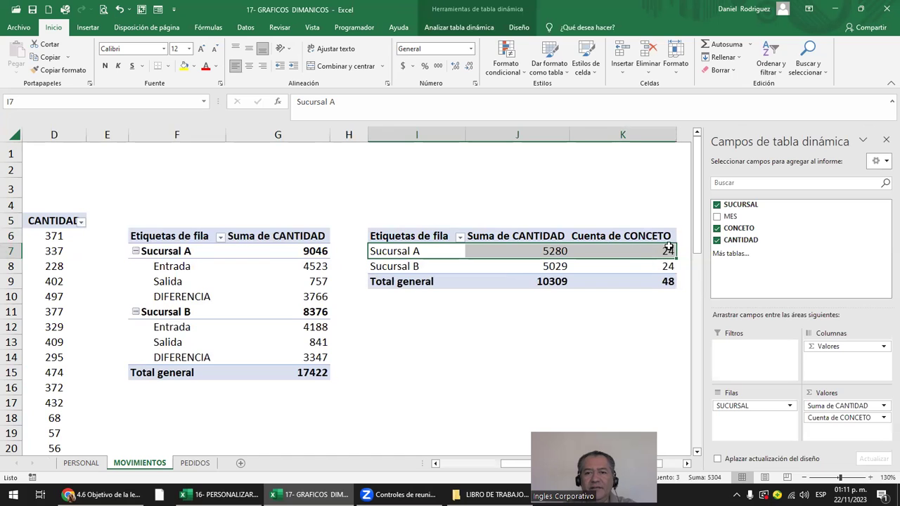
Step: Check the counts of 24 for Sucursal A and Sucursal B in the 17- GRAFICOS DINAMICOS workbook
{"action": "key", "text": "alt+Tab"}
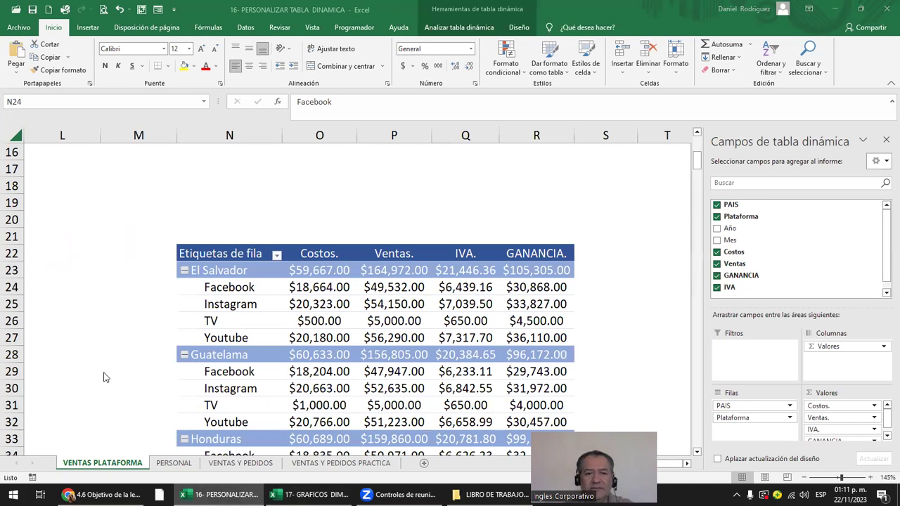
{"action": "left_click", "coordinate": [309, 494]}
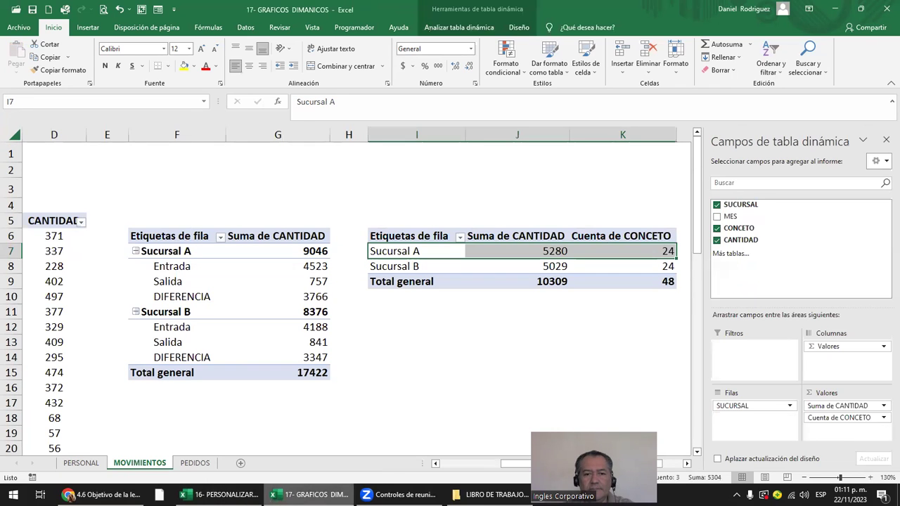
{"action": "left_click", "coordinate": [612, 314]}
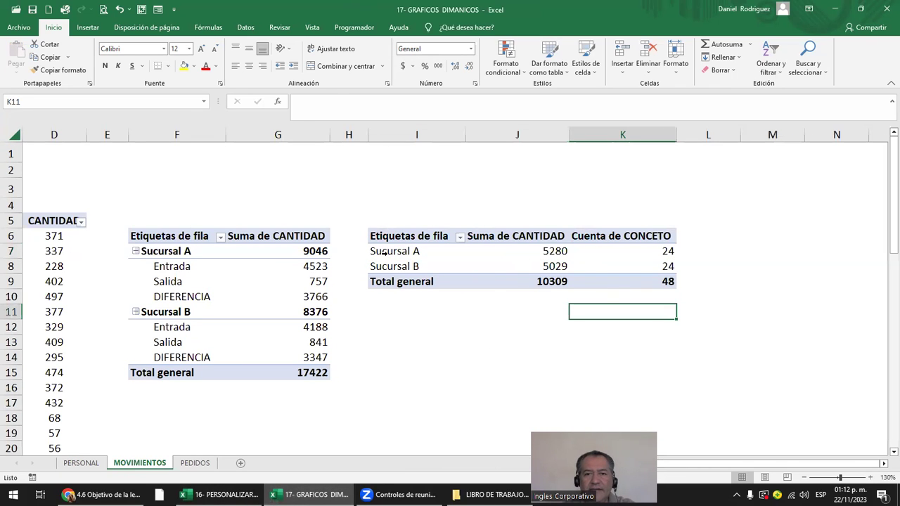
{"action": "left_click", "coordinate": [653, 252]}
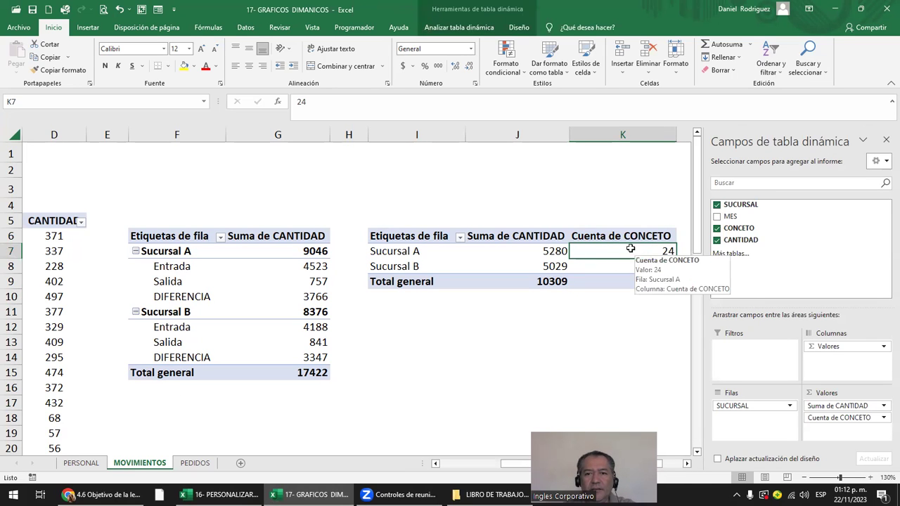
{"action": "left_click", "coordinate": [646, 265]}
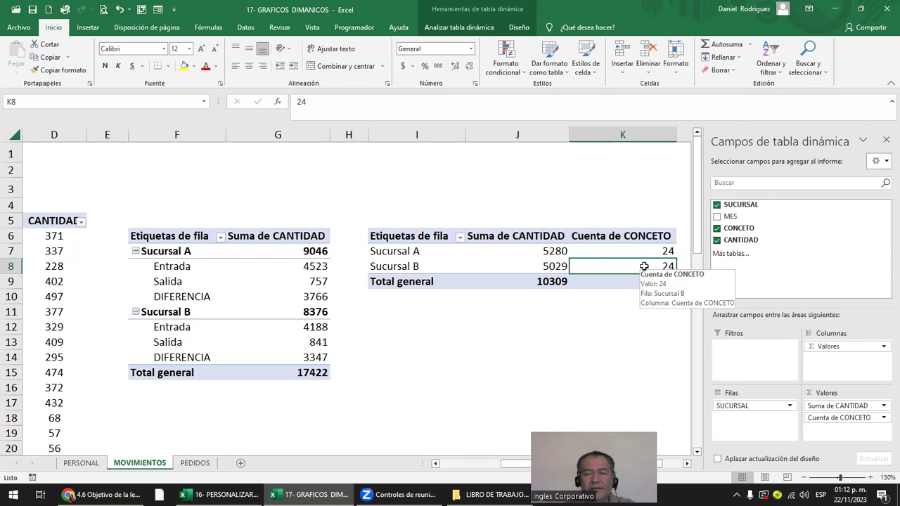
Step: Drill into Sucursal A's count to list its detail records on a new sheet
{"action": "double_click", "coordinate": [629, 251]}
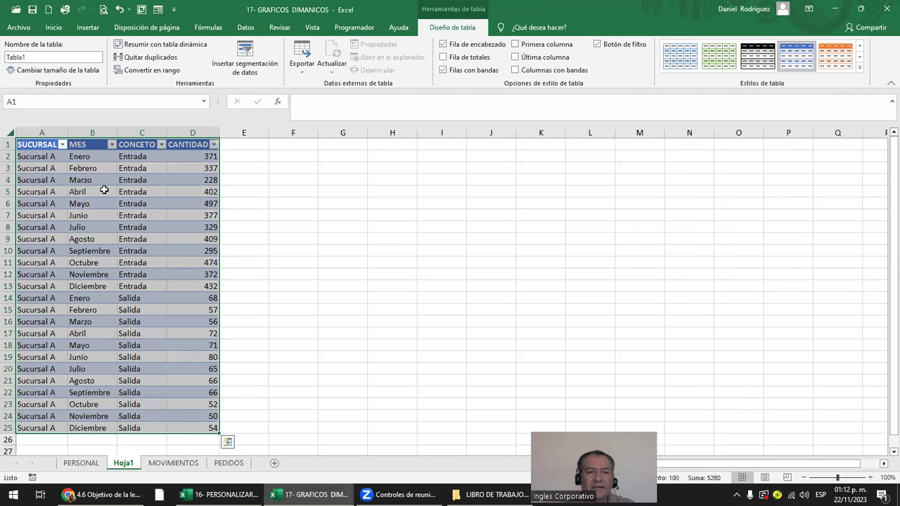
{"action": "left_click", "coordinate": [288, 248]}
{"action": "scroll", "coordinate": [288, 248], "scroll_direction": "up", "scroll_amount": 3, "text": "ctrl"}
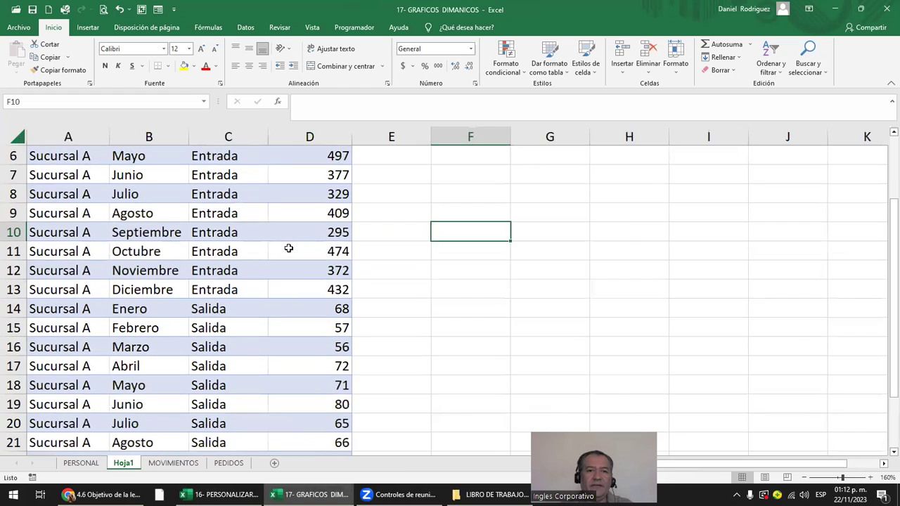
{"action": "scroll", "coordinate": [274, 246], "scroll_direction": "down", "scroll_amount": 3, "text": "ctrl"}
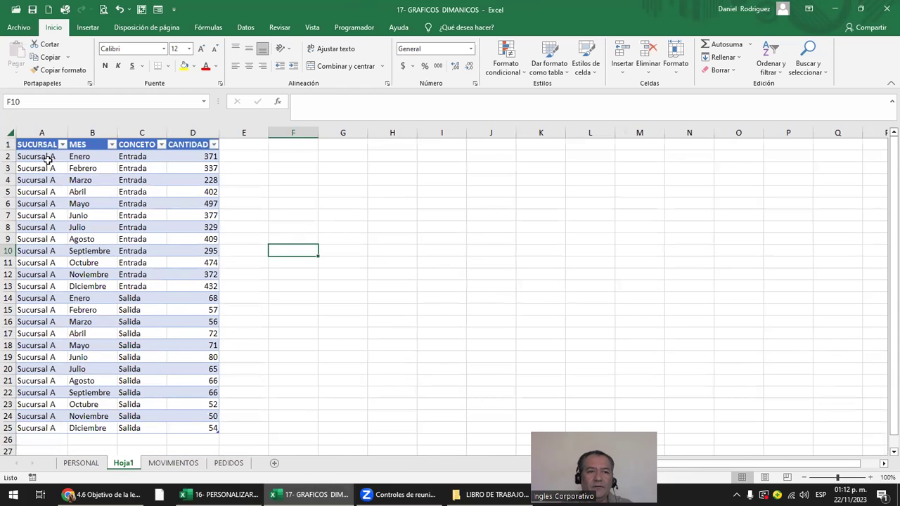
{"action": "left_click_drag", "start_coordinate": [38, 133], "coordinate": [193, 133]}
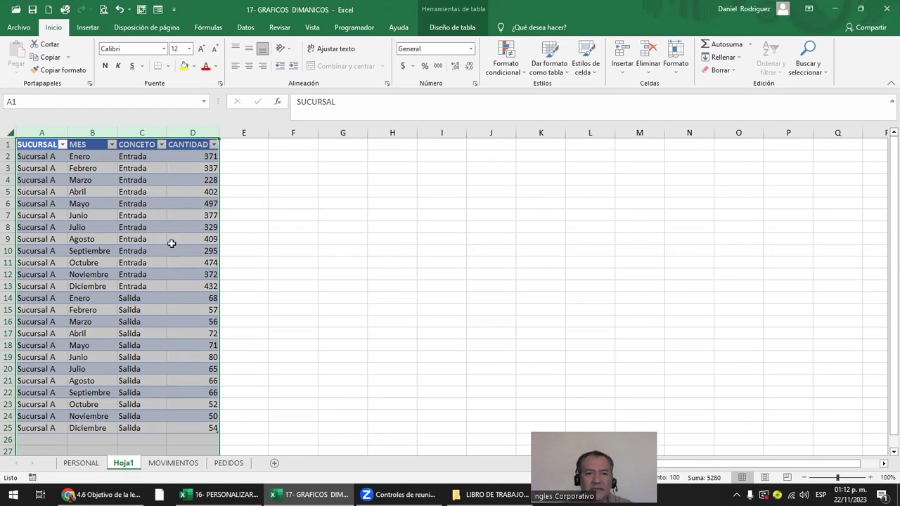
{"action": "left_click", "coordinate": [226, 463]}
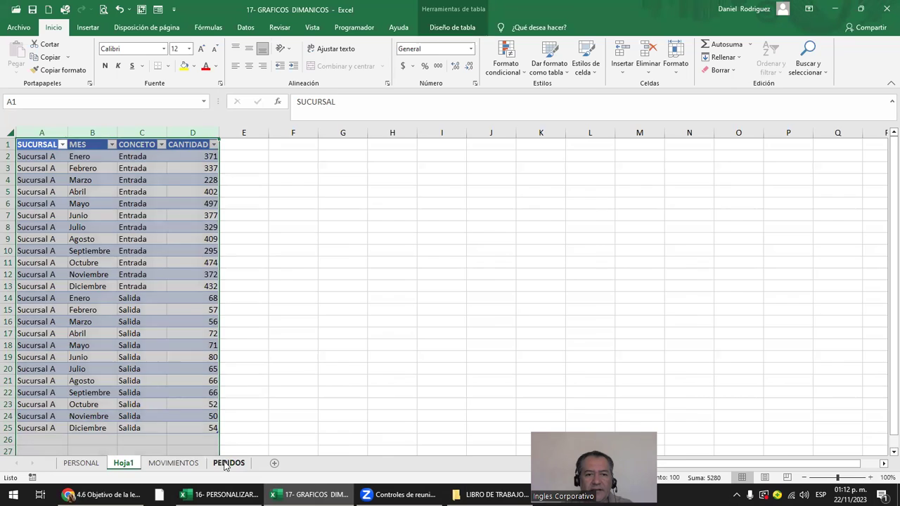
{"action": "left_click", "coordinate": [168, 463]}
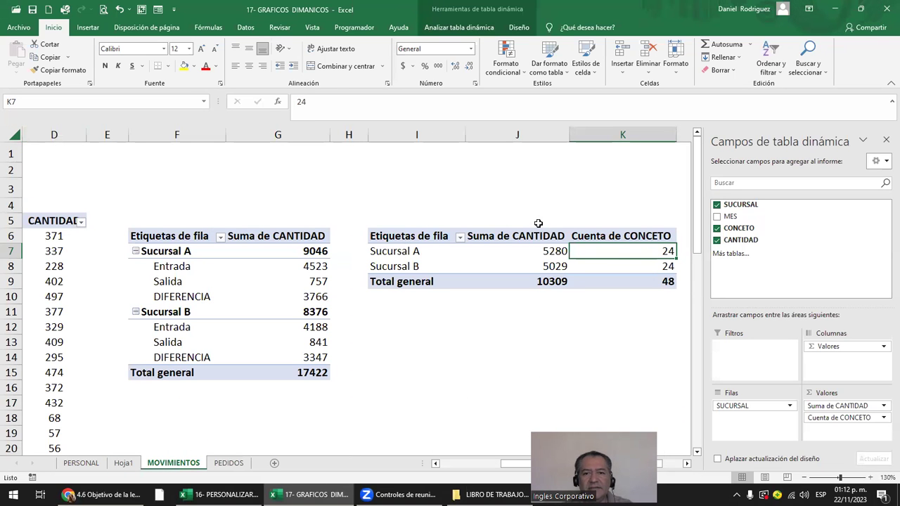
Step: Drill into the Sucursal B count to list its records on Hoja2, then return to MOVIMIENTOS
{"action": "left_click", "coordinate": [650, 272]}
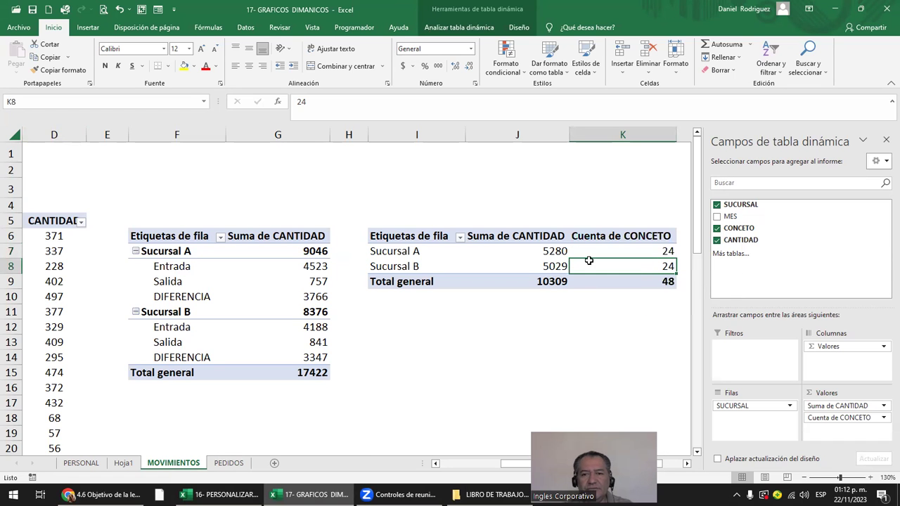
{"action": "double_click", "coordinate": [646, 266]}
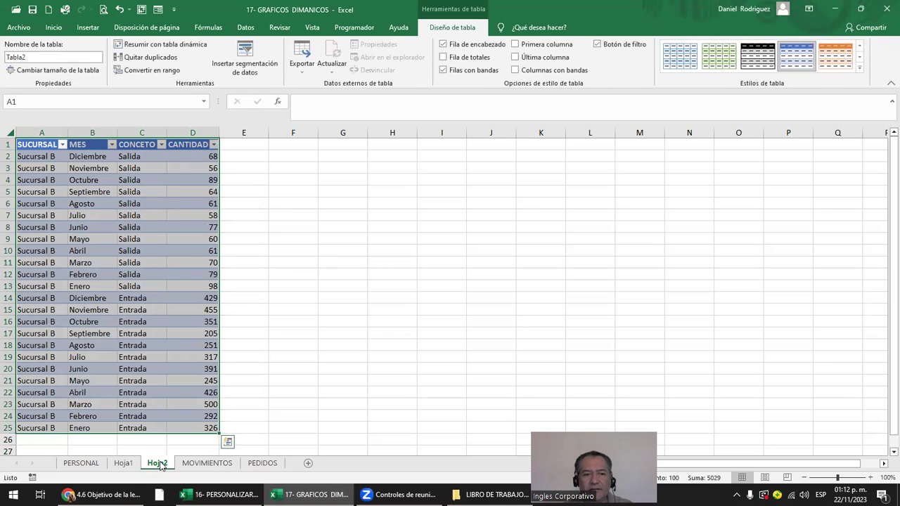
{"action": "left_click", "coordinate": [123, 463]}
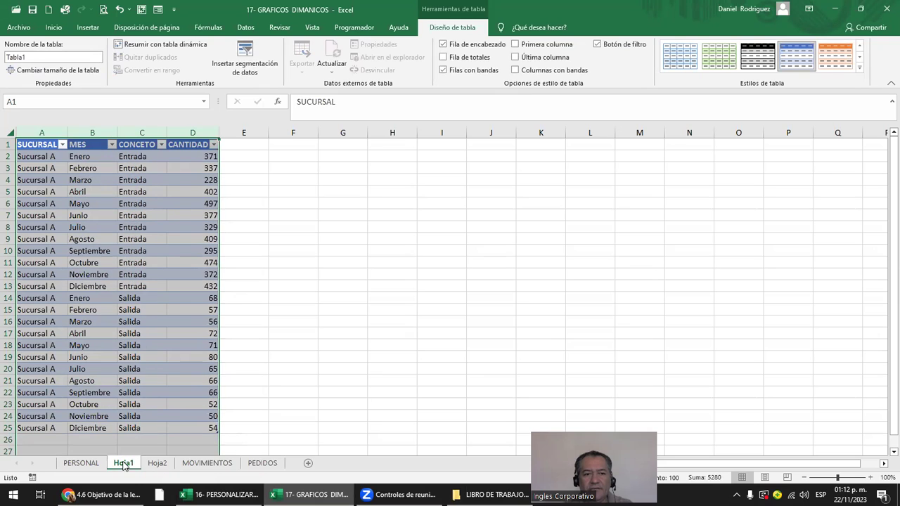
{"action": "left_click", "coordinate": [157, 463]}
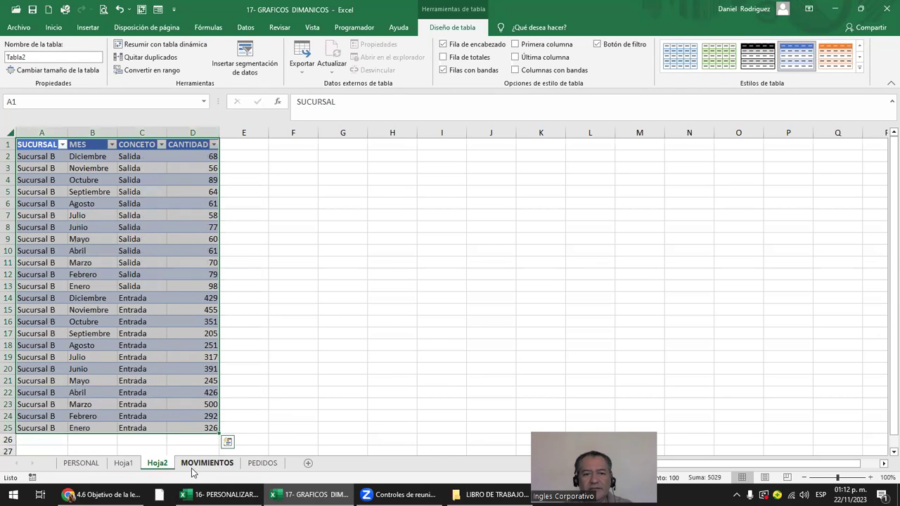
{"action": "left_click", "coordinate": [204, 464]}
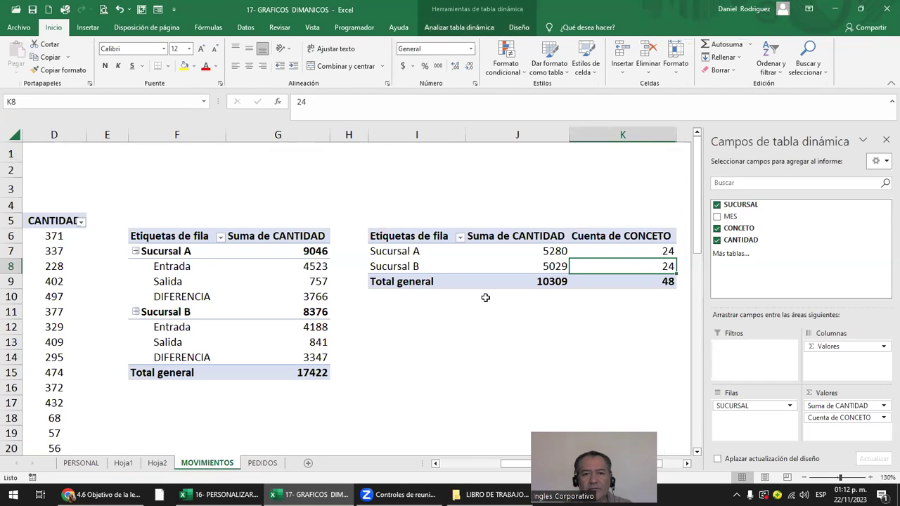
Step: Drill into the Sucursal A total of 5280 for its source records, then return to MOVIMIENTOS
{"action": "left_click", "coordinate": [526, 251]}
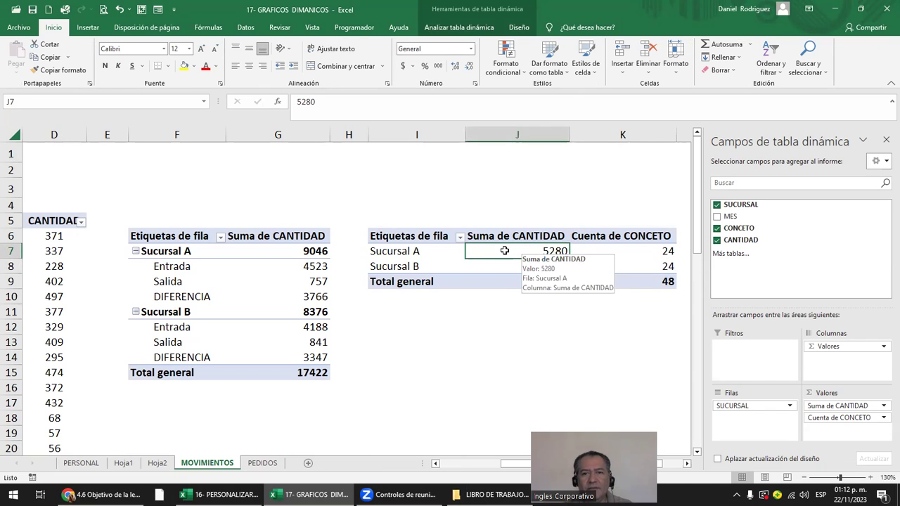
{"action": "double_click", "coordinate": [504, 251]}
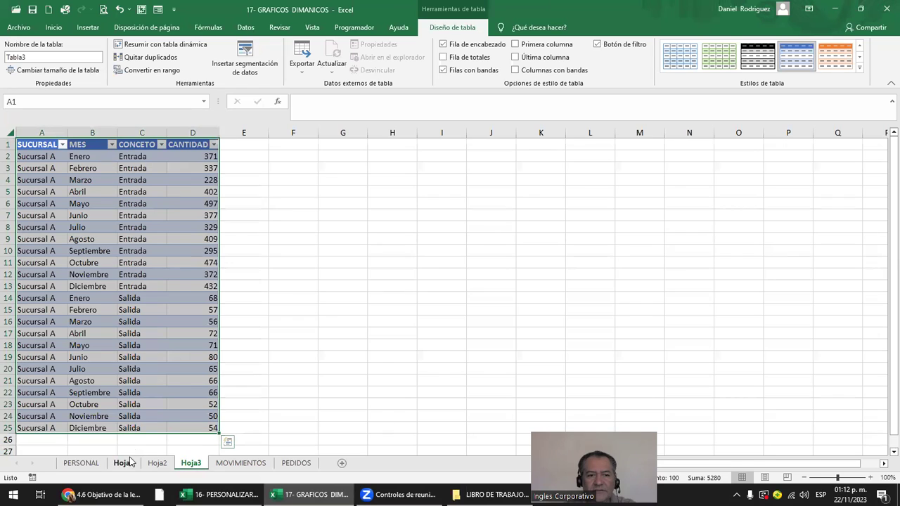
{"action": "left_click", "coordinate": [242, 463]}
{"action": "left_click", "coordinate": [488, 323]}
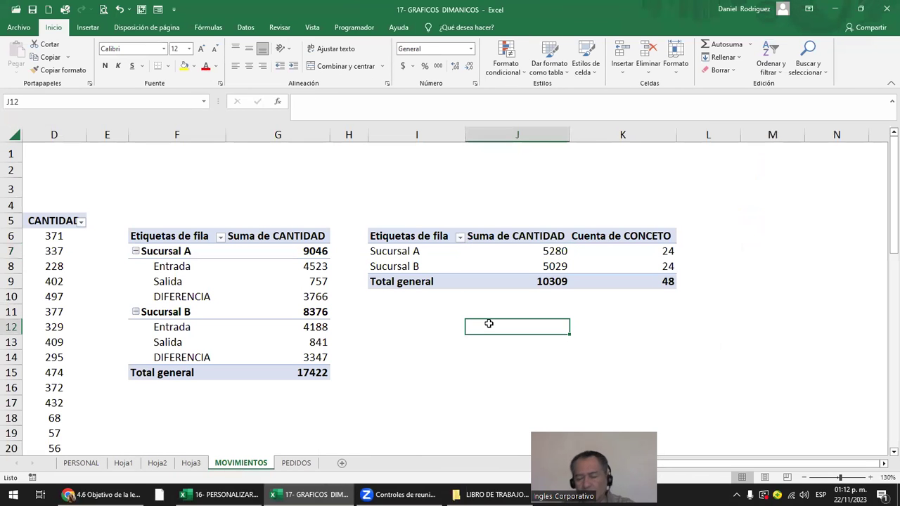
{"action": "key", "text": "Right"}
{"action": "key", "text": "Right"}
{"action": "key", "text": "Right"}
{"action": "key", "text": "Right"}
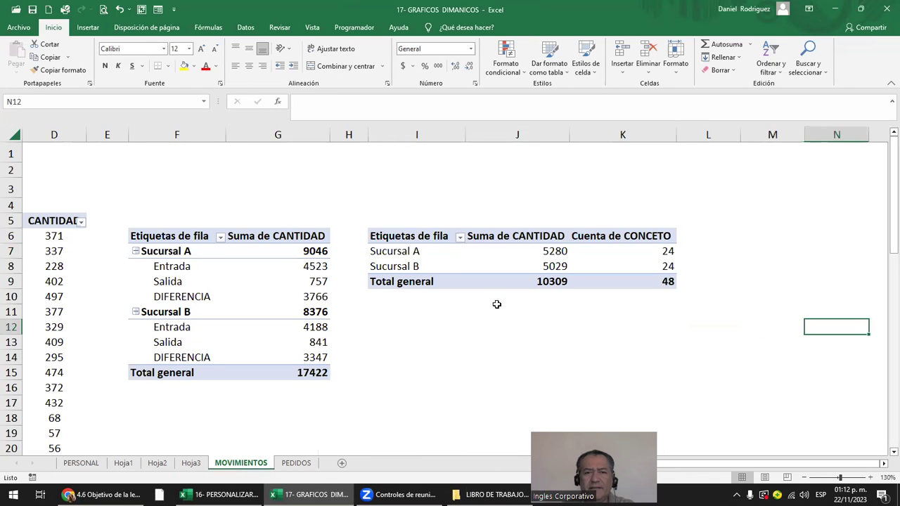
{"action": "left_click", "coordinate": [496, 236]}
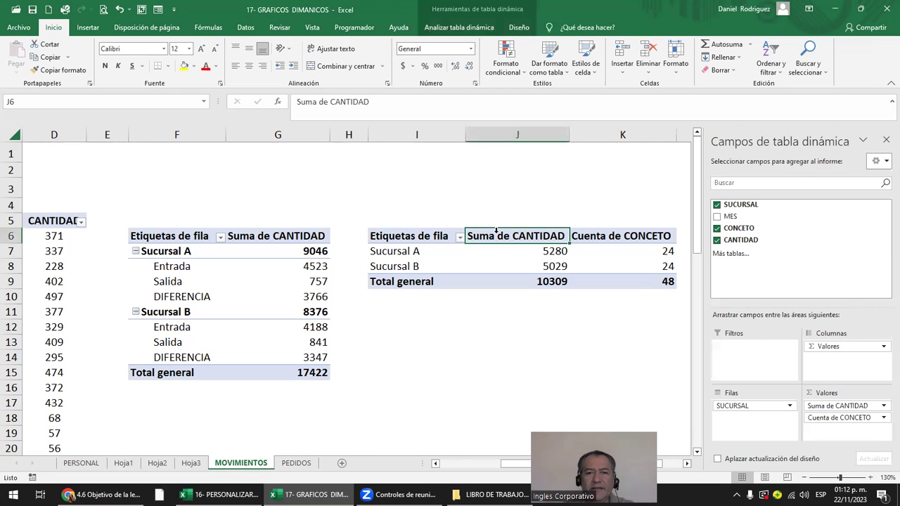
{"action": "left_click", "coordinate": [162, 296]}
{"action": "right_click", "coordinate": [162, 296]}
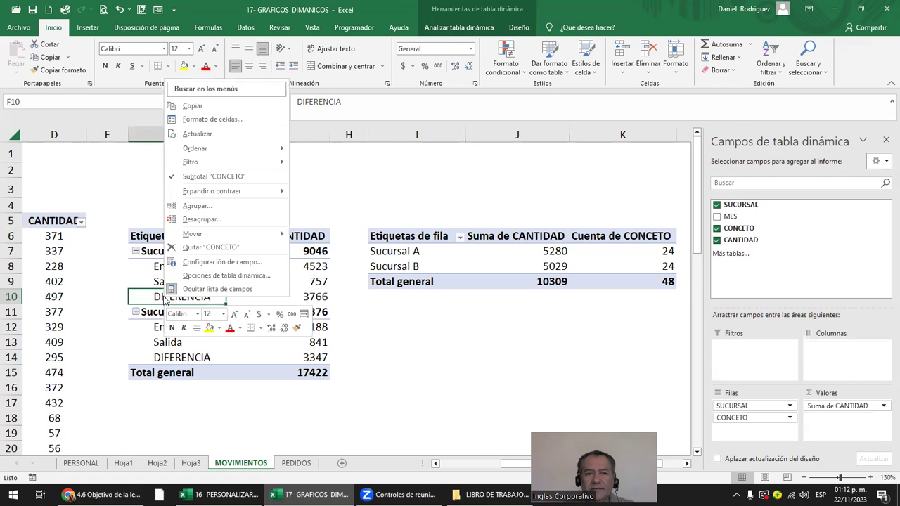
{"action": "left_click", "coordinate": [229, 247]}
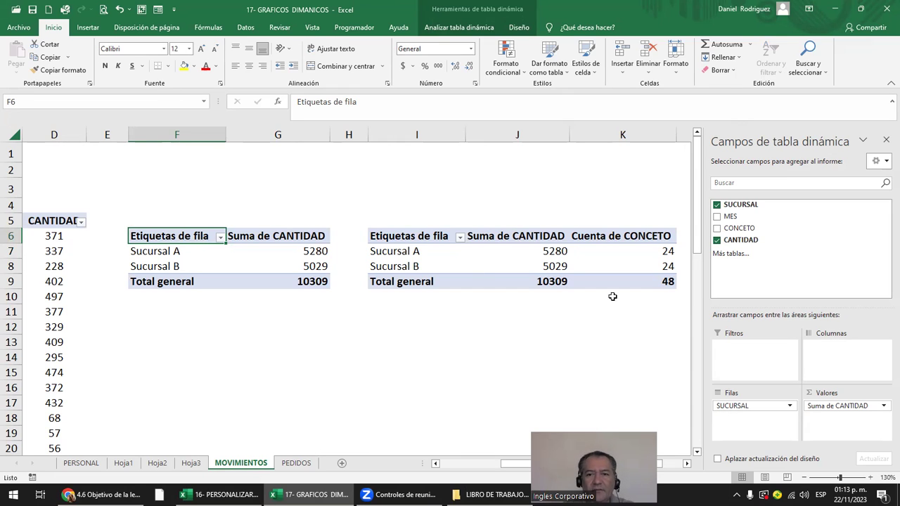
{"action": "mouse_move", "coordinate": [741, 228]}
{"action": "left_mouse_down"}
{"action": "mouse_move", "coordinate": [766, 298]}
{"action": "mouse_move", "coordinate": [770, 427]}
{"action": "left_mouse_up"}
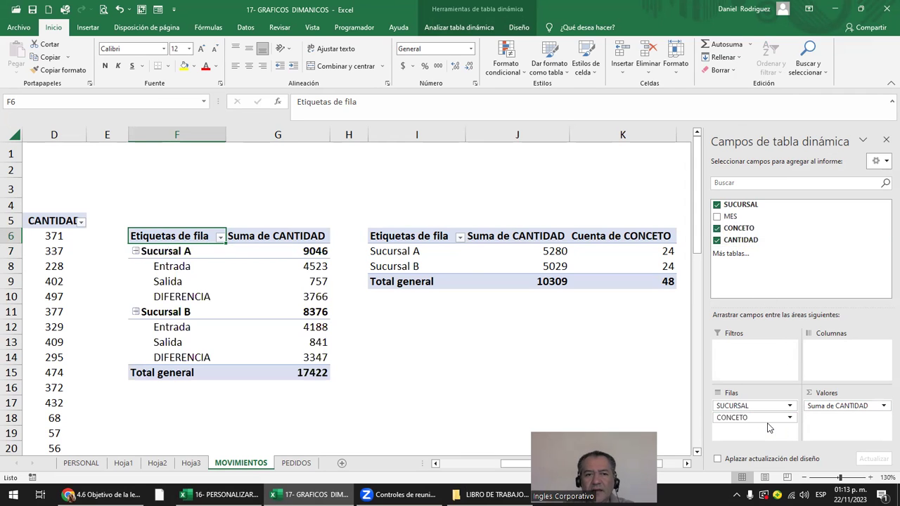
{"action": "left_click", "coordinate": [184, 297]}
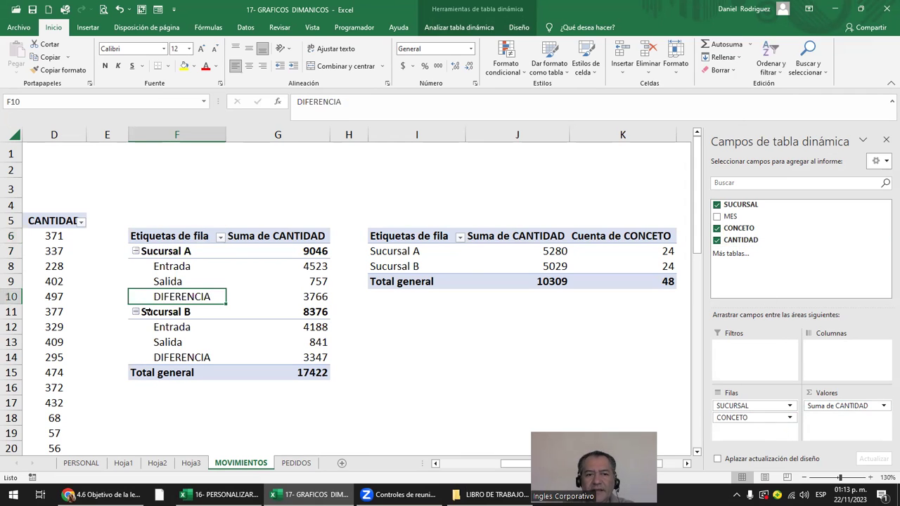
{"action": "left_click", "coordinate": [147, 297]}
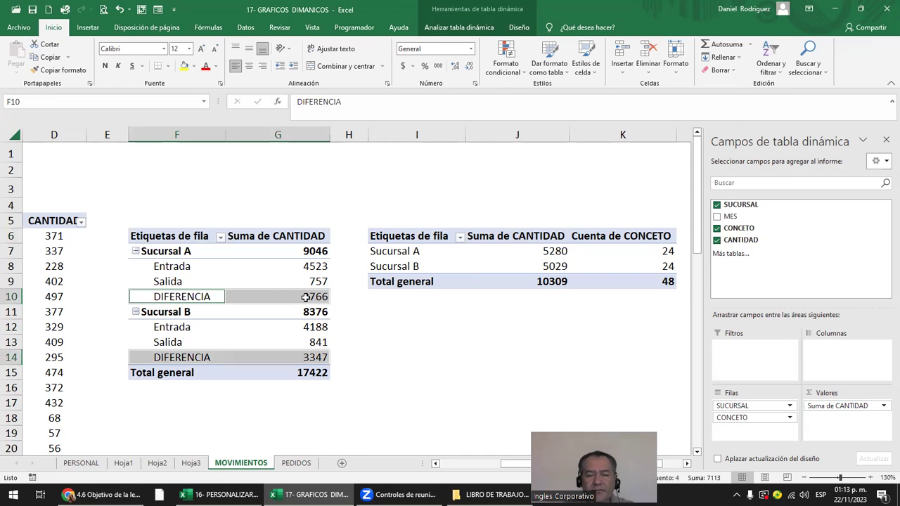
{"action": "mouse_move", "coordinate": [304, 297]}
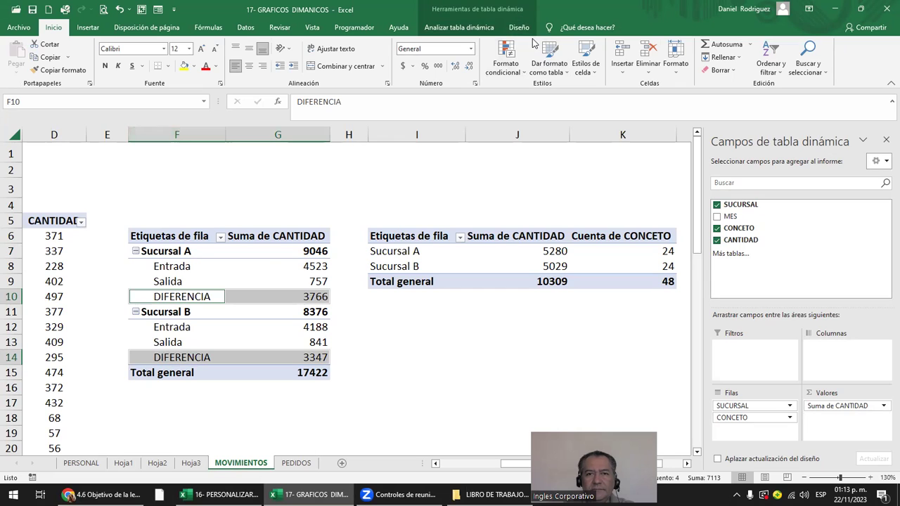
Step: Open the CONCETO calculated item dialog, try a formula with DIFERENCIA, and close it unsaved
{"action": "left_click", "coordinate": [477, 30]}
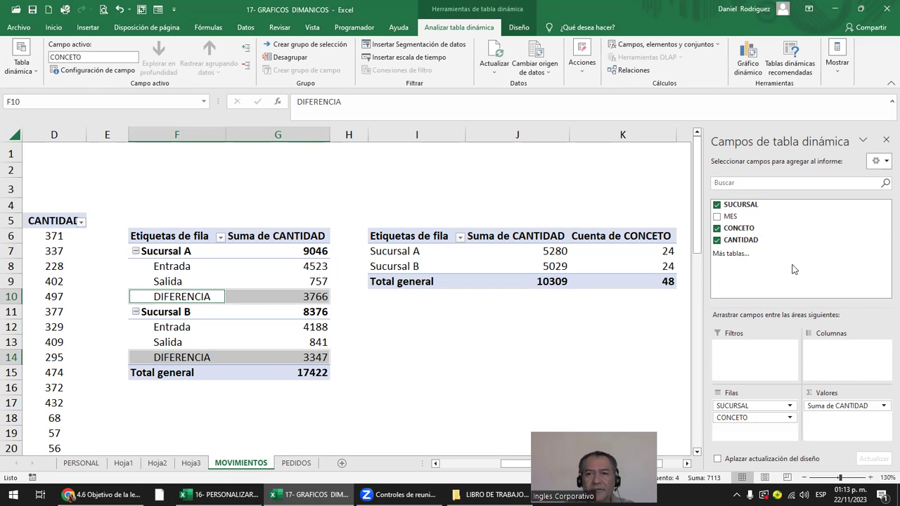
{"action": "left_click", "coordinate": [691, 41]}
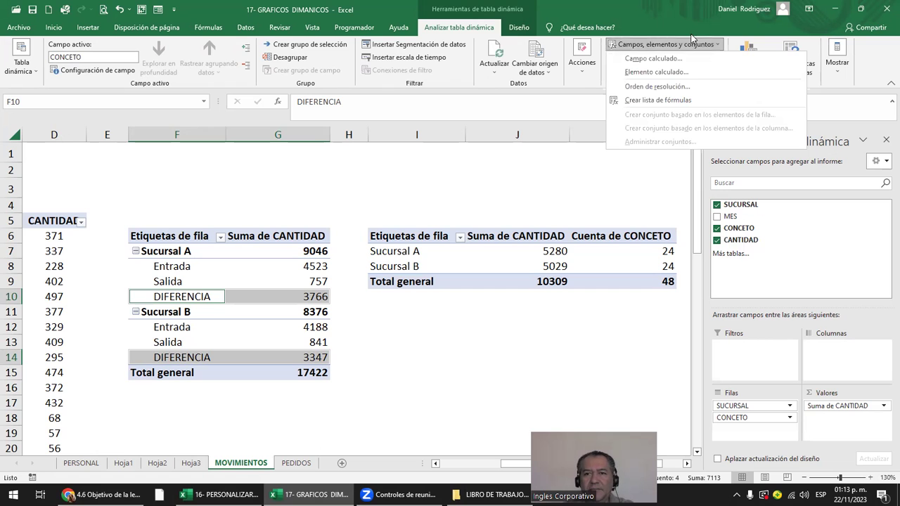
{"action": "left_click", "coordinate": [661, 72]}
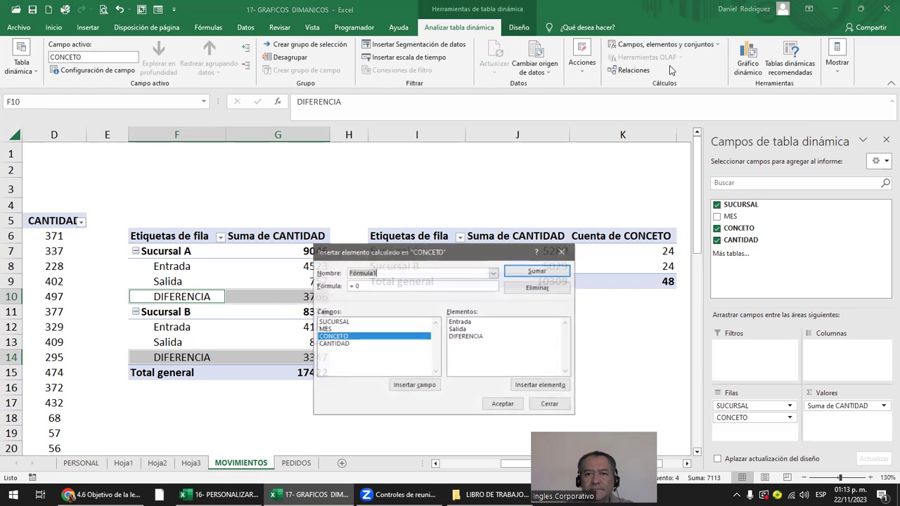
{"action": "left_click", "coordinate": [461, 337]}
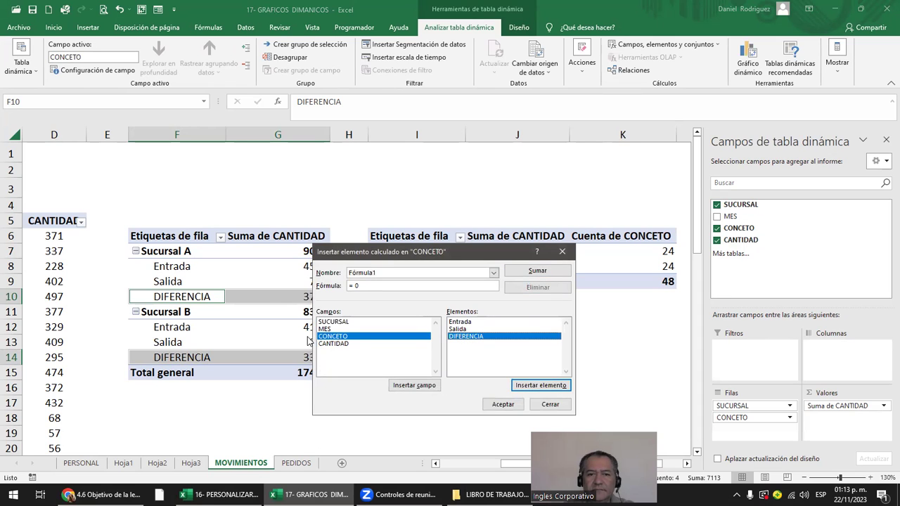
{"action": "left_click", "coordinate": [329, 337]}
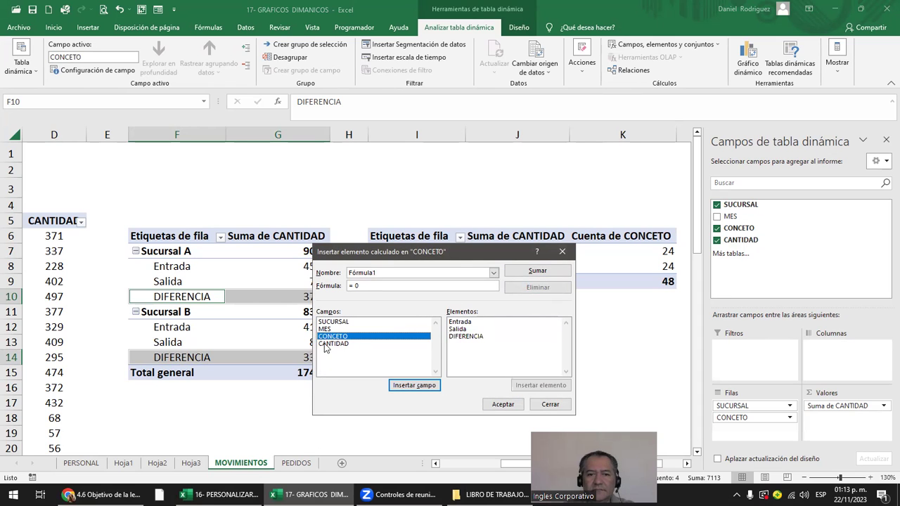
{"action": "double_click", "coordinate": [328, 338]}
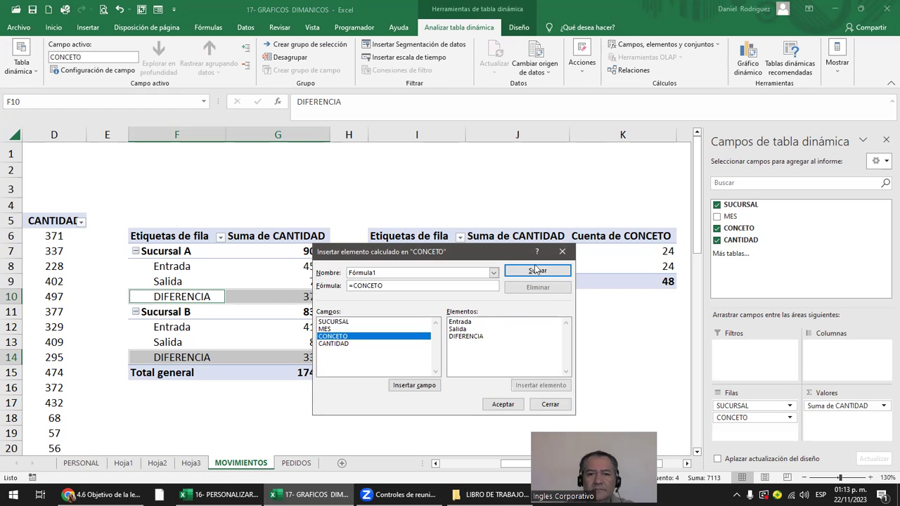
{"action": "left_click", "coordinate": [561, 254]}
Step: Reopen the calculated item dialog, load DIFERENCIA by name, delete it and close
{"action": "left_click", "coordinate": [696, 45]}
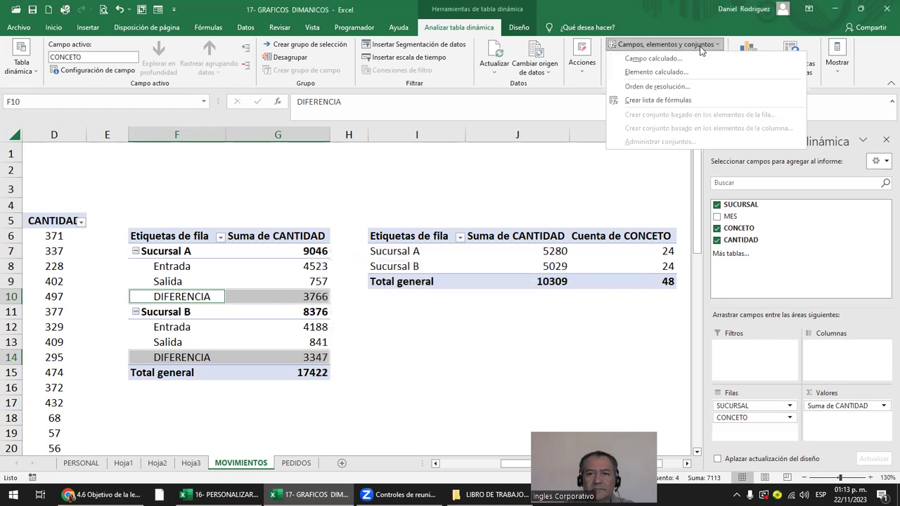
{"action": "left_click", "coordinate": [695, 73]}
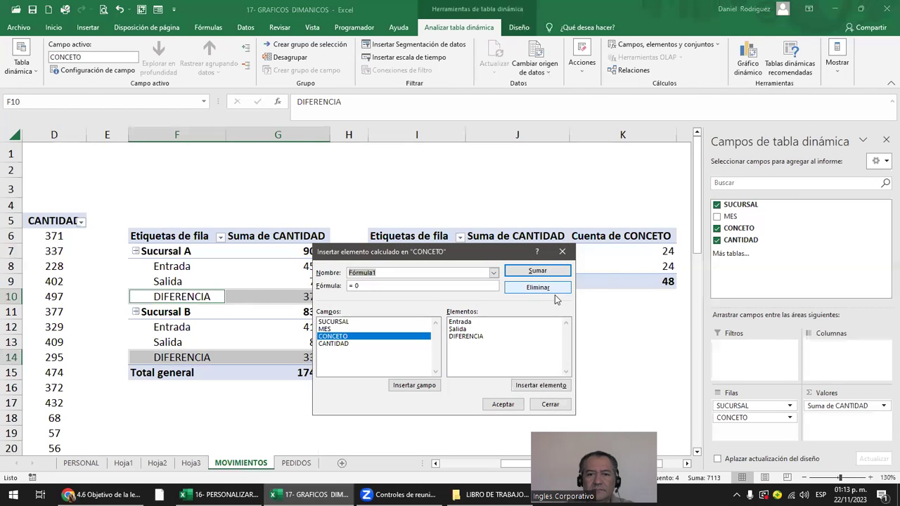
{"action": "left_click", "coordinate": [541, 294]}
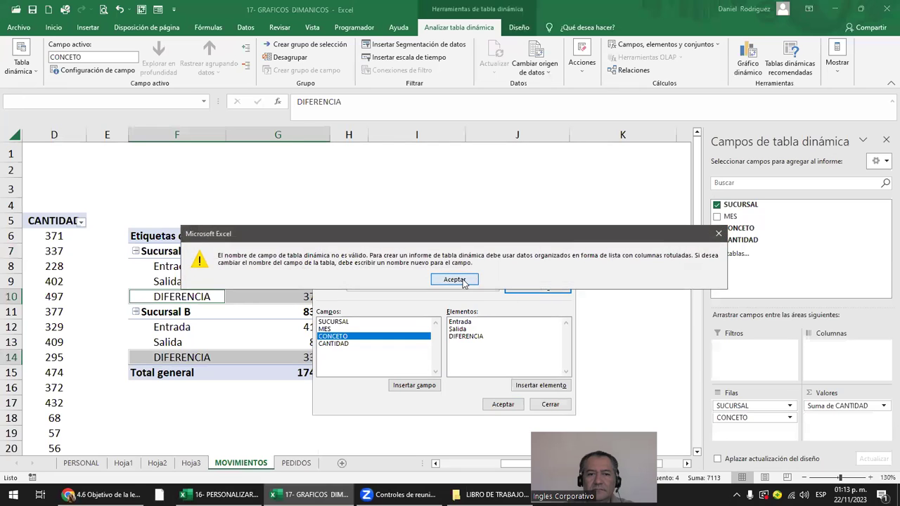
{"action": "left_click", "coordinate": [464, 283]}
{"action": "left_click", "coordinate": [464, 336]}
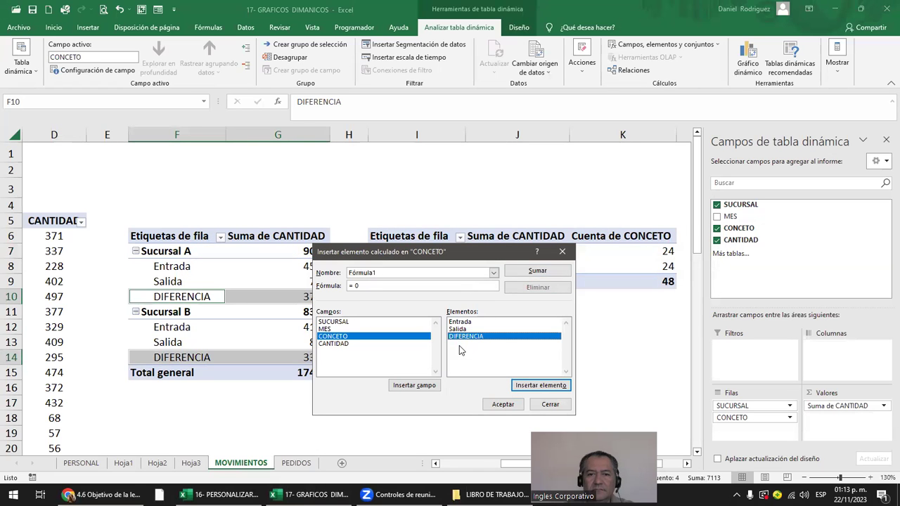
{"action": "double_click", "coordinate": [472, 329]}
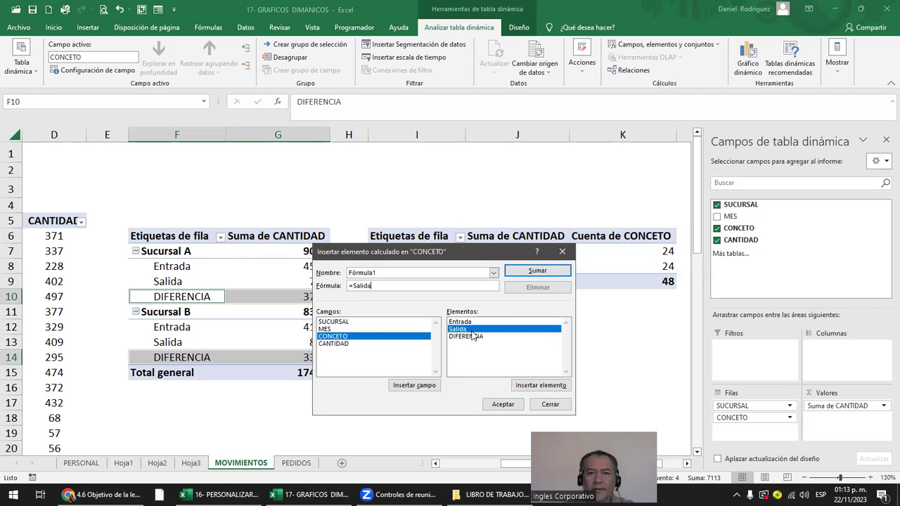
{"action": "left_click", "coordinate": [493, 272]}
{"action": "left_click", "coordinate": [399, 284]}
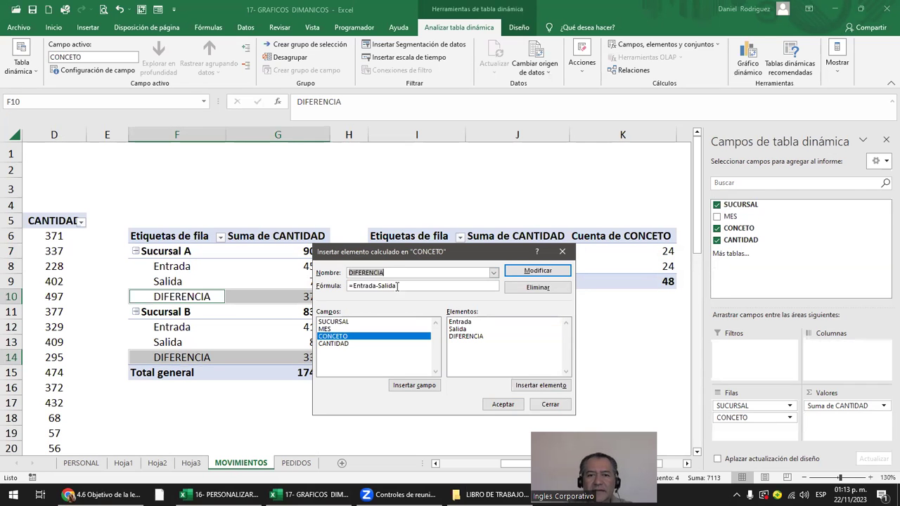
{"action": "left_click", "coordinate": [550, 290]}
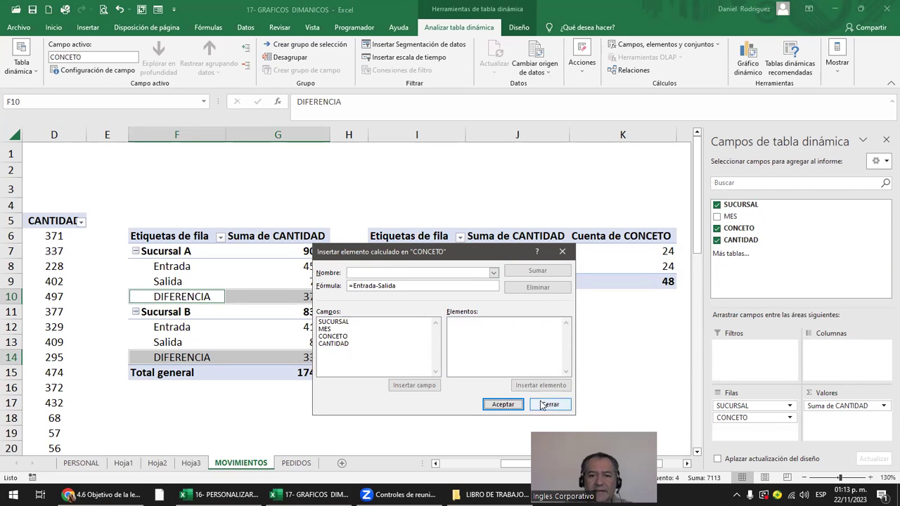
{"action": "left_click", "coordinate": [502, 404]}
{"action": "left_click", "coordinate": [376, 343]}
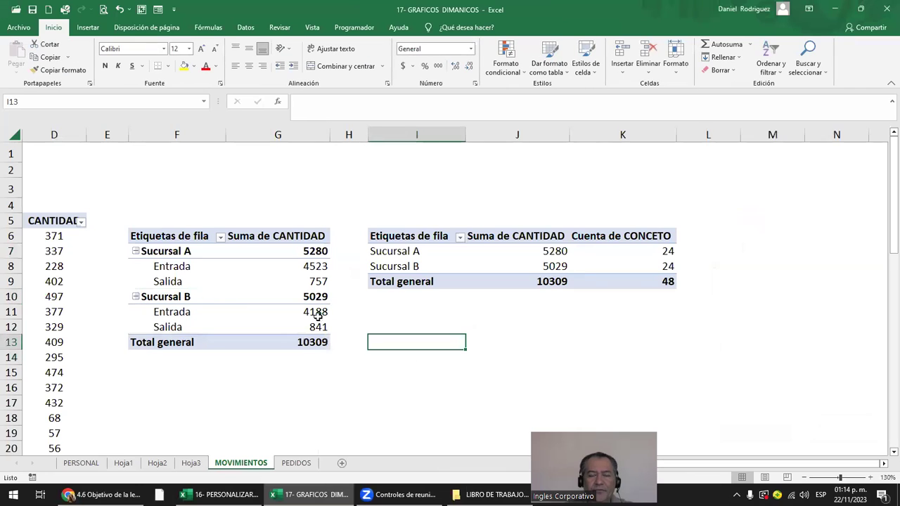
Step: Insert a blank column at H before the second pivot table
{"action": "left_click", "coordinate": [155, 237]}
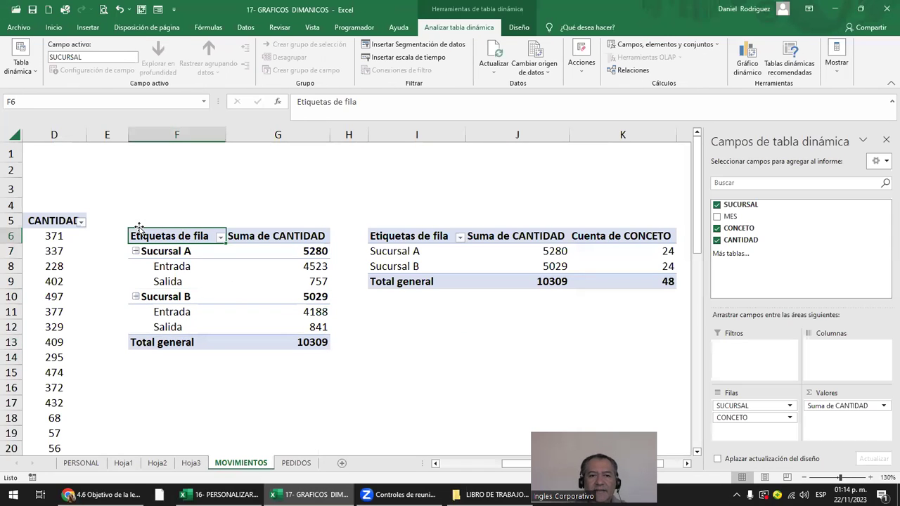
{"action": "left_click", "coordinate": [428, 237]}
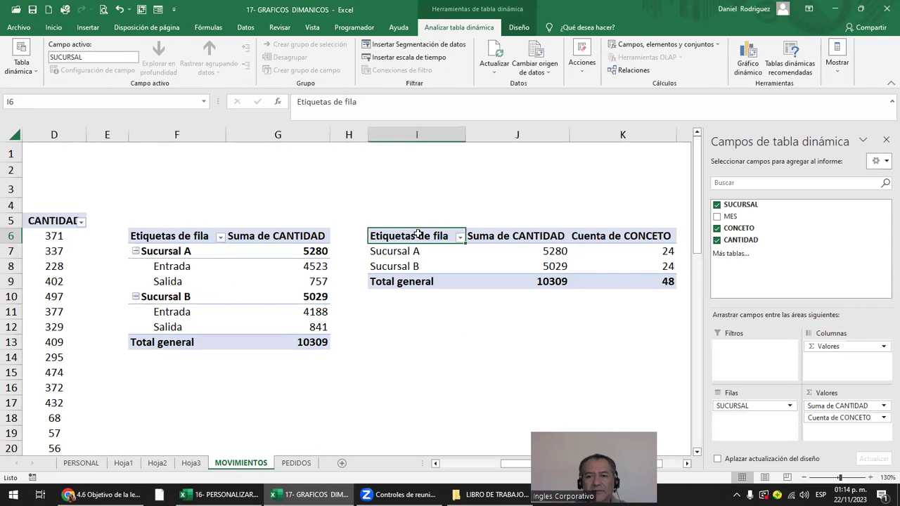
{"action": "left_click", "coordinate": [514, 132]}
{"action": "left_click", "coordinate": [609, 135]}
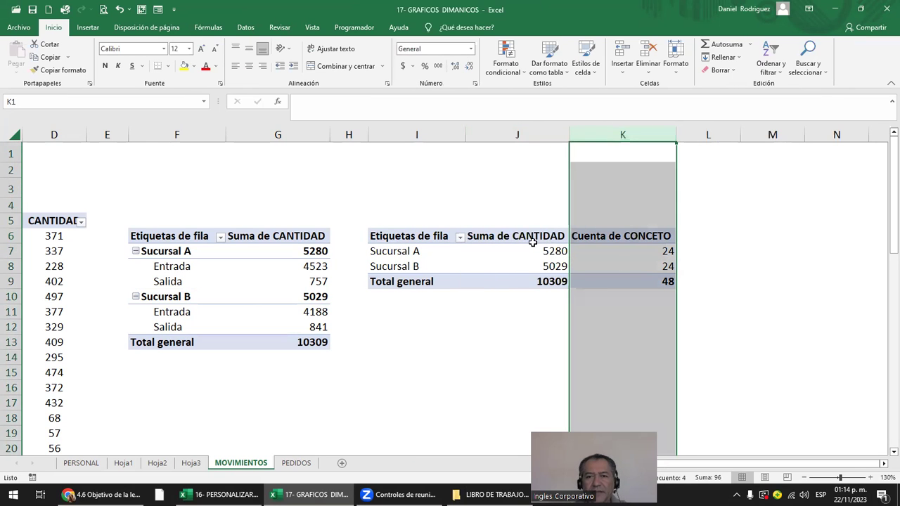
{"action": "mouse_move", "coordinate": [608, 255]}
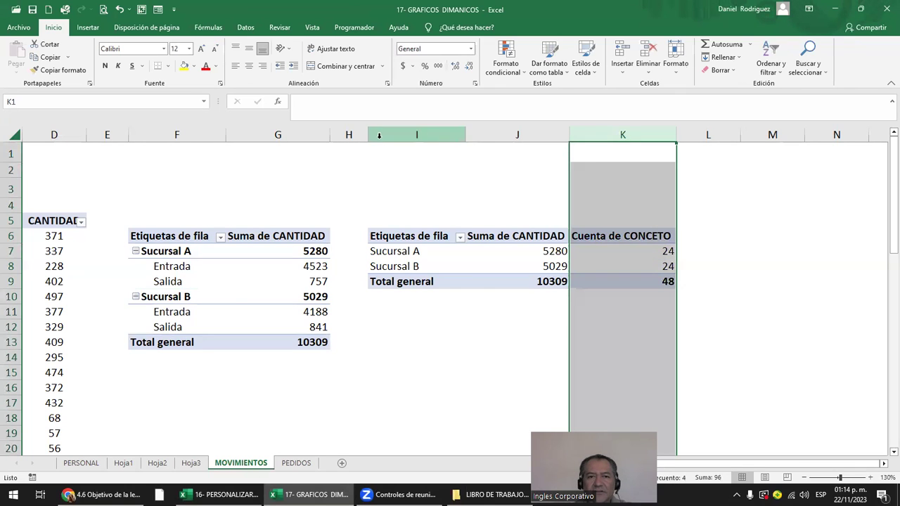
{"action": "left_click", "coordinate": [349, 134]}
{"action": "right_click", "coordinate": [348, 134]}
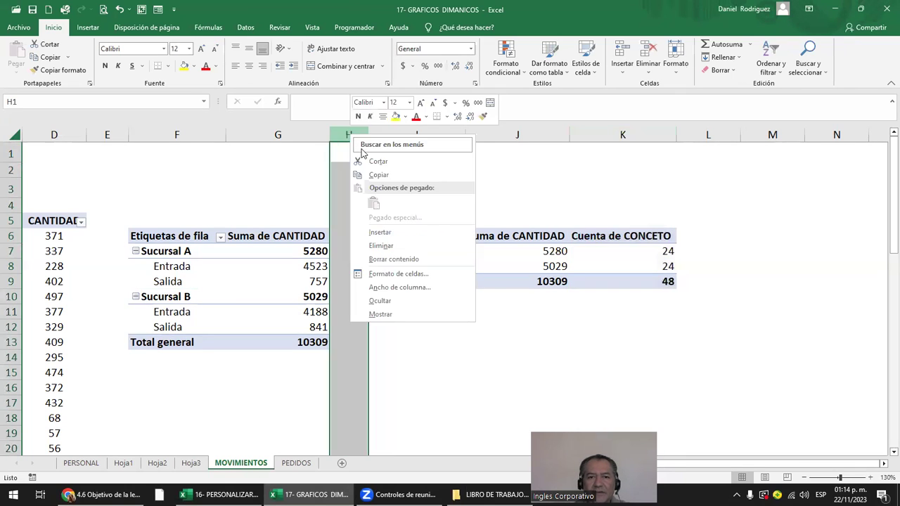
{"action": "left_click", "coordinate": [393, 232]}
Step: In the second pivot, move CONCETO from Valores into Filas, dropping the count
{"action": "left_click", "coordinate": [478, 326]}
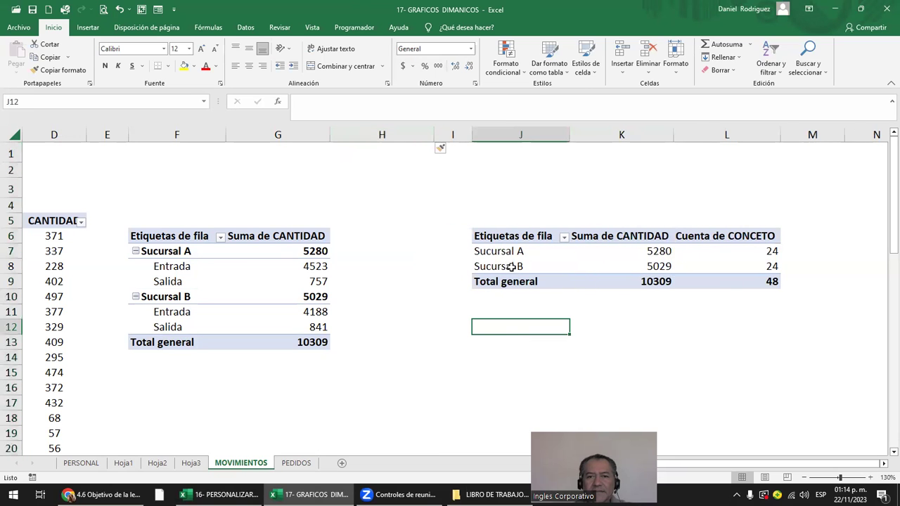
{"action": "left_click", "coordinate": [511, 239]}
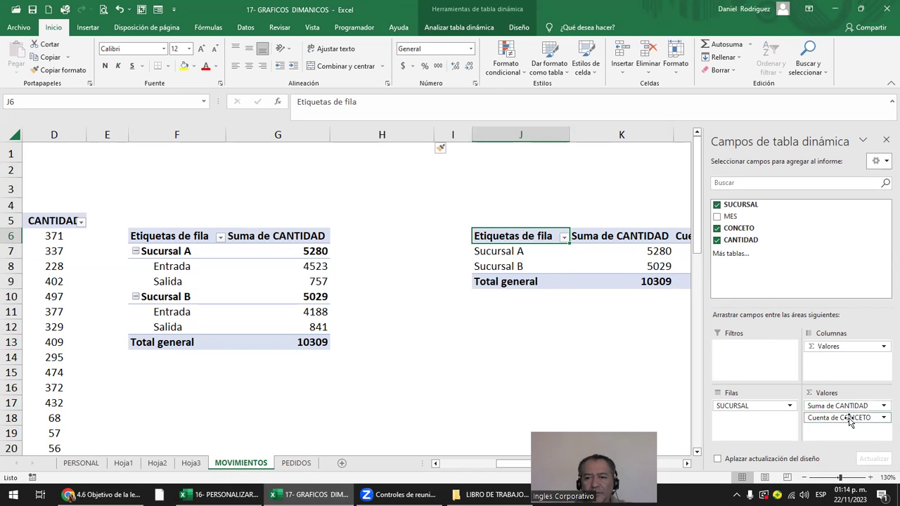
{"action": "left_click_drag", "start_coordinate": [849, 420], "coordinate": [749, 421]}
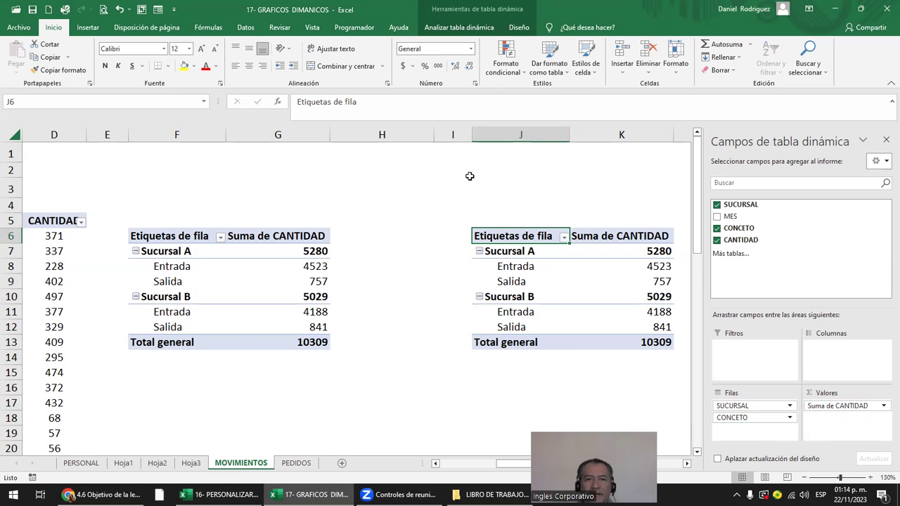
{"action": "left_click", "coordinate": [458, 26]}
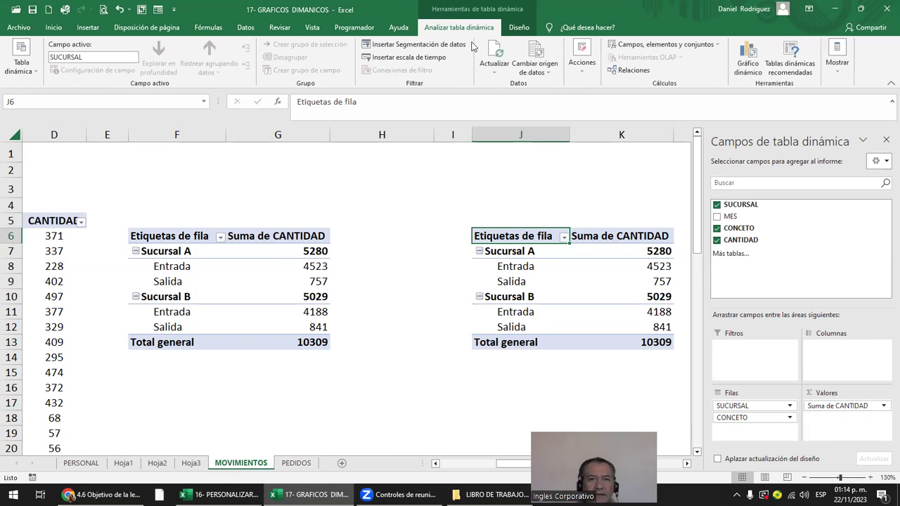
{"action": "left_click", "coordinate": [517, 29]}
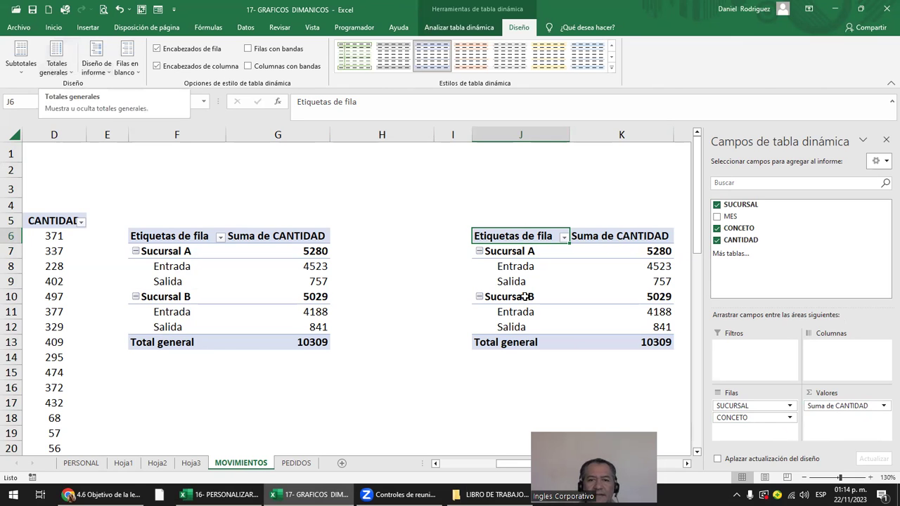
{"action": "left_click", "coordinate": [510, 267]}
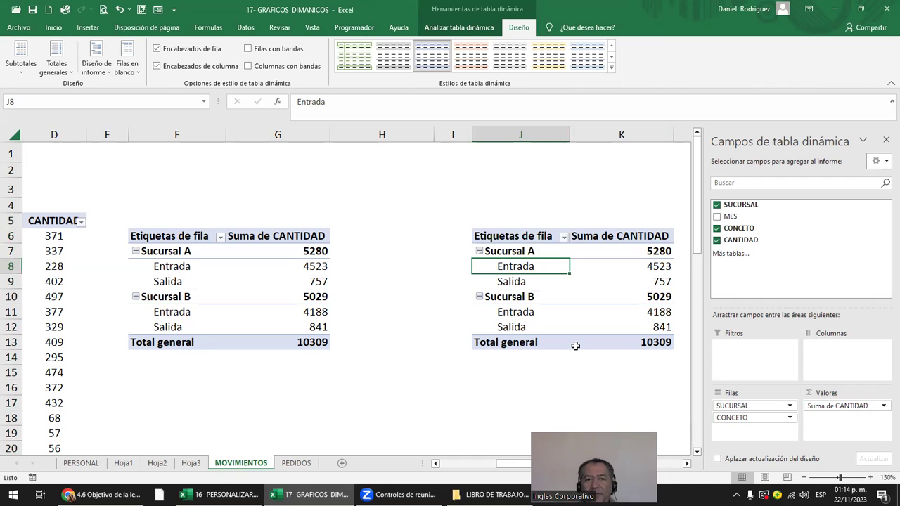
{"action": "mouse_move", "coordinate": [575, 346]}
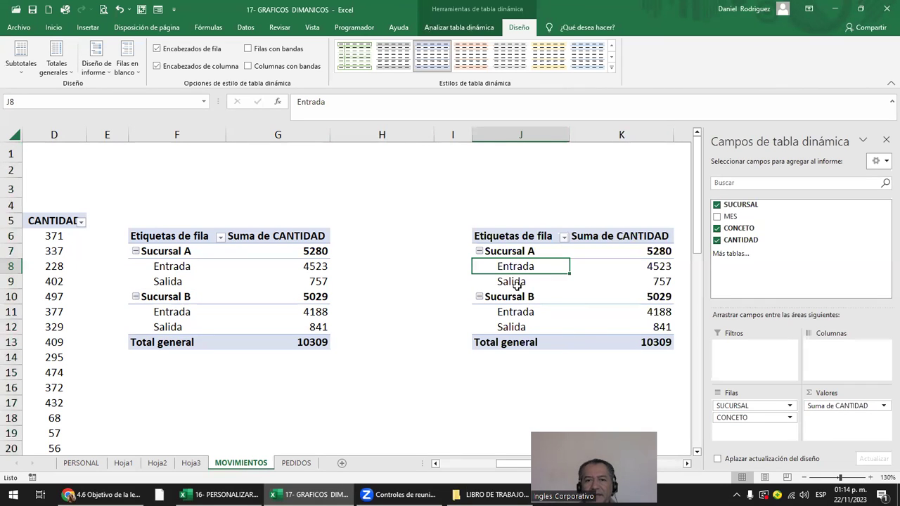
{"action": "mouse_move", "coordinate": [525, 266]}
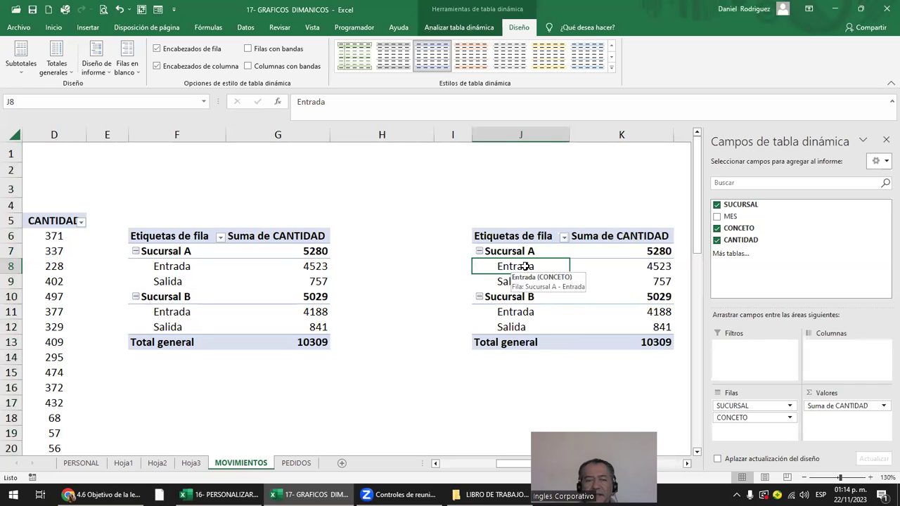
{"action": "left_click", "coordinate": [528, 283]}
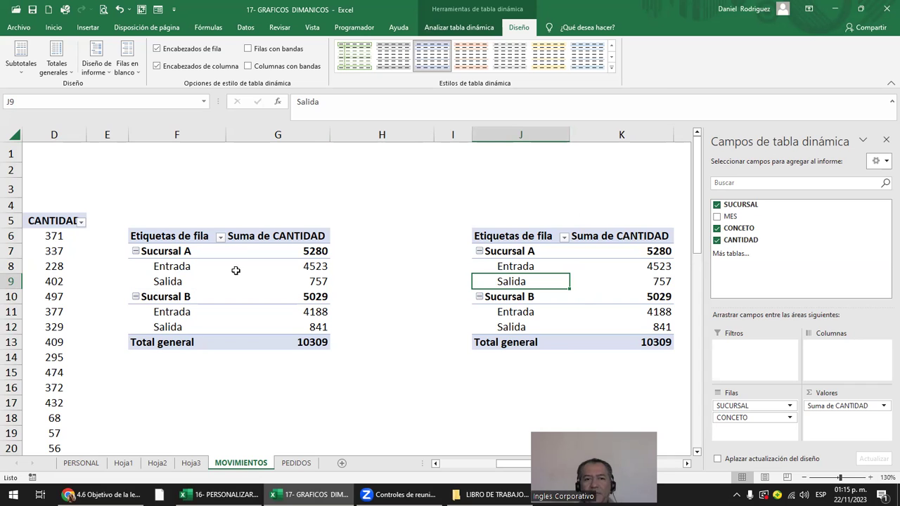
{"action": "left_click", "coordinate": [159, 234]}
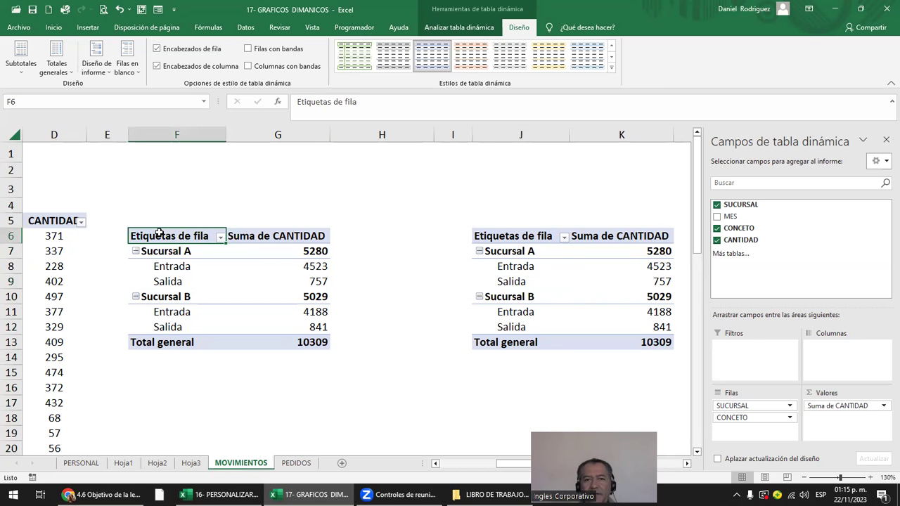
Step: Select the Salida item (F9) in the first pivot and open the Fields, Items and Sets options
{"action": "left_click", "coordinate": [460, 28]}
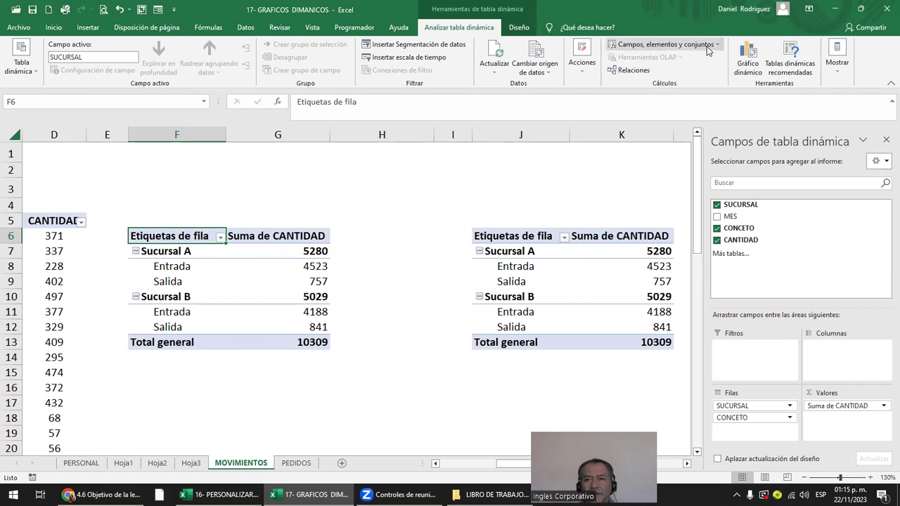
{"action": "left_click", "coordinate": [707, 47]}
{"action": "left_click", "coordinate": [473, 160]}
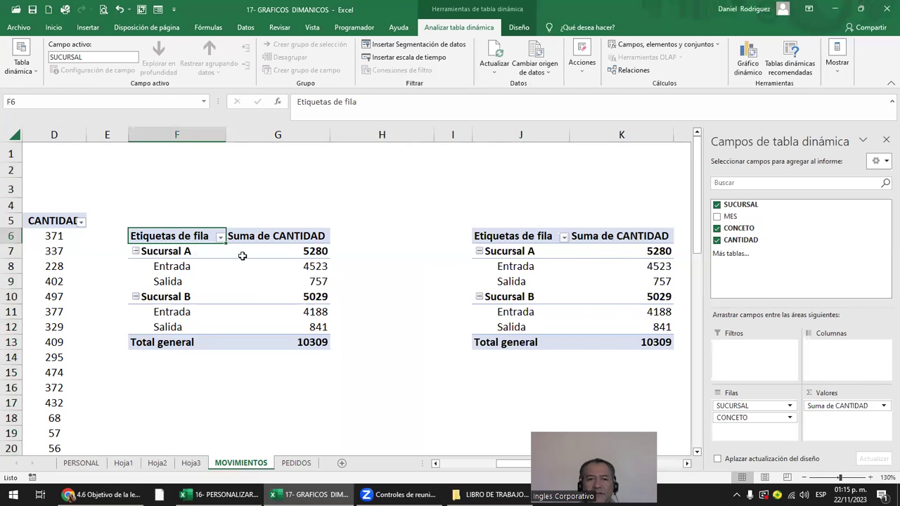
{"action": "left_click", "coordinate": [175, 266]}
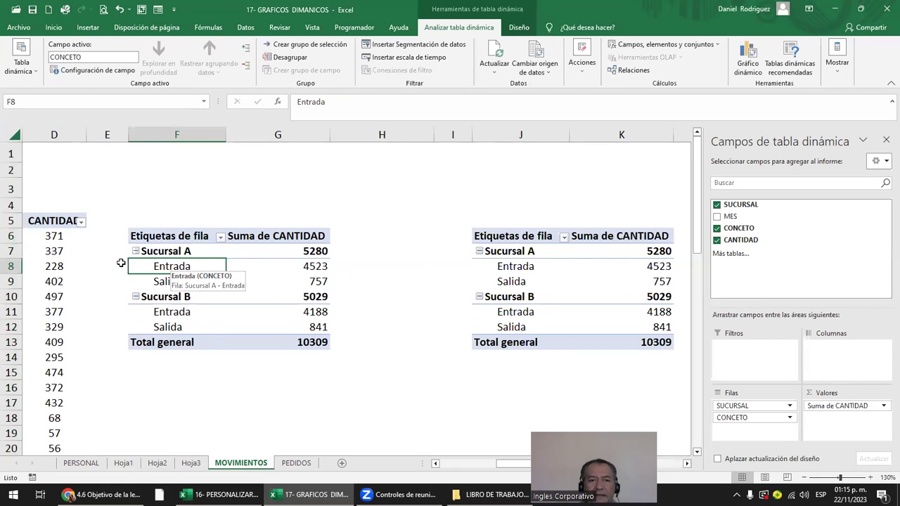
{"action": "left_click", "coordinate": [166, 280]}
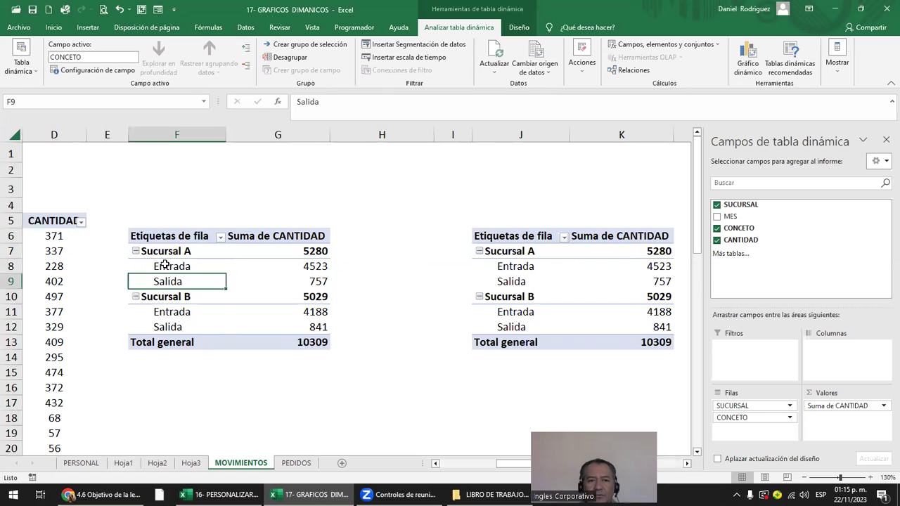
{"action": "left_click", "coordinate": [165, 259]}
{"action": "left_click", "coordinate": [151, 250]}
{"action": "left_click", "coordinate": [164, 237]}
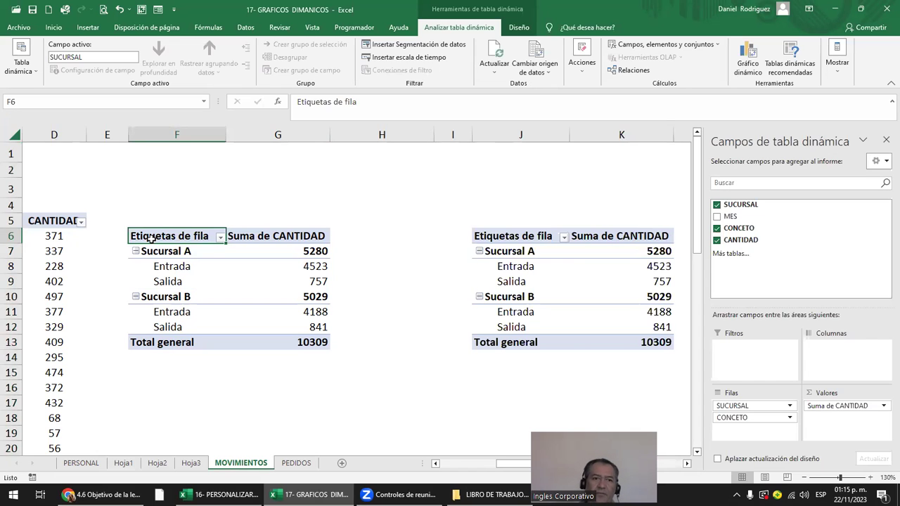
{"action": "left_click", "coordinate": [176, 271]}
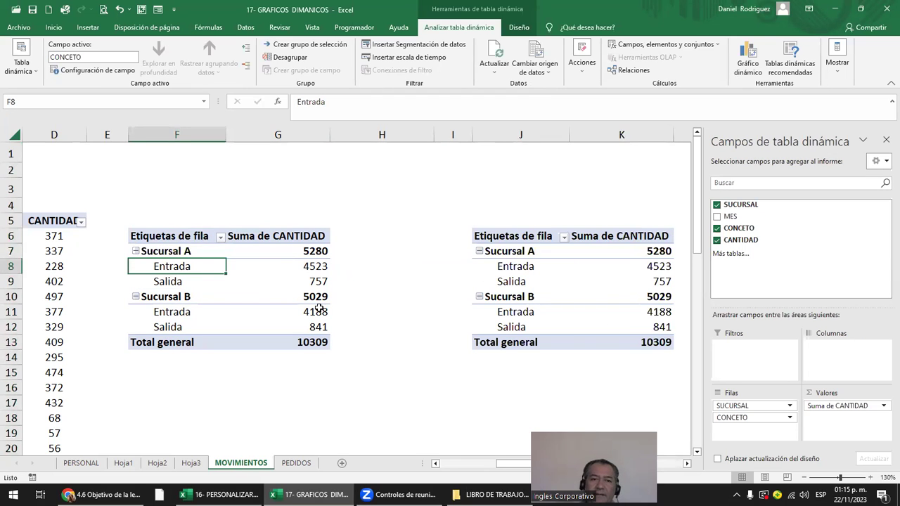
{"action": "left_click", "coordinate": [173, 283]}
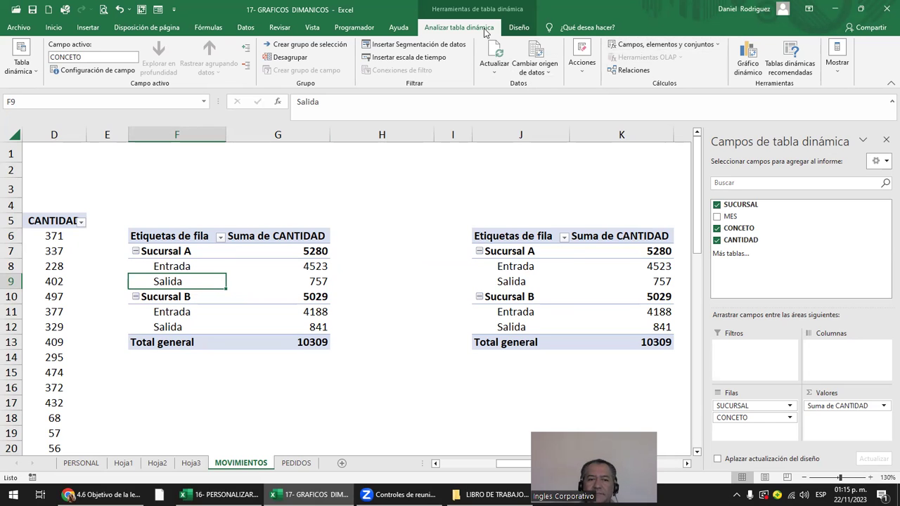
{"action": "left_click", "coordinate": [686, 45]}
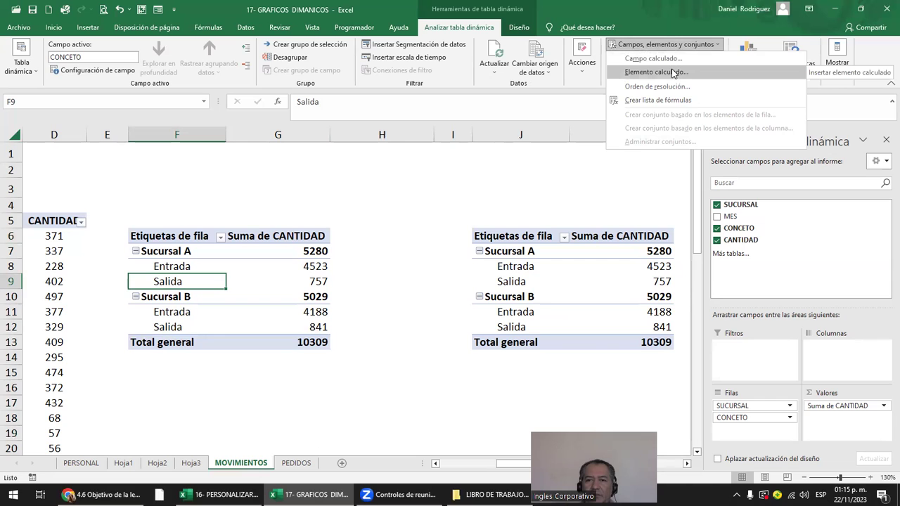
Step: Start a CONCETO calculated item named Diferencia with formula '= Entrada -'
{"action": "left_click", "coordinate": [674, 73]}
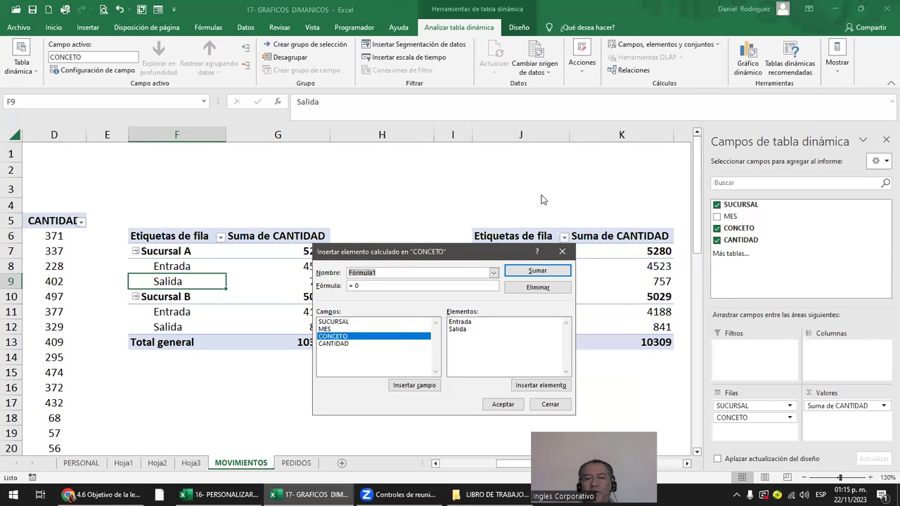
{"action": "left_click_drag", "start_coordinate": [443, 252], "coordinate": [535, 196]}
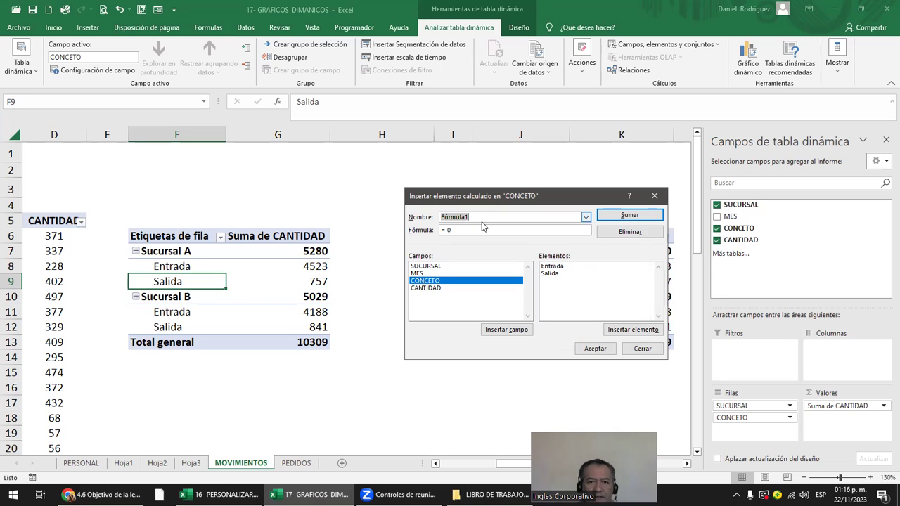
{"action": "type", "text": "Diferencia"}
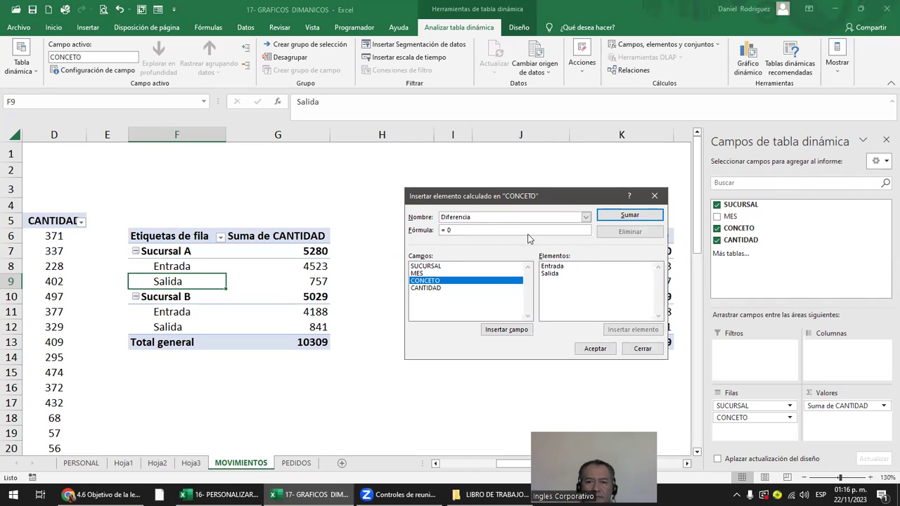
{"action": "left_click", "coordinate": [564, 284]}
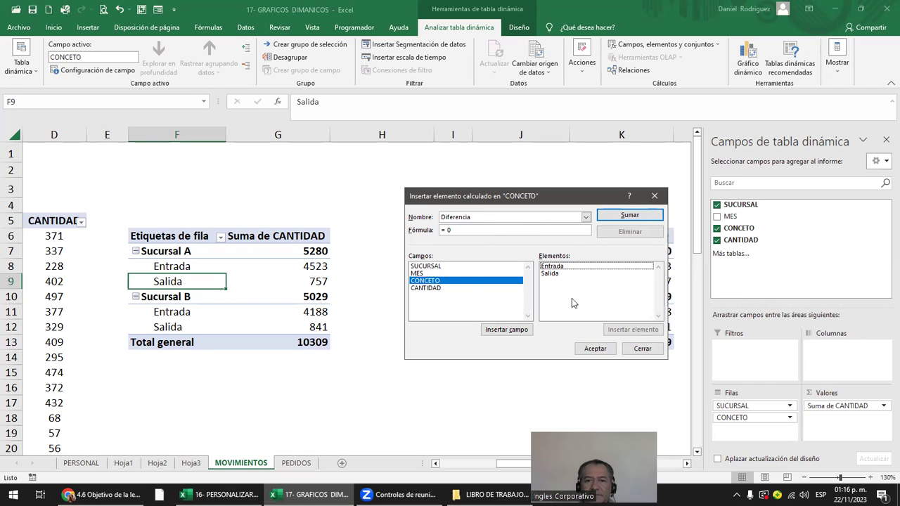
{"action": "left_click", "coordinate": [434, 282]}
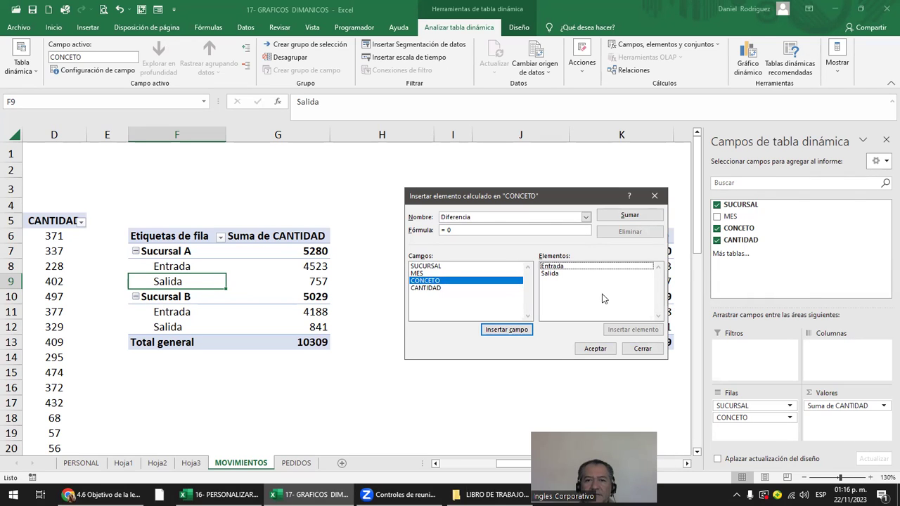
{"action": "left_click", "coordinate": [463, 229]}
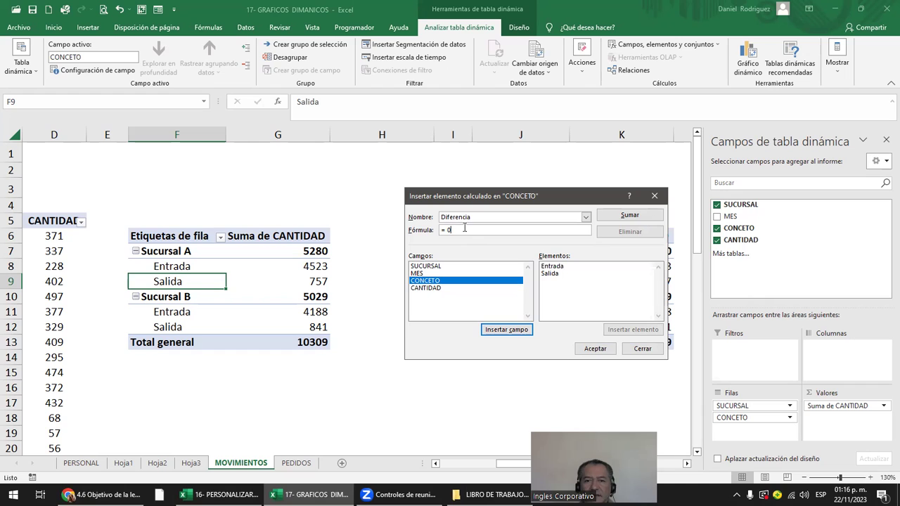
{"action": "key", "text": "BackSpace"}
{"action": "key", "text": "BackSpace"}
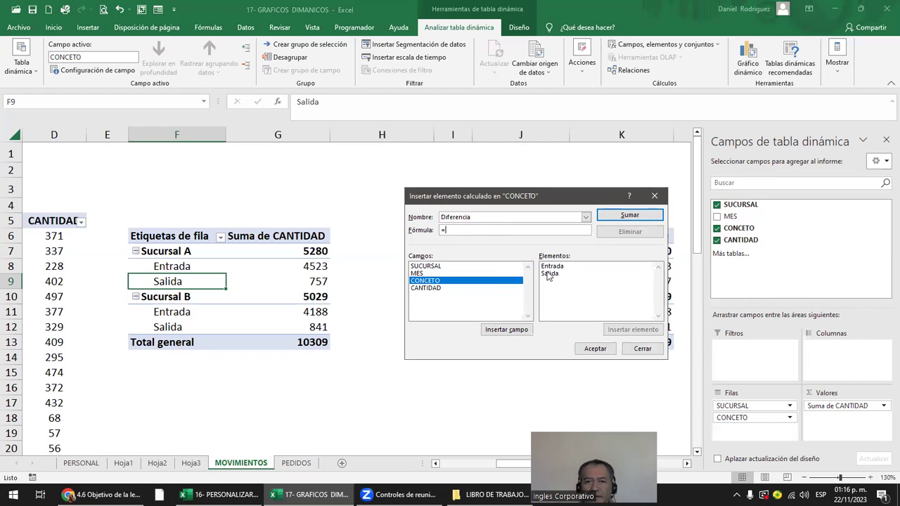
{"action": "double_click", "coordinate": [549, 268]}
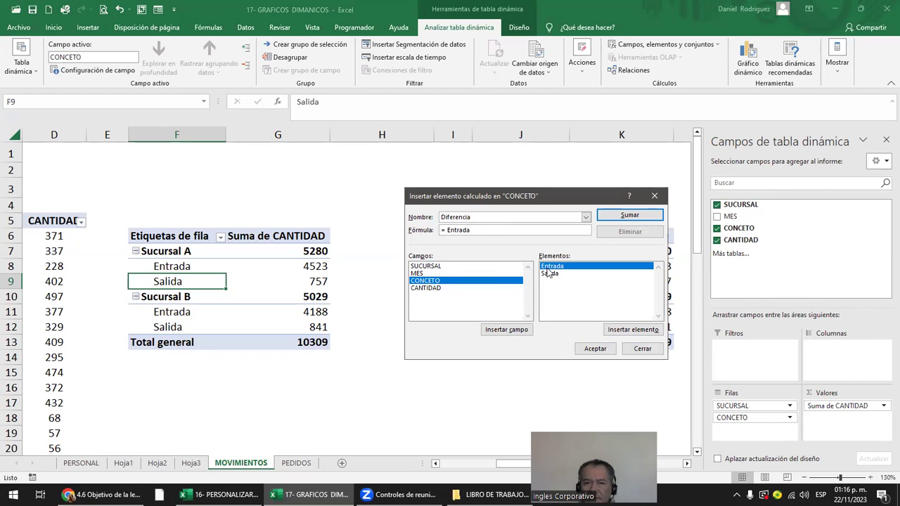
{"action": "type", "text": " - Salida"}
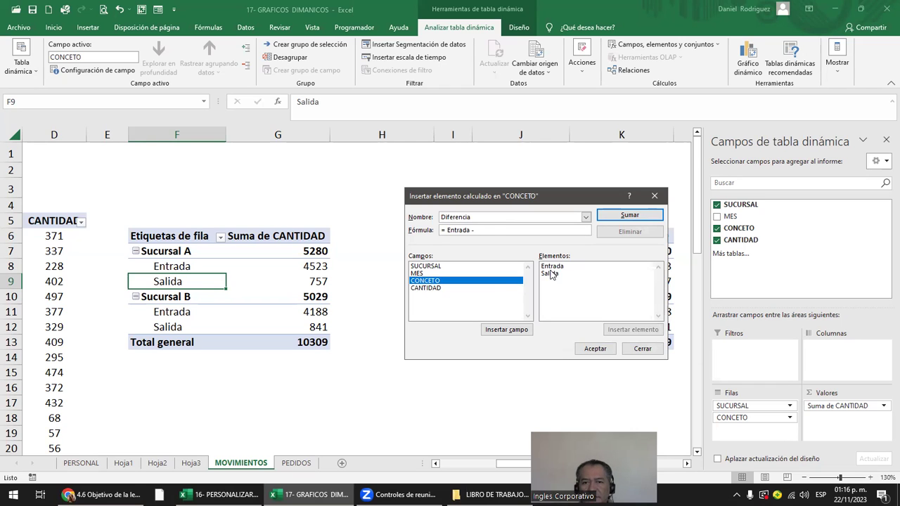
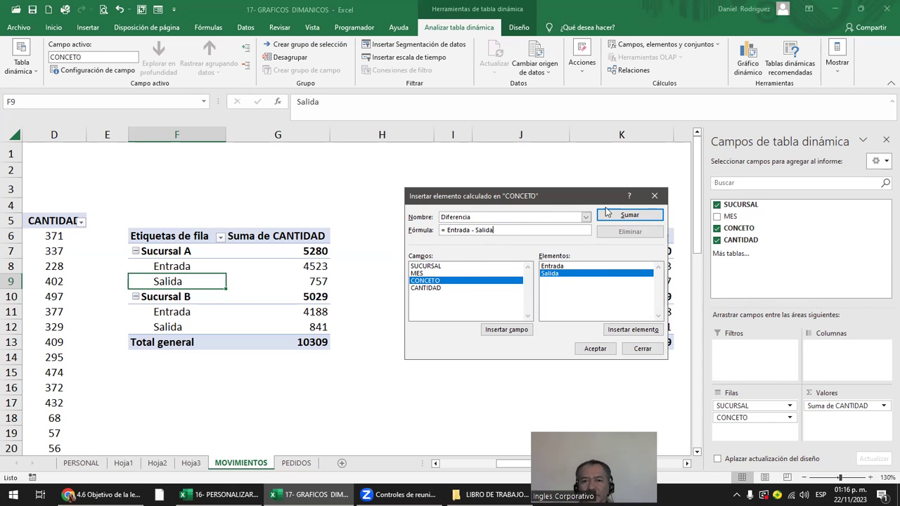
Step: Create the calculated item Diferencia = Entrada - Salida, deleting the stray CONCETO text from the formula
{"action": "left_click", "coordinate": [629, 215]}
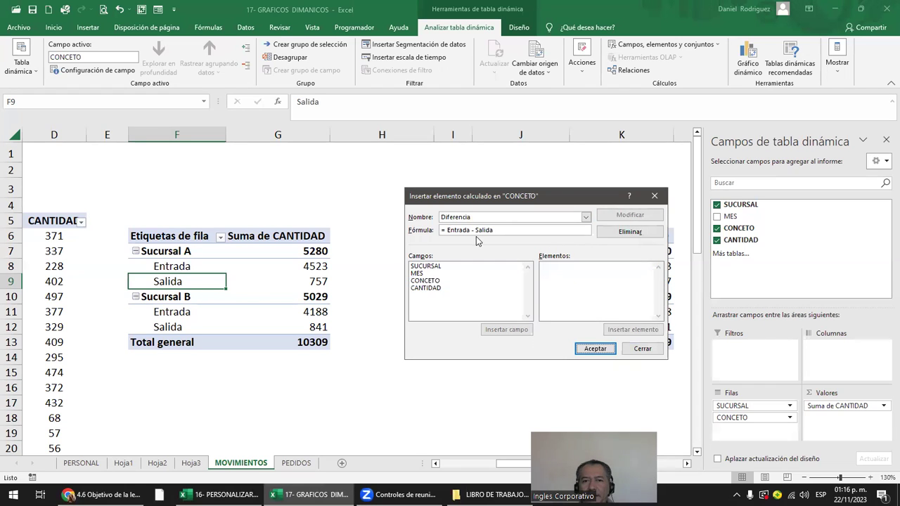
{"action": "left_click", "coordinate": [426, 280]}
{"action": "double_click", "coordinate": [426, 281]}
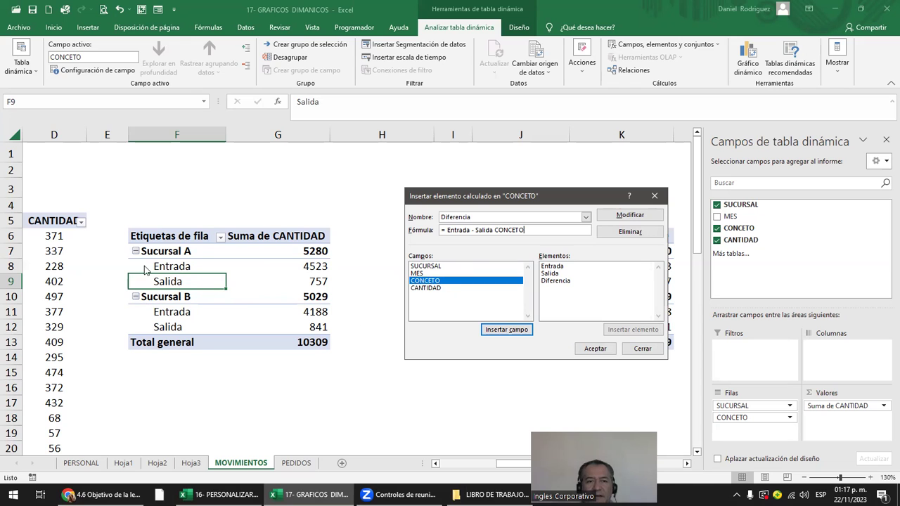
{"action": "left_click", "coordinate": [593, 347]}
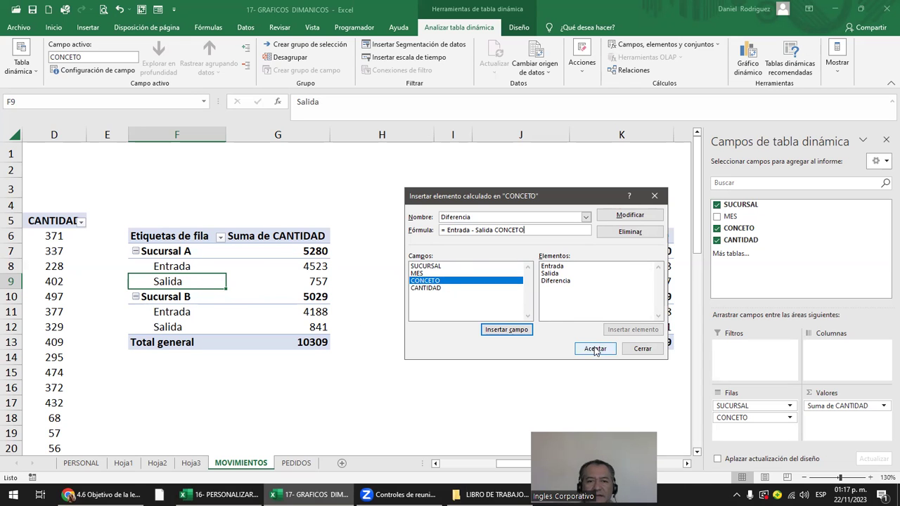
{"action": "left_click", "coordinate": [441, 310]}
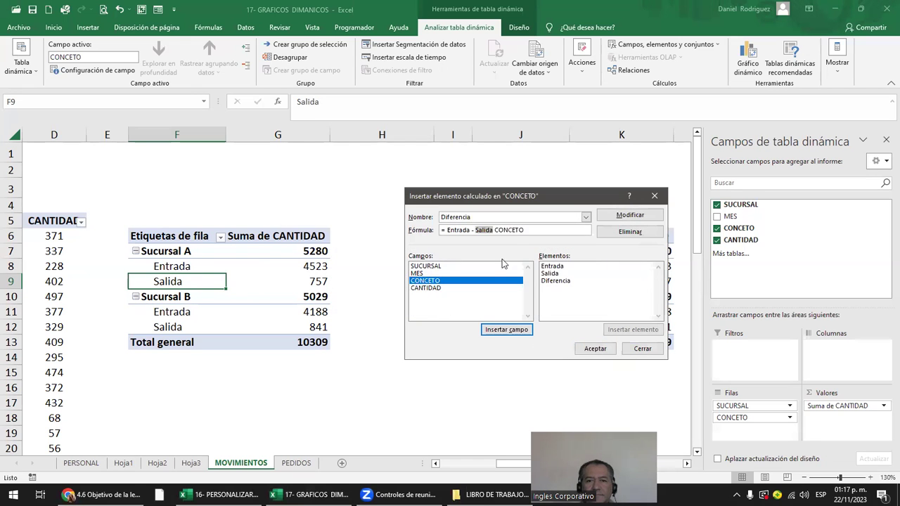
{"action": "left_click", "coordinate": [525, 230]}
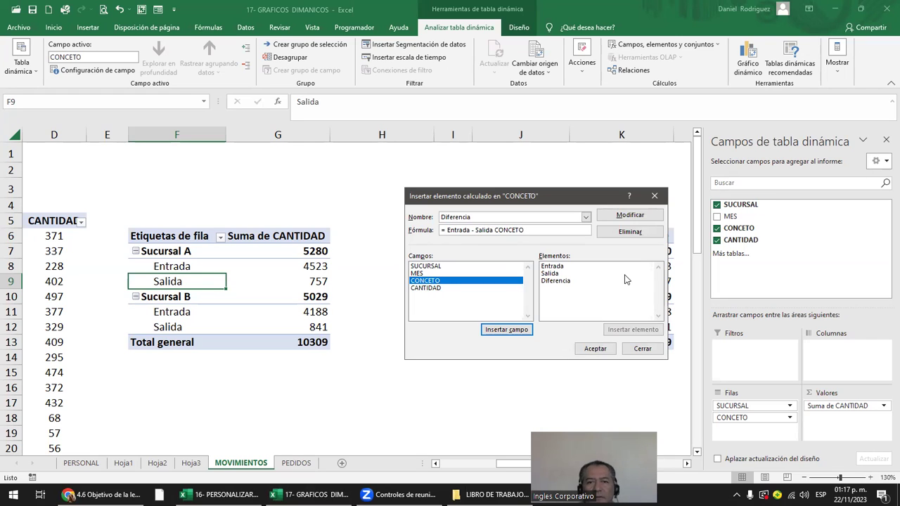
{"action": "key", "text": "Delete"}
{"action": "key", "text": "Delete"}
{"action": "key", "text": "Delete"}
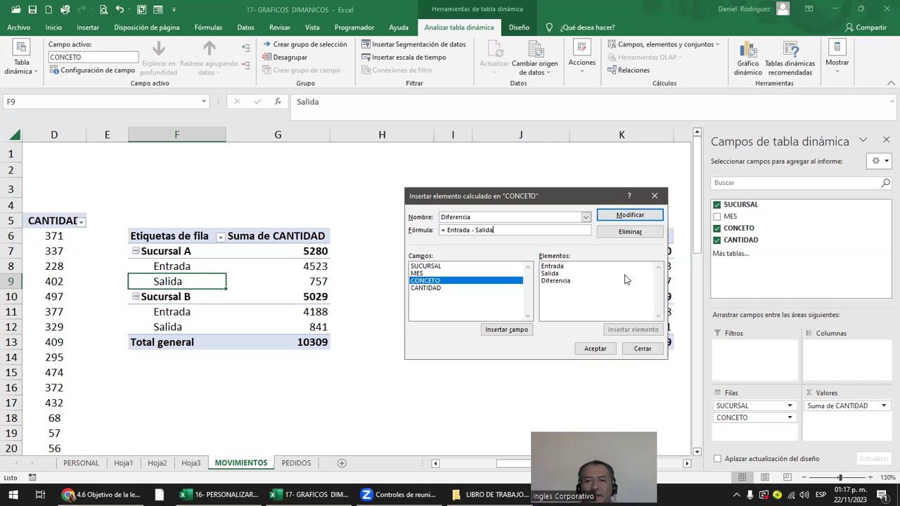
{"action": "left_click", "coordinate": [593, 348]}
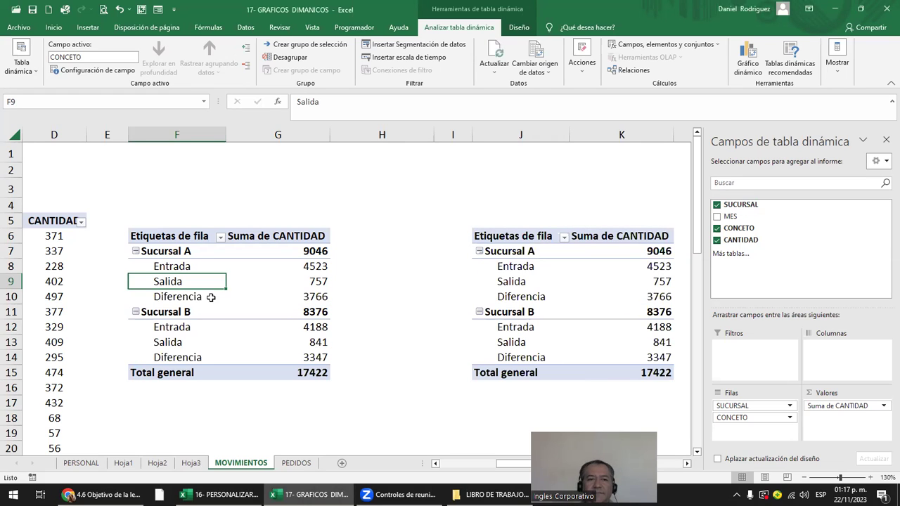
{"action": "left_click", "coordinate": [185, 297]}
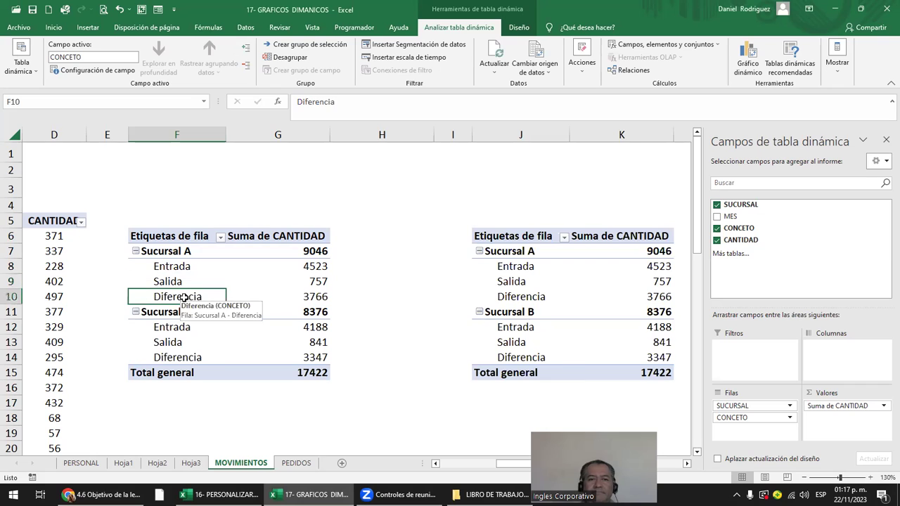
Step: Take CONCETO and SUCURSAL out of the right-hand pivot table's Filas, then put CONCETO back alone
{"action": "left_click", "coordinate": [318, 296]}
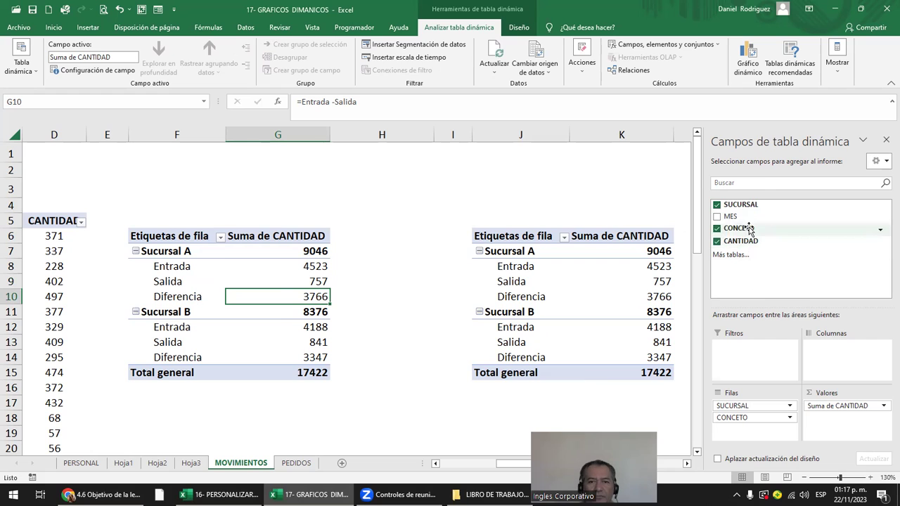
{"action": "left_click", "coordinate": [535, 236]}
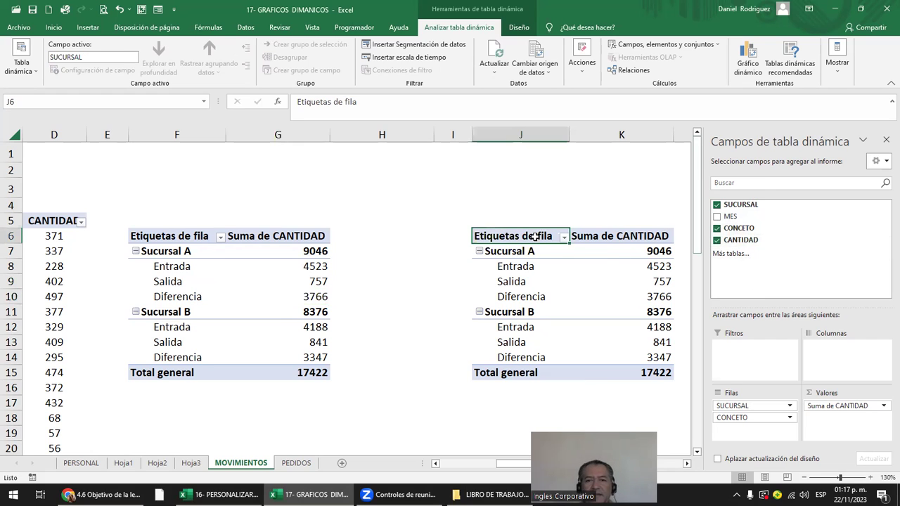
{"action": "left_click_drag", "start_coordinate": [743, 418], "coordinate": [797, 276]}
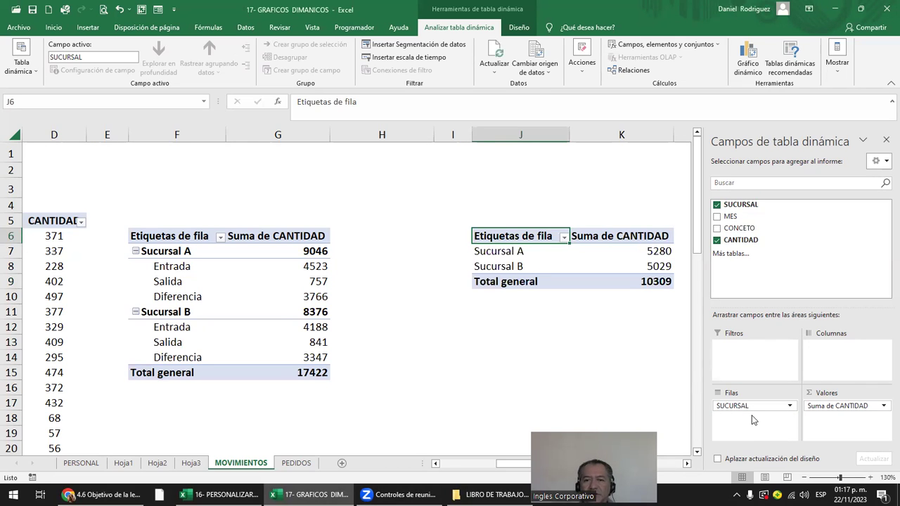
{"action": "left_click_drag", "start_coordinate": [749, 410], "coordinate": [787, 268]}
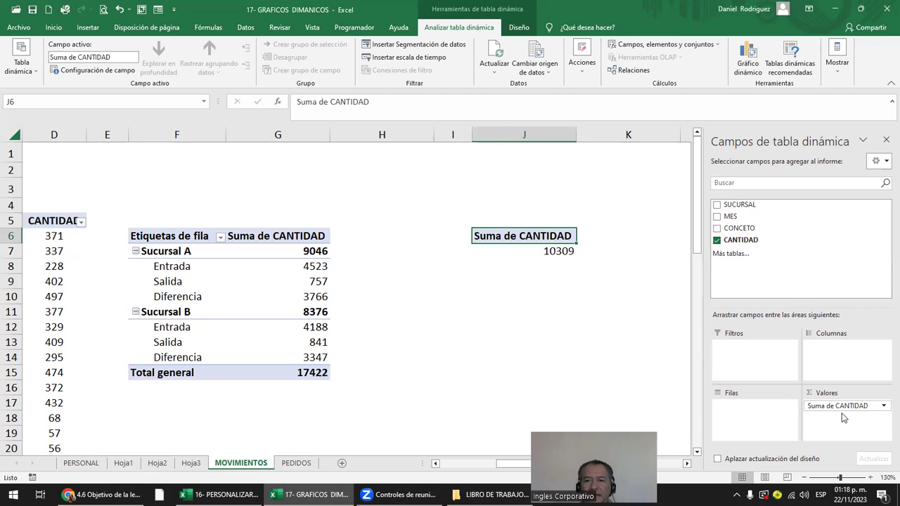
{"action": "left_click_drag", "start_coordinate": [734, 228], "coordinate": [746, 419]}
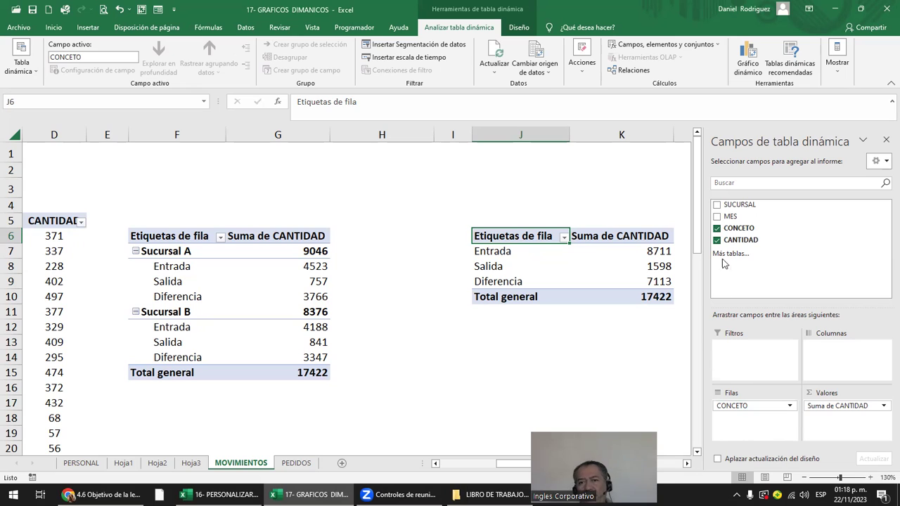
Step: Add MES above CONCETO in Filas so the right pivot table shows Entrada, Salida and Diferencia per month
{"action": "left_click_drag", "start_coordinate": [729, 219], "coordinate": [750, 402]}
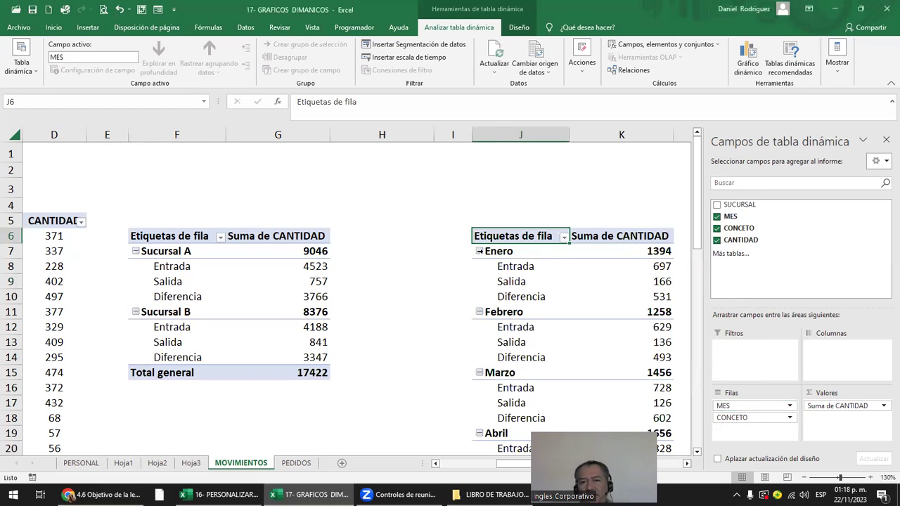
{"action": "double_click", "coordinate": [525, 300]}
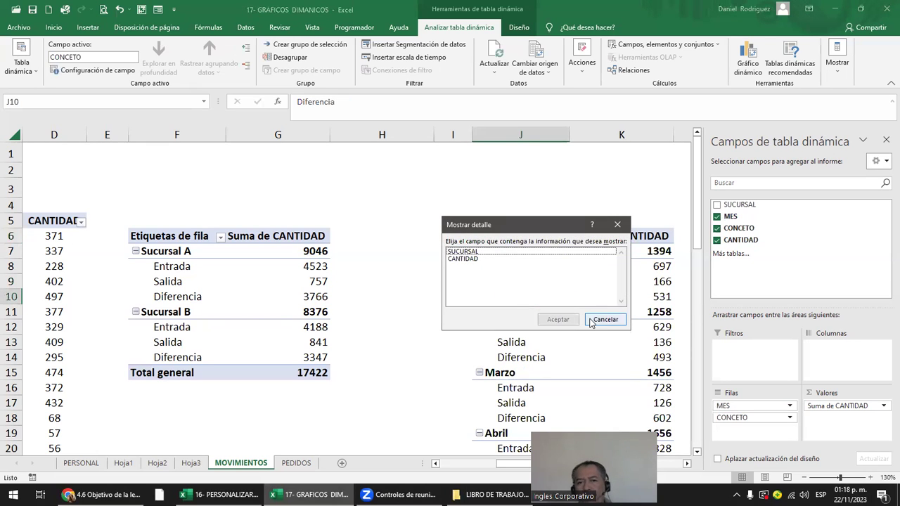
{"action": "left_click", "coordinate": [594, 321]}
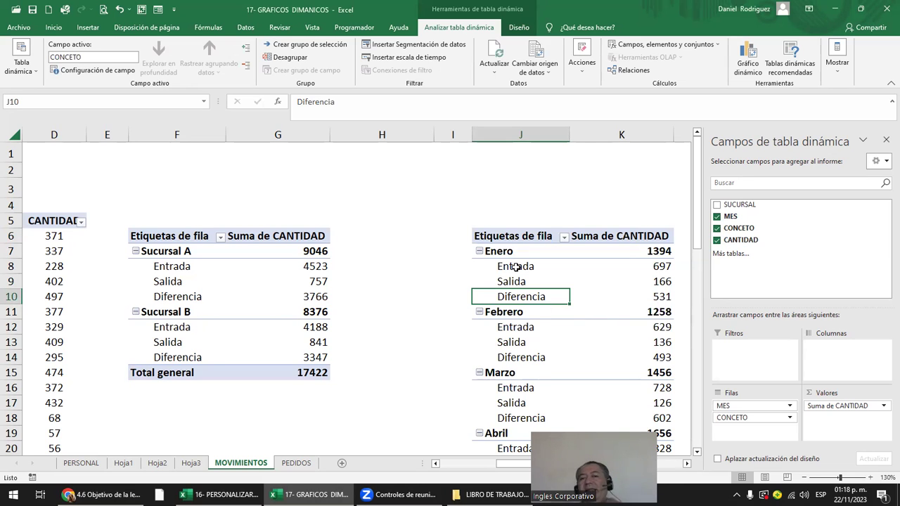
{"action": "left_click", "coordinate": [520, 238]}
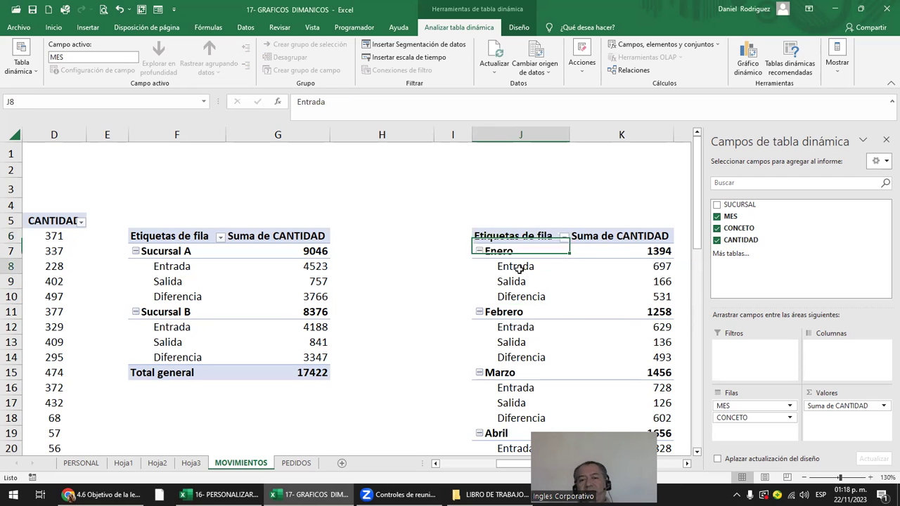
{"action": "left_click", "coordinate": [521, 271]}
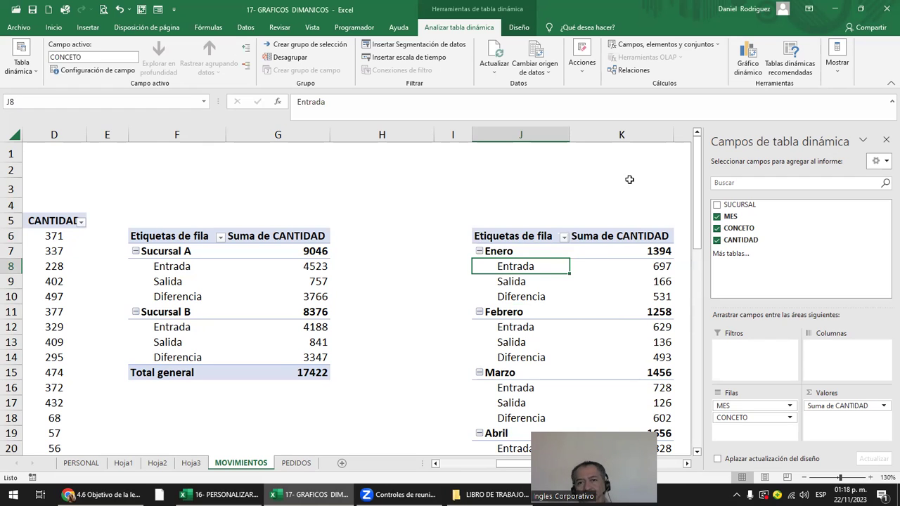
{"action": "left_click", "coordinate": [680, 45]}
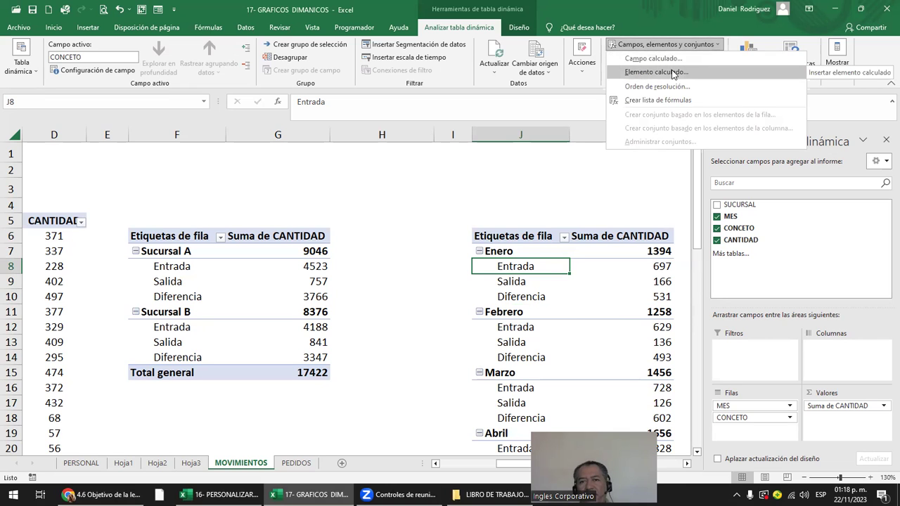
Step: Load the existing Diferencia calculated item of CONCETO in the Insertar elemento calculado dialog
{"action": "left_click", "coordinate": [673, 74]}
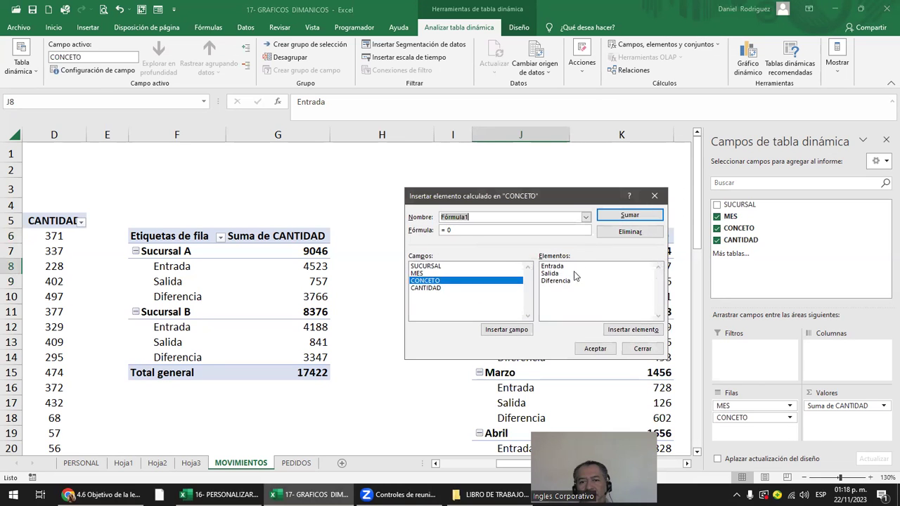
{"action": "left_click", "coordinate": [560, 282]}
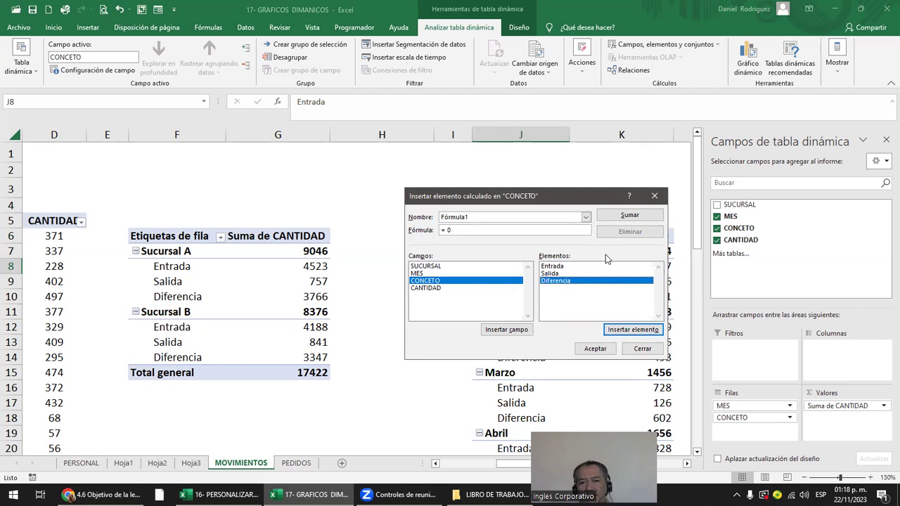
{"action": "left_click", "coordinate": [431, 282]}
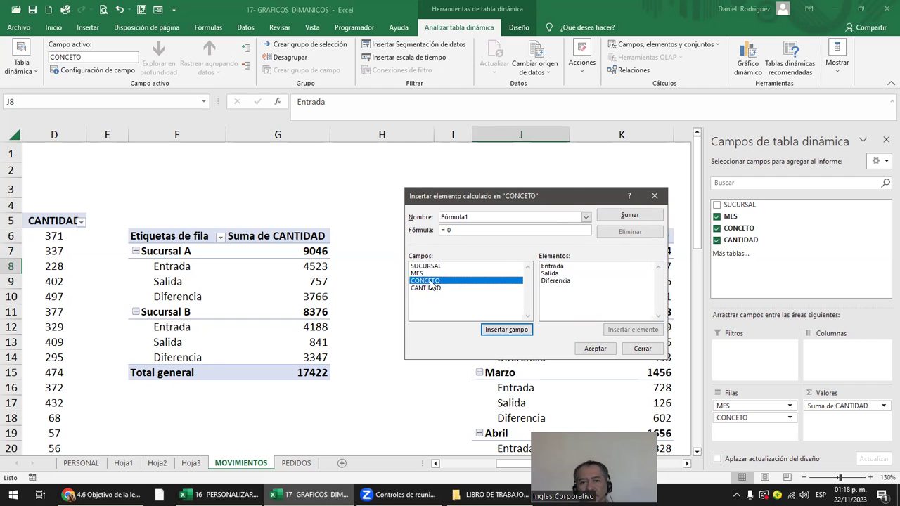
{"action": "double_click", "coordinate": [430, 283]}
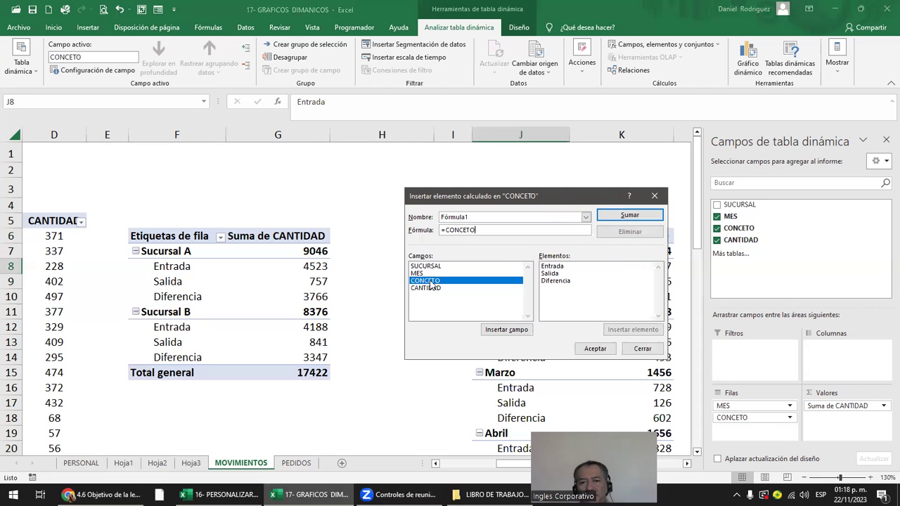
{"action": "left_click", "coordinate": [584, 215]}
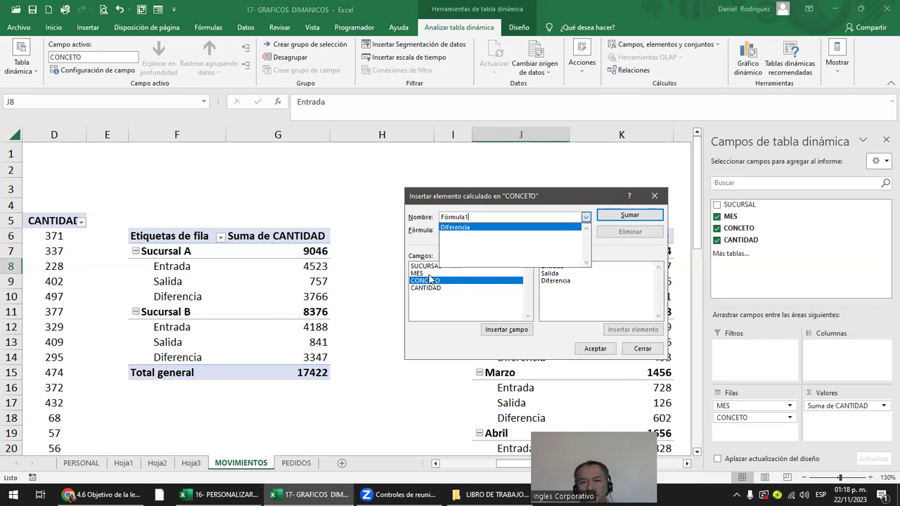
{"action": "left_click", "coordinate": [434, 284]}
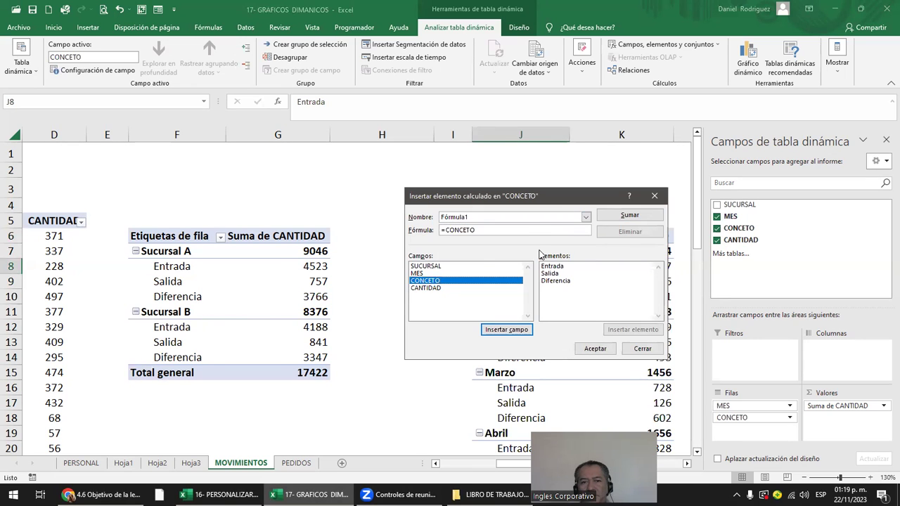
{"action": "left_click", "coordinate": [585, 219]}
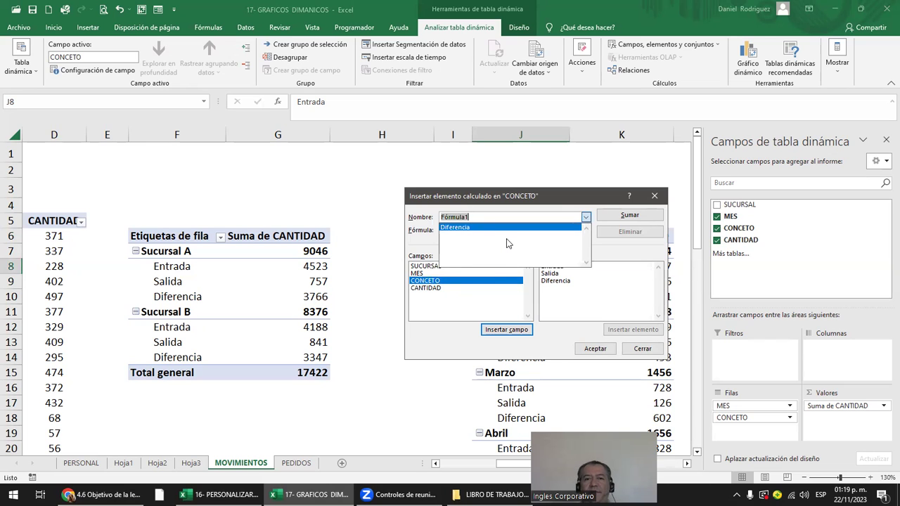
{"action": "left_click", "coordinate": [512, 227]}
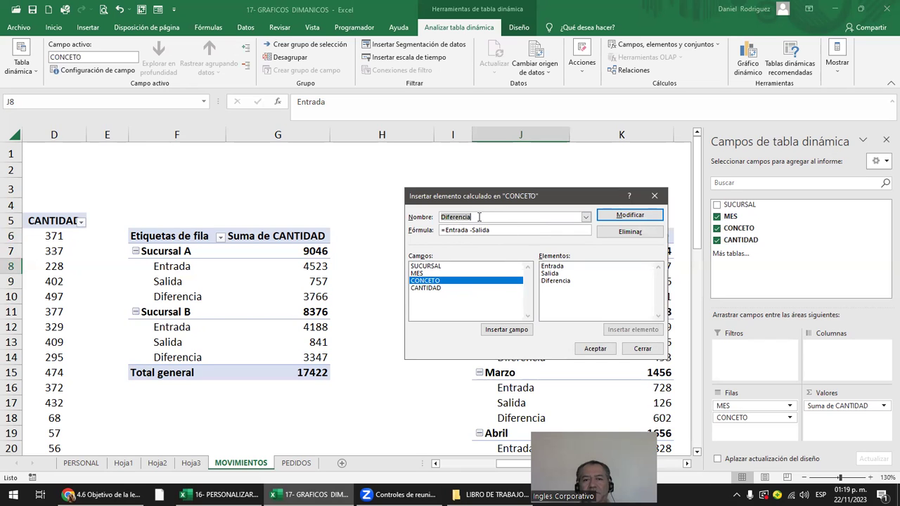
Step: Delete the Diferencia calculated item so the pivot tables keep only Entrada and Salida
{"action": "left_click", "coordinate": [585, 218]}
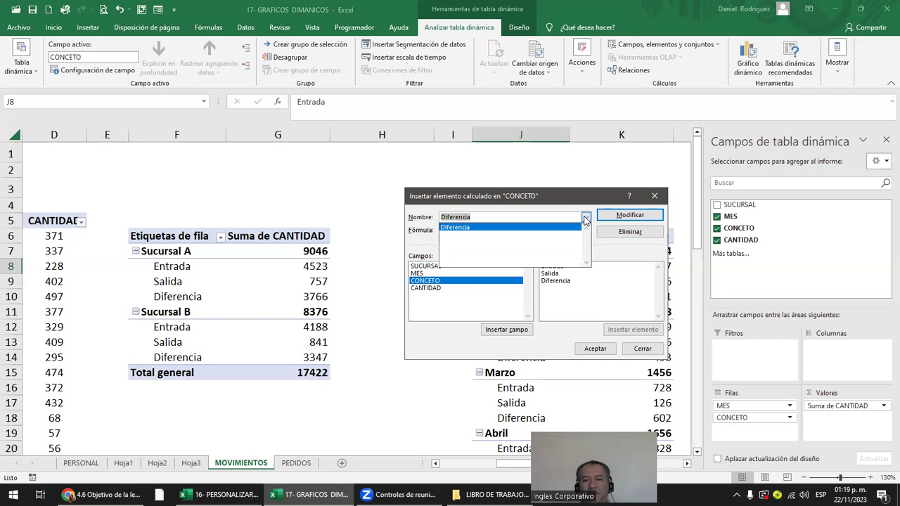
{"action": "left_click", "coordinate": [426, 285]}
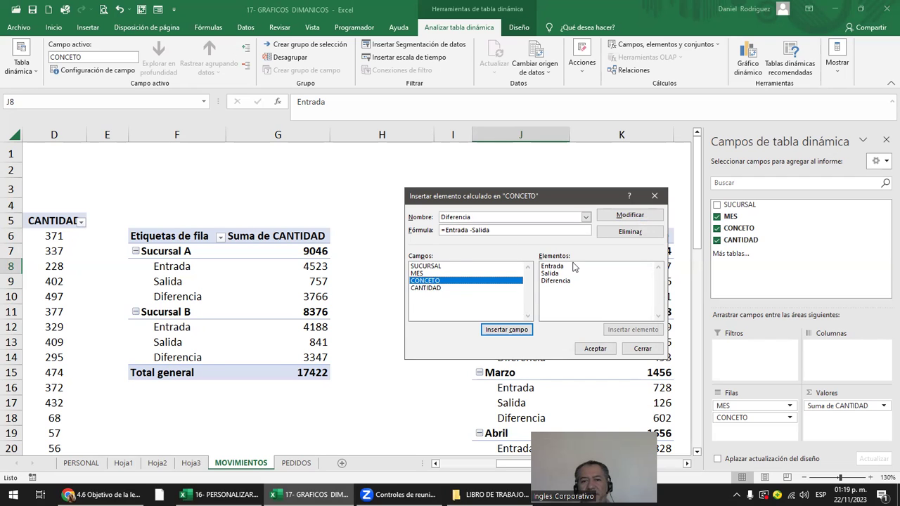
{"action": "left_click", "coordinate": [556, 282]}
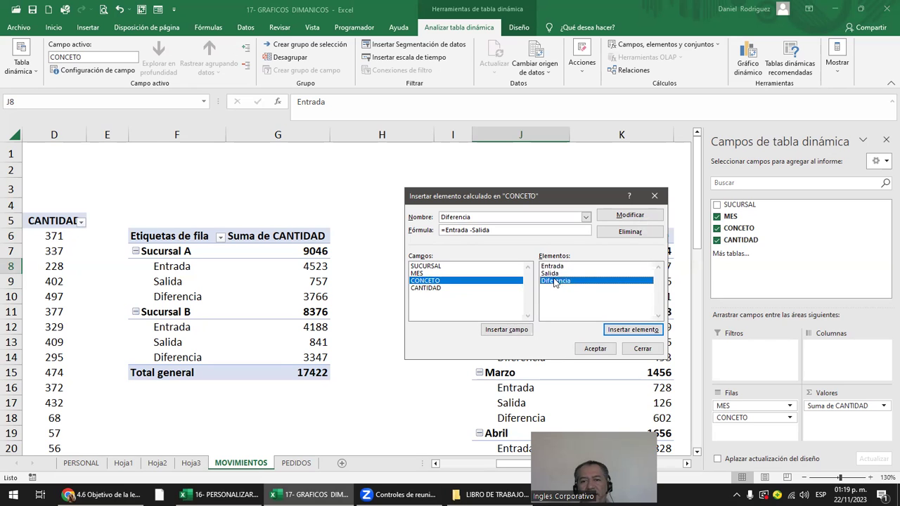
{"action": "left_click", "coordinate": [586, 218]}
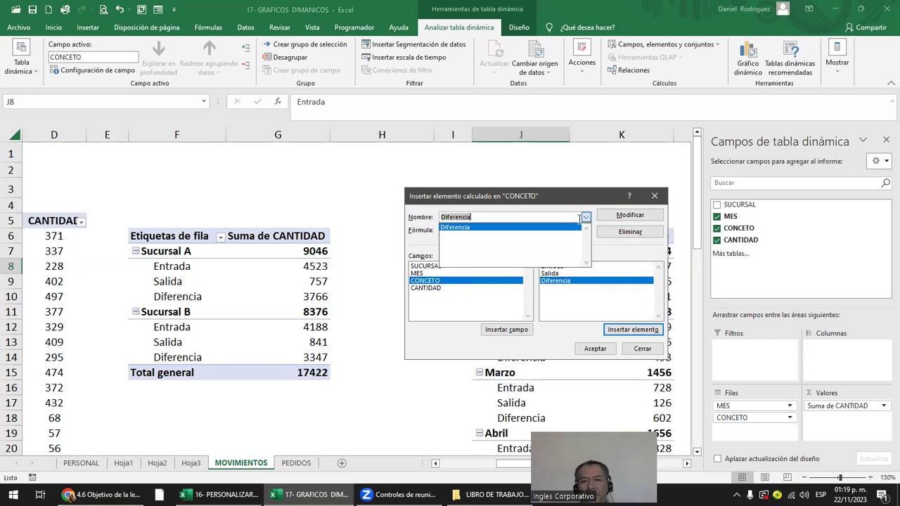
{"action": "left_click", "coordinate": [477, 226]}
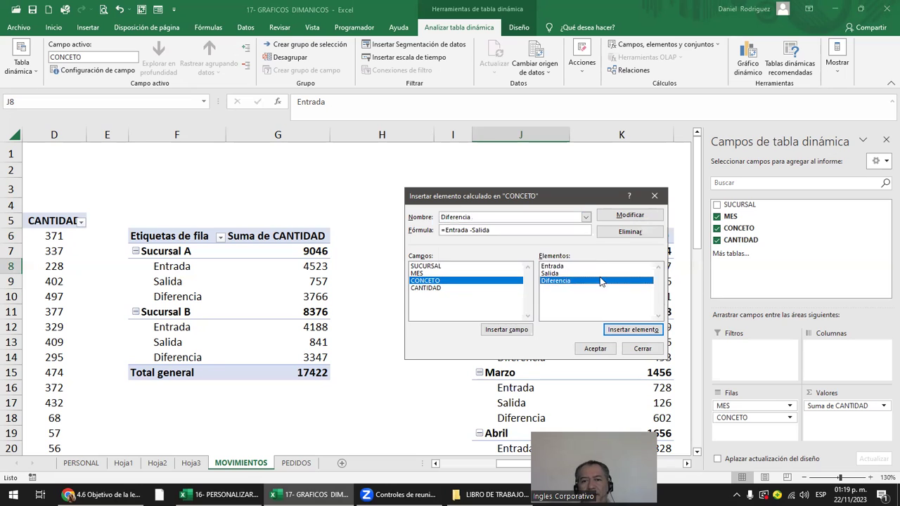
{"action": "left_click", "coordinate": [621, 234]}
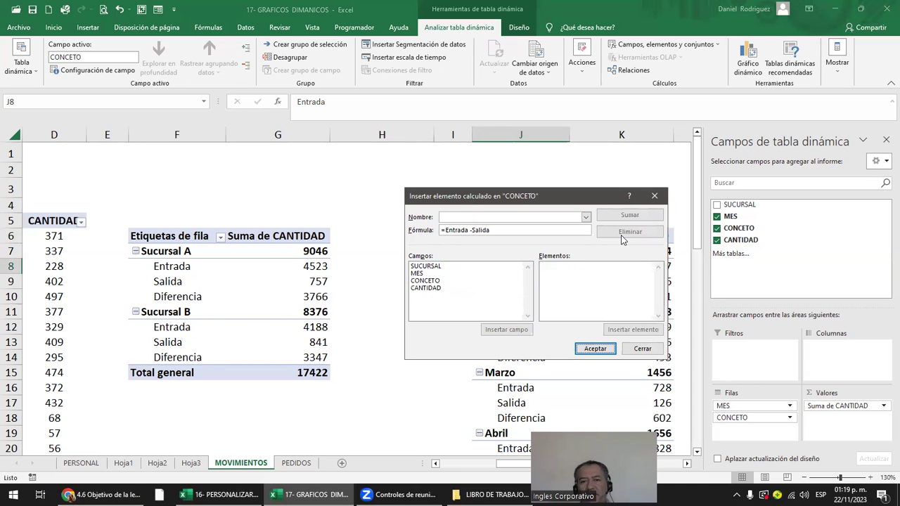
{"action": "left_click", "coordinate": [592, 351]}
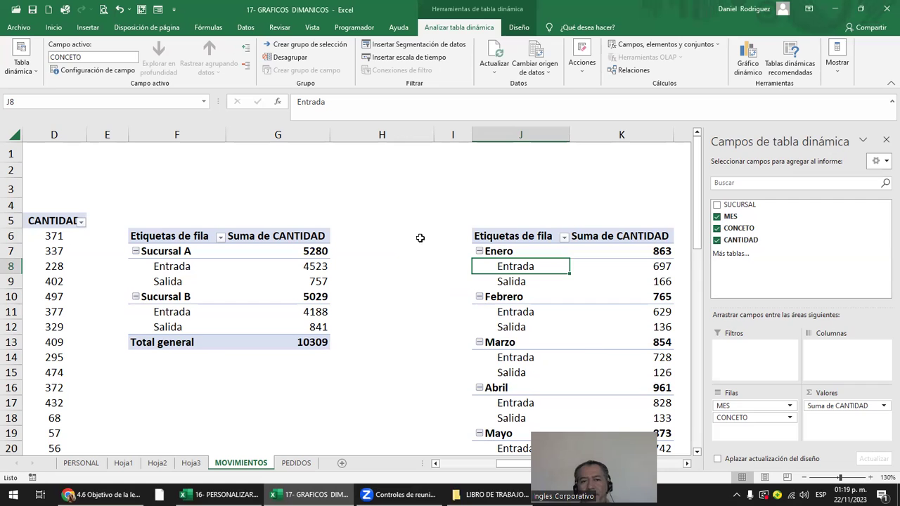
{"action": "left_click", "coordinate": [410, 218]}
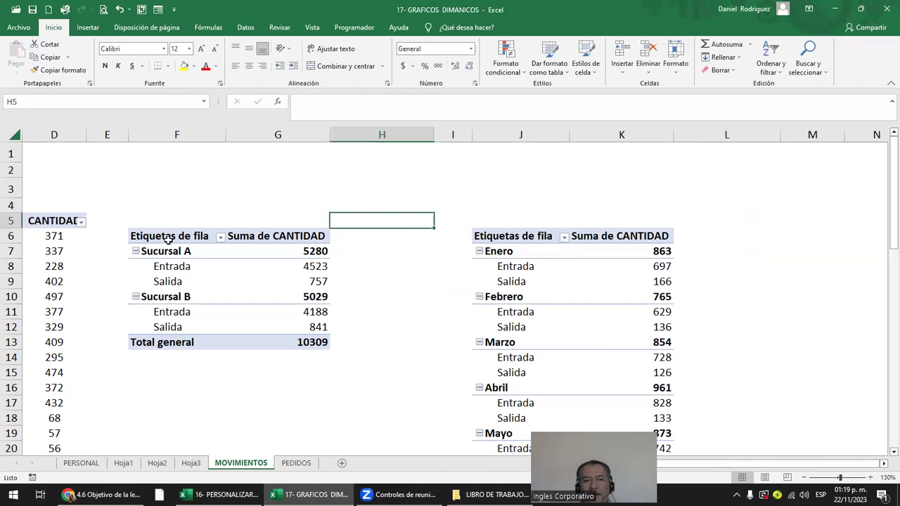
Step: Start a new calculated item named DIFERENCIA in the branch pivot table's CONCETO field
{"action": "left_click", "coordinate": [169, 240]}
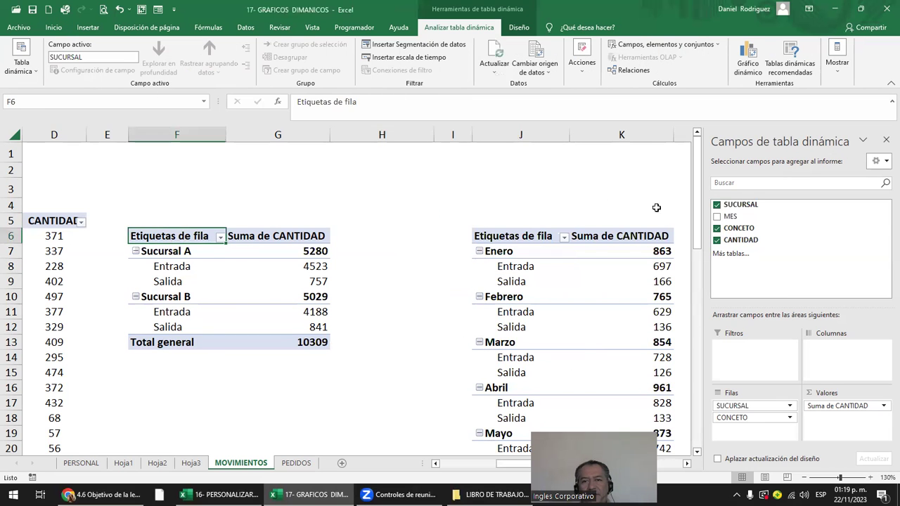
{"action": "left_click", "coordinate": [170, 270]}
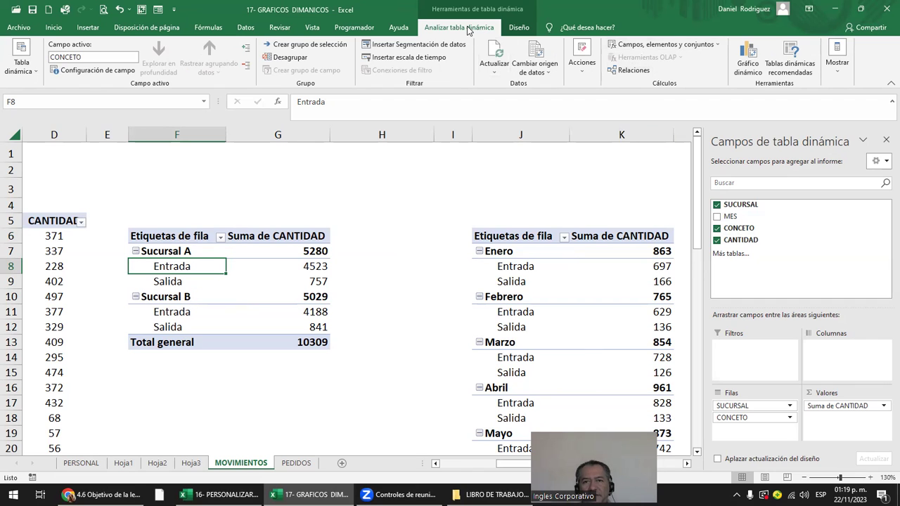
{"action": "left_click", "coordinate": [668, 45]}
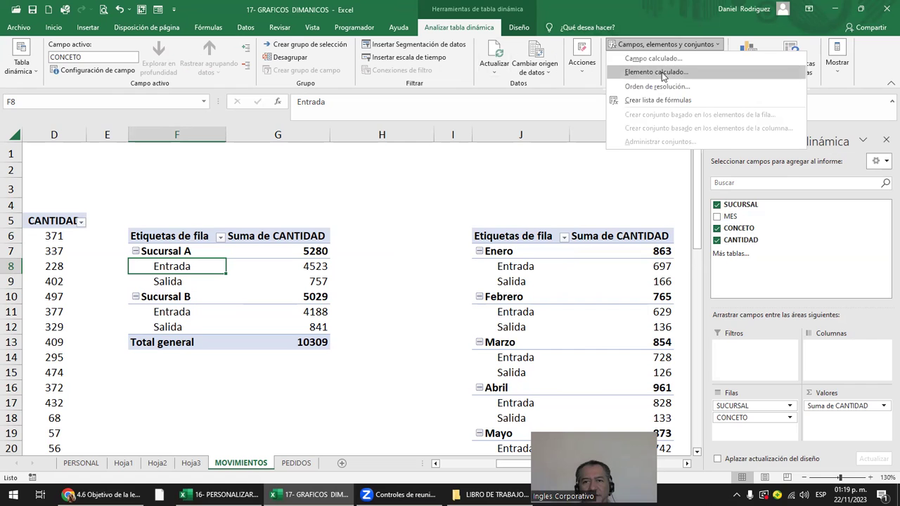
{"action": "left_click", "coordinate": [663, 73]}
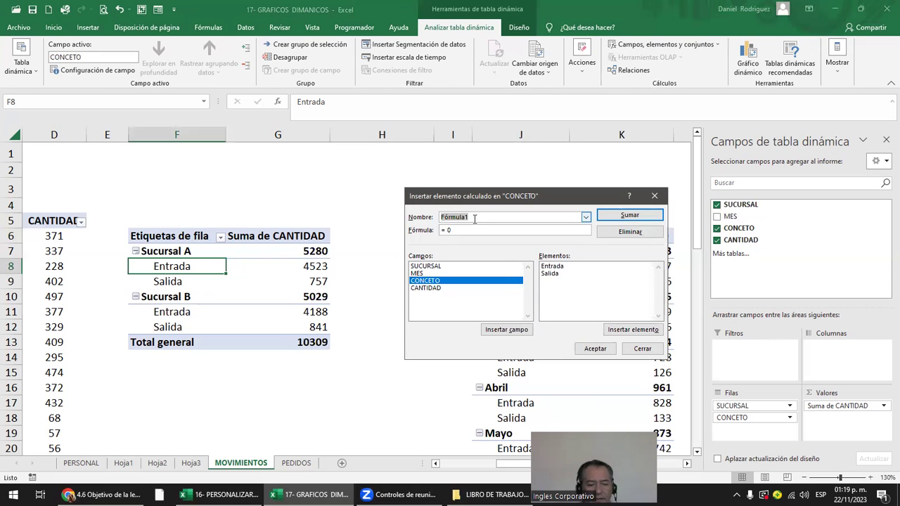
{"action": "type", "text": "DIFERENCIA"}
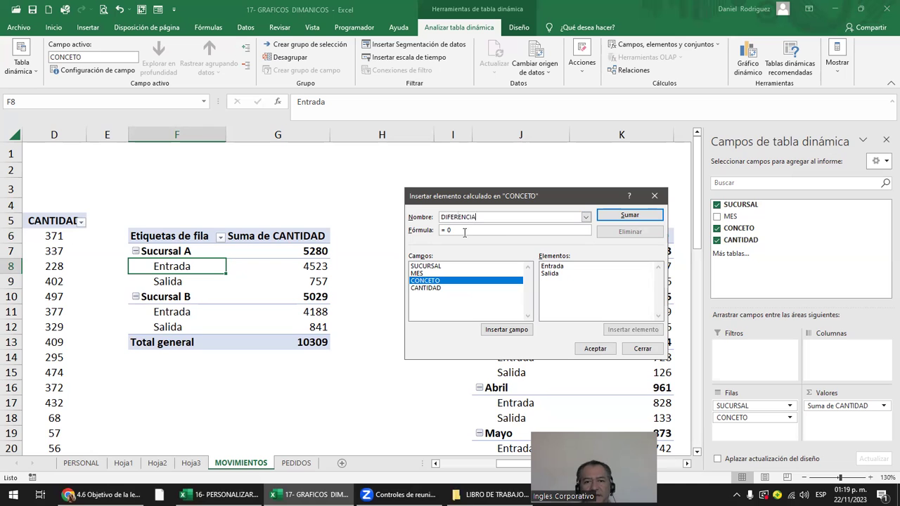
Step: Build the formula =Entrada - Salida and add DIFERENCIA to the CONCETO items
{"action": "key", "text": "BackSpace"}
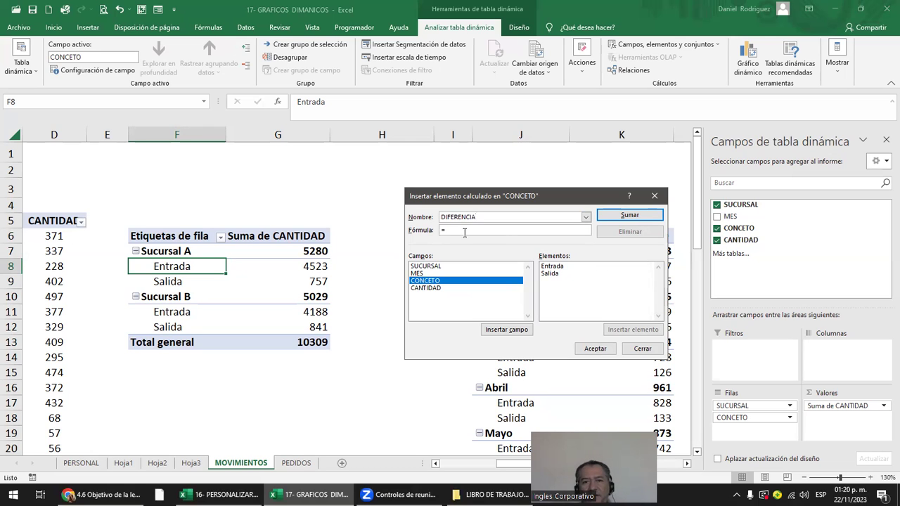
{"action": "left_click", "coordinate": [550, 274]}
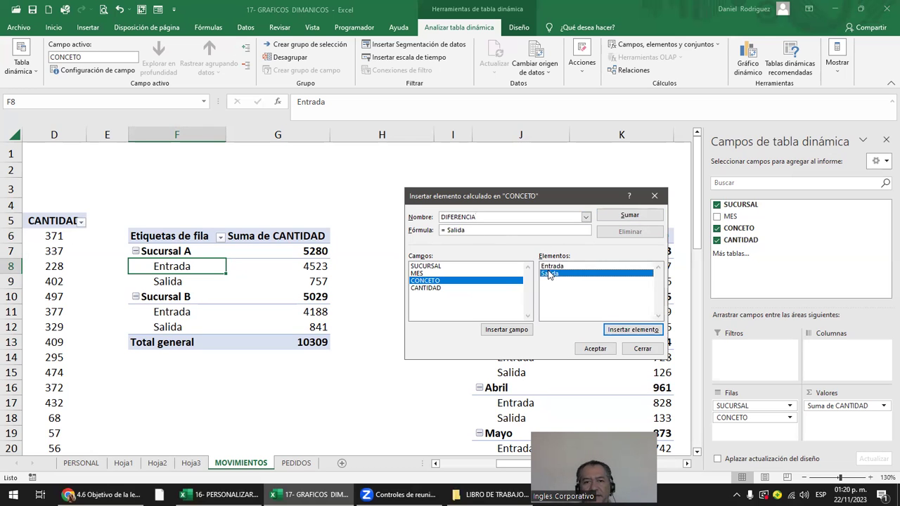
{"action": "double_click", "coordinate": [550, 267]}
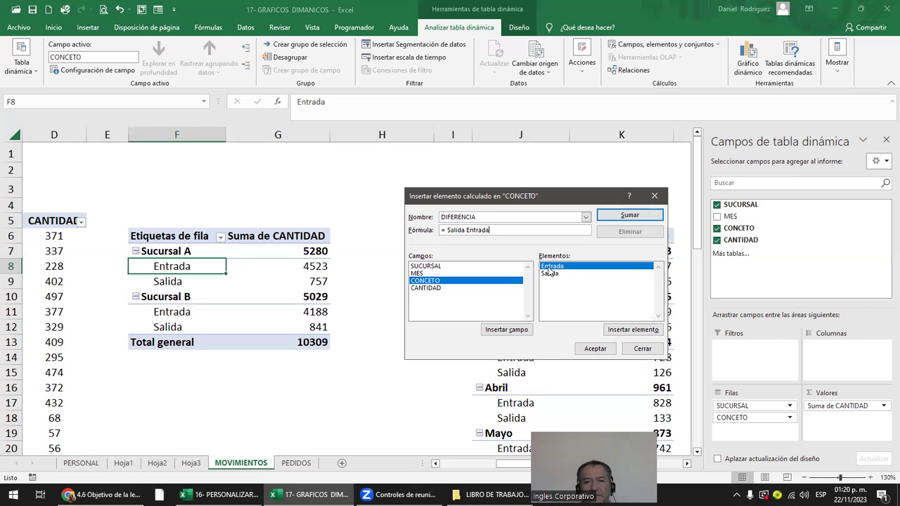
{"action": "left_click", "coordinate": [510, 230]}
{"action": "key", "text": "BackSpace"}
{"action": "key", "text": "BackSpace"}
{"action": "key", "text": "BackSpace"}
{"action": "key", "text": "BackSpace"}
{"action": "key", "text": "BackSpace"}
{"action": "key", "text": "BackSpace"}
{"action": "double_click", "coordinate": [551, 266]}
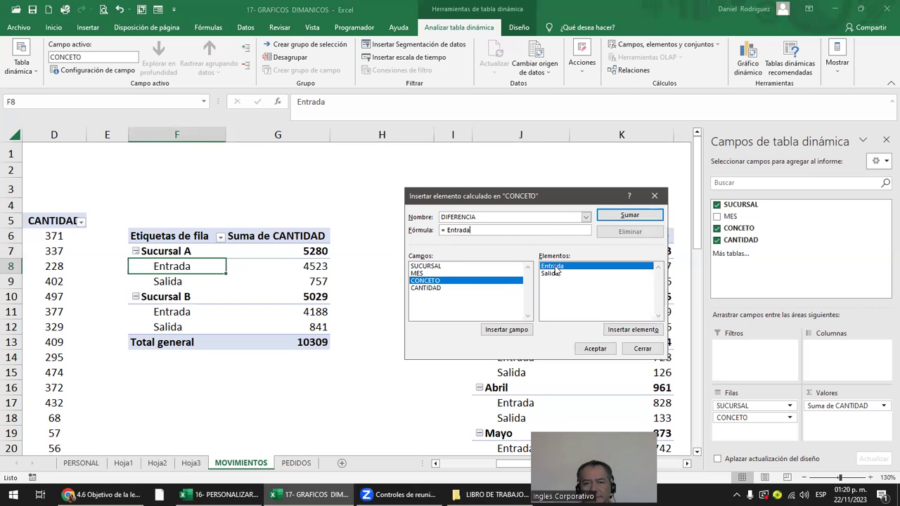
{"action": "type", "text": "-"}
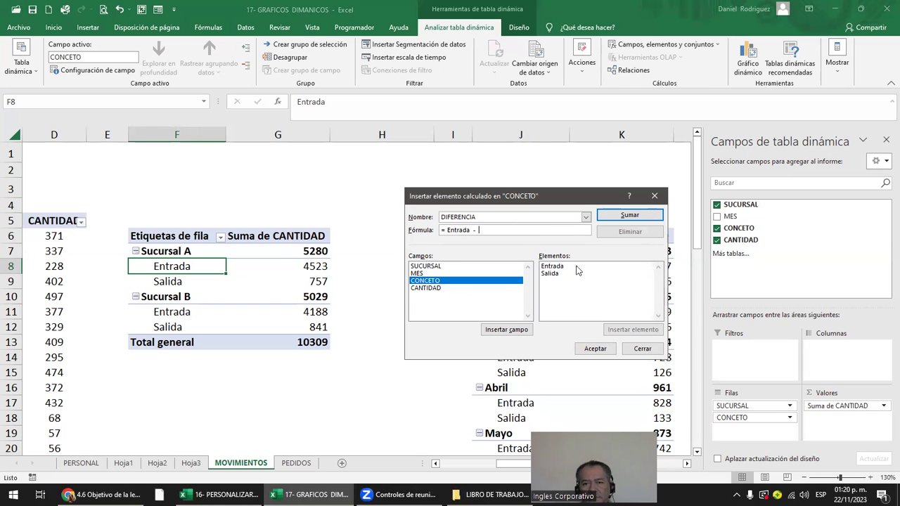
{"action": "double_click", "coordinate": [552, 274]}
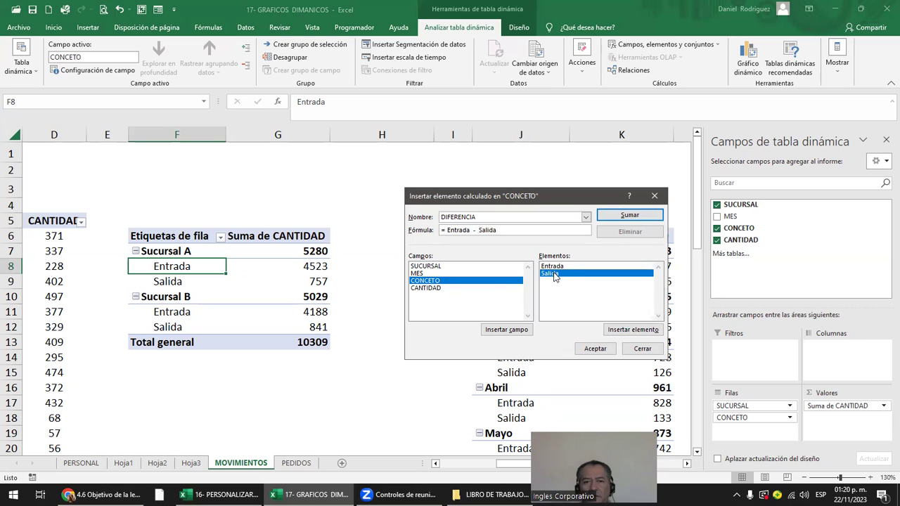
{"action": "left_click", "coordinate": [623, 219]}
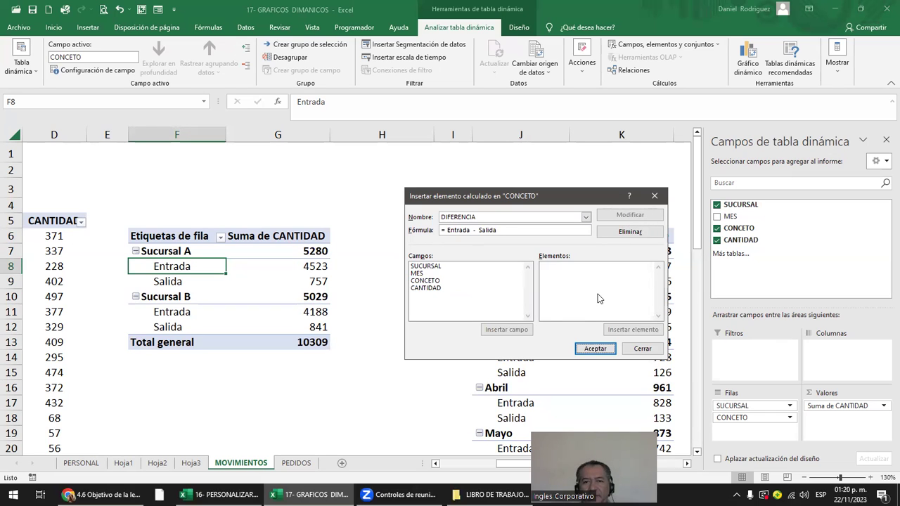
Step: Remove the stray CONCETO text from the formula and confirm the DIFERENCIA item
{"action": "double_click", "coordinate": [423, 281]}
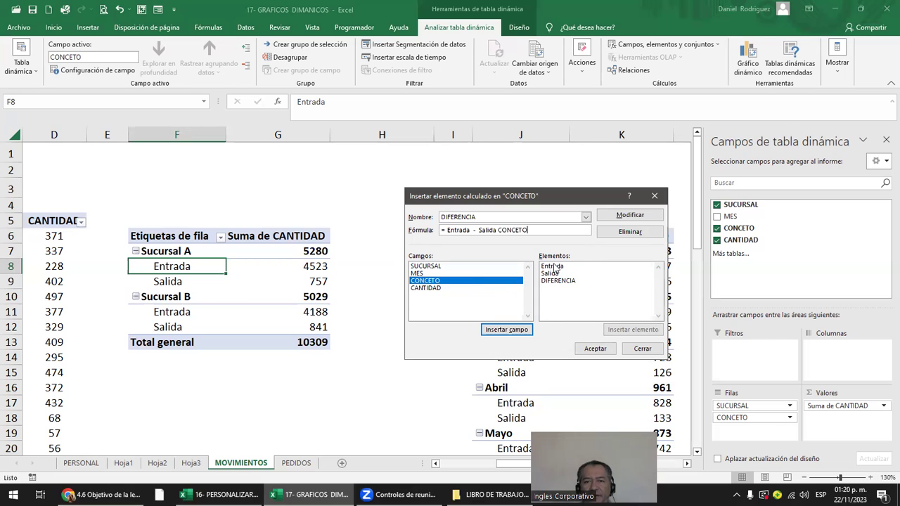
{"action": "left_click", "coordinate": [598, 349]}
{"action": "left_click", "coordinate": [376, 308]}
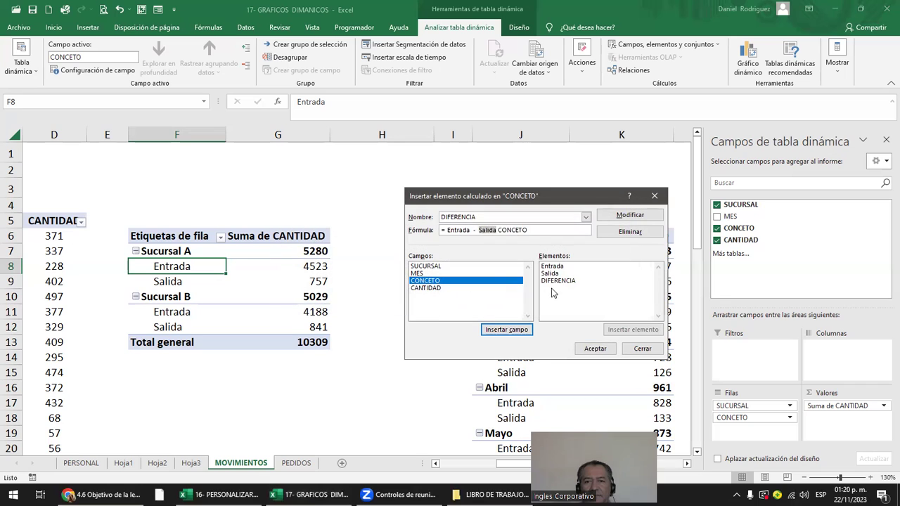
{"action": "left_click", "coordinate": [528, 230]}
{"action": "key", "text": "BackSpace"}
{"action": "key", "text": "BackSpace"}
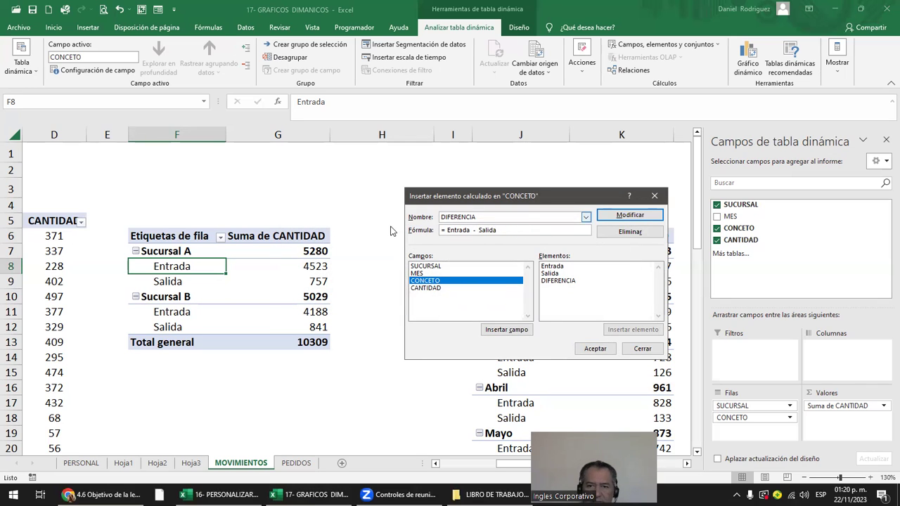
{"action": "left_click", "coordinate": [589, 349]}
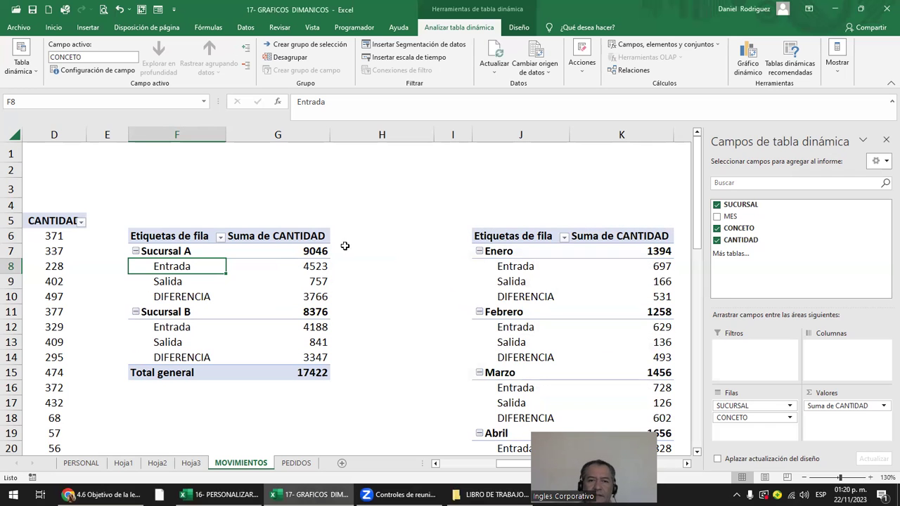
Step: Enter the heading CIERRE DE AÑO in cell M1 beside the pivot tables
{"action": "left_click", "coordinate": [381, 206]}
{"action": "key", "text": "Right"}
{"action": "key", "text": "Right"}
{"action": "key", "text": "Right"}
{"action": "key", "text": "Right"}
{"action": "key", "text": "Right"}
{"action": "key", "text": "Right"}
{"action": "key", "text": "Right"}
{"action": "key", "text": "Down"}
{"action": "key", "text": "Down"}
{"action": "key", "text": "Left"}
{"action": "key", "text": "Left"}
{"action": "key", "text": "Left"}
{"action": "key", "text": "Left"}
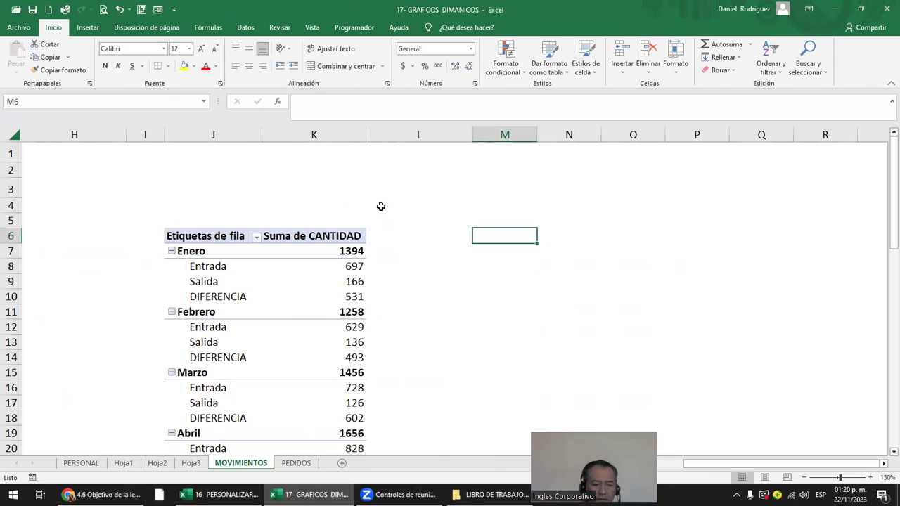
{"action": "key", "text": "Up"}
{"action": "key", "text": "Up"}
{"action": "key", "text": "Up"}
{"action": "key", "text": "Up"}
{"action": "key", "text": "Up"}
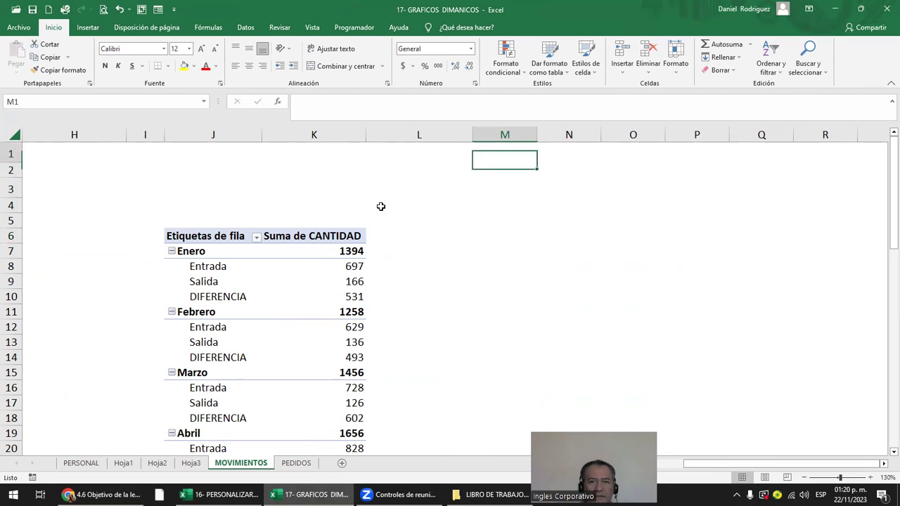
{"action": "type", "text": "CIERRE"}
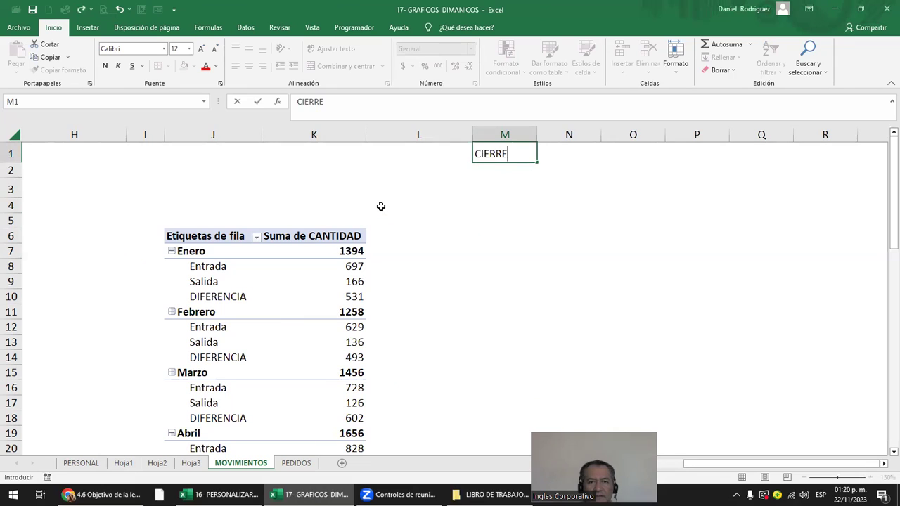
{"action": "type", "text": " DE AÑO"}
{"action": "key", "text": "Return"}
{"action": "key", "text": "Return"}
{"action": "key", "text": "Return"}
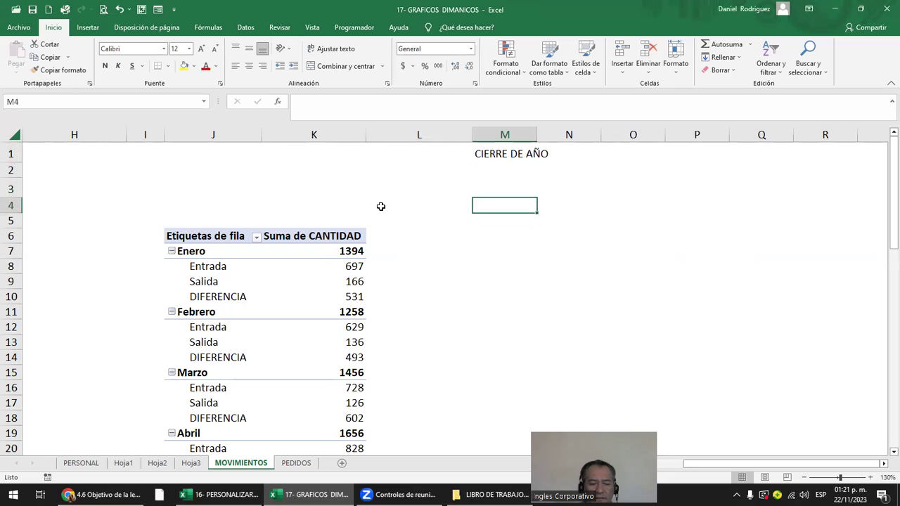
Step: Add the column headers SUCURSAL in M4 and CIERRE in N4
{"action": "type", "text": "EM"}
{"action": "key", "text": "BackSpace"}
{"action": "key", "text": "BackSpace"}
{"action": "type", "text": "S"}
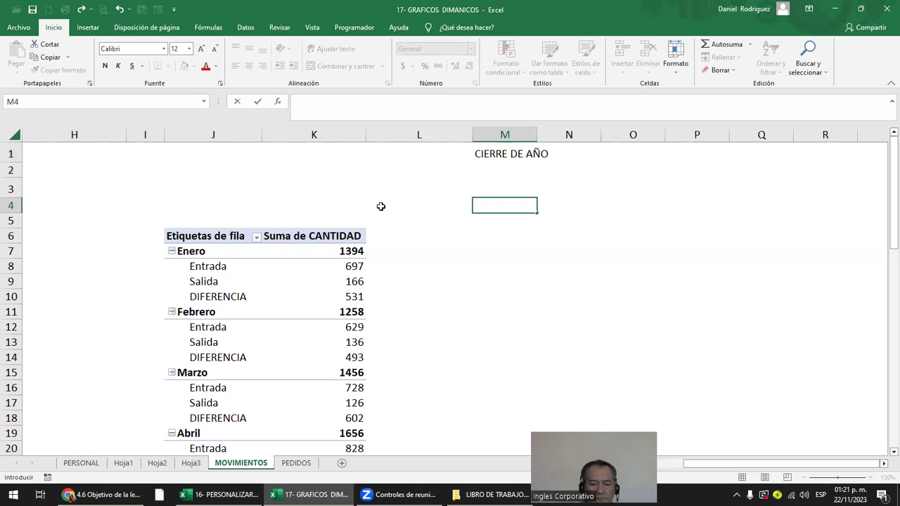
{"action": "type", "text": "SU"}
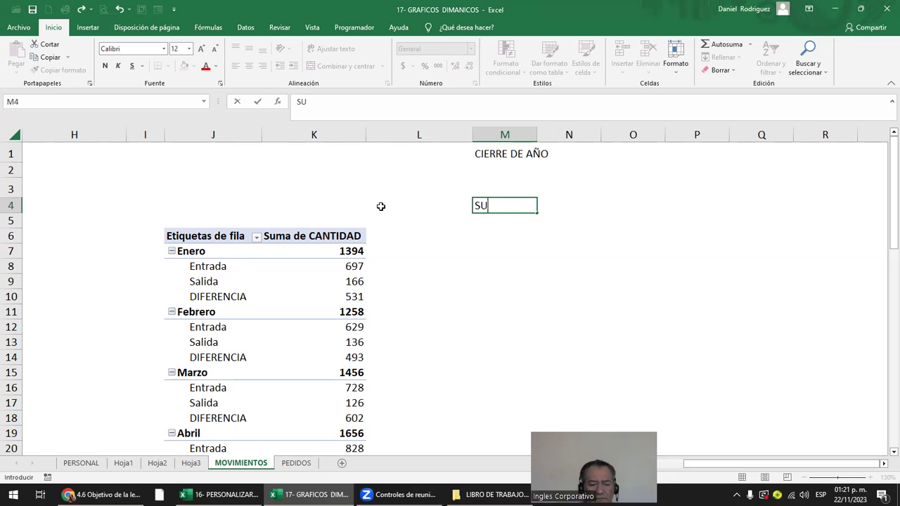
{"action": "type", "text": "CURSAL"}
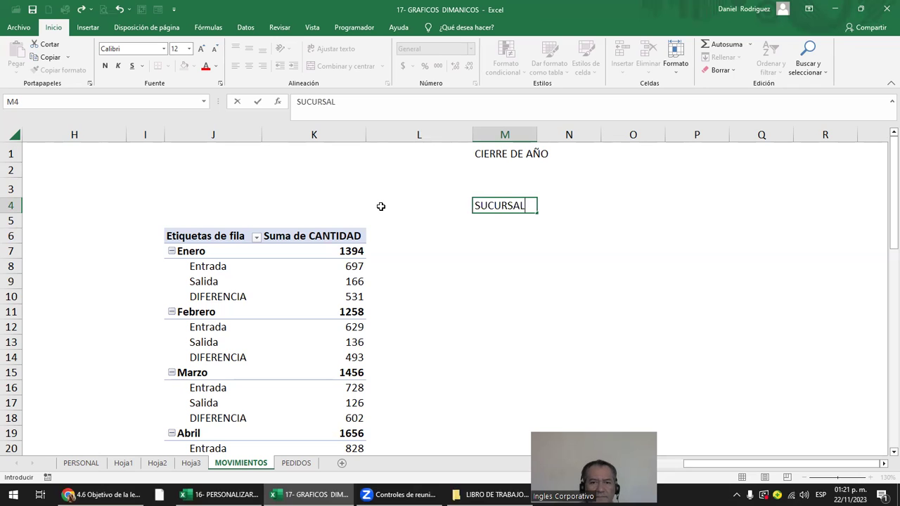
{"action": "key", "text": "Tab"}
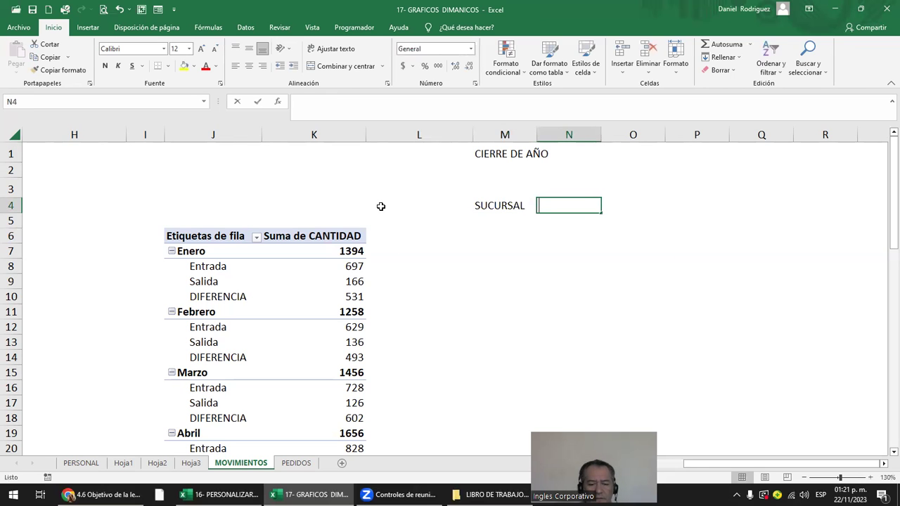
{"action": "type", "text": "CIERRE"}
{"action": "key", "text": "Return"}
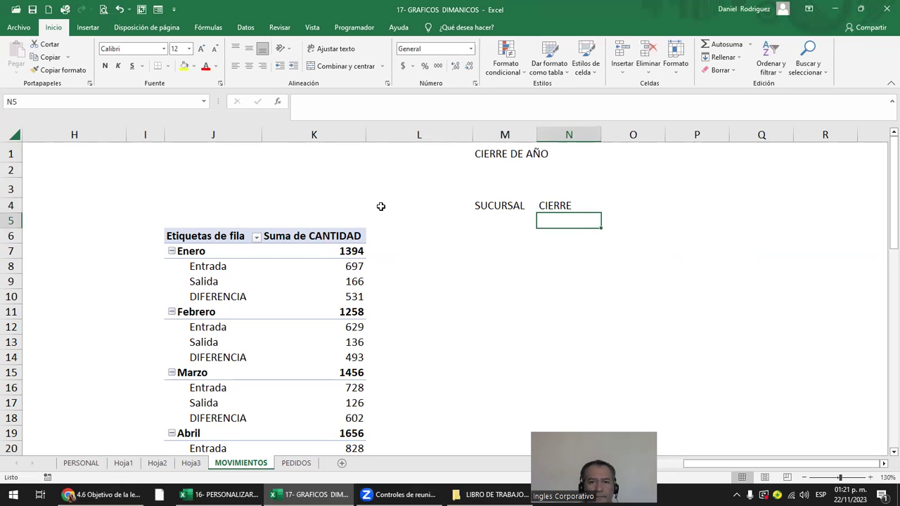
Step: List the branches ESCALON in M5 and CENRTRO in M6
{"action": "key", "text": "Left"}
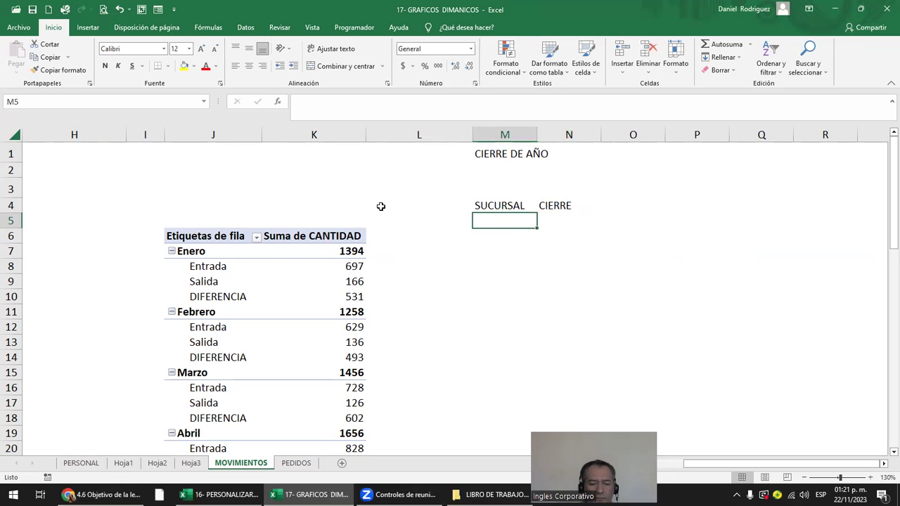
{"action": "type", "text": "ESCALON"}
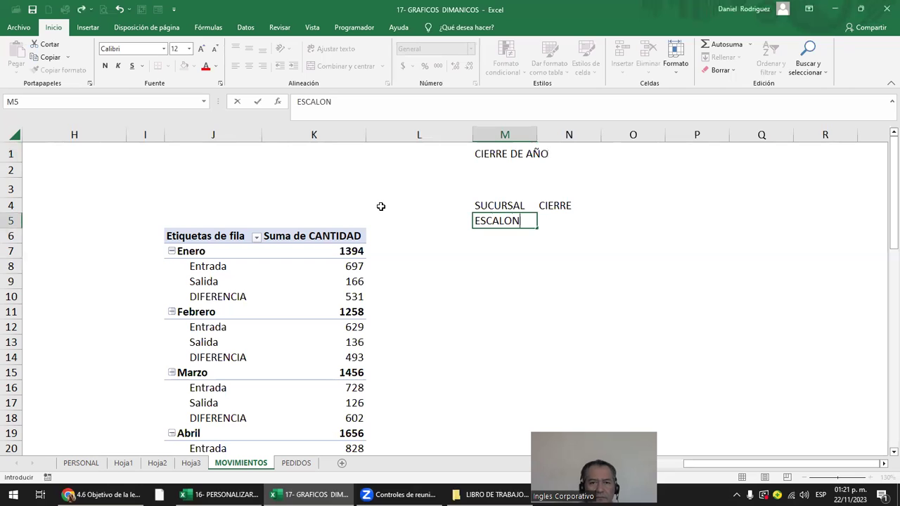
{"action": "key", "text": "Return"}
{"action": "type", "text": "CENR"}
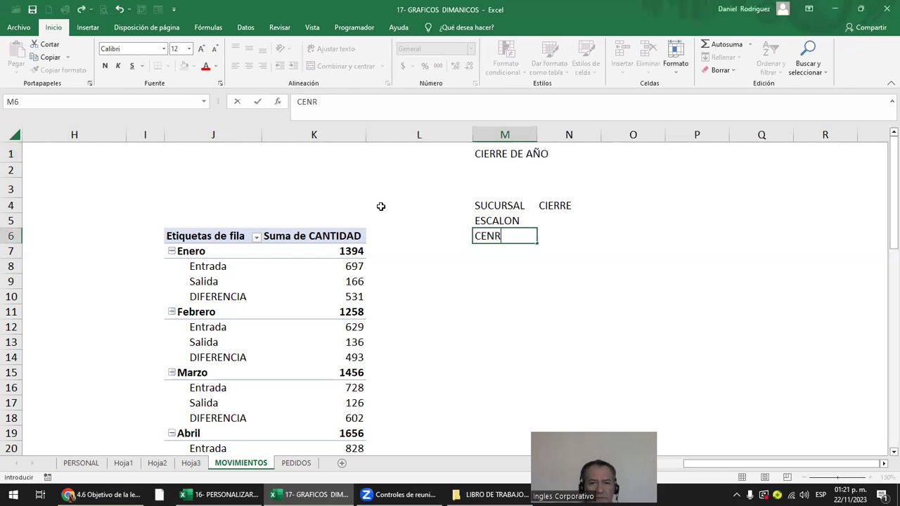
{"action": "key", "text": "BackSpace"}
{"action": "type", "text": "RI"}
{"action": "type", "text": "O"}
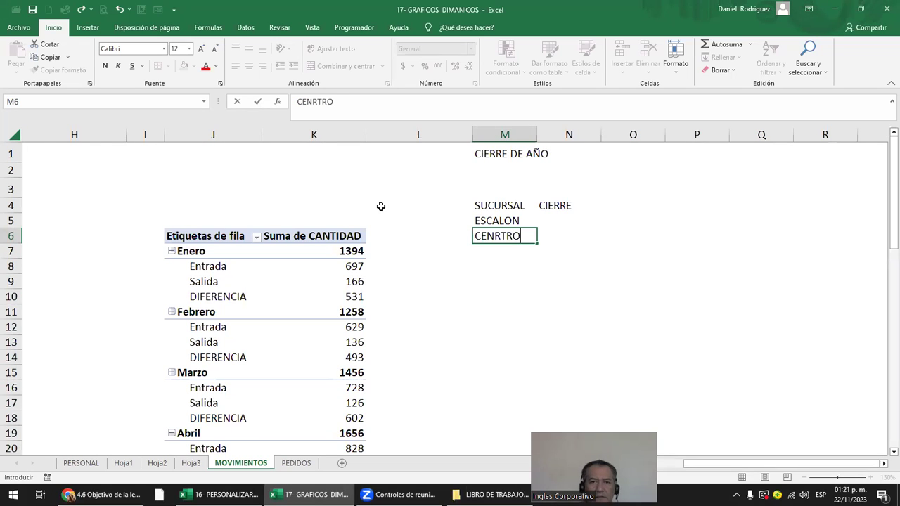
{"action": "key", "text": "Up"}
Step: Add the AÑO header in O4 and PERDIDA under CIERRE in N5
{"action": "key", "text": "Right"}
{"action": "key", "text": "Up"}
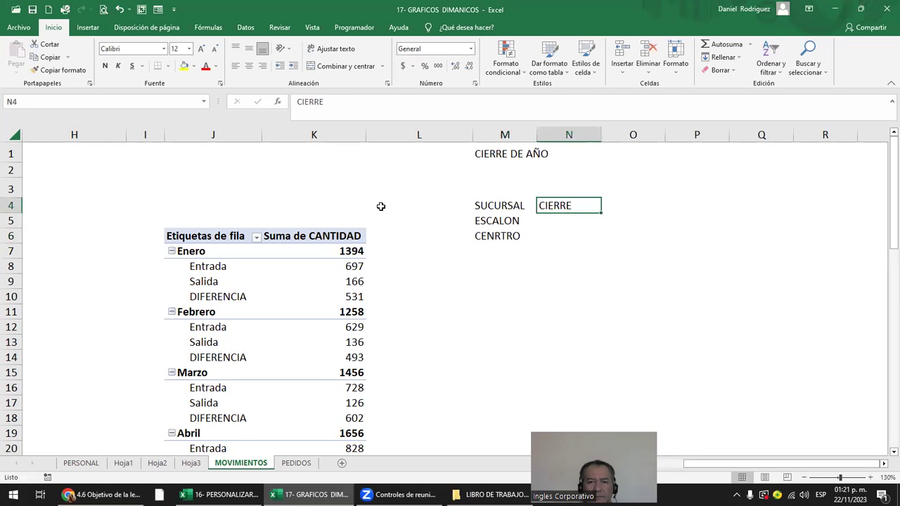
{"action": "key", "text": "Right"}
{"action": "type", "text": "AÑO"}
{"action": "key", "text": "Return"}
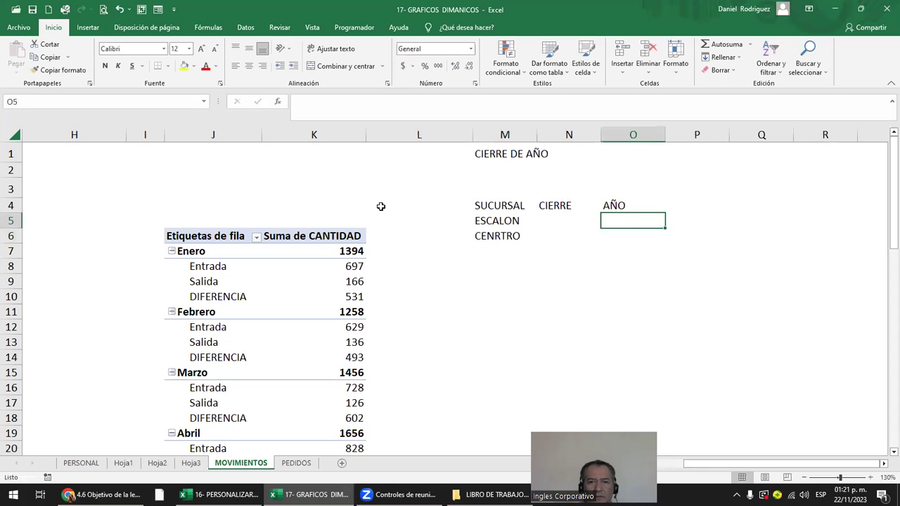
{"action": "key", "text": "Left"}
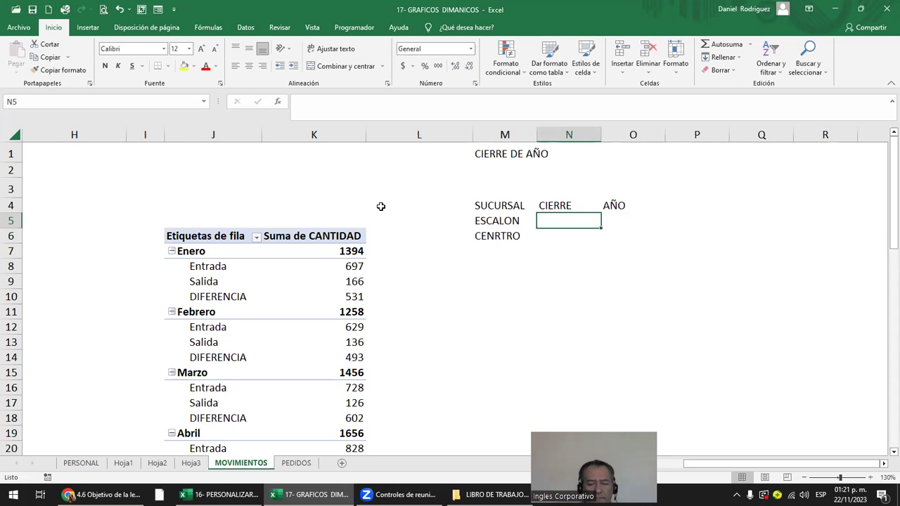
{"action": "type", "text": "PERDIDA"}
{"action": "key", "text": "Return"}
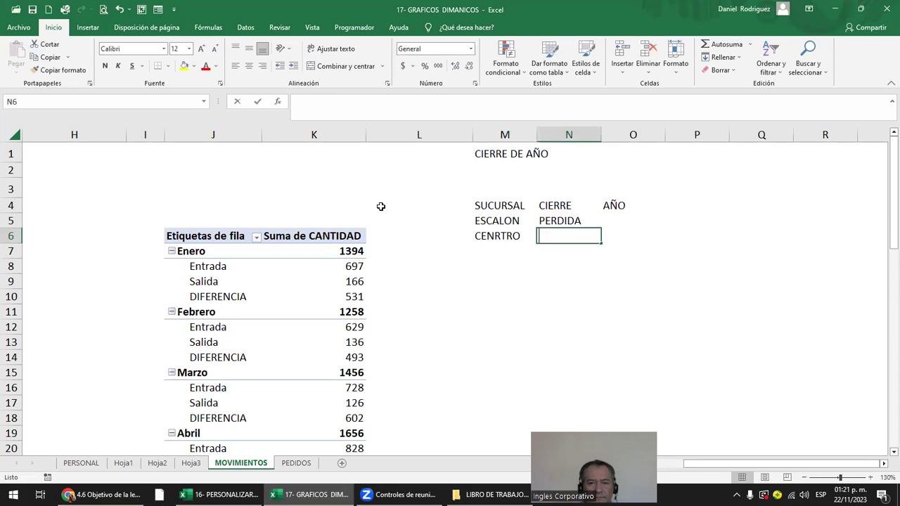
{"action": "type", "text": "GANANCI"}
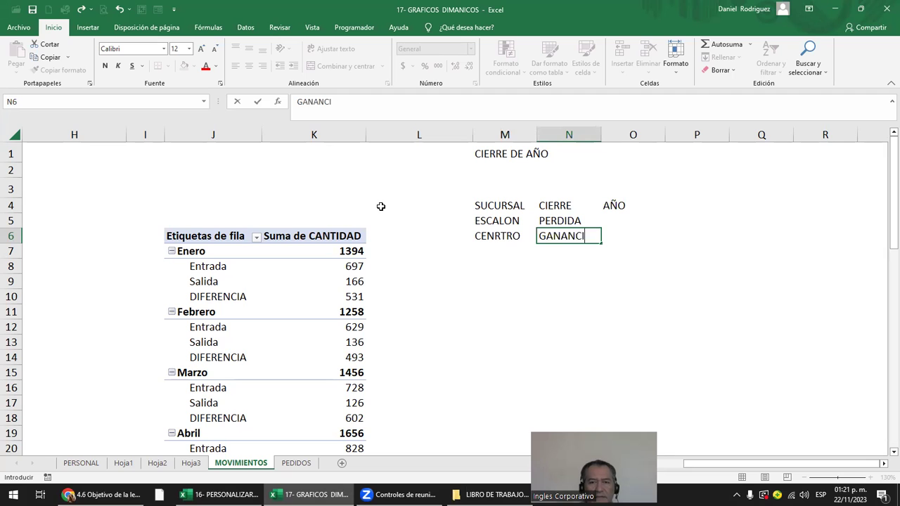
Step: Enter GANANCIA in N6, then copy the M5:N6 rows into M7:N8
{"action": "key", "text": "ctrl+Return"}
{"action": "key", "text": "Left"}
{"action": "key", "text": "Up"}
{"action": "key", "text": "Down"}
{"action": "key", "text": "Up"}
{"action": "key", "text": "shift+Down"}
{"action": "key", "text": "shift+Right"}
{"action": "key", "text": "ctrl+c"}
{"action": "key", "text": "Down"}
{"action": "key", "text": "Down"}
{"action": "key", "text": "shift+Right"}
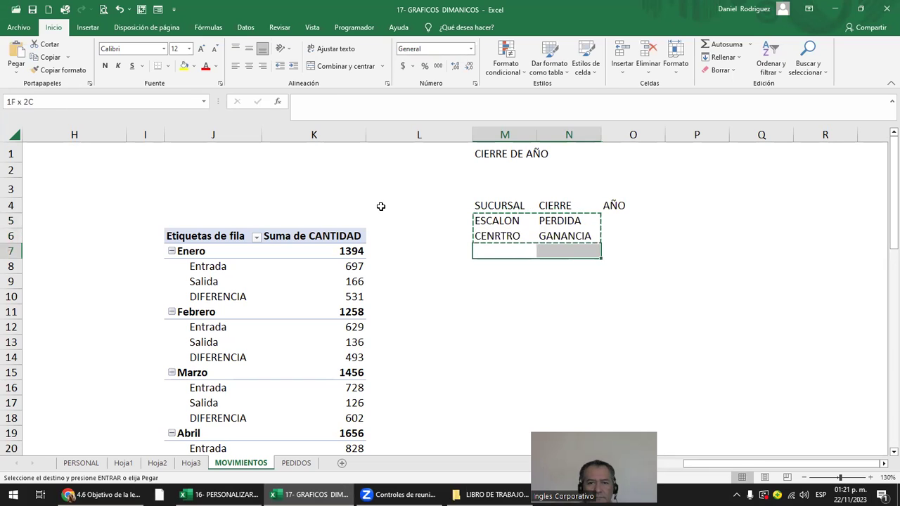
{"action": "key", "text": "shift+Down"}
{"action": "key", "text": "shift+Down"}
{"action": "key", "text": "ctrl+v"}
{"action": "key", "text": "Escape"}
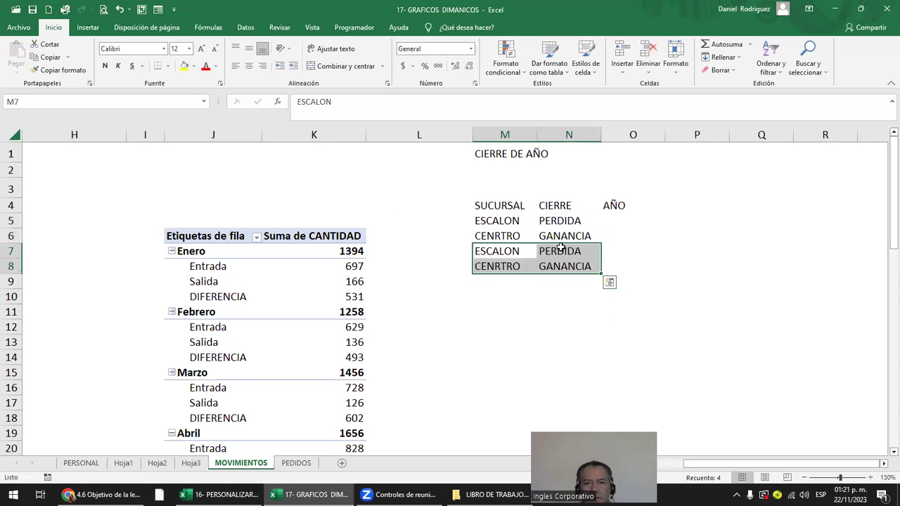
Step: Fill the AÑO column O5:O8 with 2021, 2022, 2023 and 2023
{"action": "left_click", "coordinate": [552, 222]}
{"action": "key", "text": "Right"}
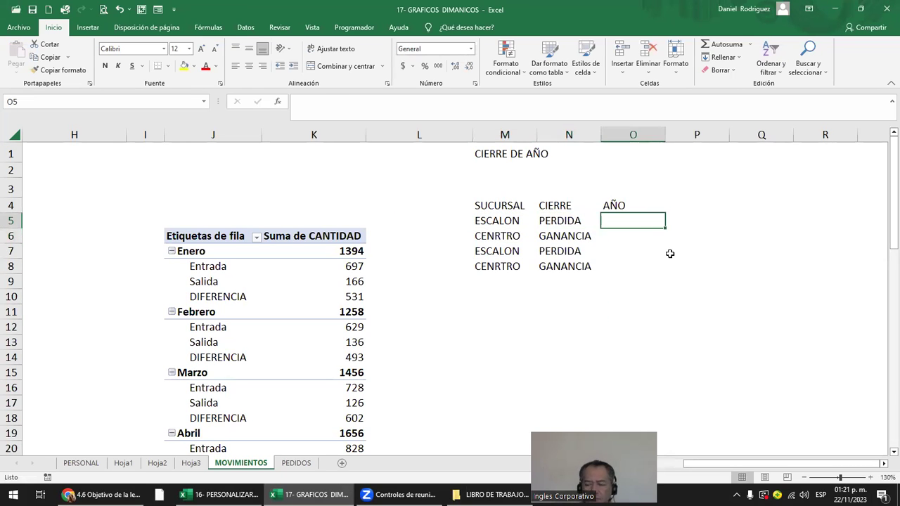
{"action": "type", "text": "202"}
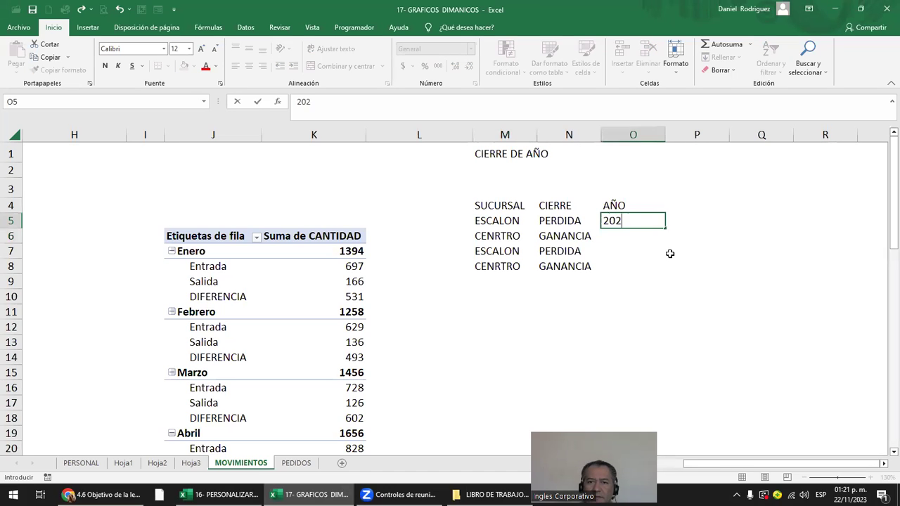
{"action": "type", "text": "1"}
{"action": "key", "text": "Return"}
{"action": "type", "text": "2022"}
{"action": "key", "text": "Return"}
{"action": "type", "text": "20"}
{"action": "key", "text": "BackSpace"}
{"action": "type", "text": "3"}
{"action": "key", "text": "Return"}
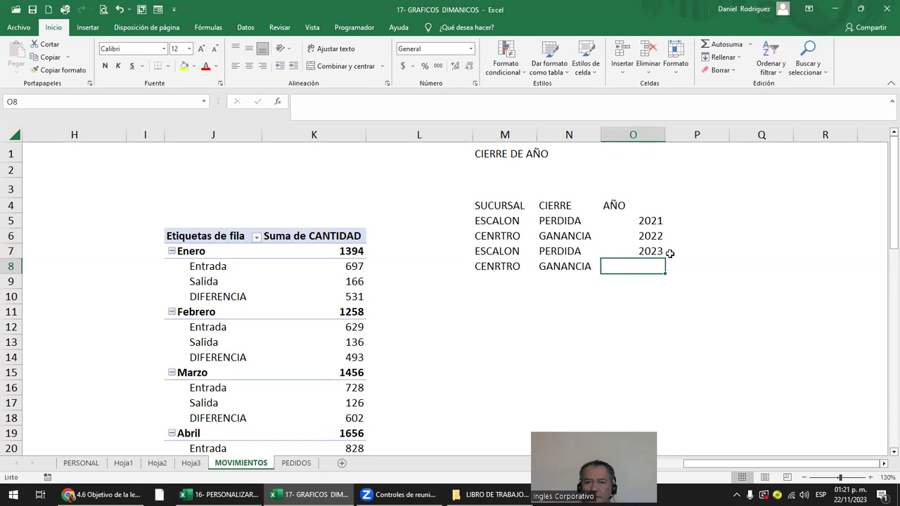
{"action": "type", "text": "202"}
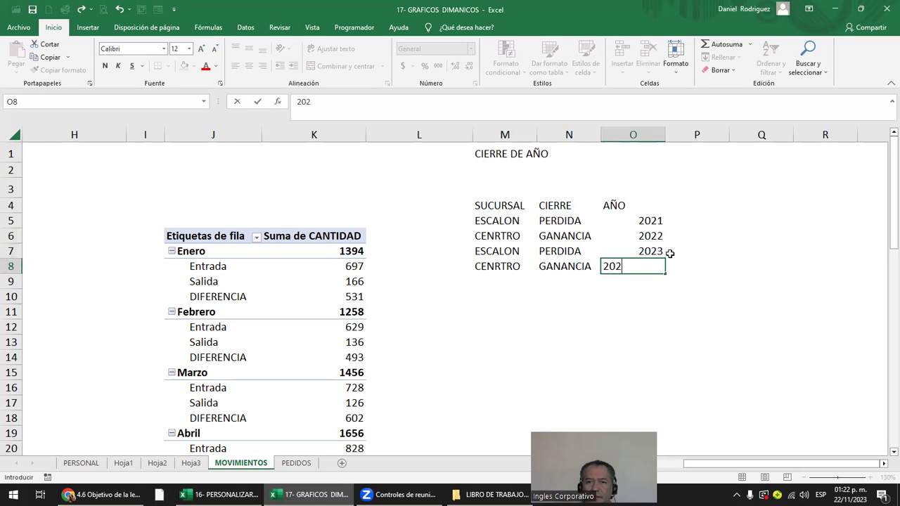
{"action": "key", "text": "Return"}
{"action": "key", "text": "Up"}
{"action": "key", "text": "Up"}
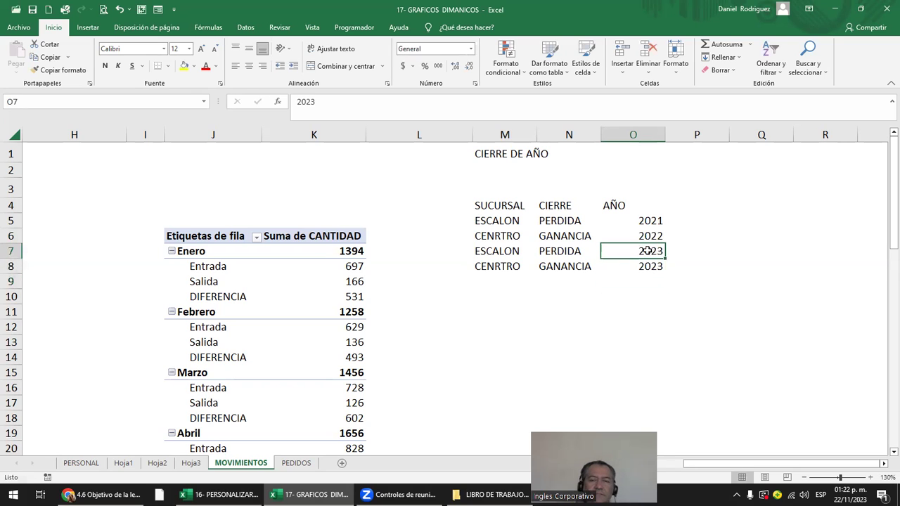
{"action": "left_click_drag", "start_coordinate": [489, 206], "coordinate": [621, 205]}
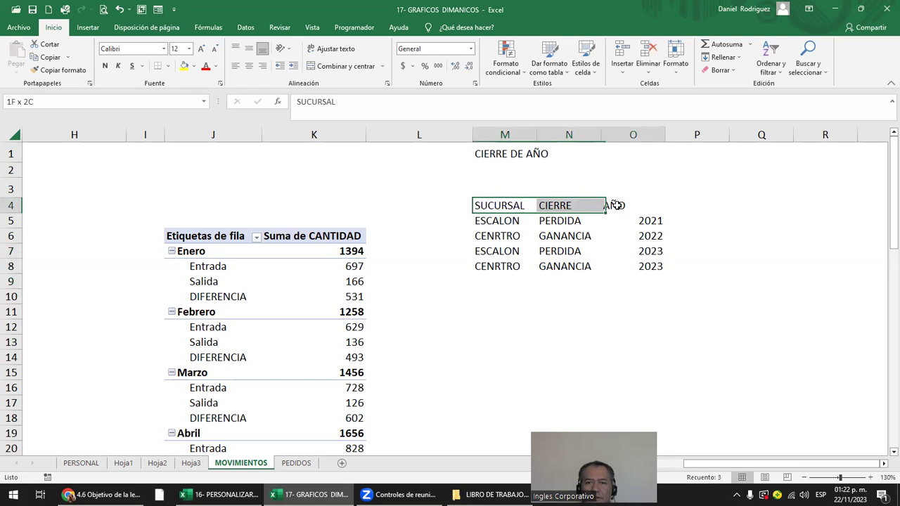
Step: Insert a pivot table from the CIERRE DE AÑO range, placed on this sheet at Q6
{"action": "left_click", "coordinate": [573, 219]}
{"action": "left_click", "coordinate": [562, 236]}
{"action": "left_click", "coordinate": [562, 251]}
{"action": "left_click", "coordinate": [565, 264]}
{"action": "left_click", "coordinate": [505, 200]}
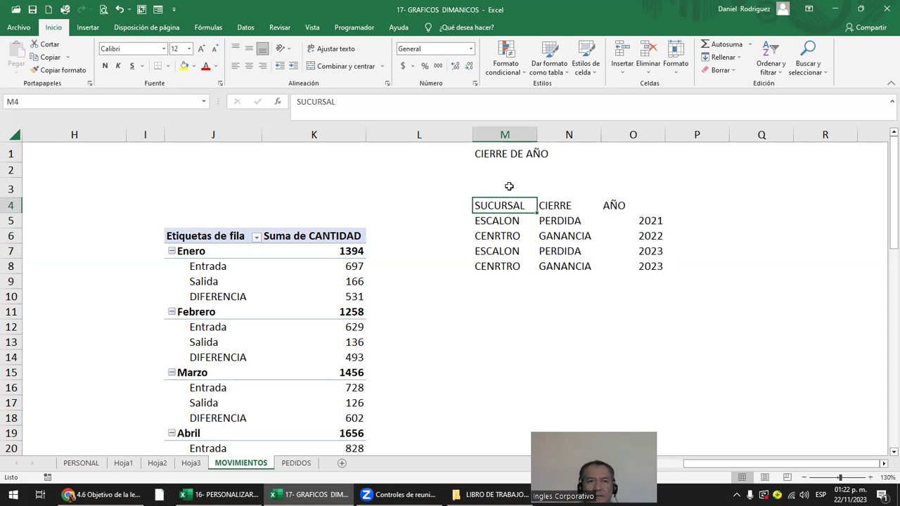
{"action": "left_click", "coordinate": [87, 27]}
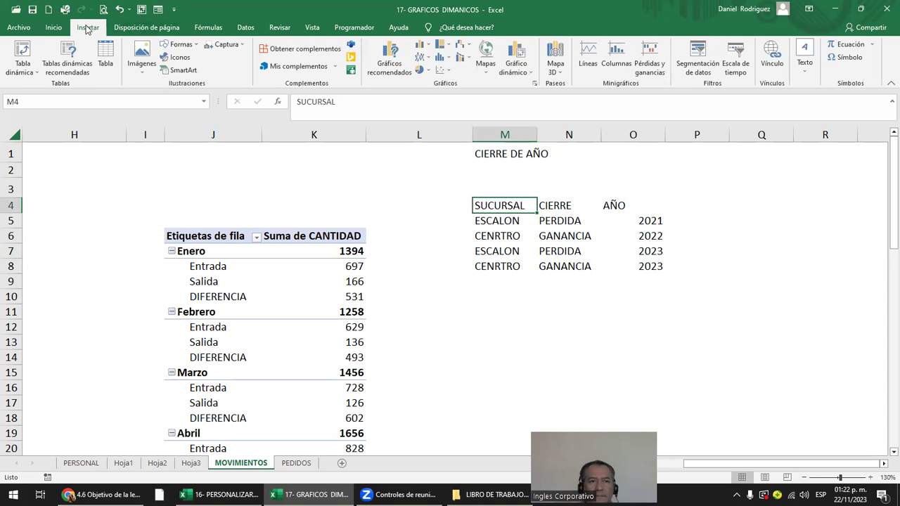
{"action": "left_click", "coordinate": [28, 68]}
{"action": "left_click", "coordinate": [32, 85]}
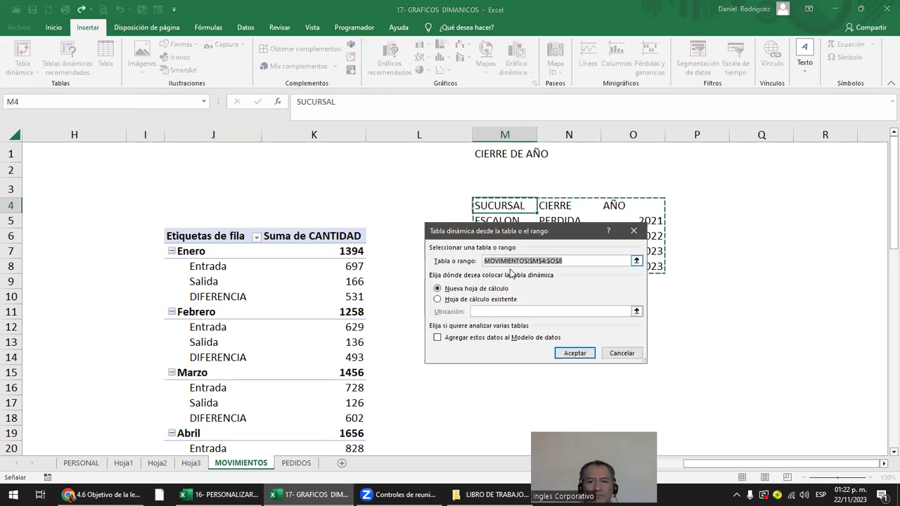
{"action": "left_click", "coordinate": [464, 300]}
{"action": "left_click", "coordinate": [743, 236]}
{"action": "left_click", "coordinate": [575, 353]}
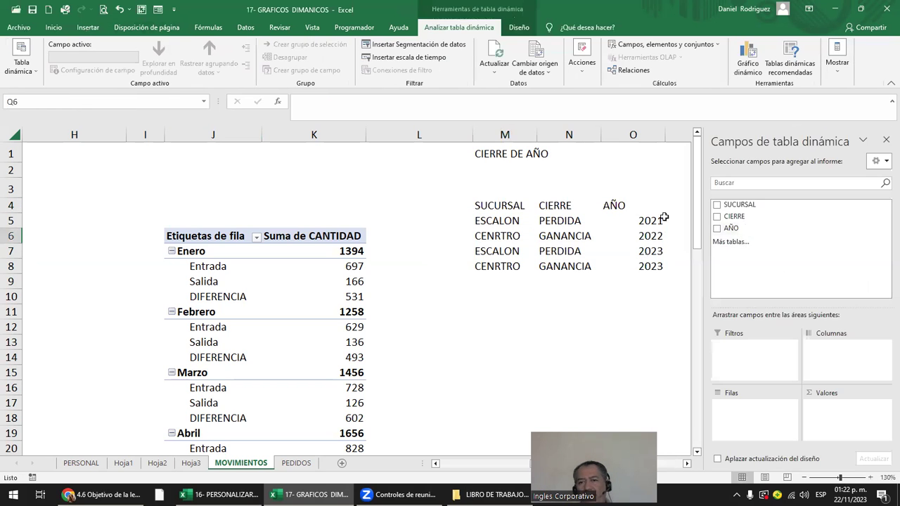
Step: Bring the new empty pivot table into view and select it
{"action": "left_click", "coordinate": [648, 175]}
{"action": "key", "text": "Right"}
{"action": "key", "text": "Right"}
{"action": "key", "text": "Right"}
{"action": "key", "text": "Right"}
{"action": "key", "text": "Right"}
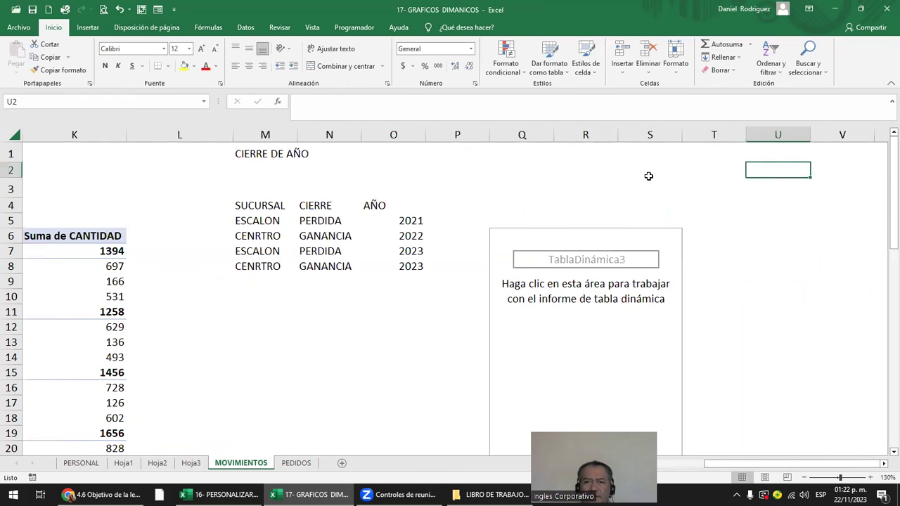
{"action": "key", "text": "Right"}
{"action": "left_click", "coordinate": [522, 239]}
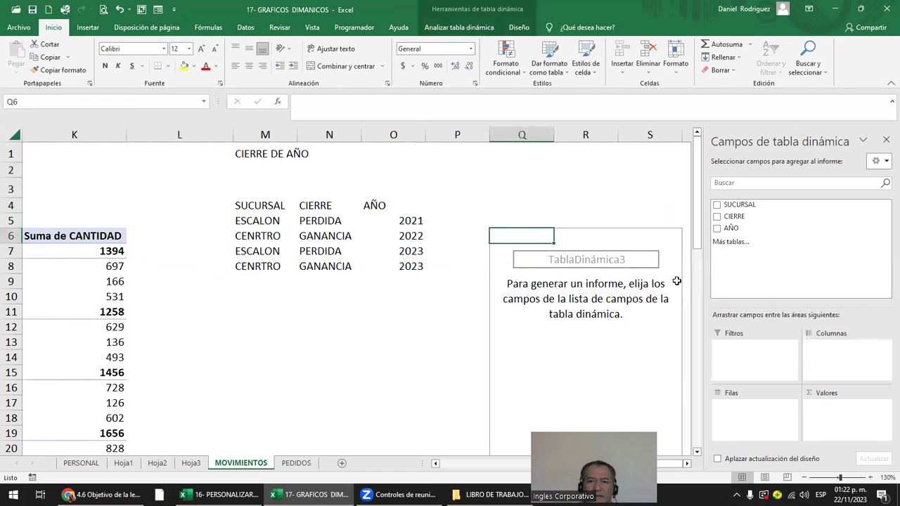
Step: Put SUCURSAL in Filas and AÑO in Valores as Recuento: CENRTRO 2, ESCALON 2, total 4
{"action": "left_click_drag", "start_coordinate": [735, 209], "coordinate": [738, 414]}
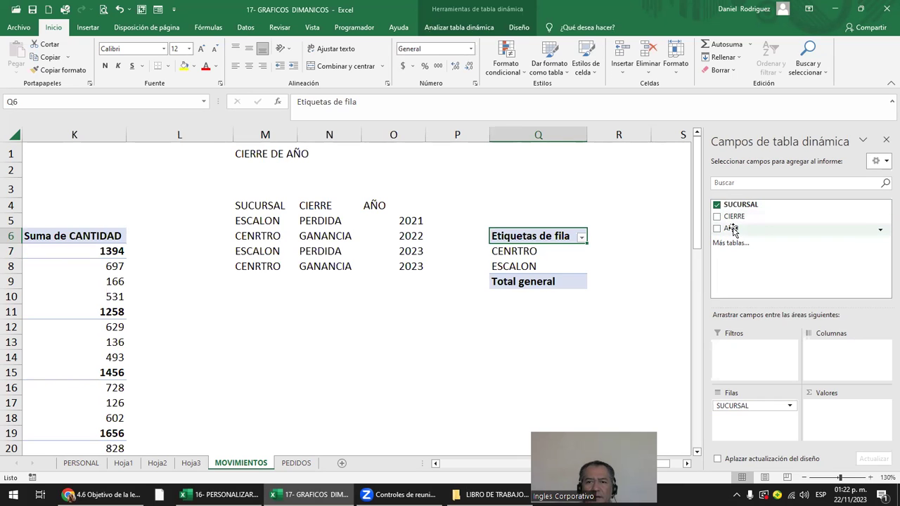
{"action": "left_click_drag", "start_coordinate": [732, 230], "coordinate": [840, 422]}
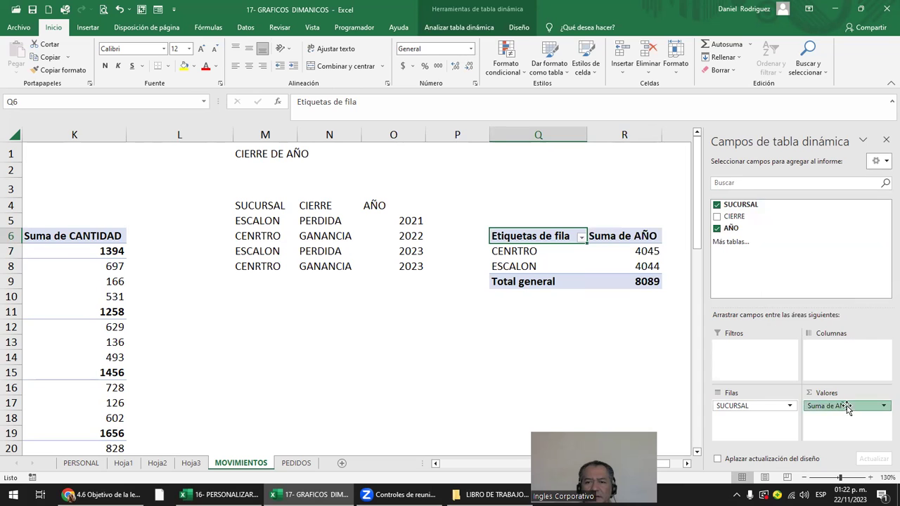
{"action": "left_click", "coordinate": [847, 405]}
{"action": "left_click", "coordinate": [816, 393]}
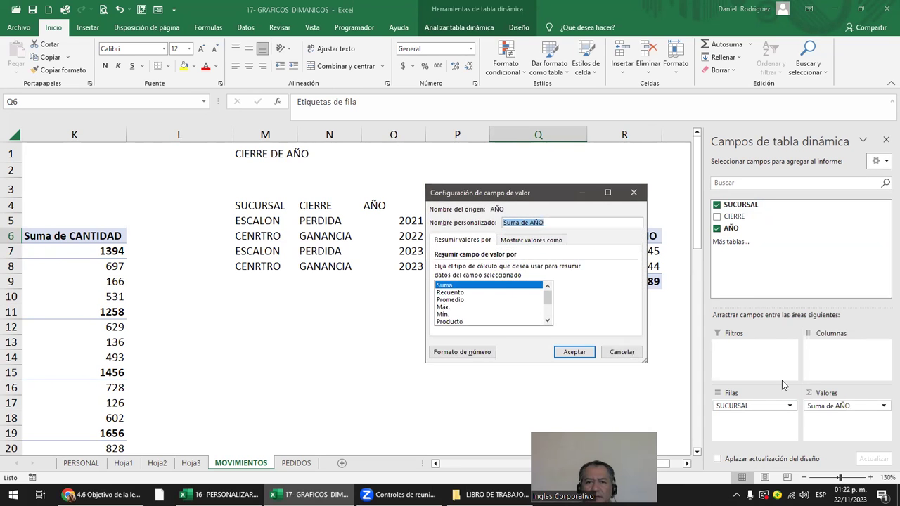
{"action": "left_click", "coordinate": [458, 293]}
{"action": "left_click", "coordinate": [572, 349]}
{"action": "left_click", "coordinate": [623, 345]}
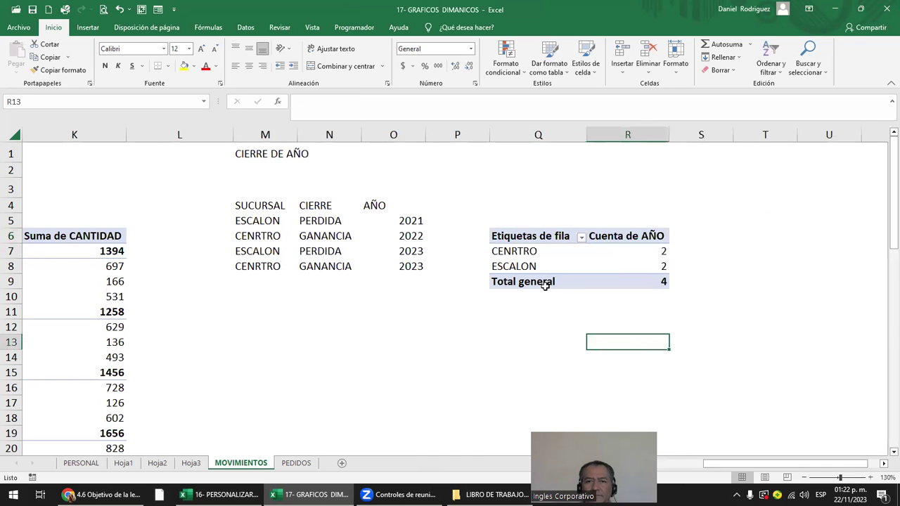
{"action": "left_click", "coordinate": [288, 235]}
Step: Correct M6 to CENTRO and copy it over the misspelled entry in M8
{"action": "key", "text": "F2"}
{"action": "key", "text": "BackSpace"}
{"action": "key", "text": "BackSpace"}
{"action": "key", "text": "BackSpace"}
{"action": "type", "text": "TRO"}
{"action": "key", "text": "Return"}
{"action": "key", "text": "Up"}
{"action": "key", "text": "ctrl+c"}
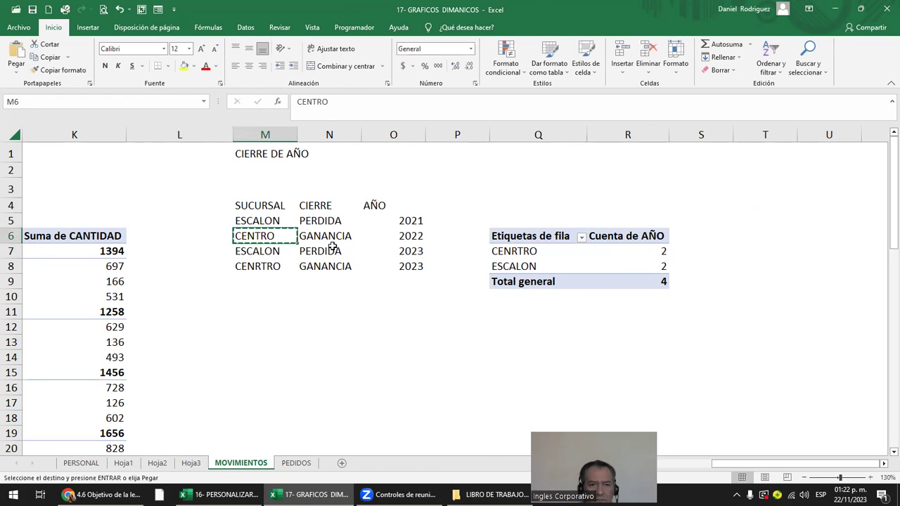
{"action": "key", "text": "Down"}
{"action": "key", "text": "Down"}
{"action": "key", "text": "Return"}
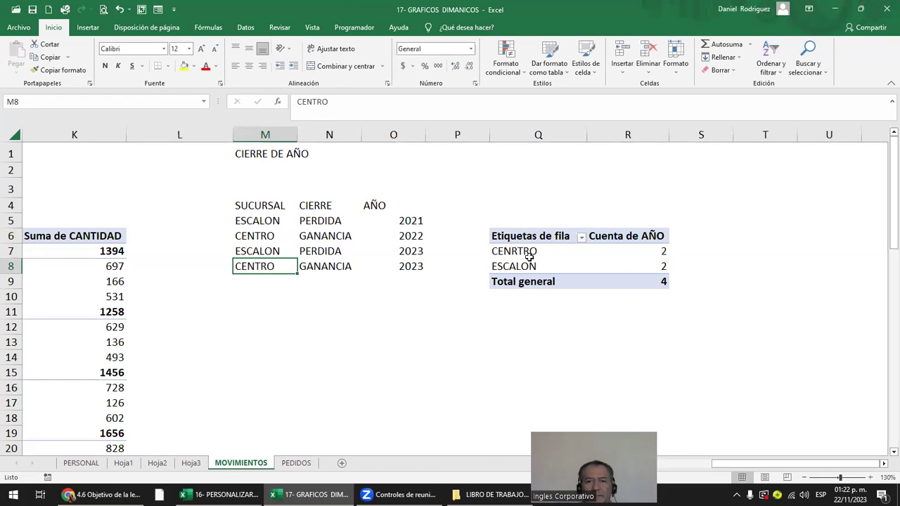
Step: Rename the AÑO column header in O4 to VENTAS
{"action": "left_click", "coordinate": [529, 256]}
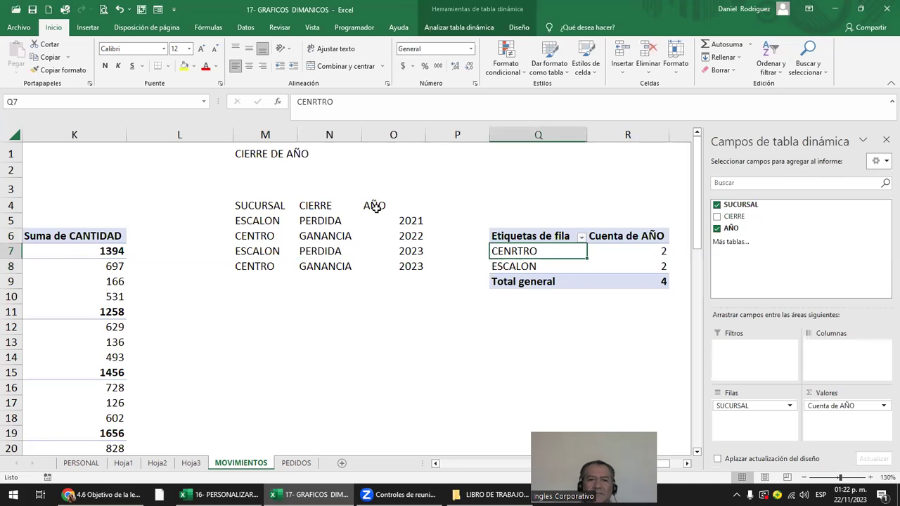
{"action": "left_click", "coordinate": [376, 206]}
{"action": "mouse_move", "coordinate": [609, 249]}
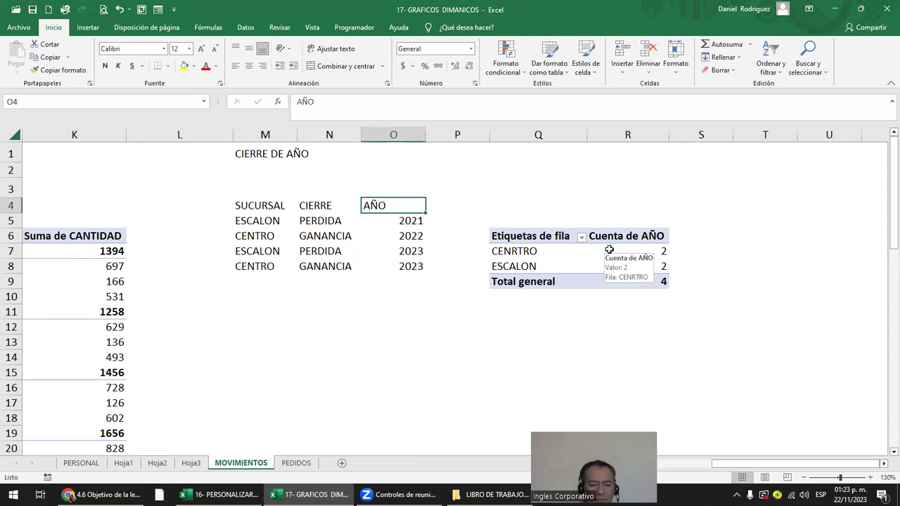
{"action": "type", "text": "VENTAS"}
{"action": "key", "text": "Return"}
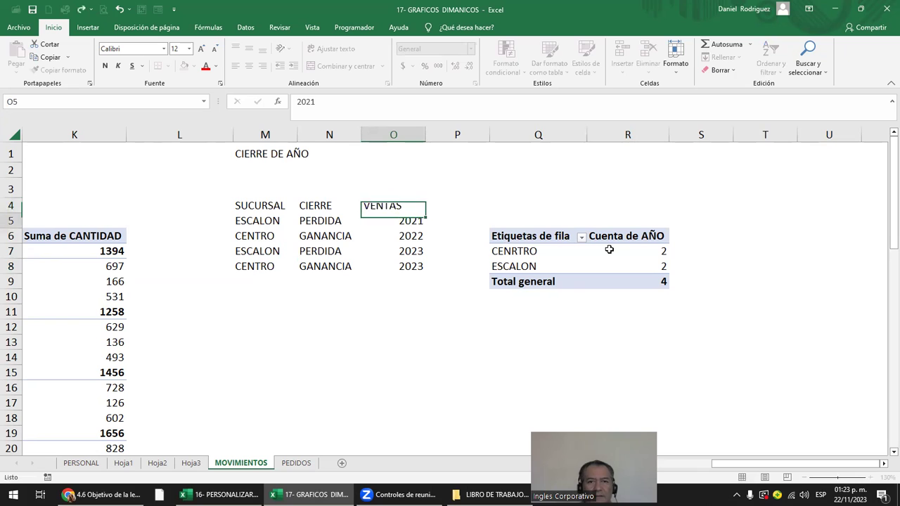
Step: Enter the sales values 15000, 16000, 17000 and 18000 in O5:O8
{"action": "type", "text": "15000"}
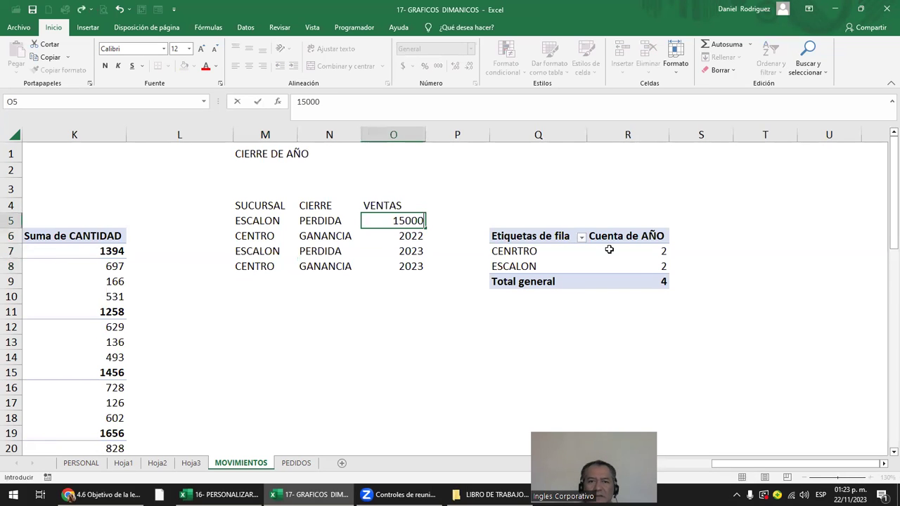
{"action": "key", "text": "Return"}
{"action": "type", "text": "150"}
{"action": "key", "text": "BackSpace"}
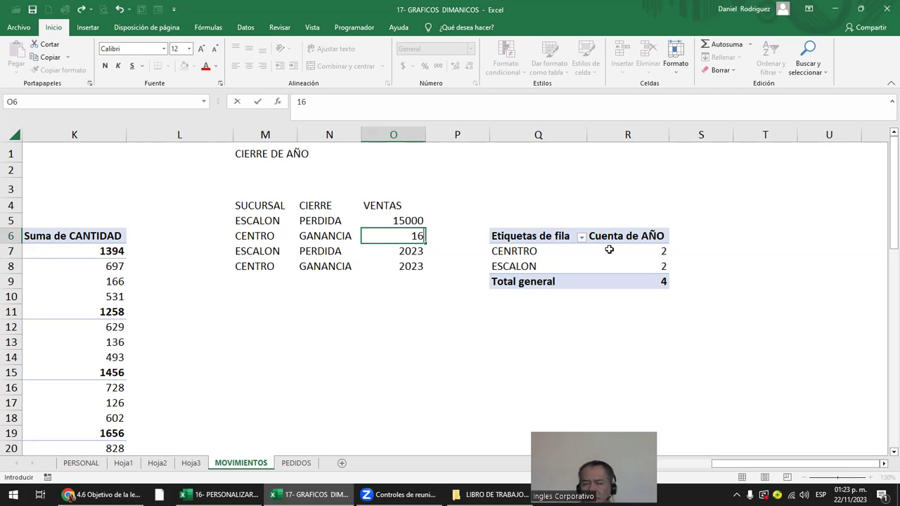
{"action": "type", "text": "000"}
{"action": "key", "text": "Return"}
{"action": "type", "text": "17000"}
{"action": "key", "text": "Return"}
{"action": "type", "text": "1800"}
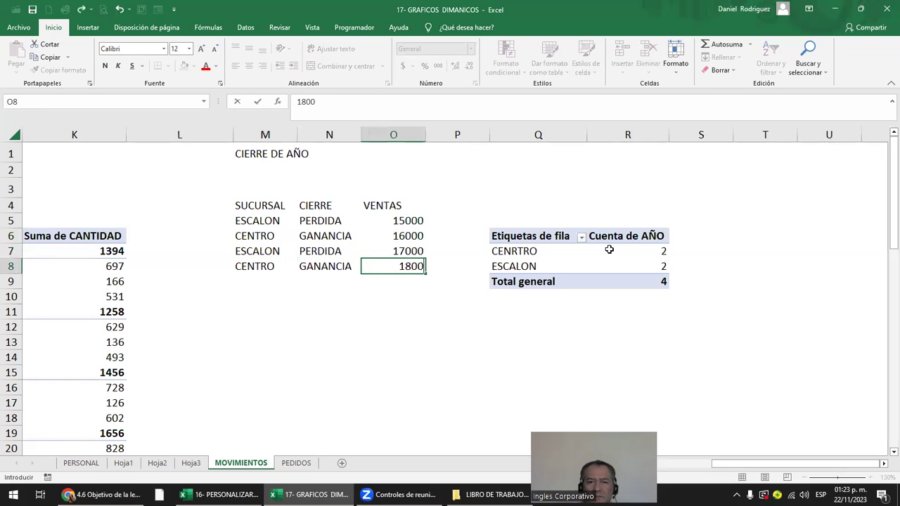
{"action": "type", "text": "0"}
{"action": "key", "text": "Return"}
{"action": "left_click", "coordinate": [617, 240]}
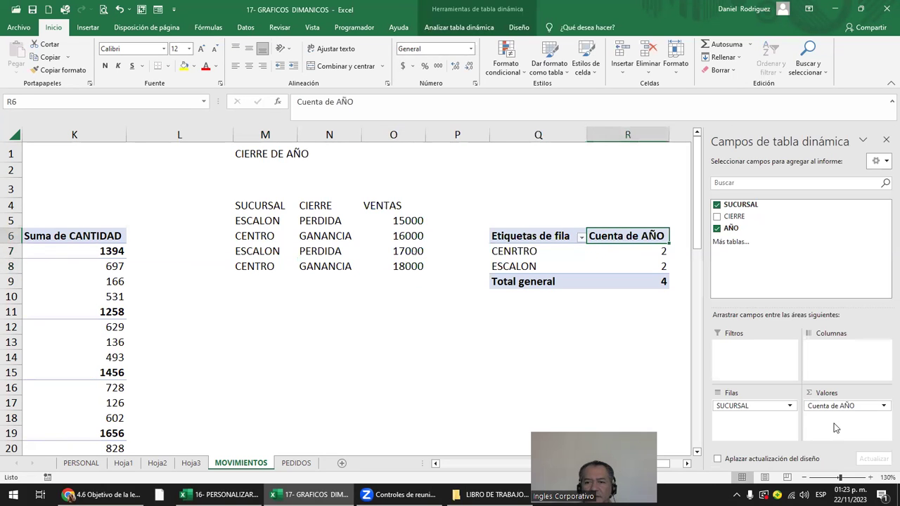
Step: Replace the Cuenta de AÑO count with a sum of VENTAS after refreshing the pivot
{"action": "left_click_drag", "start_coordinate": [830, 406], "coordinate": [594, 370]}
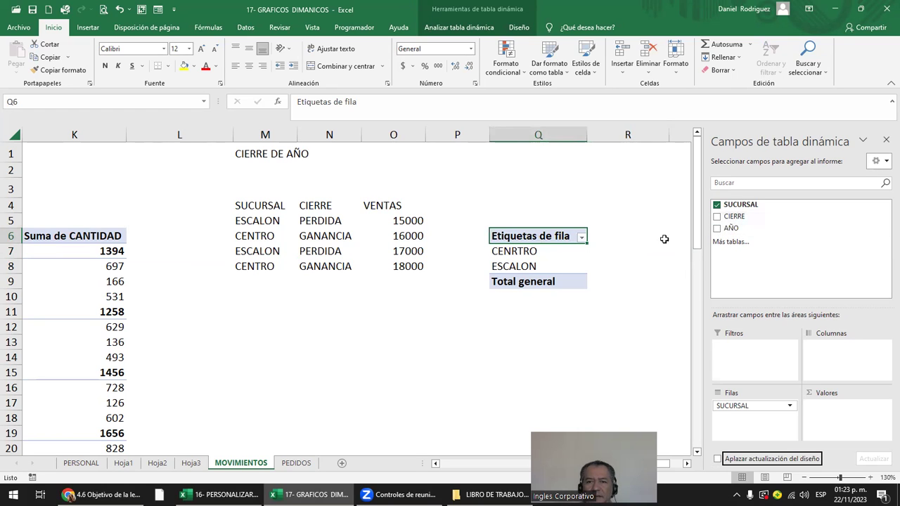
{"action": "right_click", "coordinate": [516, 233]}
{"action": "left_click", "coordinate": [563, 284]}
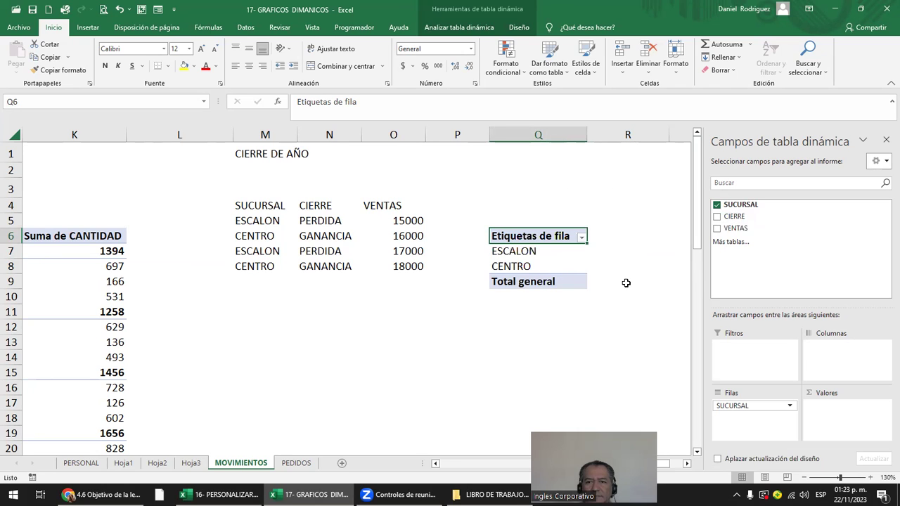
{"action": "left_click_drag", "start_coordinate": [736, 227], "coordinate": [830, 417]}
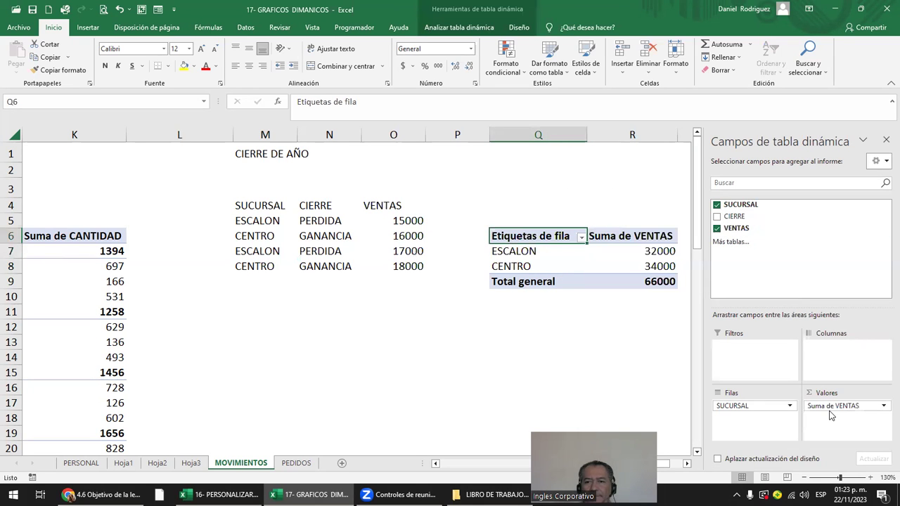
{"action": "left_click", "coordinate": [605, 310]}
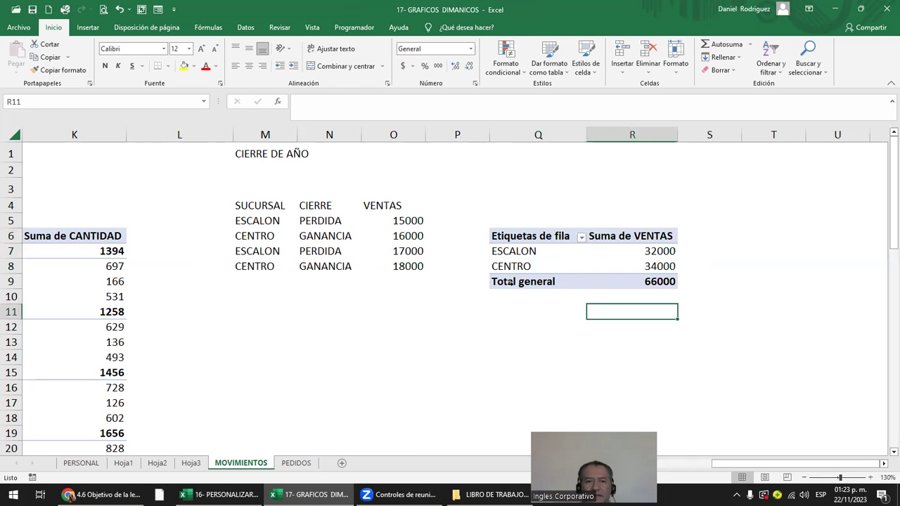
Step: Add CIERRE to the pivot rows so each branch splits into PERDIDA and GANANCIA
{"action": "left_click", "coordinate": [507, 242]}
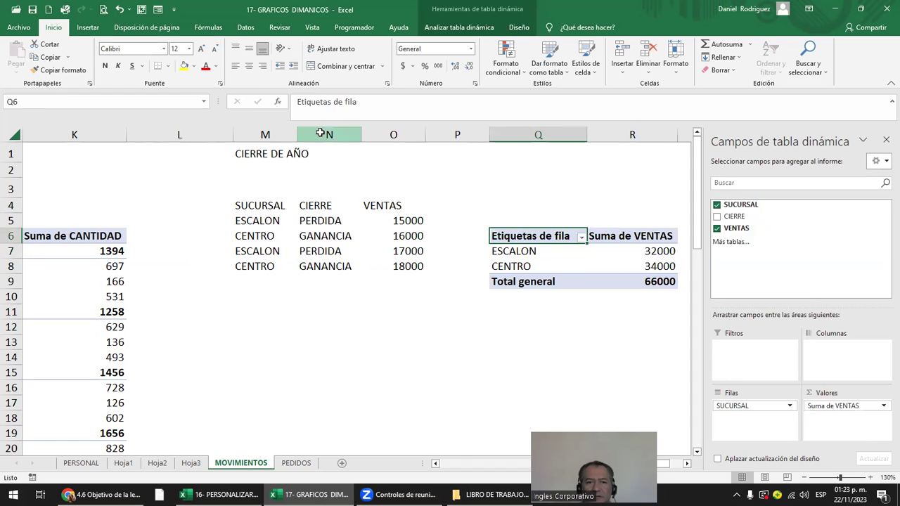
{"action": "left_click", "coordinate": [323, 131]}
{"action": "left_click", "coordinate": [532, 241]}
{"action": "left_click_drag", "start_coordinate": [733, 216], "coordinate": [763, 430]}
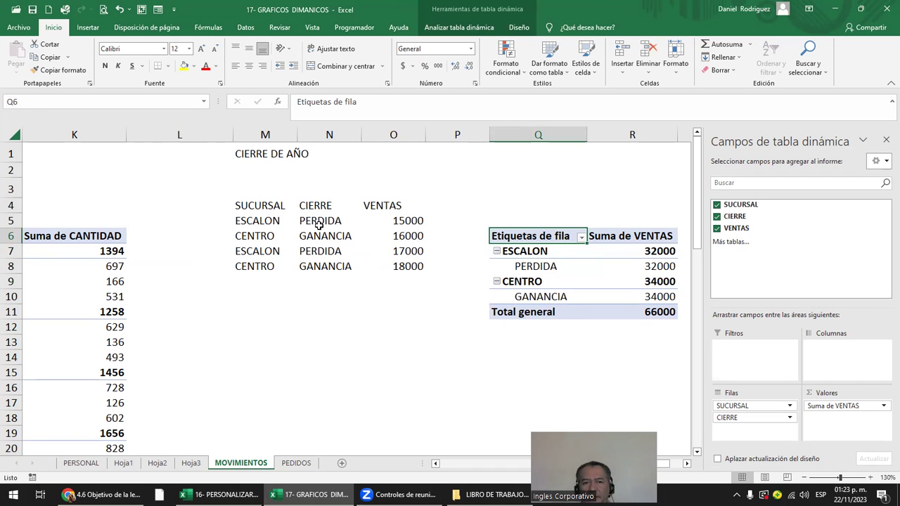
{"action": "left_click_drag", "start_coordinate": [260, 220], "coordinate": [406, 220]}
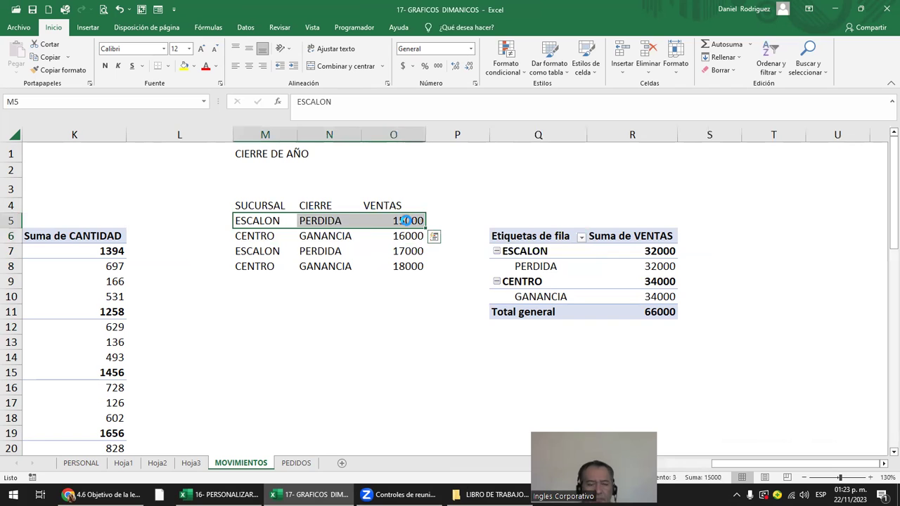
Step: Copy the ESCALON PERDIDA 15000 record into row 9 and change it to GANANCIA
{"action": "key", "text": "ctrl+c"}
{"action": "key", "text": "Down"}
{"action": "key", "text": "Down"}
{"action": "key", "text": "Down"}
{"action": "key", "text": "Return"}
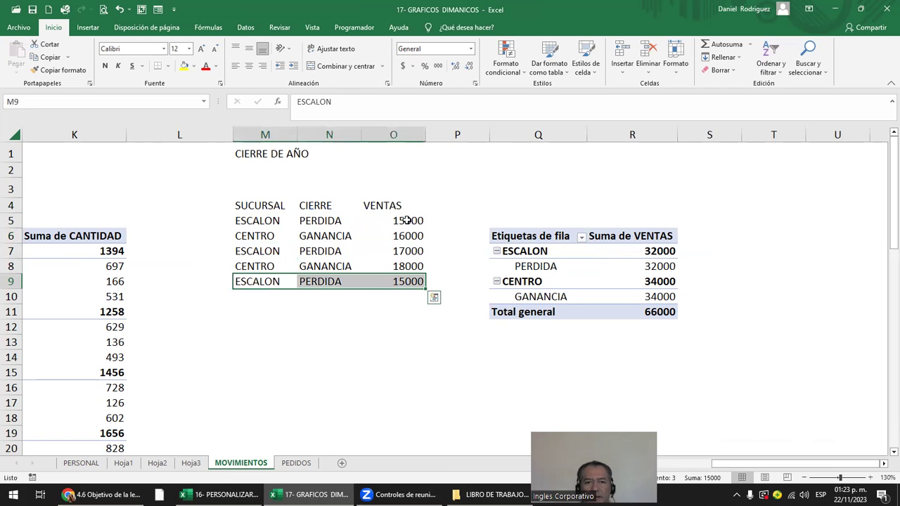
{"action": "key", "text": "Right"}
{"action": "type", "text": "G"}
{"action": "key", "text": "Return"}
Step: Copy the CENTRO GANANCIA 16000 record into row 10 and change it to PERDIDA
{"action": "key", "text": "Up"}
{"action": "key", "text": "Up"}
{"action": "key", "text": "Up"}
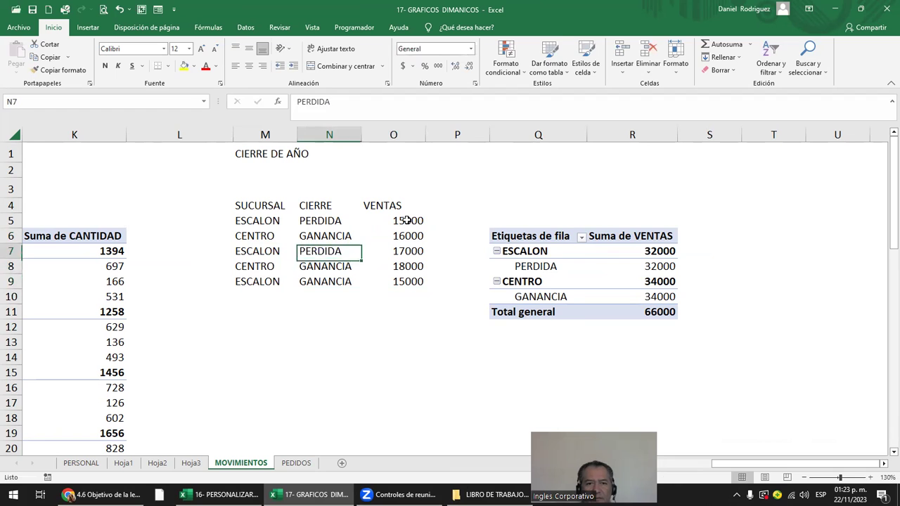
{"action": "key", "text": "Left"}
{"action": "key", "text": "Up"}
{"action": "key", "text": "shift+Right"}
{"action": "key", "text": "shift+Right"}
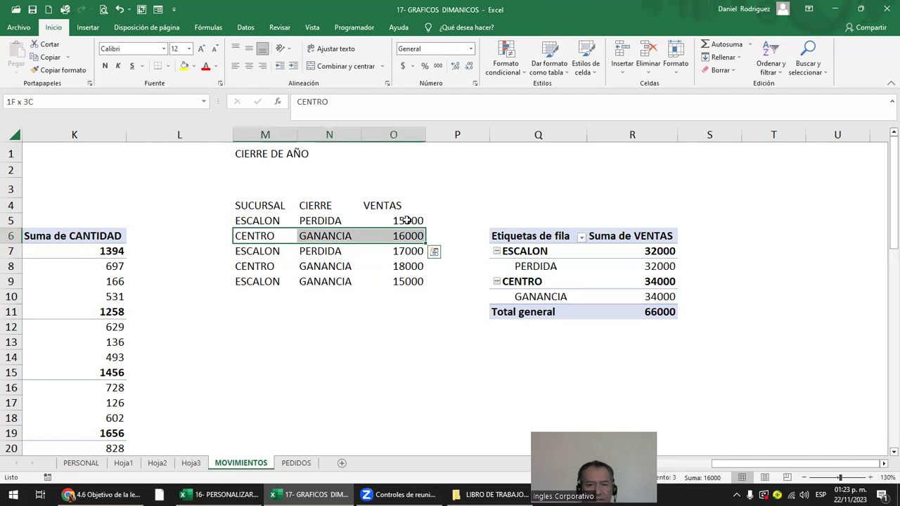
{"action": "key", "text": "ctrl+c"}
{"action": "key", "text": "Down"}
{"action": "key", "text": "Down"}
{"action": "key", "text": "Down"}
{"action": "key", "text": "Down"}
{"action": "key", "text": "ctrl+v"}
{"action": "key", "text": "Right"}
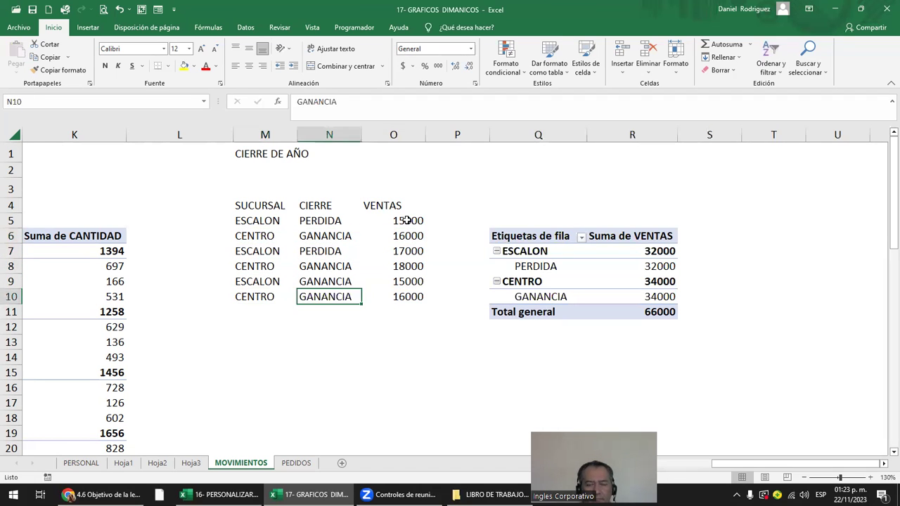
{"action": "type", "text": "P"}
{"action": "key", "text": "Return"}
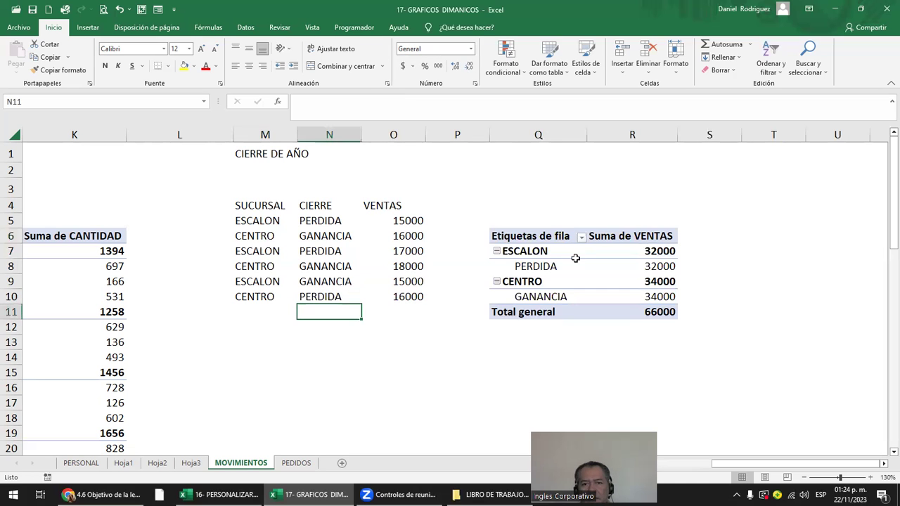
{"action": "left_click", "coordinate": [533, 238]}
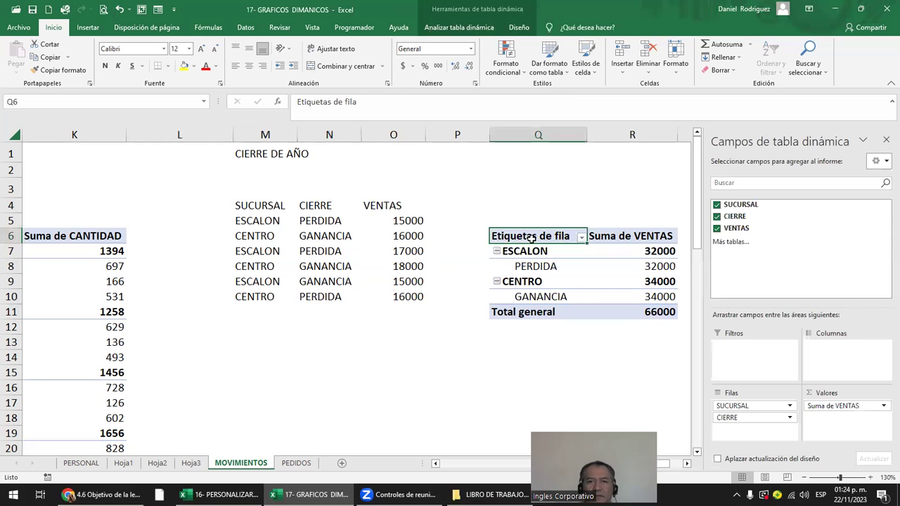
{"action": "left_click", "coordinate": [313, 209]}
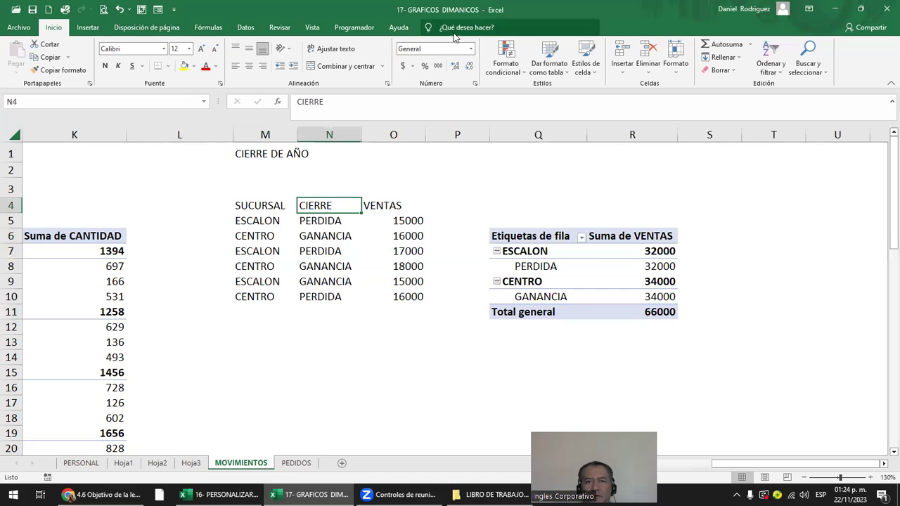
{"action": "left_click", "coordinate": [536, 234]}
Step: Extend the pivot table's data source to M4:O10 to include the new rows
{"action": "left_click", "coordinate": [468, 29]}
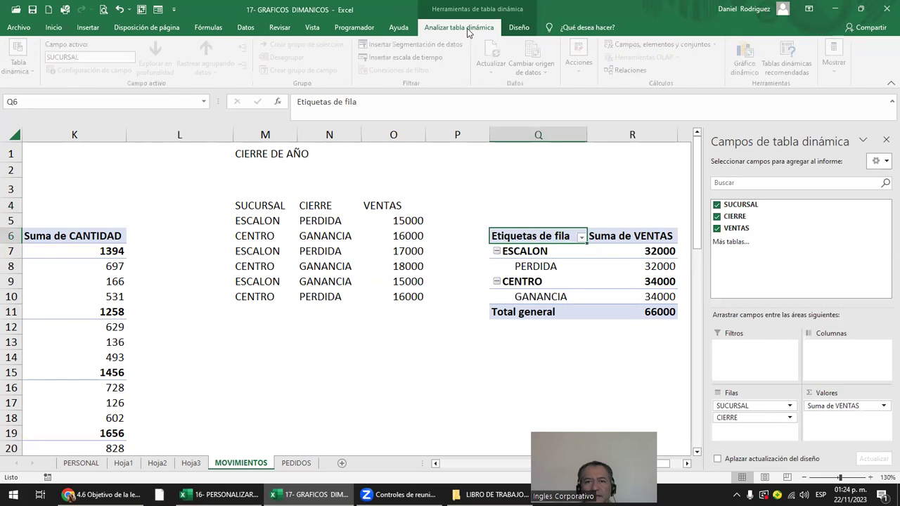
{"action": "left_click", "coordinate": [543, 67]}
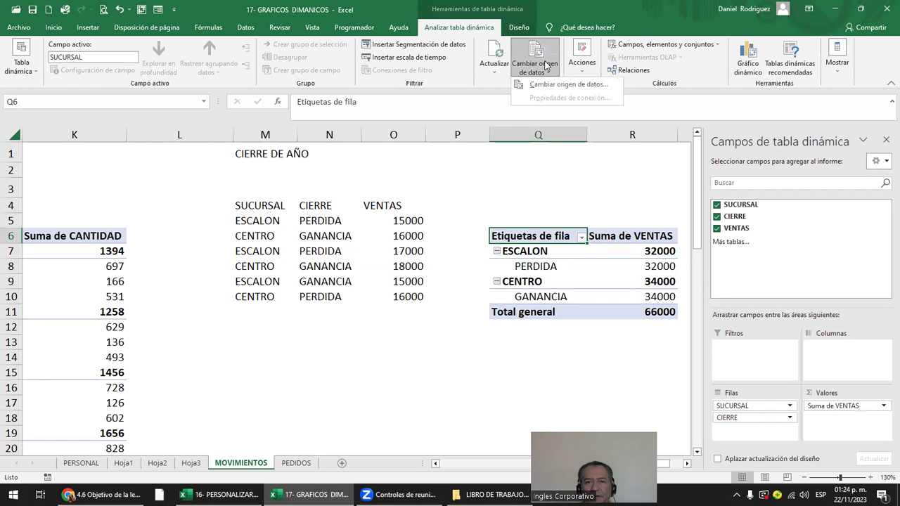
{"action": "left_click", "coordinate": [562, 85]}
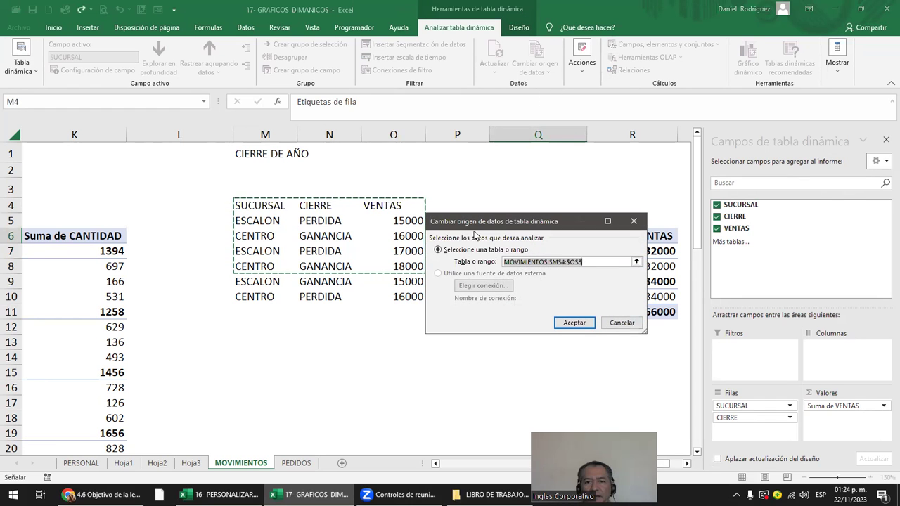
{"action": "left_click_drag", "start_coordinate": [241, 203], "coordinate": [393, 296]}
{"action": "key", "text": "Return"}
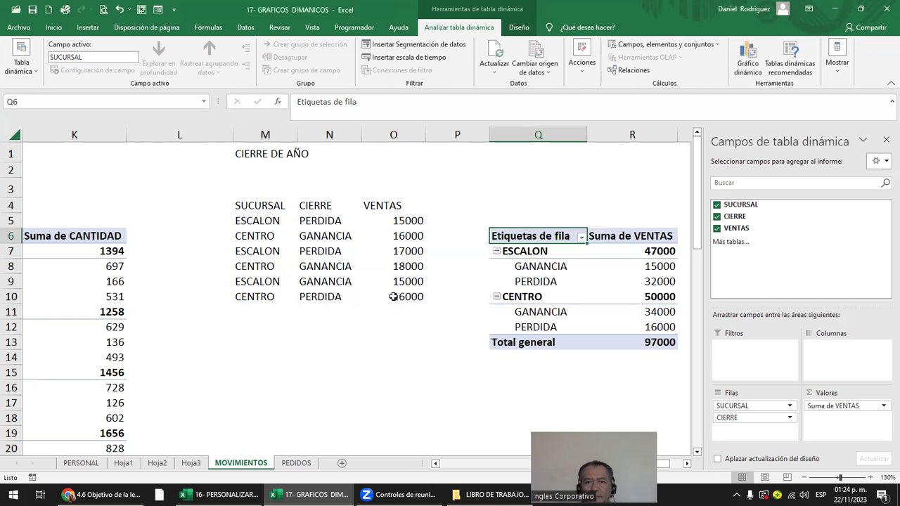
{"action": "left_click", "coordinate": [461, 358]}
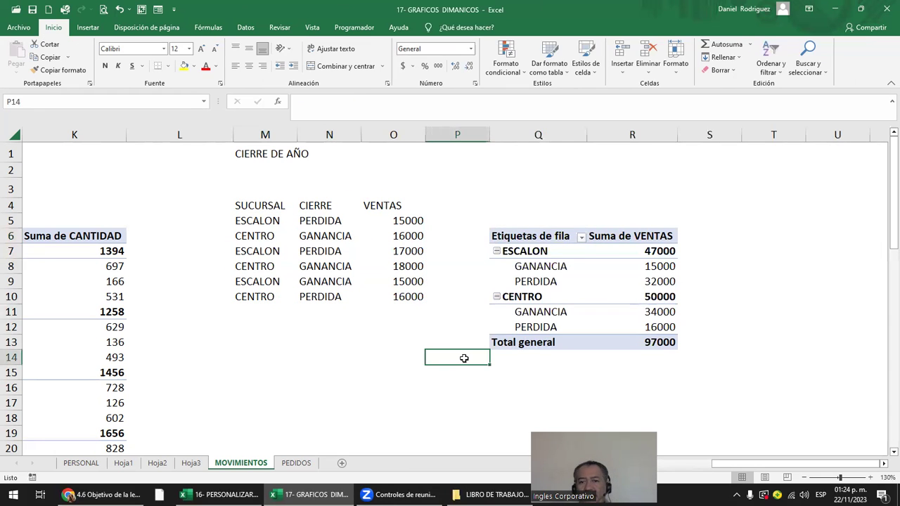
Step: Check the new ESCALON GANANCIA 15000 value and close the 360 Total Security advertisement
{"action": "left_click", "coordinate": [636, 133]}
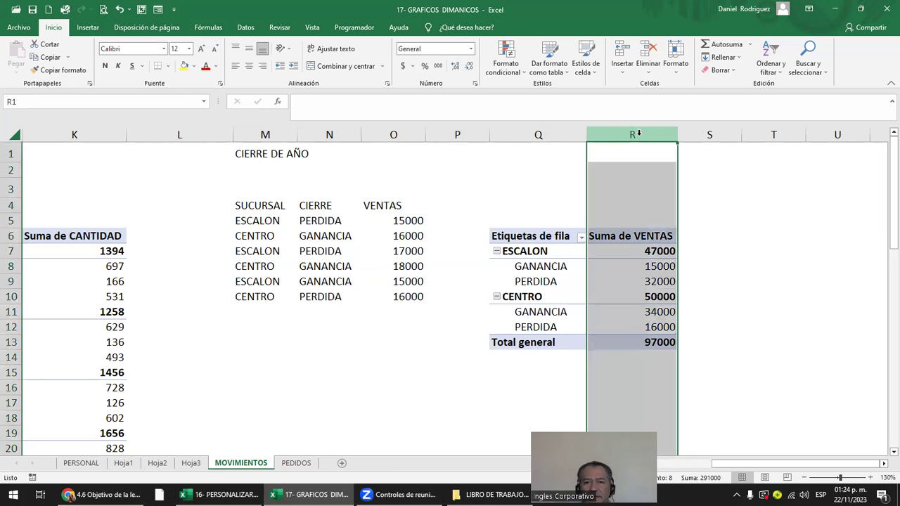
{"action": "left_click", "coordinate": [527, 264]}
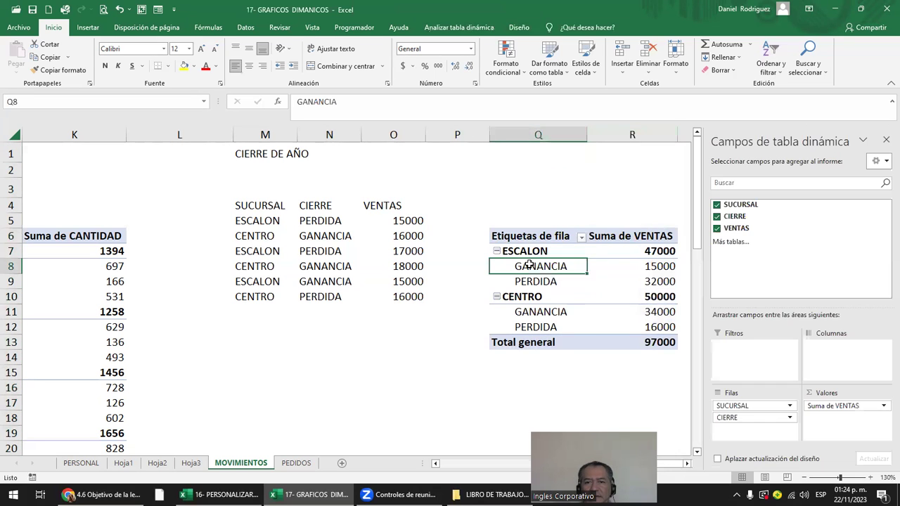
{"action": "left_click", "coordinate": [649, 267]}
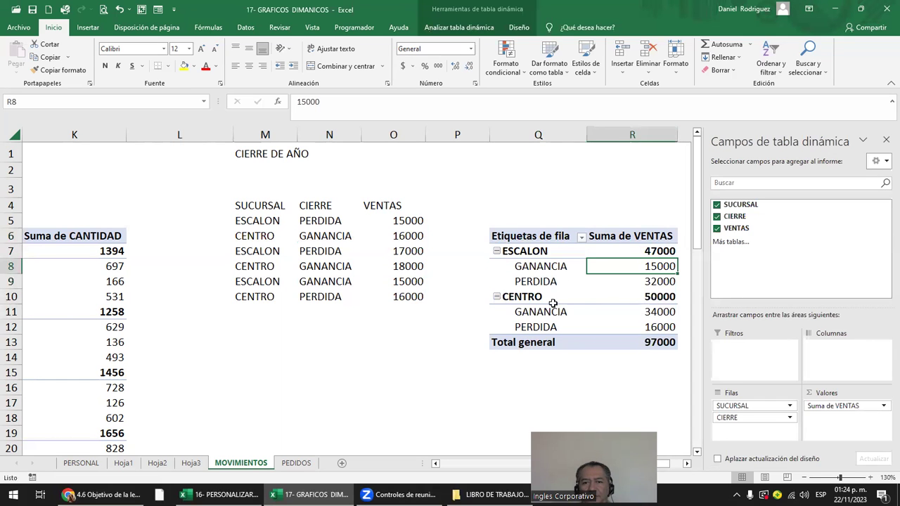
{"action": "left_click", "coordinate": [542, 210]}
{"action": "key", "text": "Right"}
{"action": "key", "text": "Right"}
{"action": "key", "text": "Right"}
{"action": "key", "text": "Right"}
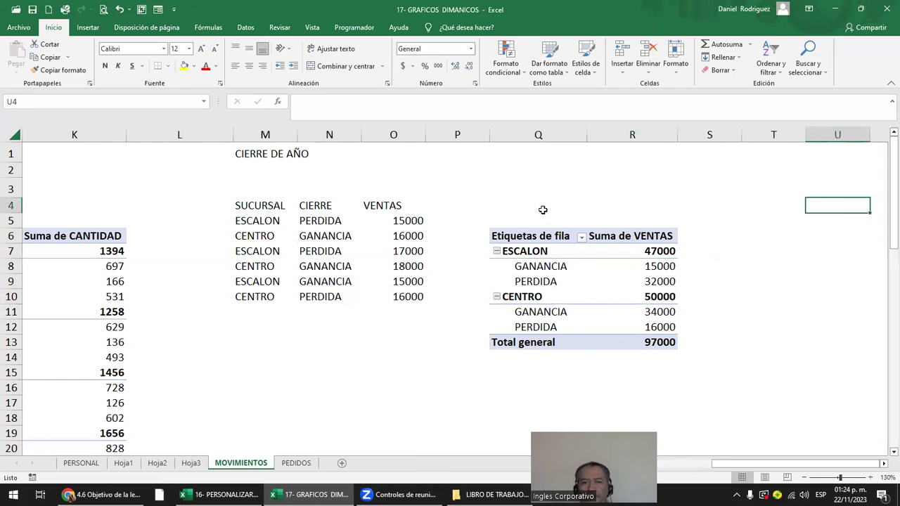
{"action": "key", "text": "Right"}
{"action": "key", "text": "Right"}
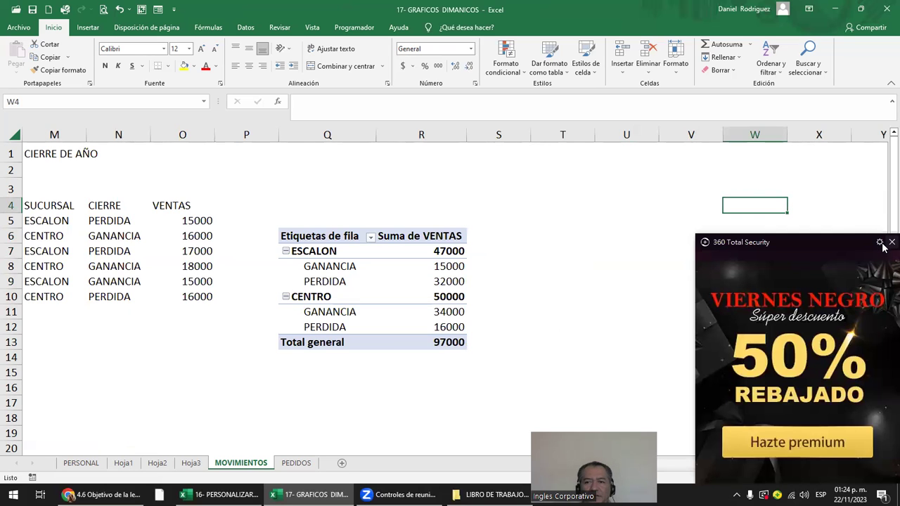
{"action": "left_click", "coordinate": [891, 242]}
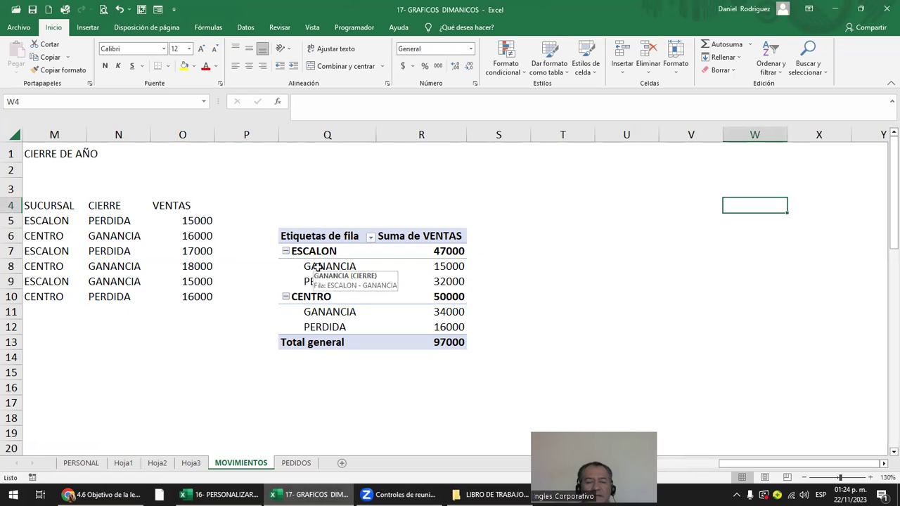
{"action": "left_click", "coordinate": [111, 225]}
{"action": "key", "text": "Left"}
{"action": "scroll", "coordinate": [220, 250], "scroll_direction": "left", "scroll_amount": 2}
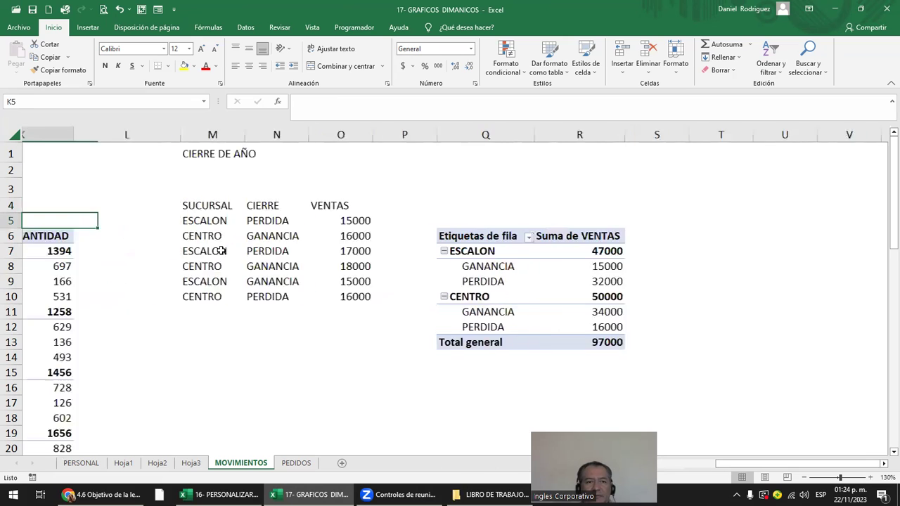
{"action": "key", "text": "Right"}
{"action": "type", "text": "COSTOS"}
{"action": "key", "text": "Return"}
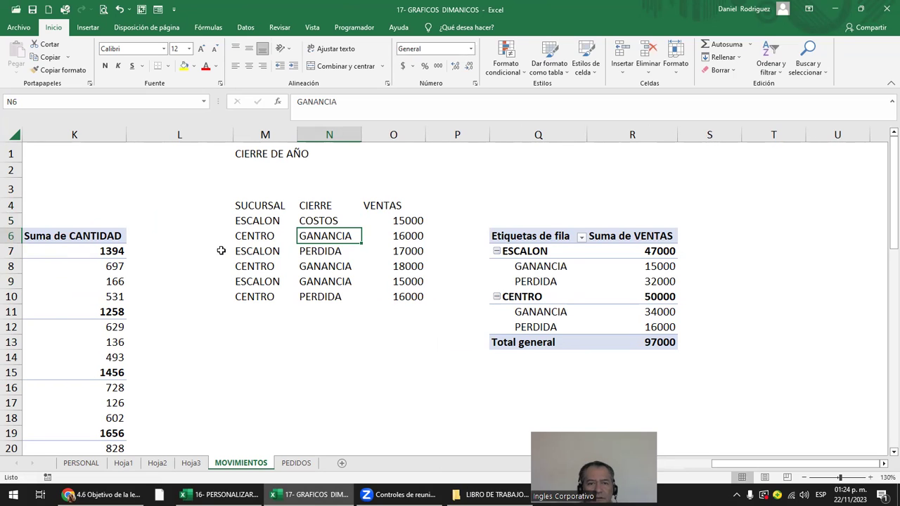
{"action": "key", "text": "Up"}
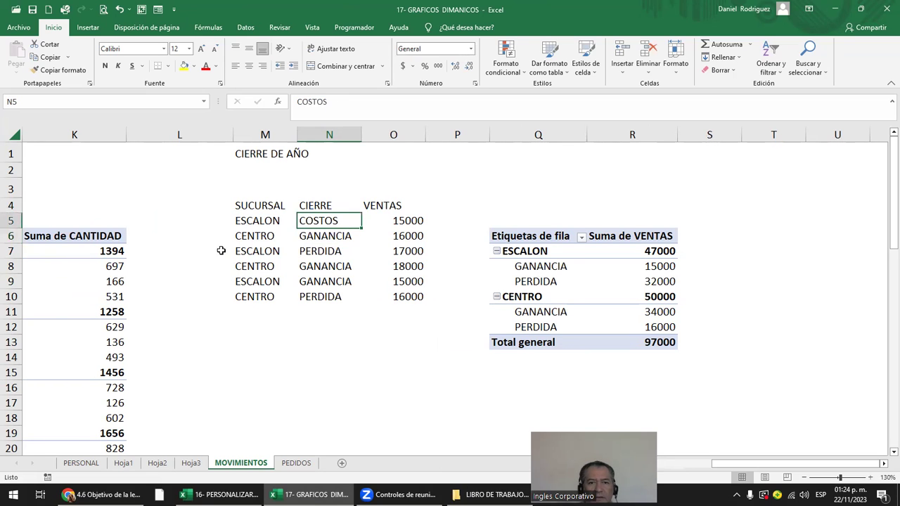
{"action": "key", "text": "Right"}
{"action": "key", "text": "Up"}
{"action": "key", "text": "ctrl+z"}
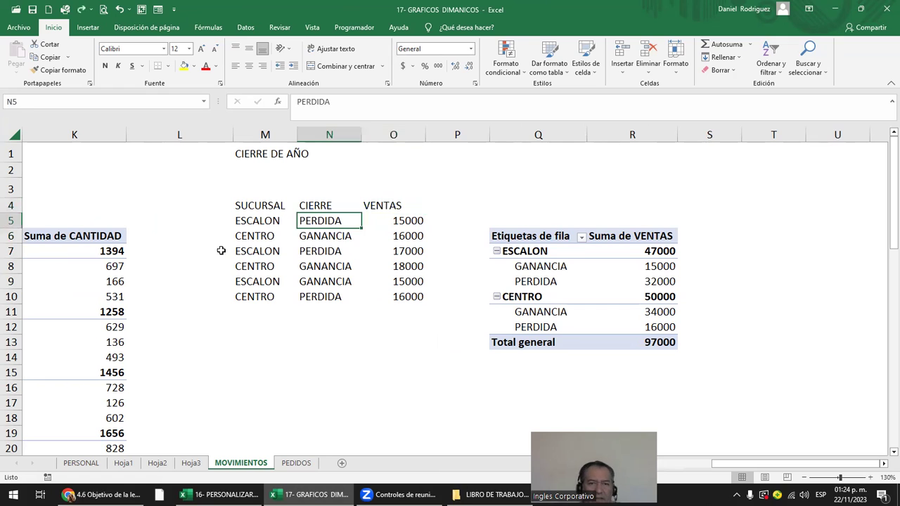
{"action": "left_click", "coordinate": [538, 268]}
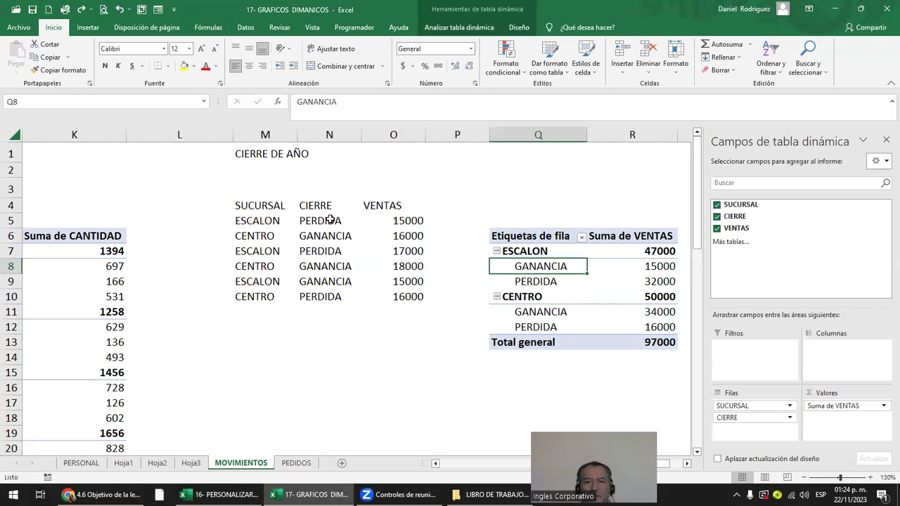
{"action": "left_click", "coordinate": [553, 280]}
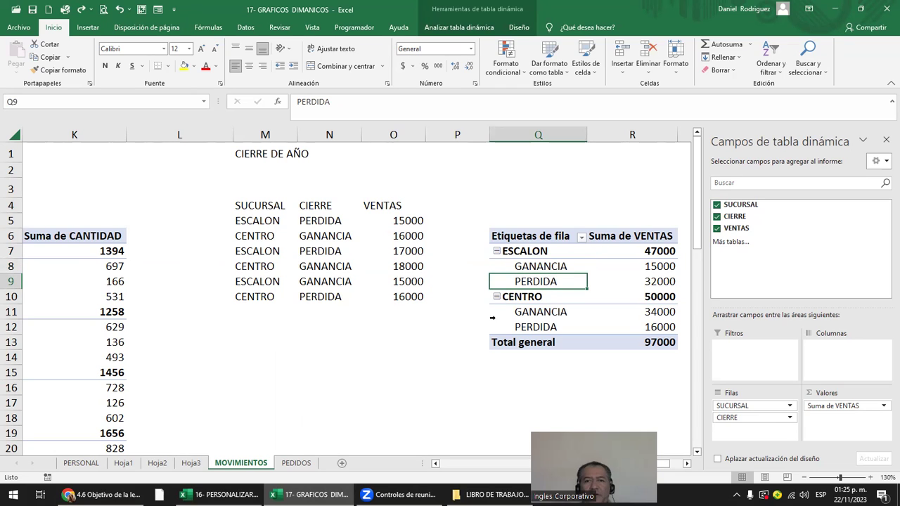
{"action": "left_click", "coordinate": [555, 266]}
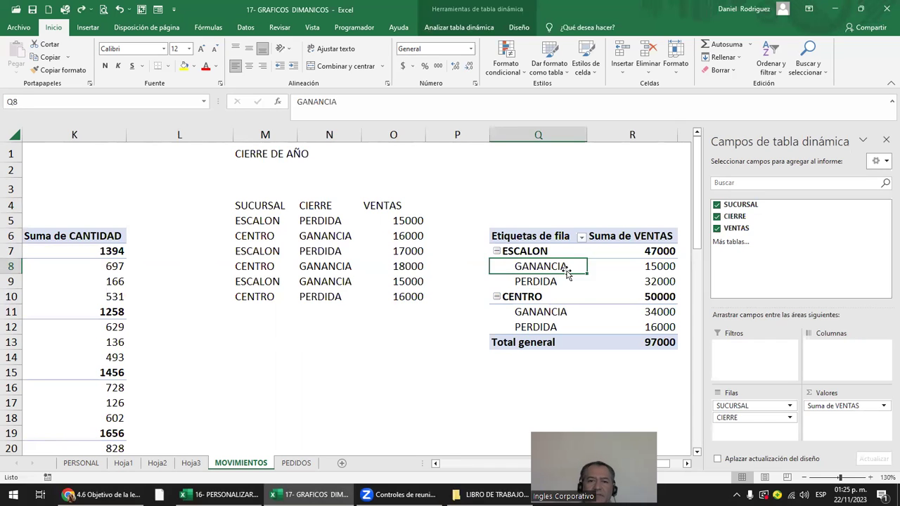
{"action": "key", "text": "Right"}
{"action": "key", "text": "Right"}
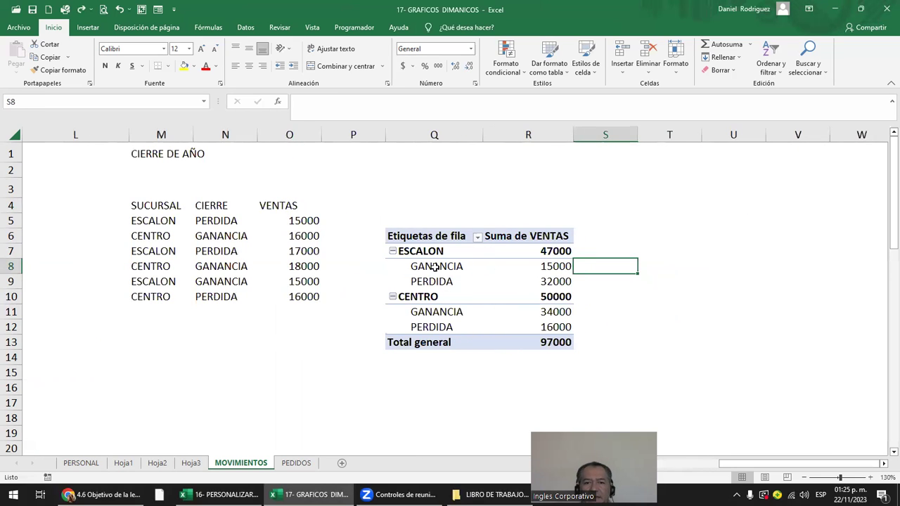
{"action": "mouse_move", "coordinate": [436, 267]}
{"action": "left_mouse_down"}
{"action": "mouse_move", "coordinate": [441, 280]}
{"action": "mouse_move", "coordinate": [552, 282]}
{"action": "left_mouse_up"}
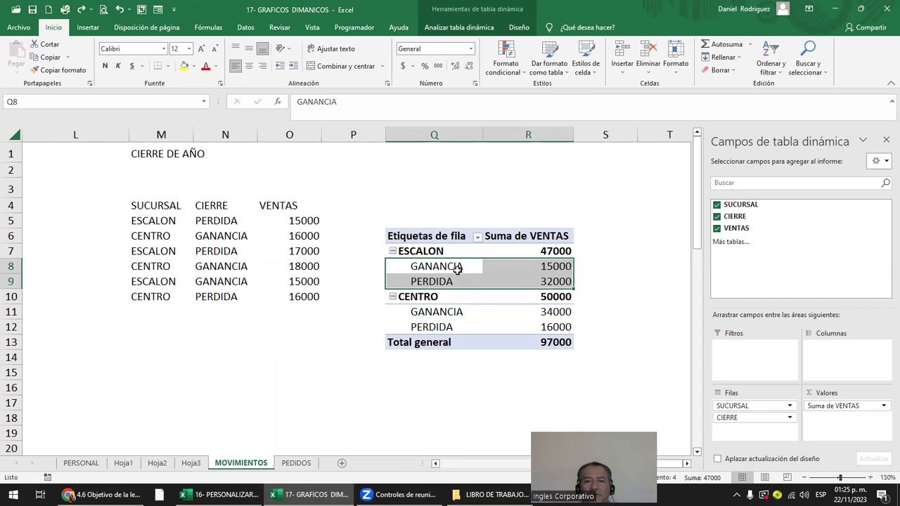
{"action": "left_click", "coordinate": [441, 269]}
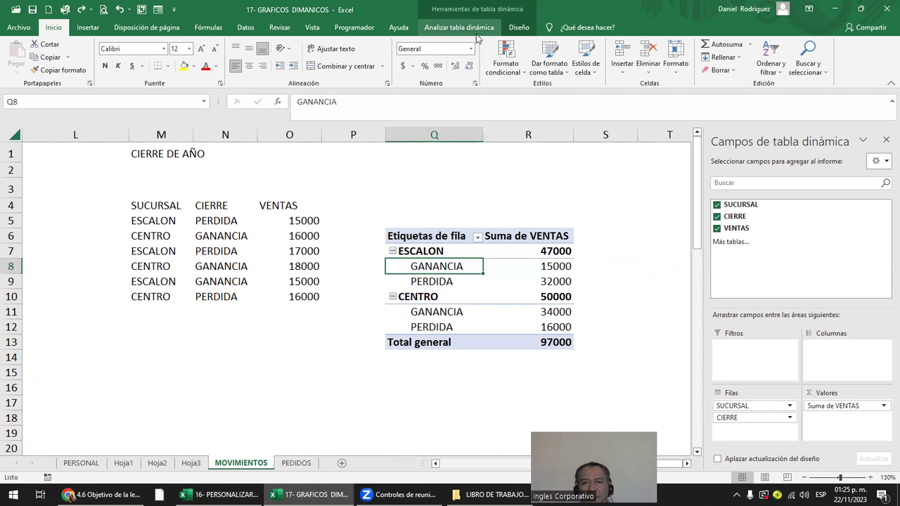
Step: Start a calculated item in the CIERRE field named DIFERENCIA
{"action": "left_click", "coordinate": [468, 28]}
{"action": "left_click", "coordinate": [664, 44]}
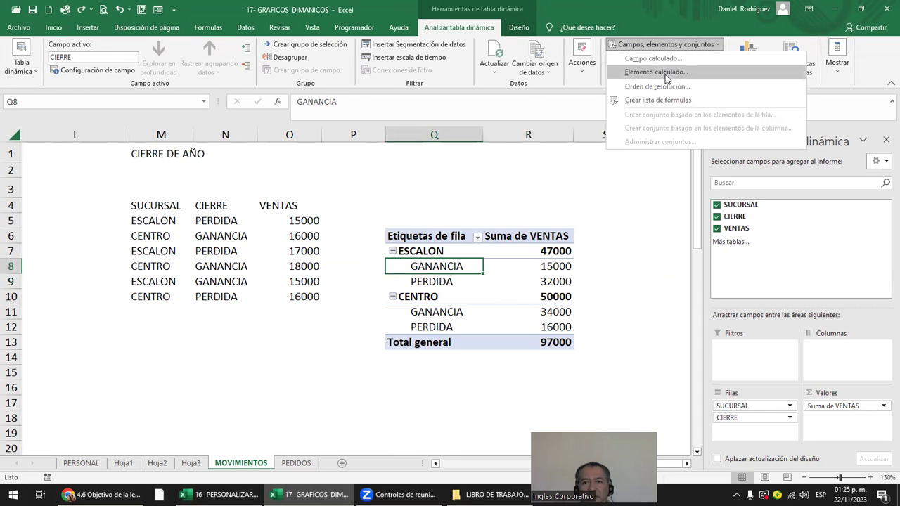
{"action": "left_click", "coordinate": [656, 72]}
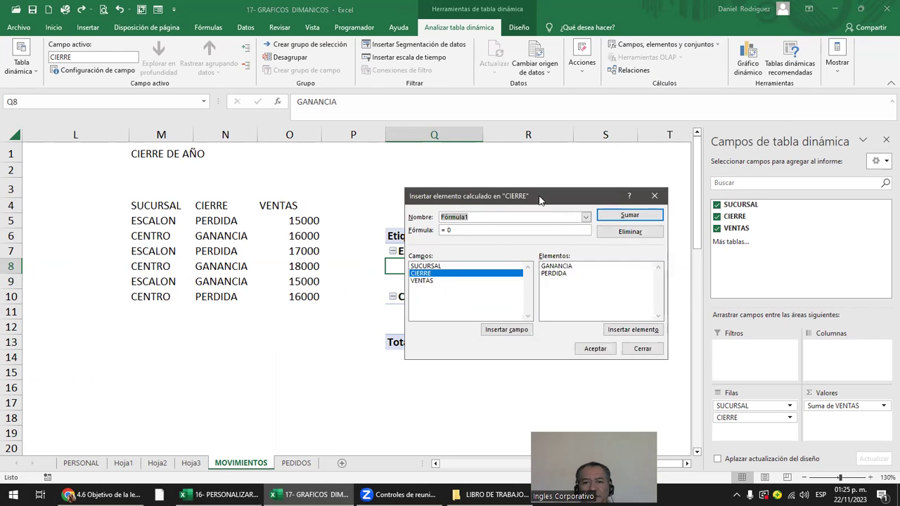
{"action": "mouse_move", "coordinate": [541, 198]}
{"action": "left_mouse_down"}
{"action": "mouse_move", "coordinate": [633, 178]}
{"action": "mouse_move", "coordinate": [619, 173]}
{"action": "left_mouse_up"}
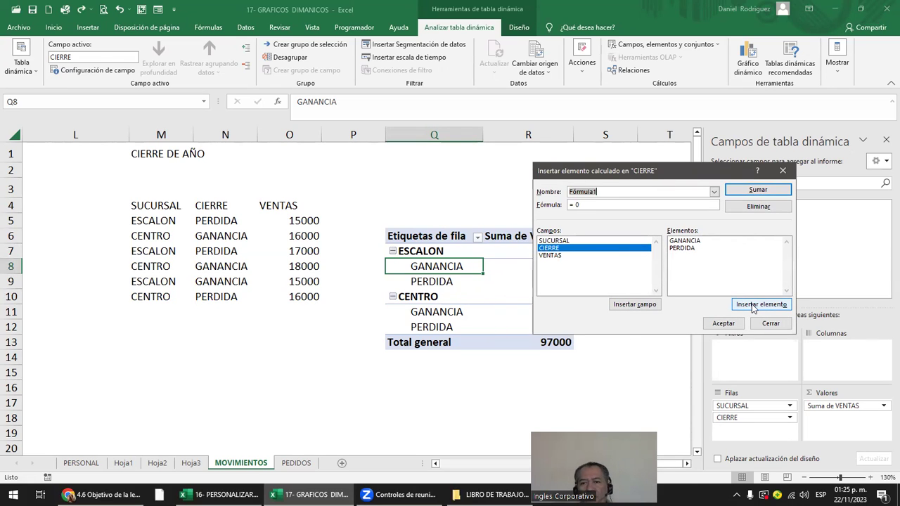
{"action": "type", "text": "DIFERENCIA"}
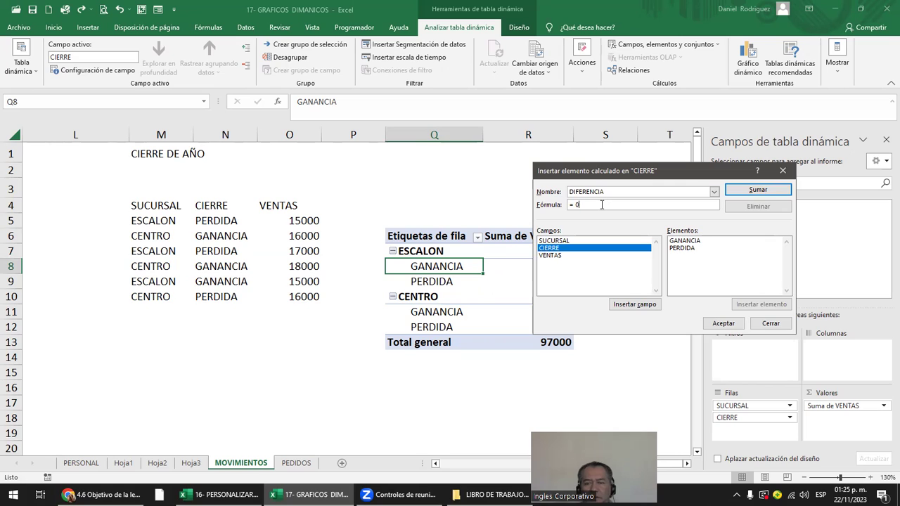
Step: Give DIFERENCIA the formula =GANANCIA-PERDIDA, add it, and inspect the new ESCALON row
{"action": "double_click", "coordinate": [689, 241]}
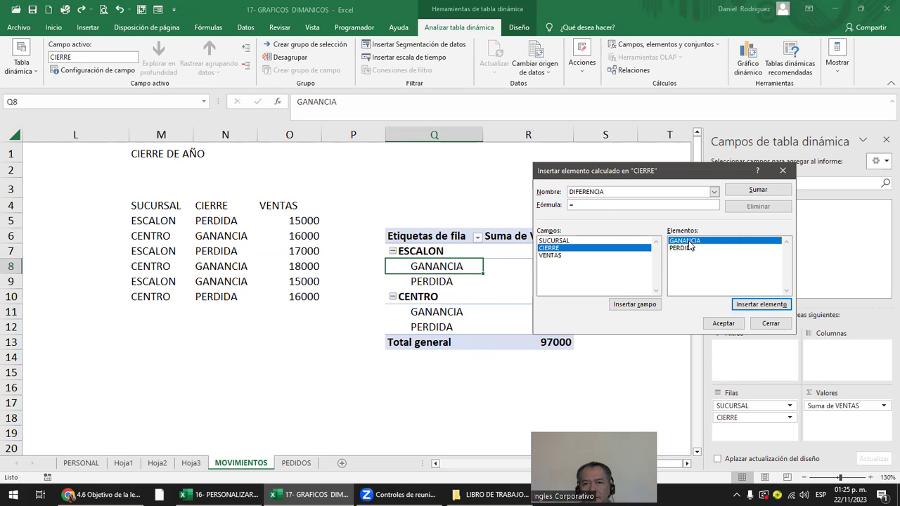
{"action": "left_click", "coordinate": [637, 204]}
{"action": "type", "text": "-"}
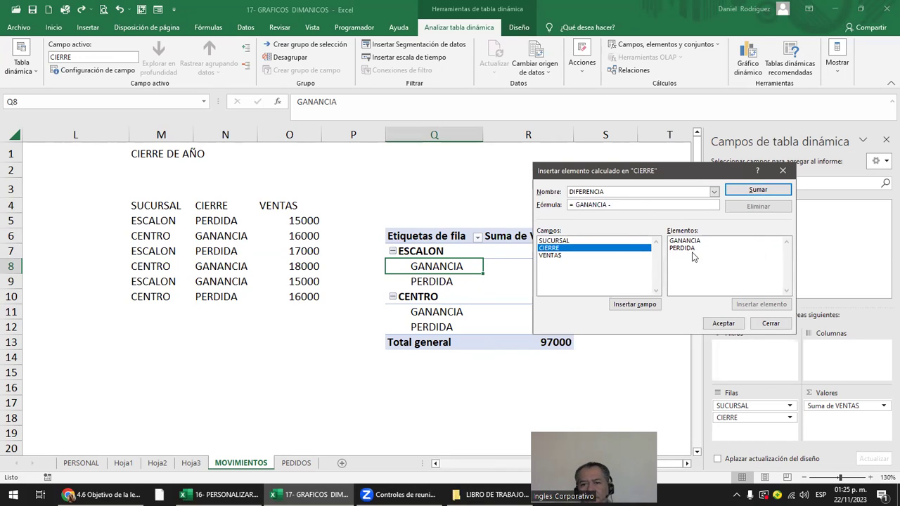
{"action": "double_click", "coordinate": [685, 250]}
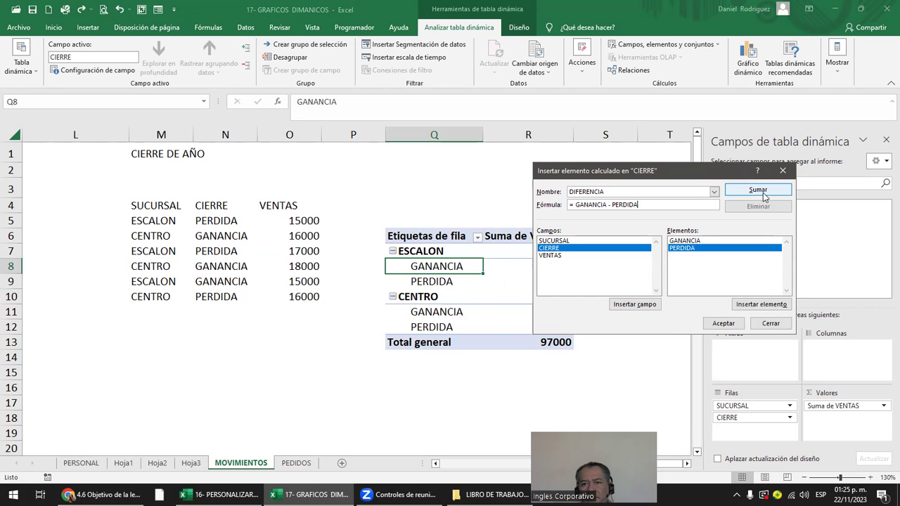
{"action": "left_click", "coordinate": [771, 306]}
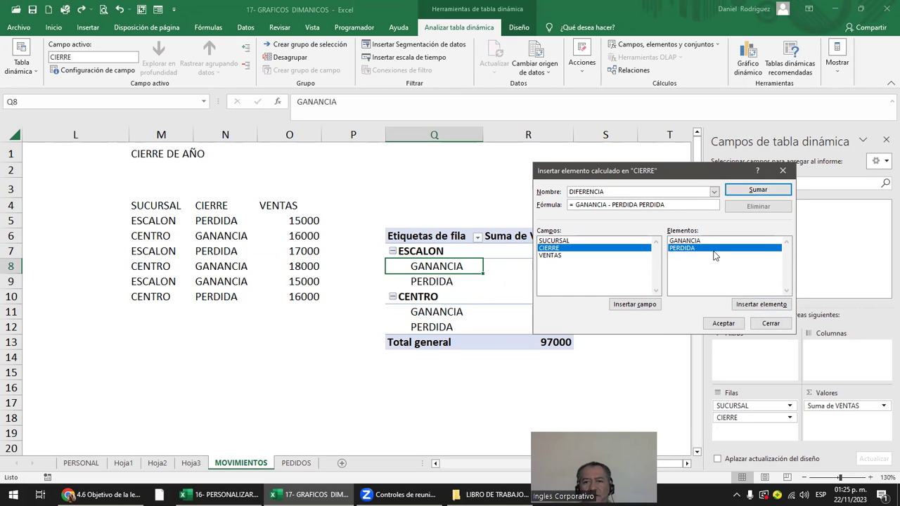
{"action": "left_click", "coordinate": [675, 205]}
{"action": "key", "text": "BackSpace"}
{"action": "key", "text": "BackSpace"}
{"action": "key", "text": "BackSpace"}
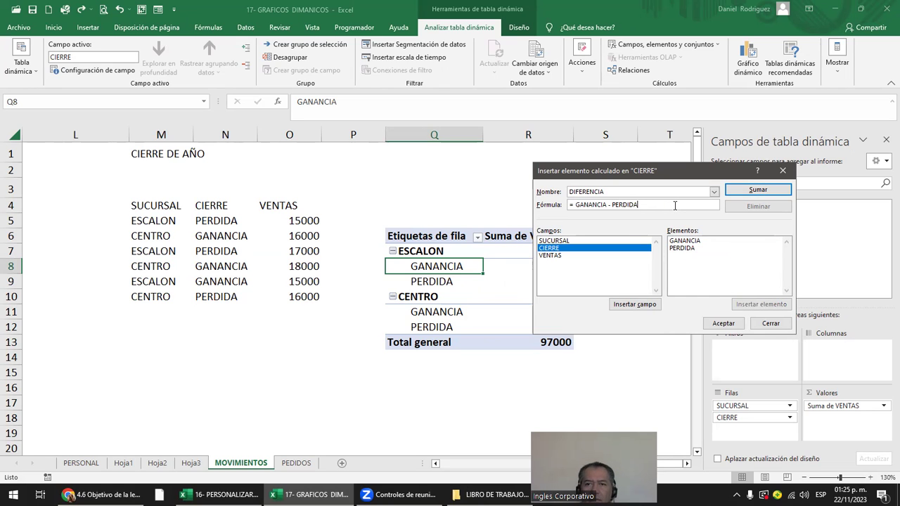
{"action": "left_click", "coordinate": [757, 189]}
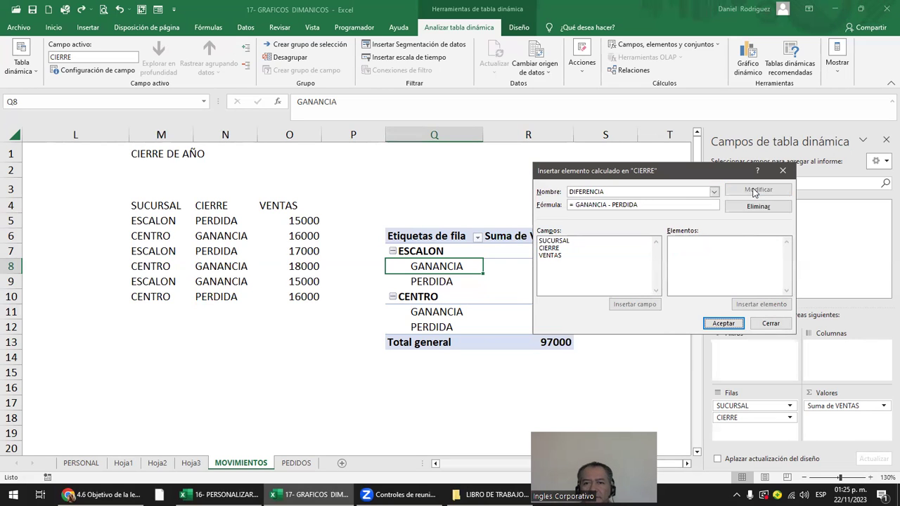
{"action": "left_click", "coordinate": [712, 324]}
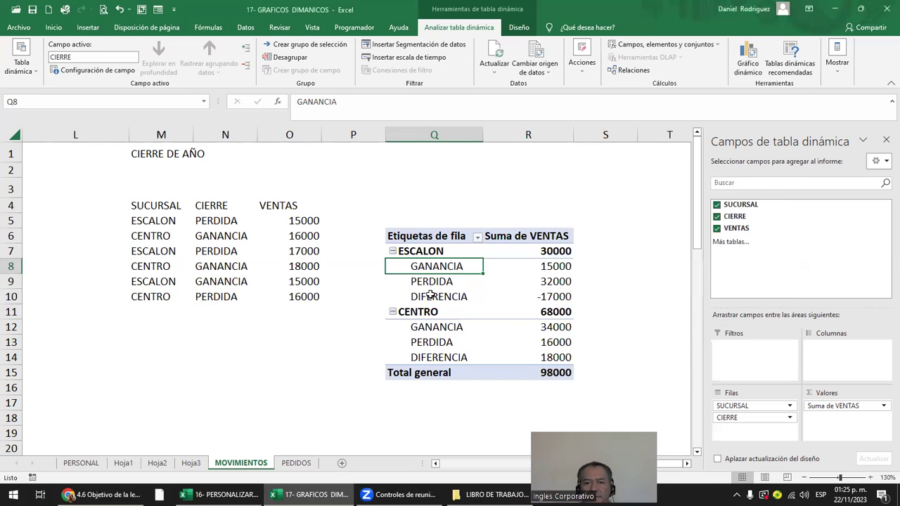
{"action": "left_click_drag", "start_coordinate": [430, 296], "coordinate": [555, 297]}
{"action": "left_click", "coordinate": [642, 308]}
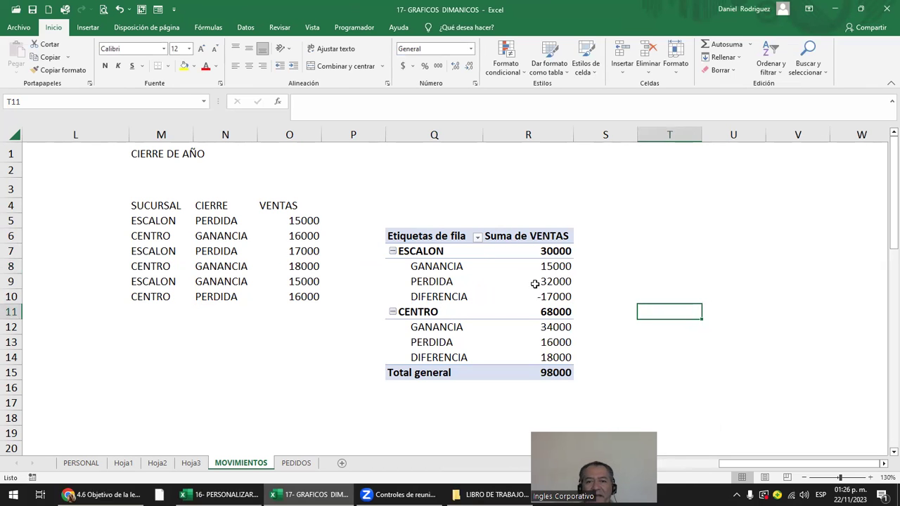
{"action": "left_click_drag", "start_coordinate": [556, 296], "coordinate": [435, 296]}
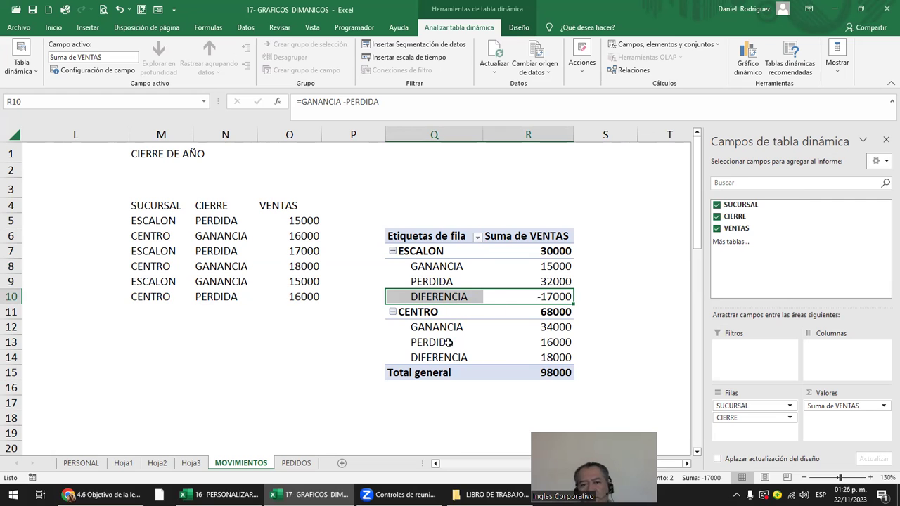
Step: Review the DIFERENCIA rows: ESCALON -17000 and CENTRO 18000
{"action": "left_click_drag", "start_coordinate": [225, 221], "coordinate": [234, 296]}
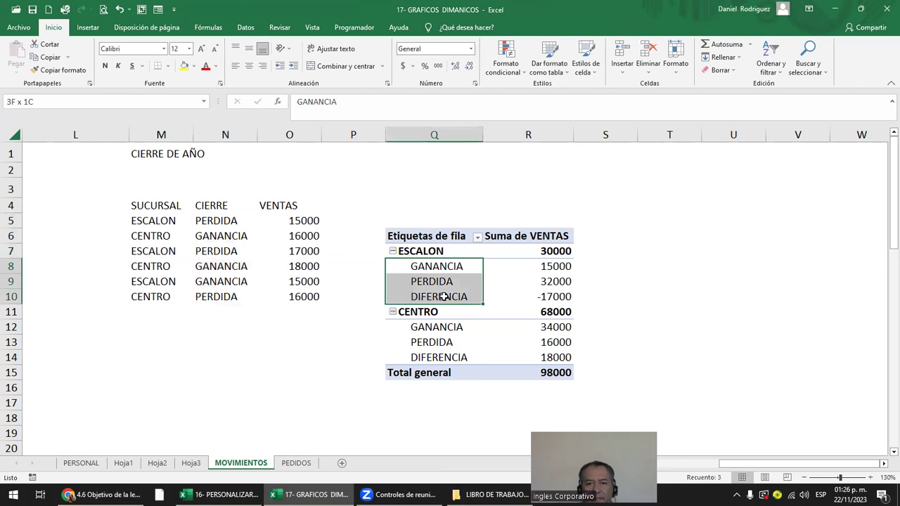
{"action": "left_click_drag", "start_coordinate": [431, 266], "coordinate": [524, 295]}
{"action": "left_click_drag", "start_coordinate": [434, 297], "coordinate": [527, 295]}
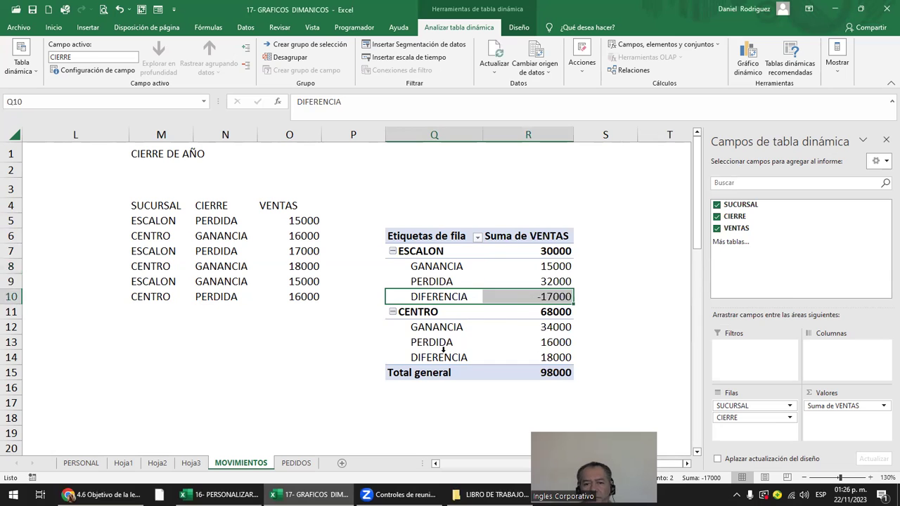
{"action": "left_click_drag", "start_coordinate": [443, 356], "coordinate": [529, 353]}
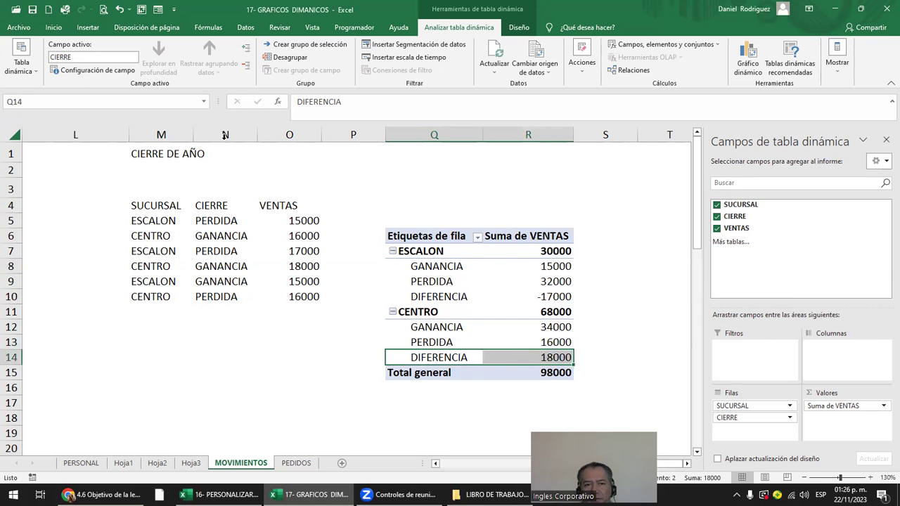
Step: Look over the VENTAS and CIERRE source columns, then move back toward the sheet's start
{"action": "left_click", "coordinate": [290, 134]}
{"action": "left_click", "coordinate": [353, 134]}
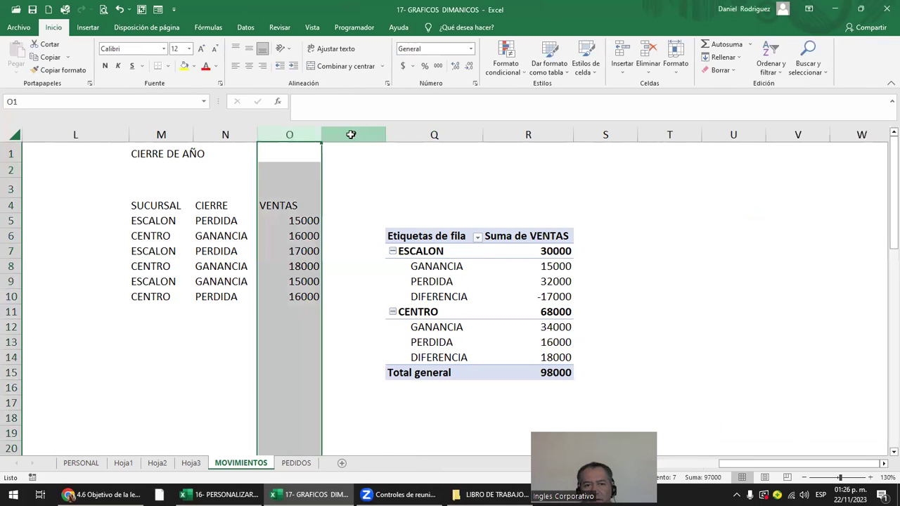
{"action": "left_click", "coordinate": [225, 135]}
{"action": "left_click_drag", "start_coordinate": [236, 222], "coordinate": [230, 297]}
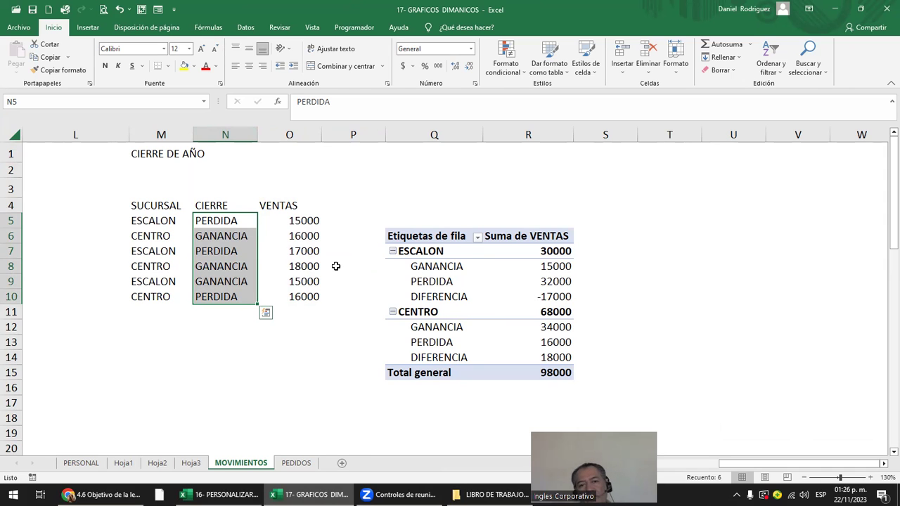
{"action": "left_click", "coordinate": [464, 272]}
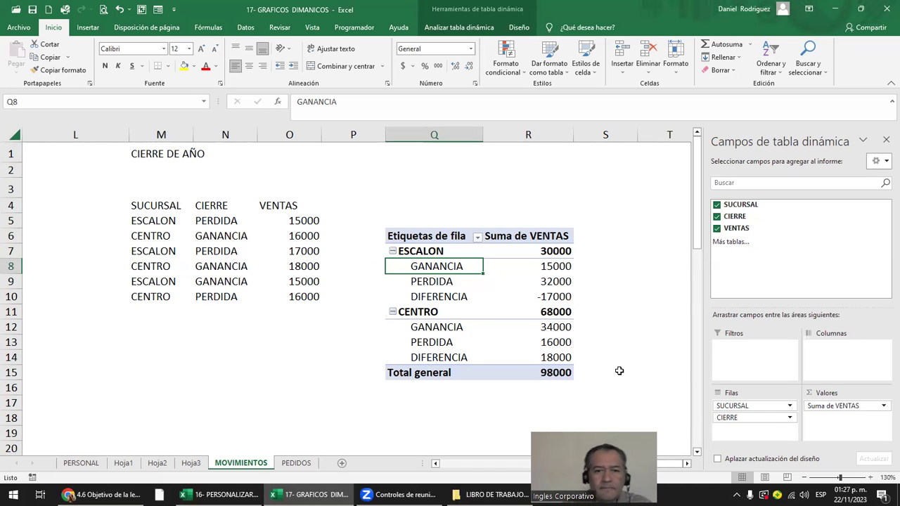
{"action": "left_click", "coordinate": [211, 314]}
{"action": "key", "text": "Left"}
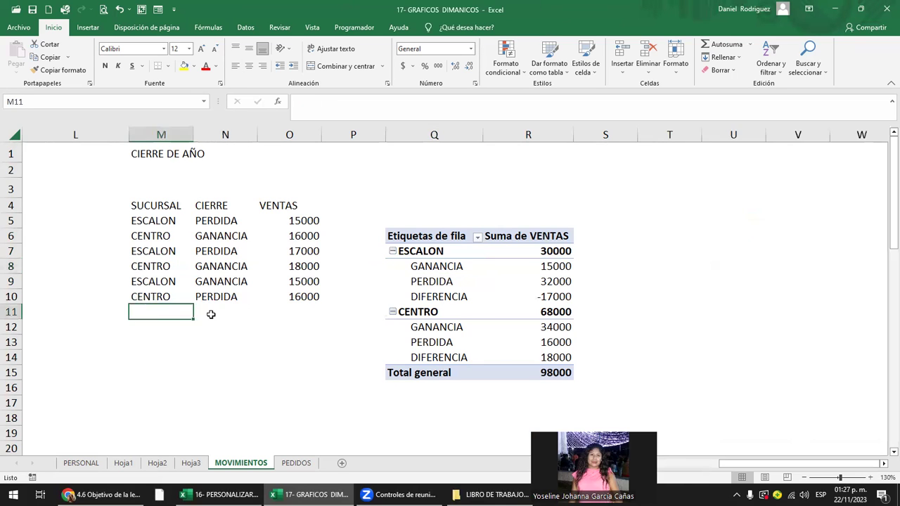
{"action": "key", "text": "Left"}
{"action": "key", "text": "Left"}
{"action": "key", "text": "Left"}
{"action": "key", "text": "Left"}
{"action": "key", "text": "Left"}
{"action": "key", "text": "Left"}
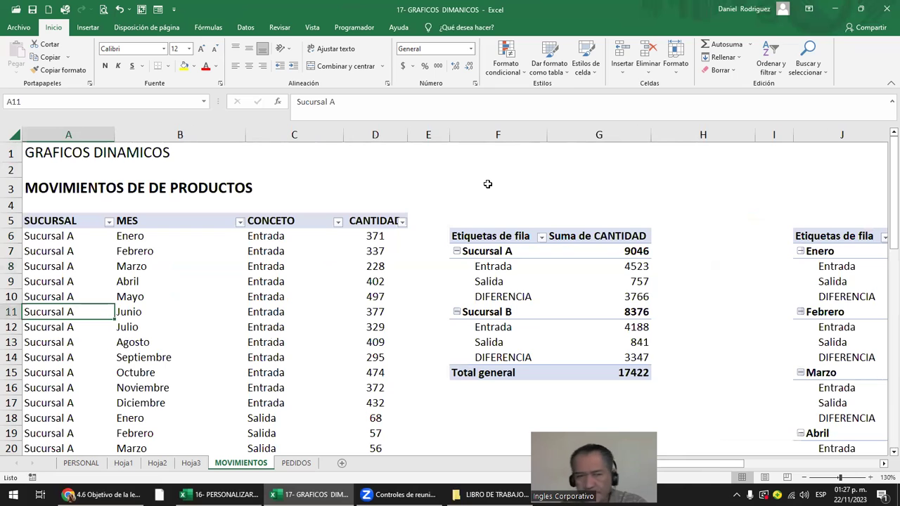
Step: Delete the grouped Hoja1, Hoja2 and Hoja3 sheets and switch to PEDIDOS
{"action": "left_click", "coordinate": [93, 463]}
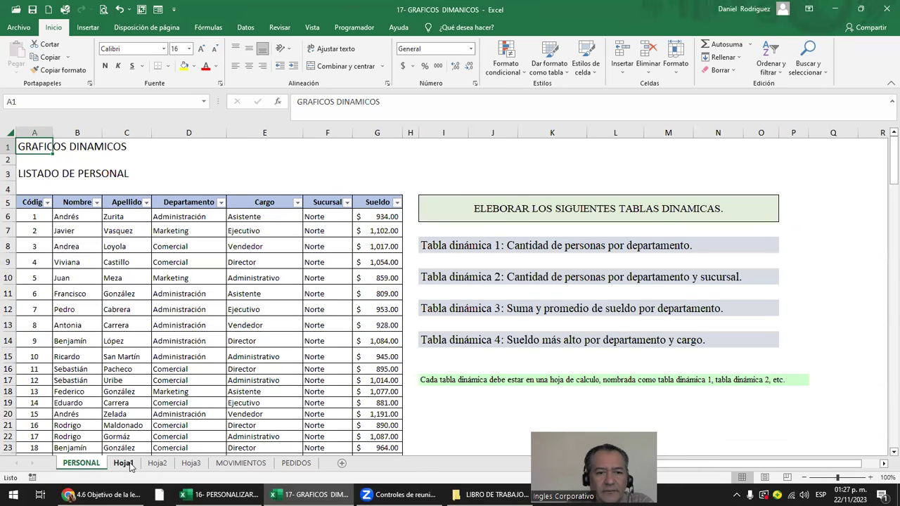
{"action": "left_click", "coordinate": [123, 463]}
{"action": "left_click", "coordinate": [157, 463], "text": "ctrl"}
{"action": "left_click", "coordinate": [191, 465], "text": "ctrl"}
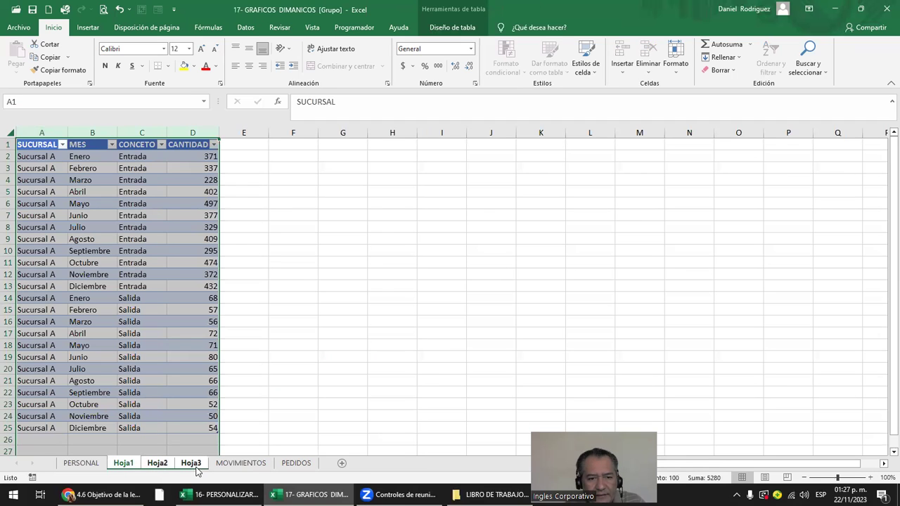
{"action": "right_click", "coordinate": [195, 465]}
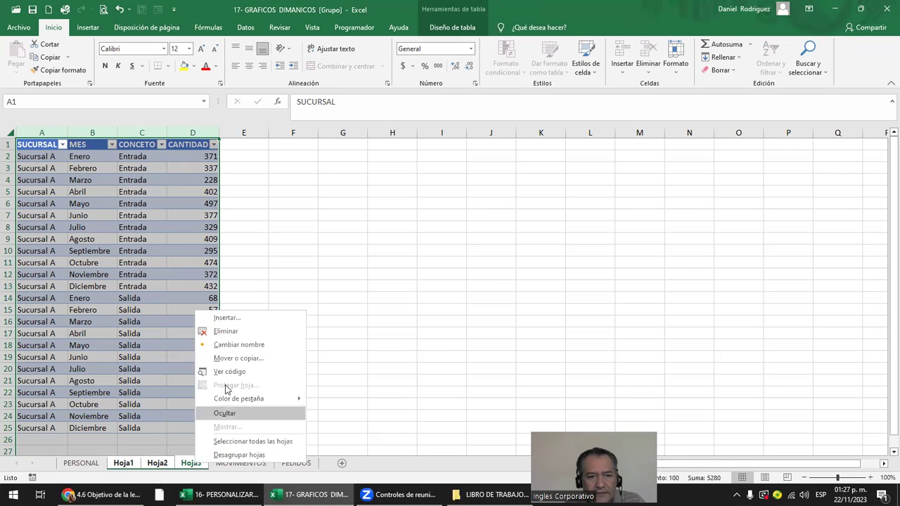
{"action": "left_click", "coordinate": [236, 332]}
{"action": "left_click", "coordinate": [421, 280]}
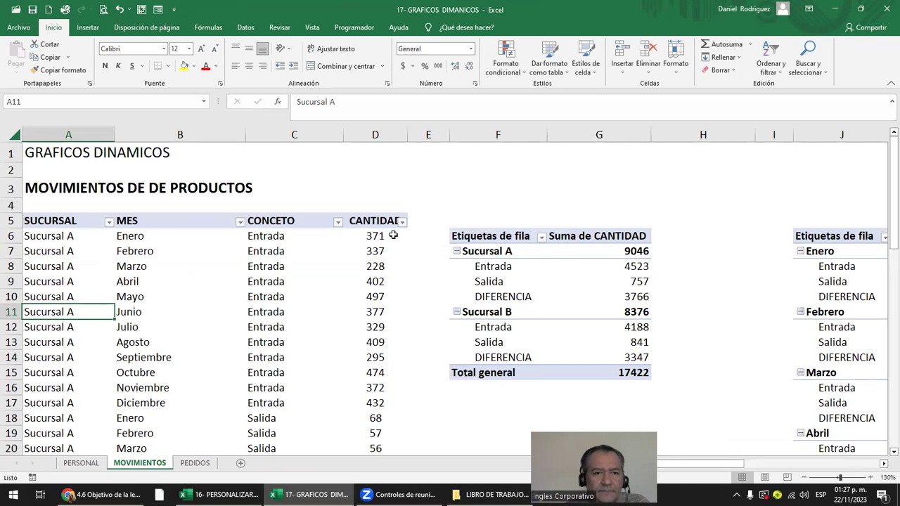
{"action": "left_click", "coordinate": [197, 463]}
Step: Convert the order list into a table with headers named PEDIDOS
{"action": "left_click", "coordinate": [320, 205]}
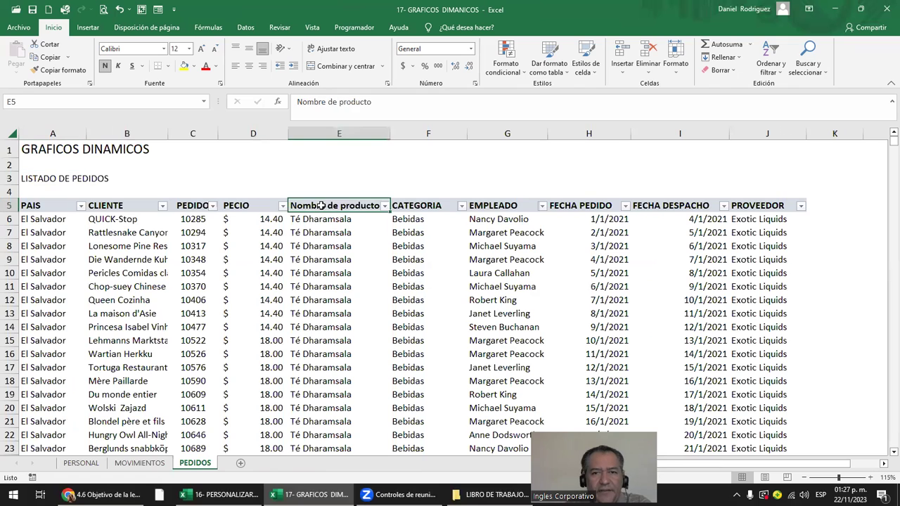
{"action": "key", "text": "Left"}
{"action": "key", "text": "Left"}
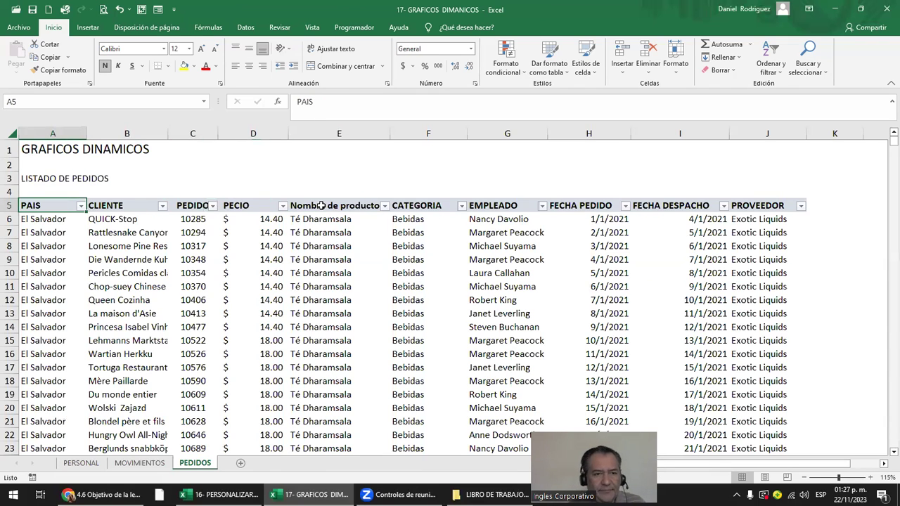
{"action": "key", "text": "ctrl+t"}
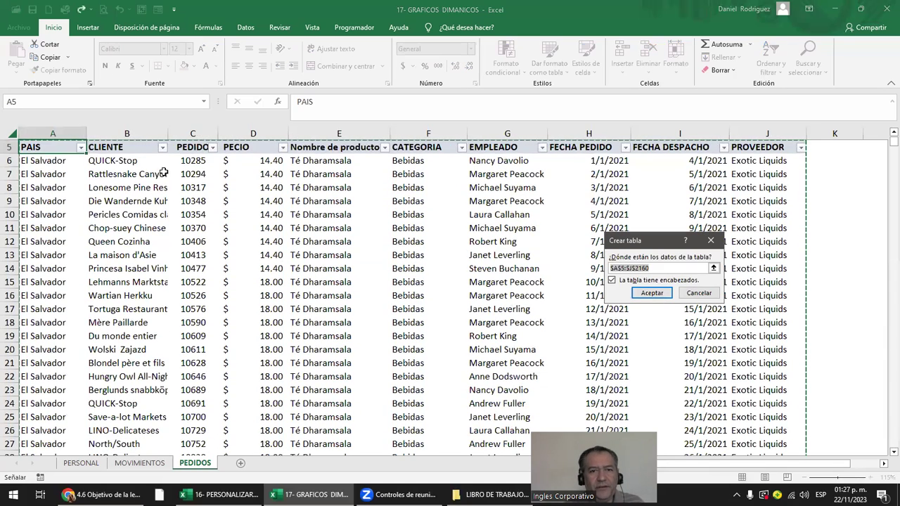
{"action": "scroll", "coordinate": [190, 176], "scroll_direction": "up", "scroll_amount": 2}
{"action": "key", "text": "Return"}
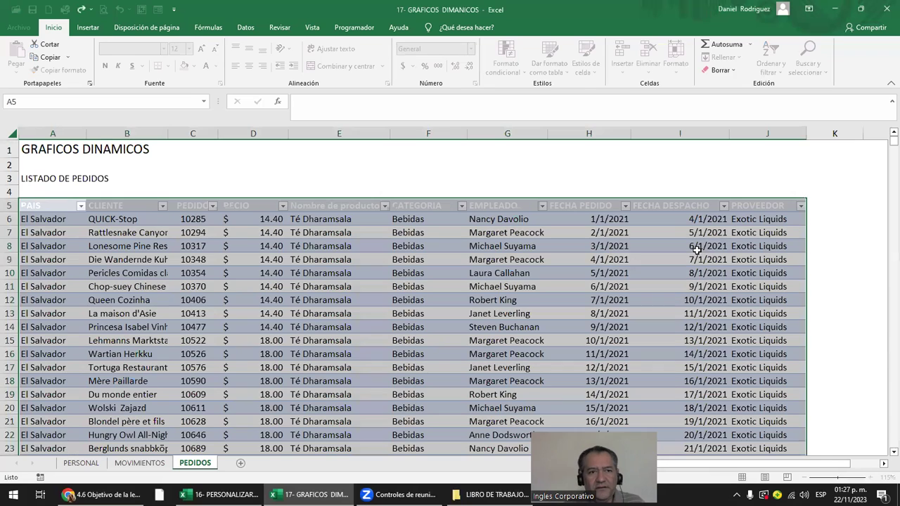
{"action": "left_click", "coordinate": [45, 57]}
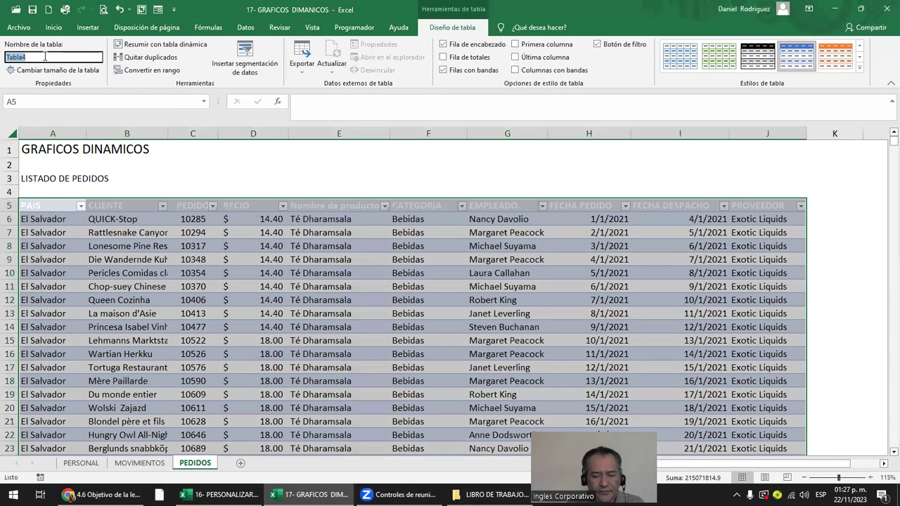
{"action": "type", "text": "PEDIDOS"}
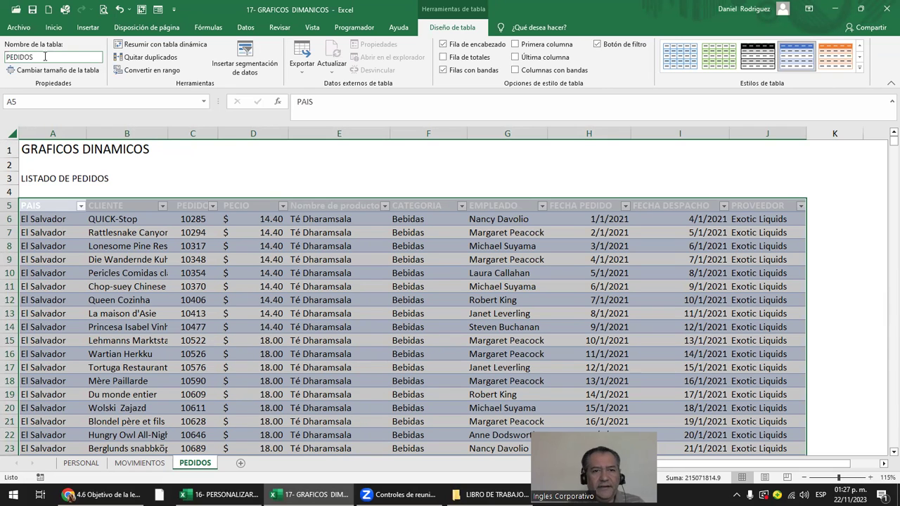
{"action": "left_click", "coordinate": [164, 177]}
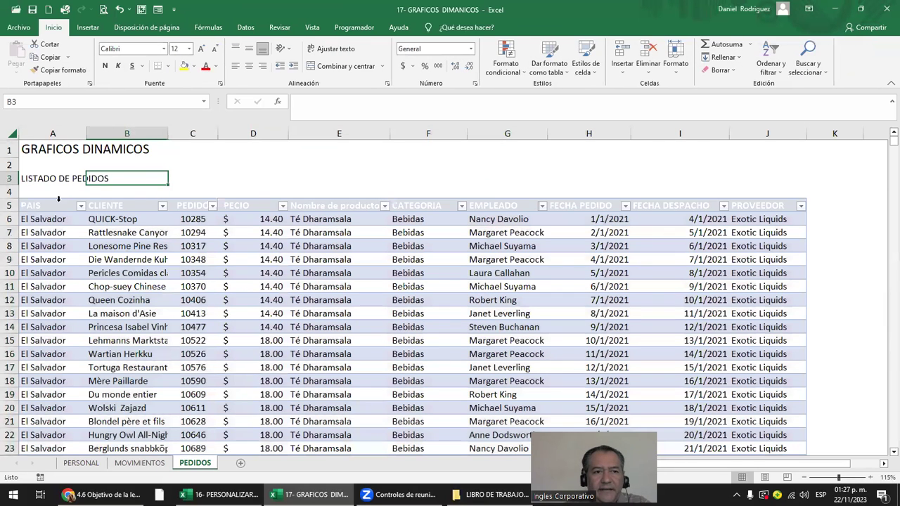
Step: Set the PEDIDOS table's header font colour to Automático (black)
{"action": "left_click", "coordinate": [19, 205]}
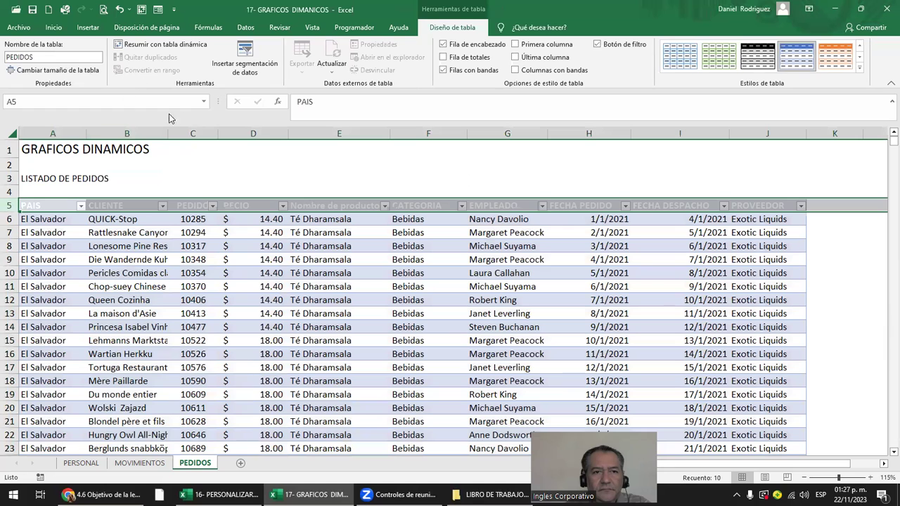
{"action": "left_click", "coordinate": [57, 27]}
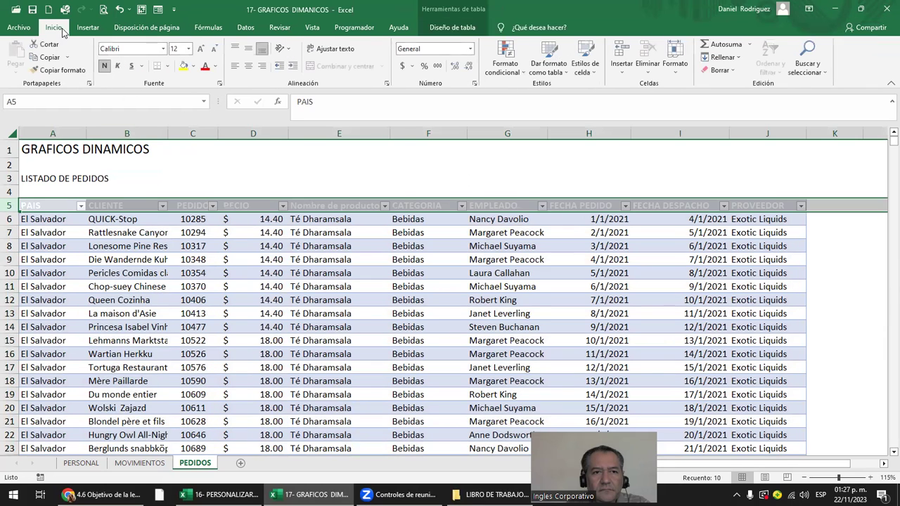
{"action": "left_click", "coordinate": [206, 67]}
{"action": "left_click", "coordinate": [216, 65]}
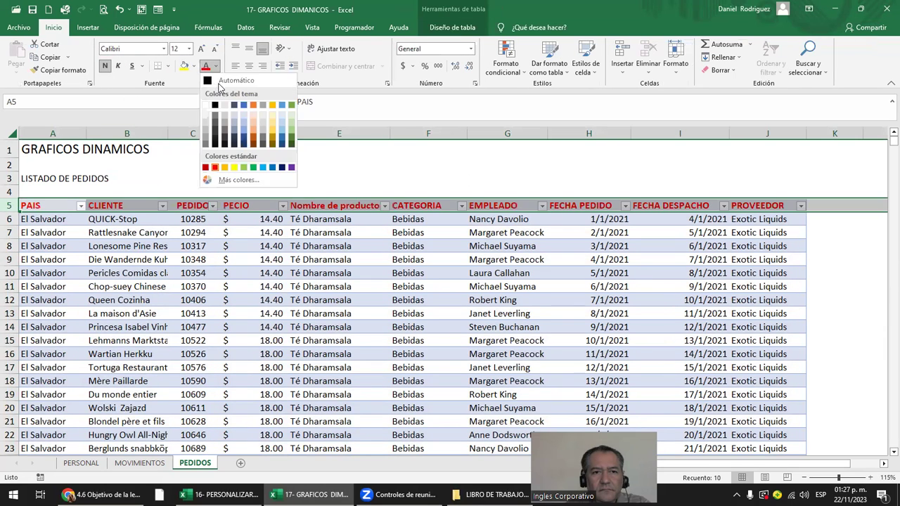
{"action": "left_click", "coordinate": [215, 65]}
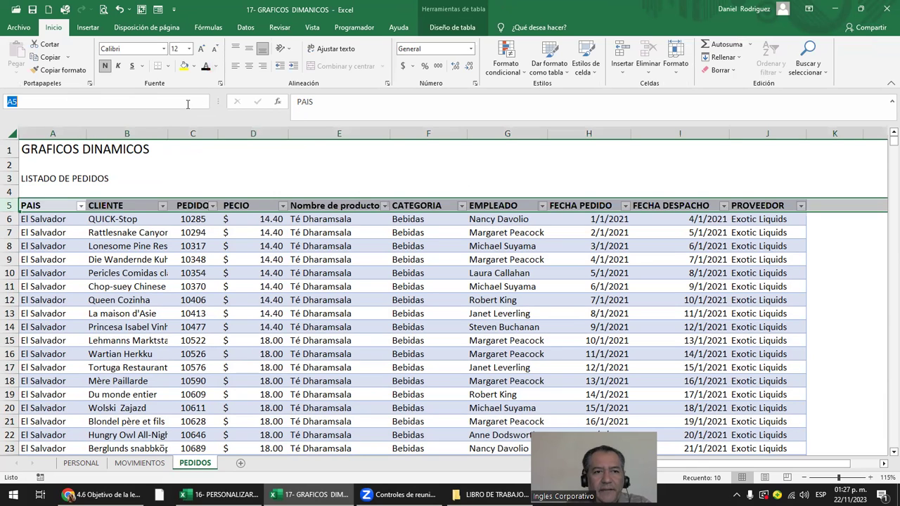
{"action": "left_click", "coordinate": [212, 152]}
{"action": "left_click", "coordinate": [204, 102]}
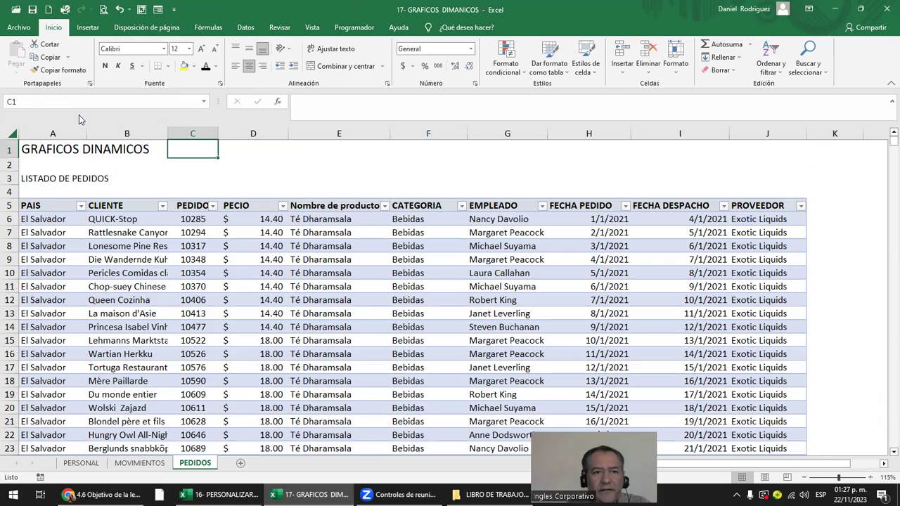
{"action": "left_click", "coordinate": [79, 115]}
{"action": "left_click", "coordinate": [44, 214]}
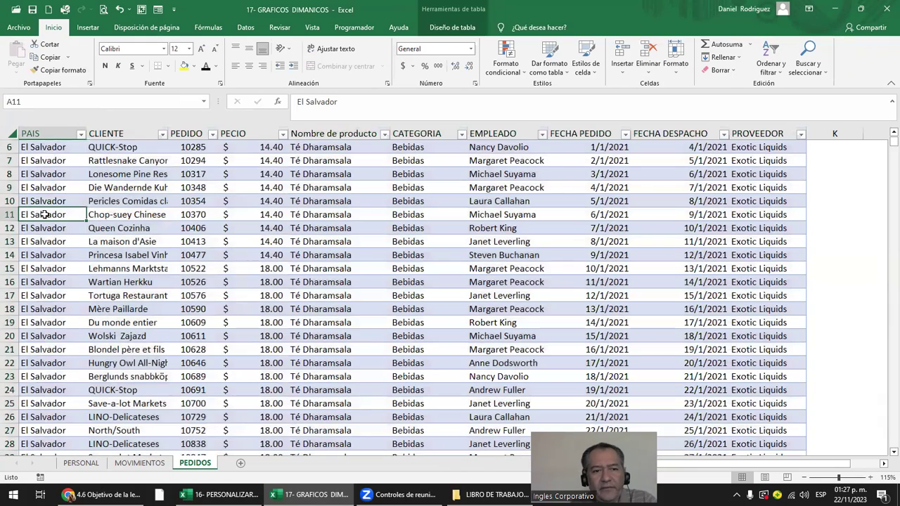
{"action": "key", "text": "ctrl+Down"}
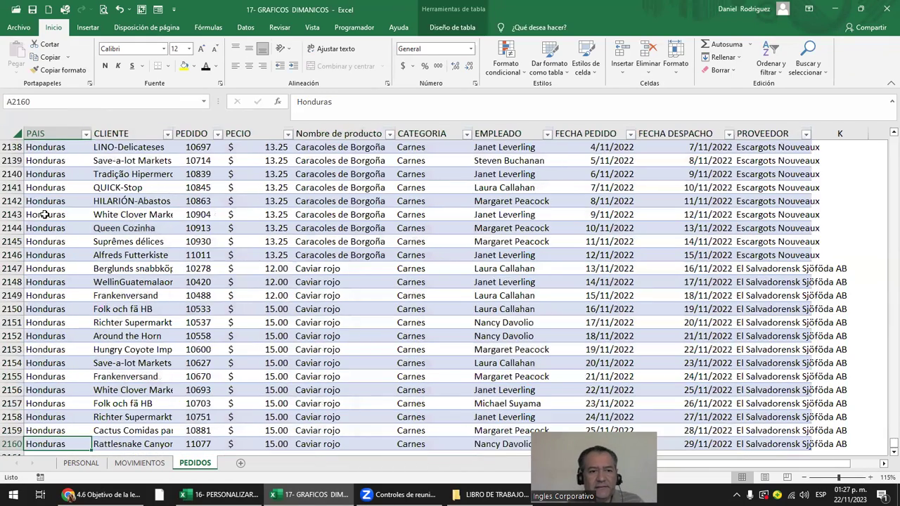
{"action": "scroll", "coordinate": [43, 214], "scroll_direction": "down", "scroll_amount": 7}
{"action": "key", "text": "ctrl+Home"}
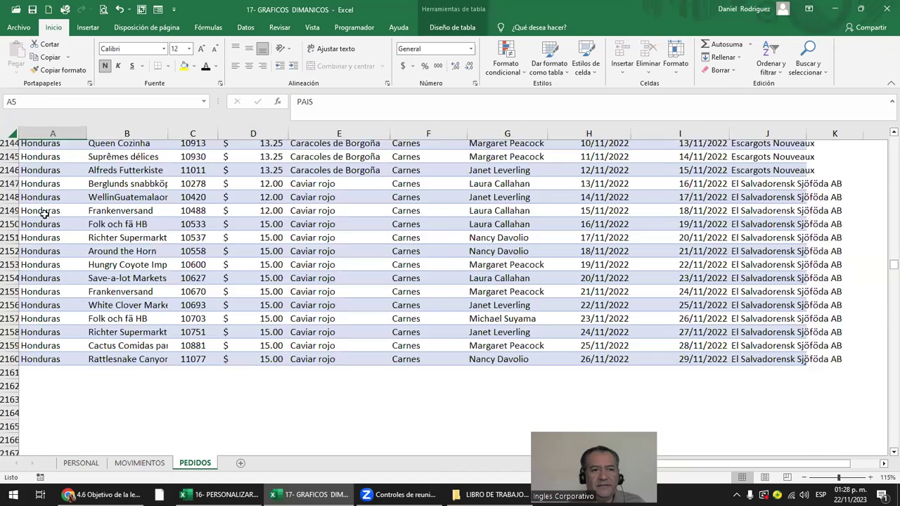
{"action": "key", "text": "Right"}
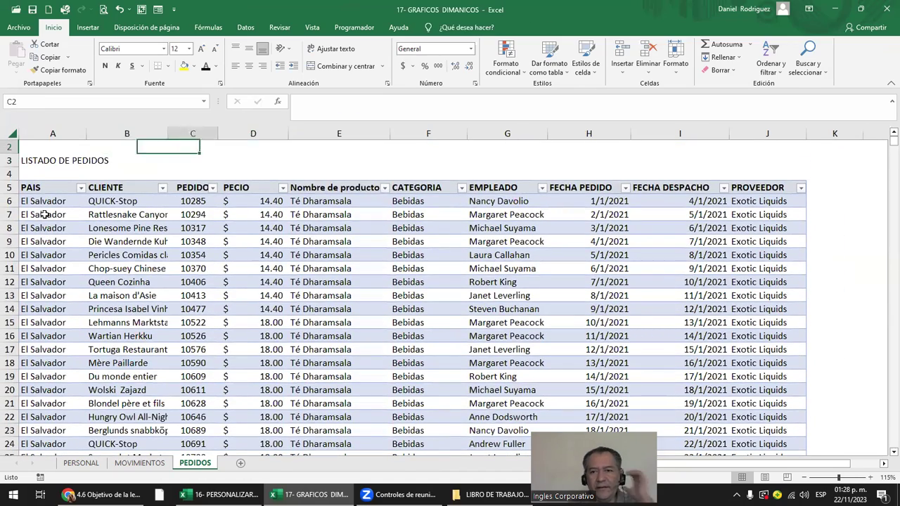
{"action": "key", "text": "Right"}
{"action": "key", "text": "Right"}
{"action": "key", "text": "Right"}
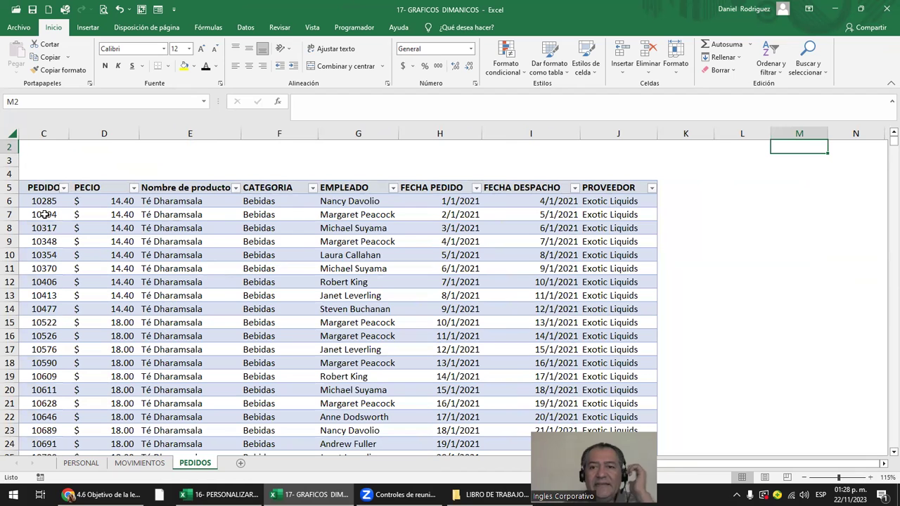
{"action": "left_click", "coordinate": [743, 203]}
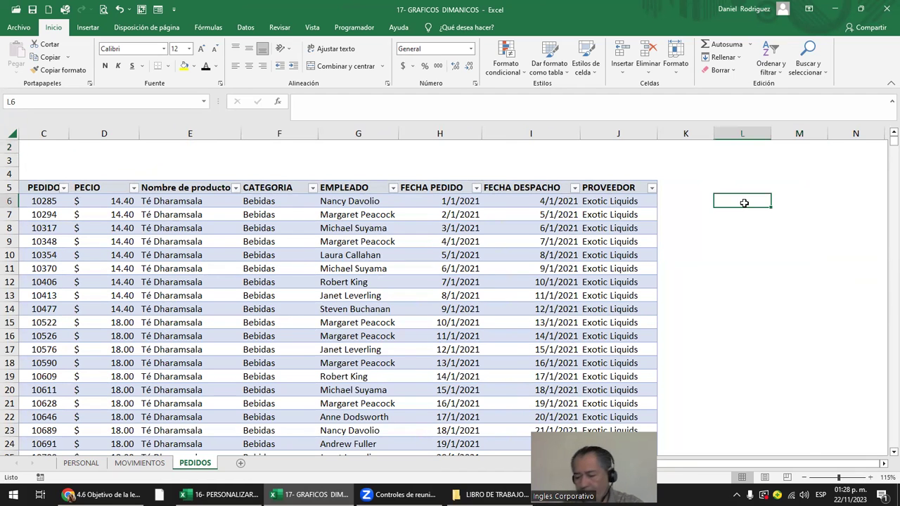
{"action": "key", "text": "Right"}
{"action": "key", "text": "Right"}
{"action": "key", "text": "Right"}
{"action": "key", "text": "Right"}
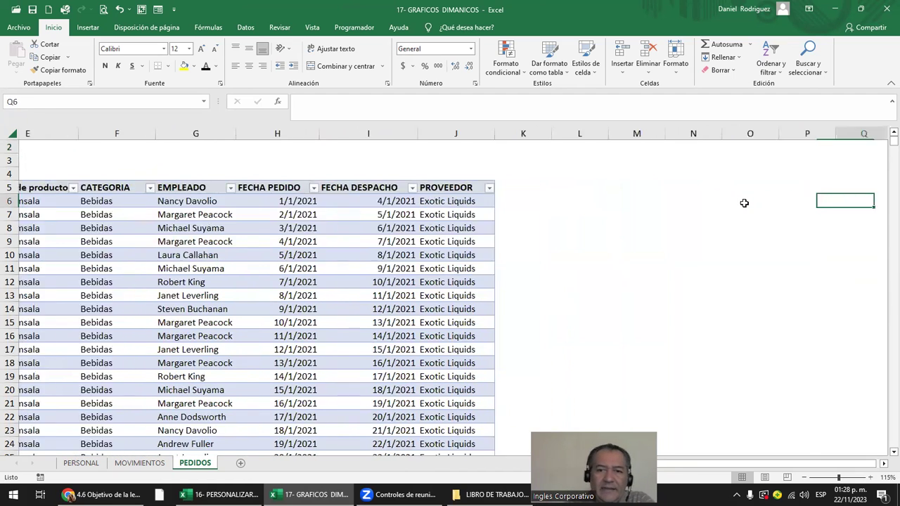
{"action": "key", "text": "Right"}
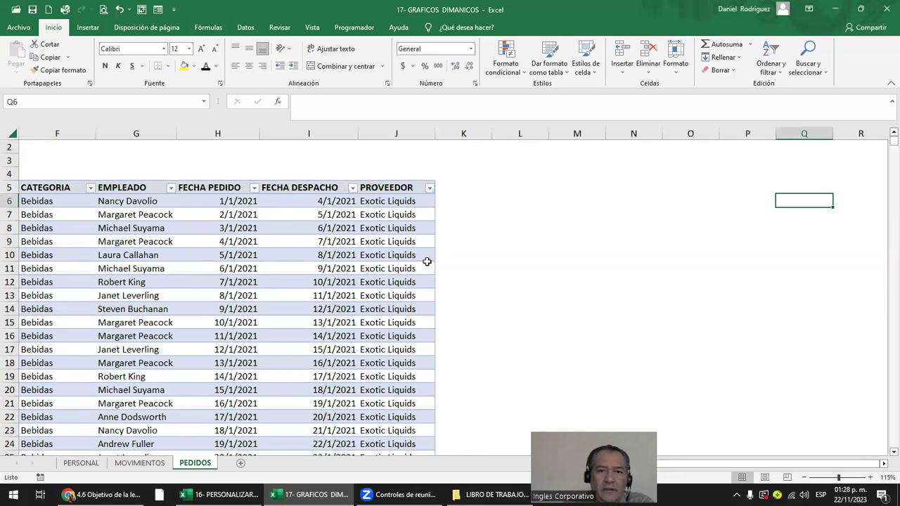
{"action": "left_click", "coordinate": [391, 172]}
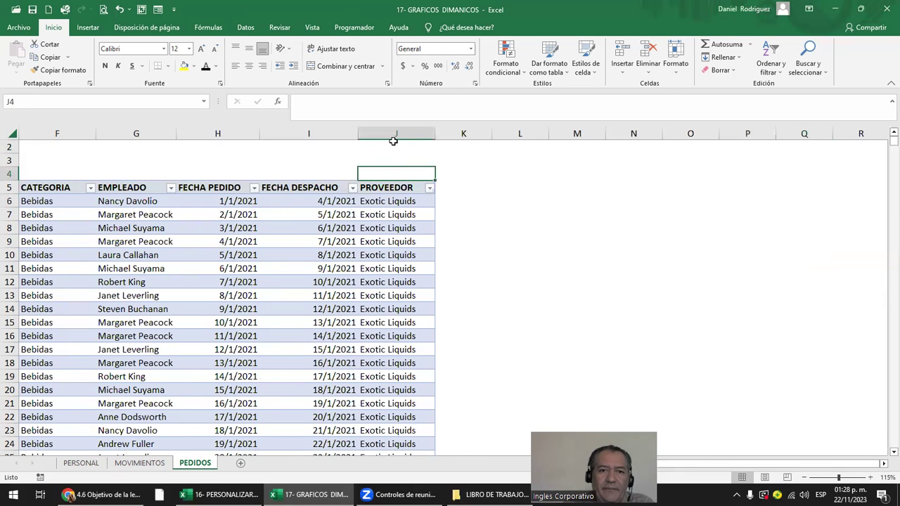
{"action": "left_click", "coordinate": [392, 187]}
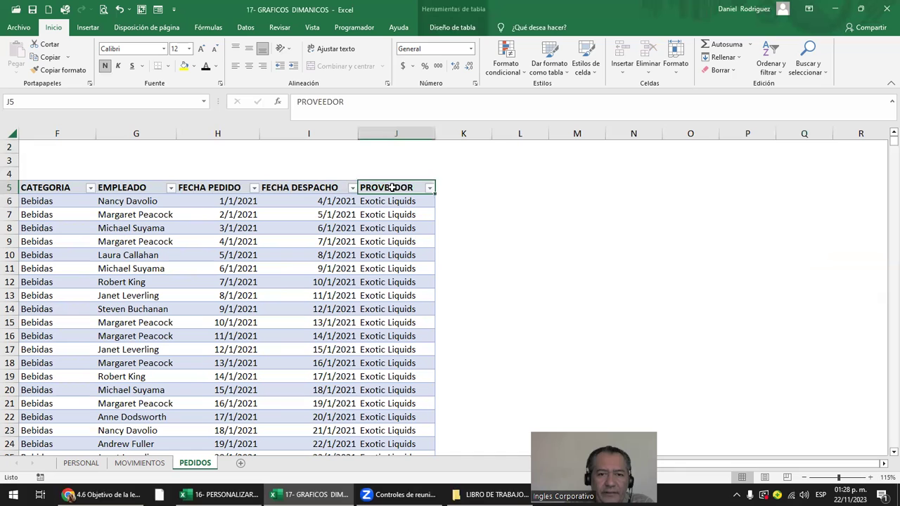
{"action": "left_click", "coordinate": [345, 191]}
{"action": "key", "text": "Left"}
{"action": "key", "text": "Left"}
{"action": "key", "text": "Left"}
{"action": "key", "text": "Left"}
{"action": "key", "text": "Left"}
{"action": "key", "text": "Left"}
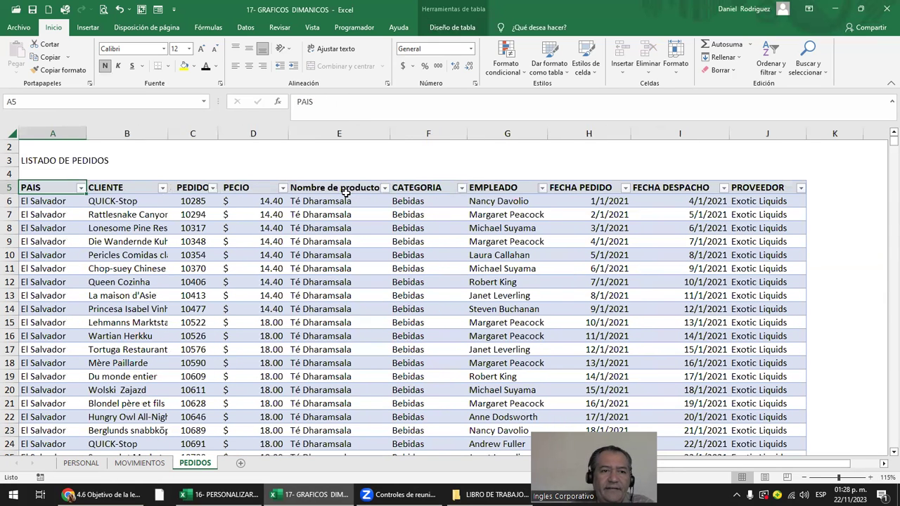
{"action": "key", "text": "Right"}
{"action": "key", "text": "Right"}
{"action": "key", "text": "Right"}
{"action": "key", "text": "Right"}
{"action": "key", "text": "Right"}
{"action": "key", "text": "Right"}
{"action": "key", "text": "Right"}
{"action": "key", "text": "Right"}
{"action": "key", "text": "Right"}
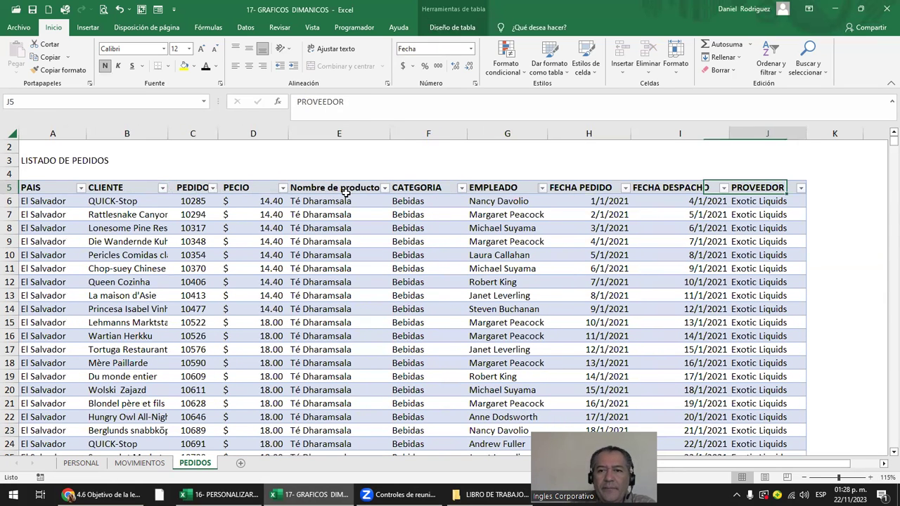
{"action": "key", "text": "Right"}
{"action": "key", "text": "Right"}
{"action": "key", "text": "Right"}
{"action": "key", "text": "Right"}
{"action": "key", "text": "Right"}
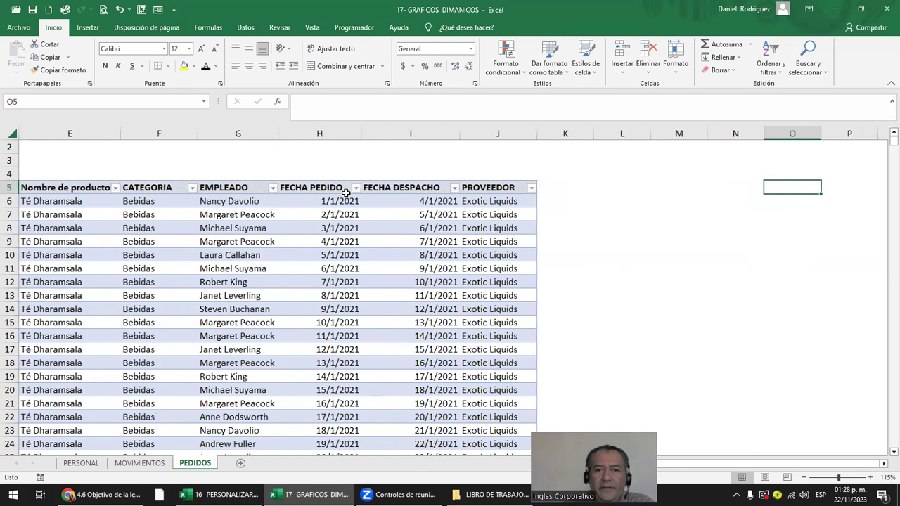
{"action": "left_click", "coordinate": [500, 147]}
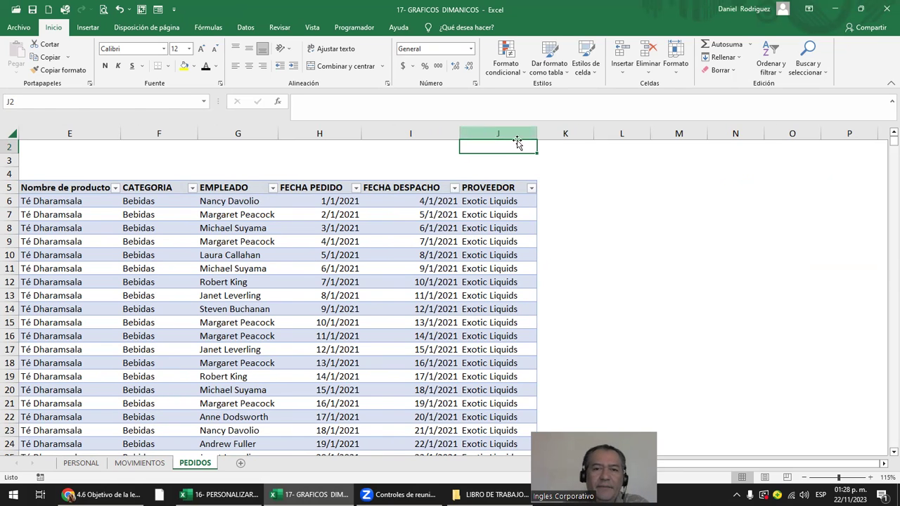
{"action": "left_click", "coordinate": [563, 157]}
Step: In K2, enter the note 'OPCIONE 1 FUENTE DE DATOS ==> TABLA DINAMICA ==> GRAFICO DINAMICOS'
{"action": "key", "text": "Up"}
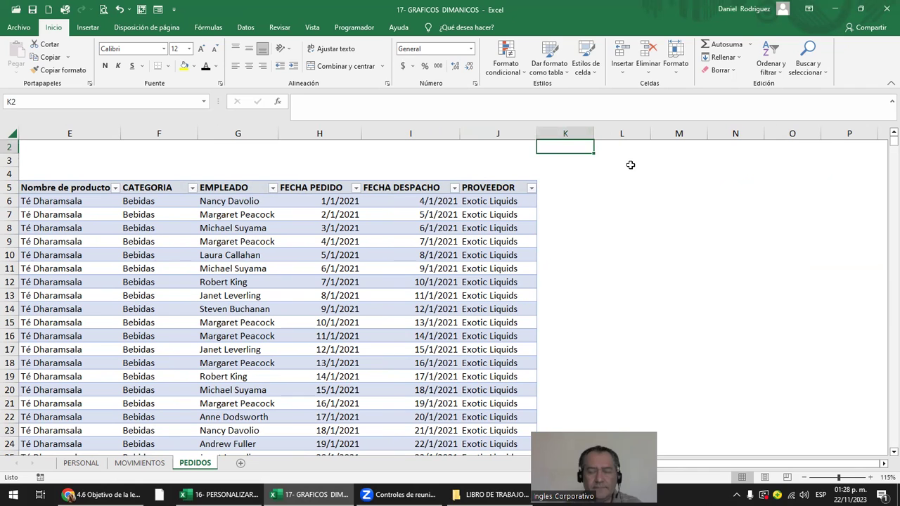
{"action": "type", "text": "OPCIONES:"}
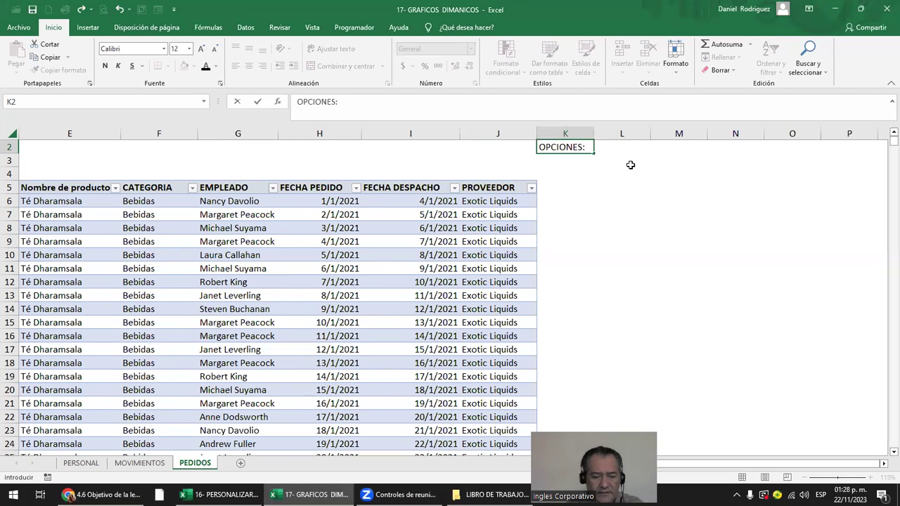
{"action": "type", "text": " FUENTRE"}
{"action": "key", "text": "BackSpace"}
{"action": "key", "text": "BackSpace"}
{"action": "type", "text": "E DE DATOS "}
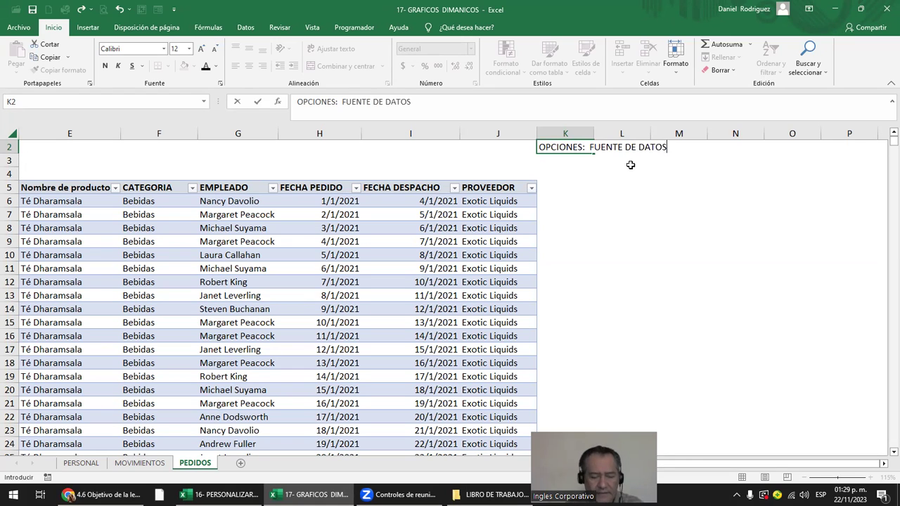
{"action": "type", "text": "==>  "}
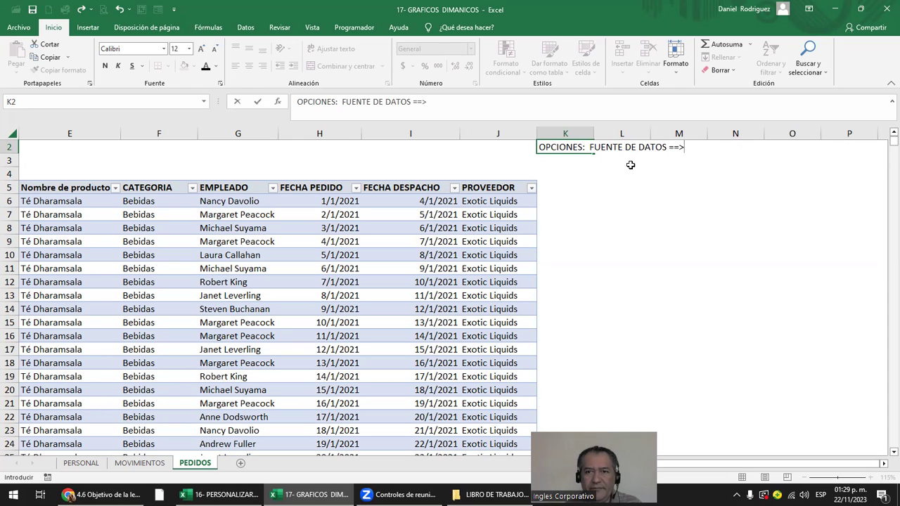
{"action": "type", "text": "TABLA DINAMICA ="}
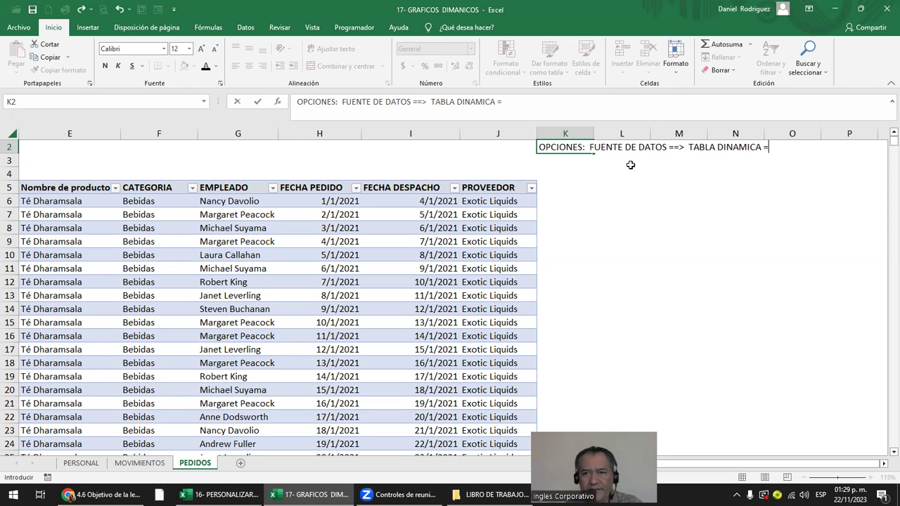
{"action": "type", "text": "=> GRAFICO DINAMICO"}
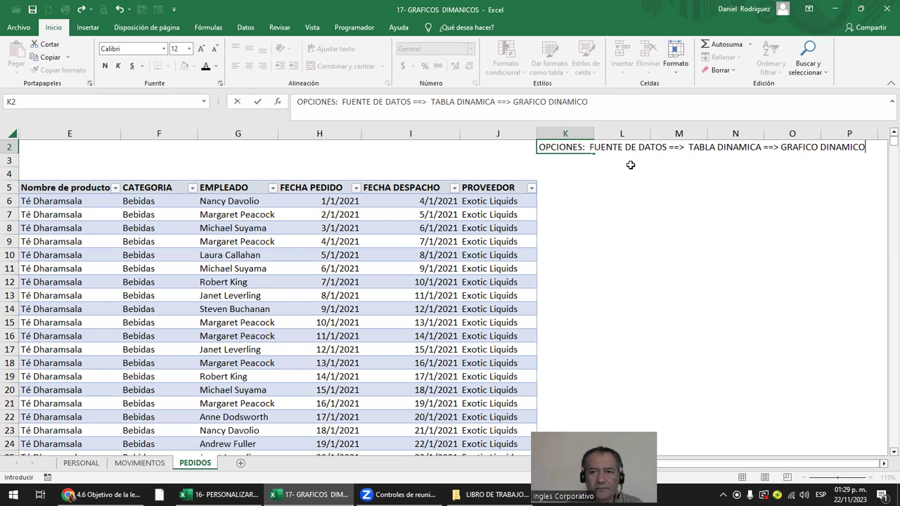
{"action": "type", "text": "S"}
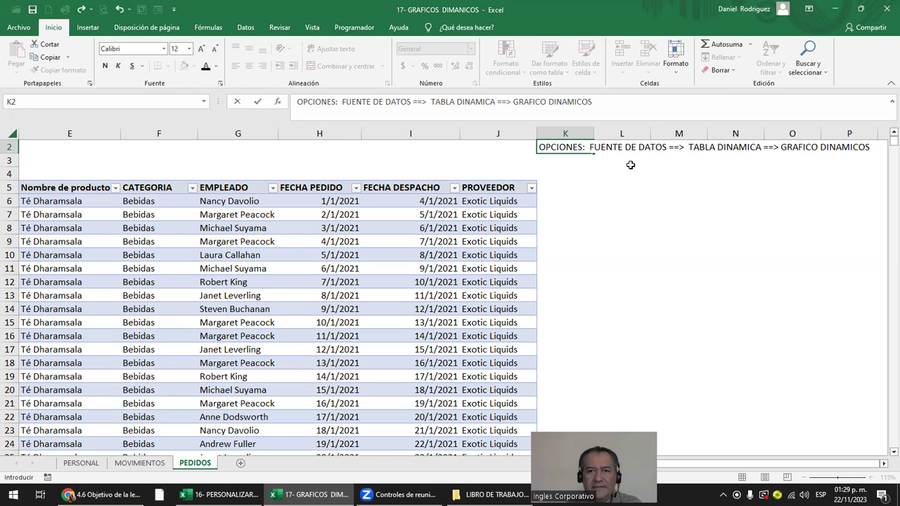
{"action": "key", "text": "F2"}
{"action": "key", "text": "Left"}
{"action": "key", "text": "Left"}
{"action": "key", "text": "Left"}
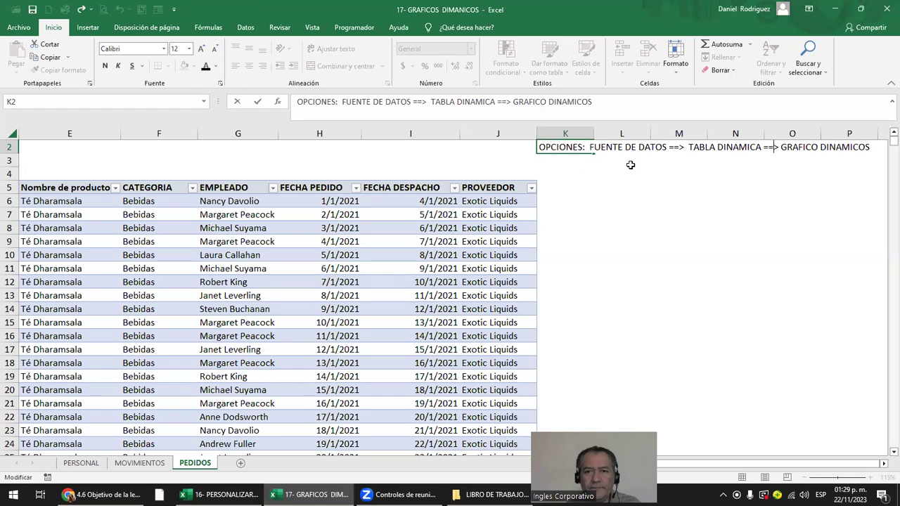
{"action": "key", "text": "Left"}
{"action": "key", "text": "Left"}
{"action": "key", "text": "Left"}
{"action": "key", "text": "Right"}
{"action": "key", "text": "Right"}
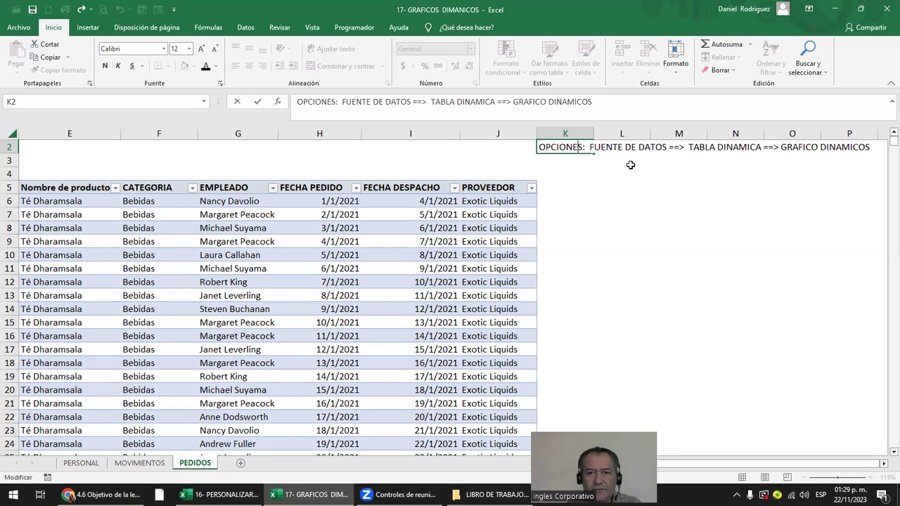
{"action": "type", "text": "1"}
{"action": "key", "text": "Delete"}
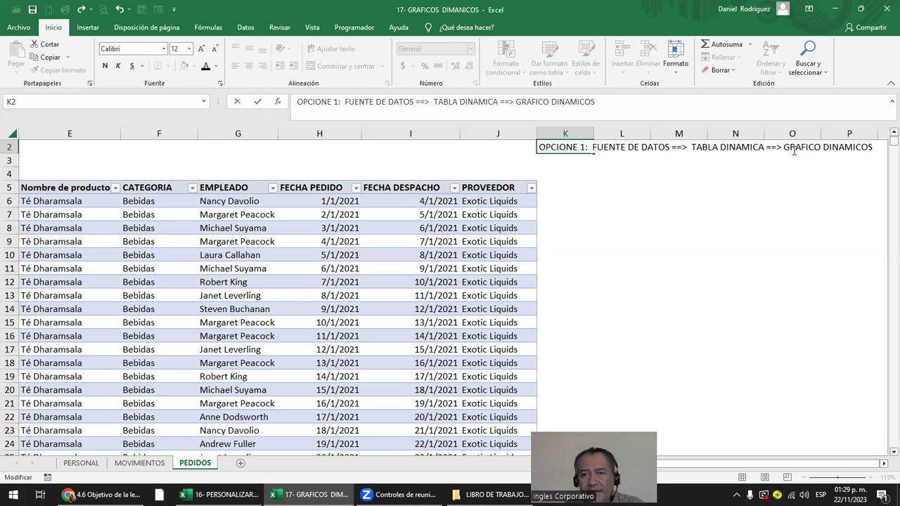
{"action": "key", "text": "Escape"}
Step: Copy the K2 note into K3 and renumber it as OPCIONE 2
{"action": "key", "text": "ctrl+c"}
{"action": "key", "text": "Down"}
{"action": "key", "text": "Return"}
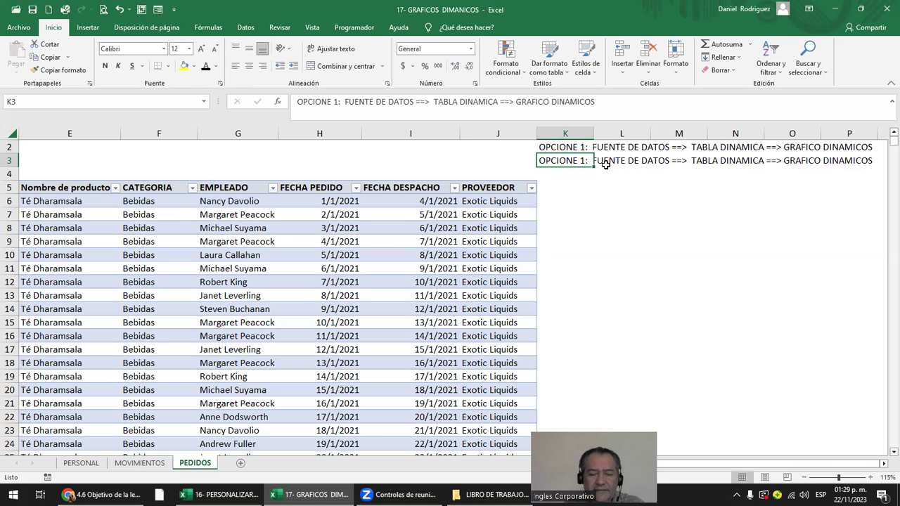
{"action": "key", "text": "F2"}
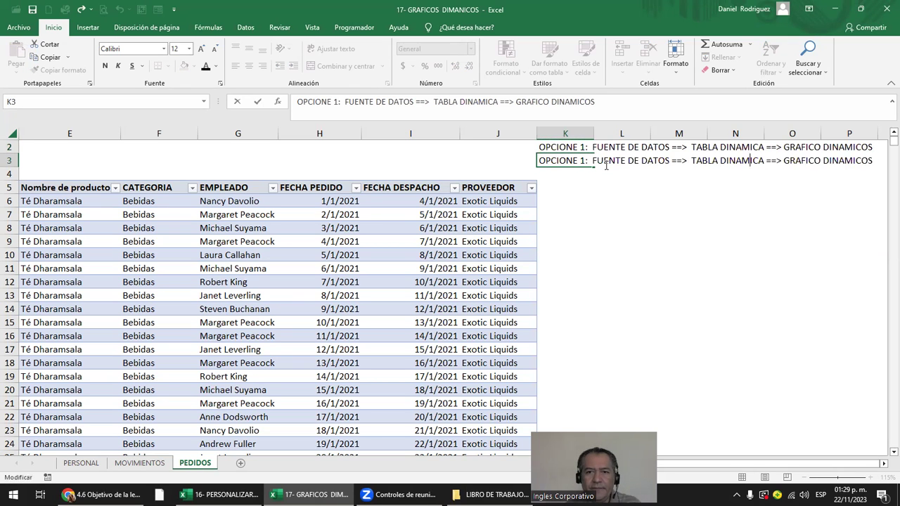
{"action": "key", "text": "BackSpace"}
{"action": "type", "text": "2"}
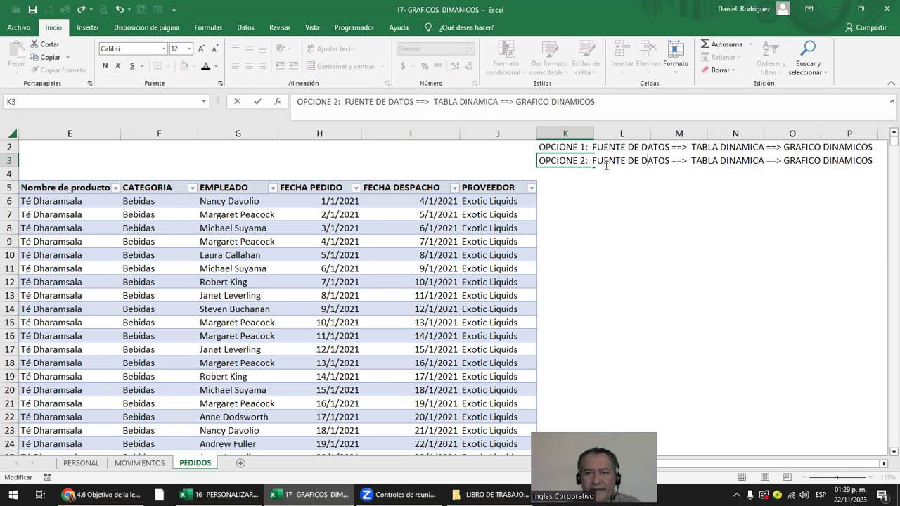
Step: Reorder the K3 note so TABLA DINAMICA follows GRAFICO DINAMICOS, joined by '==>'
{"action": "key", "text": "shift+Right"}
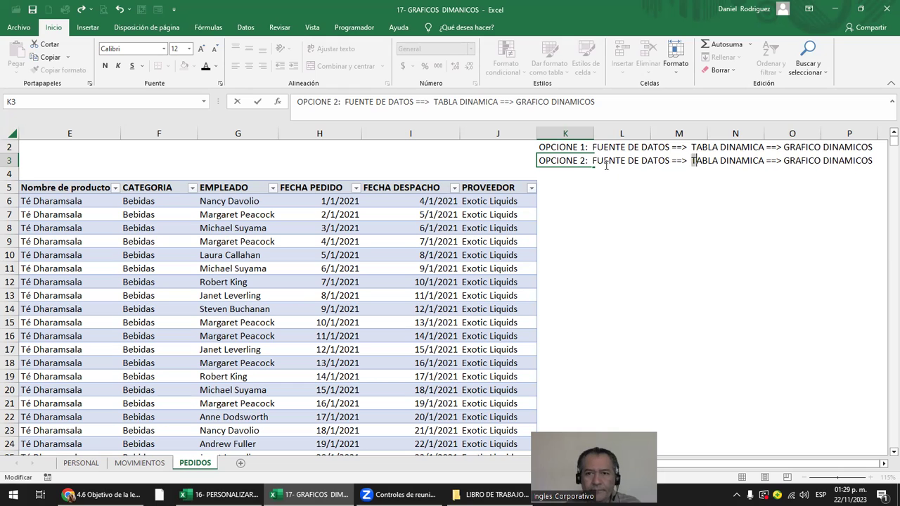
{"action": "key", "text": "shift+Right"}
{"action": "key", "text": "shift+Right"}
{"action": "key", "text": "shift+Right"}
{"action": "key", "text": "shift+Right"}
{"action": "key", "text": "shift+Right"}
{"action": "key", "text": "shift+Right"}
{"action": "key", "text": "shift+Right"}
{"action": "key", "text": "shift+Right"}
{"action": "key", "text": "shift+Right"}
{"action": "key", "text": "shift+Left"}
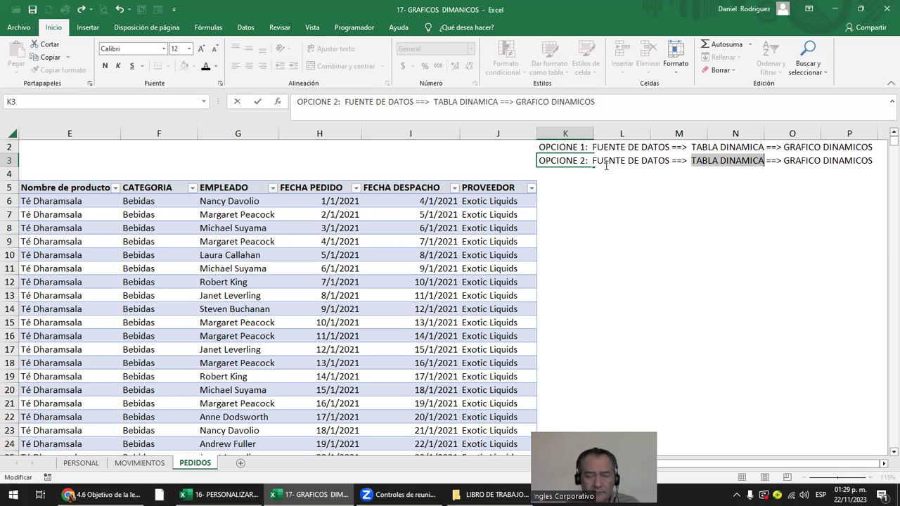
{"action": "key", "text": "Delete"}
{"action": "key", "text": "Delete"}
{"action": "key", "text": "Delete"}
{"action": "key", "text": "Delete"}
{"action": "key", "text": "Delete"}
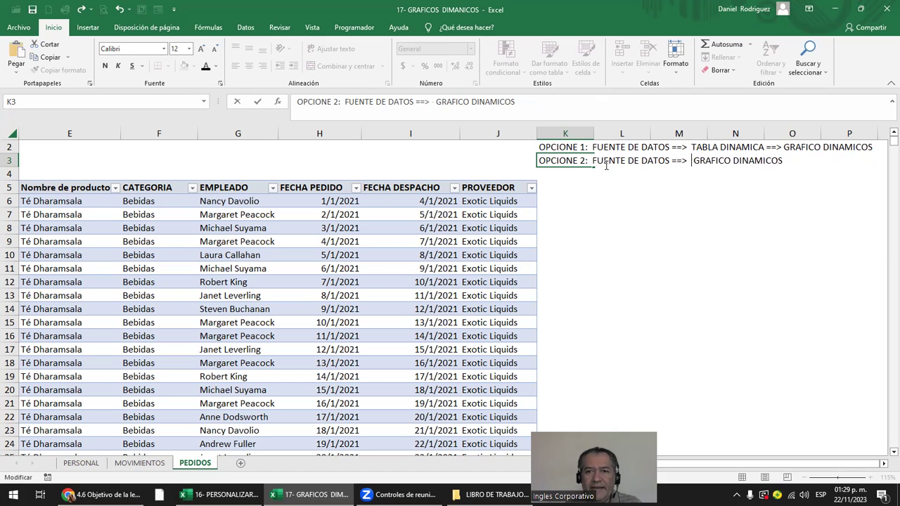
{"action": "key", "text": "Right"}
{"action": "key", "text": "Right"}
{"action": "key", "text": "Right"}
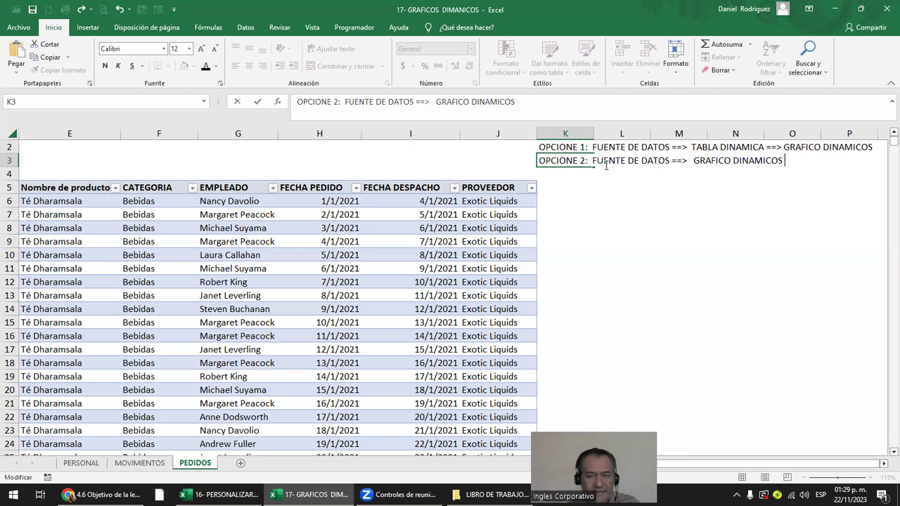
{"action": "key", "text": "ctrl+v"}
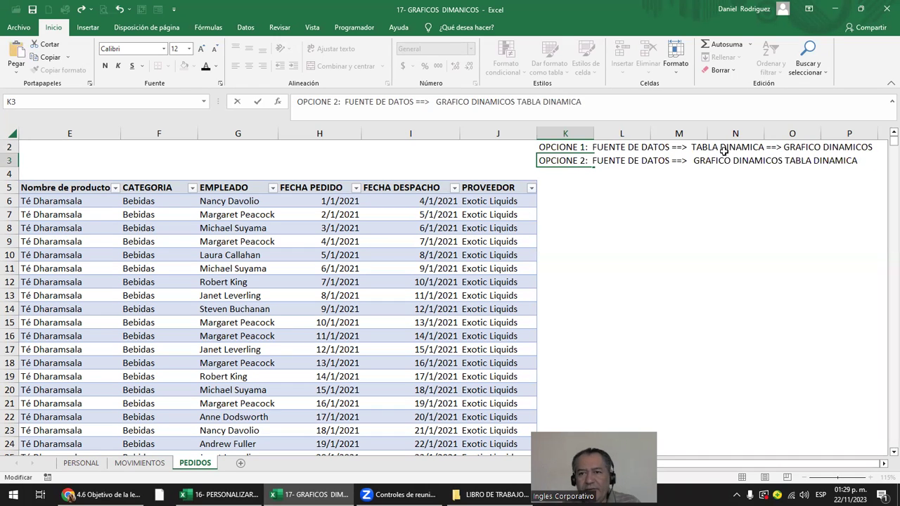
{"action": "left_click", "coordinate": [785, 161]}
{"action": "type", "text": "==>"}
{"action": "key", "text": "Return"}
{"action": "key", "text": "Up"}
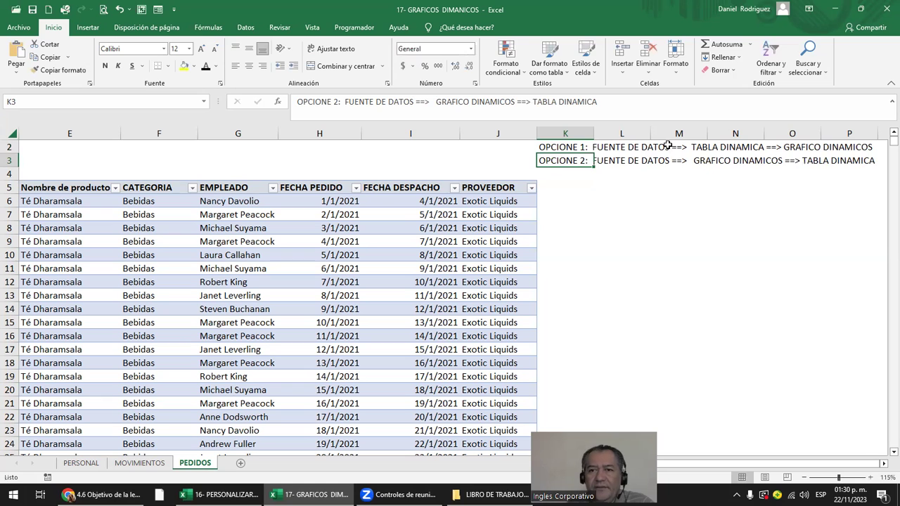
{"action": "left_click", "coordinate": [702, 214]}
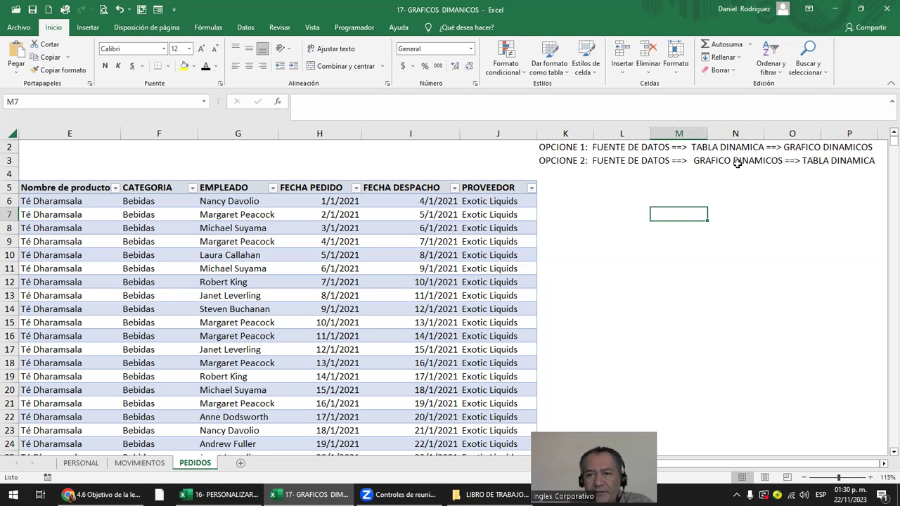
Step: Paste a copy of the OPCIONE 1 note from K2 into a cell below the notes
{"action": "left_click", "coordinate": [699, 148]}
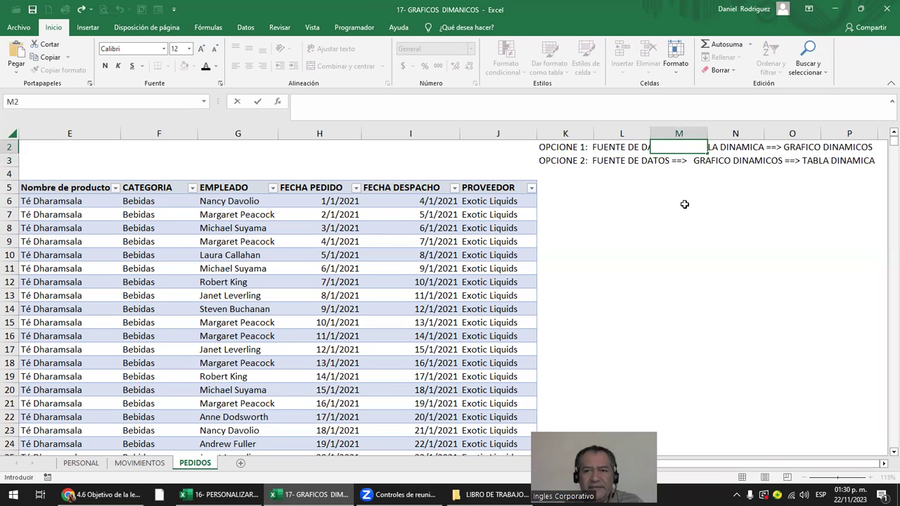
{"action": "key", "text": "Escape"}
{"action": "left_click", "coordinate": [587, 211]}
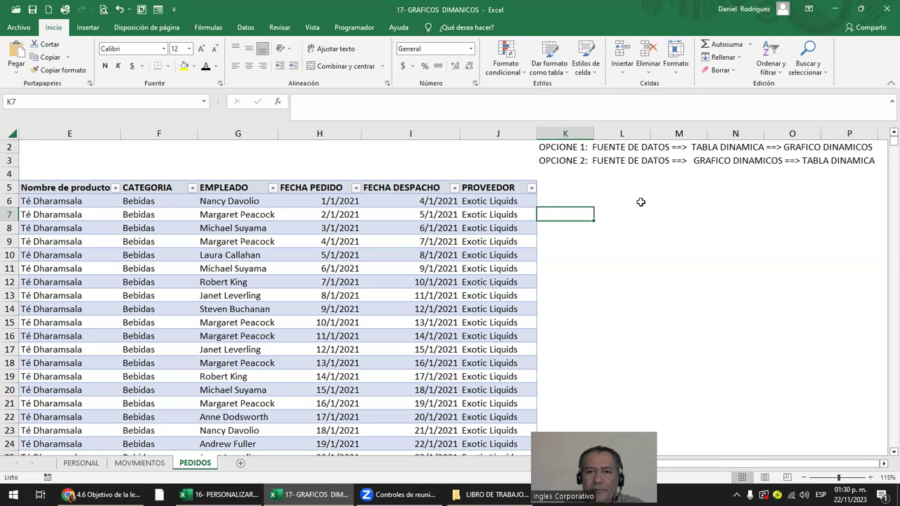
{"action": "left_click", "coordinate": [612, 199]}
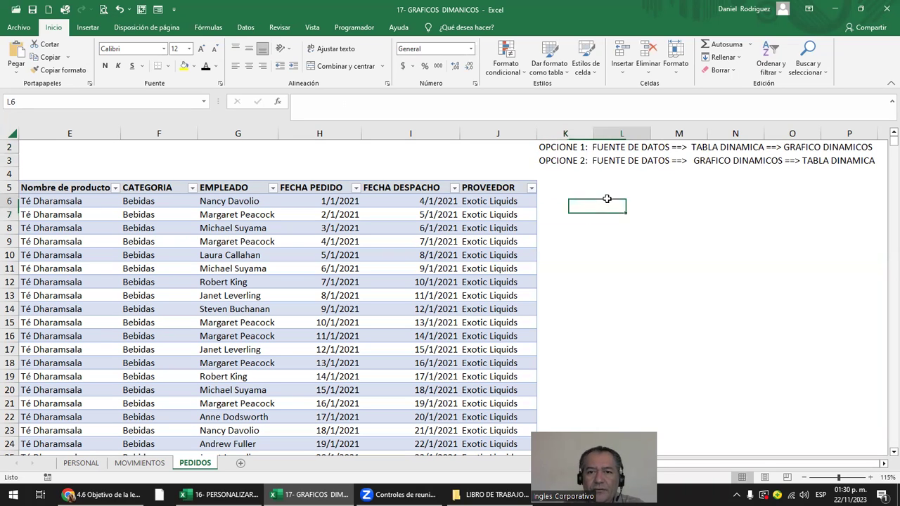
{"action": "left_click", "coordinate": [553, 151]}
{"action": "key", "text": "ctrl+c"}
{"action": "key", "text": "Down"}
{"action": "key", "text": "Down"}
{"action": "key", "text": "Down"}
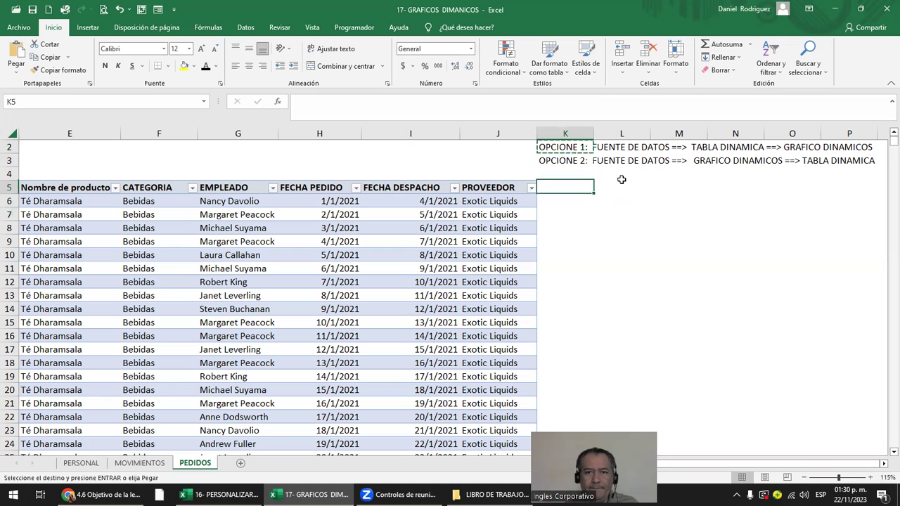
{"action": "key", "text": "Right"}
{"action": "key", "text": "Down"}
{"action": "key", "text": "Return"}
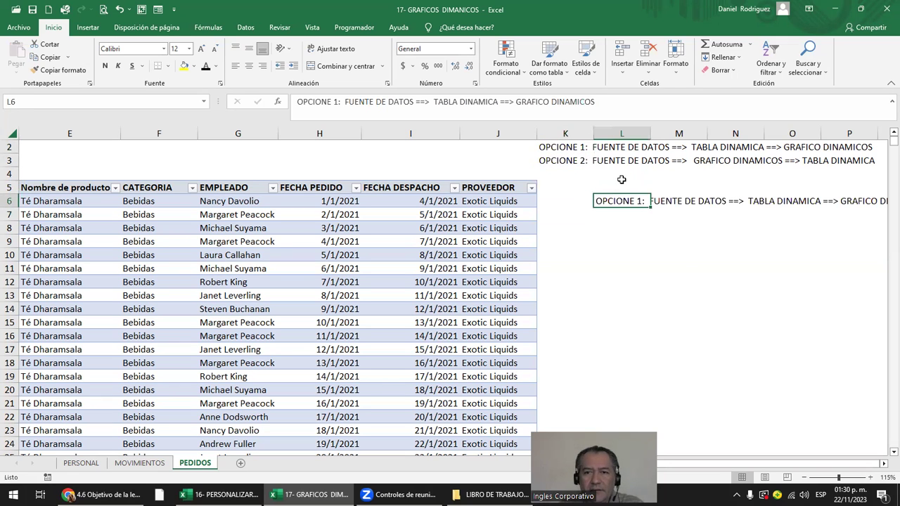
Step: Enter the heading PEDIDOS POR PAIS in cell L9
{"action": "left_click", "coordinate": [497, 188]}
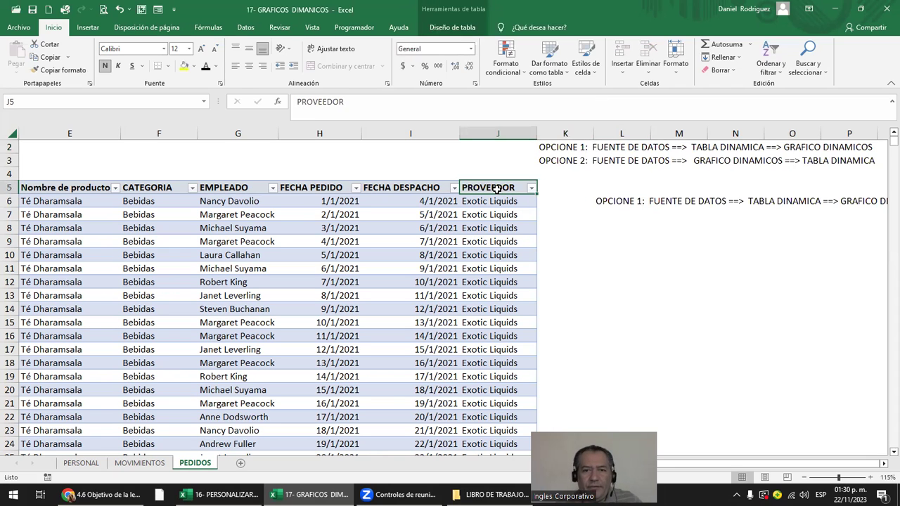
{"action": "left_click", "coordinate": [616, 251]}
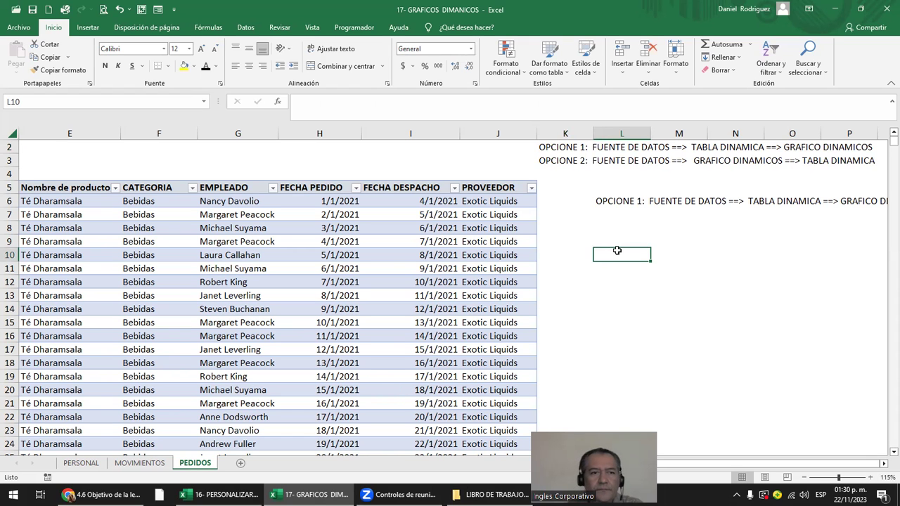
{"action": "key", "text": "Left"}
{"action": "key", "text": "Left"}
{"action": "key", "text": "Left"}
{"action": "key", "text": "Left"}
{"action": "key", "text": "Left"}
{"action": "key", "text": "Left"}
{"action": "key", "text": "Up"}
{"action": "key", "text": "Right"}
{"action": "key", "text": "Right"}
{"action": "key", "text": "Right"}
{"action": "key", "text": "Right"}
{"action": "key", "text": "Right"}
{"action": "key", "text": "Right"}
{"action": "key", "text": "Right"}
{"action": "key", "text": "Left"}
{"action": "key", "text": "Left"}
{"action": "key", "text": "Left"}
{"action": "key", "text": "Left"}
{"action": "key", "text": "Left"}
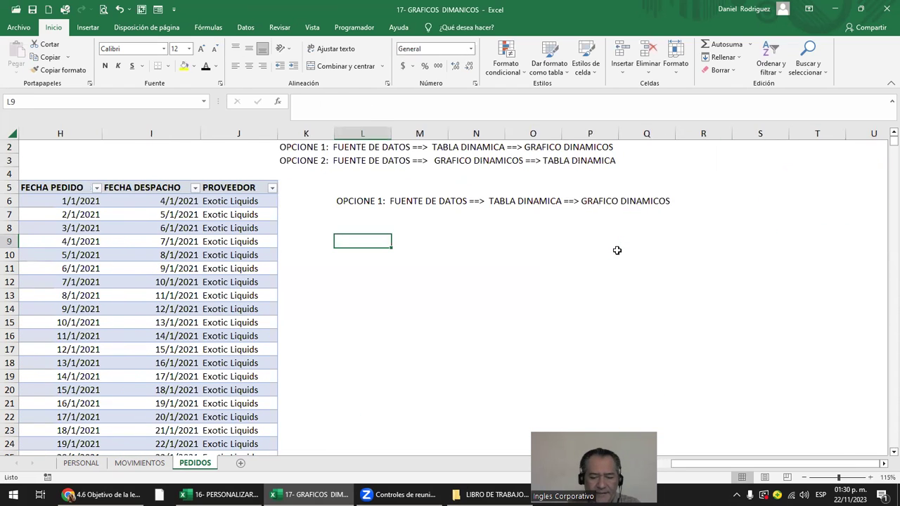
{"action": "type", "text": "PEDIDOS POR PAIS"}
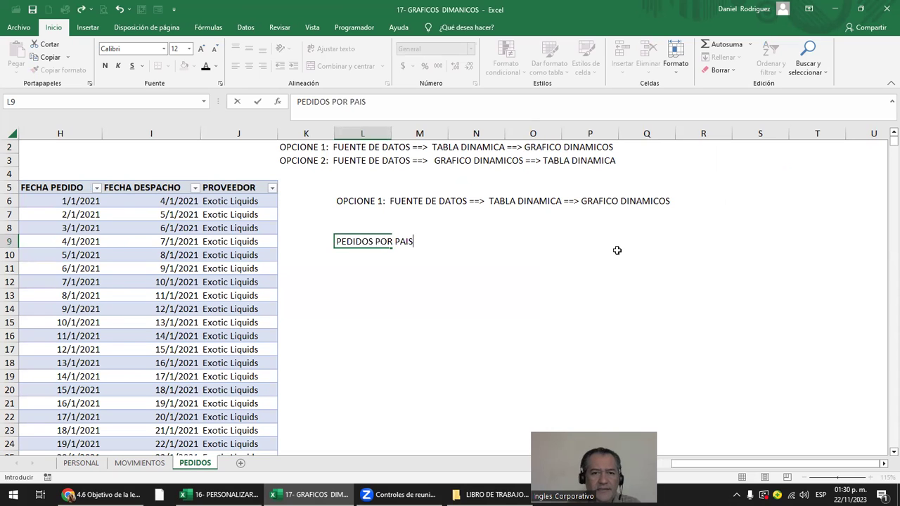
{"action": "key", "text": "Return"}
{"action": "key", "text": "Return"}
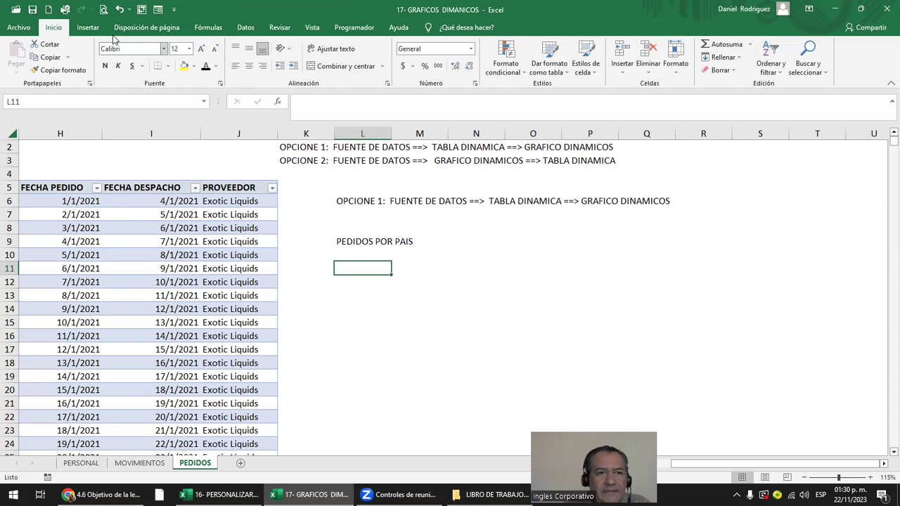
Step: Insert an empty pivot table from the PEDIDOS range at L11 on the existing sheet
{"action": "left_click", "coordinate": [88, 28]}
{"action": "left_click", "coordinate": [24, 65]}
{"action": "left_click", "coordinate": [42, 81]}
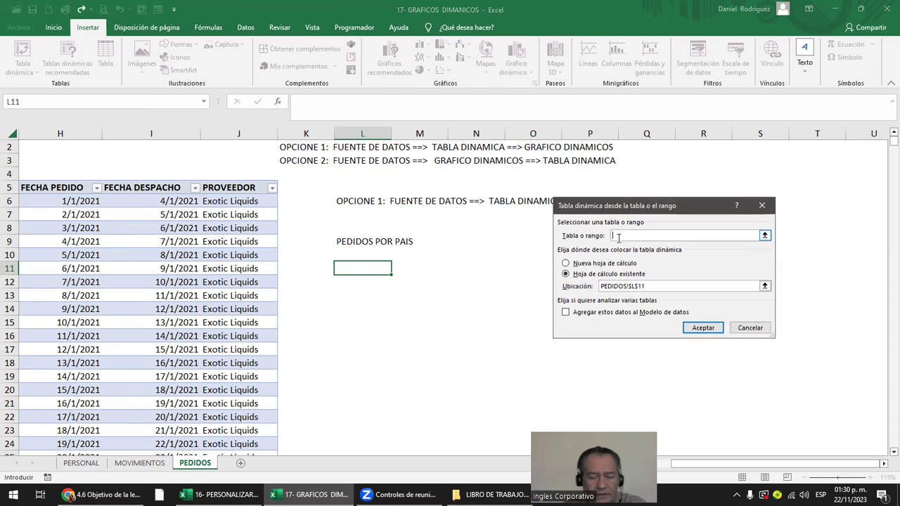
{"action": "type", "text": "PEDIDOS"}
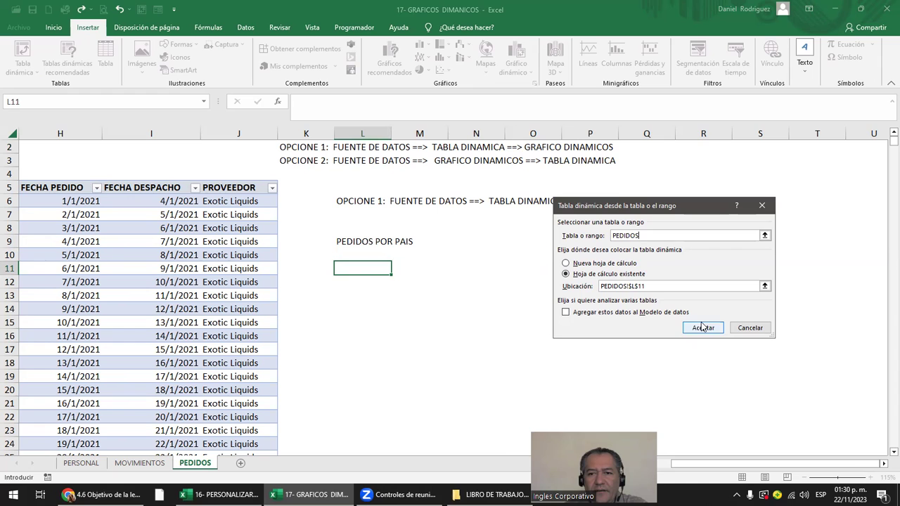
{"action": "left_click", "coordinate": [703, 328]}
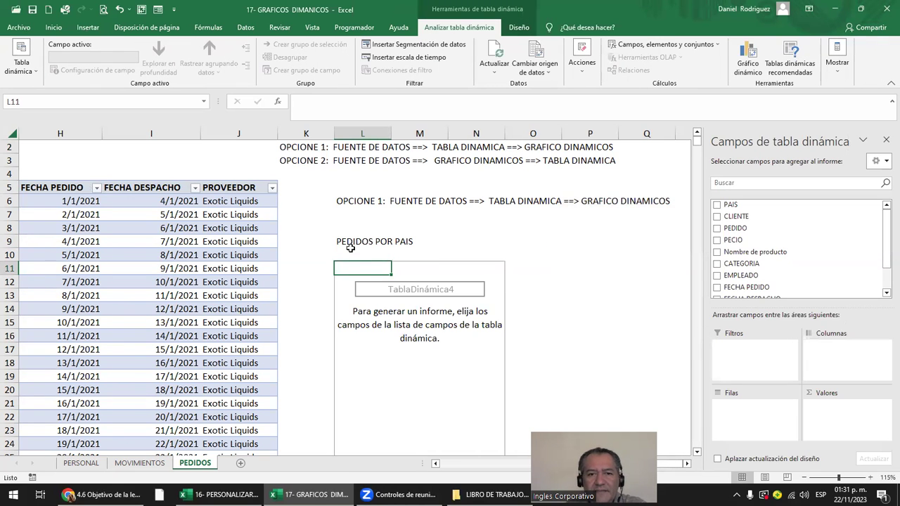
Step: Put PAIS in rows and count FECHA PEDIDO: Guatemala 1453, Honduras 484, El Salvador 218
{"action": "left_click_drag", "start_coordinate": [731, 205], "coordinate": [749, 421]}
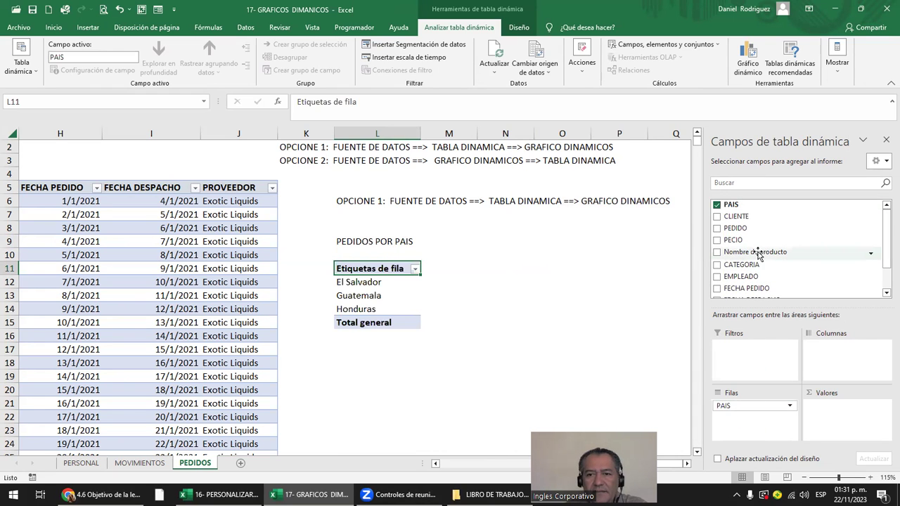
{"action": "left_click_drag", "start_coordinate": [884, 236], "coordinate": [884, 255]}
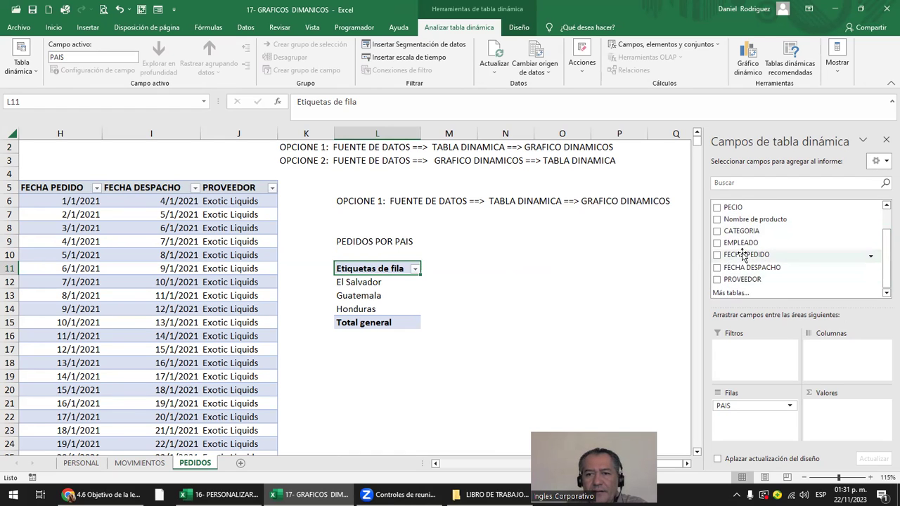
{"action": "left_click_drag", "start_coordinate": [743, 254], "coordinate": [843, 417]}
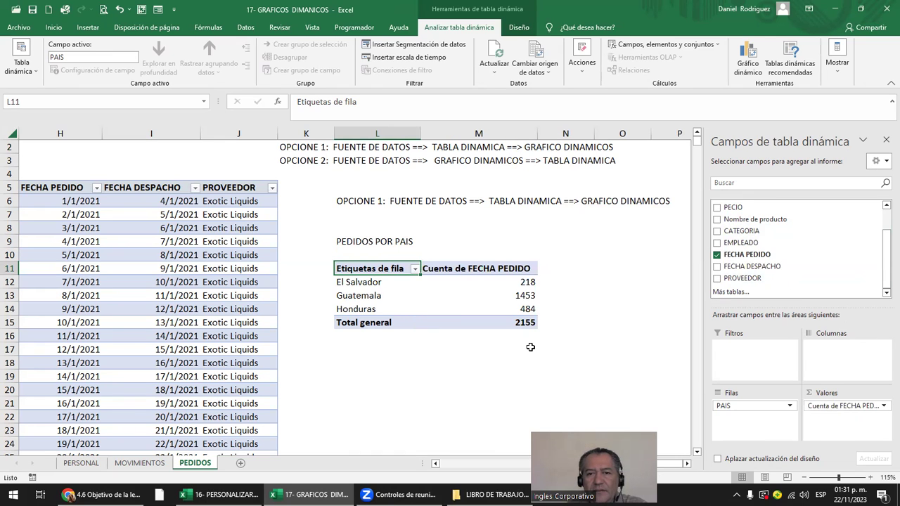
Step: Give the pivot's count field the custom name 'cANTIDAD DE PEDIDOS'
{"action": "left_click", "coordinate": [458, 268]}
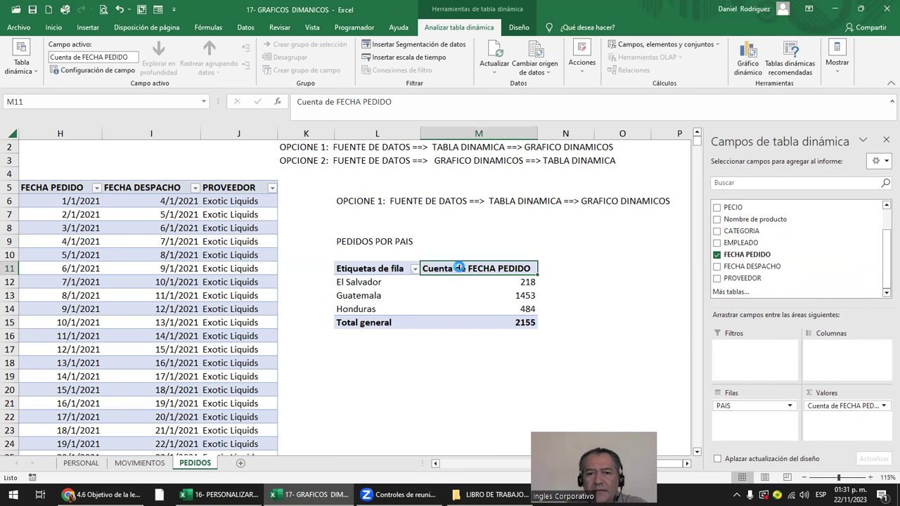
{"action": "double_click", "coordinate": [458, 268]}
{"action": "left_click", "coordinate": [706, 197]}
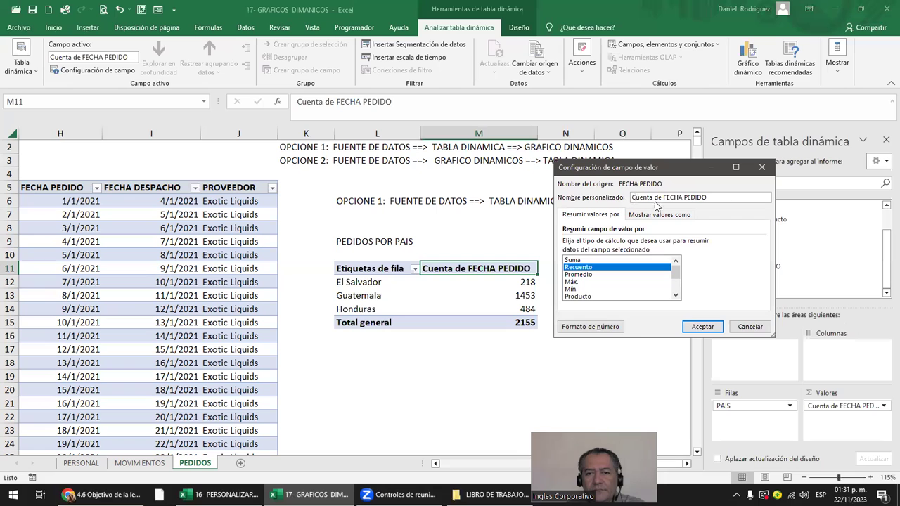
{"action": "type", "text": "nUMERO"}
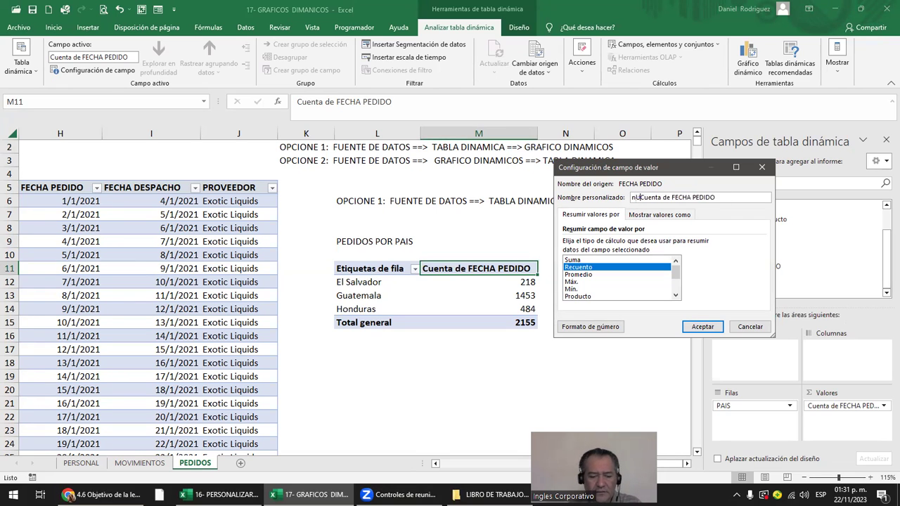
{"action": "key", "text": "Delete"}
{"action": "key", "text": "BackSpace"}
{"action": "key", "text": "BackSpace"}
{"action": "key", "text": "BackSpace"}
{"action": "key", "text": "BackSpace"}
{"action": "key", "text": "BackSpace"}
{"action": "key", "text": "BackSpace"}
{"action": "key", "text": "Delete"}
{"action": "key", "text": "Delete"}
{"action": "key", "text": "Delete"}
{"action": "key", "text": "Delete"}
{"action": "key", "text": "Delete"}
{"action": "key", "text": "Delete"}
{"action": "key", "text": "Delete"}
{"action": "key", "text": "Delete"}
{"action": "key", "text": "Delete"}
{"action": "type", "text": "cANTIDAD "}
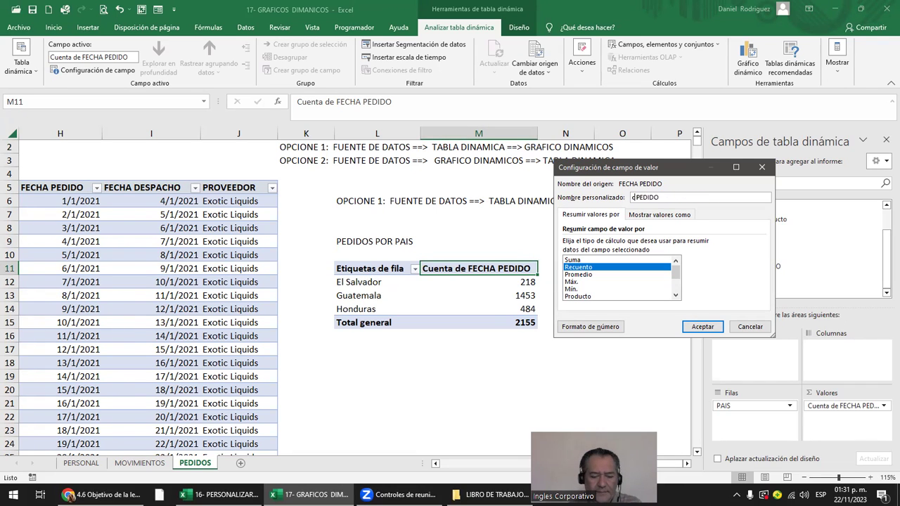
{"action": "type", "text": "DE  PEDIDO"}
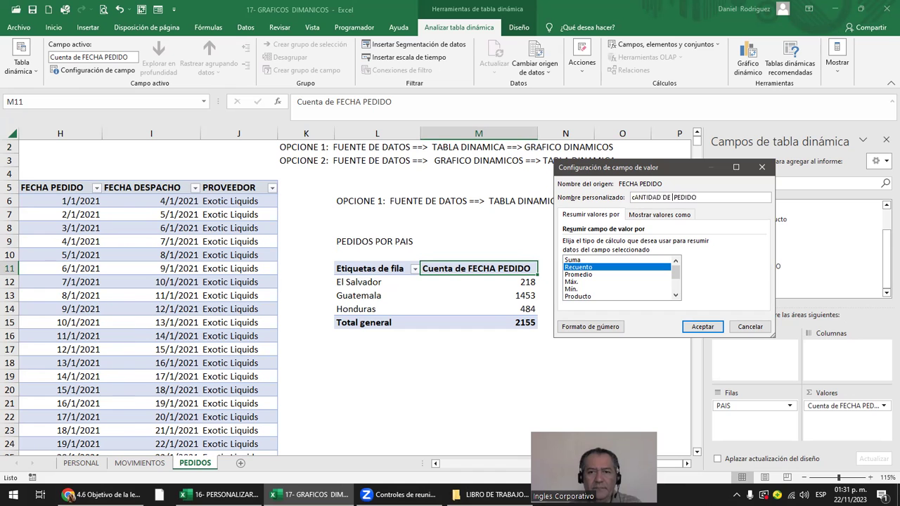
{"action": "type", "text": "S"}
{"action": "left_click", "coordinate": [702, 326]}
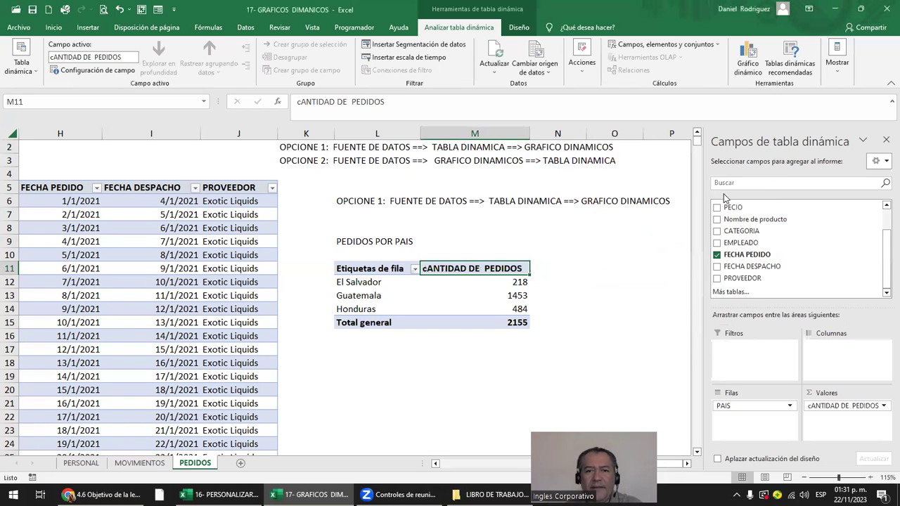
Step: Try to capitalize the count field's name to 'CANTIDAD DE PEDIDOS' in its field settings
{"action": "double_click", "coordinate": [461, 269]}
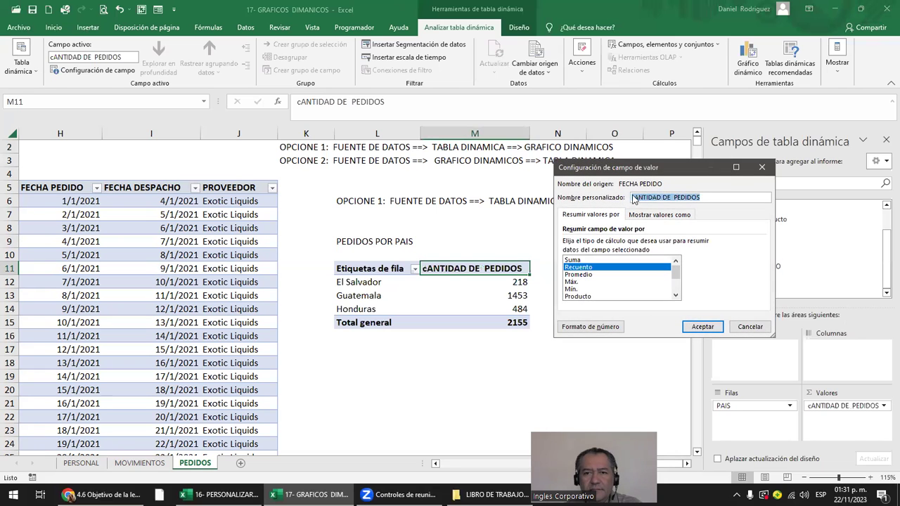
{"action": "key", "text": "Home"}
{"action": "key", "text": "Delete"}
{"action": "type", "text": "C"}
{"action": "key", "text": "Return"}
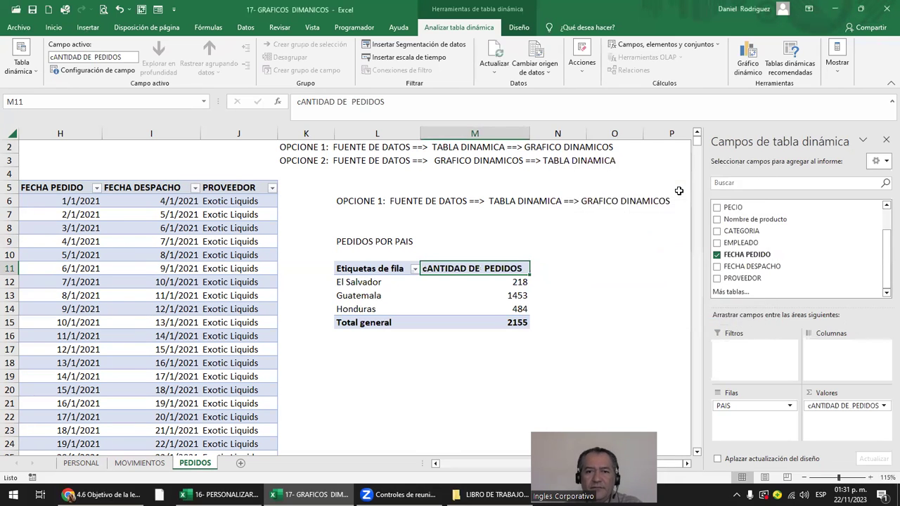
{"action": "double_click", "coordinate": [447, 270]}
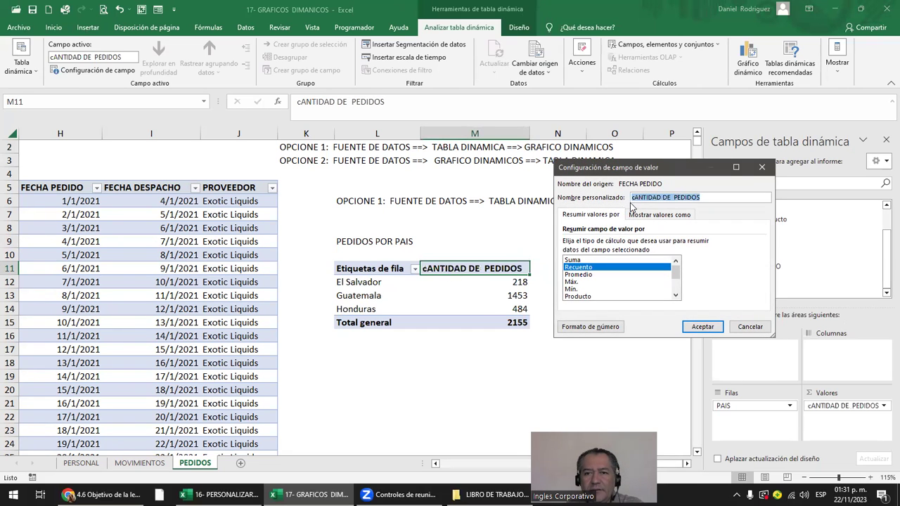
{"action": "left_click", "coordinate": [631, 198]}
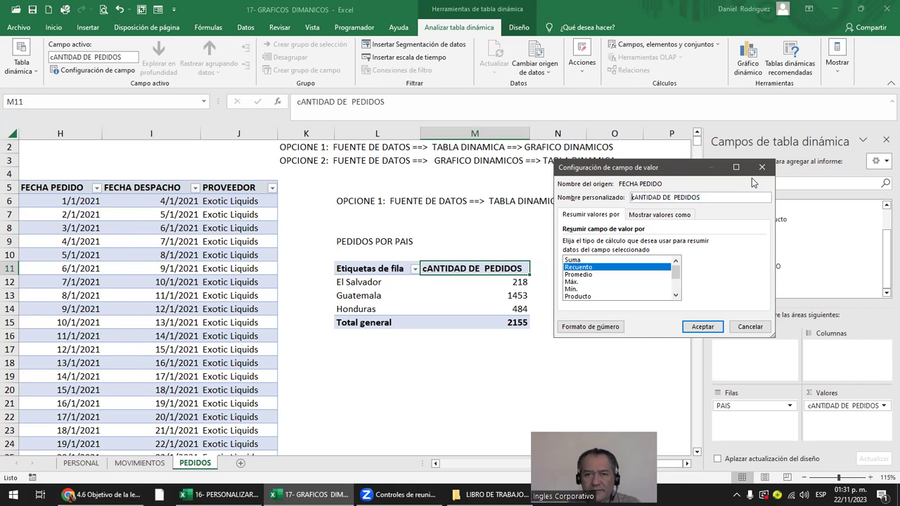
{"action": "key", "text": "Delete"}
{"action": "type", "text": "C"}
{"action": "key", "text": "Escape"}
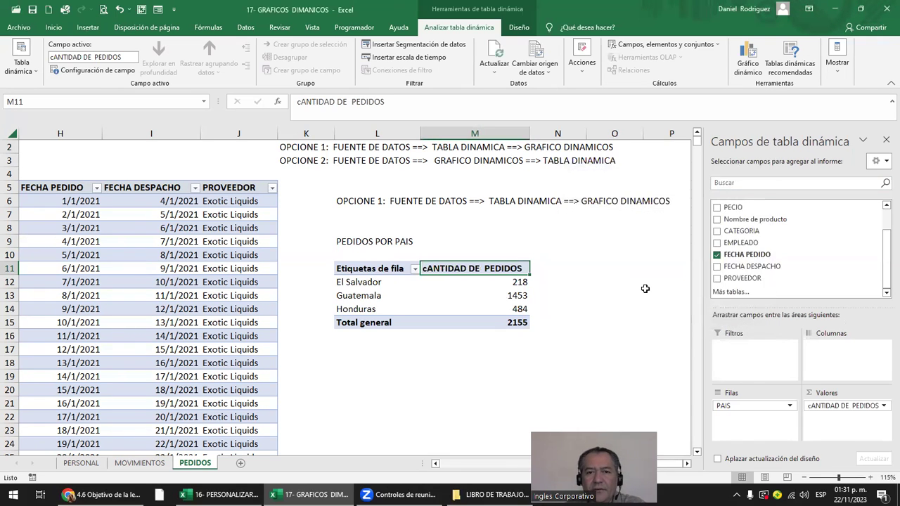
{"action": "double_click", "coordinate": [447, 268]}
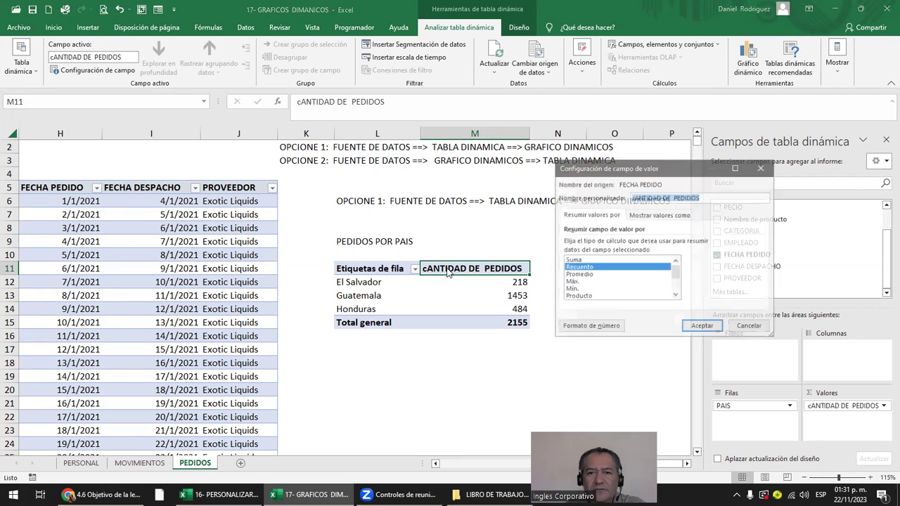
{"action": "left_click", "coordinate": [634, 198]}
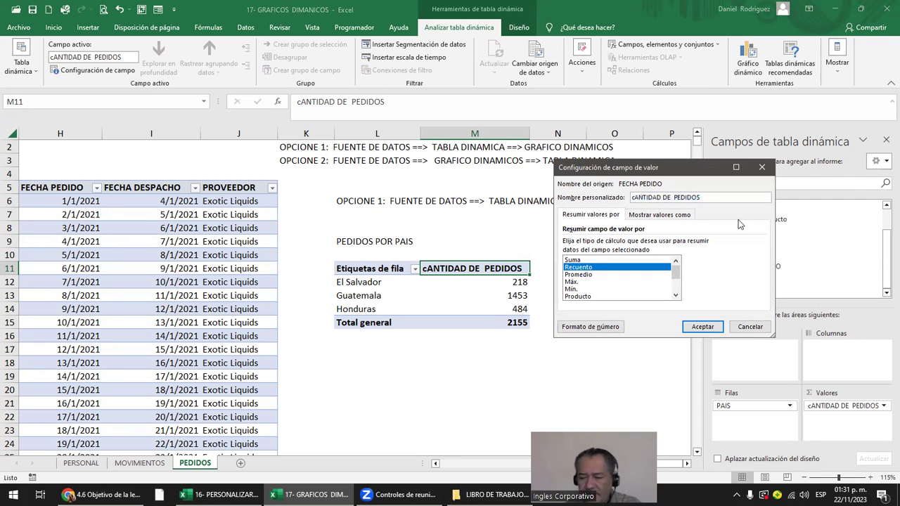
{"action": "key", "text": "BackSpace"}
{"action": "type", "text": "C"}
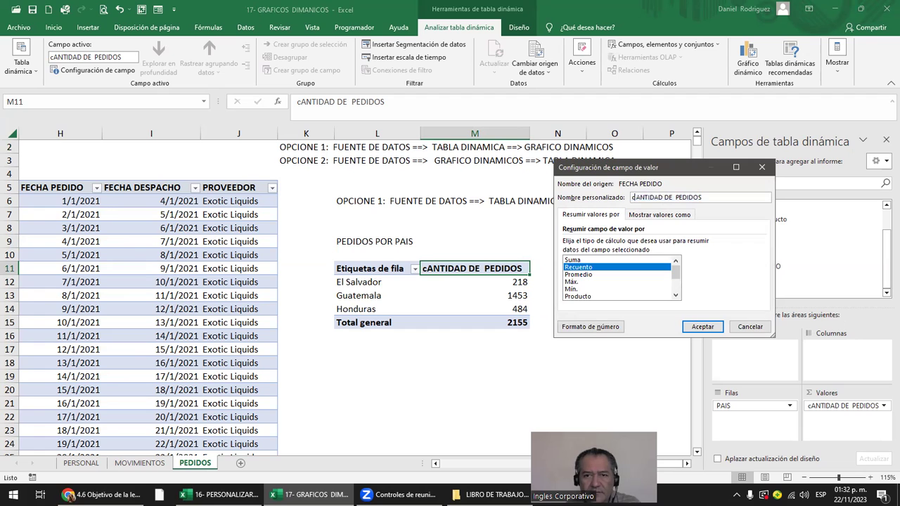
{"action": "type", "text": "C"}
{"action": "key", "text": "BackSpace"}
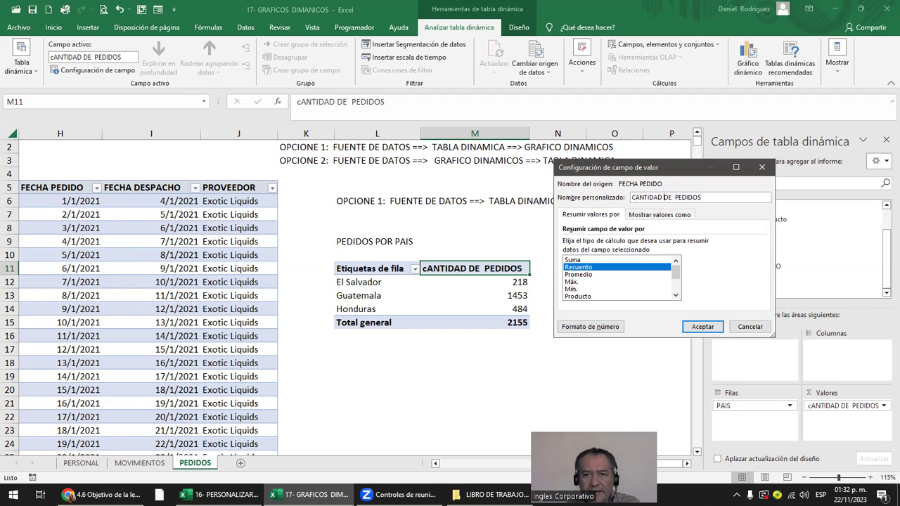
{"action": "key", "text": "Return"}
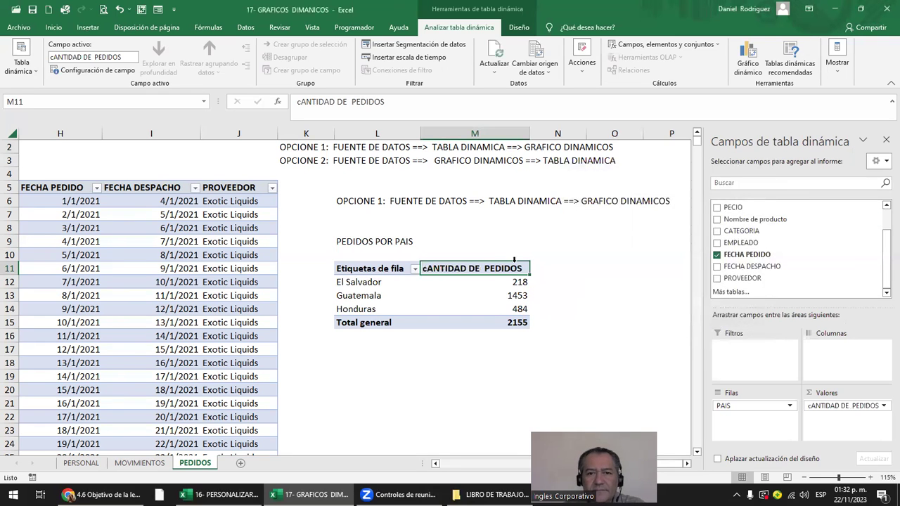
Step: Center the count values in M11:M15, including the 2155 total
{"action": "left_click_drag", "start_coordinate": [496, 270], "coordinate": [496, 322]}
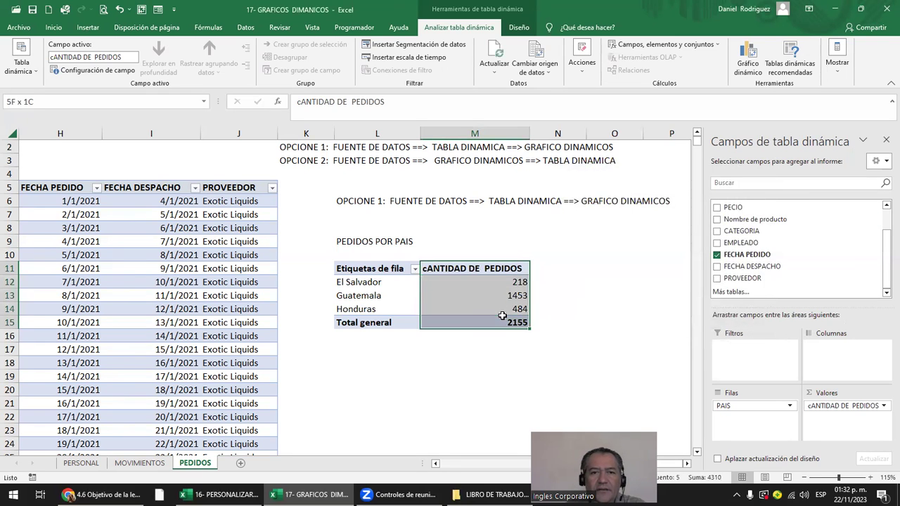
{"action": "left_click", "coordinate": [53, 27]}
{"action": "left_click", "coordinate": [248, 66]}
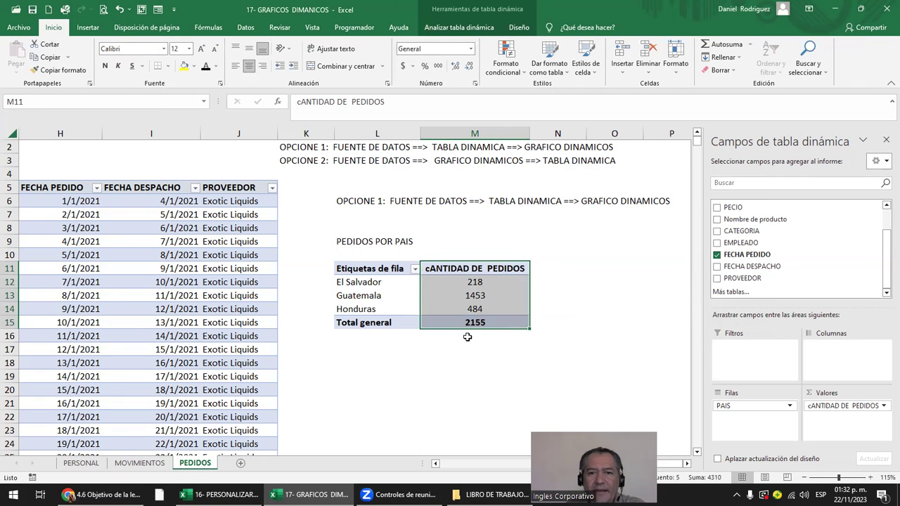
{"action": "left_click", "coordinate": [467, 337]}
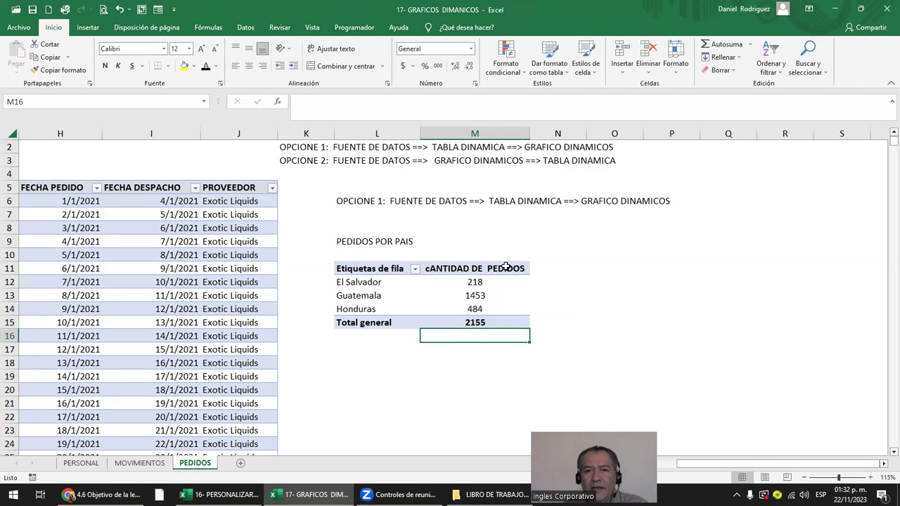
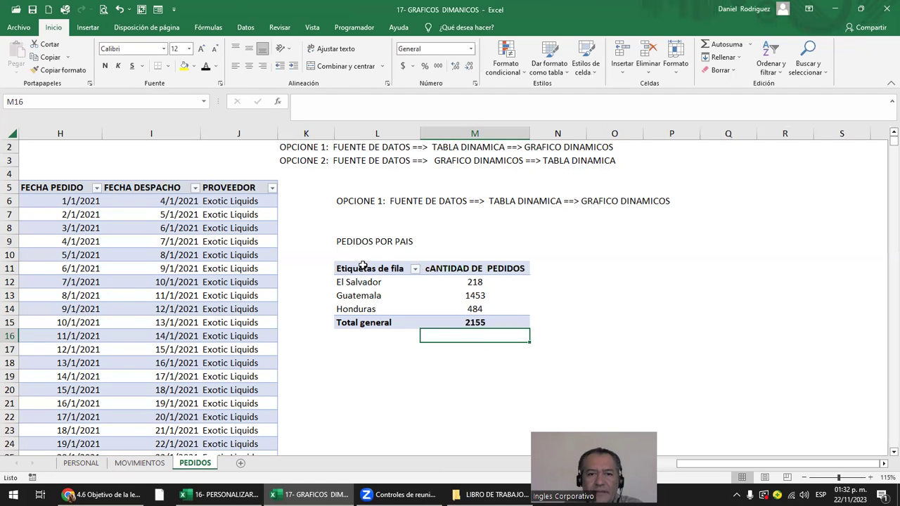
Step: Select the PEDIDOS POR PAIS pivot table's value header and bring up the Insertar chart options
{"action": "left_click_drag", "start_coordinate": [362, 265], "coordinate": [491, 325]}
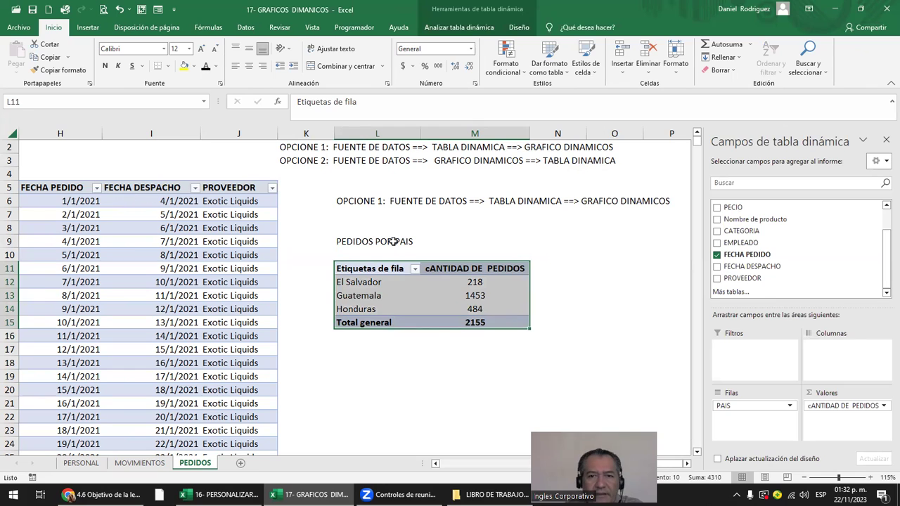
{"action": "left_click", "coordinate": [617, 273]}
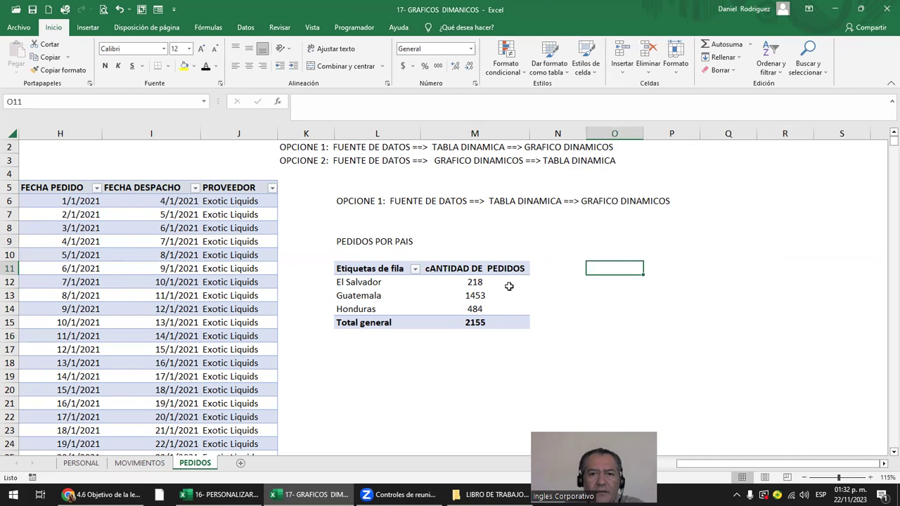
{"action": "left_click", "coordinate": [483, 271]}
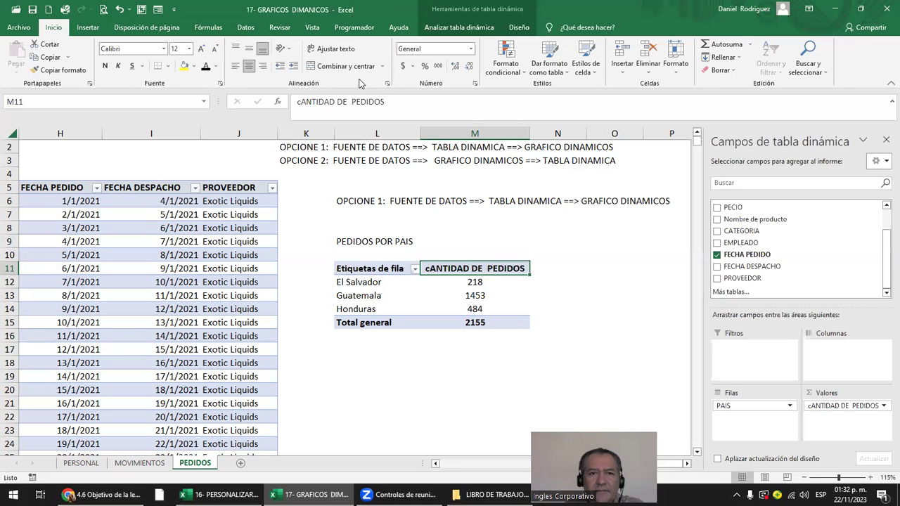
{"action": "left_click", "coordinate": [88, 28]}
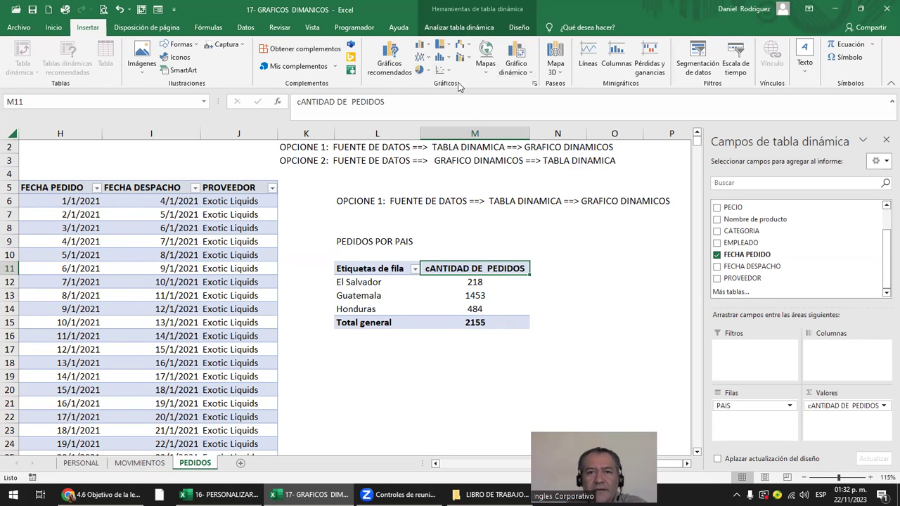
Step: Insert a Columnas agrupadas pivot chart from the pivot table, after previewing the stacked column types
{"action": "left_click", "coordinate": [529, 73]}
{"action": "left_click", "coordinate": [530, 89]}
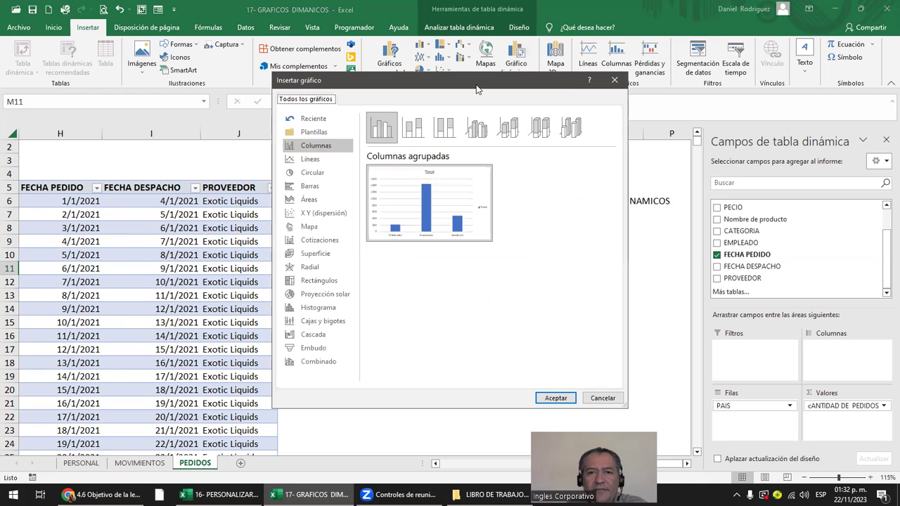
{"action": "left_click_drag", "start_coordinate": [476, 89], "coordinate": [709, 85]}
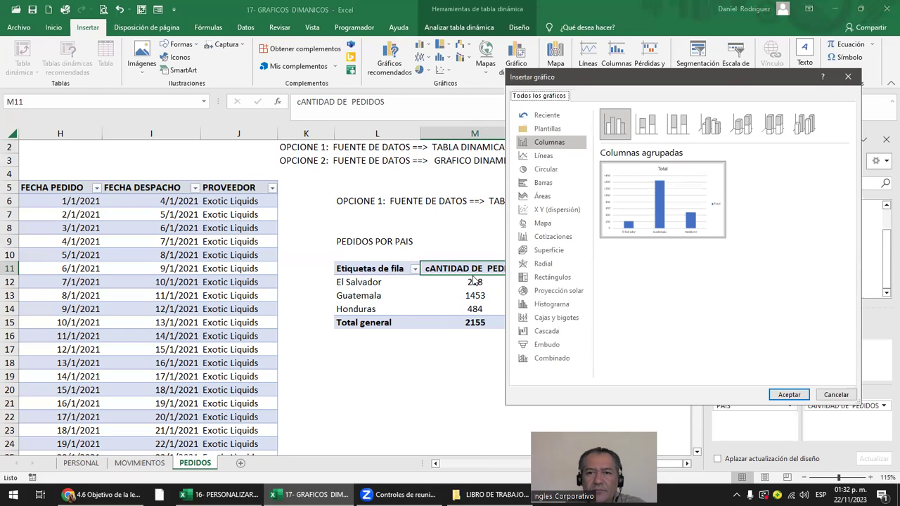
{"action": "left_click", "coordinate": [646, 131]}
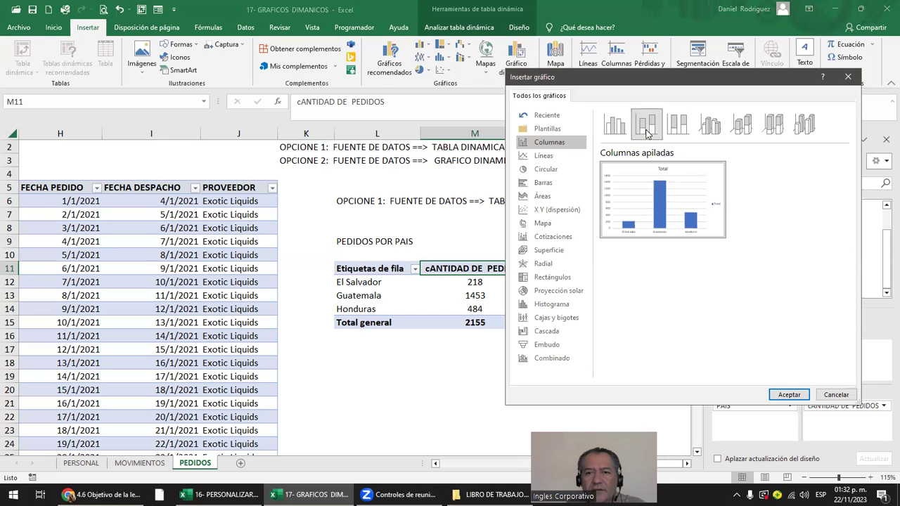
{"action": "left_click", "coordinate": [677, 130]}
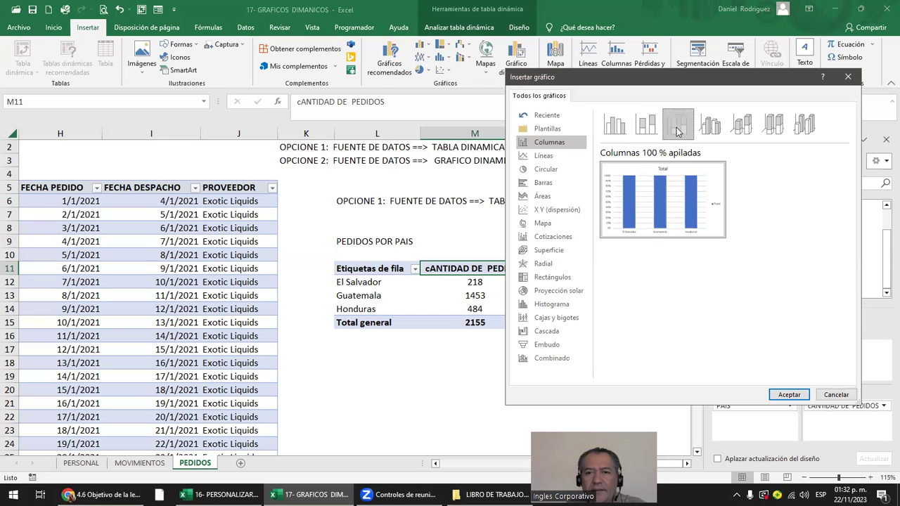
{"action": "left_click", "coordinate": [615, 124]}
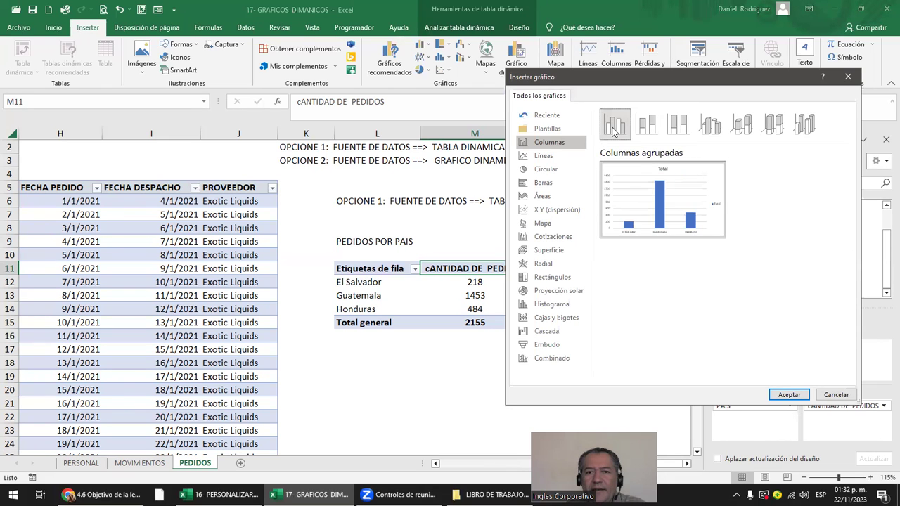
{"action": "left_click", "coordinate": [780, 395]}
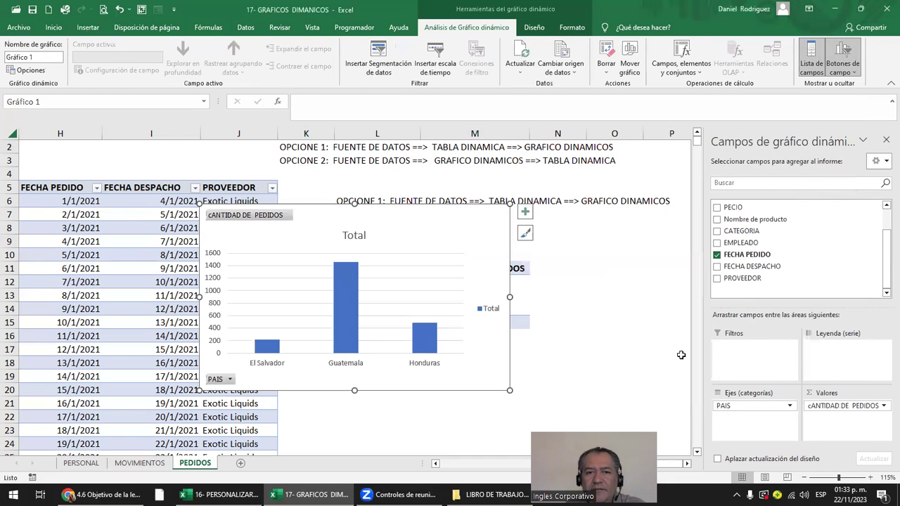
Step: Drag the pivot chart to the right of the pivot table and reselect it
{"action": "mouse_move", "coordinate": [440, 233]}
{"action": "left_mouse_down"}
{"action": "mouse_move", "coordinate": [688, 236]}
{"action": "mouse_move", "coordinate": [256, 241]}
{"action": "left_mouse_up"}
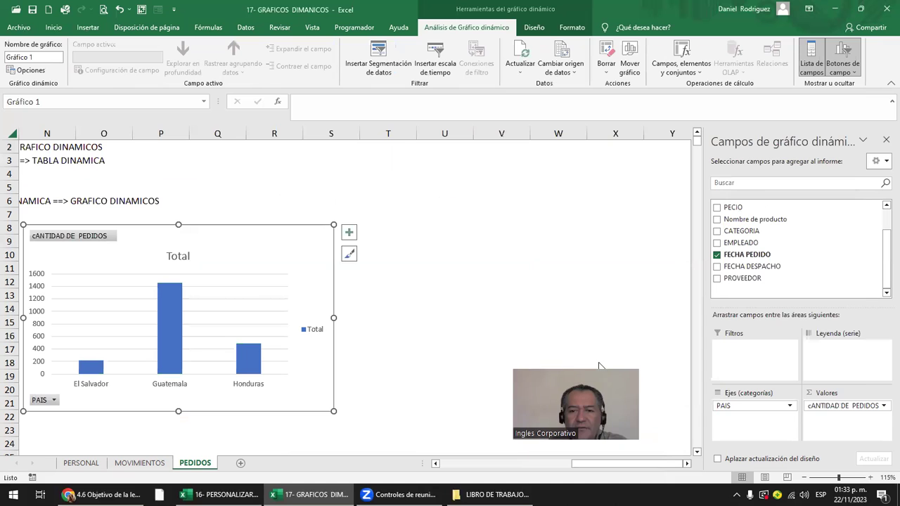
{"action": "left_click", "coordinate": [453, 464]}
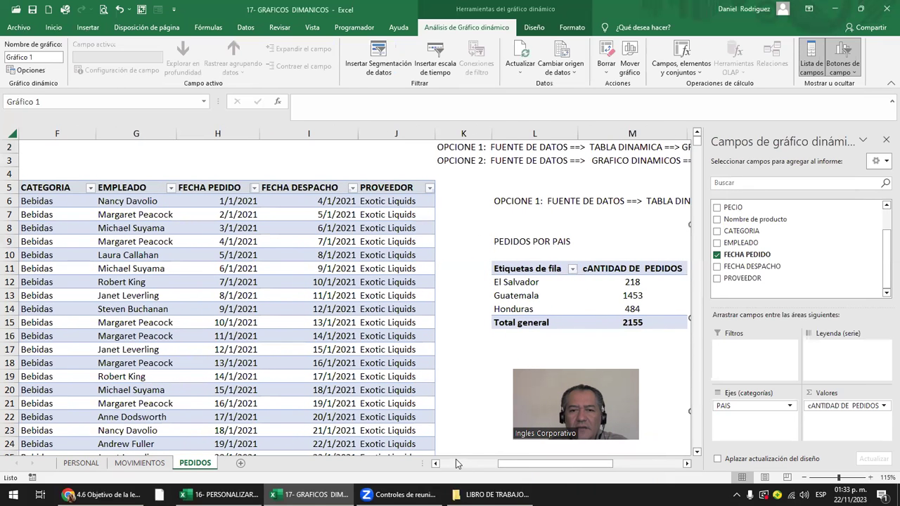
{"action": "left_click", "coordinate": [513, 345]}
{"action": "key", "text": "Right"}
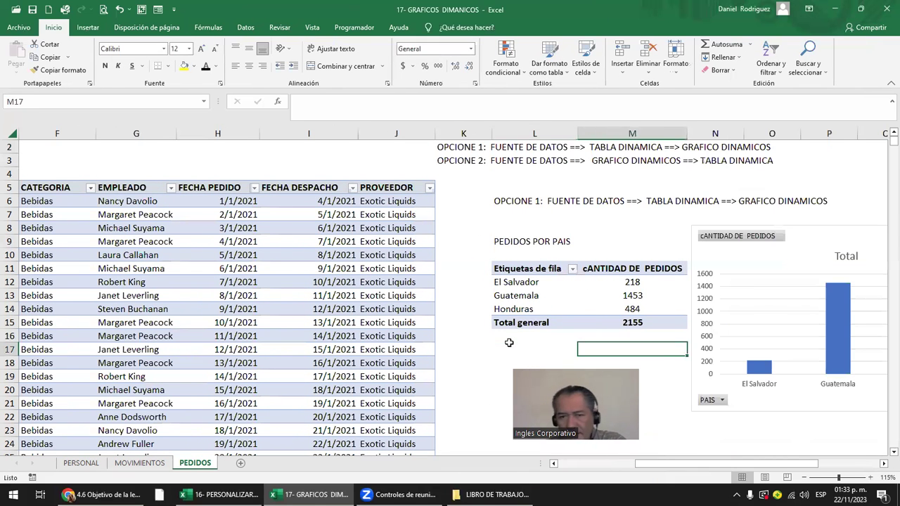
{"action": "key", "text": "Right"}
{"action": "key", "text": "Right"}
{"action": "key", "text": "Right"}
{"action": "key", "text": "Right"}
{"action": "key", "text": "Right"}
{"action": "key", "text": "Right"}
{"action": "key", "text": "Right"}
{"action": "key", "text": "Right"}
{"action": "key", "text": "Right"}
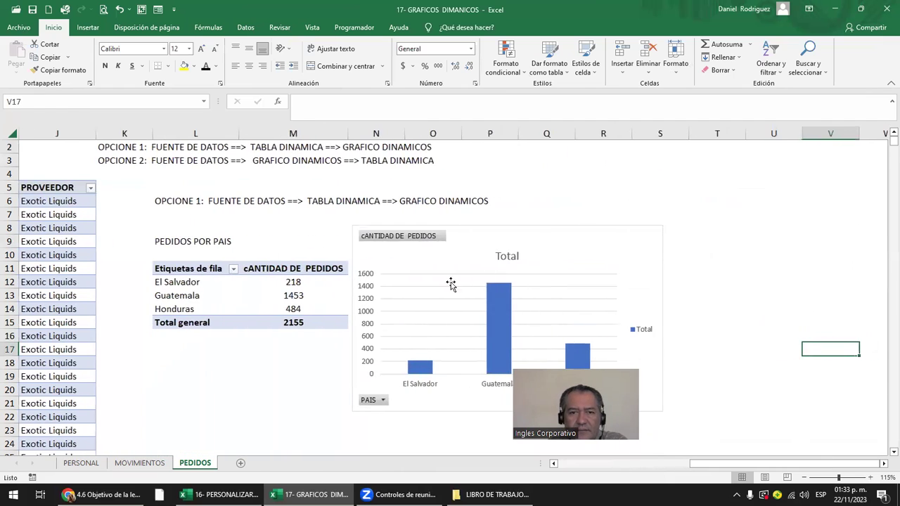
{"action": "key", "text": "Left"}
{"action": "key", "text": "Left"}
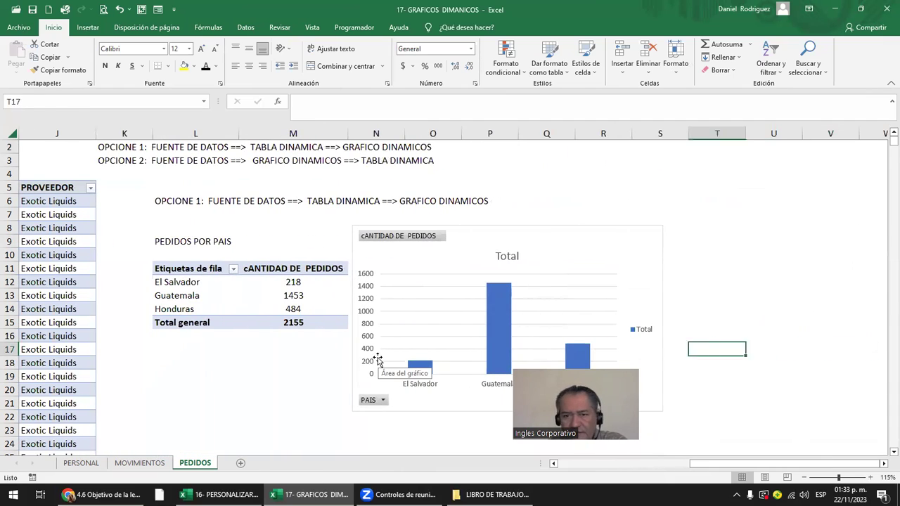
{"action": "key", "text": "Left"}
{"action": "key", "text": "Left"}
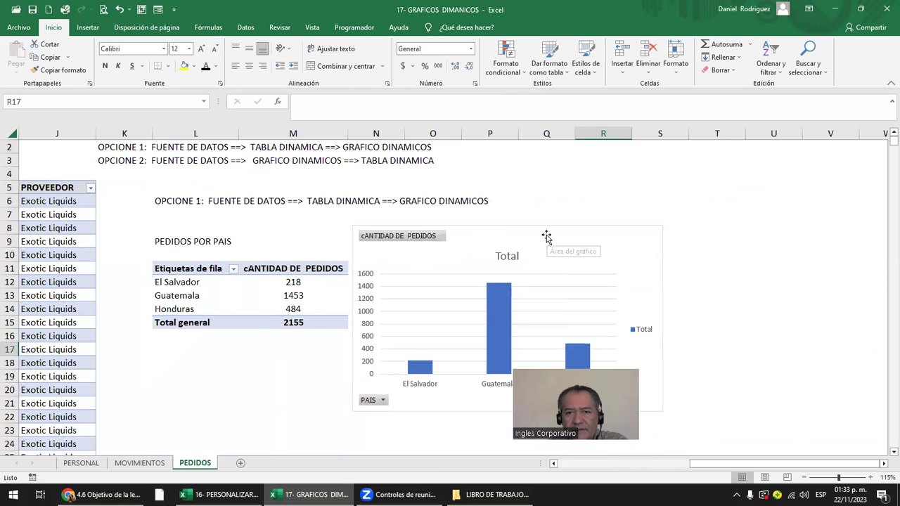
{"action": "left_click", "coordinate": [546, 237]}
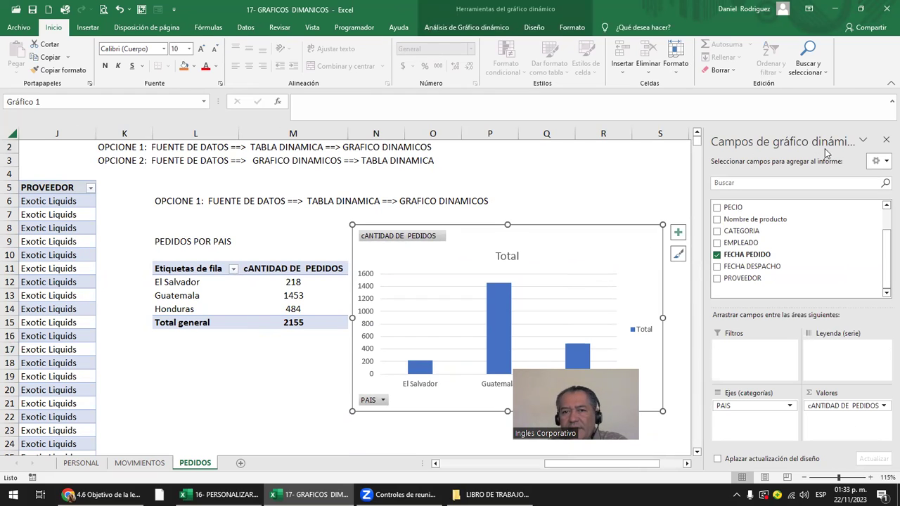
Step: Nudge the pivot chart slightly further right of the pivot table
{"action": "left_click", "coordinate": [275, 272]}
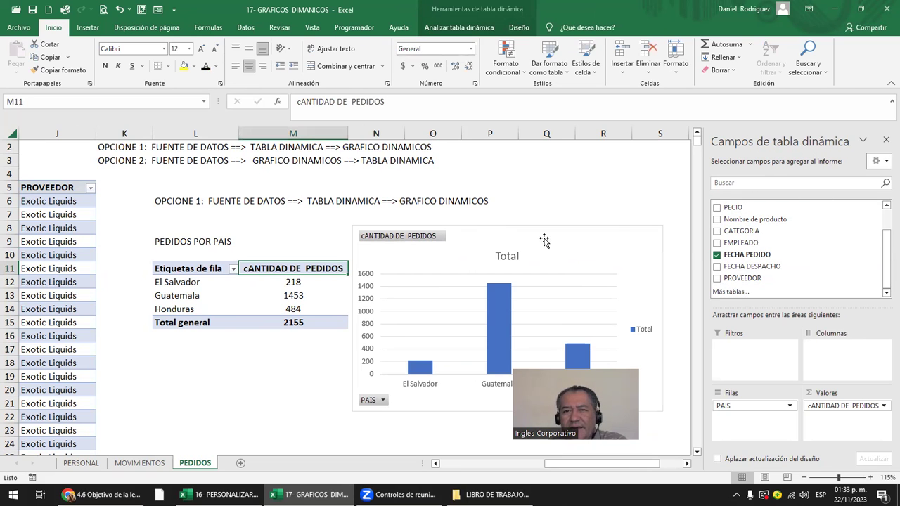
{"action": "left_click_drag", "start_coordinate": [477, 233], "coordinate": [499, 229]}
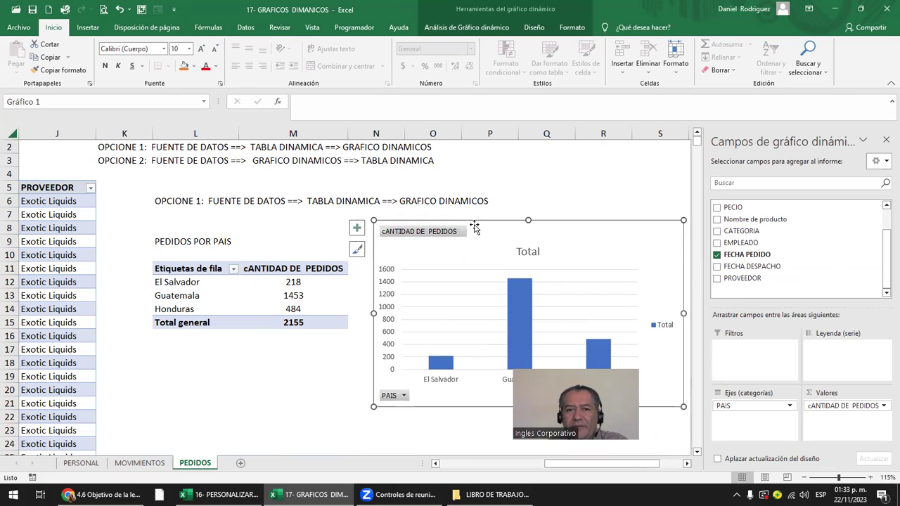
{"action": "left_click", "coordinate": [289, 262]}
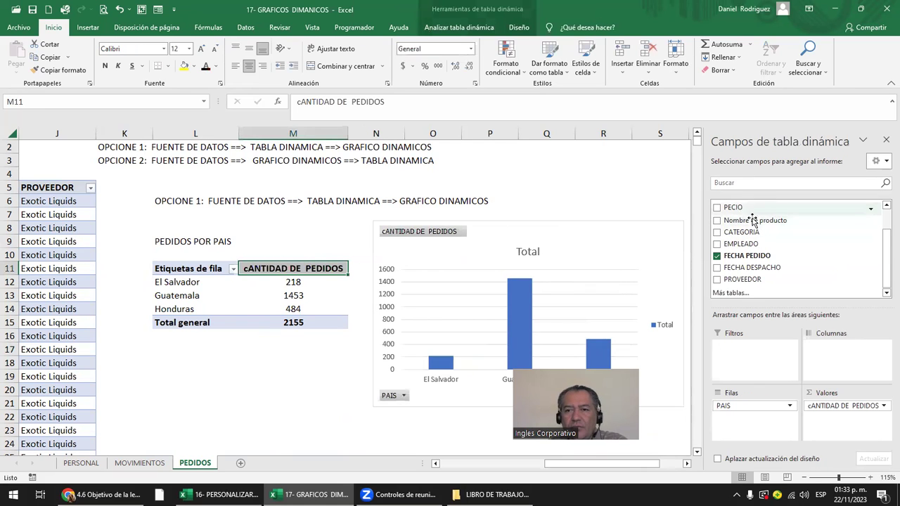
{"action": "left_click", "coordinate": [526, 236]}
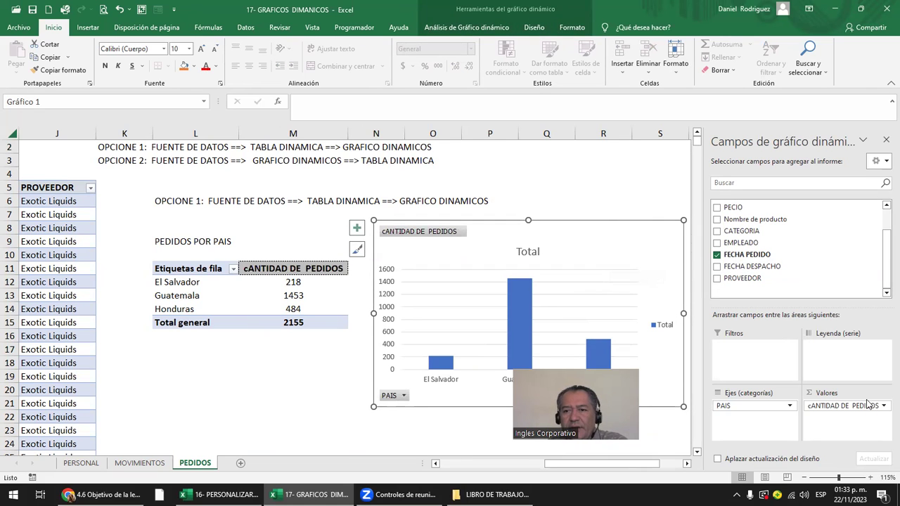
Step: Remove PAIS from the chart's axis categories, then put it back
{"action": "left_click_drag", "start_coordinate": [745, 406], "coordinate": [787, 255]}
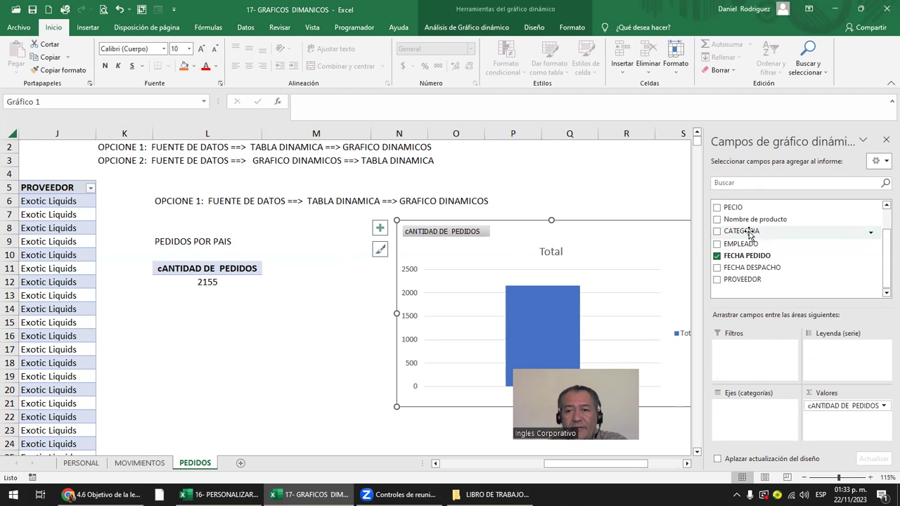
{"action": "scroll", "coordinate": [745, 232], "scroll_direction": "up", "scroll_amount": 3}
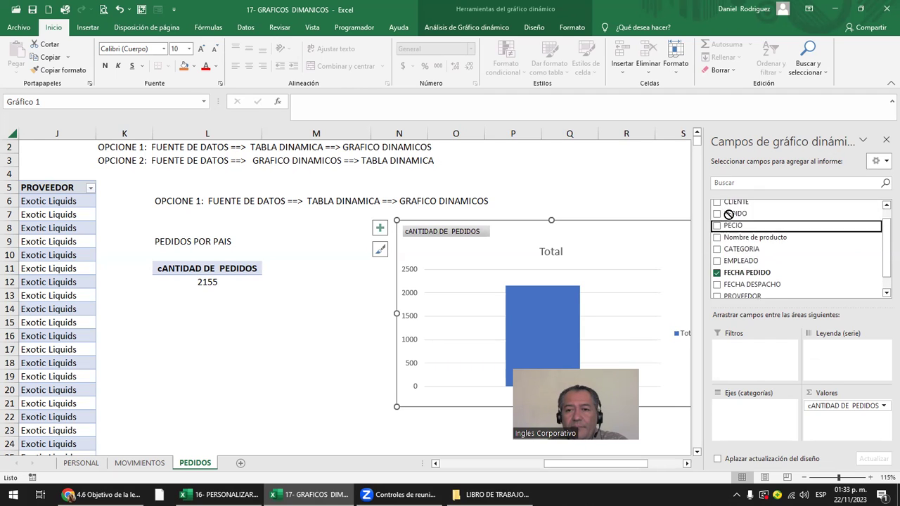
{"action": "left_click_drag", "start_coordinate": [730, 205], "coordinate": [749, 412]}
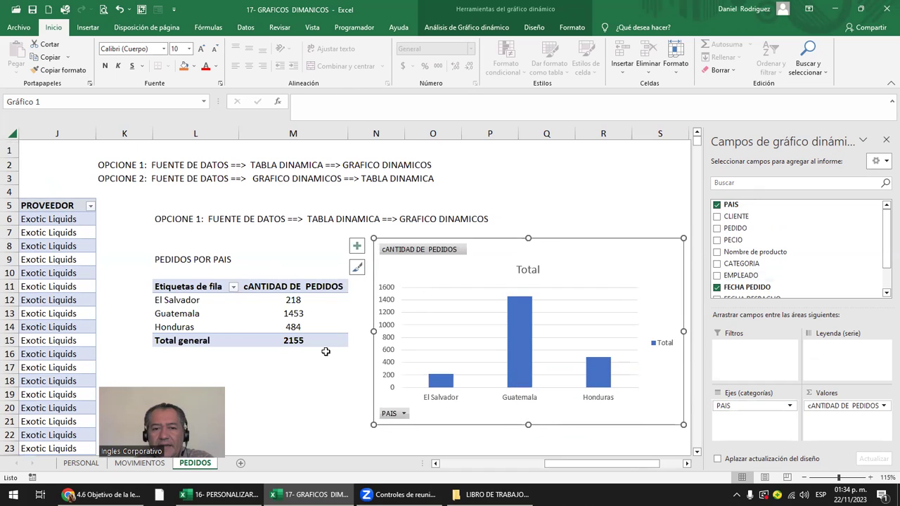
{"action": "left_click", "coordinate": [430, 253]}
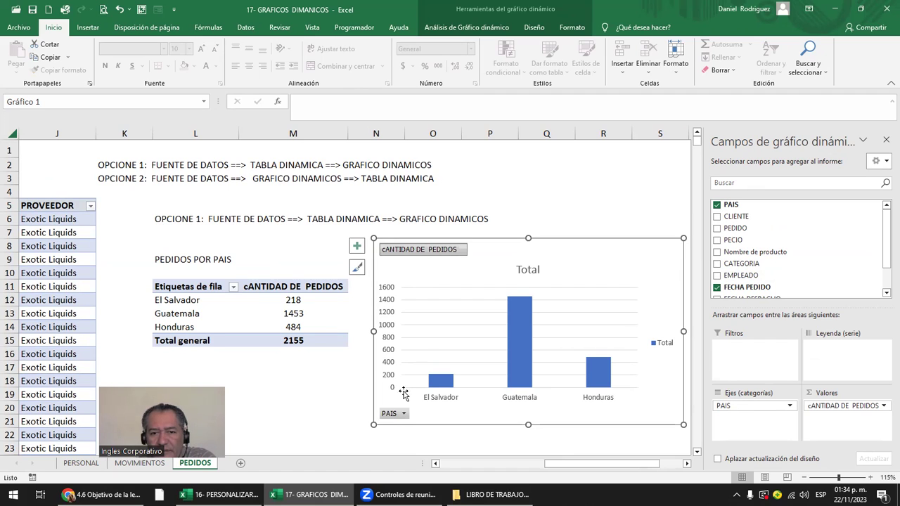
{"action": "left_click", "coordinate": [397, 414]}
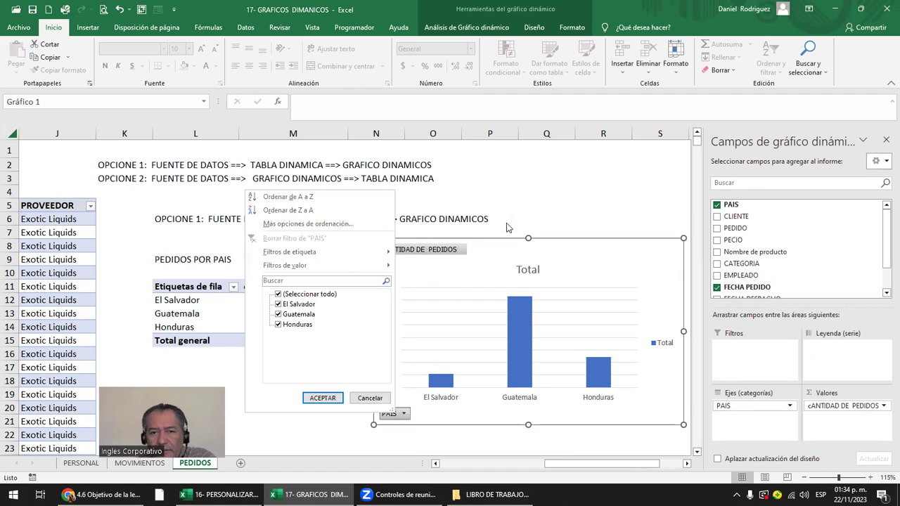
{"action": "key", "text": "Escape"}
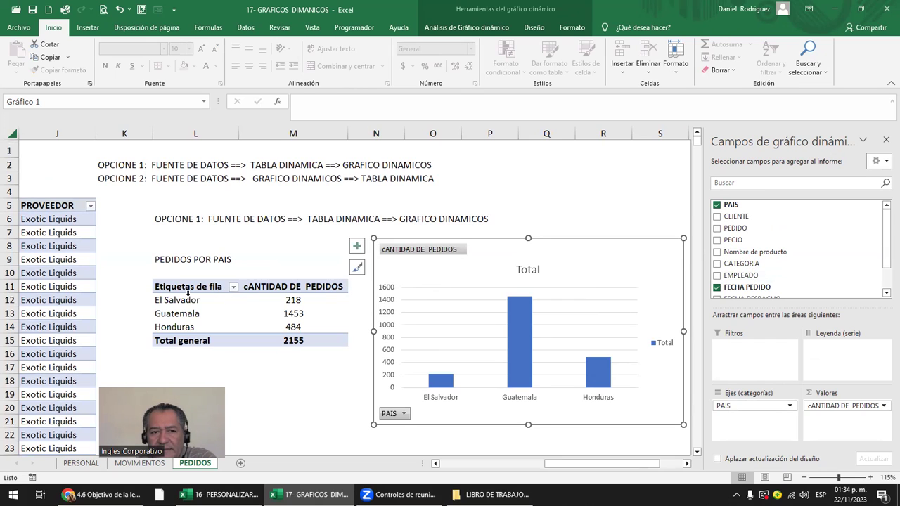
{"action": "left_click_drag", "start_coordinate": [188, 293], "coordinate": [194, 344]}
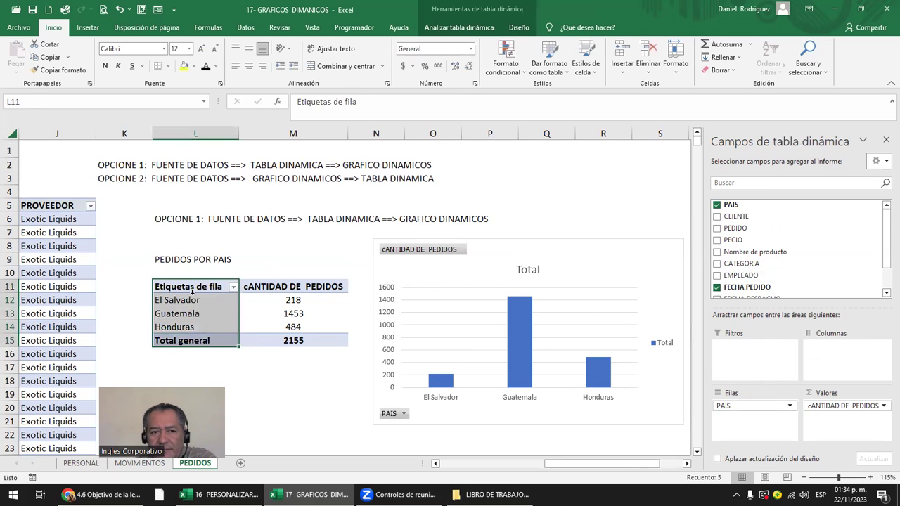
{"action": "left_click_drag", "start_coordinate": [191, 300], "coordinate": [195, 325]}
{"action": "left_click", "coordinate": [318, 290]}
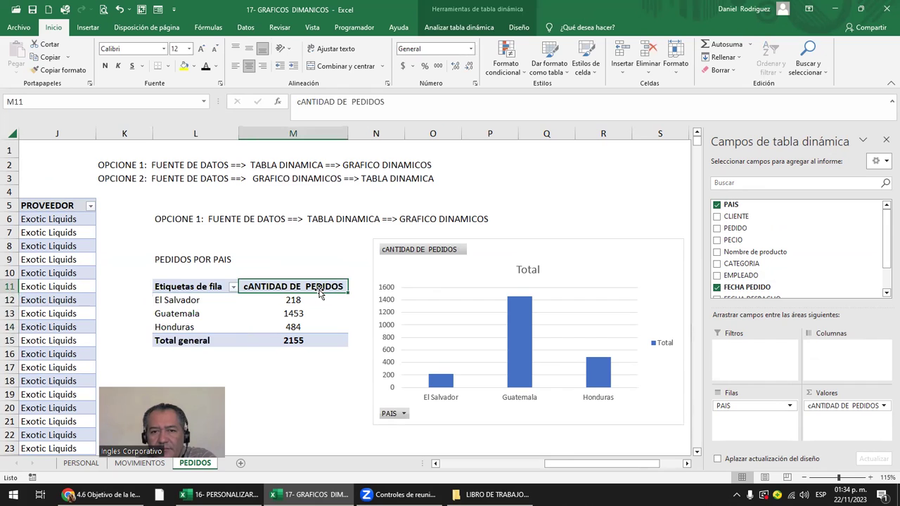
{"action": "left_click", "coordinate": [402, 414]}
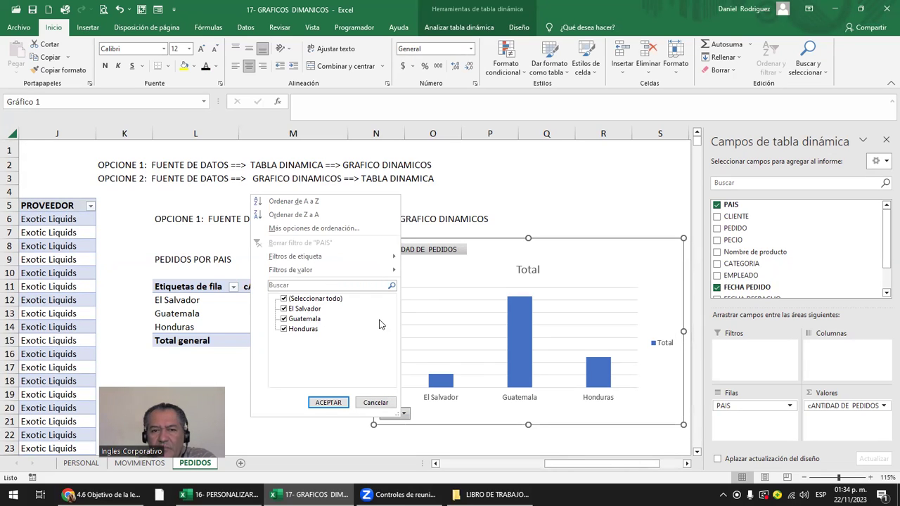
{"action": "left_click", "coordinate": [284, 298]}
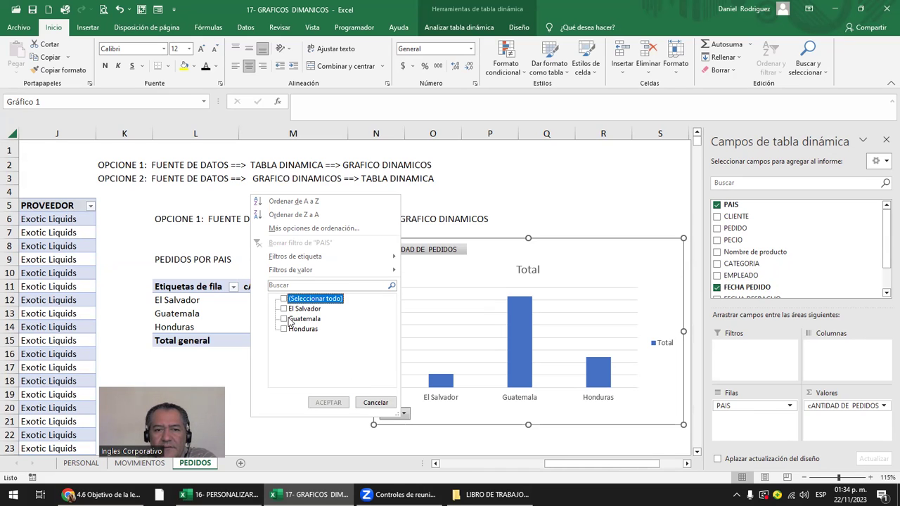
{"action": "left_click", "coordinate": [284, 319]}
{"action": "left_click", "coordinate": [324, 402]}
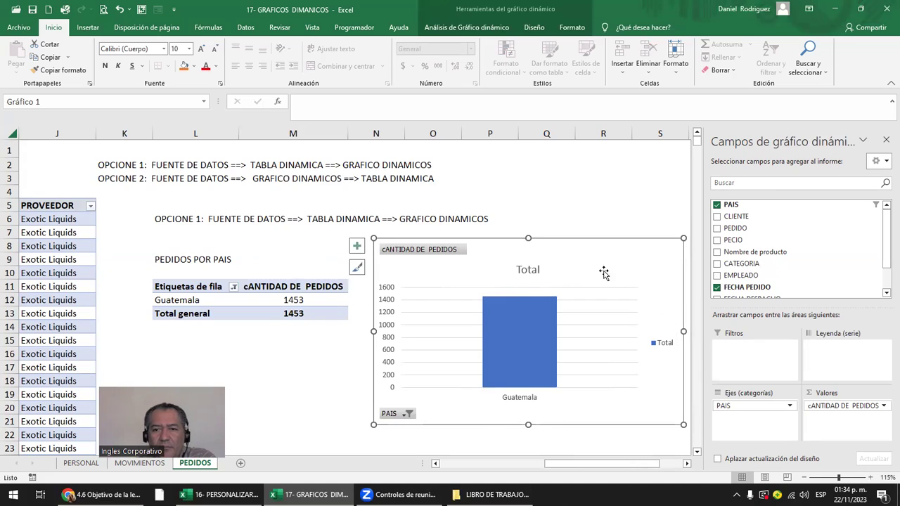
{"action": "left_click", "coordinate": [407, 414]}
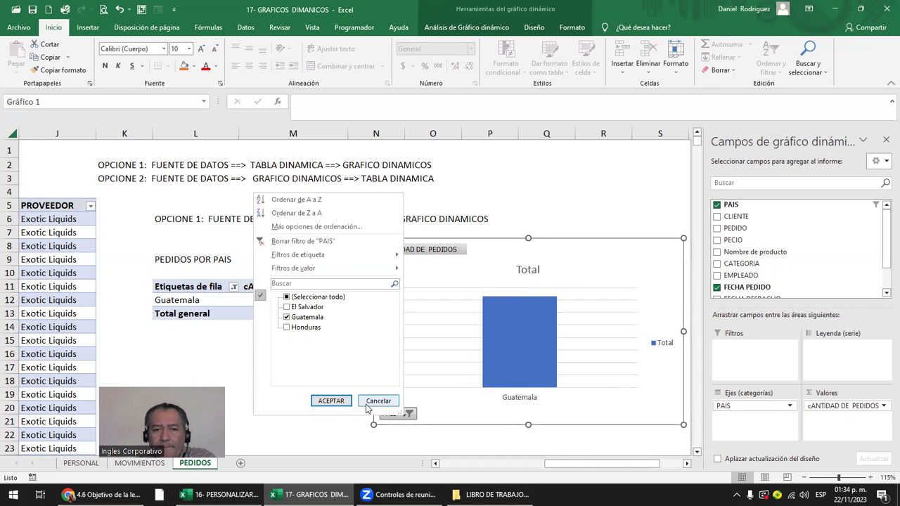
{"action": "left_click", "coordinate": [277, 242]}
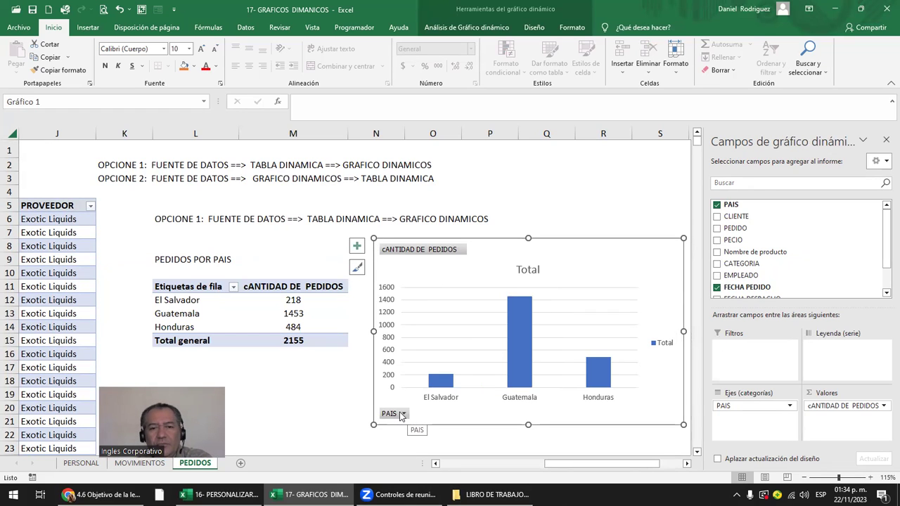
{"action": "left_click", "coordinate": [427, 255]}
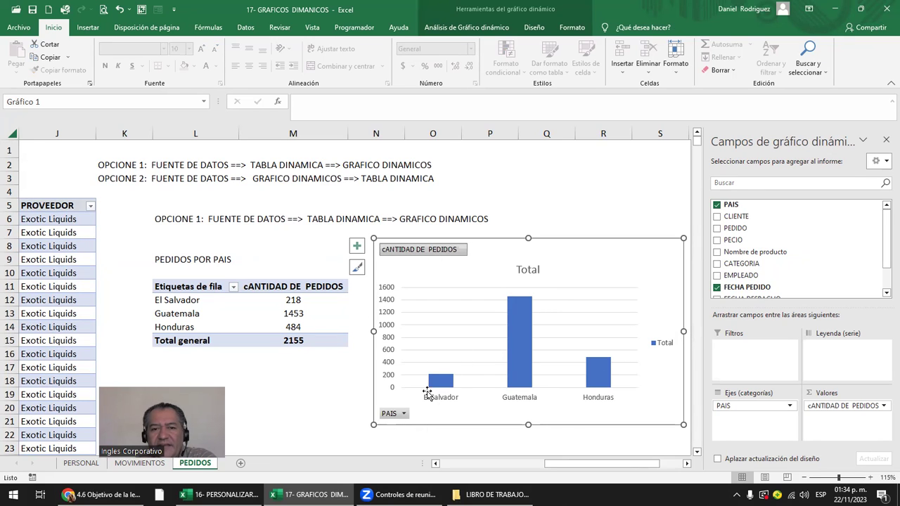
Step: Replace cANTIDAD DE PEDIDOS with a count of FECHA PEDIDO as the pivot's value field
{"action": "mouse_move", "coordinate": [515, 309]}
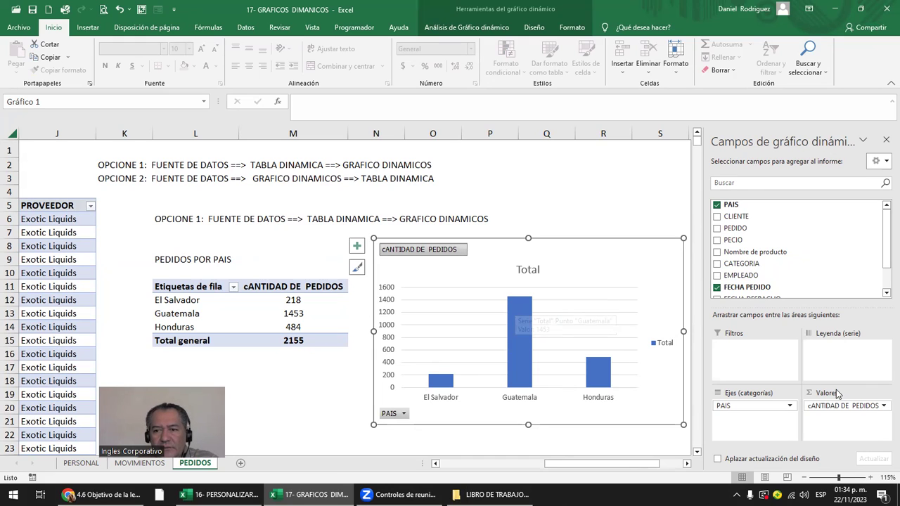
{"action": "mouse_move", "coordinate": [843, 410]}
{"action": "left_mouse_down"}
{"action": "mouse_move", "coordinate": [821, 283]}
{"action": "mouse_move", "coordinate": [841, 354]}
{"action": "left_mouse_up"}
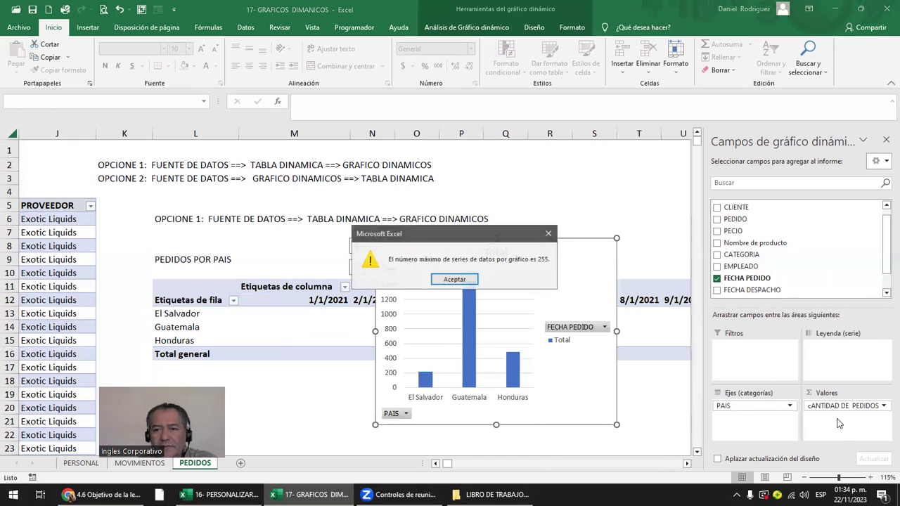
{"action": "key", "text": "Return"}
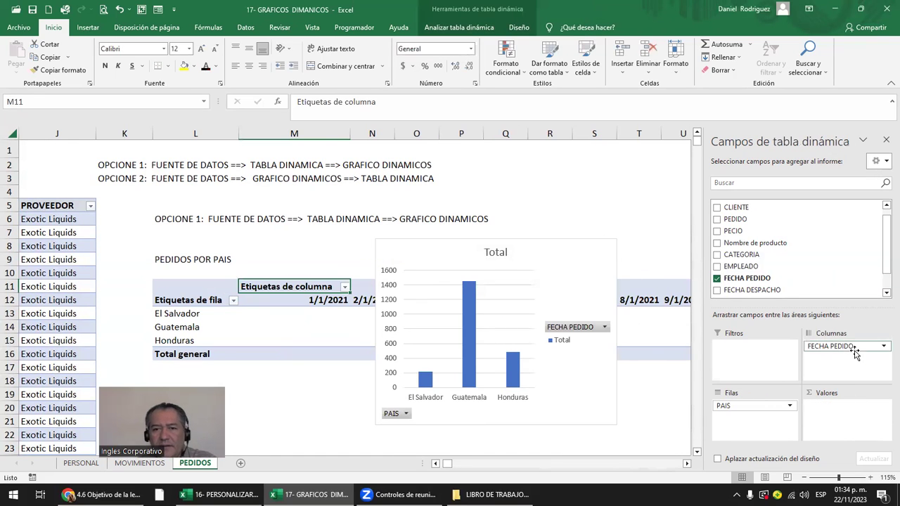
{"action": "left_click_drag", "start_coordinate": [855, 350], "coordinate": [840, 251]}
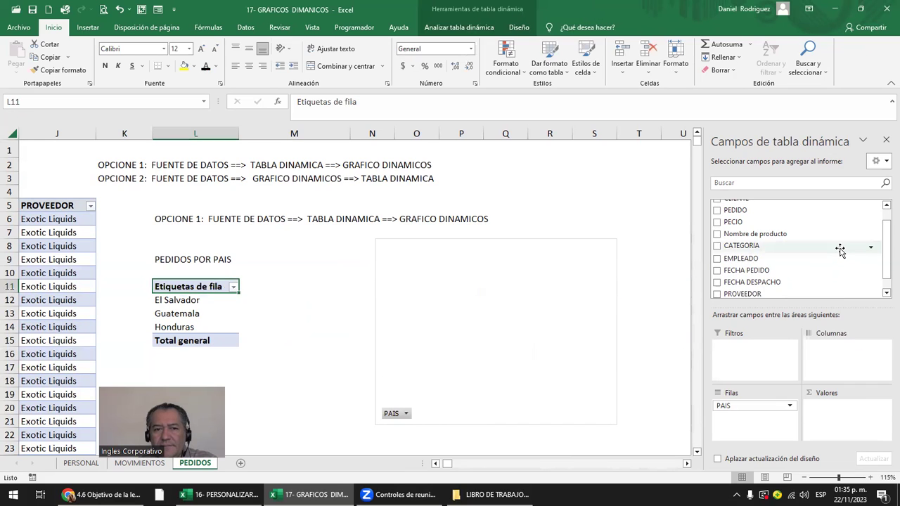
{"action": "left_click_drag", "start_coordinate": [755, 270], "coordinate": [841, 425]}
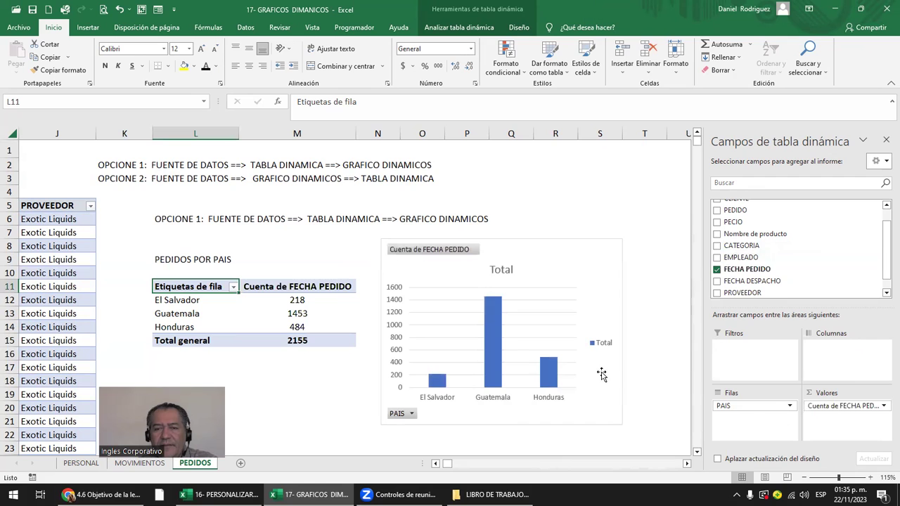
Step: Enlarge the pivot chart, making it wider and taller
{"action": "left_click", "coordinate": [619, 255]}
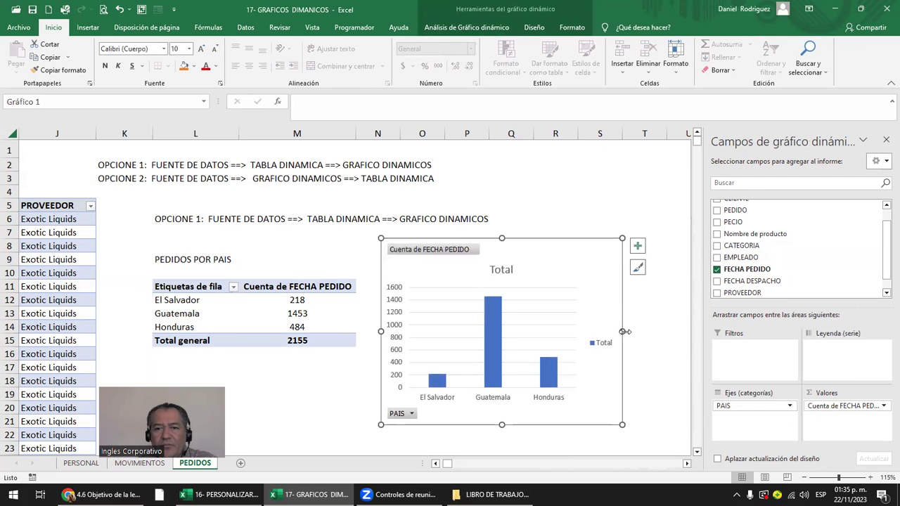
{"action": "left_click_drag", "start_coordinate": [624, 331], "coordinate": [666, 331]}
{"action": "left_click", "coordinate": [637, 207]}
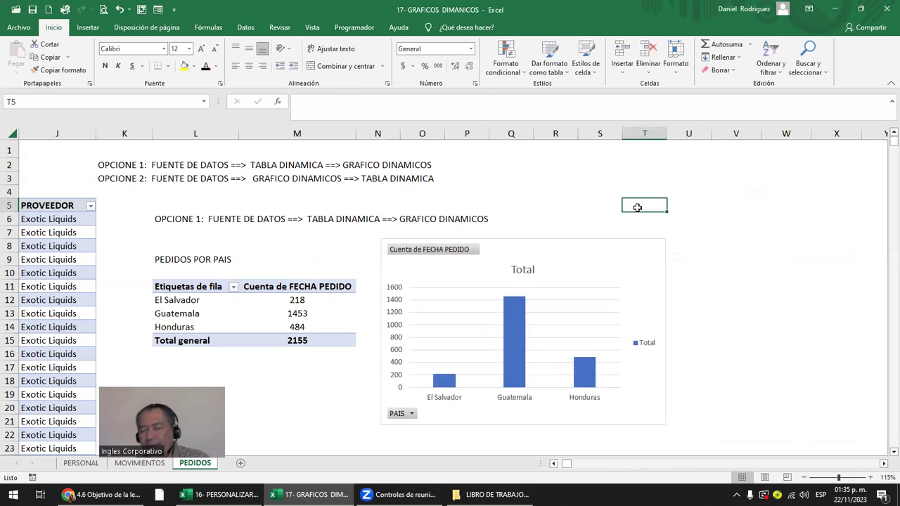
{"action": "key", "text": "Right"}
{"action": "key", "text": "Right"}
{"action": "key", "text": "Right"}
{"action": "key", "text": "Right"}
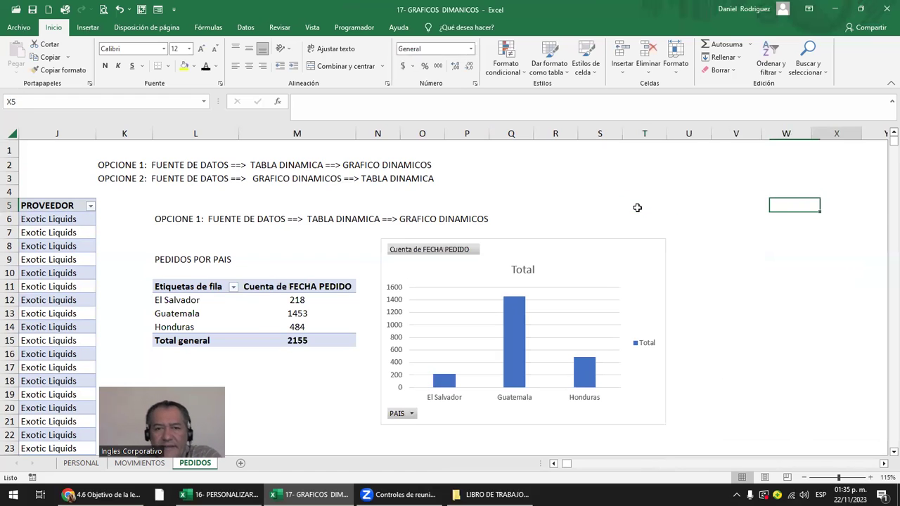
{"action": "key", "text": "Right"}
{"action": "key", "text": "Right"}
{"action": "key", "text": "Right"}
{"action": "scroll", "coordinate": [628, 219], "scroll_direction": "down", "scroll_amount": 1}
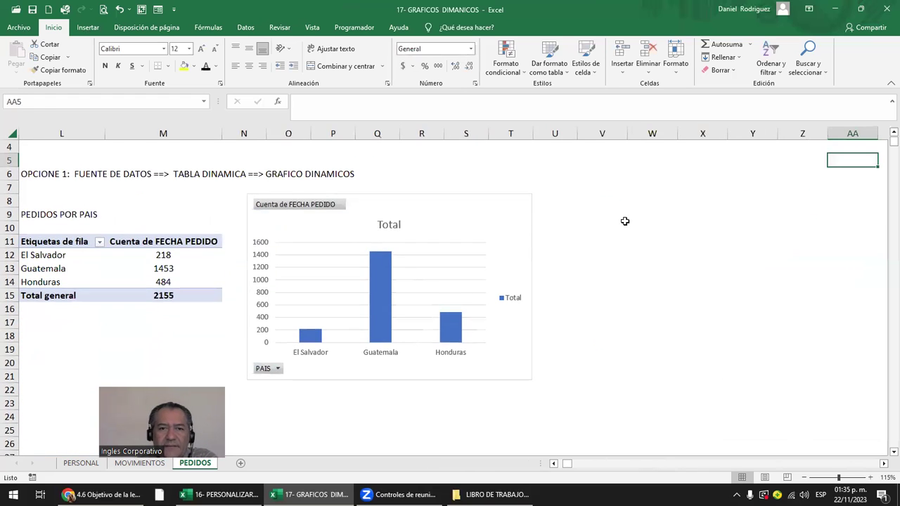
{"action": "left_click", "coordinate": [534, 272]}
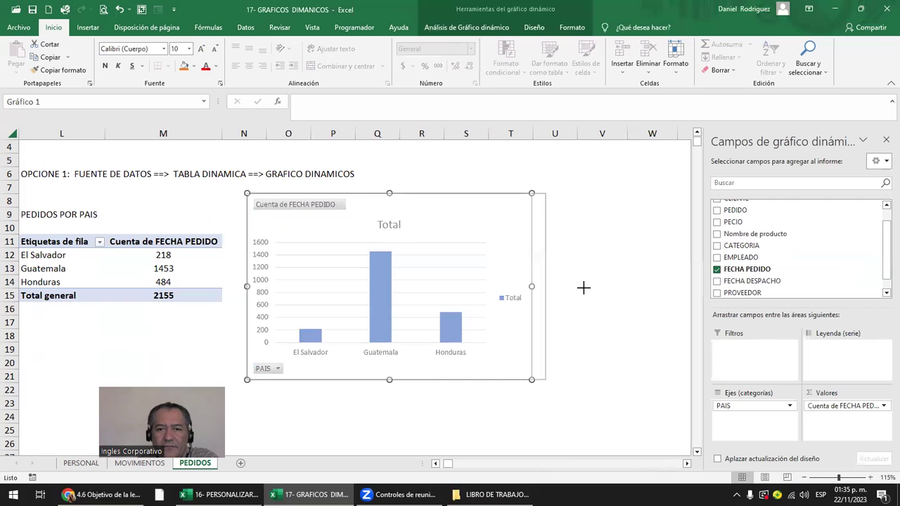
{"action": "left_click_drag", "start_coordinate": [532, 286], "coordinate": [638, 286]}
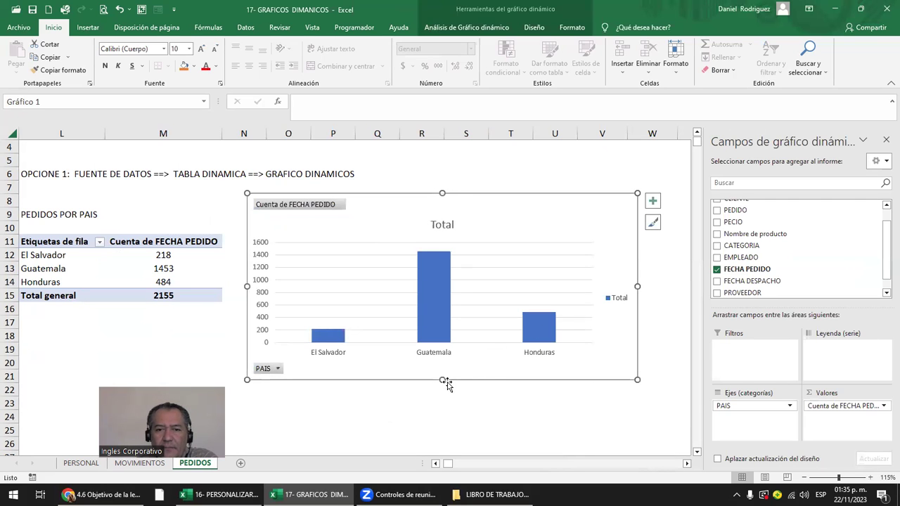
{"action": "left_click_drag", "start_coordinate": [442, 381], "coordinate": [442, 396]}
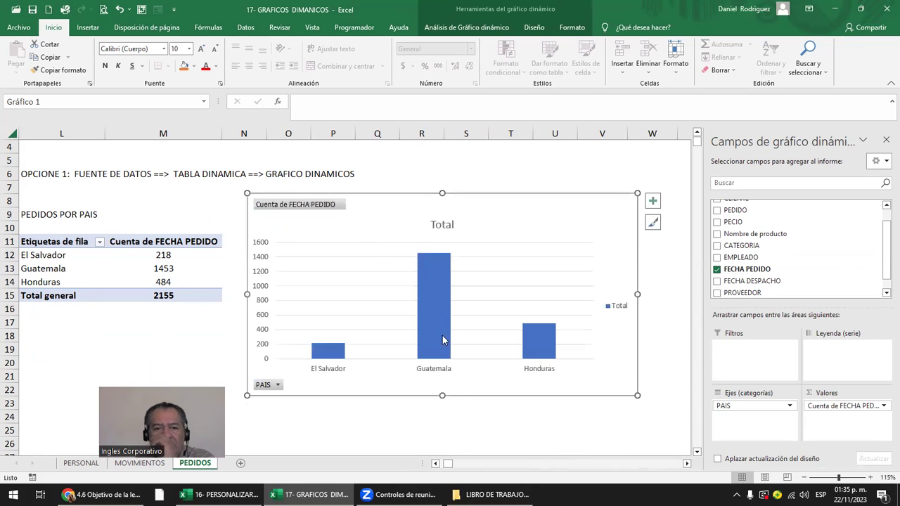
Step: Try ascending and descending sorts of the pivot's countries by order count
{"action": "left_click", "coordinate": [166, 258]}
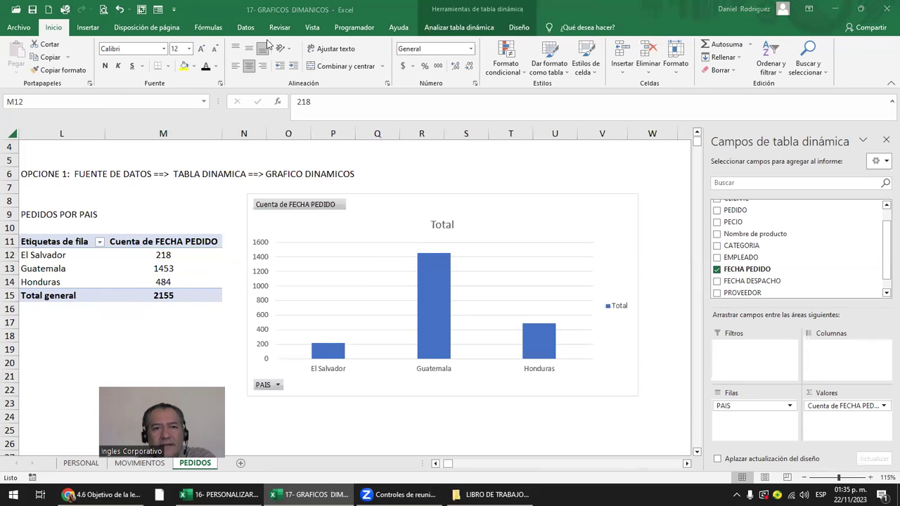
{"action": "left_click", "coordinate": [247, 29]}
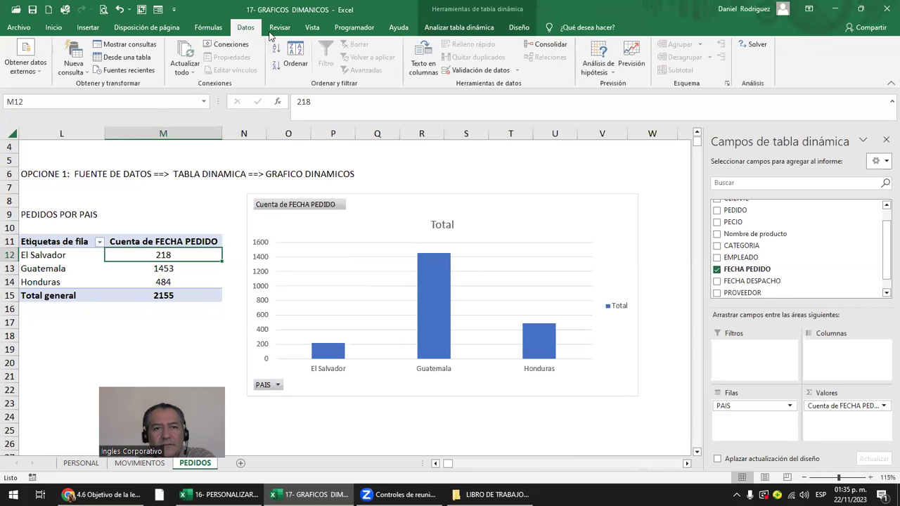
{"action": "left_click", "coordinate": [276, 52]}
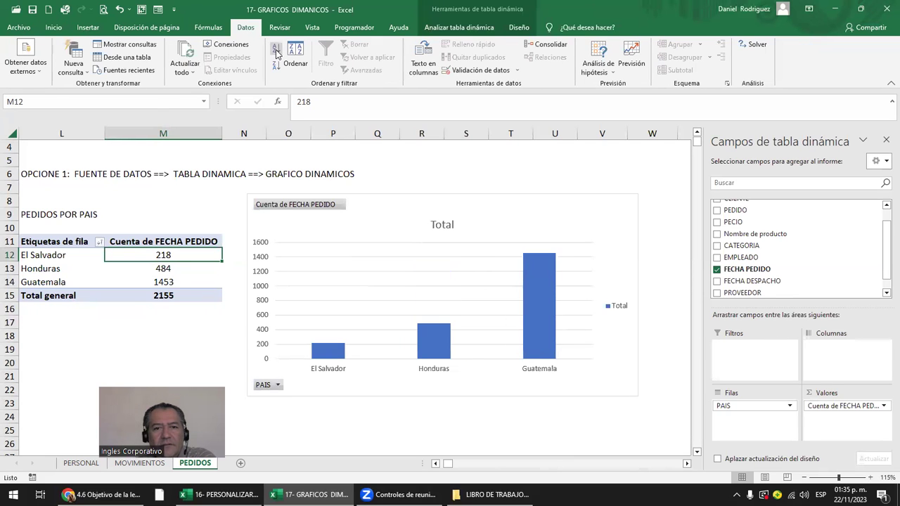
{"action": "left_click", "coordinate": [277, 65]}
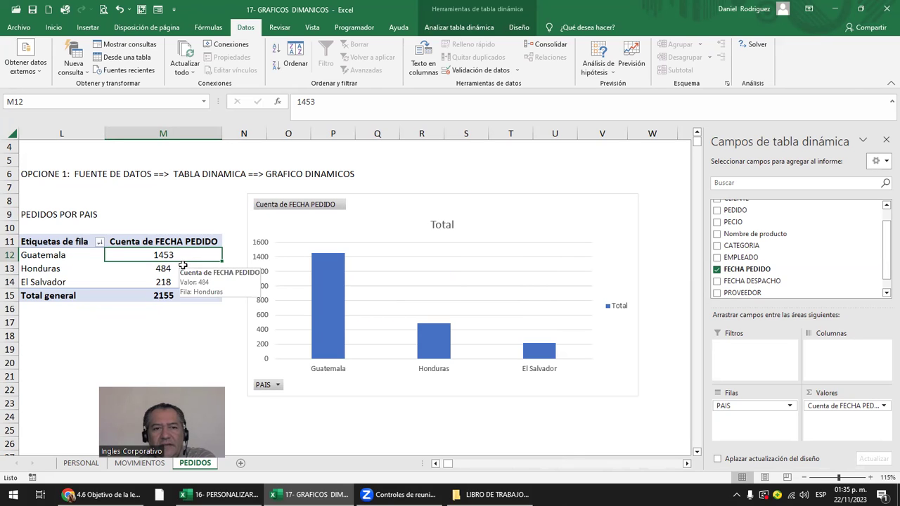
{"action": "left_click", "coordinate": [276, 49]}
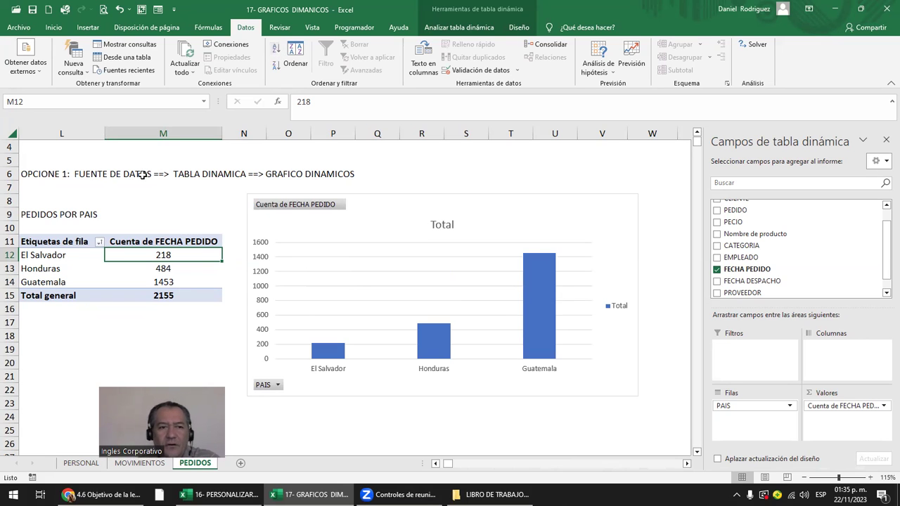
Step: Sort countries fewest to most orders: El Salvador 218, Honduras 484, Guatemala 1453
{"action": "left_click", "coordinate": [34, 258]}
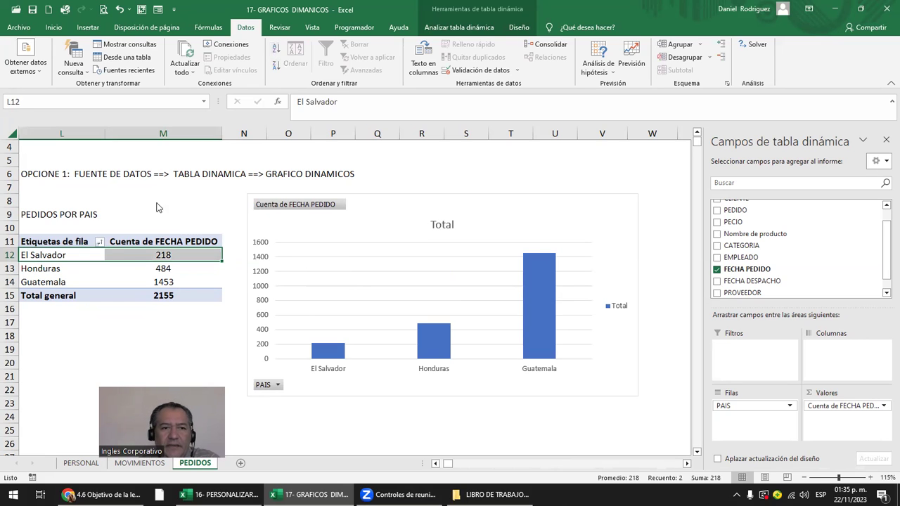
{"action": "left_click", "coordinate": [78, 246]}
{"action": "left_click", "coordinate": [49, 258]}
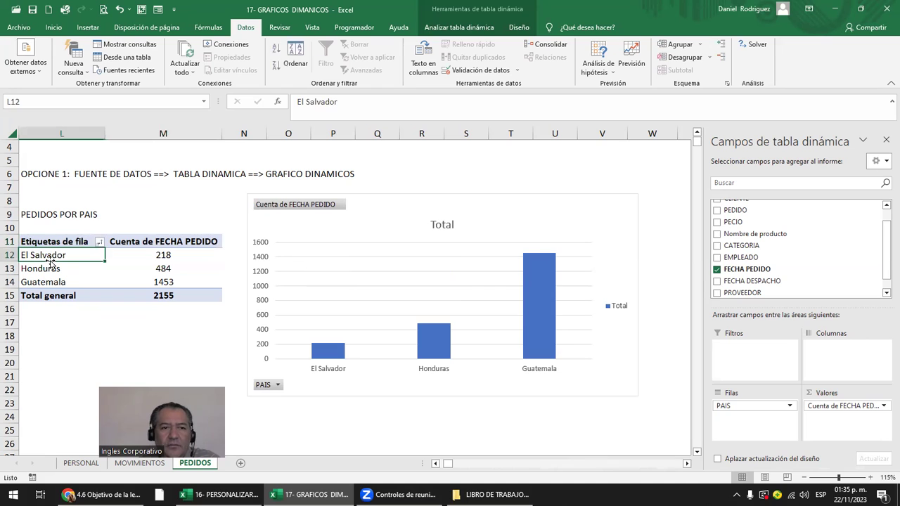
{"action": "left_click", "coordinate": [277, 66]}
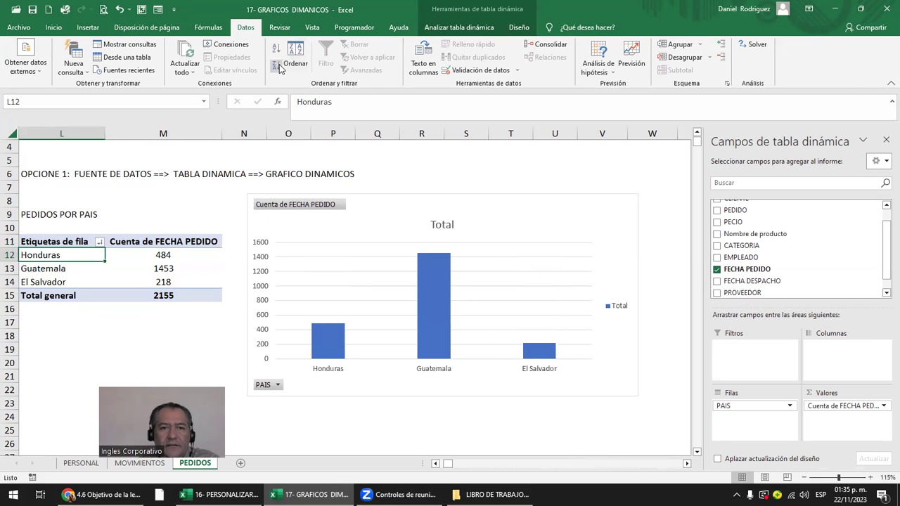
{"action": "left_click", "coordinate": [276, 49]}
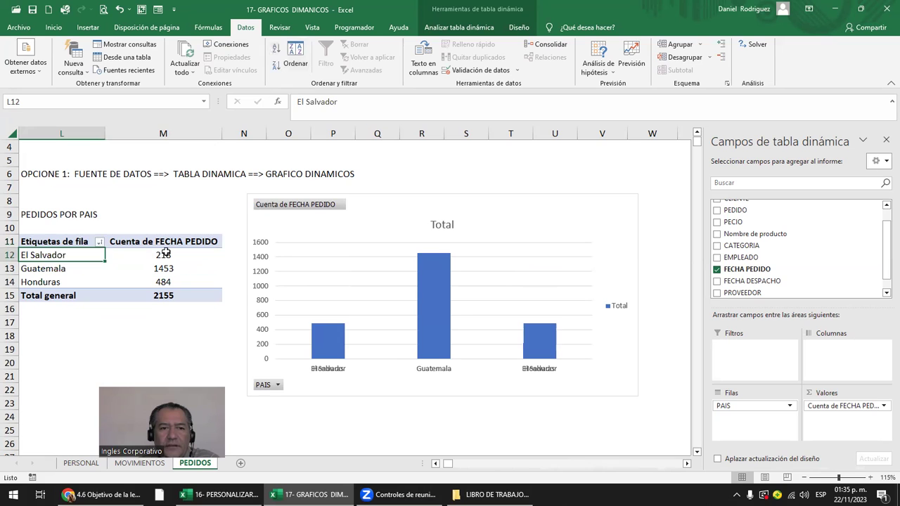
{"action": "left_click", "coordinate": [166, 254]}
{"action": "left_click", "coordinate": [276, 51]}
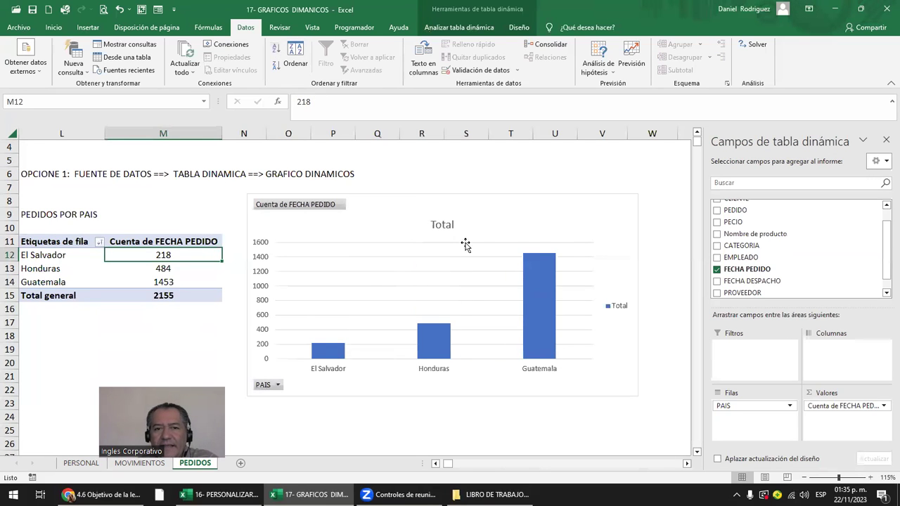
{"action": "left_click", "coordinate": [443, 225]}
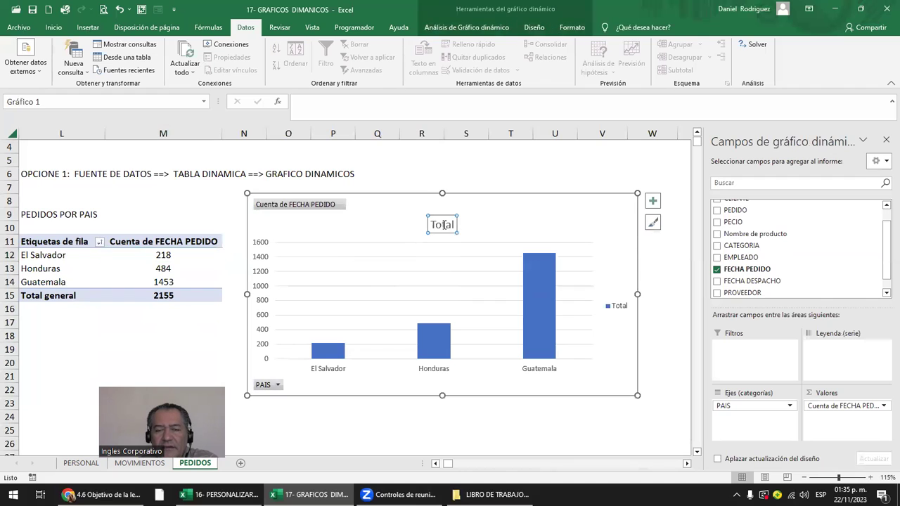
Step: Hide the pivot chart field list via Análisis de Gráfico dinámico > Lista de campos
{"action": "left_click", "coordinate": [548, 205]}
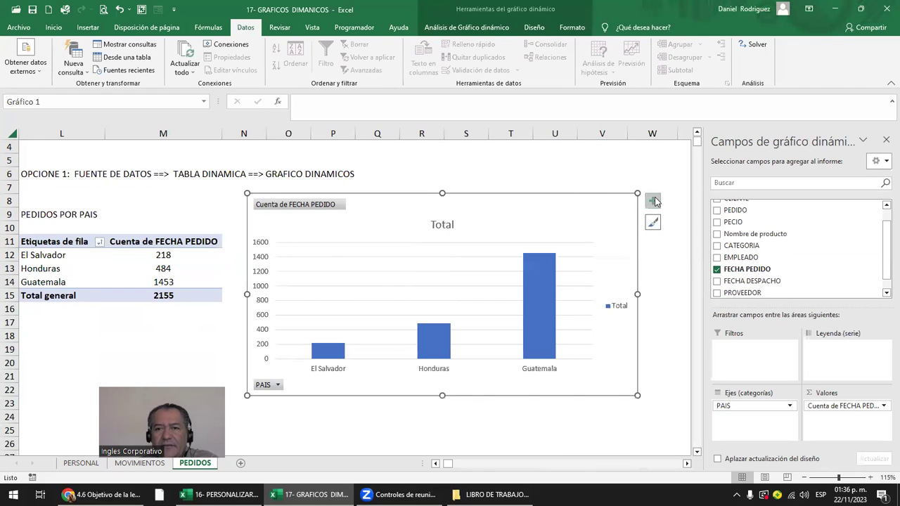
{"action": "left_click", "coordinate": [653, 202]}
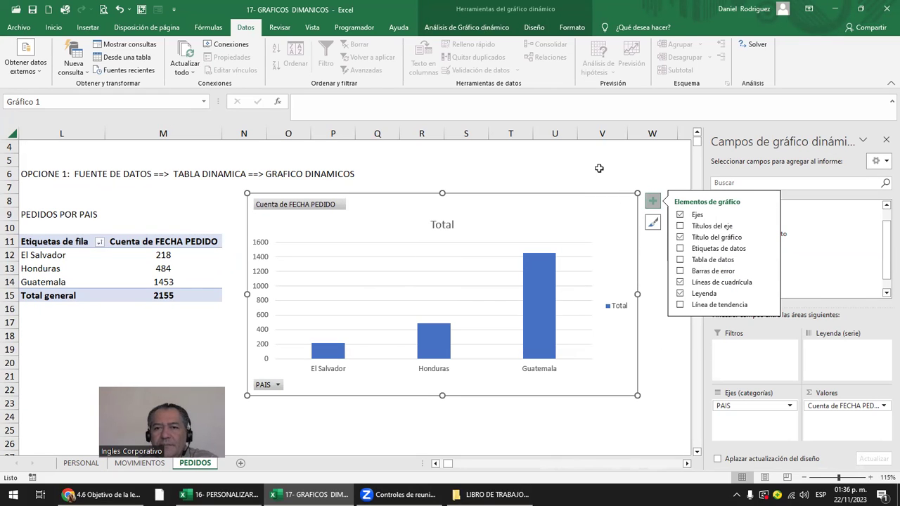
{"action": "left_click", "coordinate": [885, 141]}
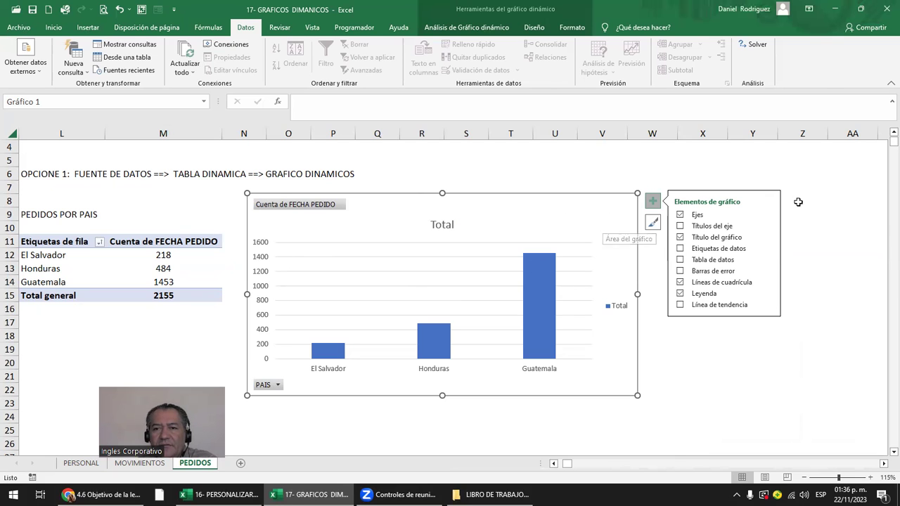
{"action": "left_click", "coordinate": [482, 32]}
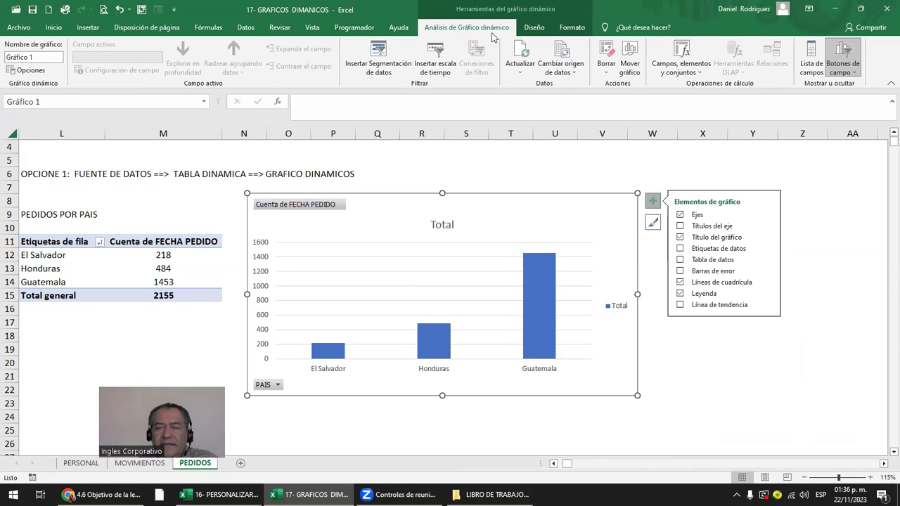
{"action": "left_click", "coordinate": [811, 62]}
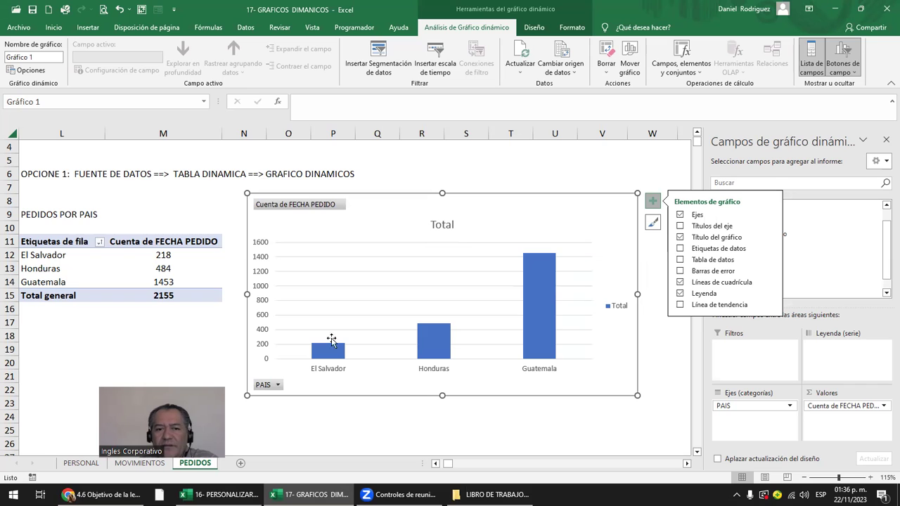
{"action": "left_click", "coordinate": [886, 140]}
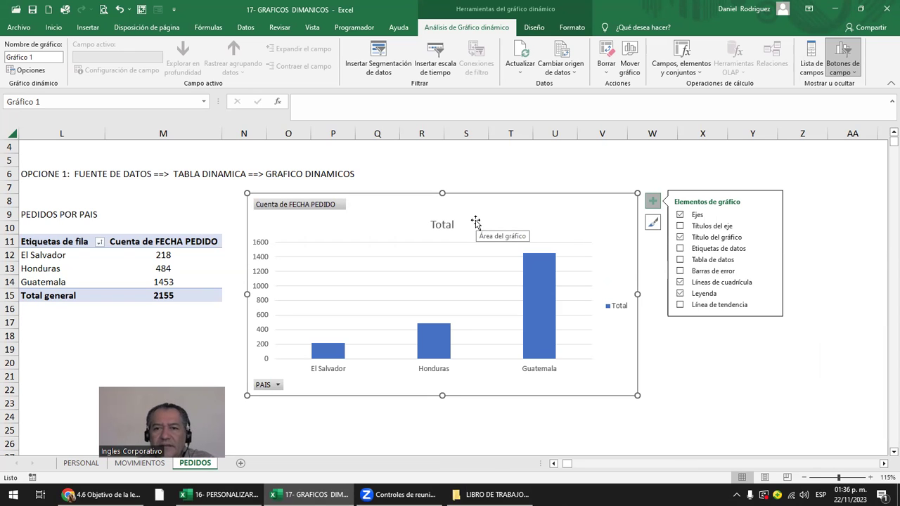
Step: Change the chart title from Total to 'PEDIDOS POR PAIS'
{"action": "left_click", "coordinate": [441, 225]}
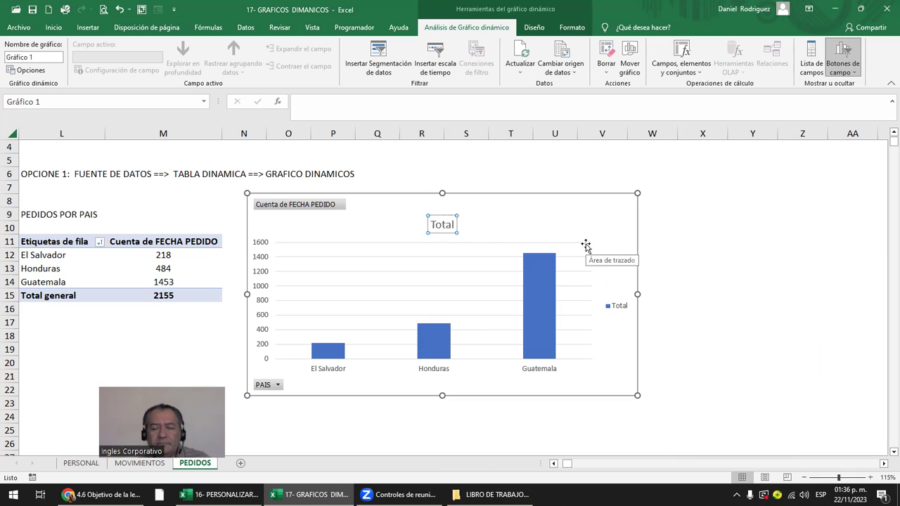
{"action": "type", "text": "PEDIDOS POR PAI"}
{"action": "key", "text": "Delete"}
{"action": "type", "text": "S"}
{"action": "key", "text": "Delete"}
{"action": "key", "text": "Delete"}
{"action": "key", "text": "Delete"}
{"action": "key", "text": "Delete"}
{"action": "left_click", "coordinate": [608, 218]}
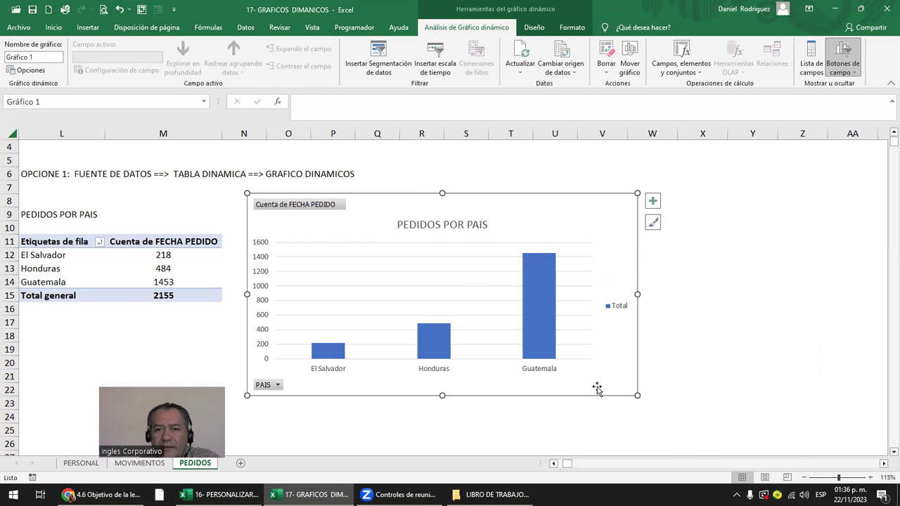
Step: Add data labels (218, 484, 1453) to the bars and delete the major gridlines
{"action": "left_click", "coordinate": [653, 203]}
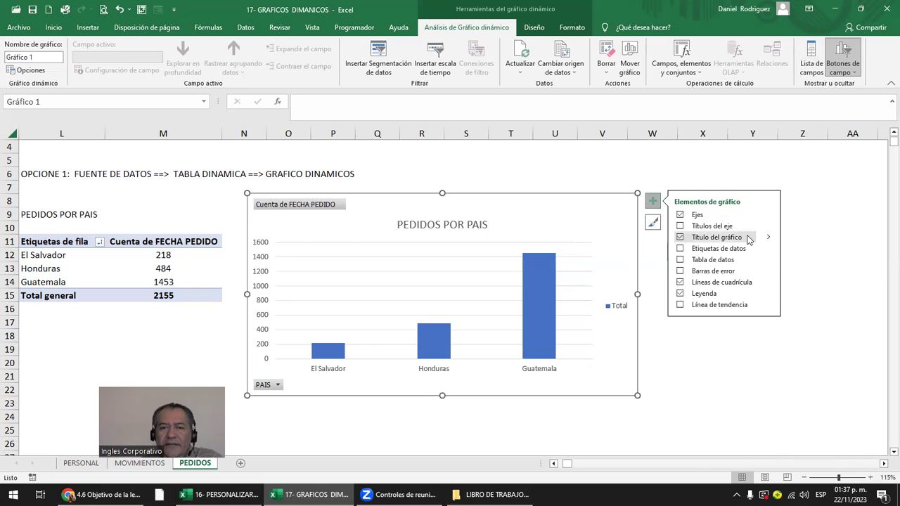
{"action": "left_click", "coordinate": [767, 237]}
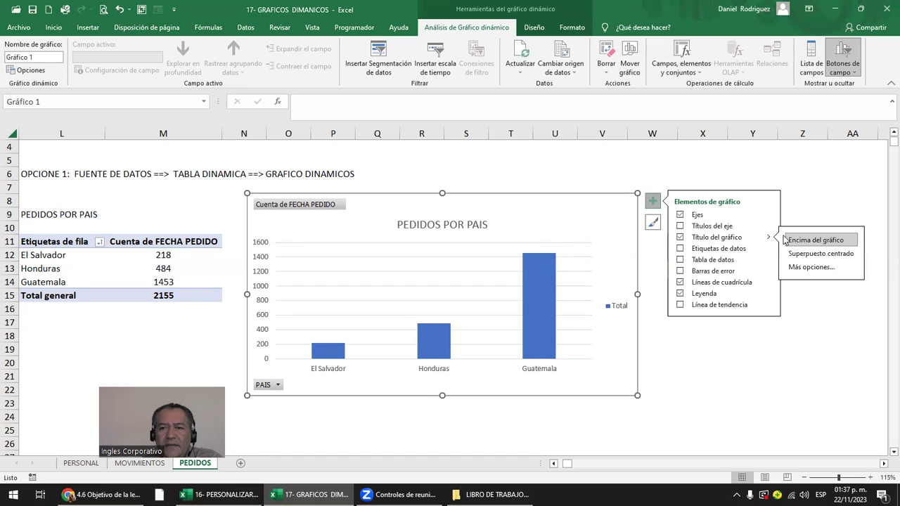
{"action": "left_click", "coordinate": [722, 250]}
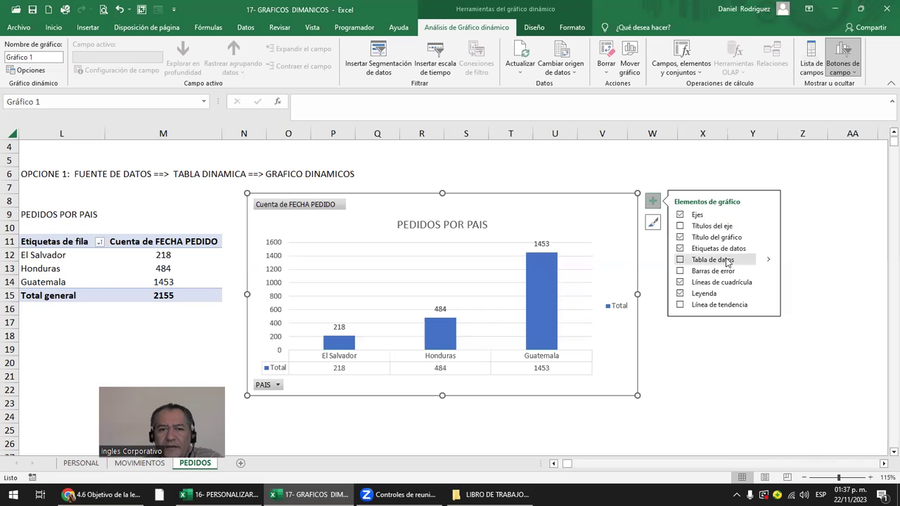
{"action": "left_click", "coordinate": [464, 256]}
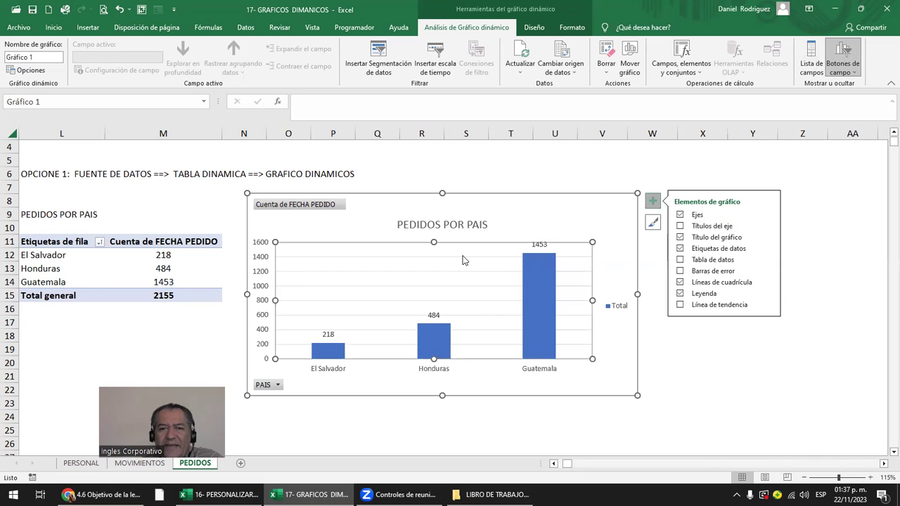
{"action": "key", "text": "Delete"}
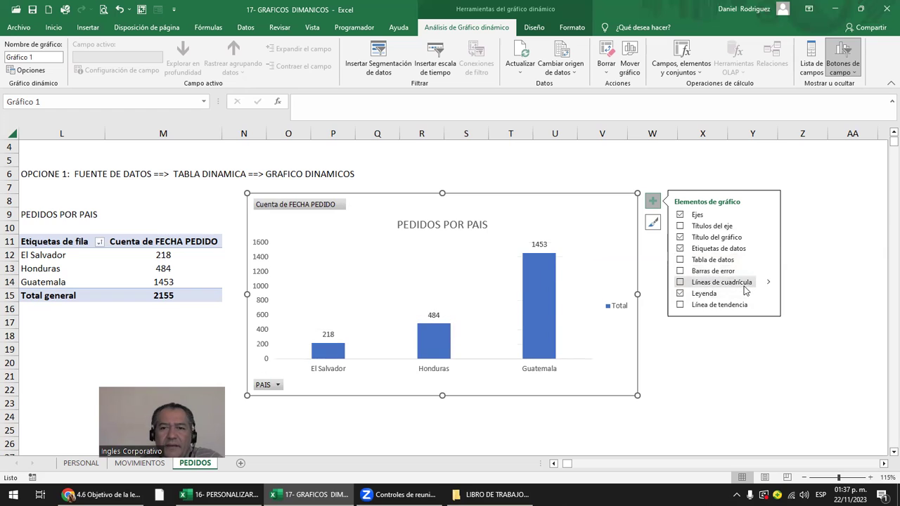
Step: Add major vertical gridlines and delete the minor gridlines from the chart
{"action": "left_click", "coordinate": [745, 288]}
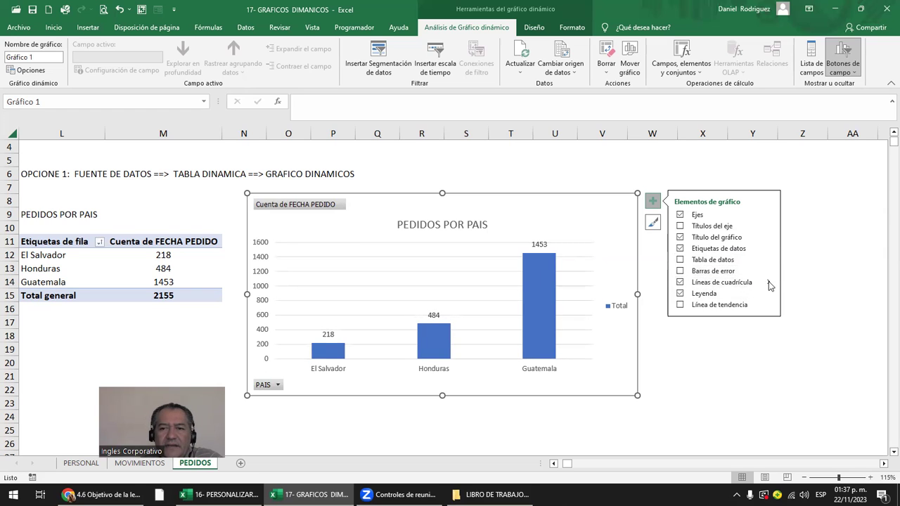
{"action": "mouse_move", "coordinate": [770, 281]}
{"action": "left_click", "coordinate": [571, 295]}
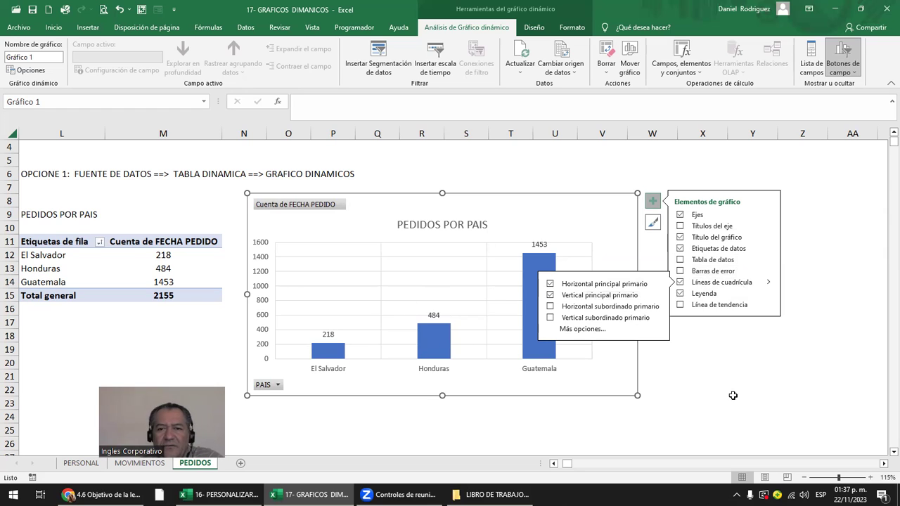
{"action": "left_click", "coordinate": [601, 306]}
{"action": "left_click", "coordinate": [603, 317]}
{"action": "left_click", "coordinate": [780, 377]}
{"action": "left_click", "coordinate": [568, 302]}
{"action": "left_click", "coordinate": [473, 270]}
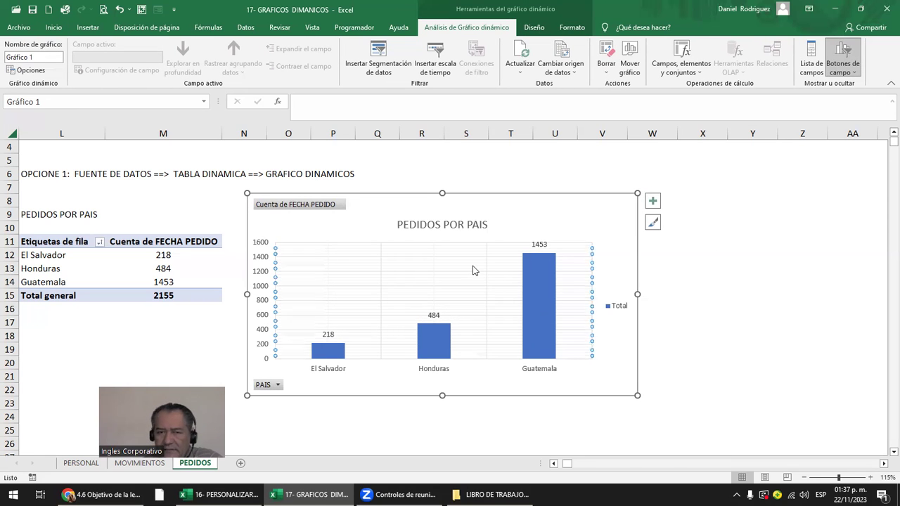
{"action": "left_click", "coordinate": [480, 260]}
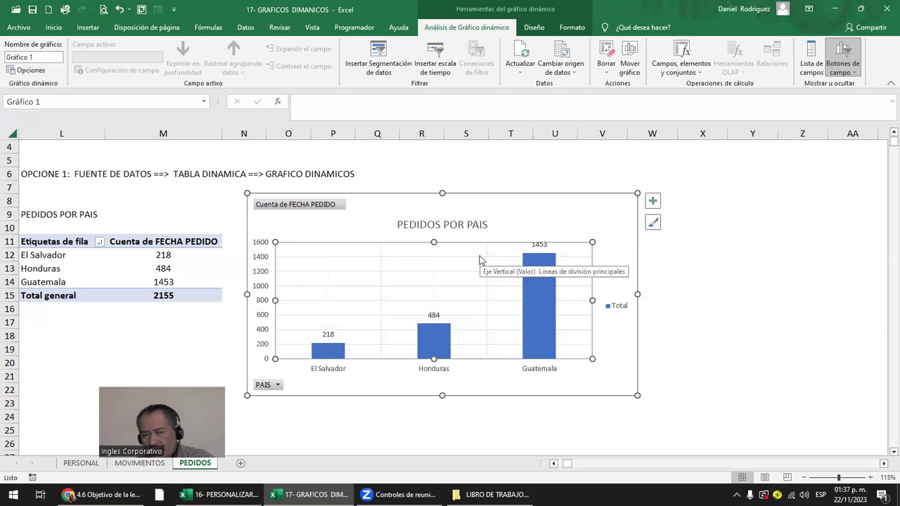
{"action": "left_click", "coordinate": [430, 260]}
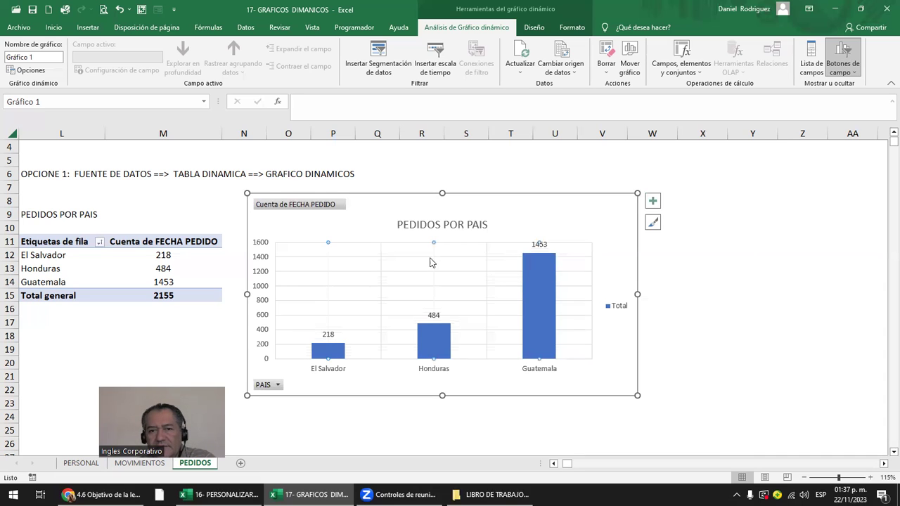
{"action": "key", "text": "Delete"}
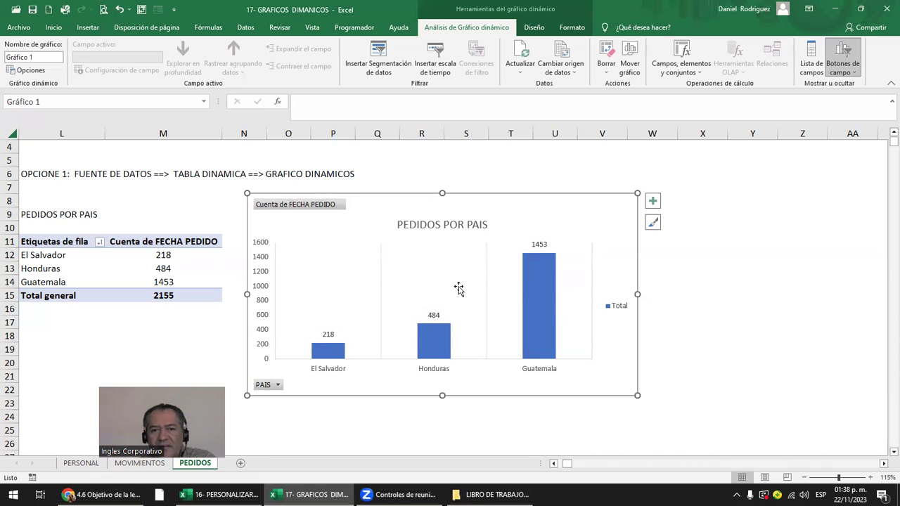
Step: Select the Total legend, then the chart's bar series
{"action": "left_click", "coordinate": [652, 201]}
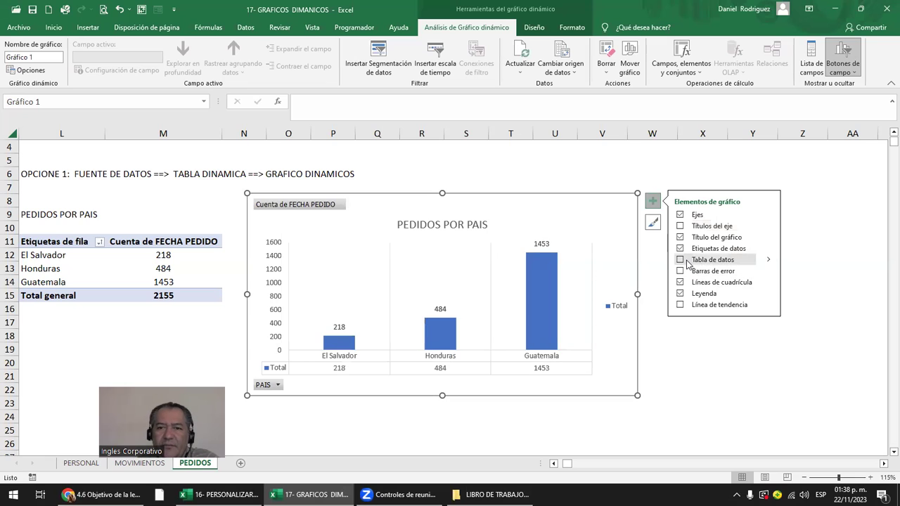
{"action": "left_click", "coordinate": [619, 308]}
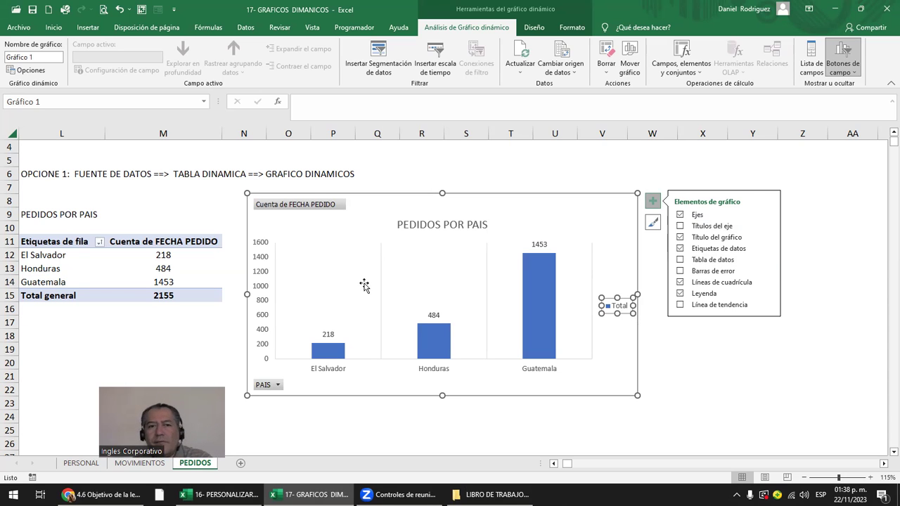
{"action": "left_click", "coordinate": [713, 385]}
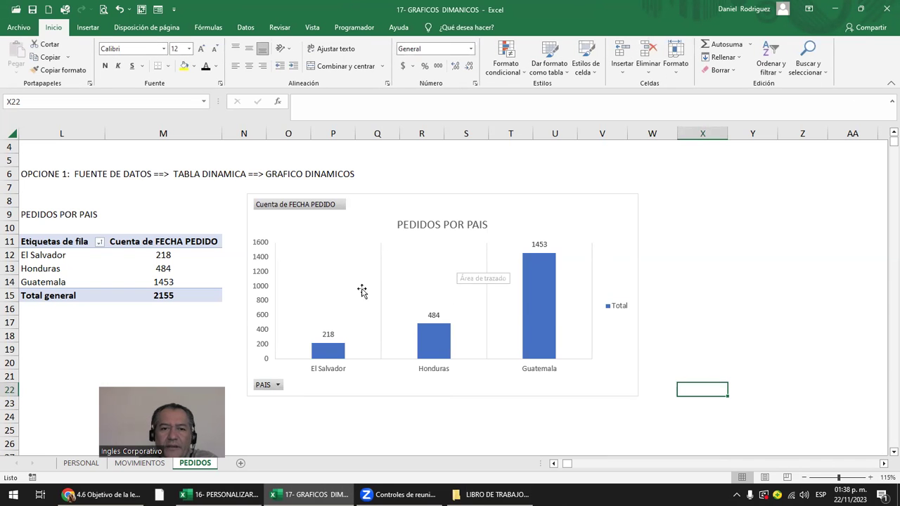
{"action": "left_click", "coordinate": [323, 353]}
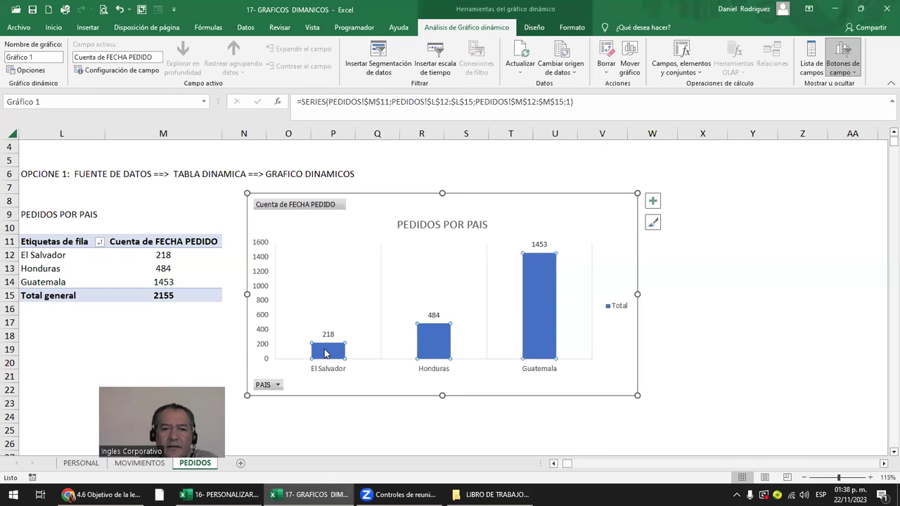
Step: Give the El Salvador bar a solid border in Format Data Point
{"action": "left_click", "coordinate": [324, 353]}
{"action": "double_click", "coordinate": [325, 353]}
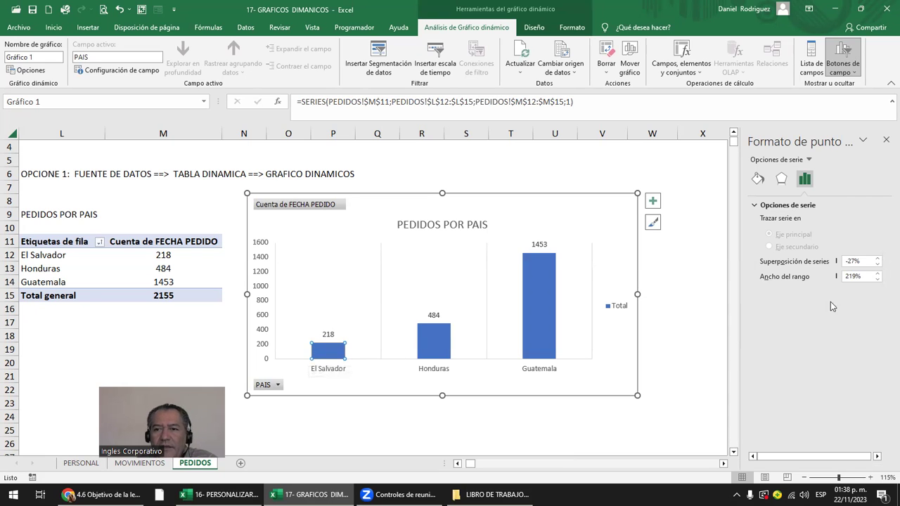
{"action": "left_click", "coordinate": [758, 179]}
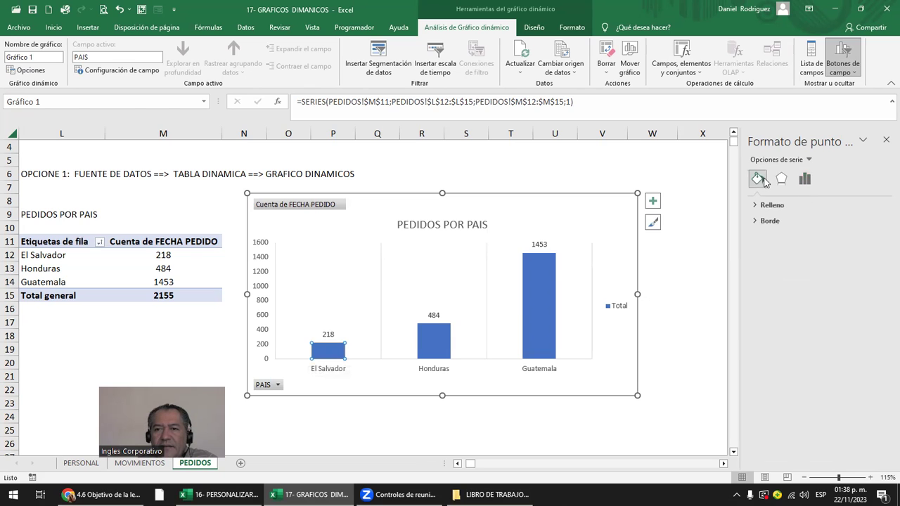
{"action": "left_click", "coordinate": [776, 222]}
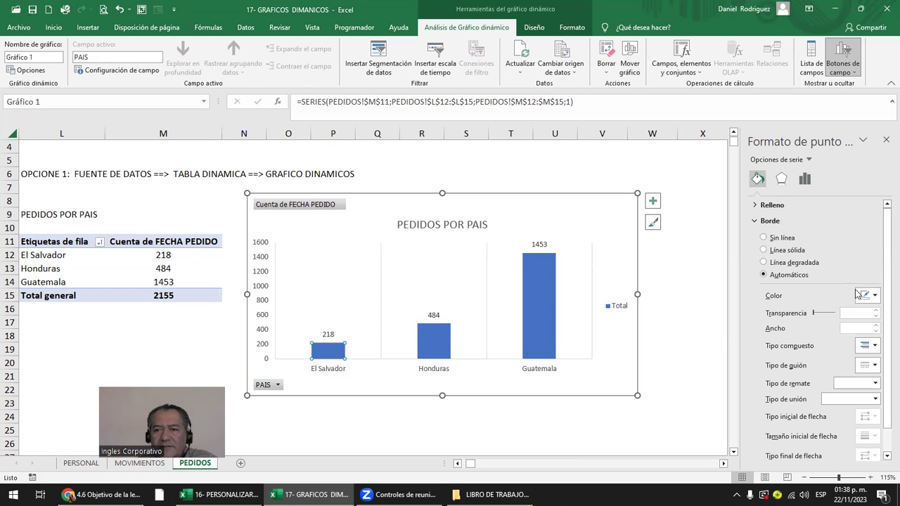
{"action": "left_click", "coordinate": [866, 296]}
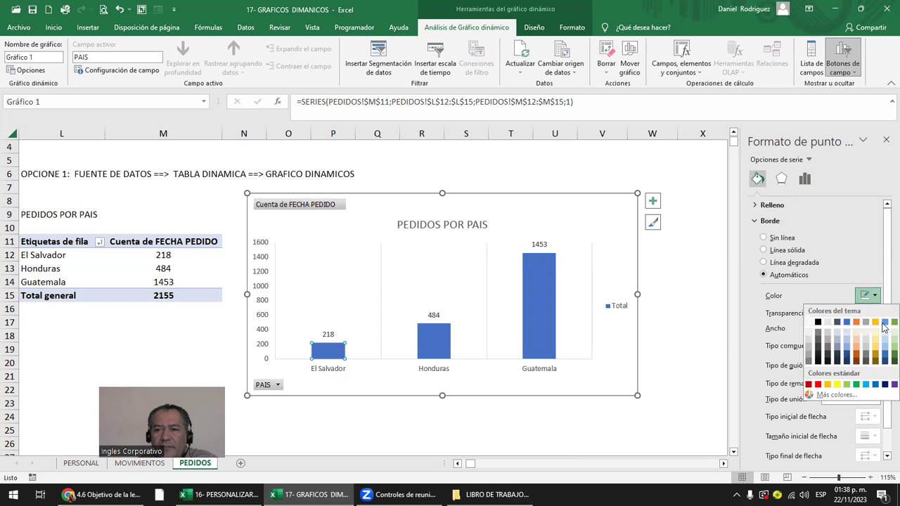
{"action": "left_click", "coordinate": [884, 323]}
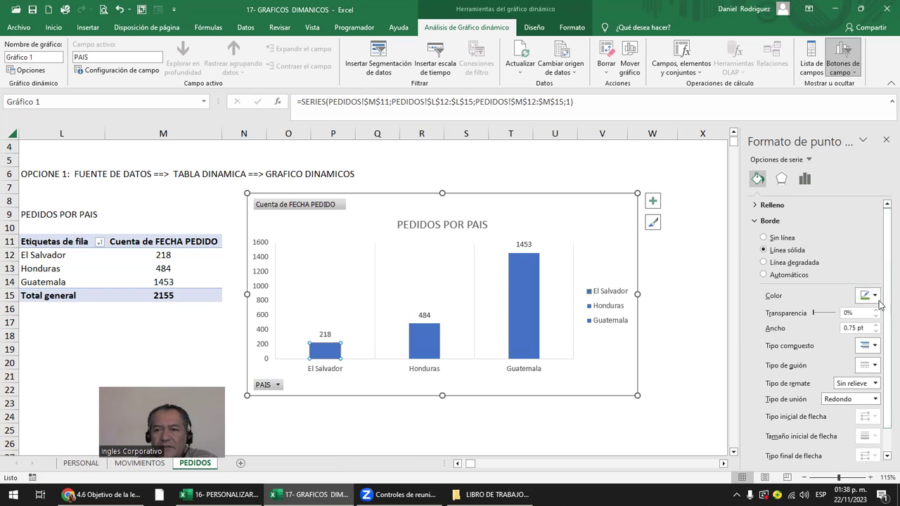
{"action": "scroll", "coordinate": [871, 314], "scroll_direction": "down", "scroll_amount": 1}
{"action": "scroll", "coordinate": [872, 316], "scroll_direction": "up", "scroll_amount": 1}
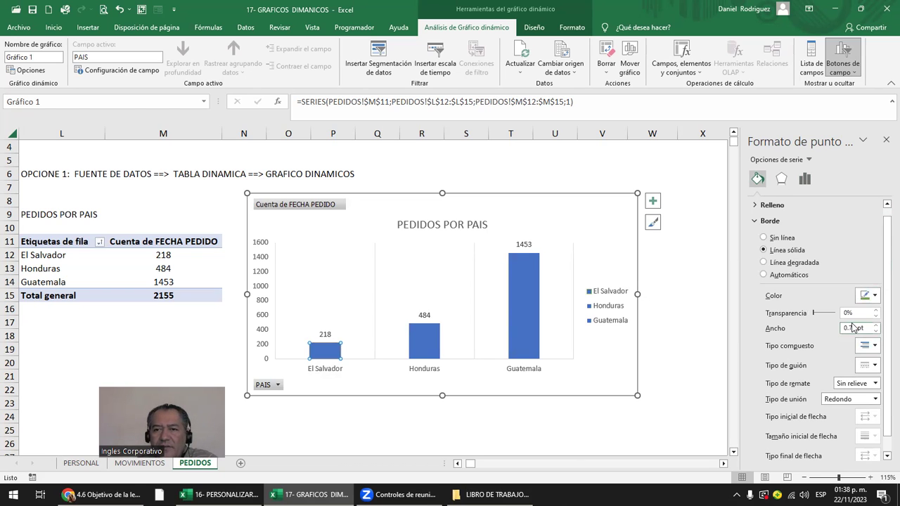
Step: Fill the El Salvador bar light green
{"action": "left_click", "coordinate": [804, 179]}
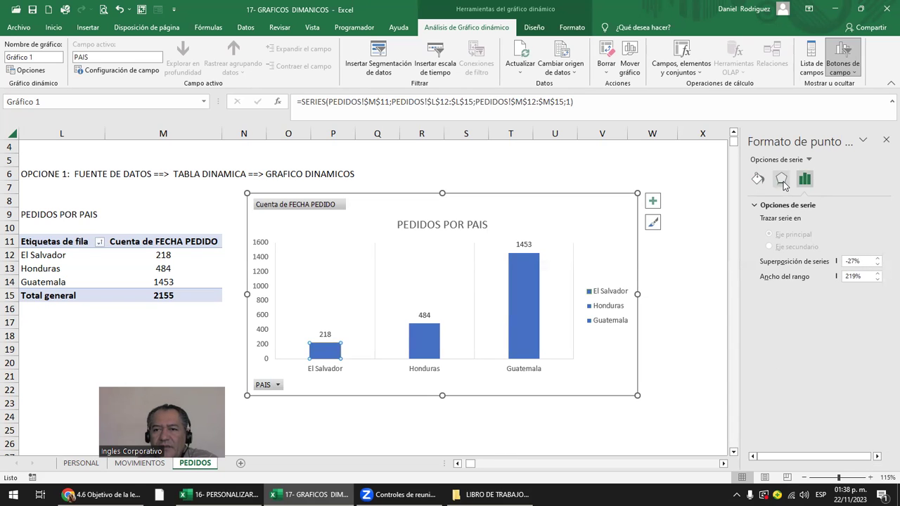
{"action": "left_click", "coordinate": [781, 180]}
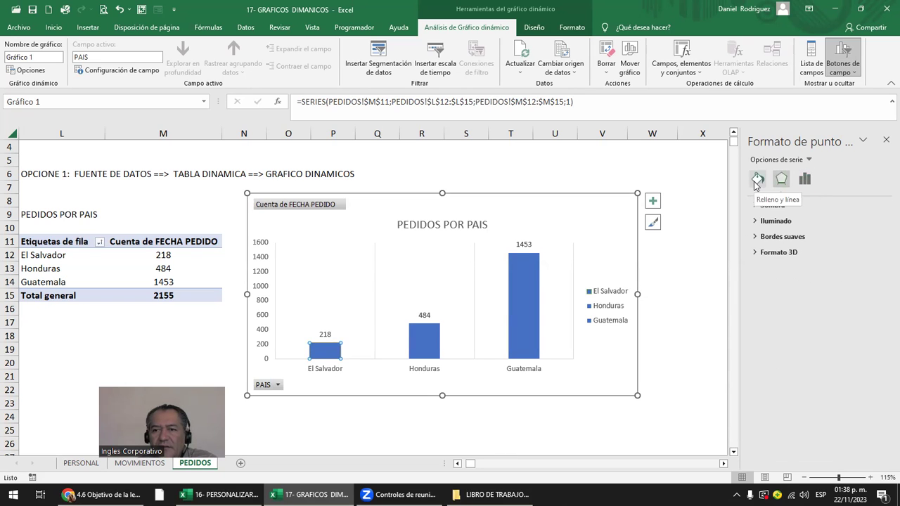
{"action": "left_click", "coordinate": [756, 182]}
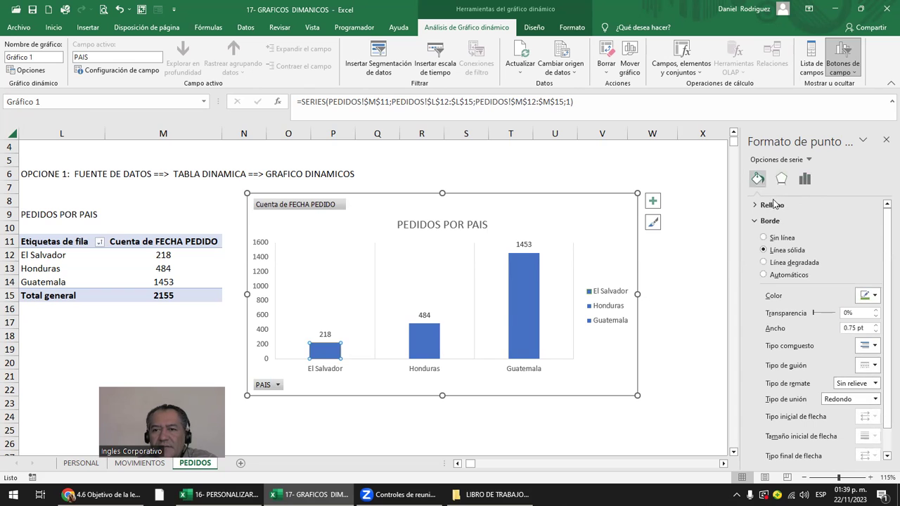
{"action": "left_click", "coordinate": [766, 222]}
{"action": "left_click", "coordinate": [770, 204]}
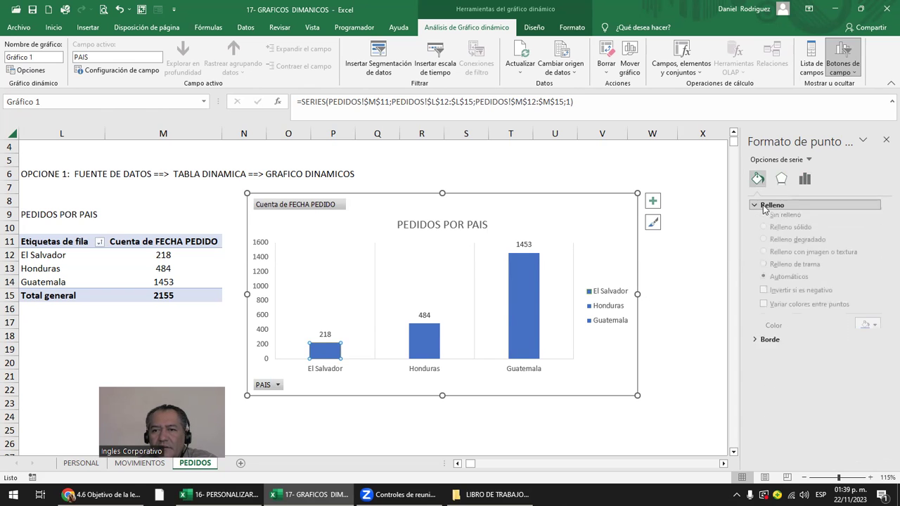
{"action": "left_click", "coordinate": [873, 333]}
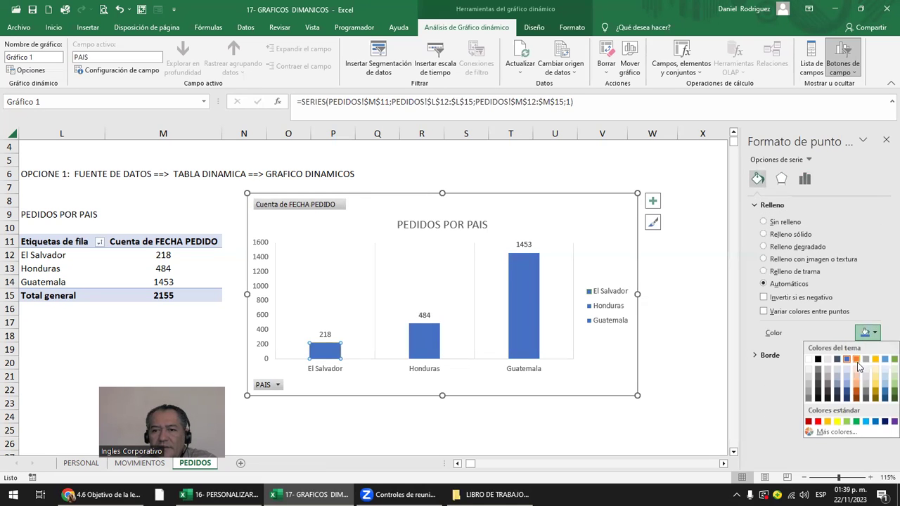
{"action": "left_click", "coordinate": [855, 422]}
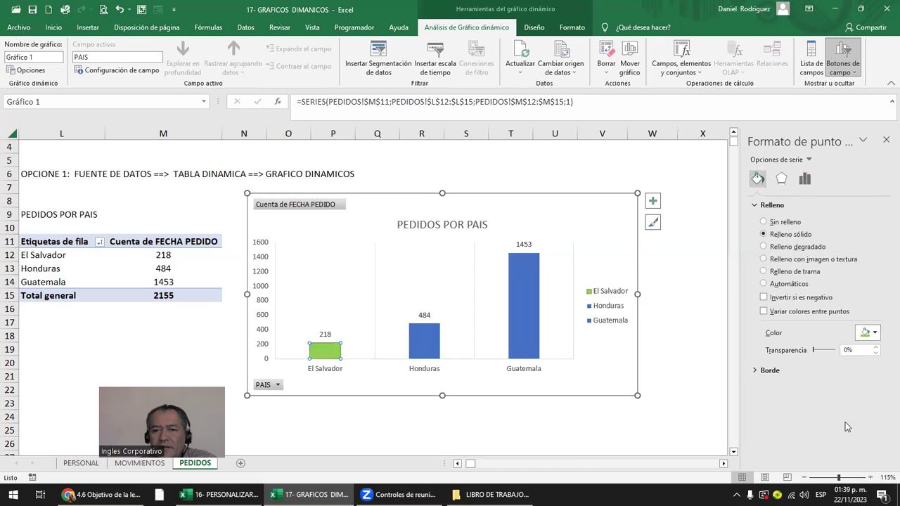
Step: Turn on Vary colors by point and fill Guatemala's bar purple
{"action": "left_click", "coordinate": [358, 300]}
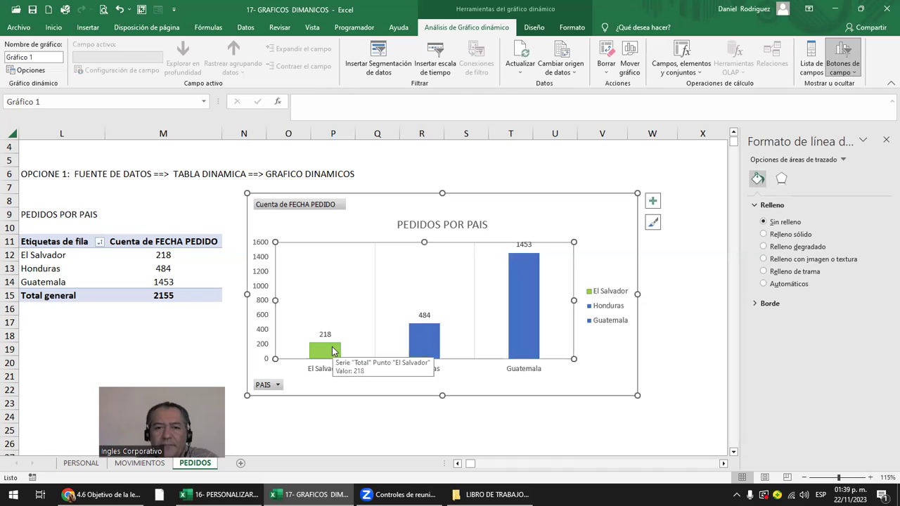
{"action": "left_click", "coordinate": [531, 279]}
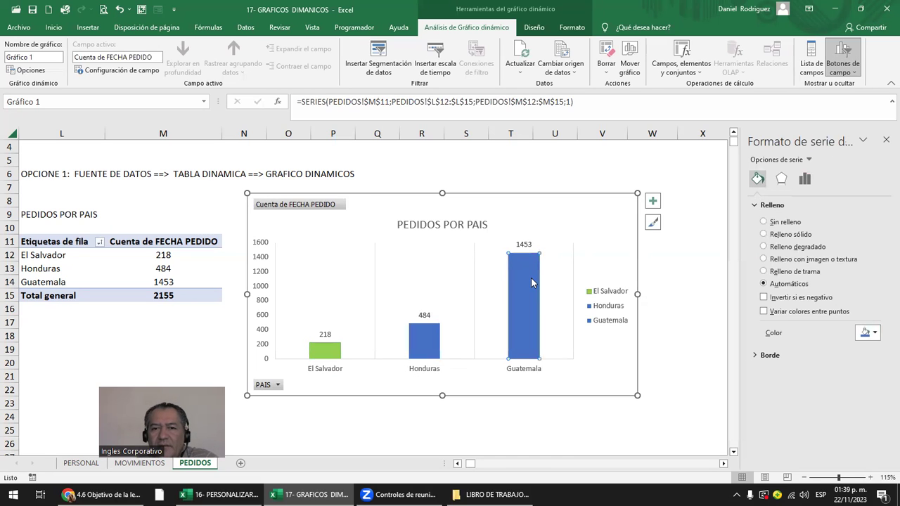
{"action": "left_click", "coordinate": [531, 279]}
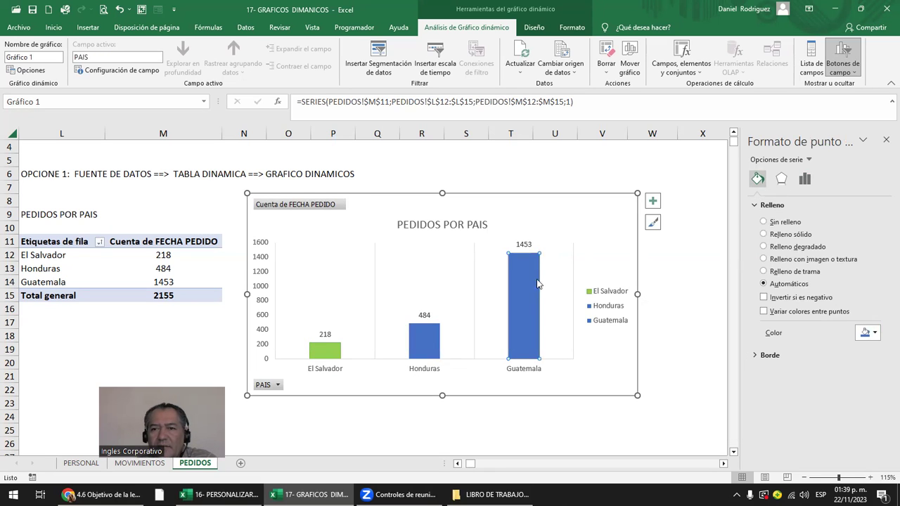
{"action": "left_click", "coordinate": [781, 226]}
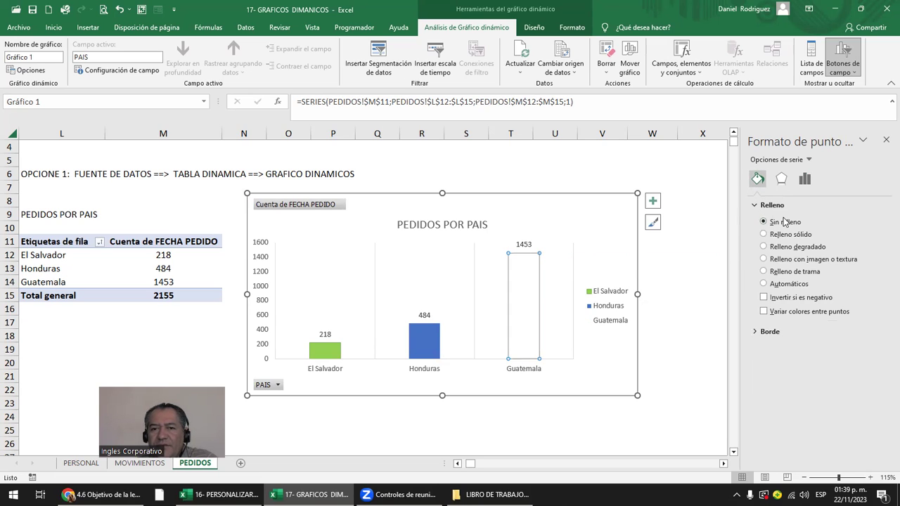
{"action": "left_click", "coordinate": [793, 314]}
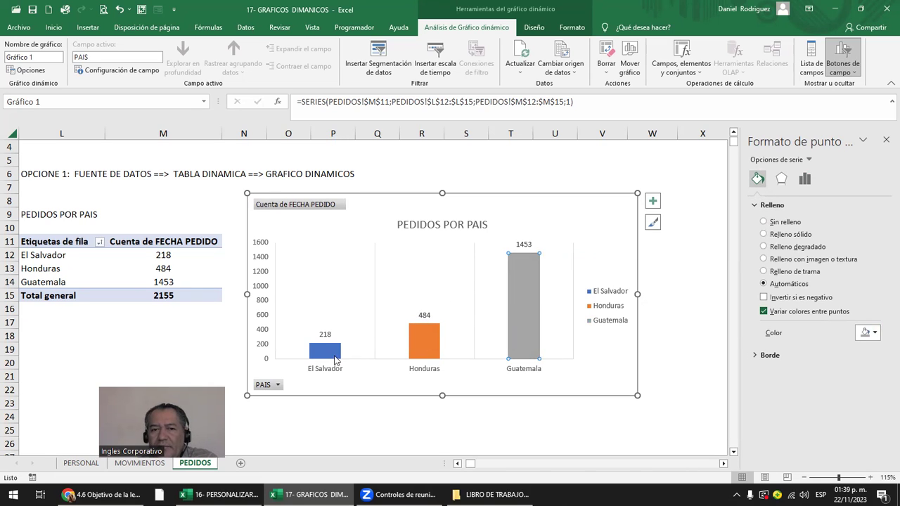
{"action": "left_click", "coordinate": [876, 335]}
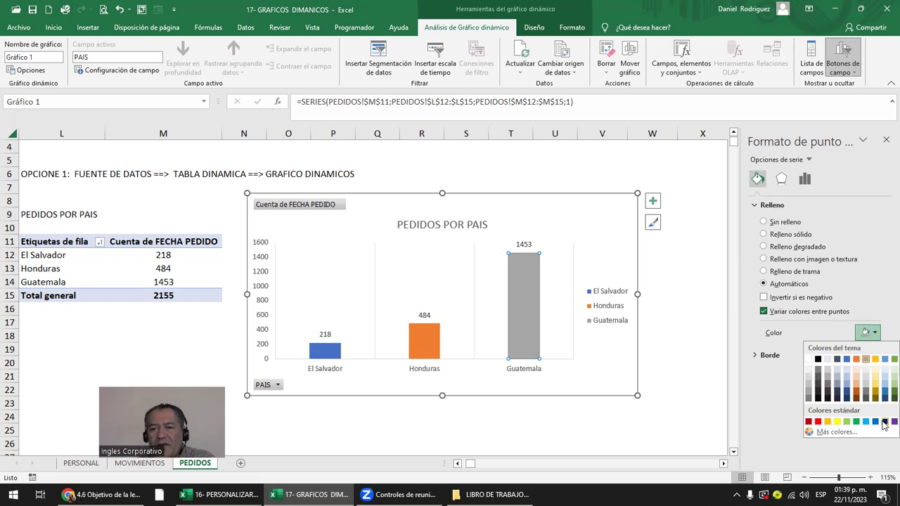
{"action": "left_click", "coordinate": [893, 421]}
{"action": "left_click", "coordinate": [702, 375]}
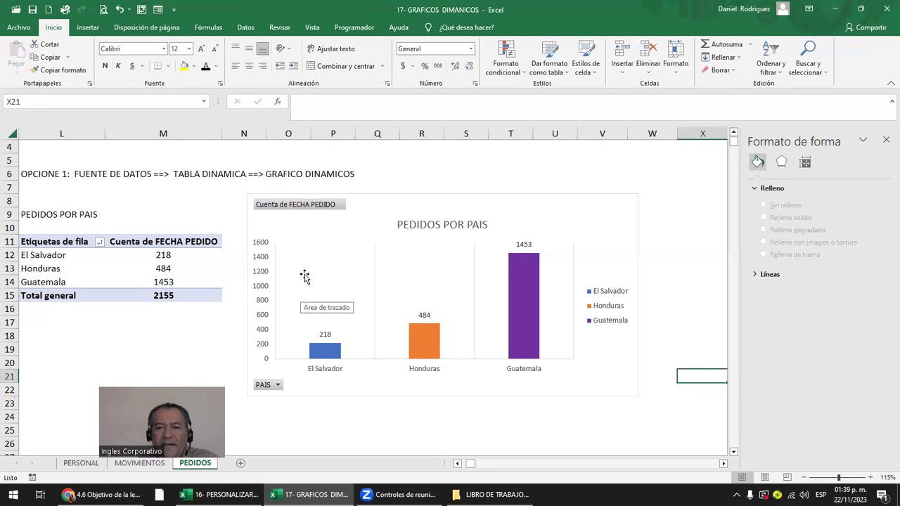
Step: Copy the PEDIDOS POR PAIS chart and paste it at N27, positioned below the original
{"action": "left_click", "coordinate": [583, 222]}
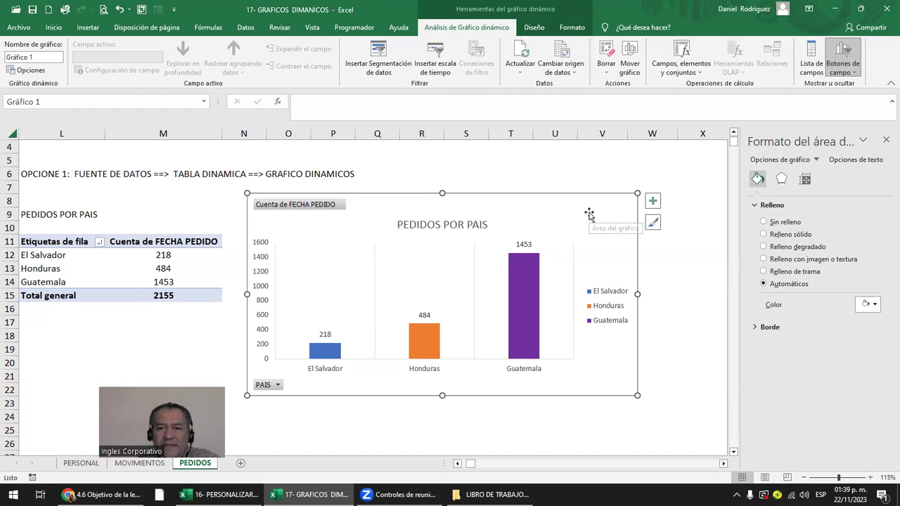
{"action": "right_click", "coordinate": [569, 215]}
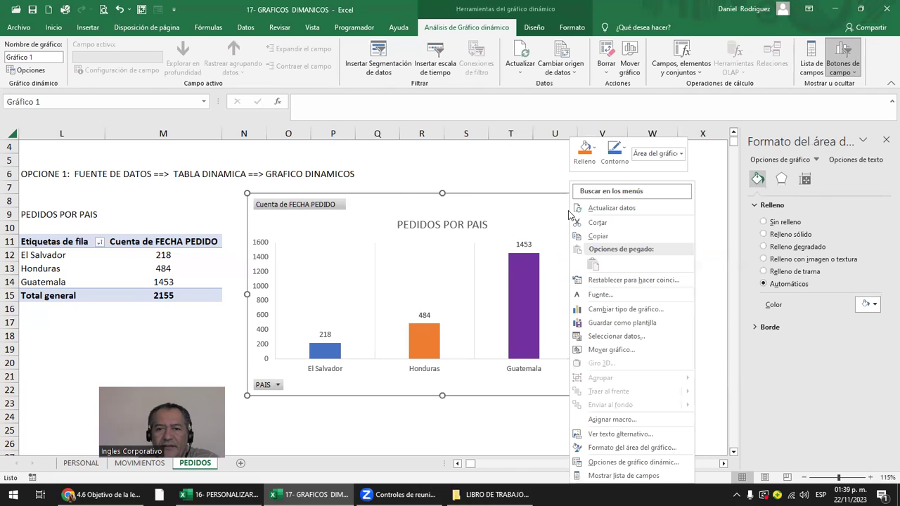
{"action": "key", "text": "Escape"}
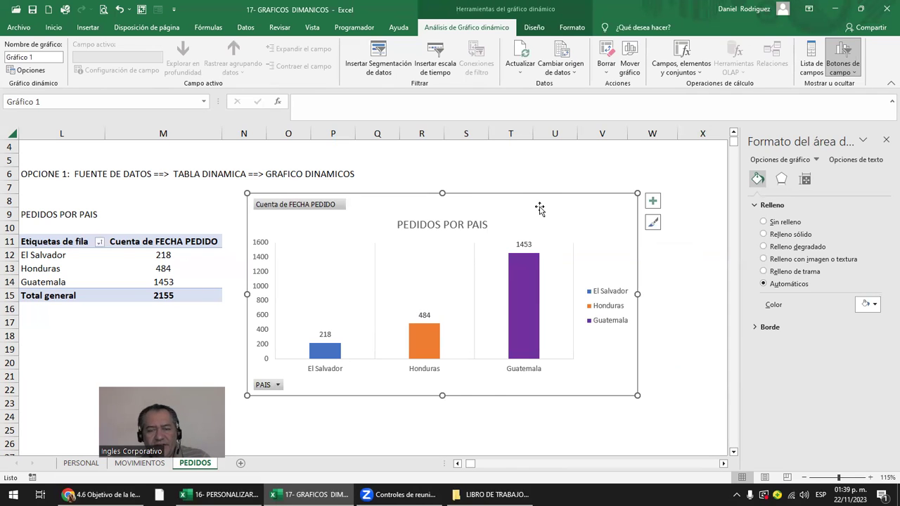
{"action": "scroll", "coordinate": [520, 243], "scroll_direction": "down", "scroll_amount": 3}
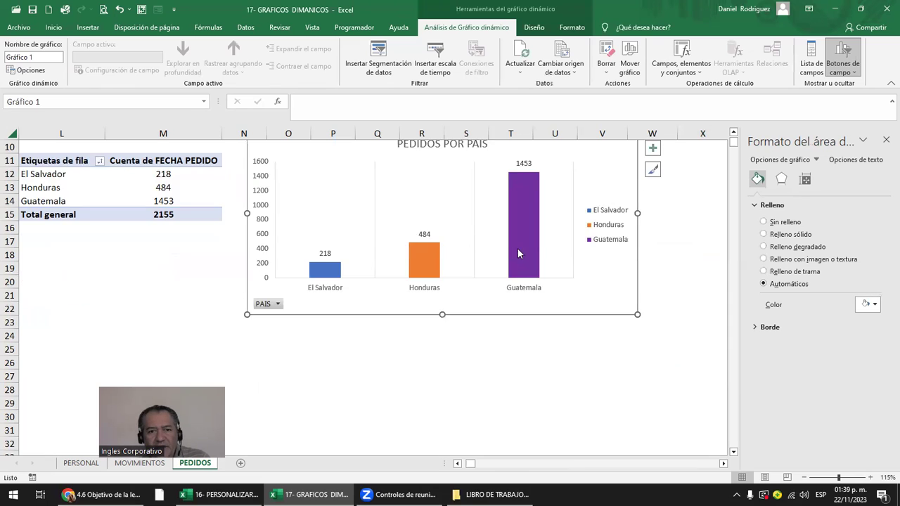
{"action": "left_click", "coordinate": [283, 347]}
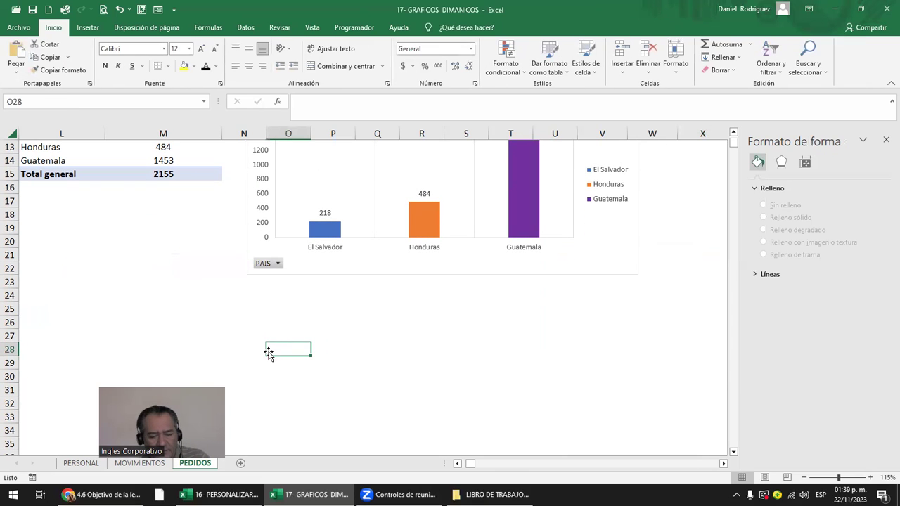
{"action": "left_click", "coordinate": [262, 331]}
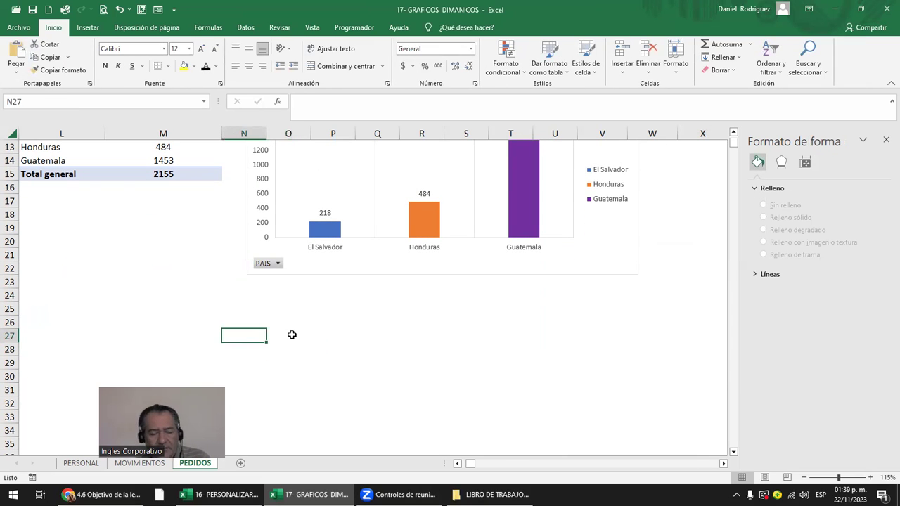
{"action": "key", "text": "ctrl+v"}
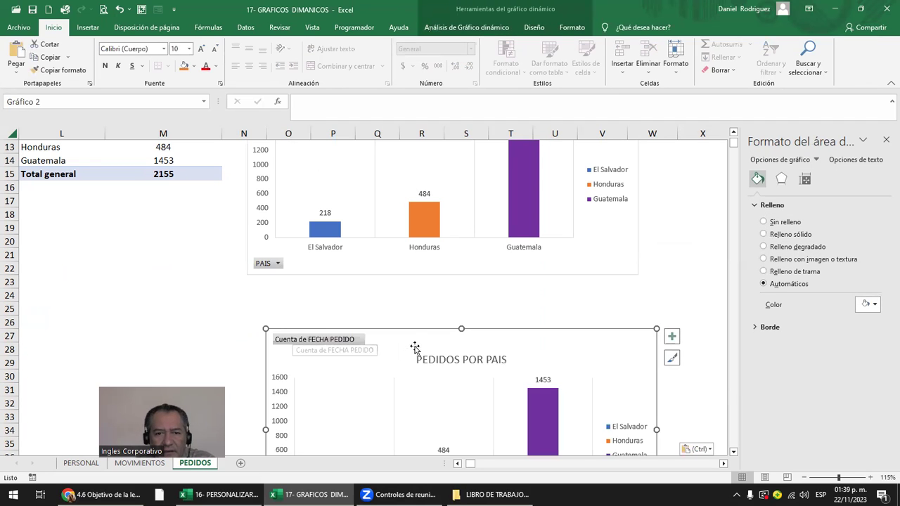
{"action": "left_click_drag", "start_coordinate": [364, 307], "coordinate": [404, 314]}
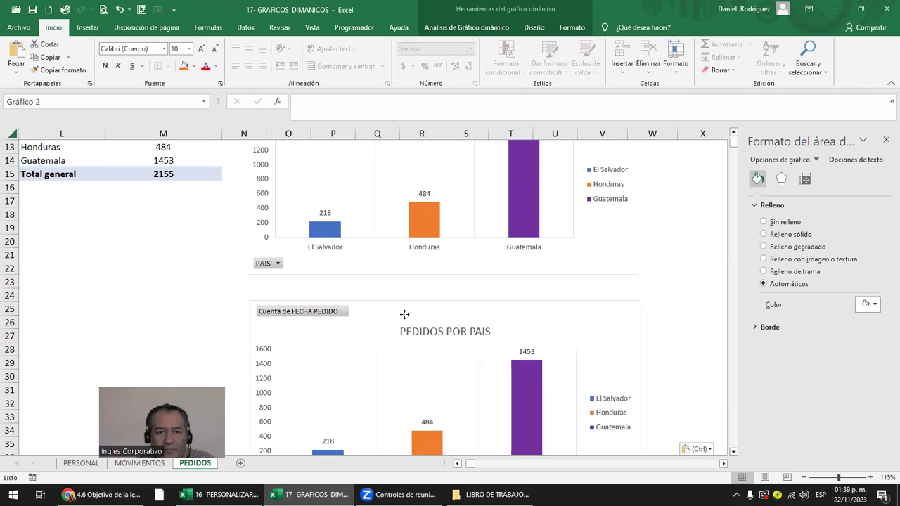
{"action": "scroll", "coordinate": [405, 316], "scroll_direction": "down", "scroll_amount": 3}
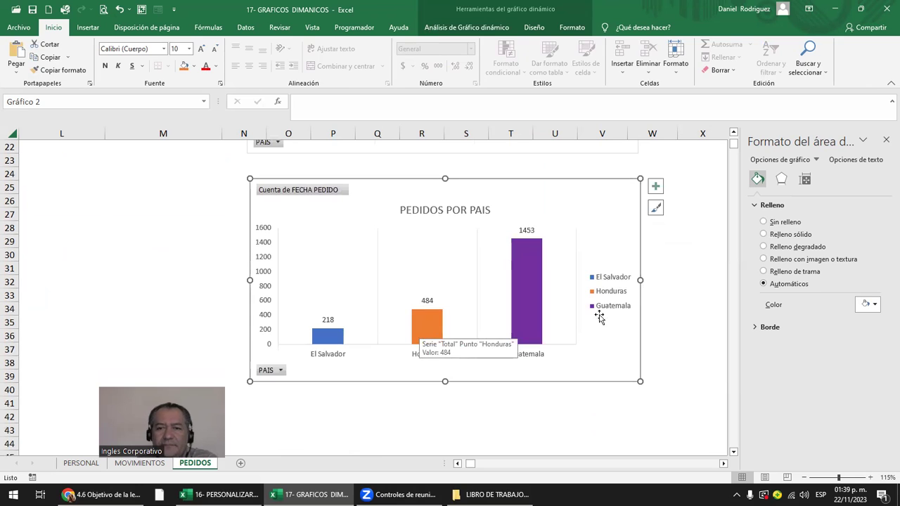
{"action": "left_click", "coordinate": [673, 322]}
{"action": "left_click", "coordinate": [574, 194]}
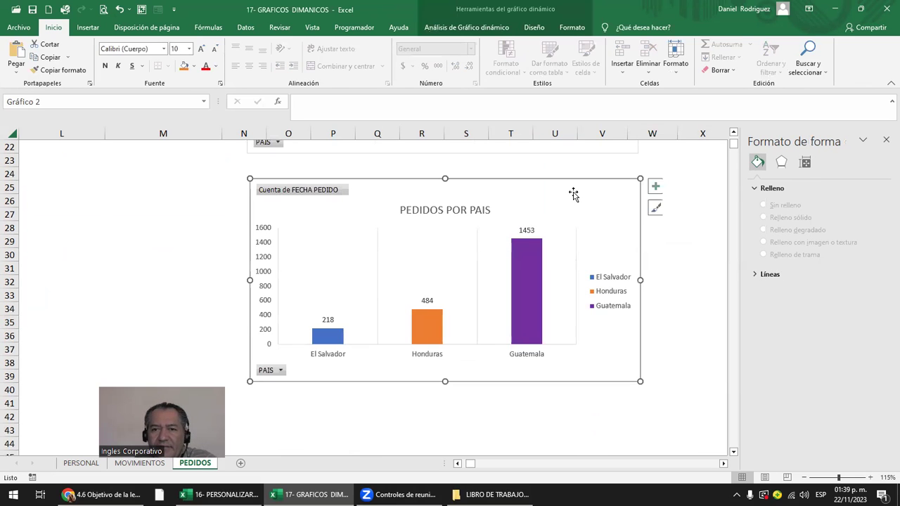
{"action": "right_click", "coordinate": [573, 195]}
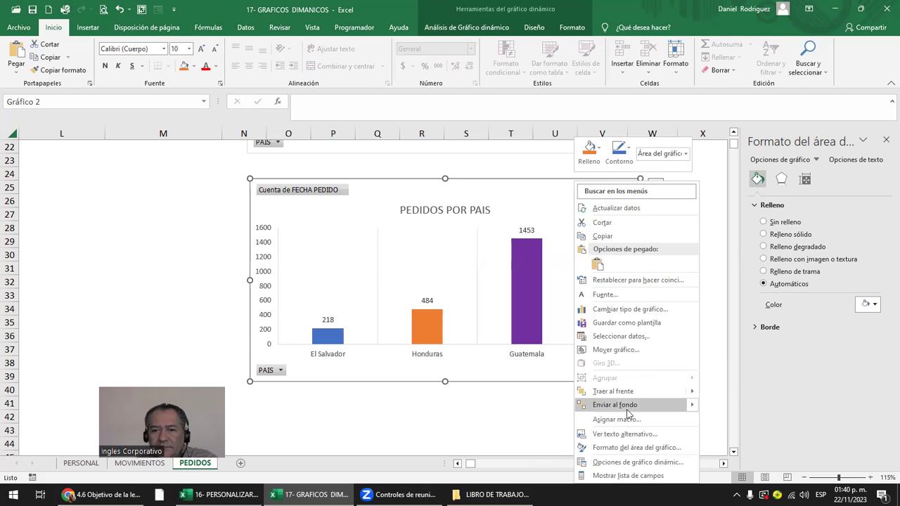
Step: Remove the PAIS field from the copied pivot chart
{"action": "left_click", "coordinate": [650, 475]}
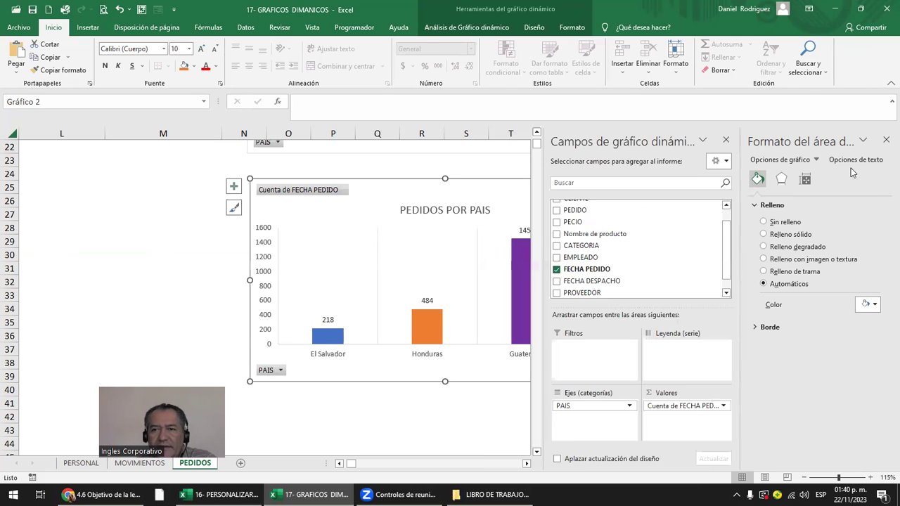
{"action": "left_click", "coordinate": [885, 140]}
{"action": "left_click", "coordinate": [885, 140]}
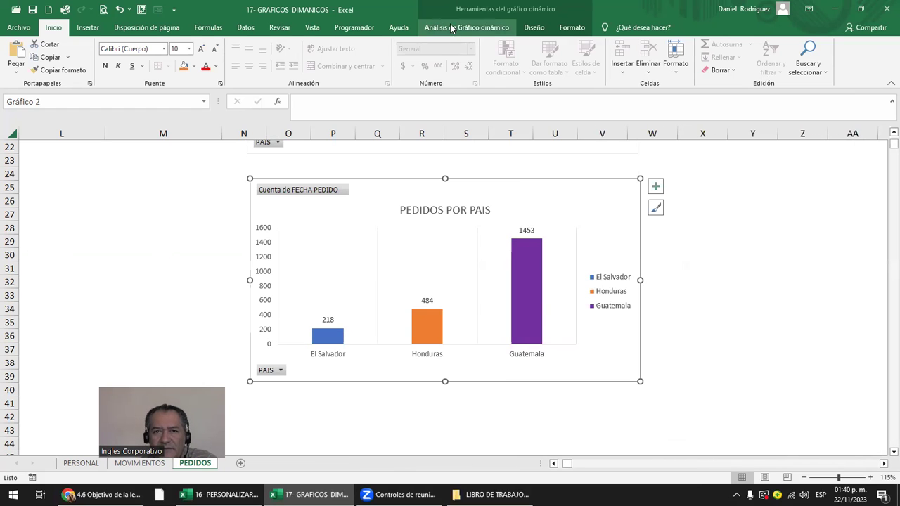
{"action": "right_click", "coordinate": [619, 188]}
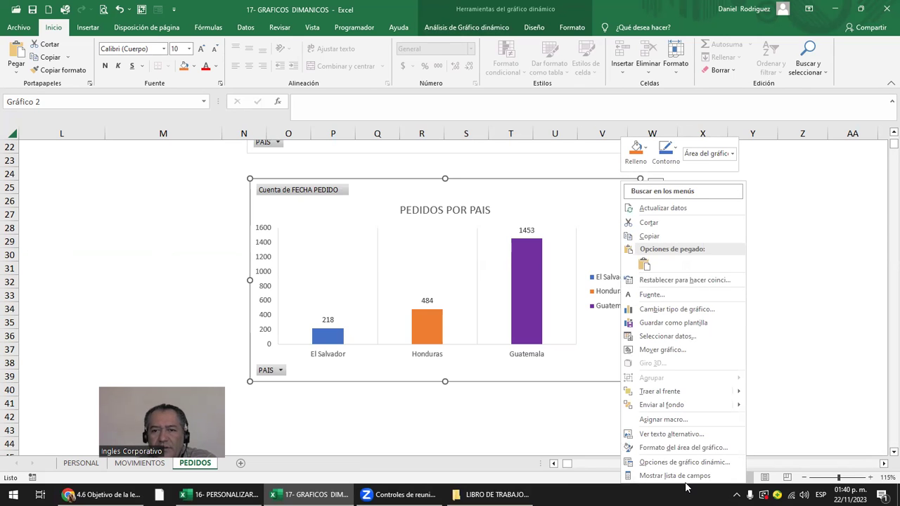
{"action": "right_click", "coordinate": [269, 371]}
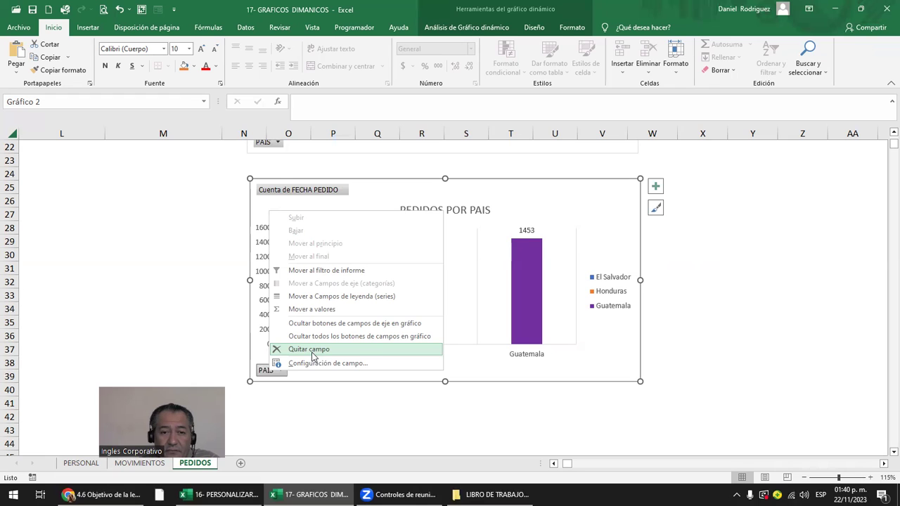
{"action": "left_click", "coordinate": [312, 354]}
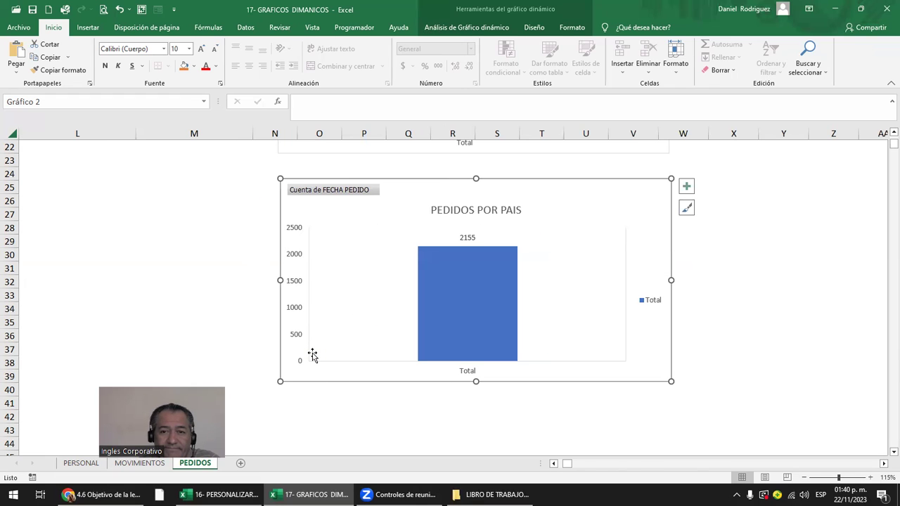
Step: Adjust the Cuenta de FECHA PEDIDO field on the copy and review both charts with 218, 484, 1453 bars
{"action": "right_click", "coordinate": [324, 194]}
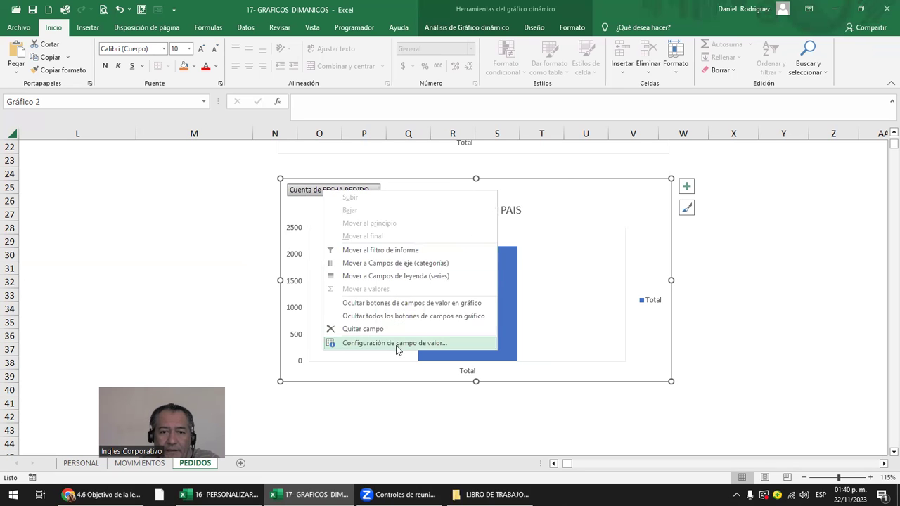
{"action": "left_click", "coordinate": [365, 330]}
{"action": "scroll", "coordinate": [366, 327], "scroll_direction": "up", "scroll_amount": 1}
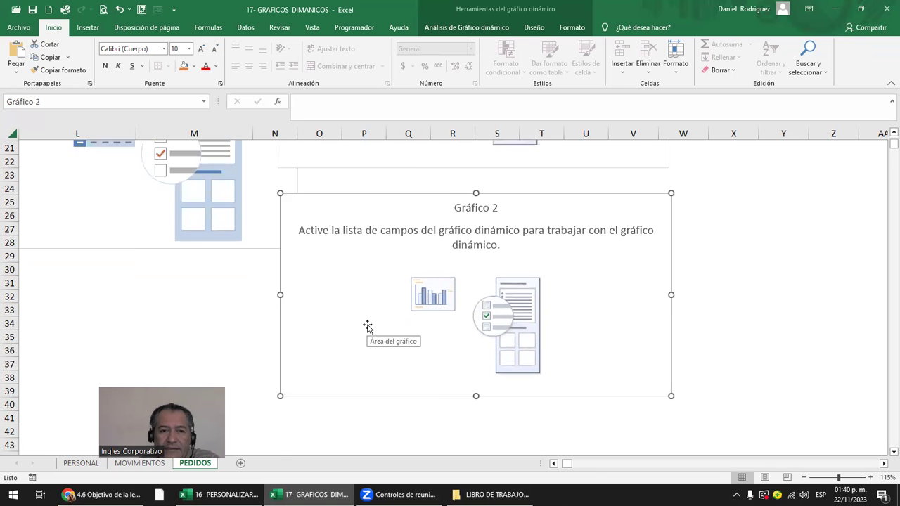
{"action": "scroll", "coordinate": [366, 327], "scroll_direction": "up", "scroll_amount": 3}
{"action": "scroll", "coordinate": [366, 327], "scroll_direction": "up", "scroll_amount": 1}
{"action": "scroll", "coordinate": [366, 327], "scroll_direction": "up", "scroll_amount": 2}
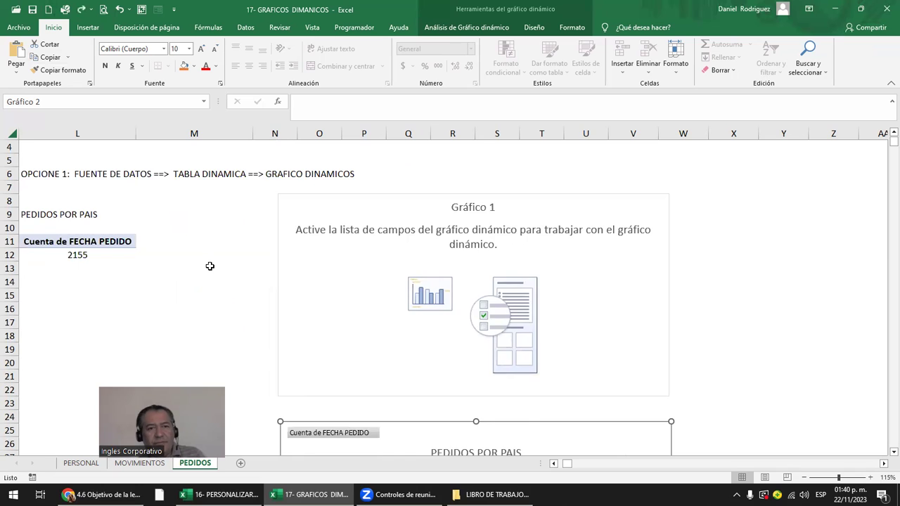
{"action": "scroll", "coordinate": [210, 261], "scroll_direction": "down", "scroll_amount": 3}
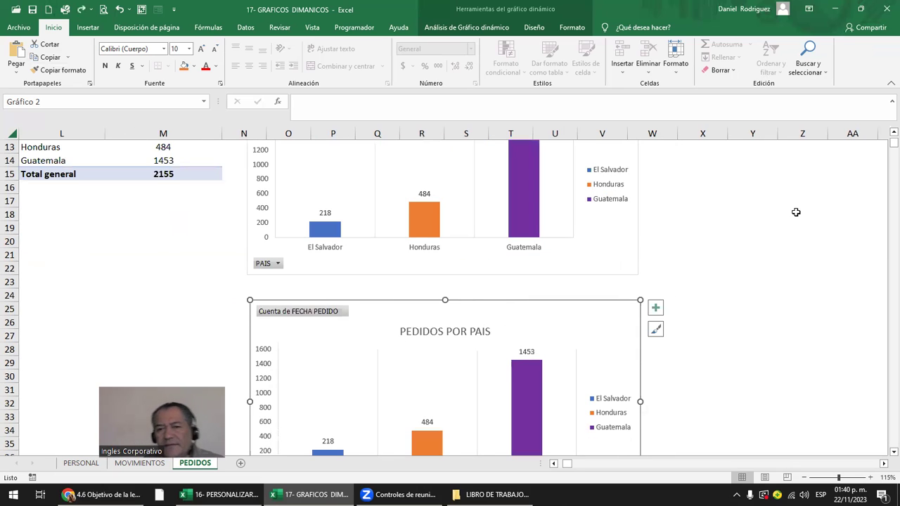
{"action": "scroll", "coordinate": [773, 232], "scroll_direction": "up", "scroll_amount": 2}
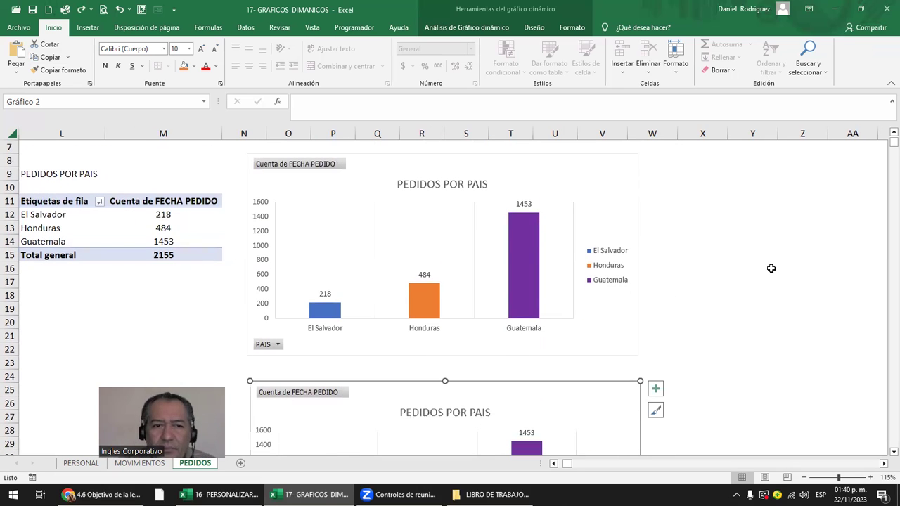
Step: Show the first chart's field list, with PAIS on the axis and a count of FECHA PEDIDO as the value
{"action": "left_click", "coordinate": [349, 225]}
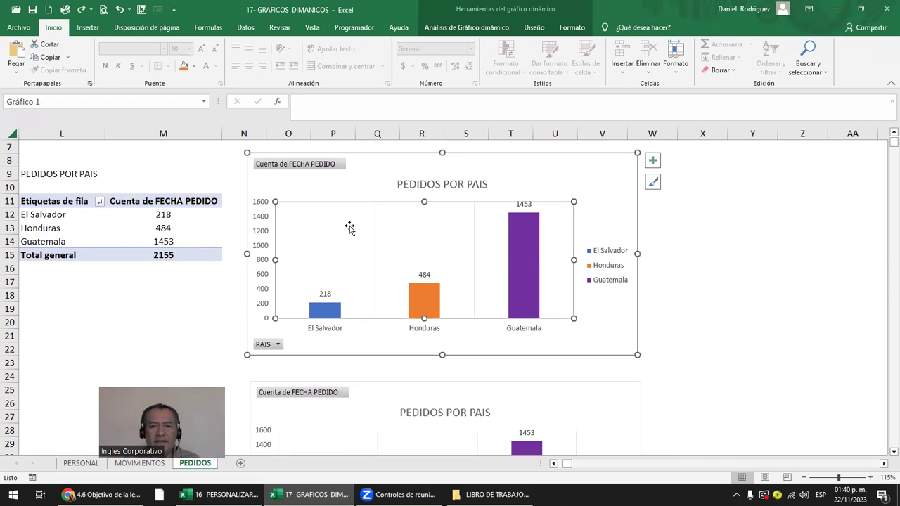
{"action": "right_click", "coordinate": [566, 170]}
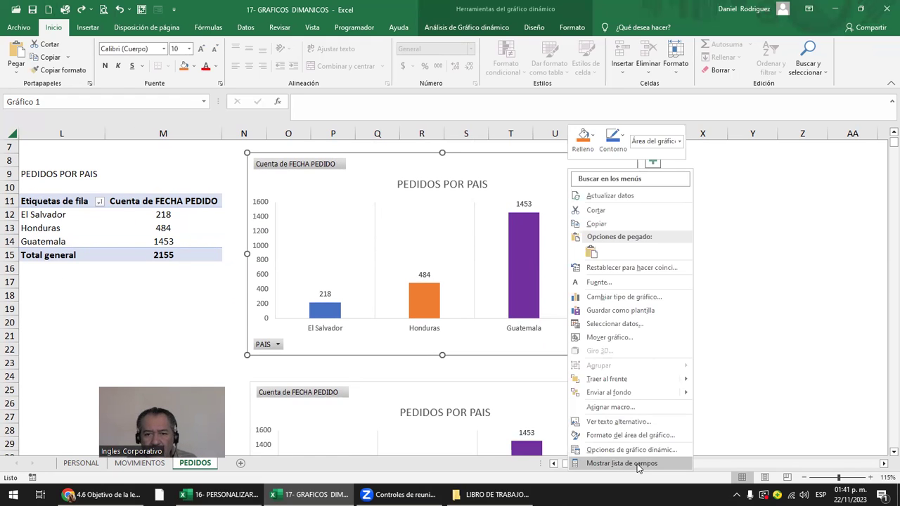
{"action": "mouse_move", "coordinate": [738, 406]}
{"action": "left_mouse_down"}
{"action": "mouse_move", "coordinate": [765, 364]}
{"action": "mouse_move", "coordinate": [731, 424]}
{"action": "left_mouse_up"}
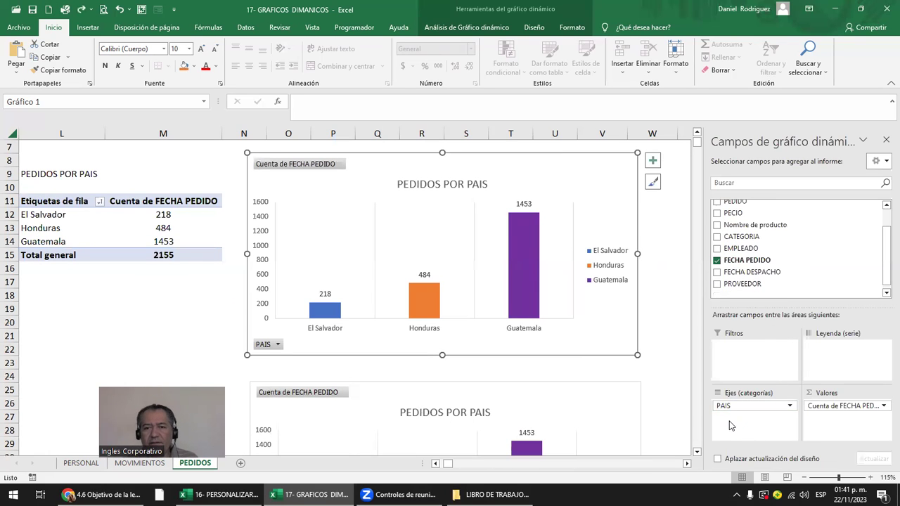
{"action": "scroll", "coordinate": [567, 372], "scroll_direction": "down", "scroll_amount": 3}
{"action": "right_click", "coordinate": [296, 273]}
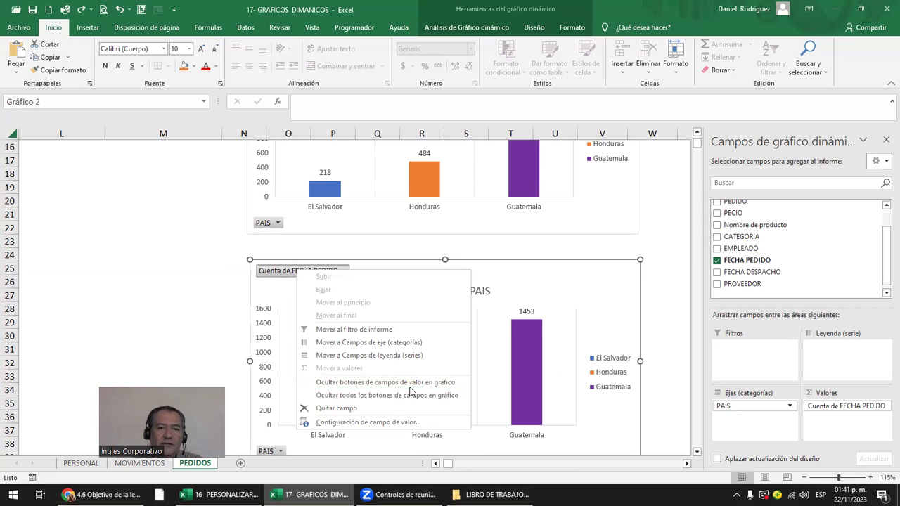
Step: Hide the value field button, then all field buttons, on the second PEDIDOS POR PAIS chart
{"action": "left_click", "coordinate": [409, 386]}
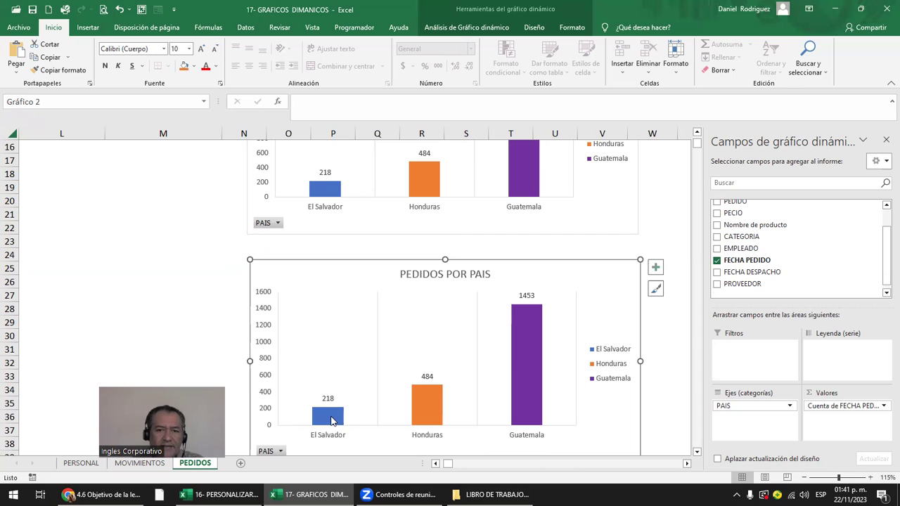
{"action": "mouse_move", "coordinate": [332, 419]}
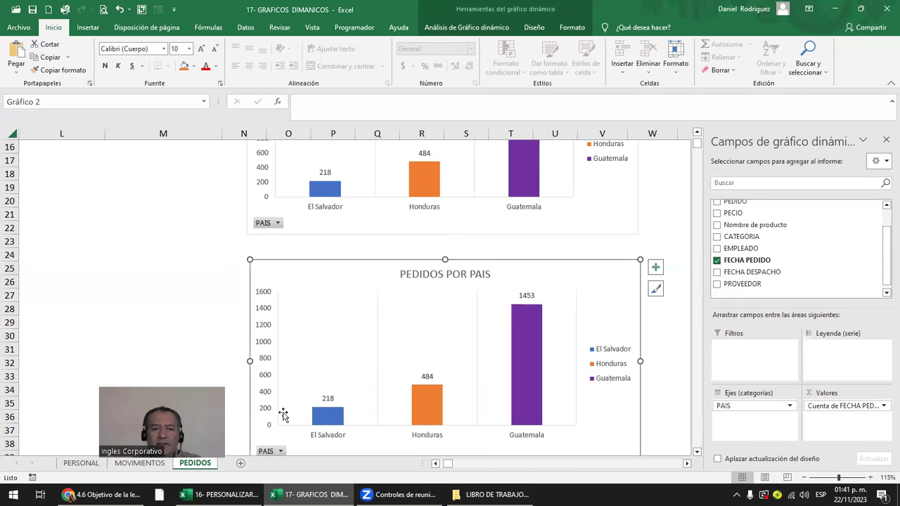
{"action": "right_click", "coordinate": [265, 451]}
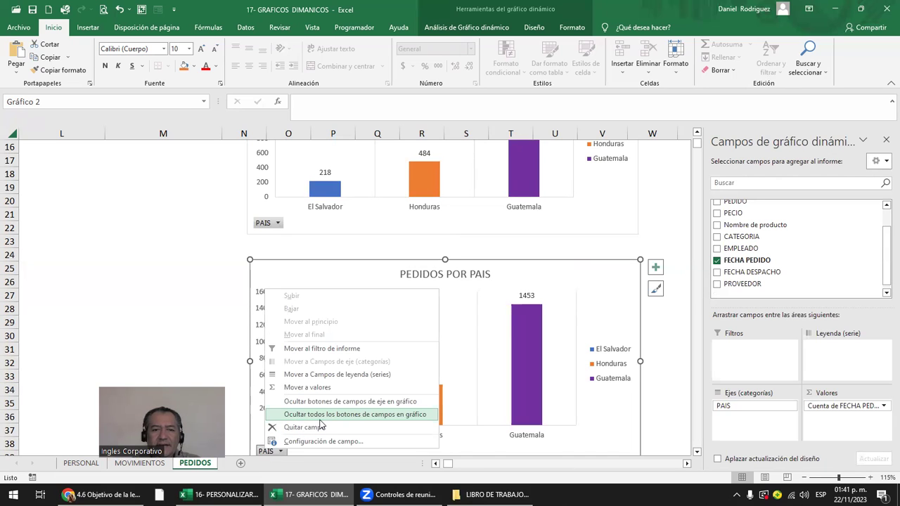
{"action": "left_click", "coordinate": [378, 414]}
{"action": "scroll", "coordinate": [305, 357], "scroll_direction": "down", "scroll_amount": 1}
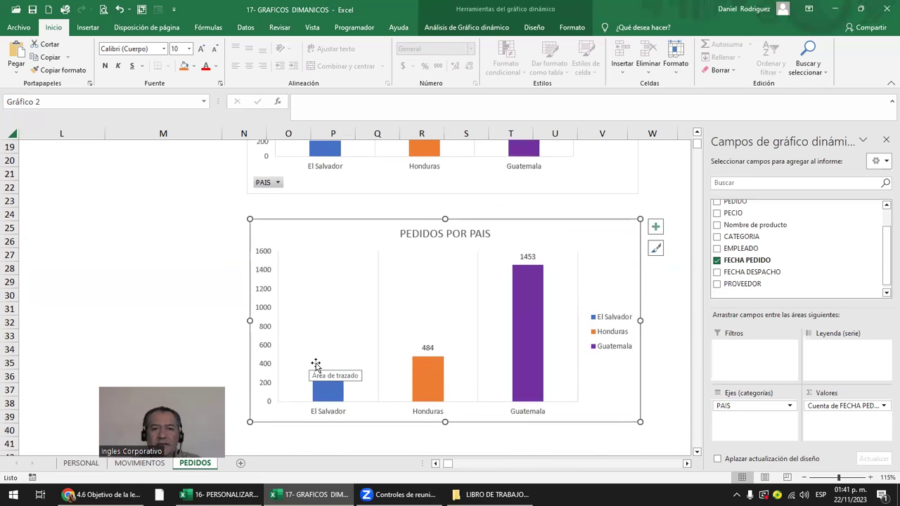
Step: Close the field list and delete the lower copied chart
{"action": "scroll", "coordinate": [150, 297], "scroll_direction": "down", "scroll_amount": 2, "text": "ctrl"}
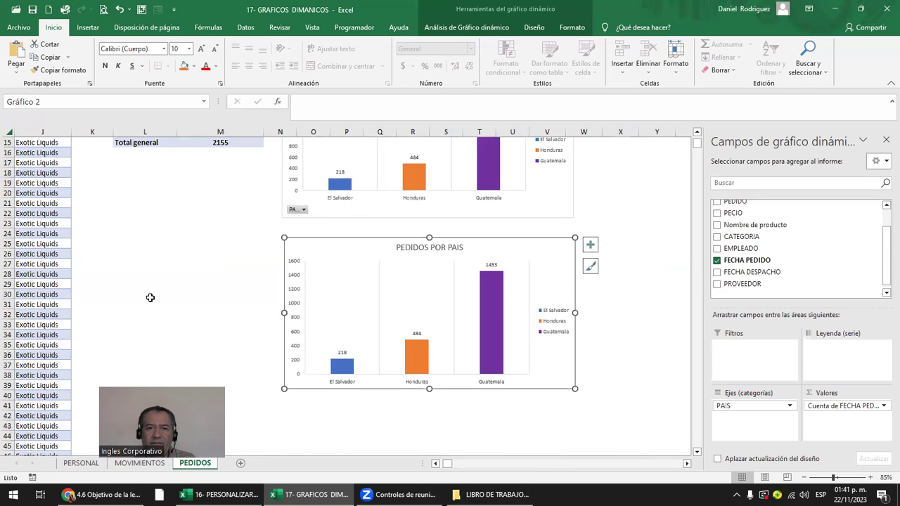
{"action": "scroll", "coordinate": [150, 297], "scroll_direction": "up", "scroll_amount": 1}
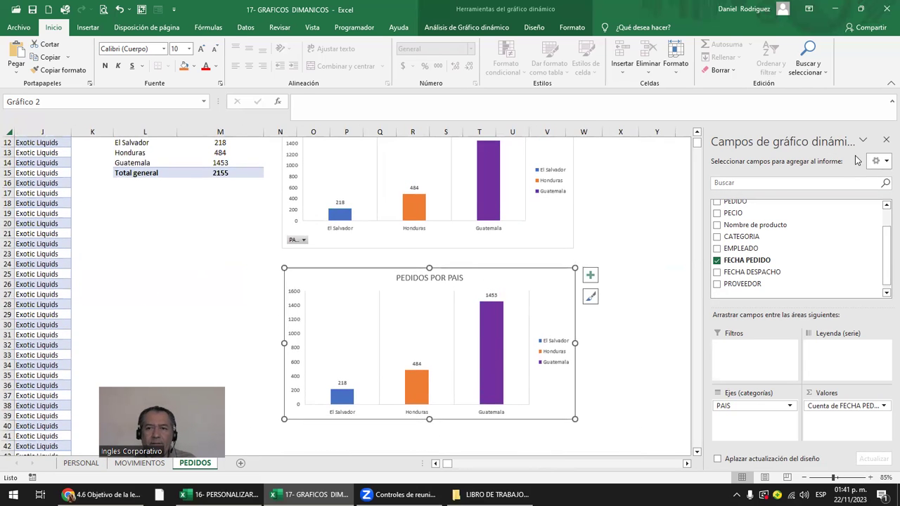
{"action": "left_click", "coordinate": [886, 140]}
{"action": "scroll", "coordinate": [567, 275], "scroll_direction": "up", "scroll_amount": 1}
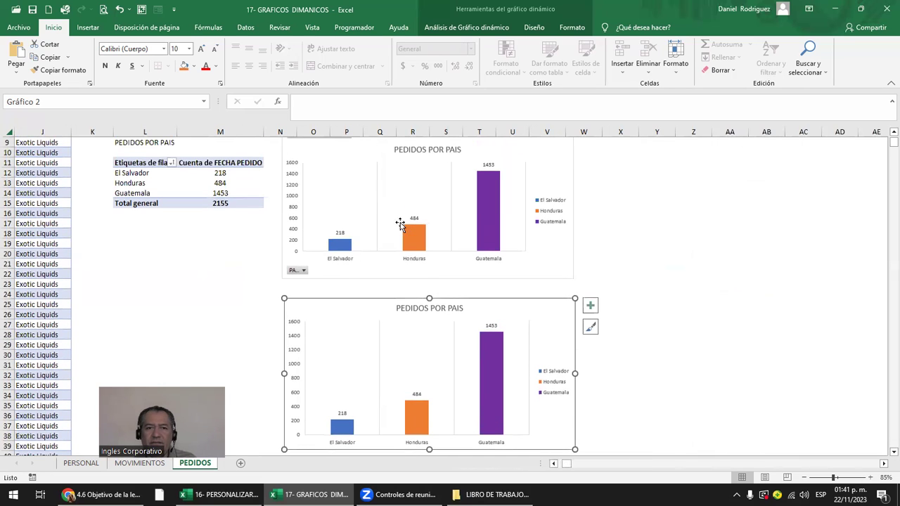
{"action": "scroll", "coordinate": [326, 234], "scroll_direction": "up", "scroll_amount": 2}
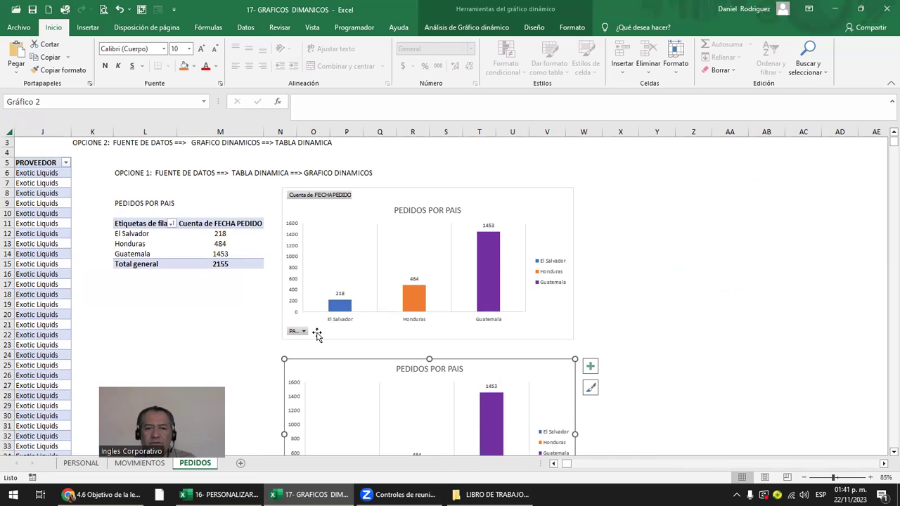
{"action": "scroll", "coordinate": [315, 333], "scroll_direction": "down", "scroll_amount": 1}
{"action": "scroll", "coordinate": [316, 345], "scroll_direction": "down", "scroll_amount": 2}
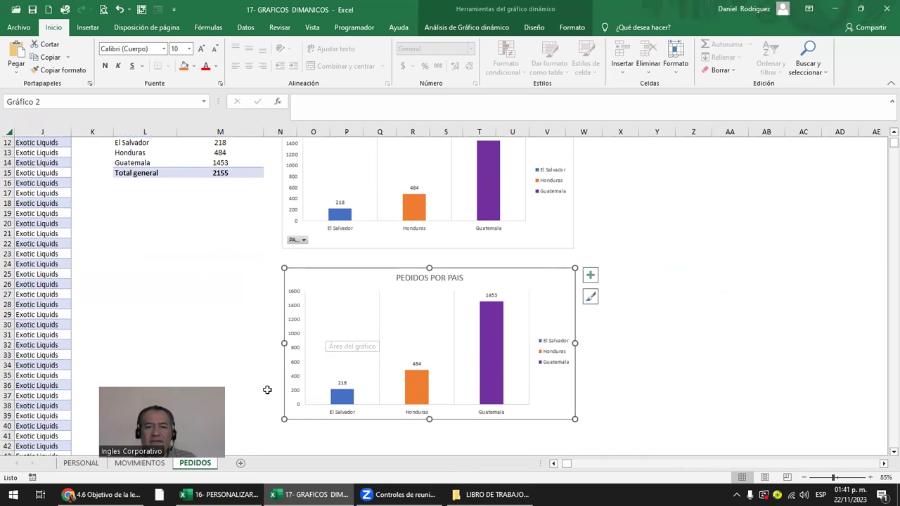
{"action": "key", "text": "Delete"}
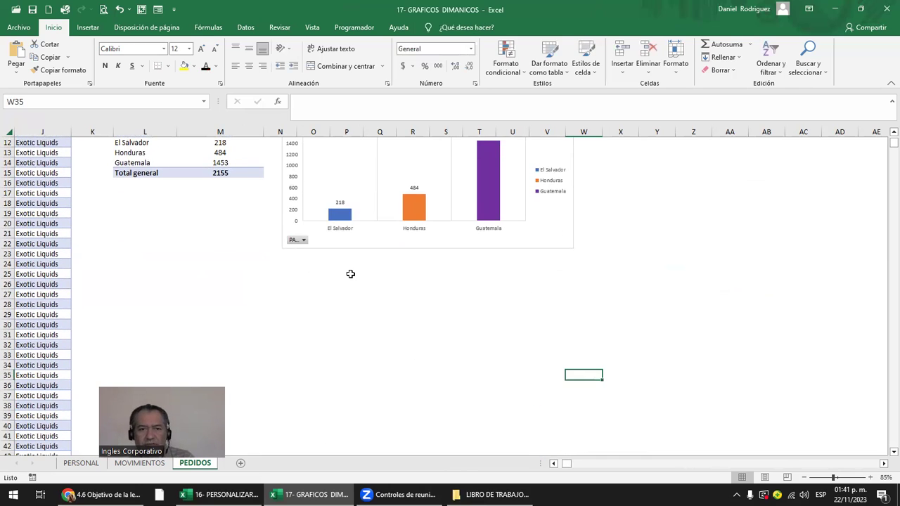
Step: Paste a copy of the first chart at Y9 beside it, hiding its value field button
{"action": "scroll", "coordinate": [346, 278], "scroll_direction": "up", "scroll_amount": 3}
{"action": "left_click", "coordinate": [357, 222]}
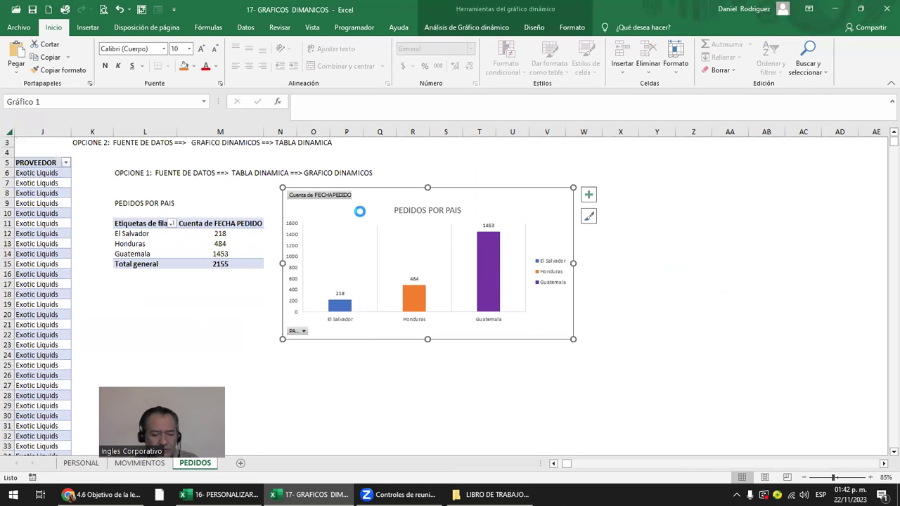
{"action": "left_click", "coordinate": [664, 202]}
{"action": "key", "text": "ctrl+v"}
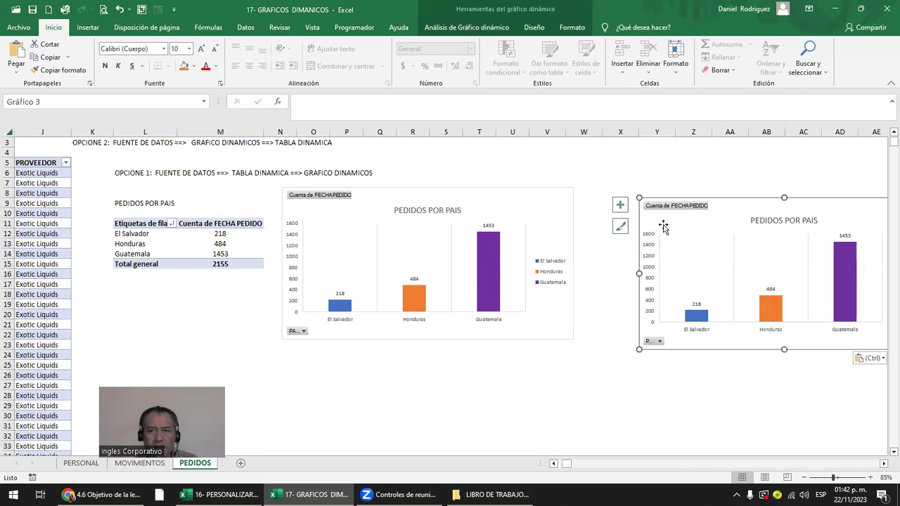
{"action": "left_click_drag", "start_coordinate": [710, 193], "coordinate": [665, 184]}
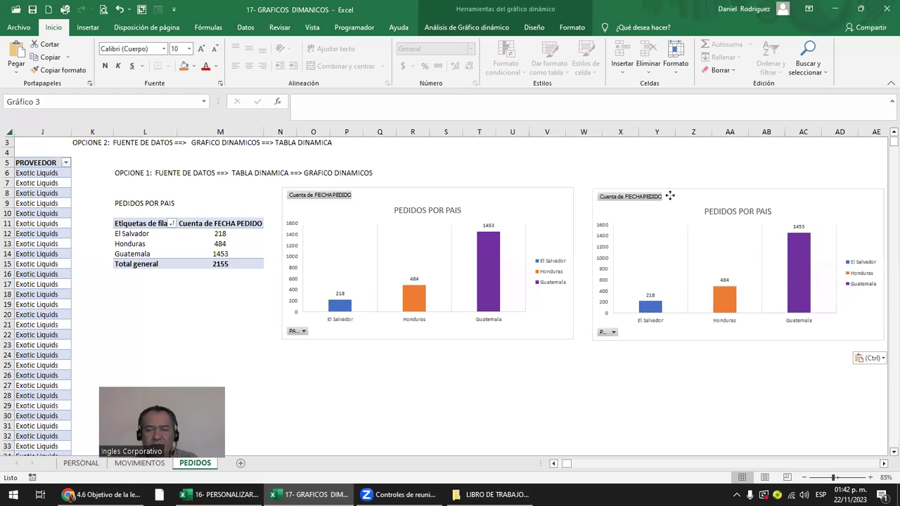
{"action": "right_click", "coordinate": [630, 200]}
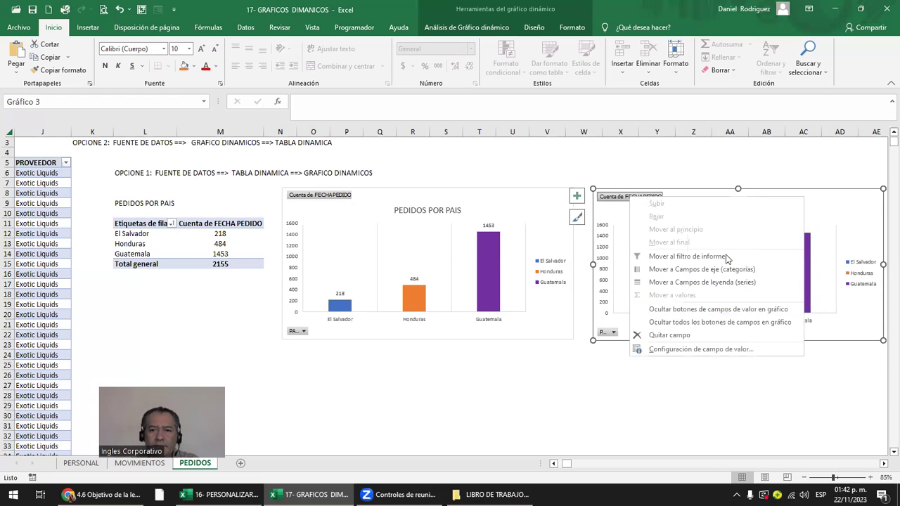
{"action": "left_click", "coordinate": [738, 312]}
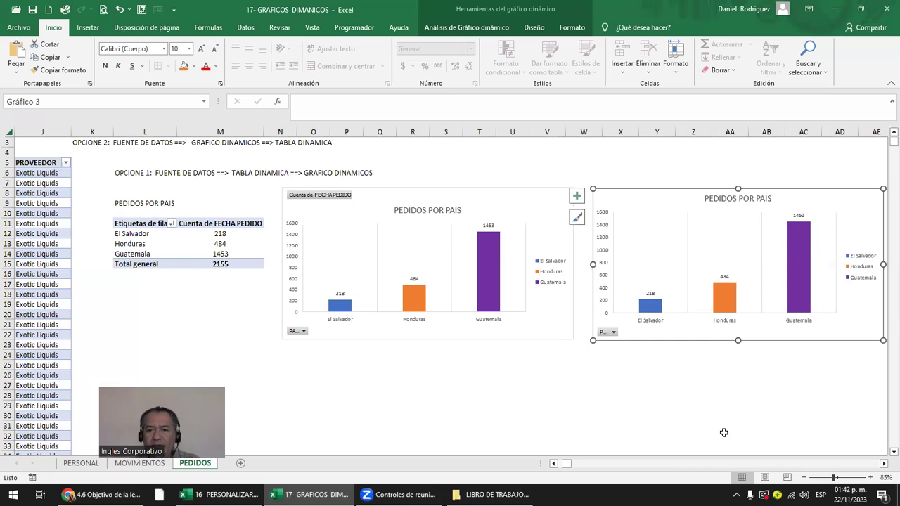
{"action": "left_click", "coordinate": [769, 395]}
{"action": "key", "text": "Right"}
{"action": "key", "text": "Right"}
{"action": "key", "text": "Right"}
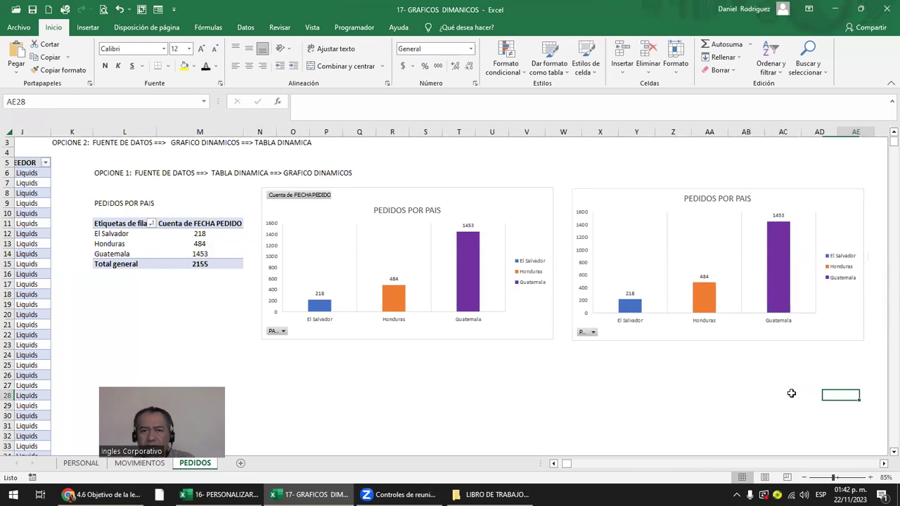
{"action": "scroll", "coordinate": [787, 391], "scroll_direction": "right", "scroll_amount": 3}
{"action": "left_click", "coordinate": [465, 259]}
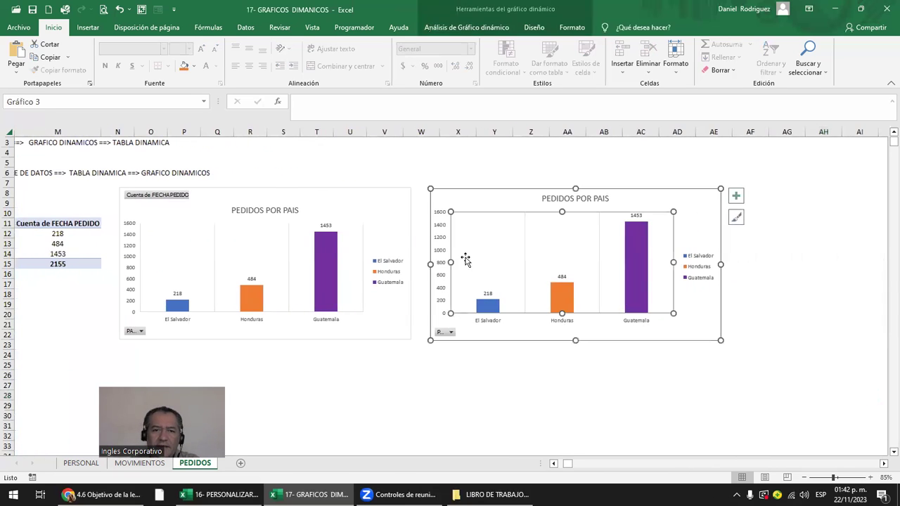
{"action": "left_click_drag", "start_coordinate": [450, 262], "coordinate": [471, 262]}
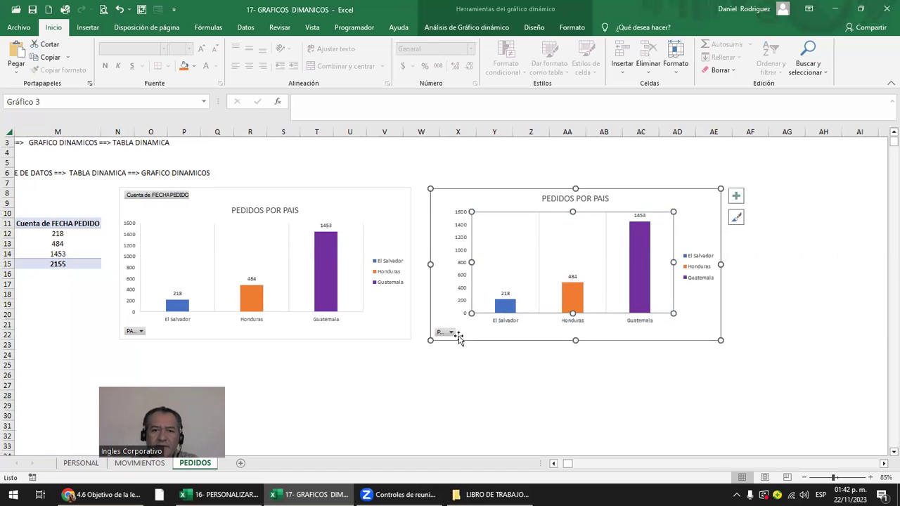
{"action": "scroll", "coordinate": [470, 380], "scroll_direction": "up", "scroll_amount": 2, "text": "ctrl"}
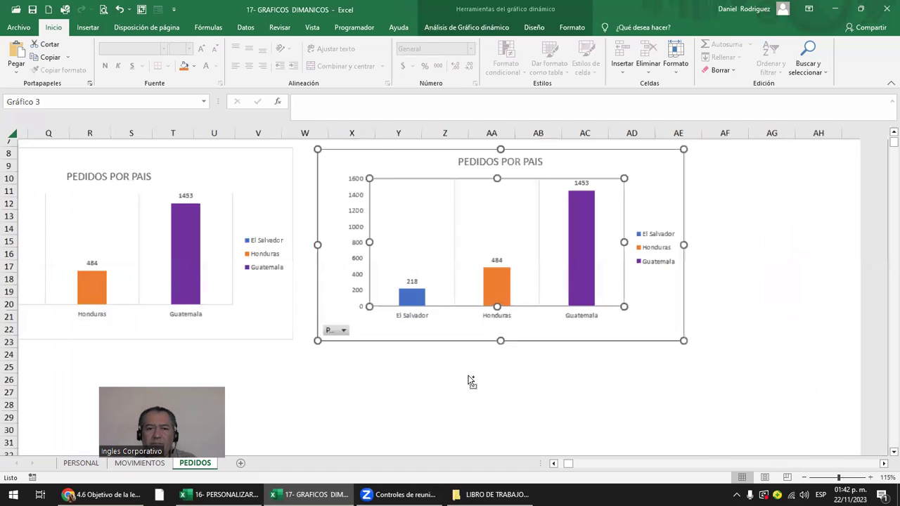
{"action": "scroll", "coordinate": [471, 381], "scroll_direction": "up", "scroll_amount": 1, "text": "ctrl"}
{"action": "left_click", "coordinate": [458, 359]}
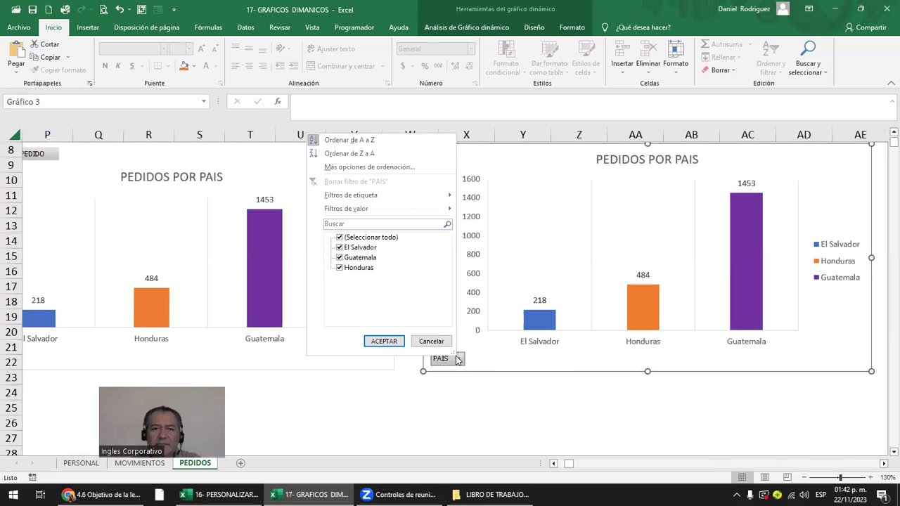
{"action": "left_click", "coordinate": [341, 239]}
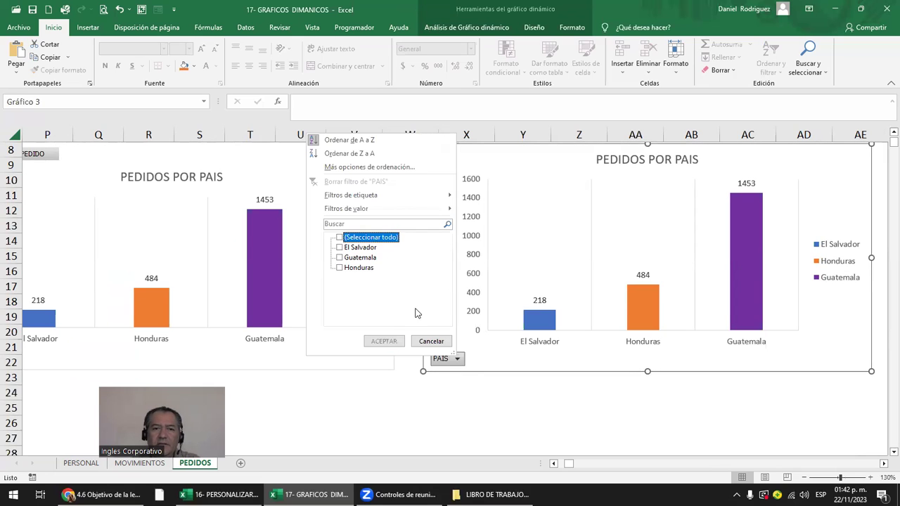
{"action": "left_click", "coordinate": [340, 248]}
{"action": "left_click", "coordinate": [384, 341]}
{"action": "scroll", "coordinate": [490, 412], "scroll_direction": "up", "scroll_amount": 3}
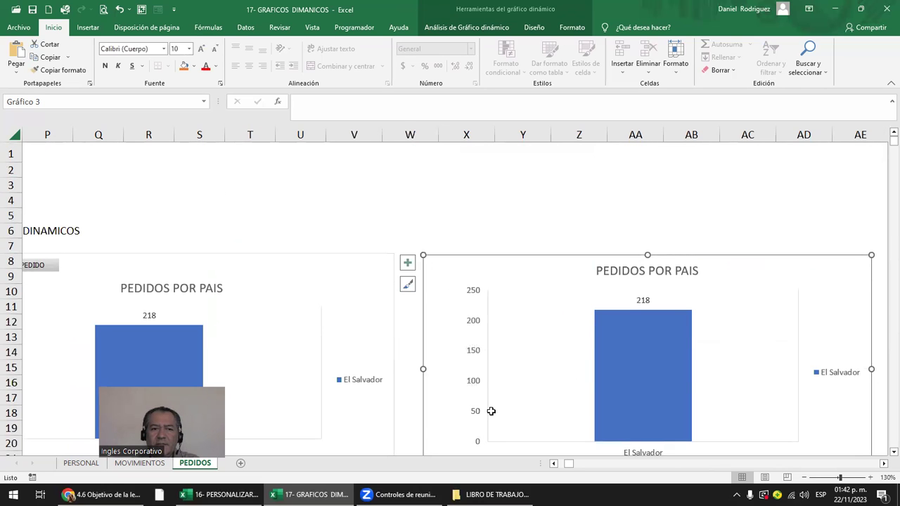
{"action": "scroll", "coordinate": [465, 383], "scroll_direction": "down", "scroll_amount": 3}
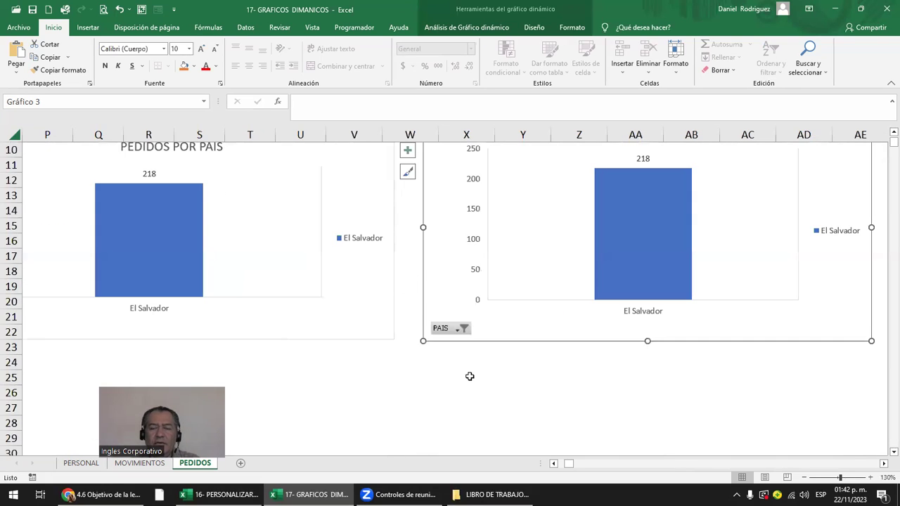
{"action": "left_click", "coordinate": [458, 328]}
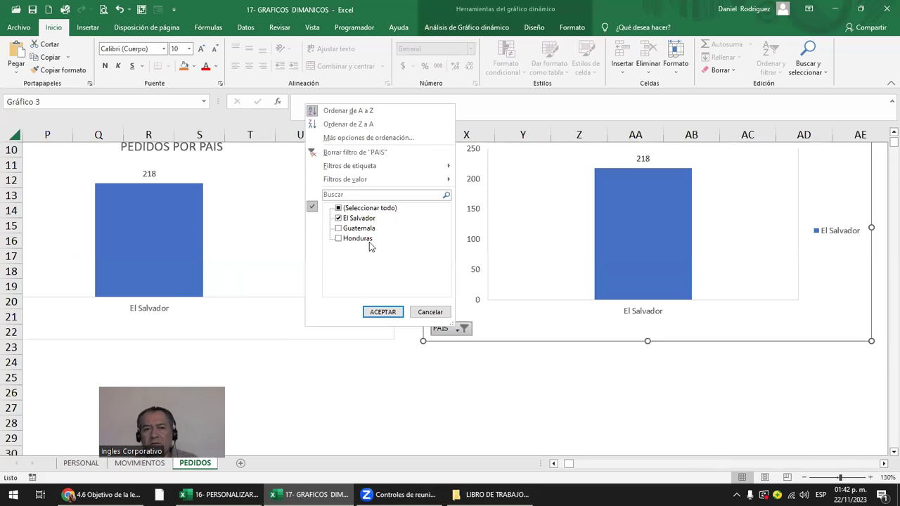
{"action": "left_click", "coordinate": [354, 153]}
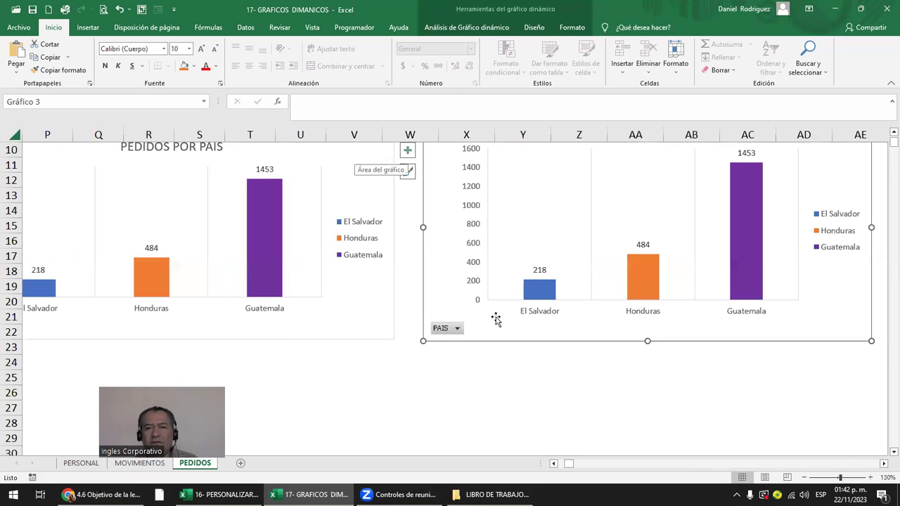
{"action": "left_click", "coordinate": [458, 391]}
{"action": "scroll", "coordinate": [439, 391], "scroll_direction": "down", "scroll_amount": 3}
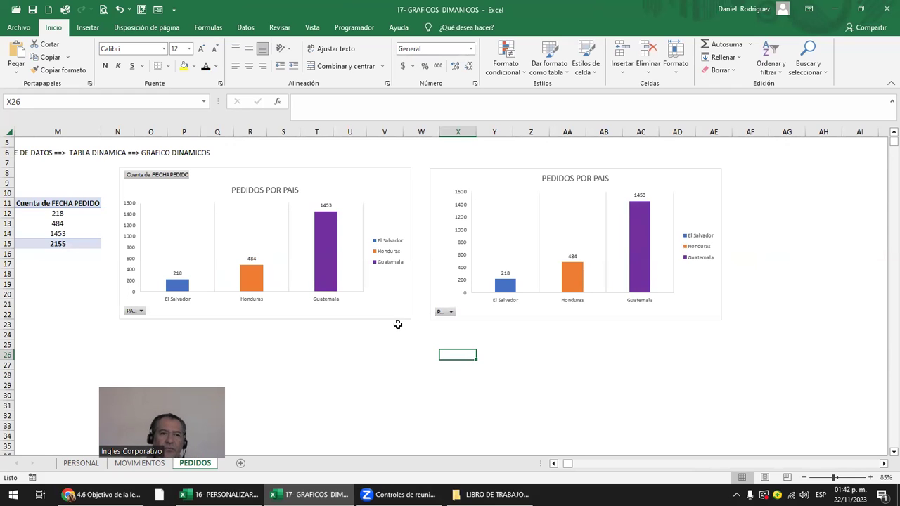
Step: Copy the OPCIONE 2 heading from K3 into L25
{"action": "left_click", "coordinate": [325, 353]}
{"action": "key", "text": "Left"}
{"action": "key", "text": "Left"}
{"action": "key", "text": "Left"}
{"action": "key", "text": "Left"}
{"action": "key", "text": "Left"}
{"action": "key", "text": "Left"}
{"action": "key", "text": "Left"}
{"action": "key", "text": "Left"}
{"action": "key", "text": "Left"}
{"action": "key", "text": "Left"}
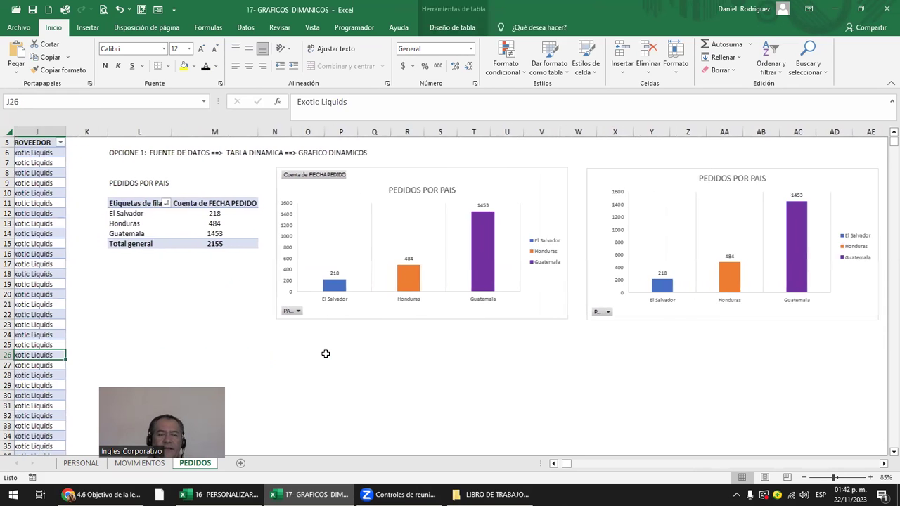
{"action": "key", "text": "Left"}
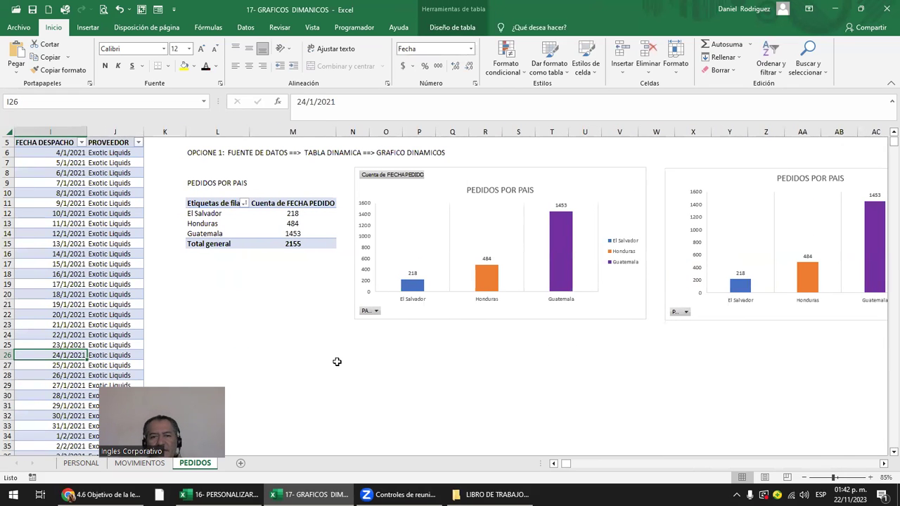
{"action": "scroll", "coordinate": [336, 362], "scroll_direction": "up", "scroll_amount": 2}
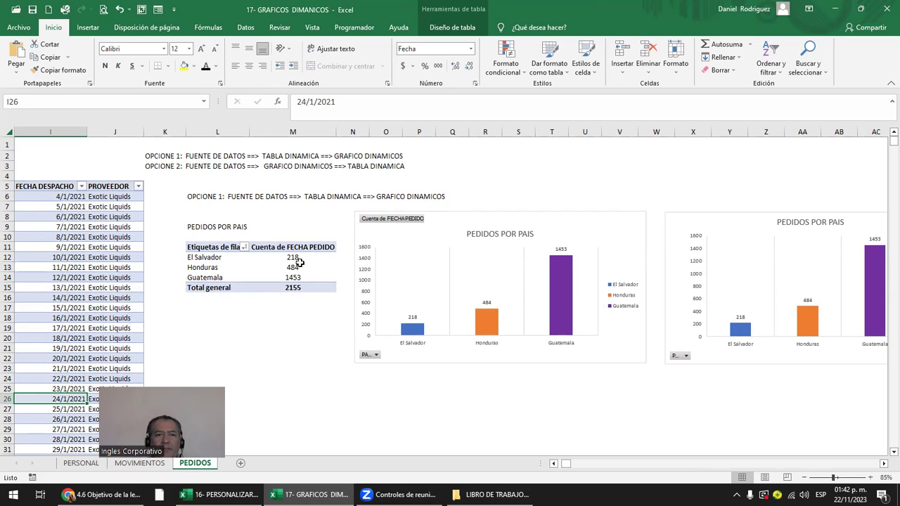
{"action": "mouse_move", "coordinate": [299, 262]}
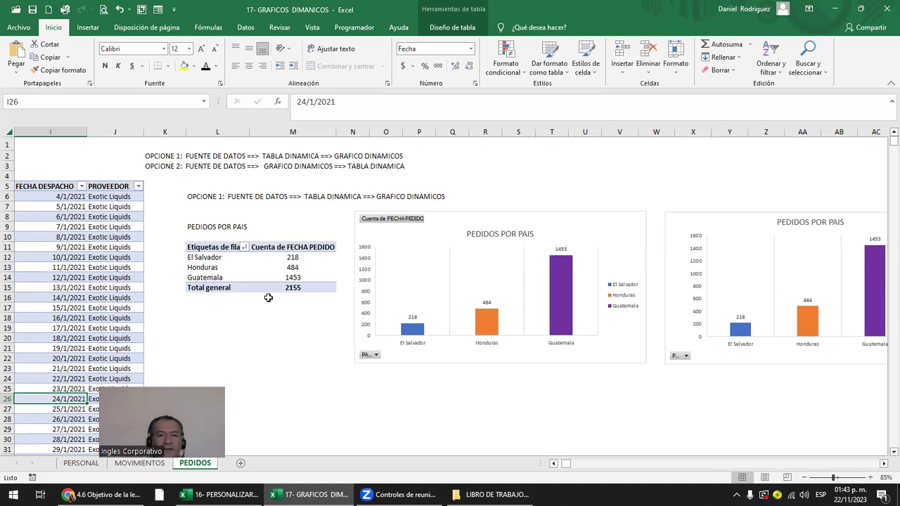
{"action": "left_click", "coordinate": [191, 229]}
{"action": "key", "text": "Up"}
{"action": "key", "text": "Up"}
{"action": "key", "text": "Up"}
{"action": "key", "text": "Up"}
{"action": "key", "text": "Up"}
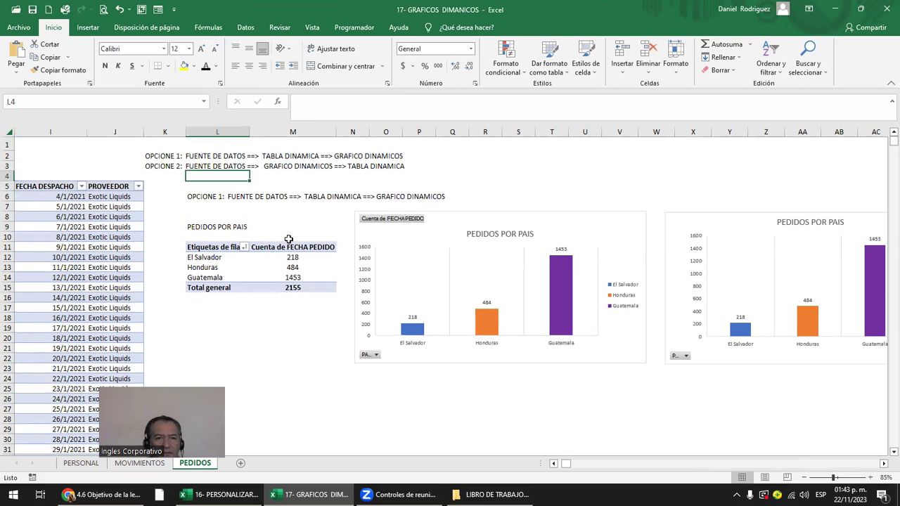
{"action": "key", "text": "Up"}
{"action": "key", "text": "Left"}
{"action": "key", "text": "ctrl+c"}
{"action": "key", "text": "Down"}
{"action": "key", "text": "Down"}
{"action": "key", "text": "Down"}
{"action": "key", "text": "Down"}
{"action": "key", "text": "Down"}
{"action": "key", "text": "Down"}
{"action": "key", "text": "Down"}
{"action": "key", "text": "Down"}
{"action": "key", "text": "Right"}
{"action": "key", "text": "Right"}
{"action": "key", "text": "Left"}
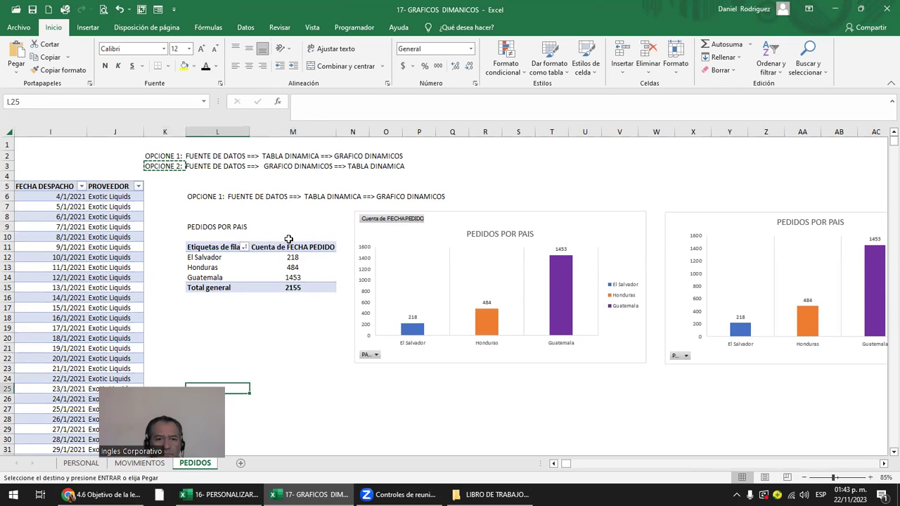
{"action": "key", "text": "Return"}
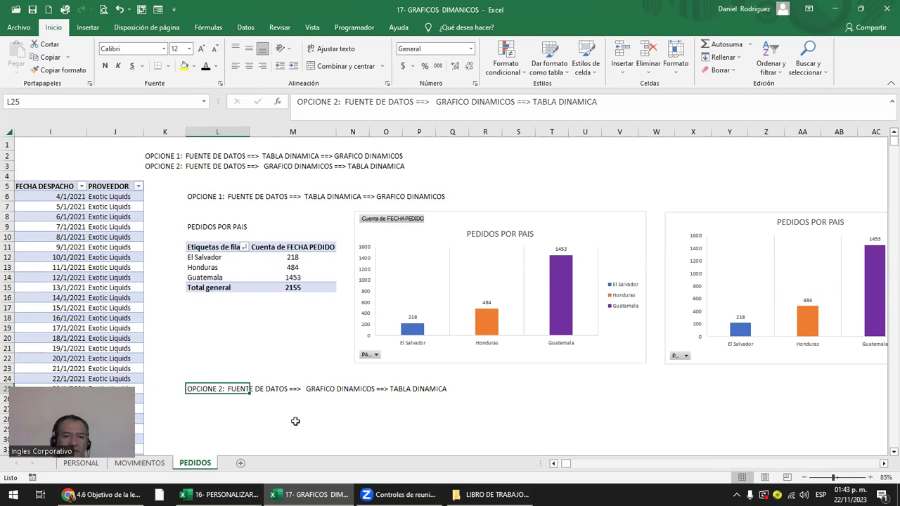
{"action": "left_click", "coordinate": [419, 392]}
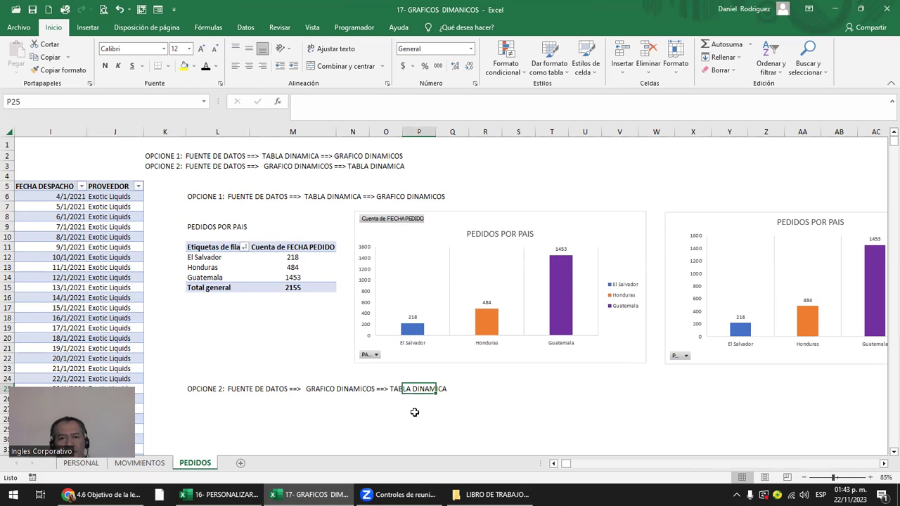
Step: Copy the PEDIDOS POR PAIS title from L9 into L28 and select L31
{"action": "scroll", "coordinate": [414, 413], "scroll_direction": "down", "scroll_amount": 2}
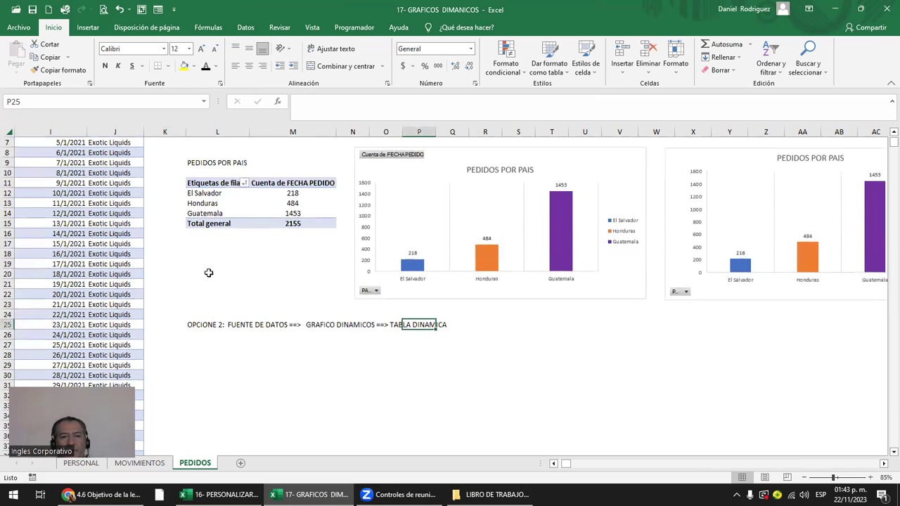
{"action": "left_click", "coordinate": [202, 165]}
{"action": "key", "text": "ctrl+c"}
{"action": "key", "text": "Down"}
{"action": "key", "text": "Down"}
{"action": "key", "text": "Down"}
{"action": "key", "text": "Down"}
{"action": "key", "text": "Down"}
{"action": "key", "text": "Down"}
{"action": "key", "text": "Down"}
{"action": "key", "text": "Down"}
{"action": "key", "text": "Down"}
{"action": "key", "text": "Return"}
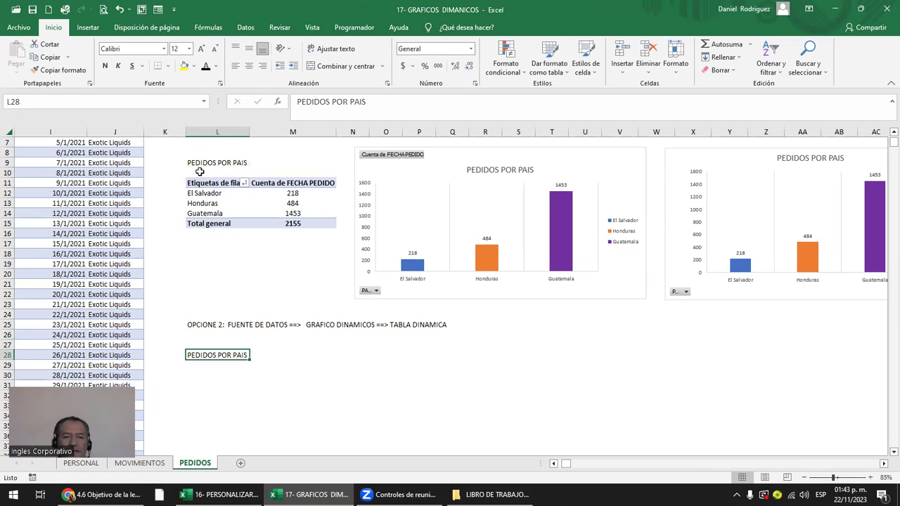
{"action": "left_click", "coordinate": [213, 385]}
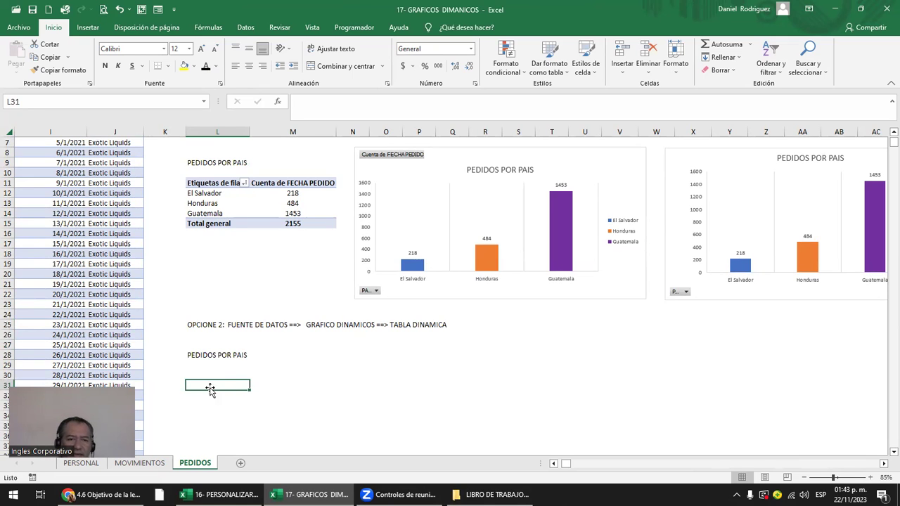
{"action": "left_click_drag", "start_coordinate": [209, 384], "coordinate": [212, 385]}
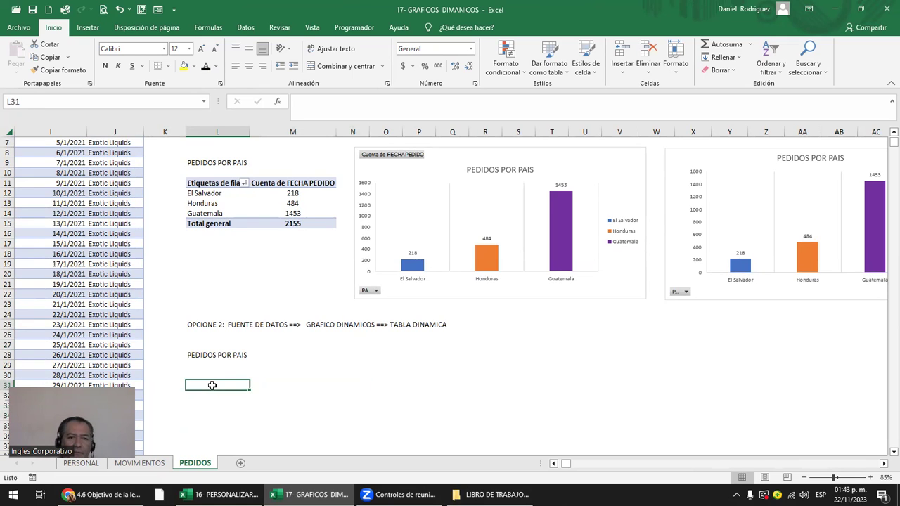
{"action": "left_click", "coordinate": [88, 27]}
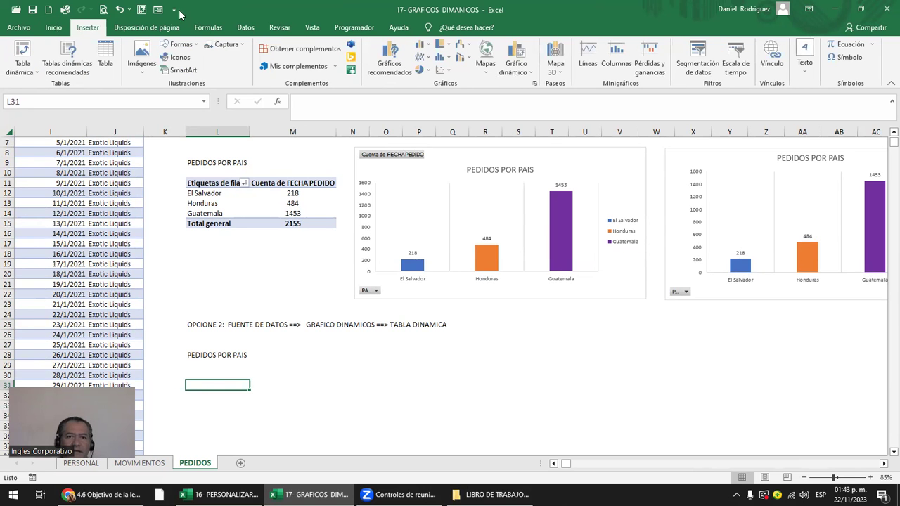
Step: Create an empty pivot chart from the PEDIDOS table with its pivot table at L31
{"action": "left_click", "coordinate": [519, 69]}
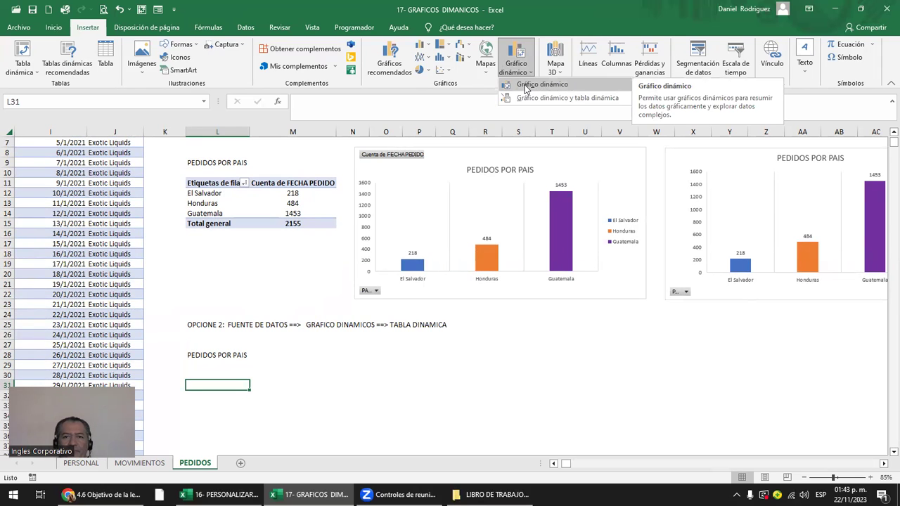
{"action": "left_click", "coordinate": [524, 85]}
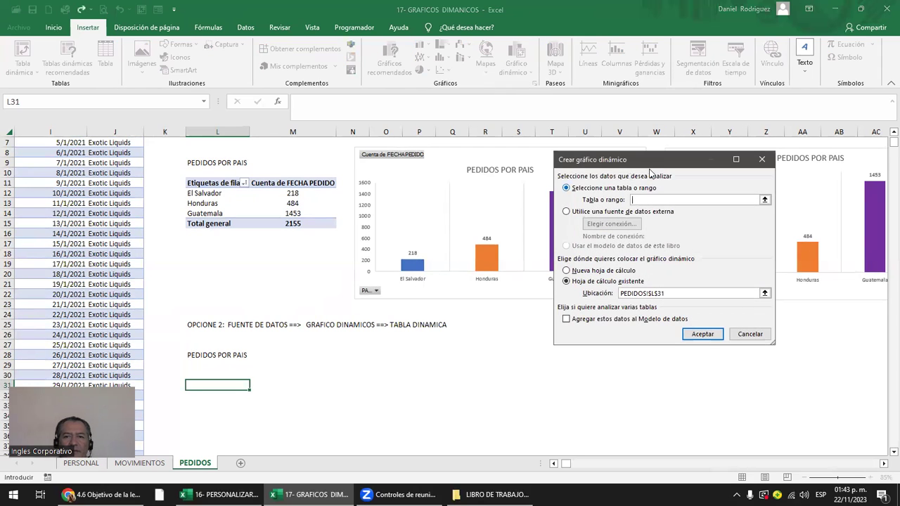
{"action": "left_click_drag", "start_coordinate": [643, 167], "coordinate": [450, 159]}
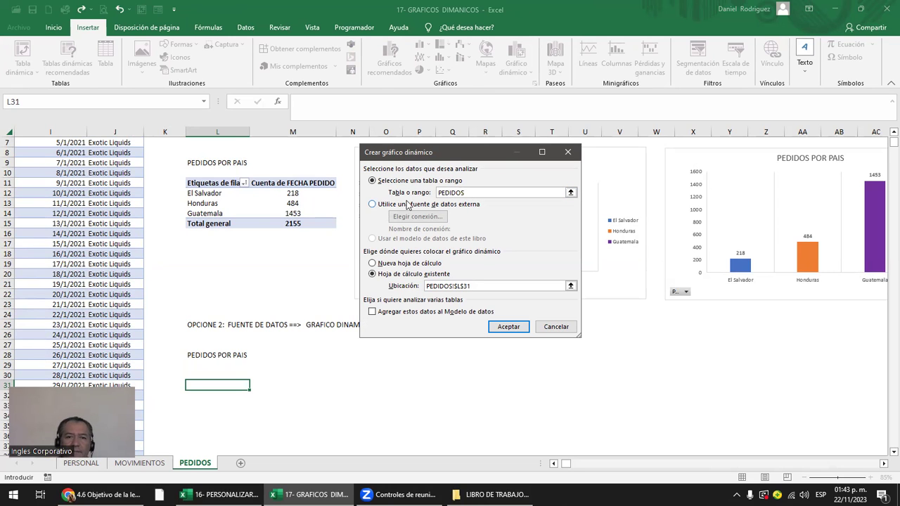
{"action": "left_click_drag", "start_coordinate": [478, 193], "coordinate": [434, 192]}
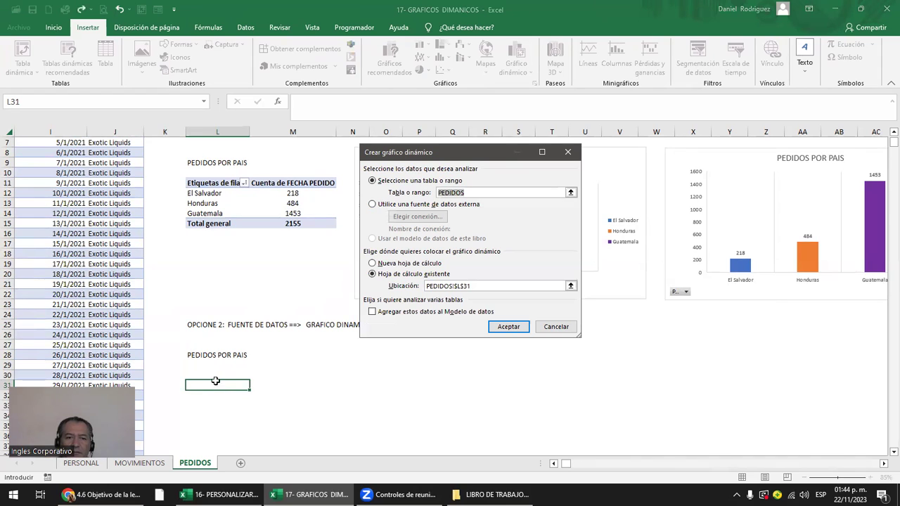
{"action": "left_click", "coordinate": [510, 327]}
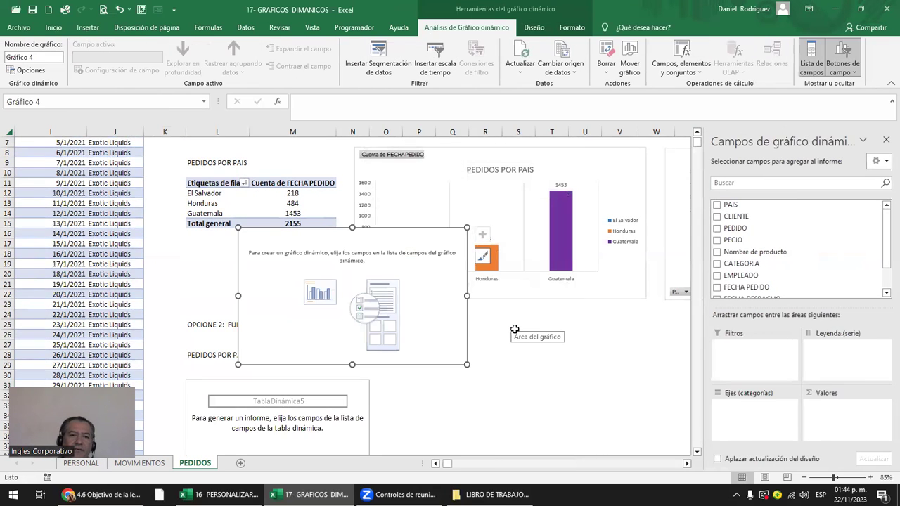
Step: Move the empty pivot chart beside the TablaDinámica5 placeholder under the OPCIONE 2 heading
{"action": "scroll", "coordinate": [516, 330], "scroll_direction": "down", "scroll_amount": 3}
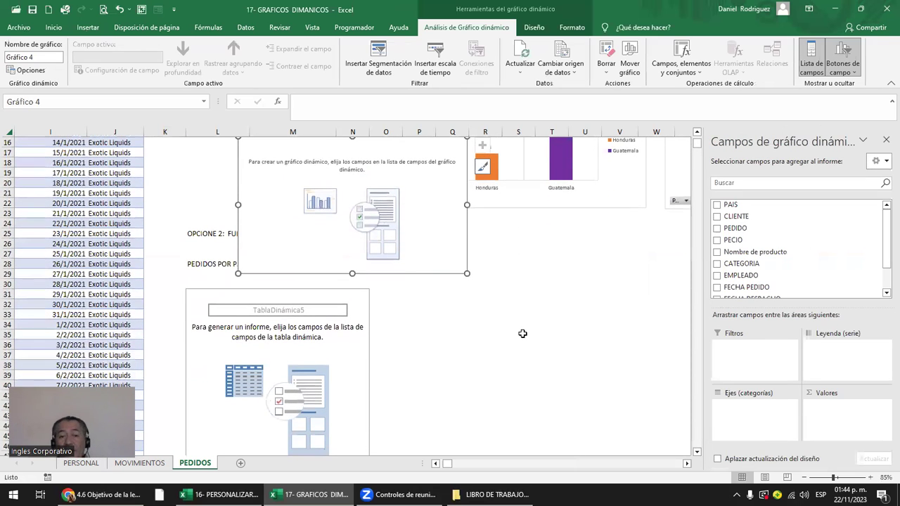
{"action": "scroll", "coordinate": [522, 333], "scroll_direction": "up", "scroll_amount": 2}
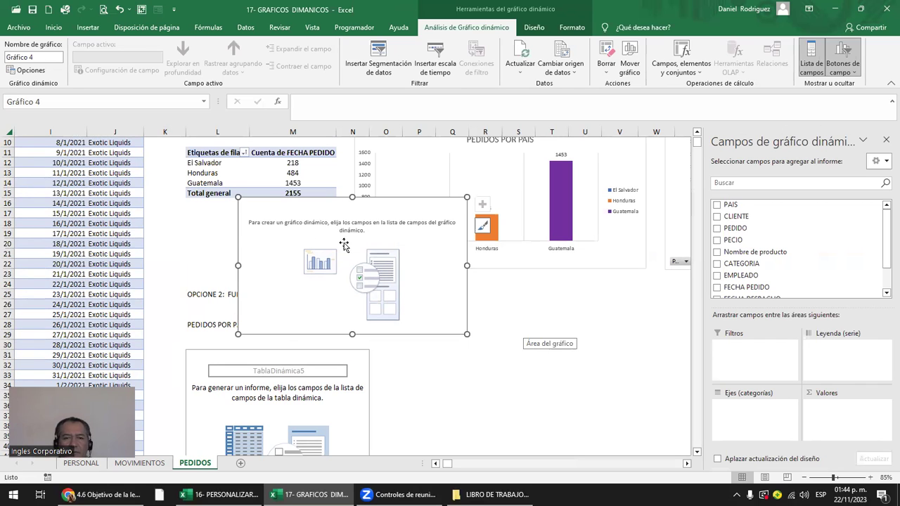
{"action": "left_click_drag", "start_coordinate": [296, 224], "coordinate": [454, 263]}
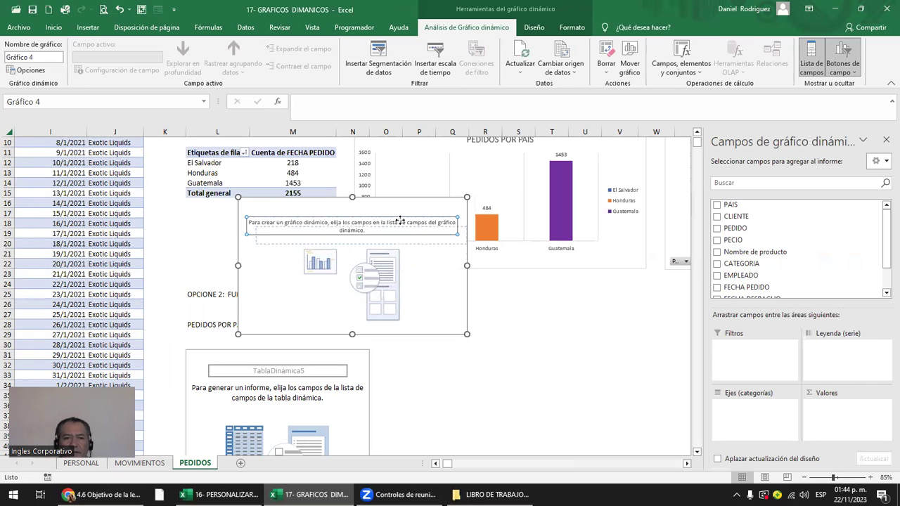
{"action": "left_click_drag", "start_coordinate": [400, 220], "coordinate": [357, 227]}
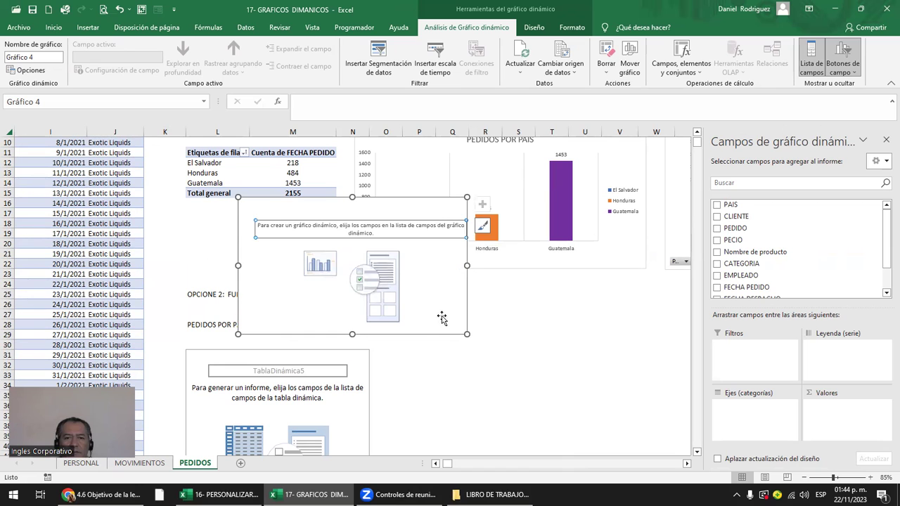
{"action": "left_click_drag", "start_coordinate": [442, 317], "coordinate": [618, 428]}
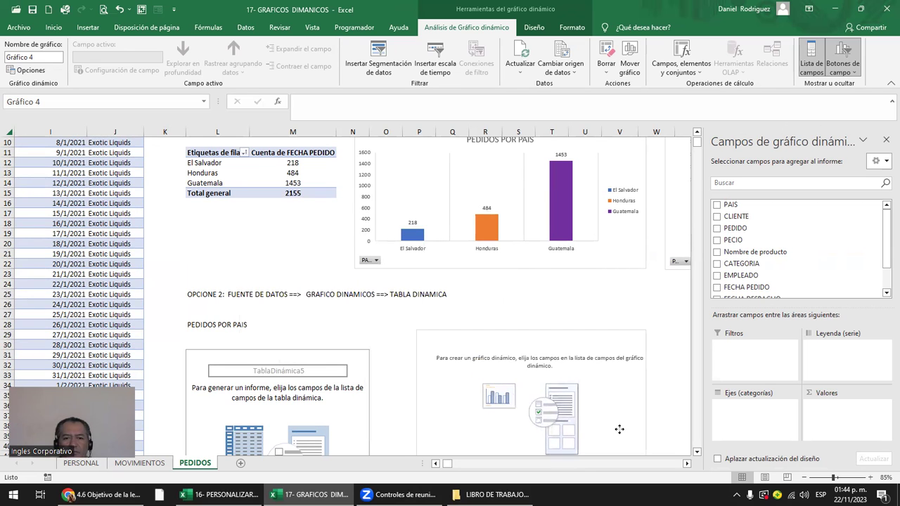
{"action": "scroll", "coordinate": [618, 429], "scroll_direction": "down", "scroll_amount": 2}
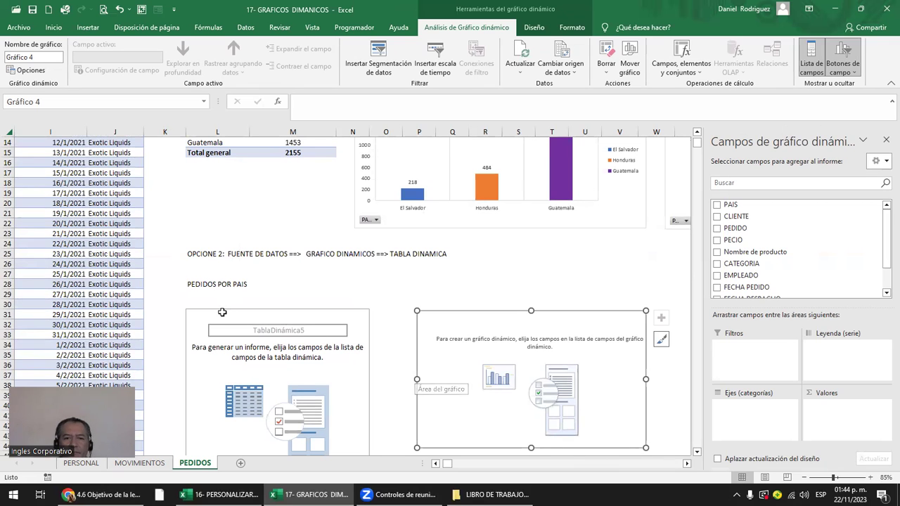
{"action": "scroll", "coordinate": [401, 317], "scroll_direction": "down", "scroll_amount": 1}
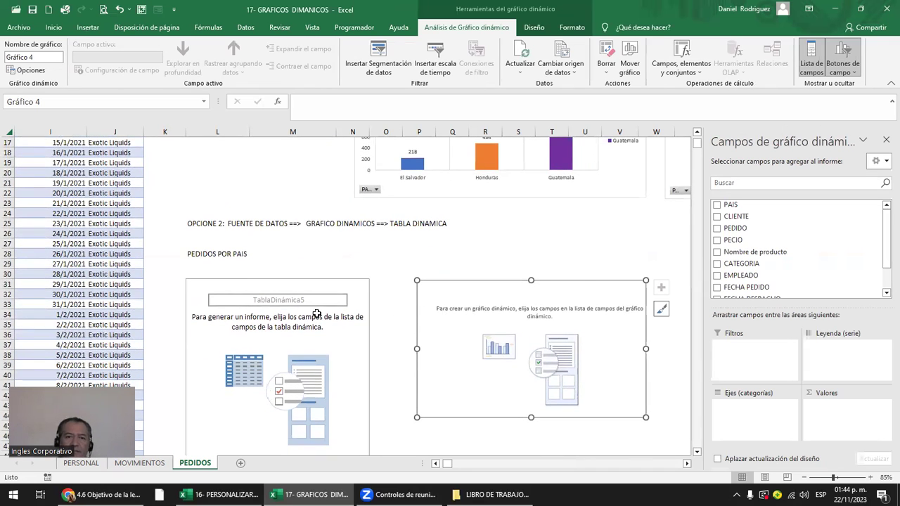
Step: Clear All on the empty Option 2 pivot table range
{"action": "left_click", "coordinate": [193, 280]}
{"action": "key", "text": "Right"}
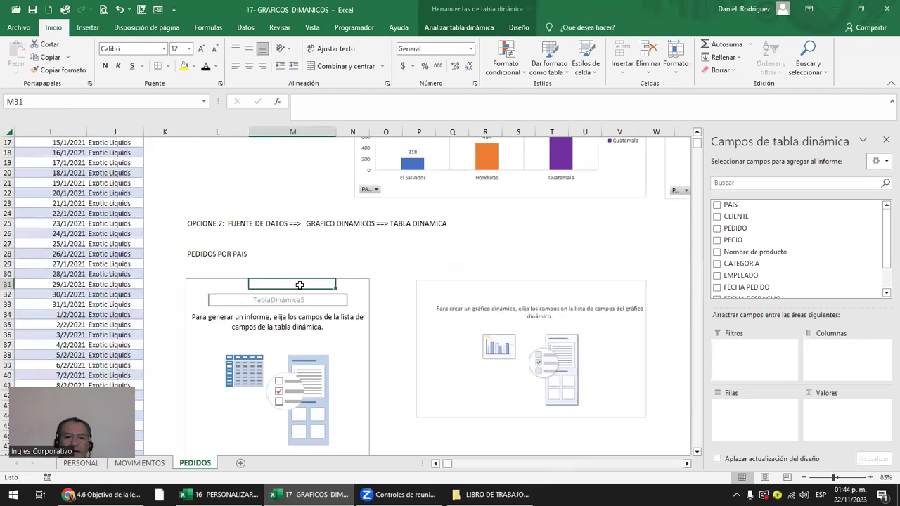
{"action": "left_click_drag", "start_coordinate": [199, 282], "coordinate": [343, 434]}
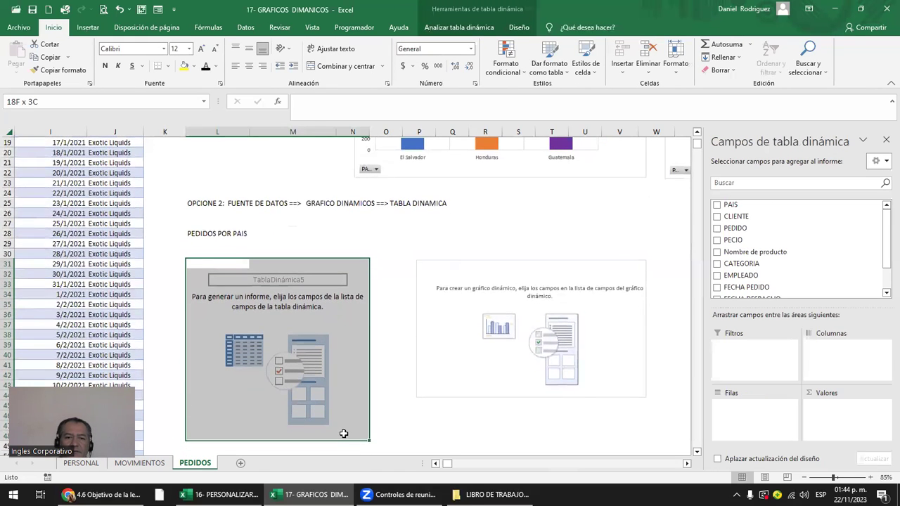
{"action": "left_click", "coordinate": [728, 76]}
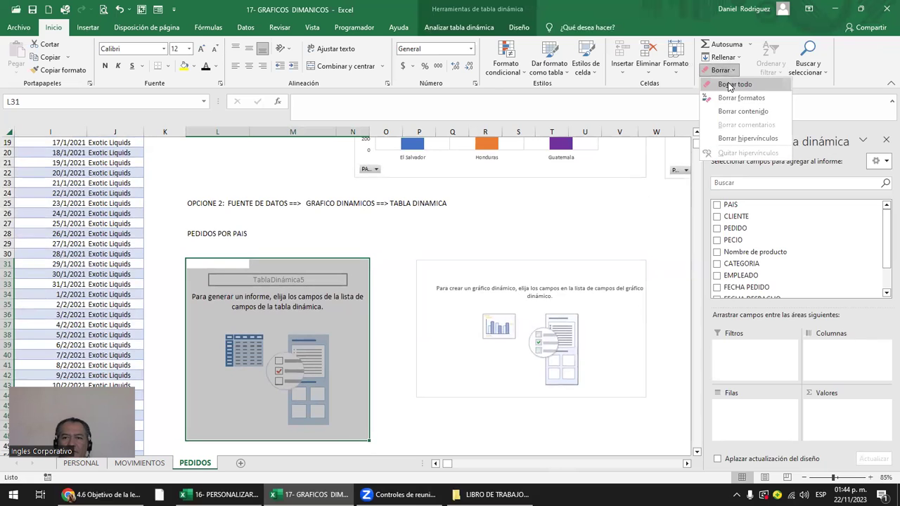
{"action": "left_click", "coordinate": [730, 86]}
{"action": "left_click", "coordinate": [519, 242]}
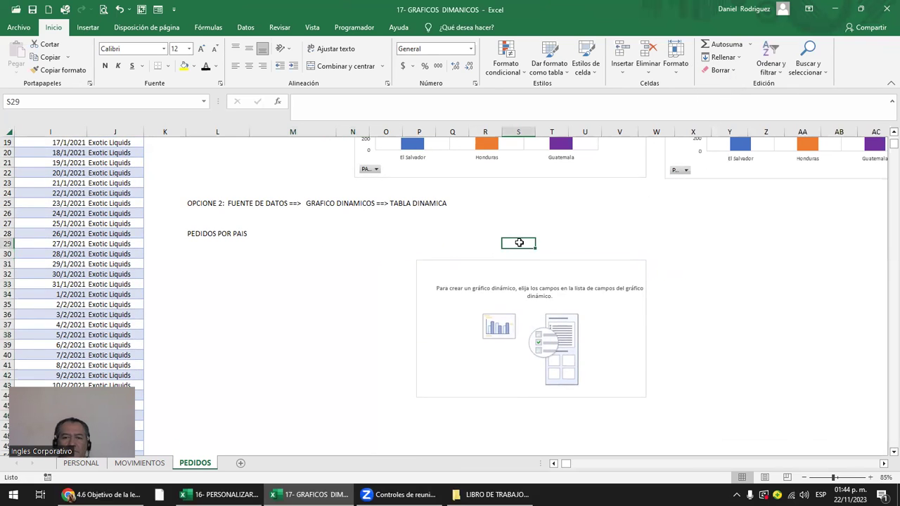
Step: Select the Option 1 pivot table range and apply Clear All to it
{"action": "left_click", "coordinate": [460, 324]}
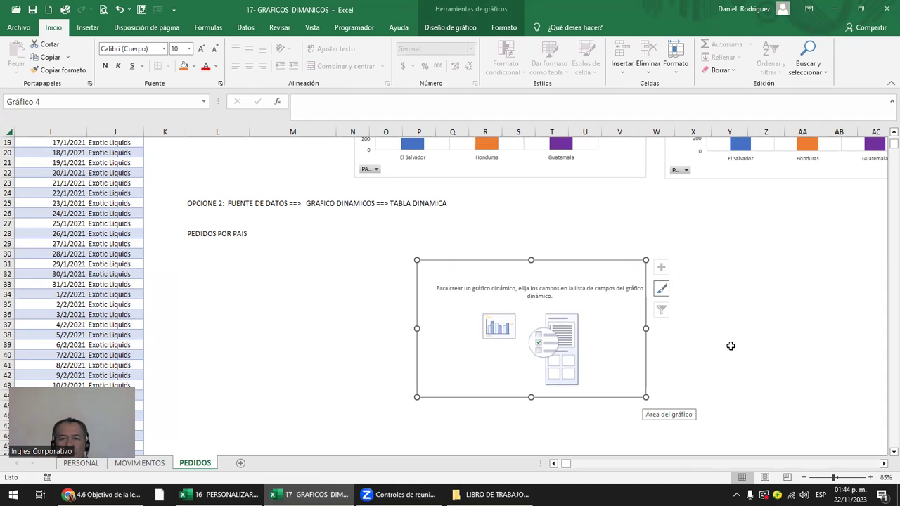
{"action": "scroll", "coordinate": [730, 346], "scroll_direction": "up", "scroll_amount": 1}
{"action": "scroll", "coordinate": [727, 351], "scroll_direction": "up", "scroll_amount": 3}
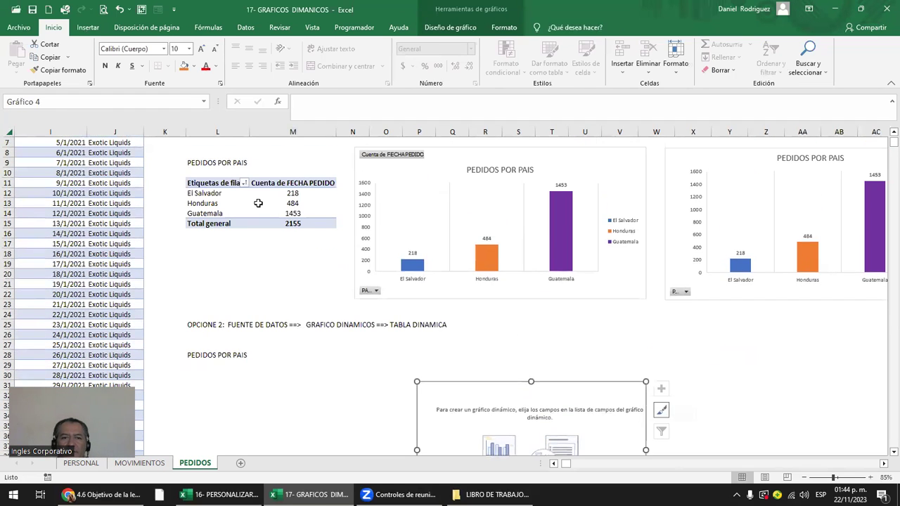
{"action": "scroll", "coordinate": [301, 226], "scroll_direction": "up", "scroll_amount": 2}
{"action": "left_click", "coordinate": [406, 244]}
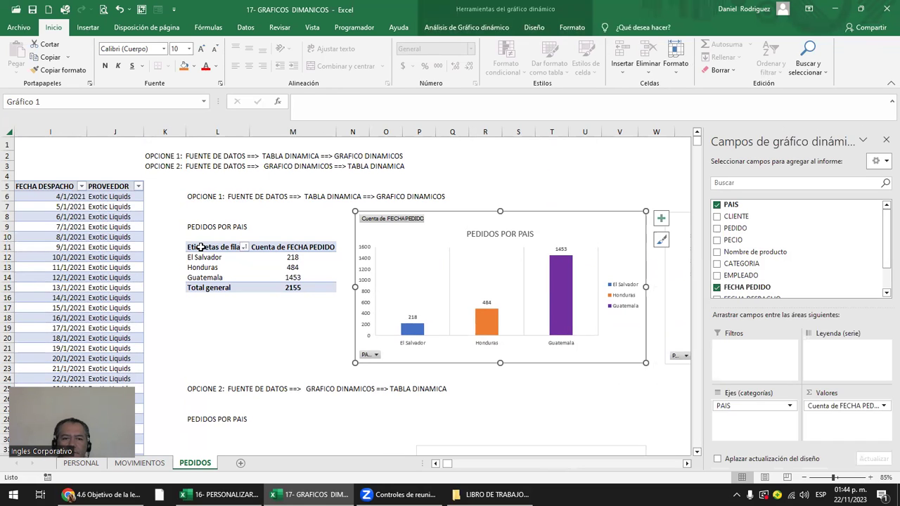
{"action": "left_click_drag", "start_coordinate": [200, 246], "coordinate": [292, 288]}
{"action": "left_click", "coordinate": [292, 327]}
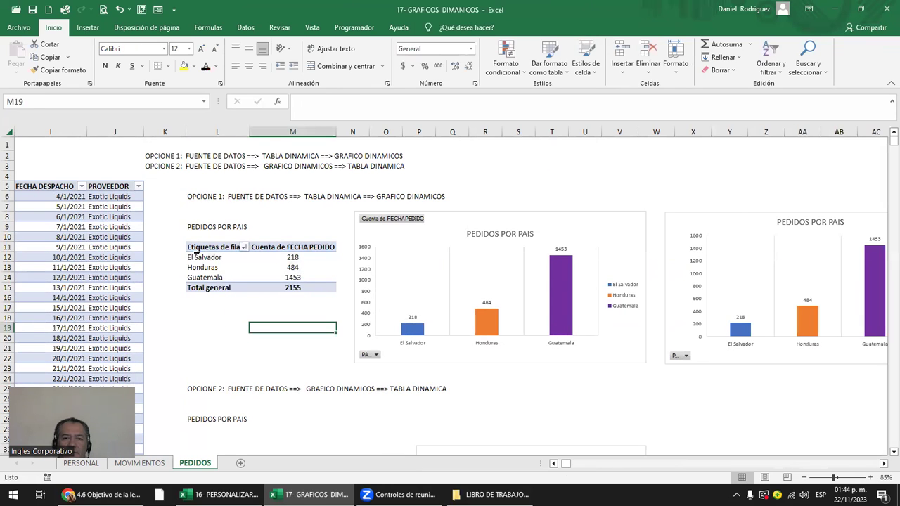
{"action": "left_click_drag", "start_coordinate": [197, 251], "coordinate": [317, 285]}
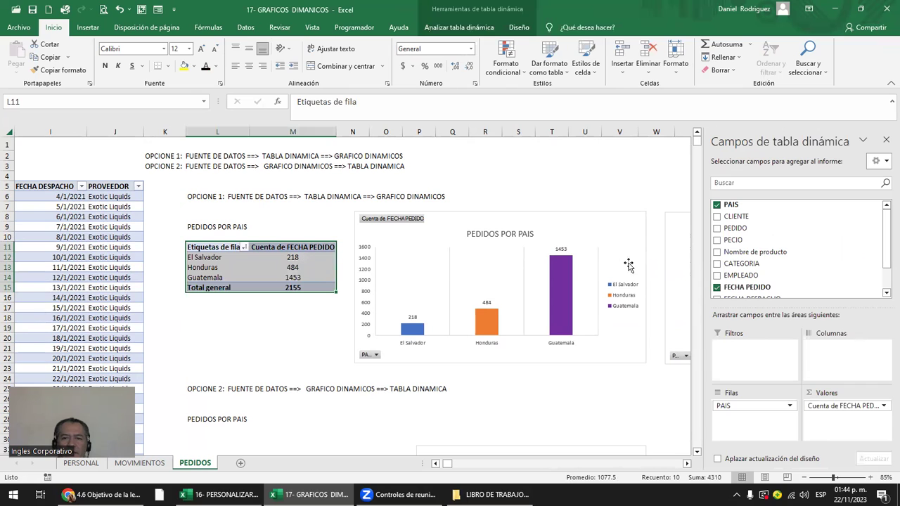
{"action": "left_click", "coordinate": [734, 70]}
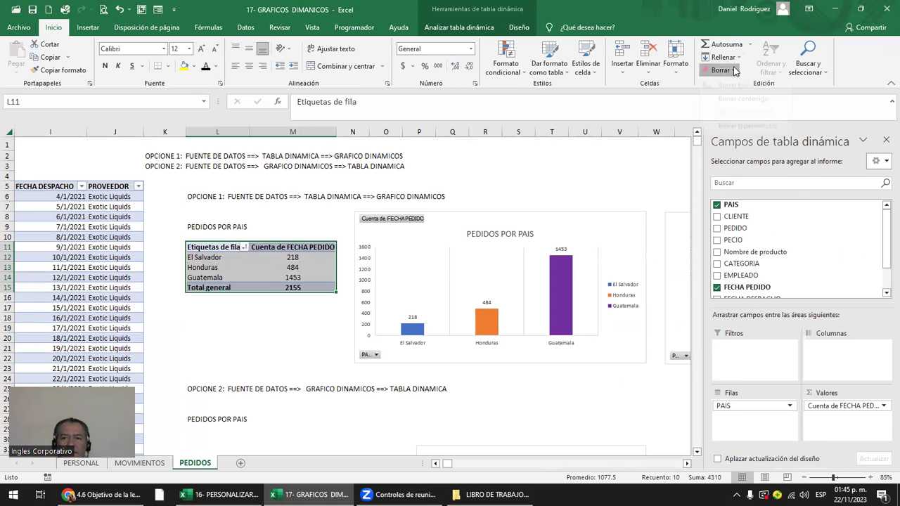
{"action": "left_click", "coordinate": [728, 85]}
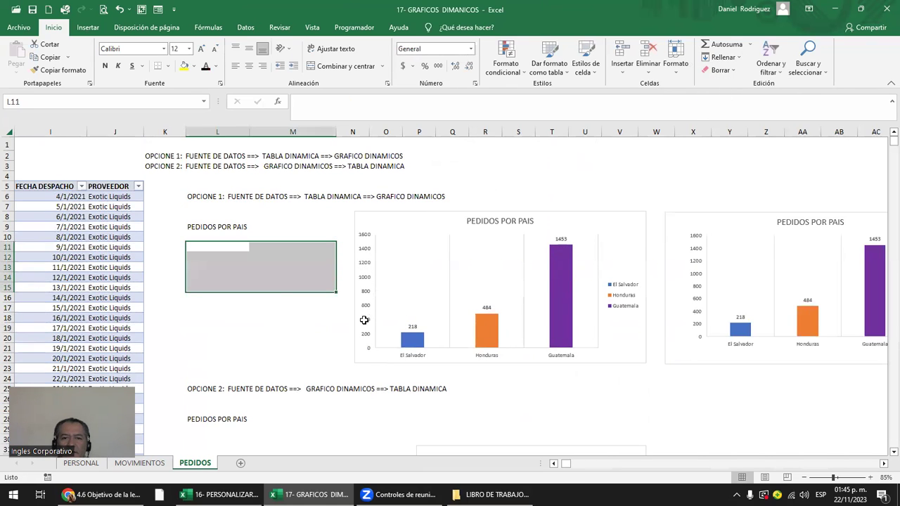
Step: Undo the clearing to restore the Option 1 pivot table
{"action": "left_click", "coordinate": [427, 251]}
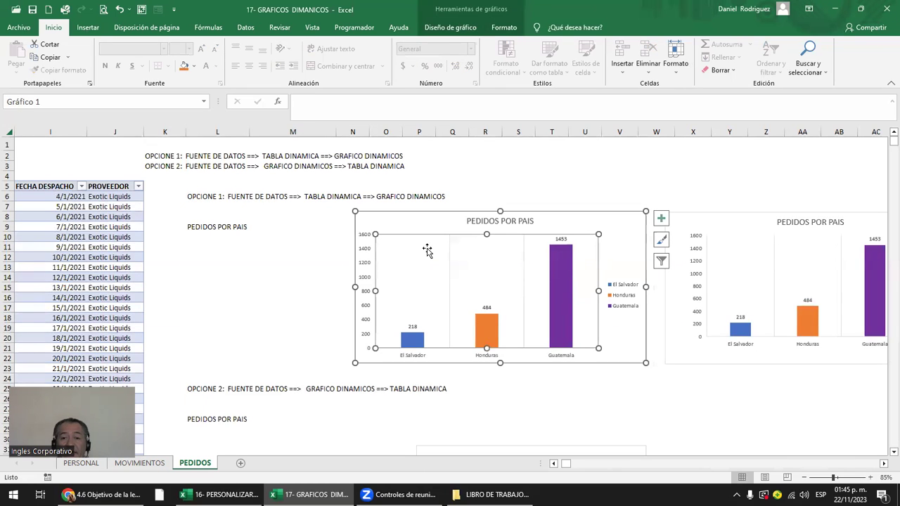
{"action": "left_click", "coordinate": [414, 223]}
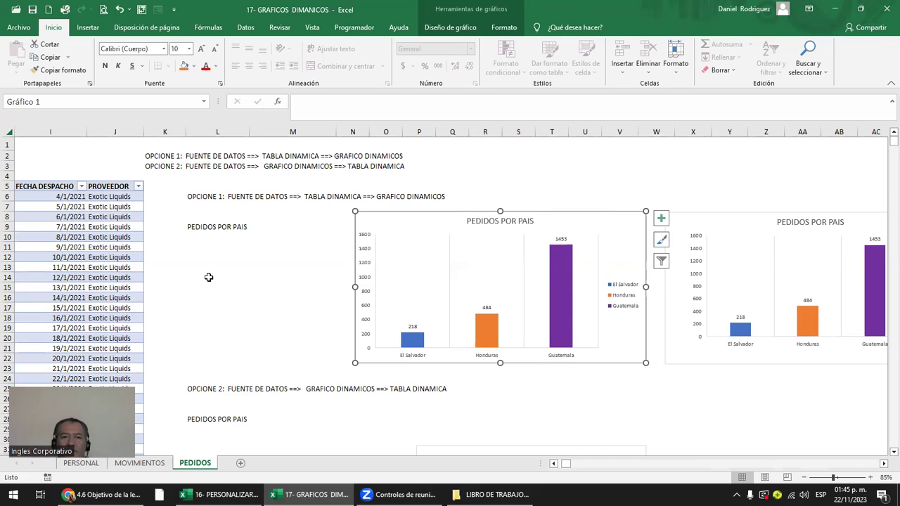
{"action": "left_click", "coordinate": [201, 247]}
{"action": "key", "text": "ctrl+z"}
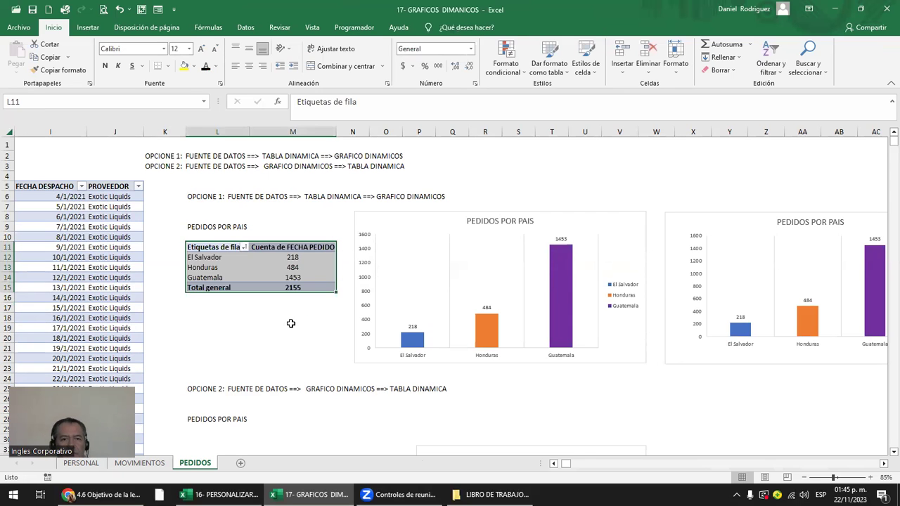
Step: Delete the empty Option 2 pivot chart and select L32
{"action": "scroll", "coordinate": [290, 323], "scroll_direction": "down", "scroll_amount": 1}
{"action": "scroll", "coordinate": [299, 366], "scroll_direction": "down", "scroll_amount": 3}
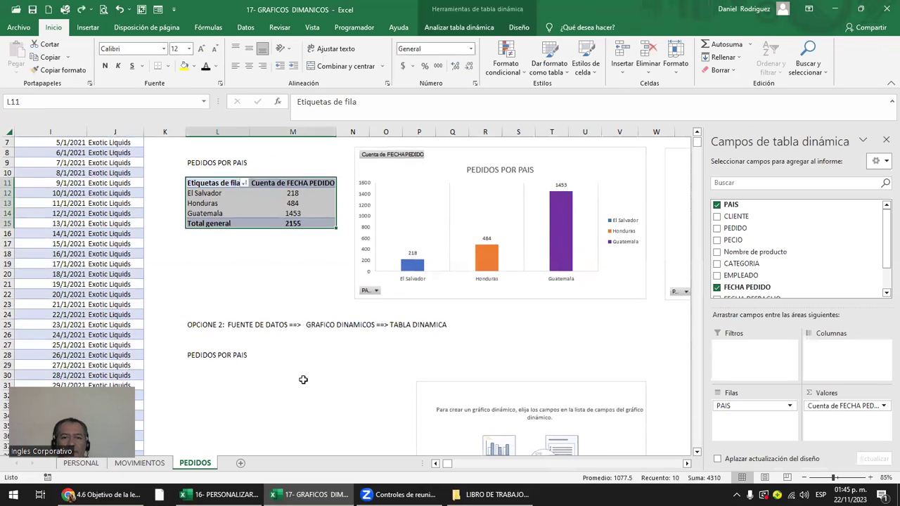
{"action": "left_click", "coordinate": [419, 338]}
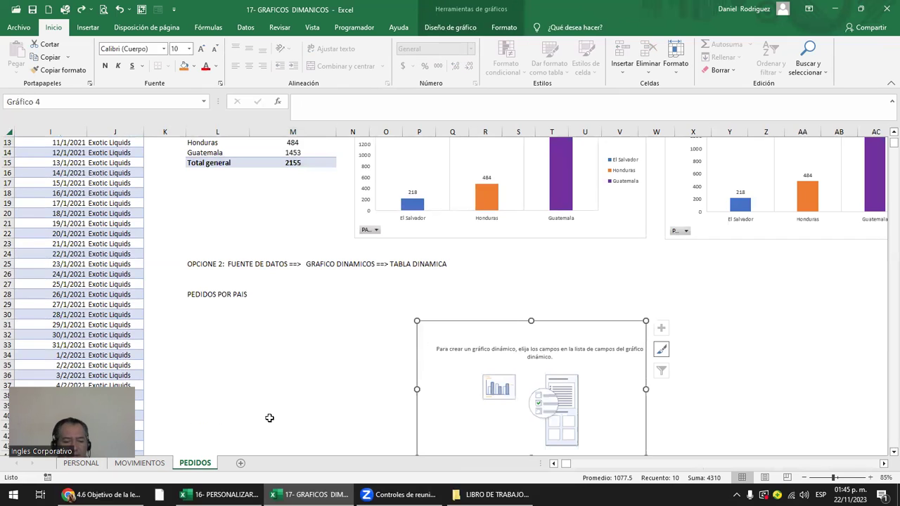
{"action": "left_click", "coordinate": [661, 349]}
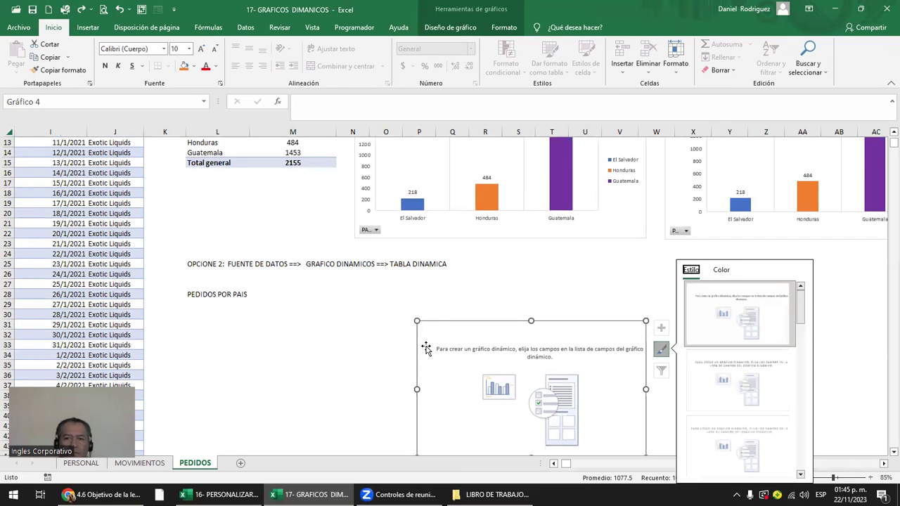
{"action": "left_click", "coordinate": [452, 303]}
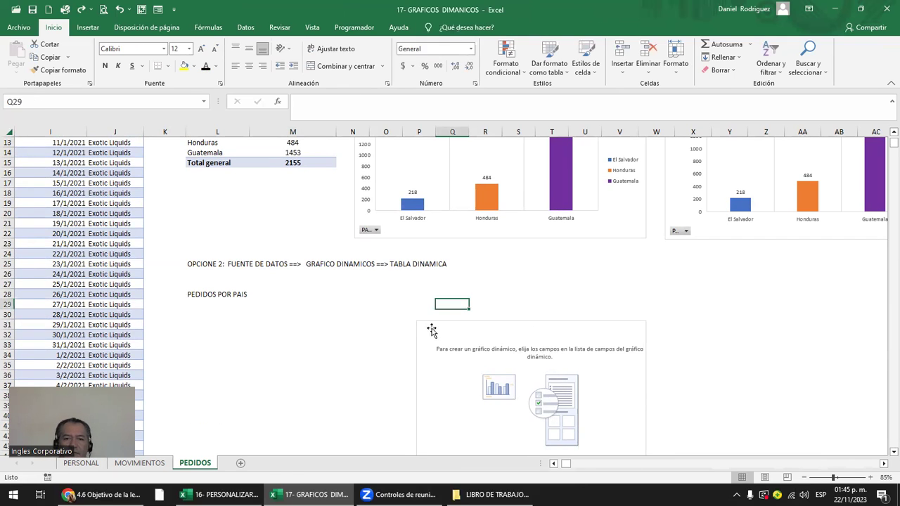
{"action": "left_click", "coordinate": [432, 331]}
{"action": "key", "text": "Delete"}
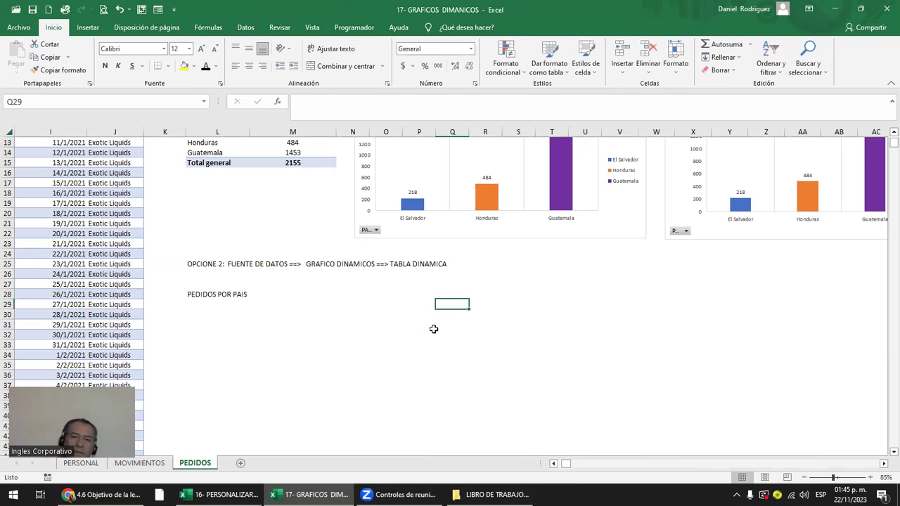
{"action": "left_click", "coordinate": [205, 334]}
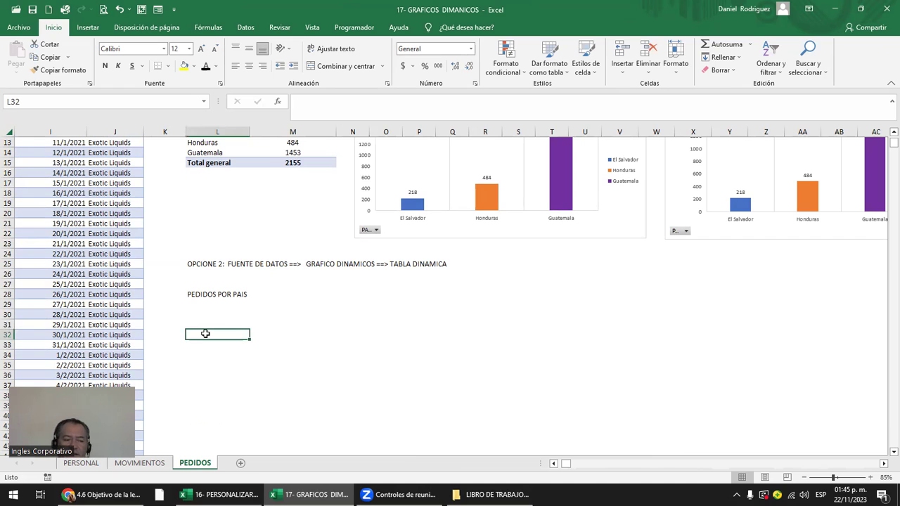
Step: Insert a pivot chart from table PEDIDOS with its pivot table at PEDIDOS!$L$32
{"action": "left_click", "coordinate": [82, 30]}
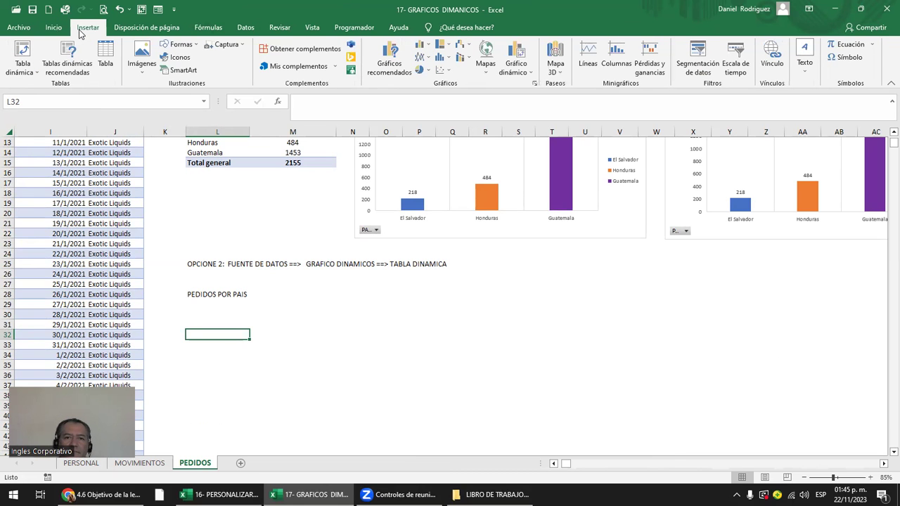
{"action": "left_click", "coordinate": [521, 73]}
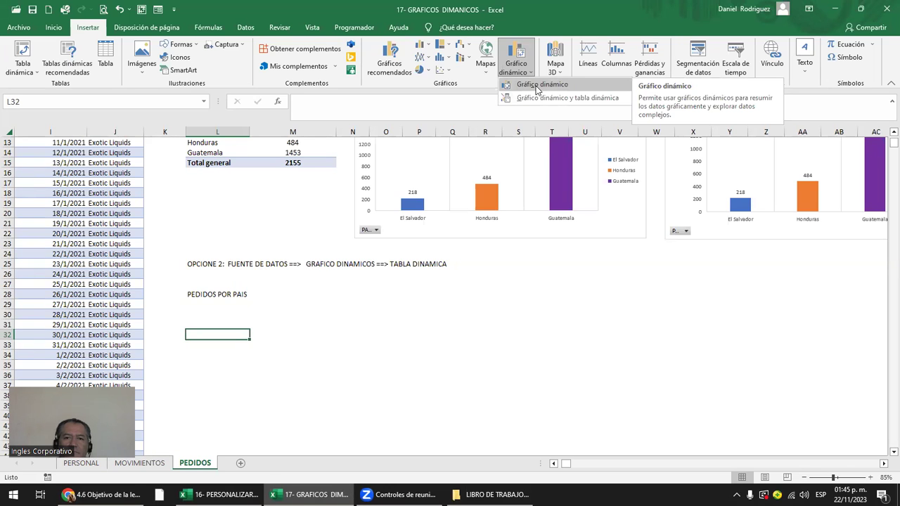
{"action": "left_click", "coordinate": [541, 90]}
{"action": "type", "text": "PEDIDOS"}
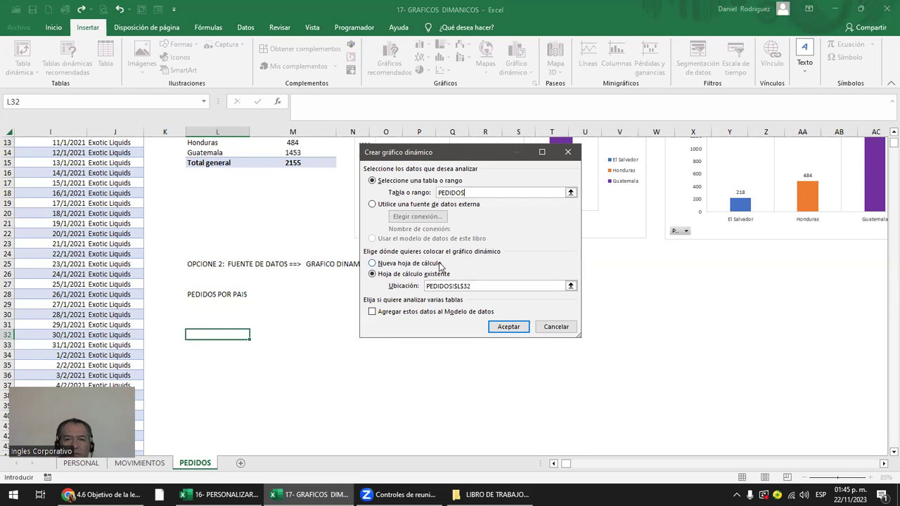
{"action": "left_click", "coordinate": [507, 328]}
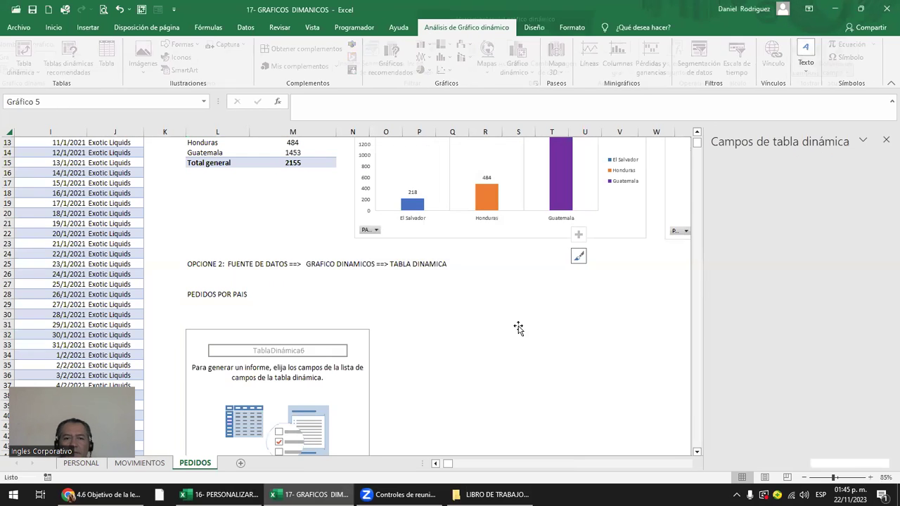
Step: Move the chart beside its table and count FECHA PEDIDO by PAIS (218, 1453, 484)
{"action": "left_click", "coordinate": [576, 402]}
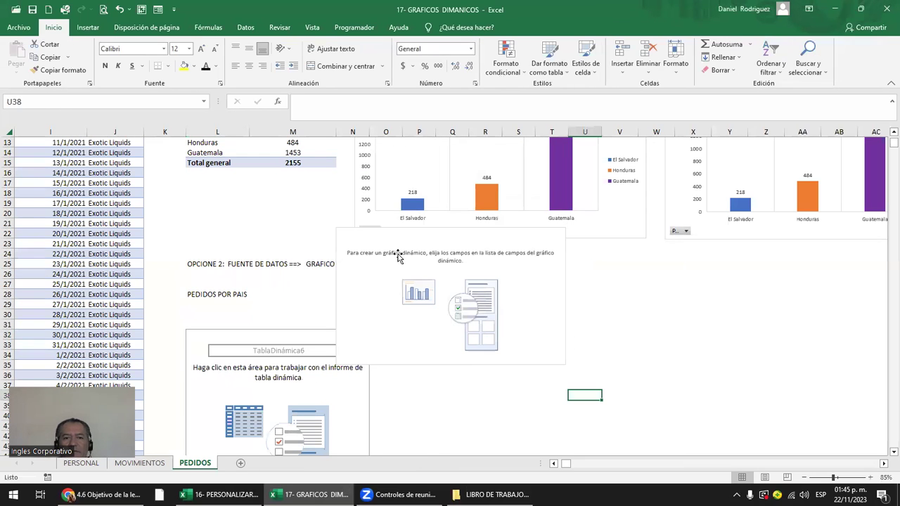
{"action": "mouse_move", "coordinate": [368, 237]}
{"action": "left_mouse_down"}
{"action": "mouse_move", "coordinate": [490, 307]}
{"action": "mouse_move", "coordinate": [490, 335]}
{"action": "left_mouse_up"}
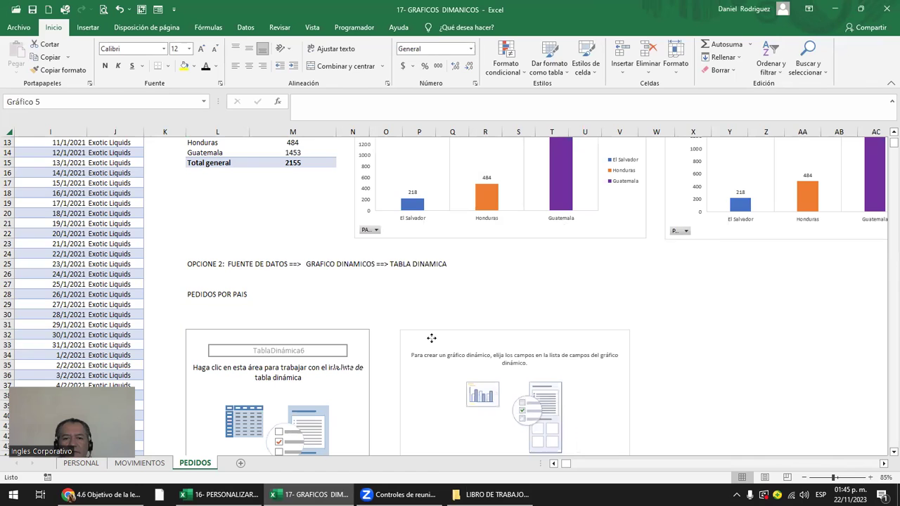
{"action": "scroll", "coordinate": [490, 335], "scroll_direction": "down", "scroll_amount": 1}
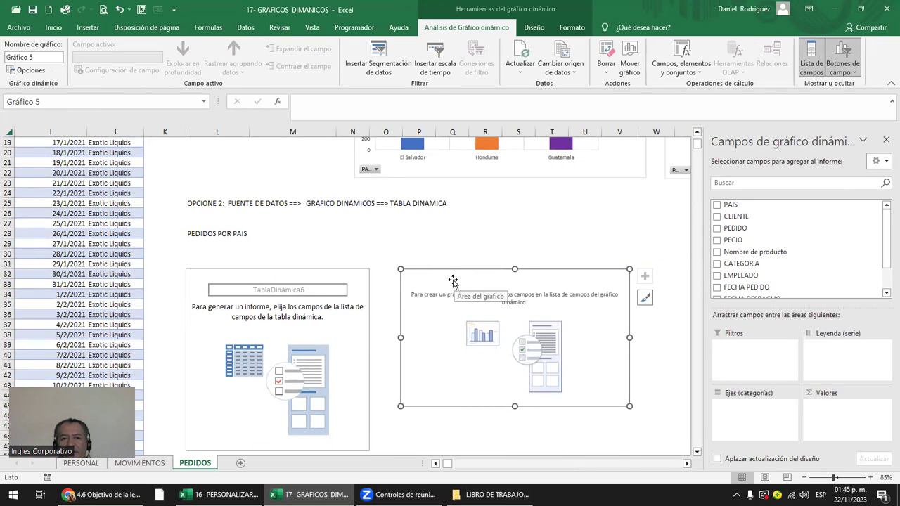
{"action": "left_click", "coordinate": [215, 273]}
{"action": "left_click", "coordinate": [433, 280]}
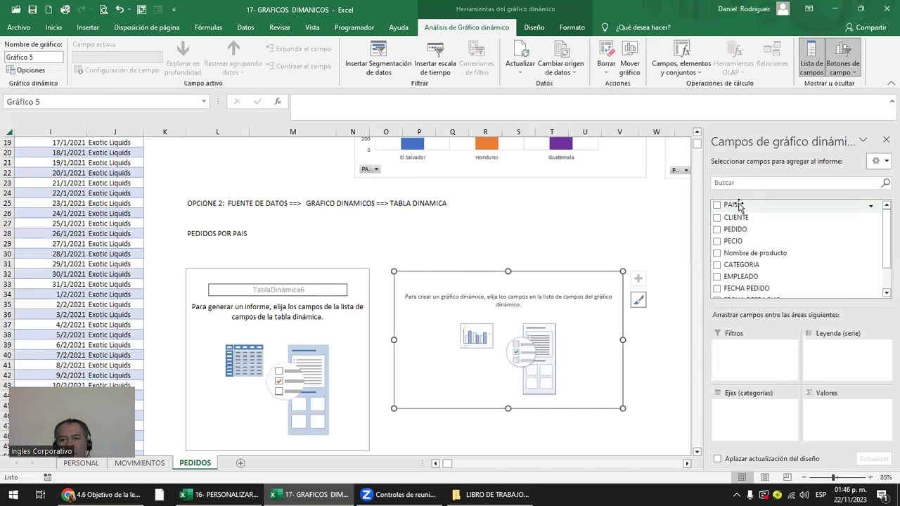
{"action": "left_click_drag", "start_coordinate": [733, 205], "coordinate": [752, 412]}
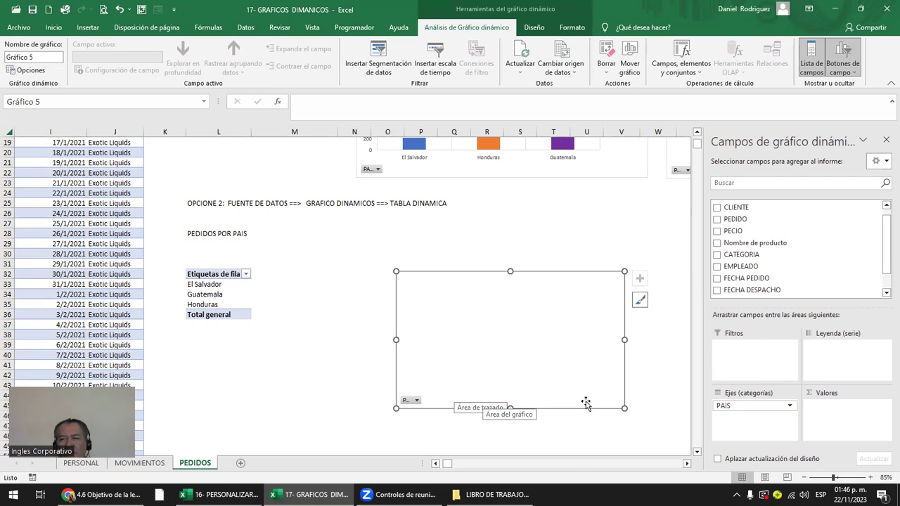
{"action": "left_click_drag", "start_coordinate": [759, 283], "coordinate": [839, 424]}
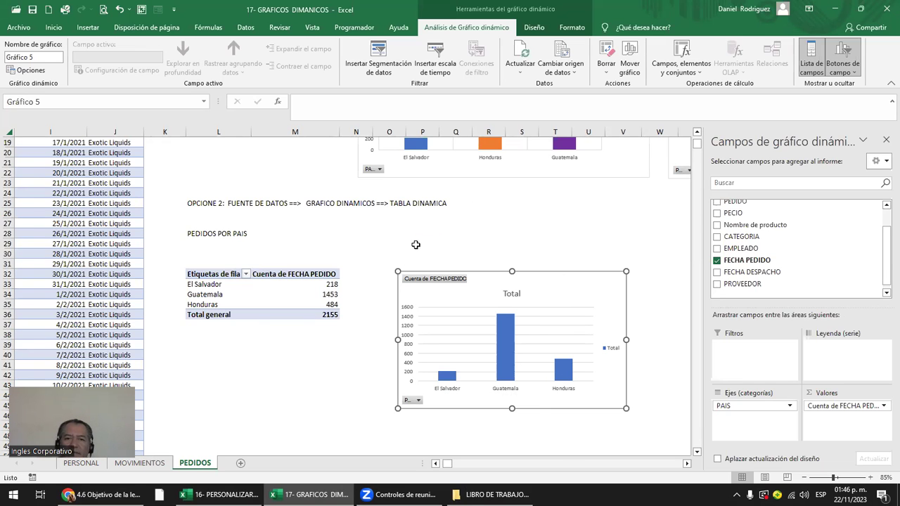
Step: Move the Option 2 pivot chart up beside its pivot table and make it wider
{"action": "left_click", "coordinate": [422, 254]}
{"action": "scroll", "coordinate": [415, 243], "scroll_direction": "up", "scroll_amount": 2}
{"action": "scroll", "coordinate": [415, 244], "scroll_direction": "up", "scroll_amount": 1}
{"action": "scroll", "coordinate": [418, 249], "scroll_direction": "up", "scroll_amount": 1}
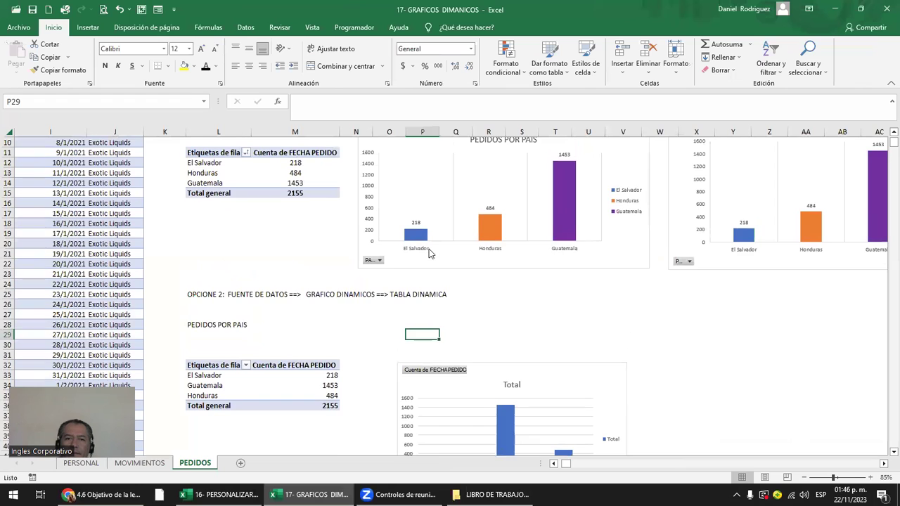
{"action": "scroll", "coordinate": [425, 254], "scroll_direction": "up", "scroll_amount": 1}
{"action": "scroll", "coordinate": [436, 261], "scroll_direction": "up", "scroll_amount": 1}
{"action": "scroll", "coordinate": [440, 261], "scroll_direction": "down", "scroll_amount": 3}
{"action": "scroll", "coordinate": [438, 250], "scroll_direction": "down", "scroll_amount": 2}
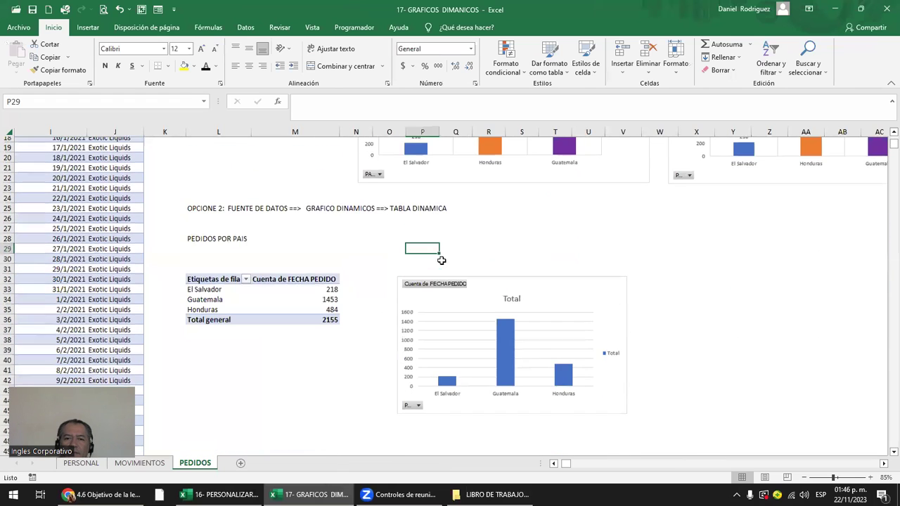
{"action": "left_click", "coordinate": [483, 271]}
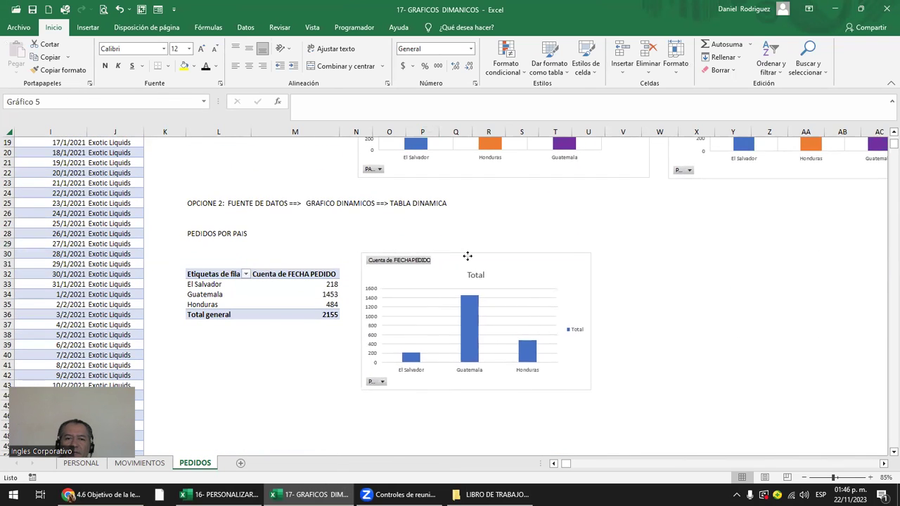
{"action": "left_click_drag", "start_coordinate": [482, 271], "coordinate": [459, 254]}
{"action": "left_click_drag", "start_coordinate": [593, 321], "coordinate": [640, 322]}
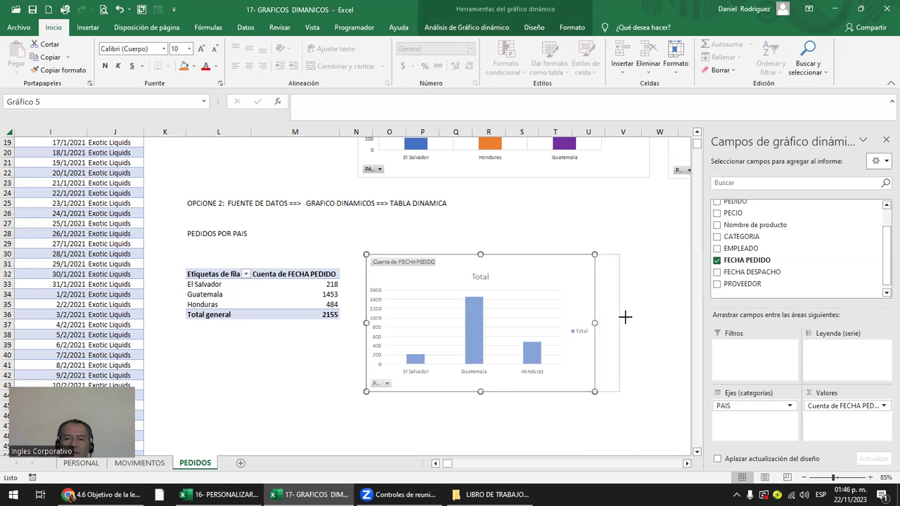
Step: Sort the Option 2 countries by order count from smallest to largest
{"action": "left_click", "coordinate": [327, 285]}
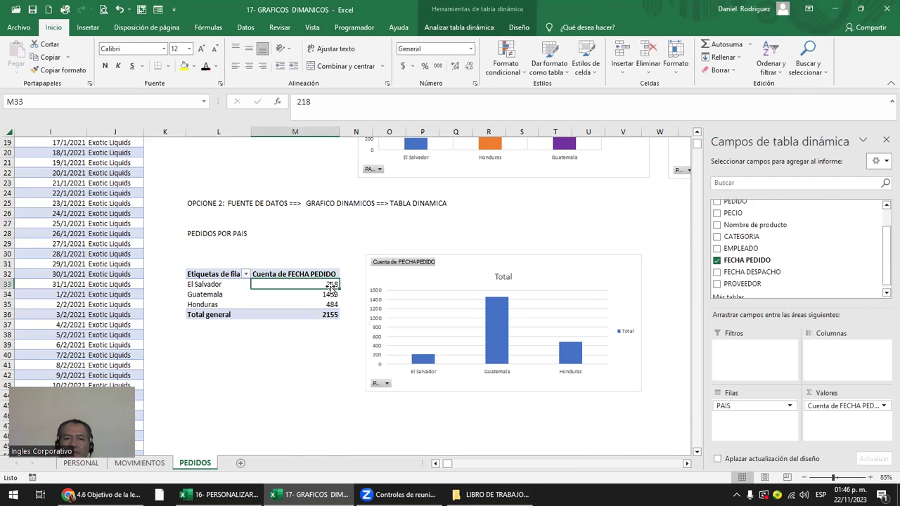
{"action": "left_click", "coordinate": [246, 32]}
{"action": "left_click", "coordinate": [277, 50]}
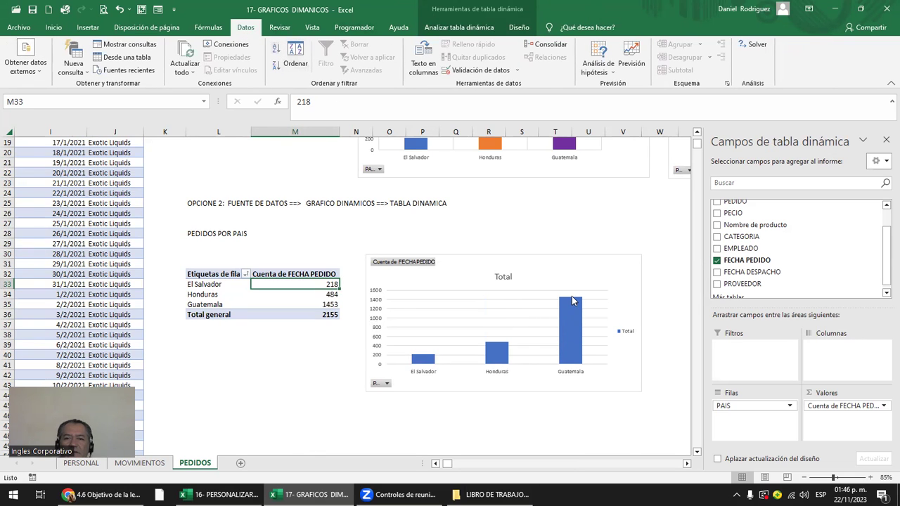
{"action": "left_click", "coordinate": [502, 276]}
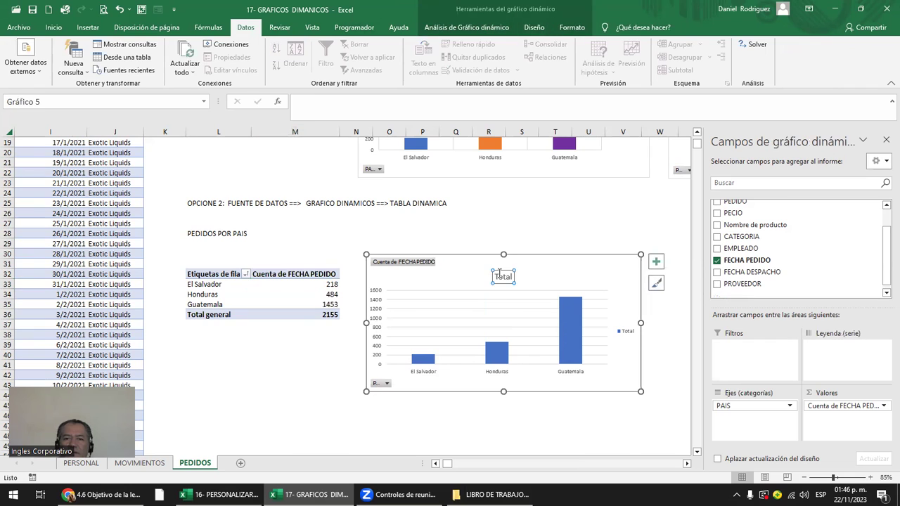
Step: Retitle the Option 2 chart 'PEDIDOS POR PAIS'
{"action": "type", "text": "PEDIDOS POR PAIOS"}
{"action": "key", "text": "BackSpace"}
{"action": "key", "text": "BackSpace"}
{"action": "type", "text": "S"}
{"action": "key", "text": "Delete"}
{"action": "key", "text": "Delete"}
{"action": "key", "text": "Delete"}
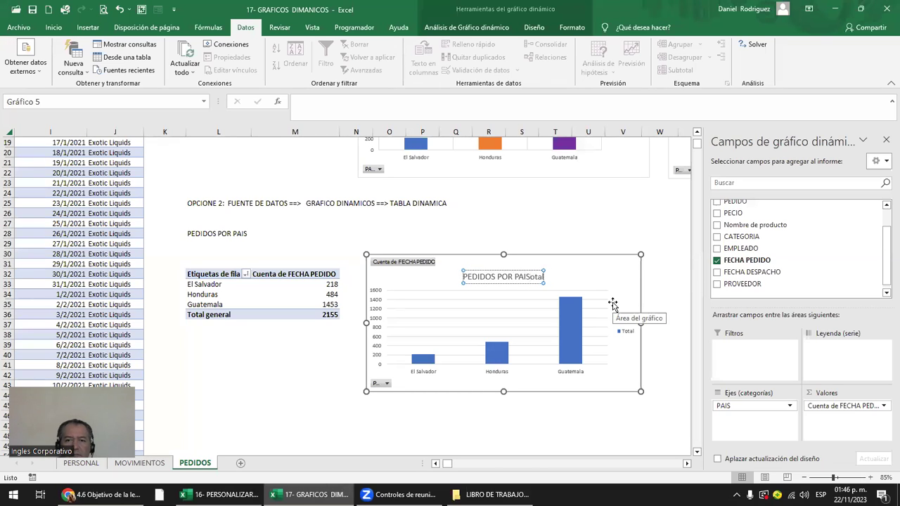
Step: Delete the Total legend, show data labels on the bars, and close the side panes
{"action": "left_click", "coordinate": [628, 336]}
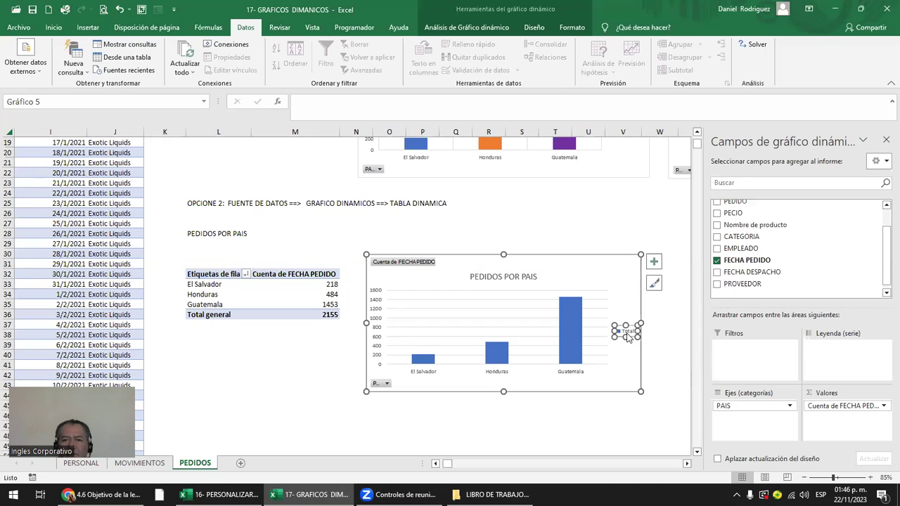
{"action": "key", "text": "Delete"}
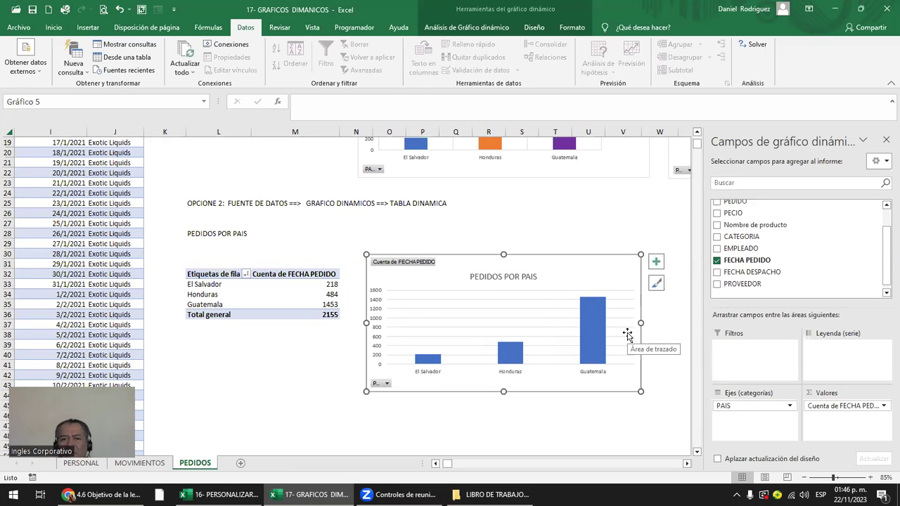
{"action": "left_click", "coordinate": [656, 261]}
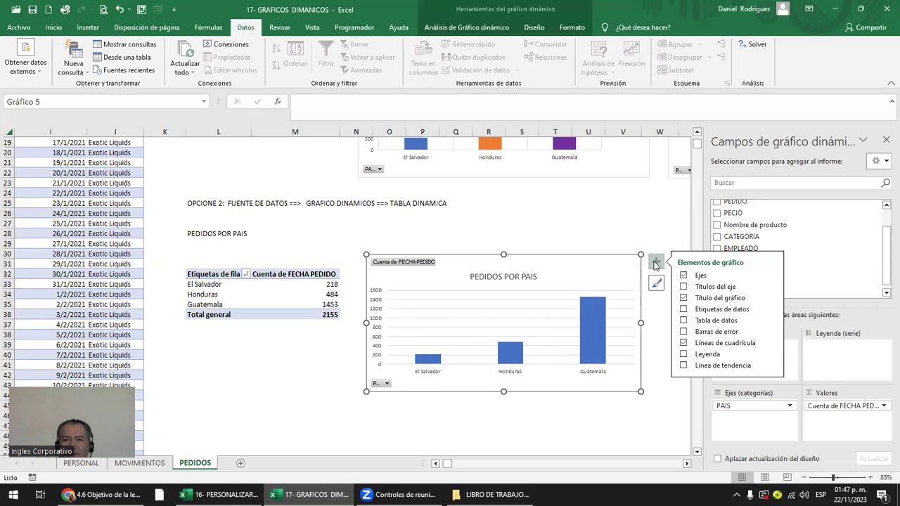
{"action": "left_click", "coordinate": [745, 311]}
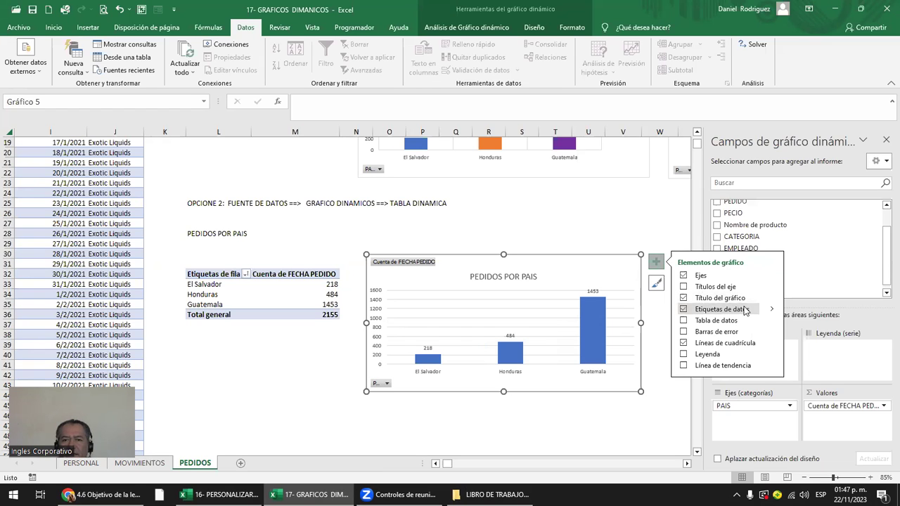
{"action": "left_click", "coordinate": [538, 310]}
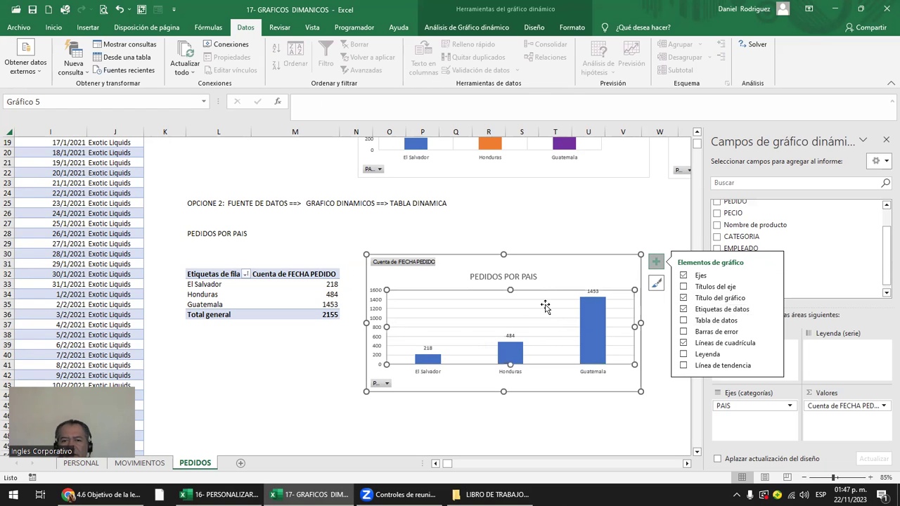
{"action": "double_click", "coordinate": [539, 311]}
{"action": "scroll", "coordinate": [492, 311], "scroll_direction": "down", "scroll_amount": 10}
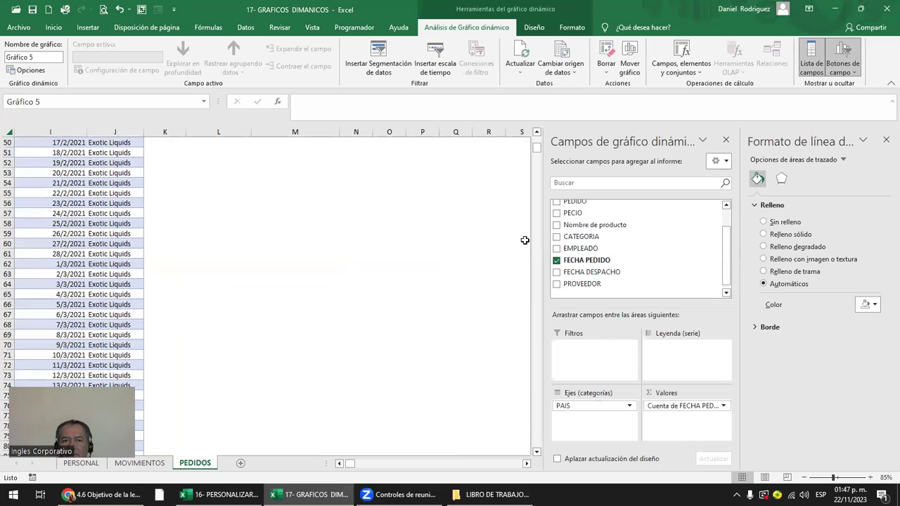
{"action": "scroll", "coordinate": [524, 240], "scroll_direction": "up", "scroll_amount": 3}
{"action": "scroll", "coordinate": [485, 310], "scroll_direction": "up", "scroll_amount": 6}
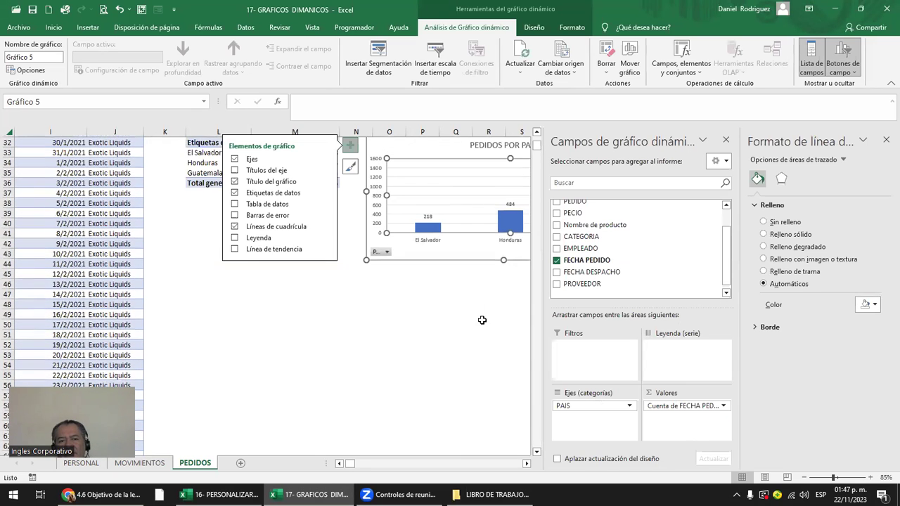
{"action": "left_click", "coordinate": [726, 139]}
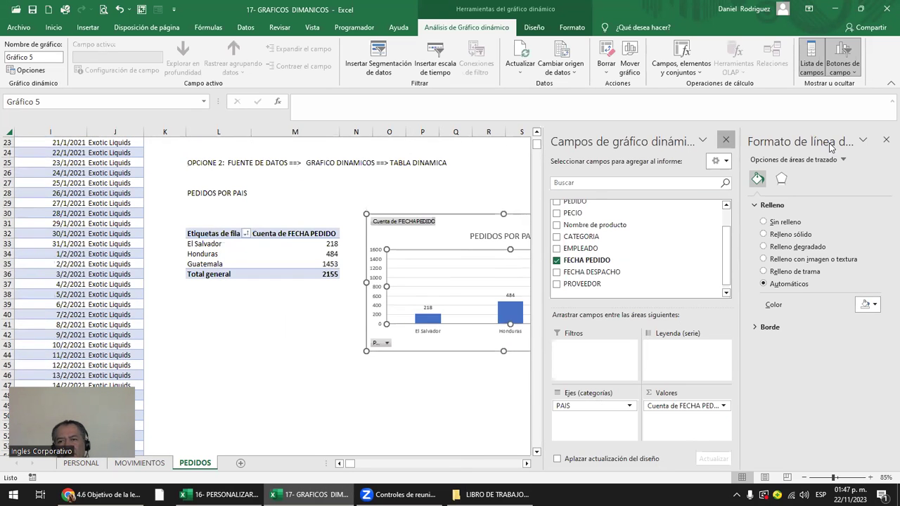
{"action": "left_click", "coordinate": [884, 142]}
Step: Delete the horizontal gridlines from the PEDIDOS POR PAIS chart
{"action": "scroll", "coordinate": [686, 377], "scroll_direction": "up", "scroll_amount": 5}
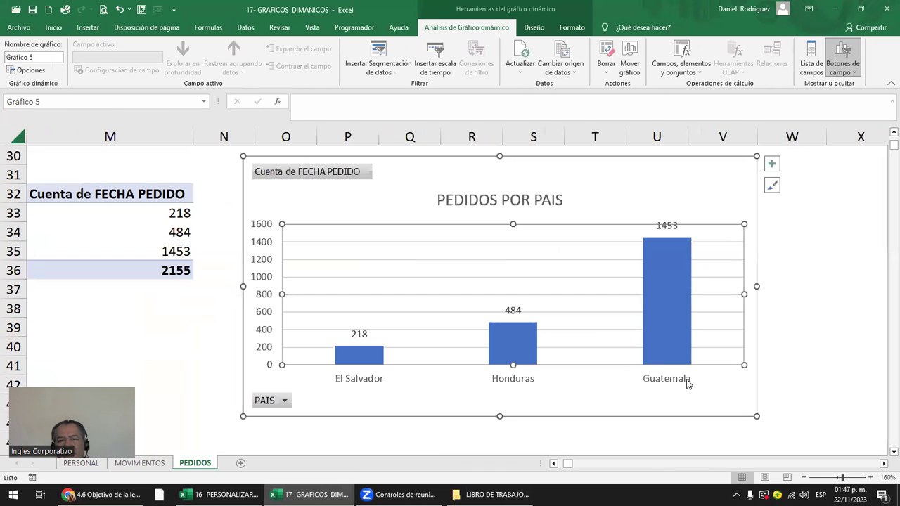
{"action": "left_click", "coordinate": [502, 260]}
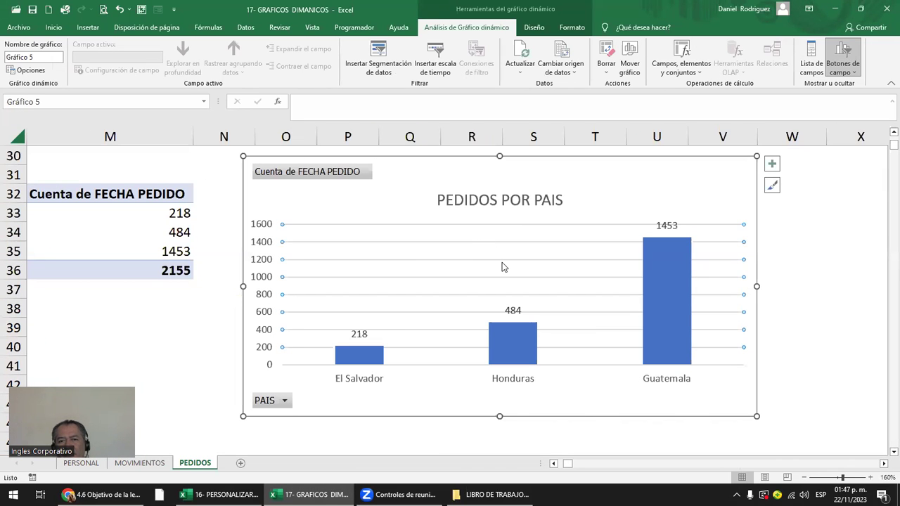
{"action": "key", "text": "Delete"}
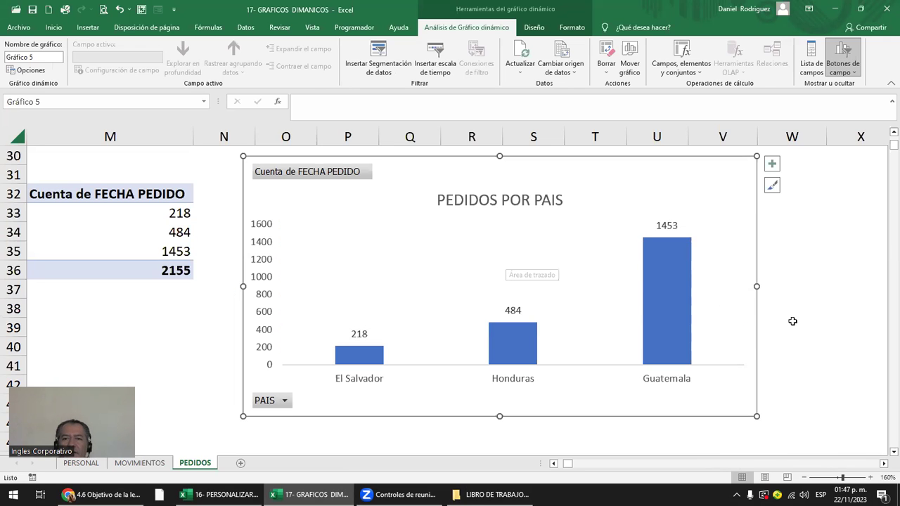
{"action": "left_click", "coordinate": [792, 316]}
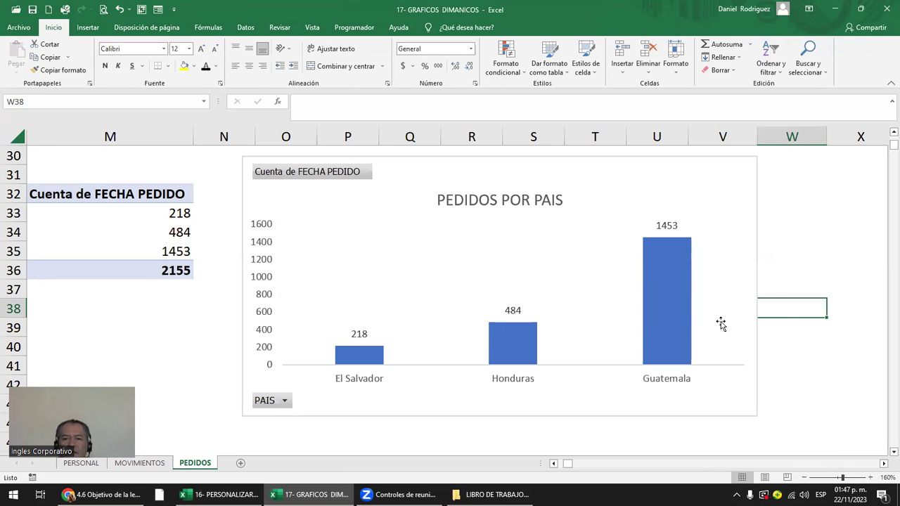
Step: Review the Option 1 pivot table and its charts further down the sheet
{"action": "scroll", "coordinate": [686, 334], "scroll_direction": "down", "scroll_amount": 1, "text": "ctrl"}
{"action": "scroll", "coordinate": [684, 329], "scroll_direction": "down", "scroll_amount": 1, "text": "ctrl"}
{"action": "scroll", "coordinate": [682, 327], "scroll_direction": "down", "scroll_amount": 1, "text": "ctrl"}
{"action": "scroll", "coordinate": [682, 327], "scroll_direction": "down", "scroll_amount": 1, "text": "ctrl"}
{"action": "scroll", "coordinate": [682, 327], "scroll_direction": "down", "scroll_amount": 1, "text": "ctrl"}
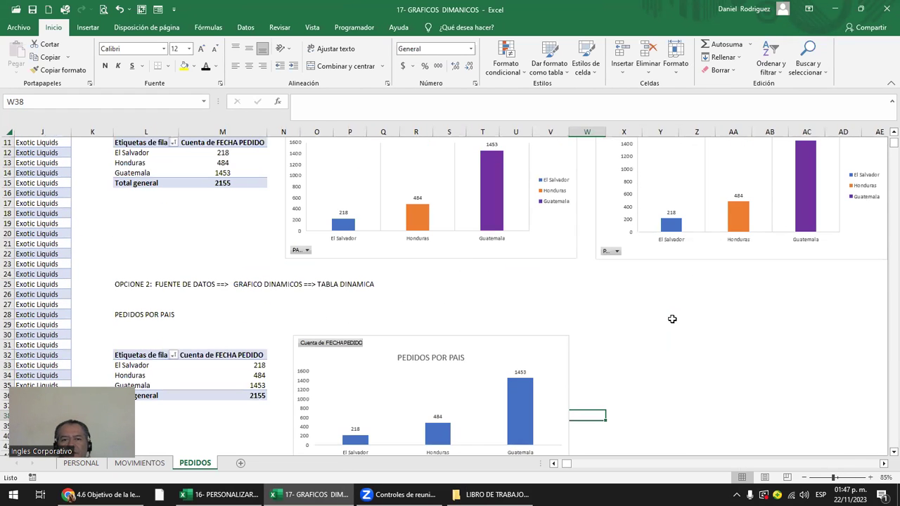
{"action": "scroll", "coordinate": [670, 314], "scroll_direction": "down", "scroll_amount": 2}
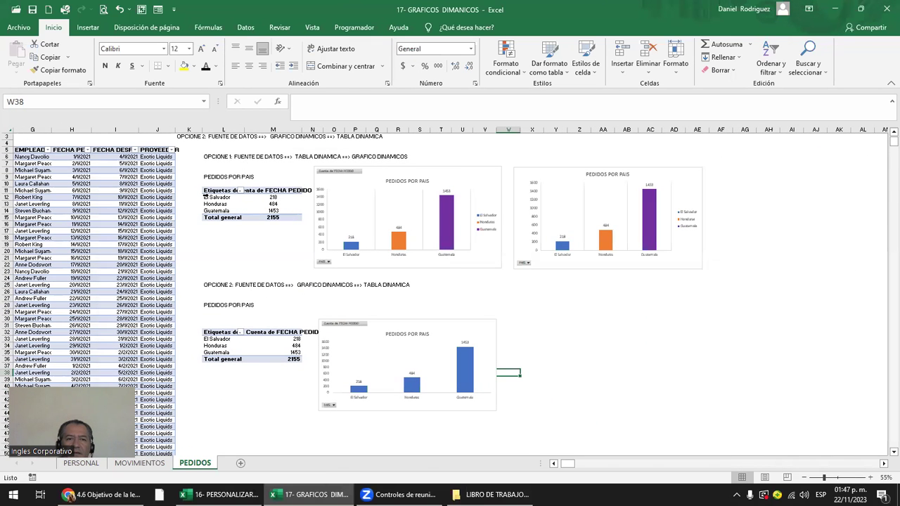
{"action": "left_click", "coordinate": [211, 190]}
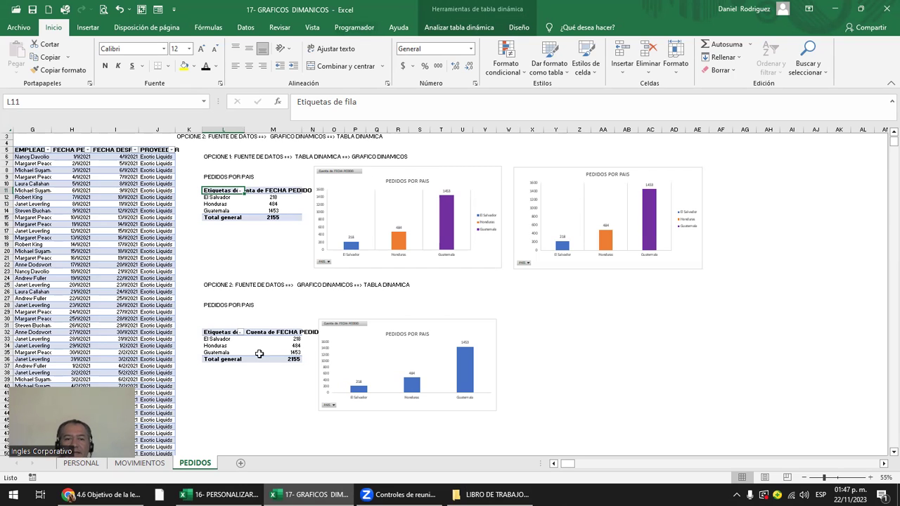
{"action": "left_click", "coordinate": [547, 339]}
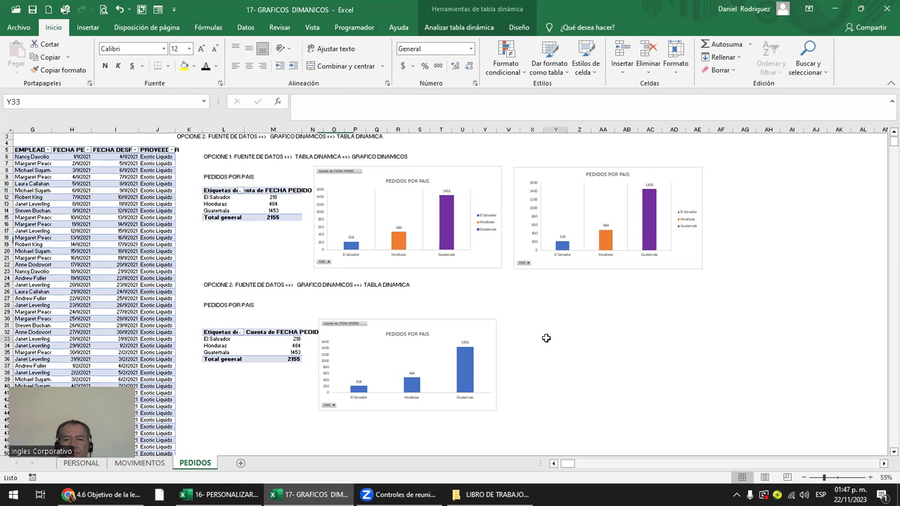
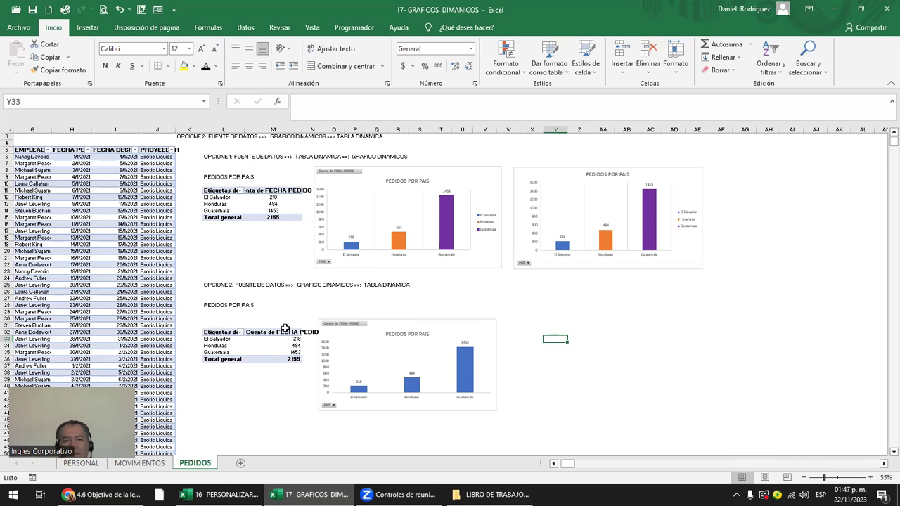
Step: Paste a copy of the lower PEDIDOS POR PAIS pivot chart at cell AA30
{"action": "left_click_drag", "start_coordinate": [412, 322], "coordinate": [425, 315]}
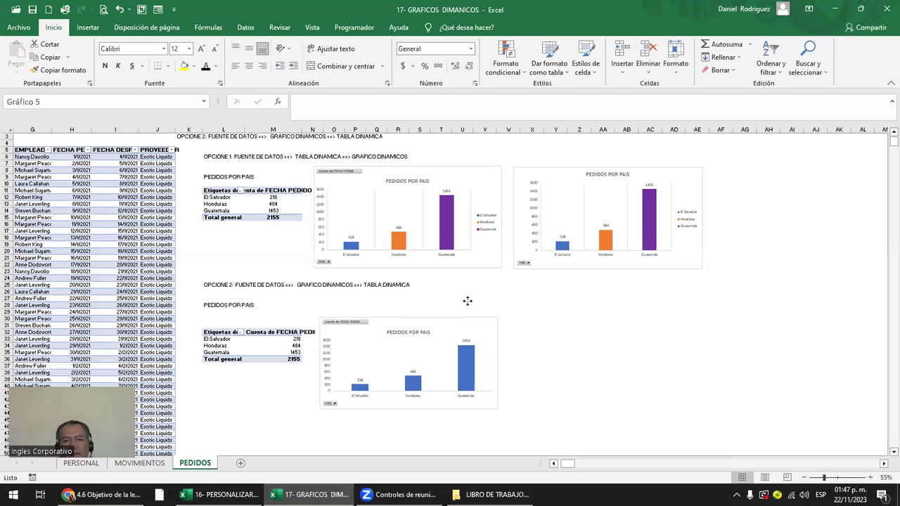
{"action": "left_click", "coordinate": [425, 314]}
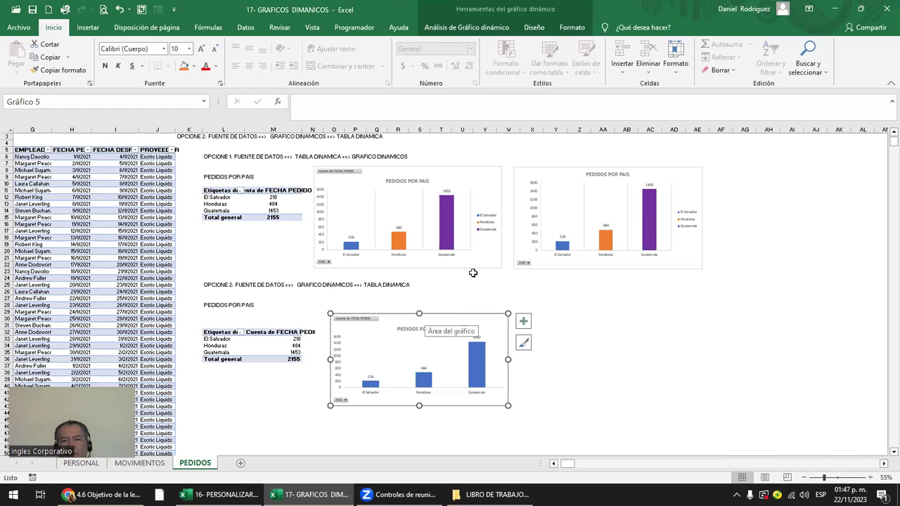
{"action": "left_click", "coordinate": [602, 393]}
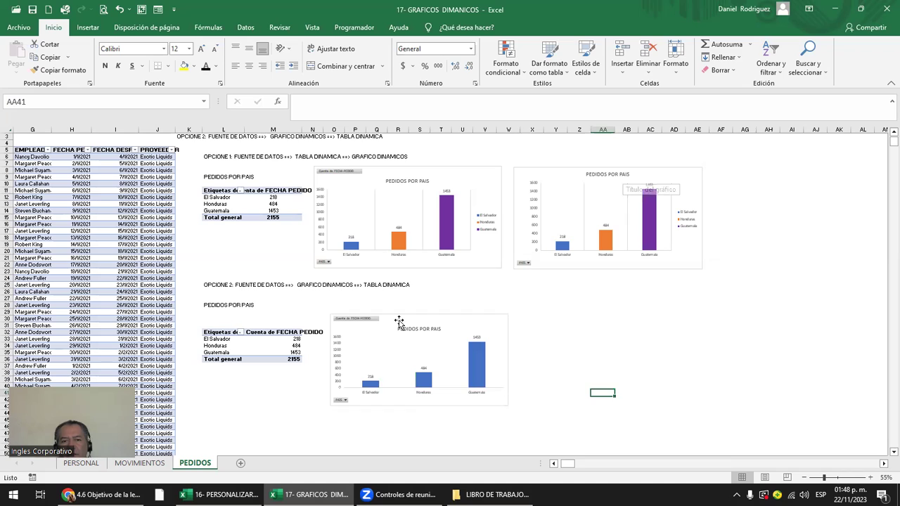
{"action": "left_click", "coordinate": [398, 321]}
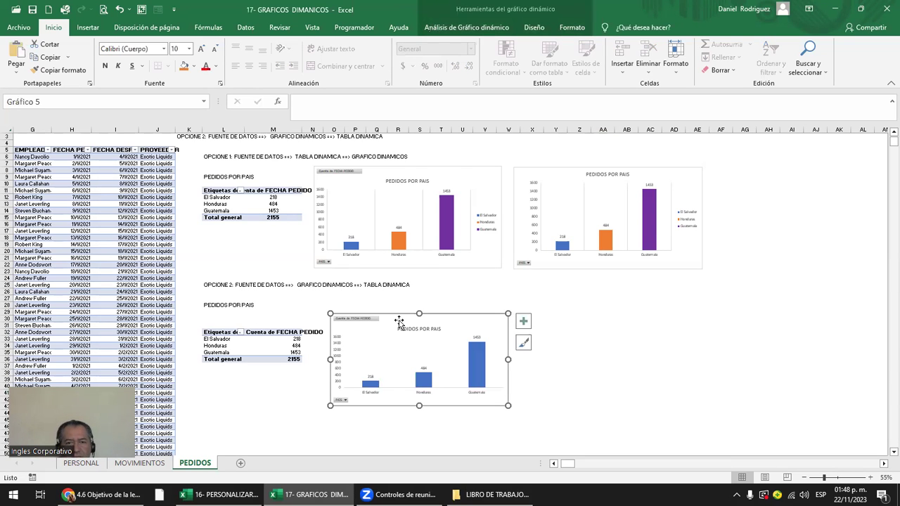
{"action": "left_click", "coordinate": [592, 322]}
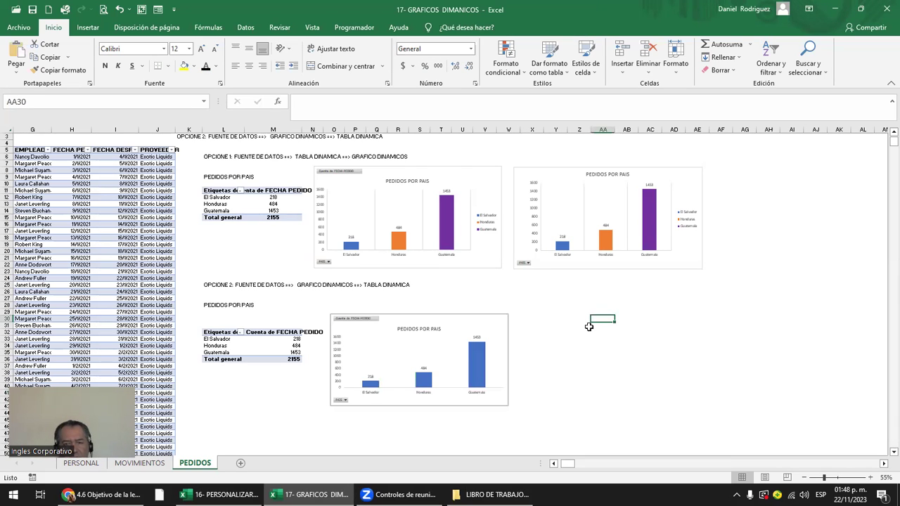
{"action": "key", "text": "ctrl+v"}
{"action": "left_click_drag", "start_coordinate": [644, 315], "coordinate": [592, 317]}
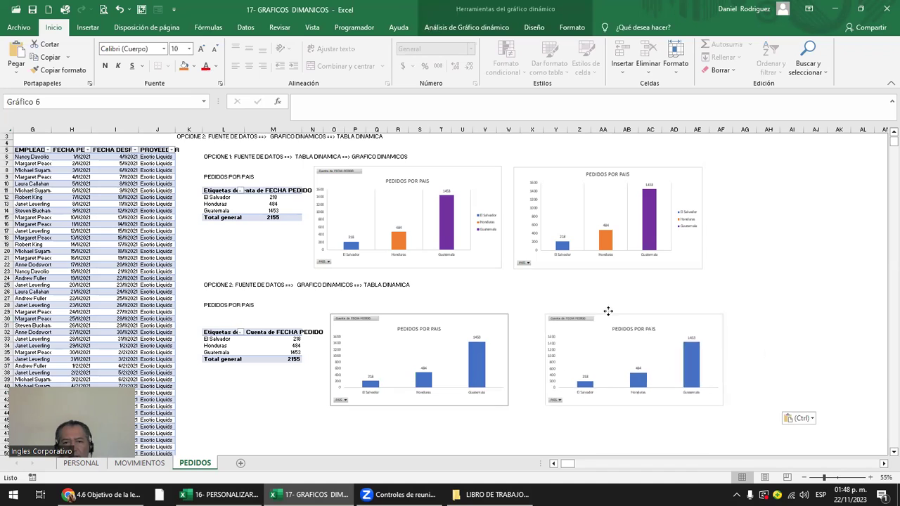
Step: Hide the value field buttons on the copied pivot chart
{"action": "right_click", "coordinate": [562, 318]}
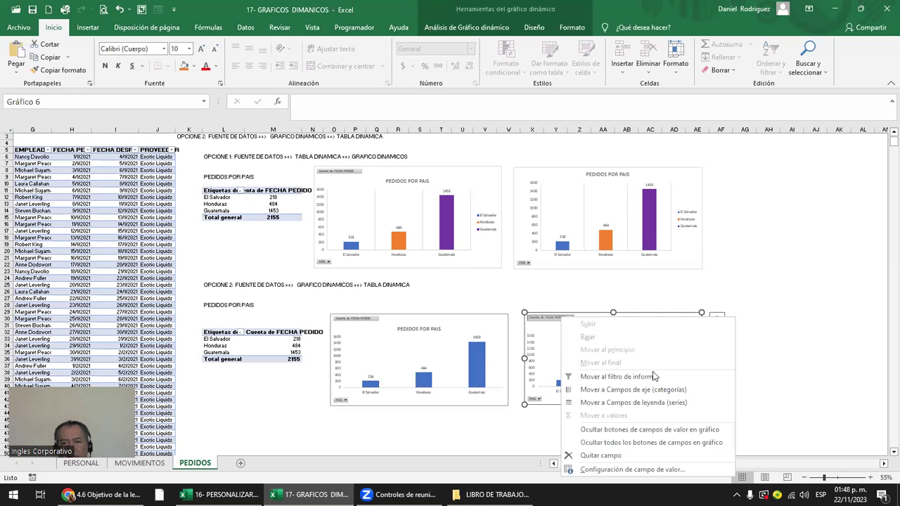
{"action": "left_click", "coordinate": [701, 429]}
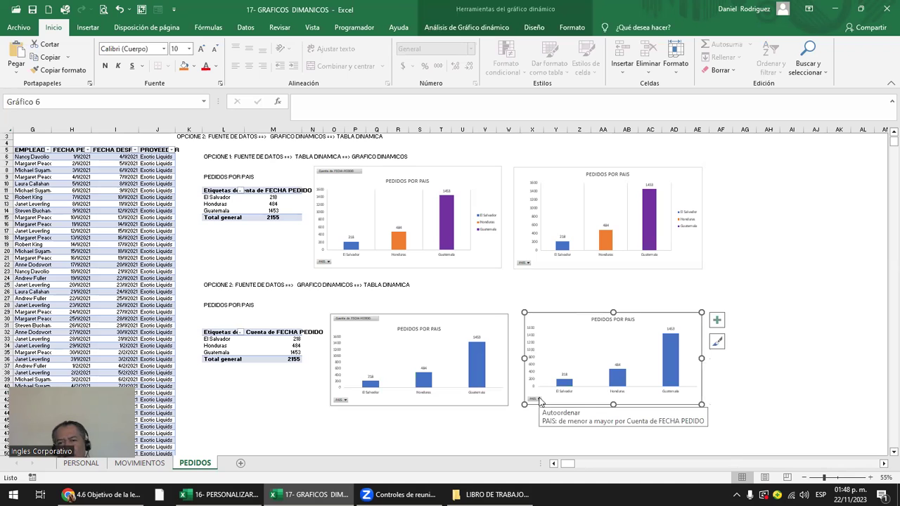
{"action": "left_click", "coordinate": [568, 296]}
{"action": "scroll", "coordinate": [567, 296], "scroll_direction": "up", "scroll_amount": 3, "text": "ctrl"}
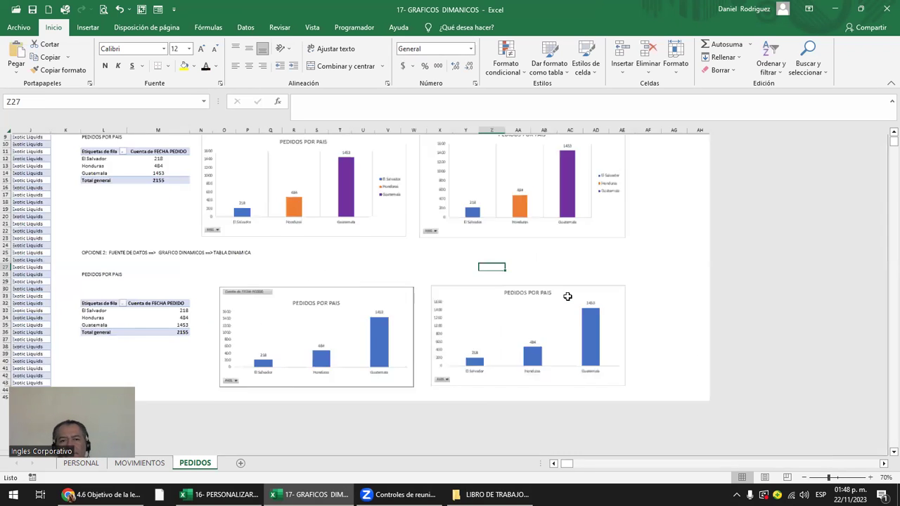
{"action": "scroll", "coordinate": [567, 296], "scroll_direction": "up", "scroll_amount": 4}
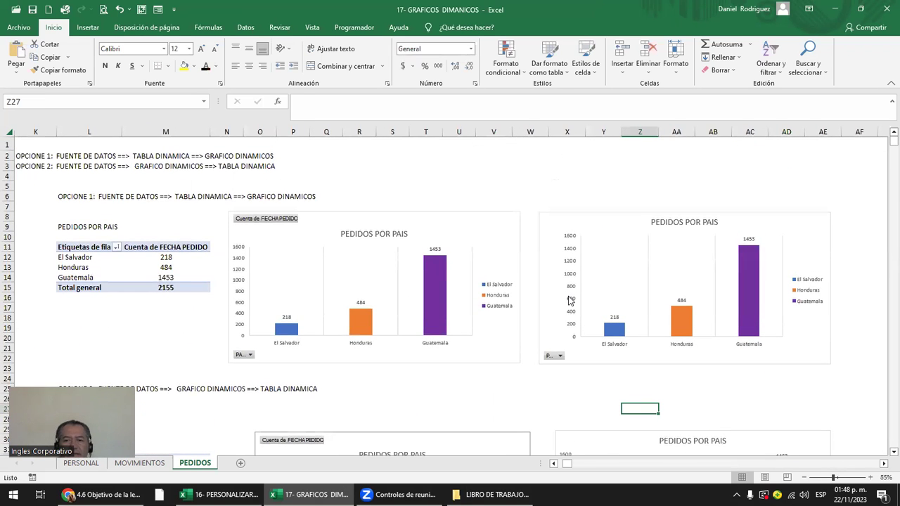
{"action": "left_click", "coordinate": [105, 197]}
{"action": "scroll", "coordinate": [106, 196], "scroll_direction": "left", "scroll_amount": 2}
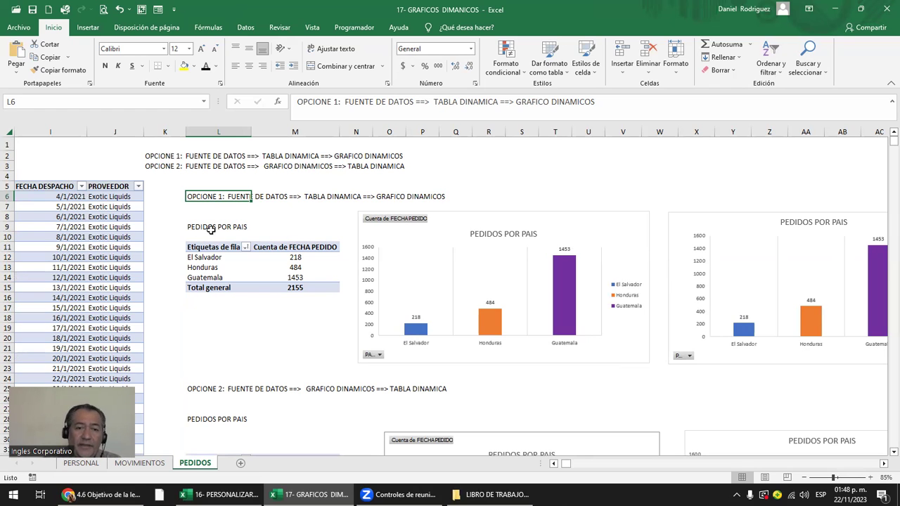
{"action": "left_click_drag", "start_coordinate": [209, 227], "coordinate": [299, 287]}
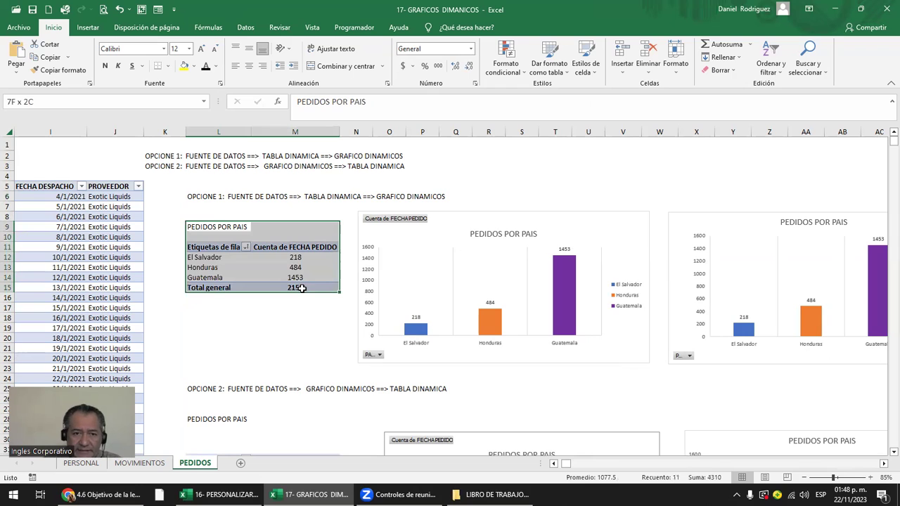
{"action": "left_click", "coordinate": [446, 227]}
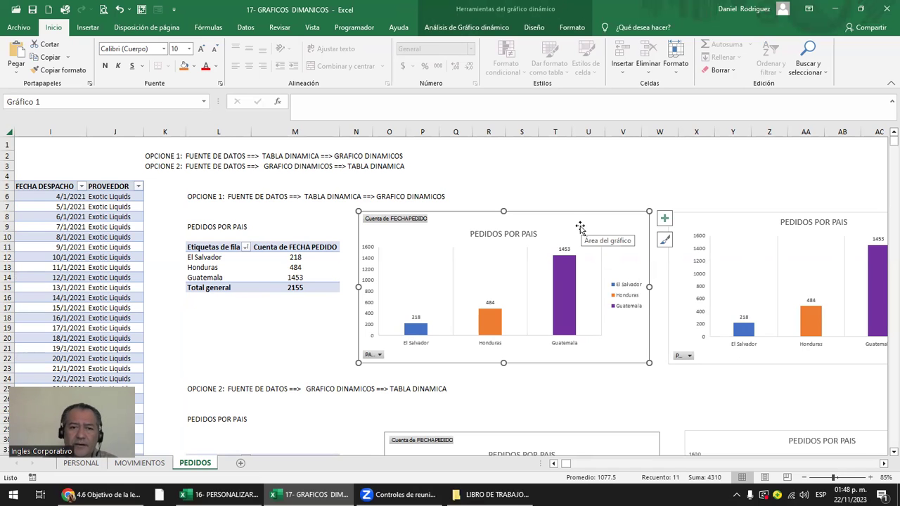
{"action": "left_click", "coordinate": [539, 197]}
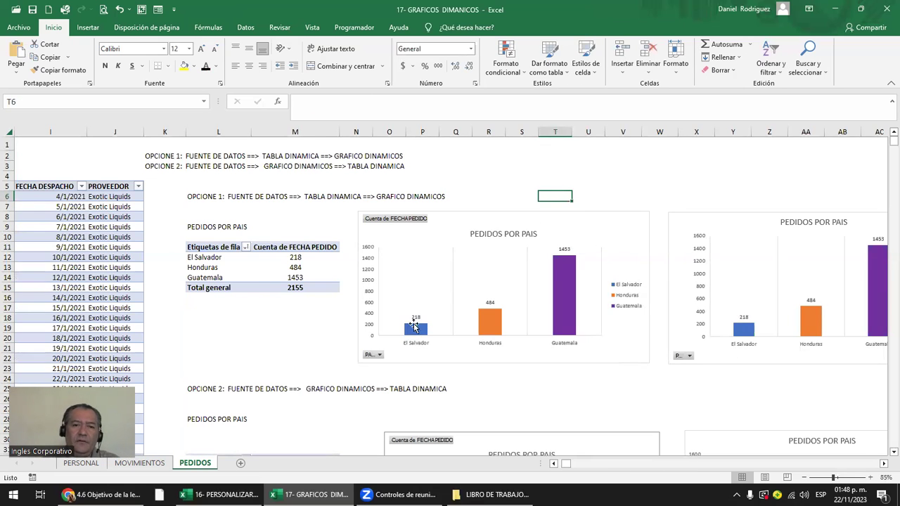
{"action": "left_click", "coordinate": [380, 355]}
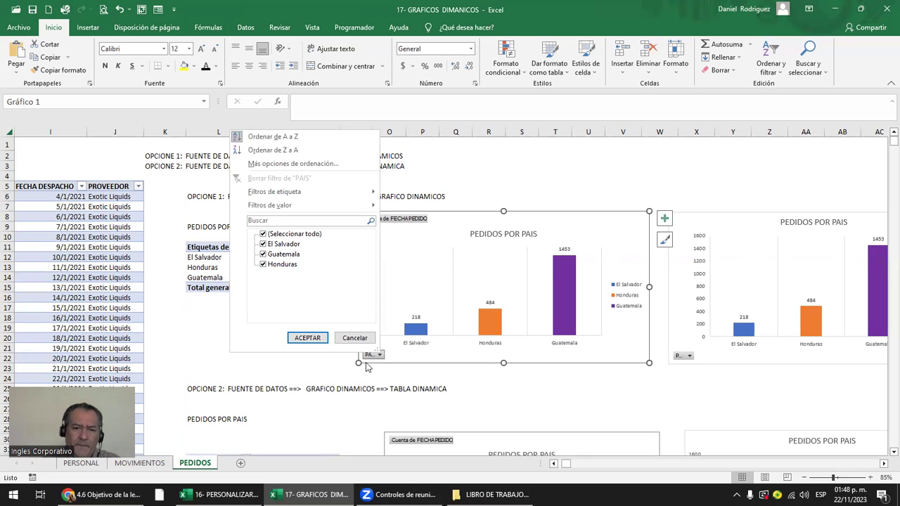
{"action": "left_click", "coordinate": [224, 367]}
{"action": "left_click", "coordinate": [218, 348]}
{"action": "key", "text": "Left"}
{"action": "key", "text": "Left"}
{"action": "key", "text": "Left"}
{"action": "key", "text": "Left"}
{"action": "key", "text": "Left"}
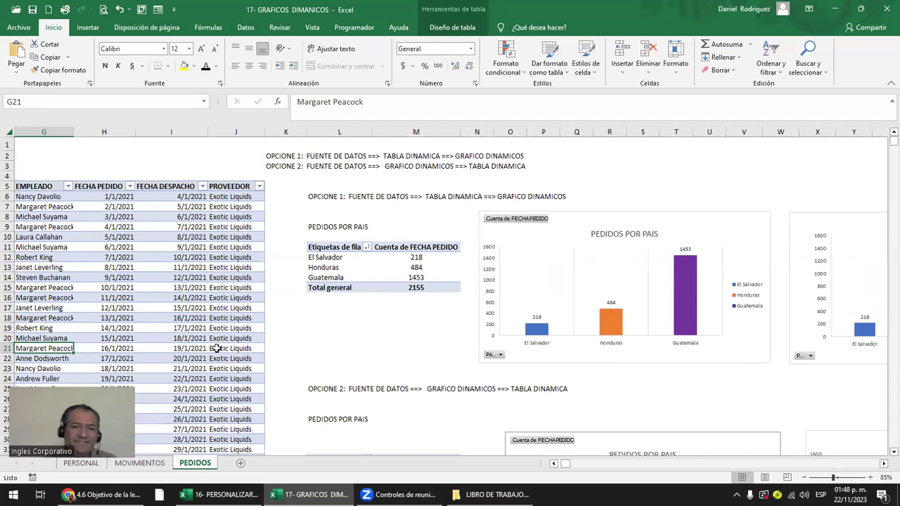
{"action": "scroll", "coordinate": [90, 292], "scroll_direction": "up", "scroll_amount": 3, "text": "ctrl"}
{"action": "scroll", "coordinate": [90, 291], "scroll_direction": "up", "scroll_amount": 2}
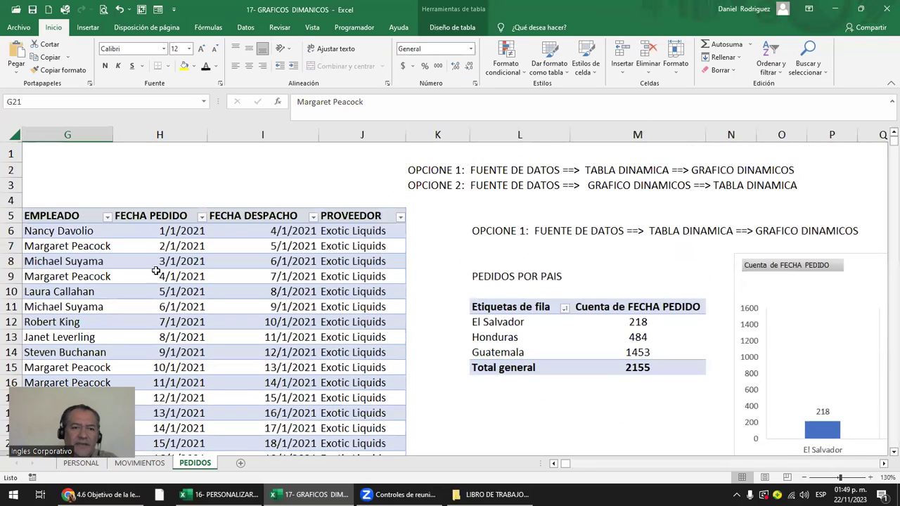
{"action": "left_click", "coordinate": [162, 203]}
{"action": "scroll", "coordinate": [162, 205], "scroll_direction": "left", "scroll_amount": 1}
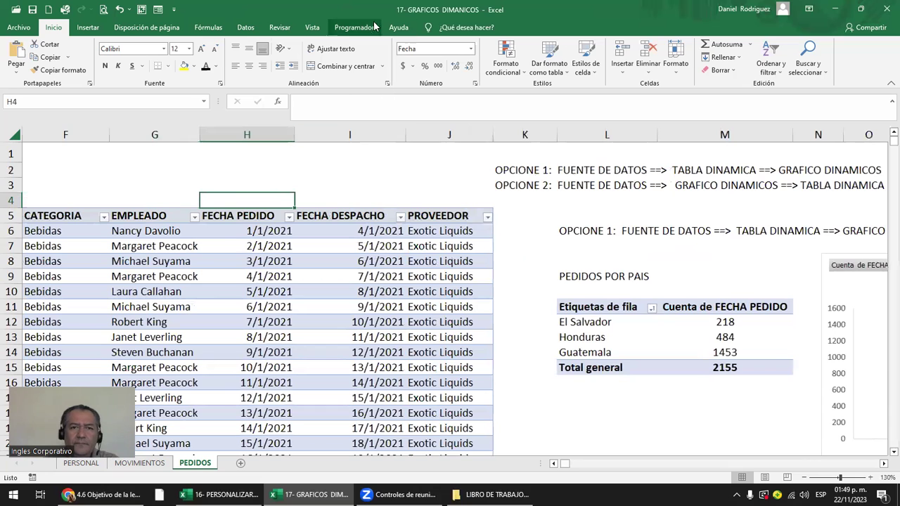
{"action": "left_click", "coordinate": [614, 307]}
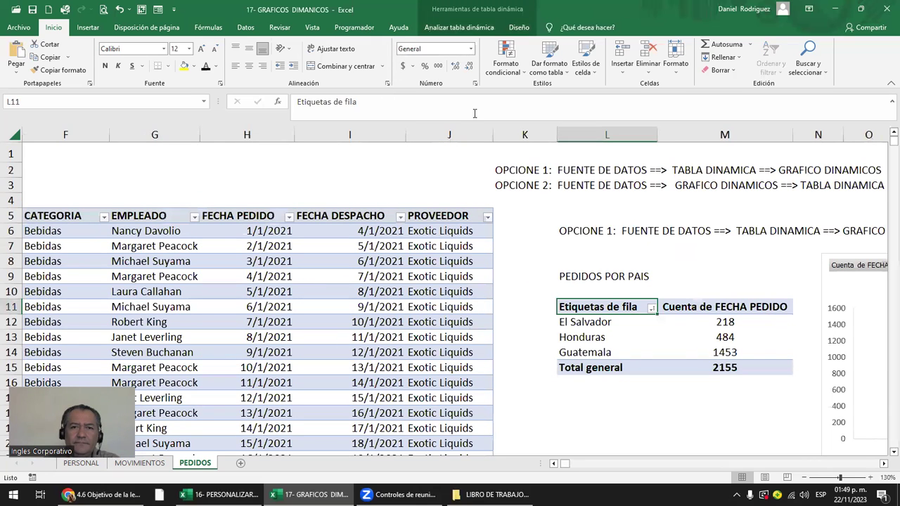
{"action": "left_click", "coordinate": [460, 28]}
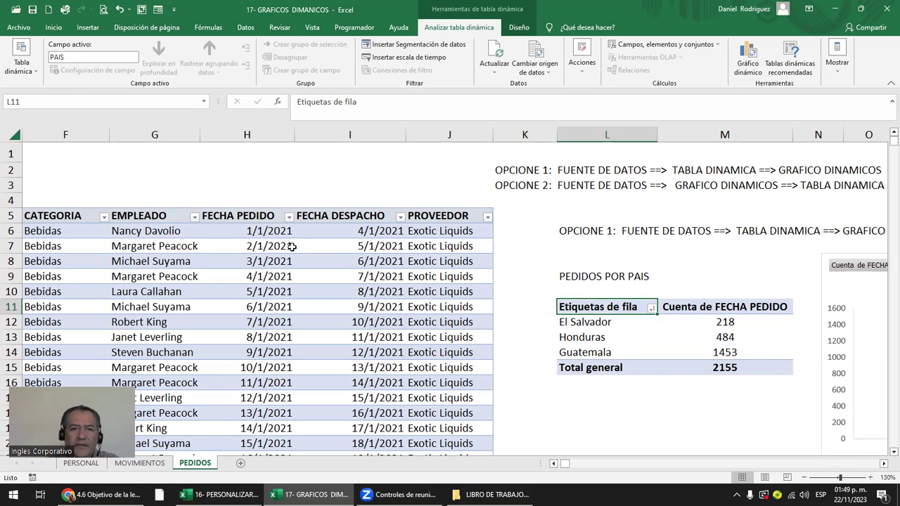
{"action": "left_click", "coordinate": [288, 217]}
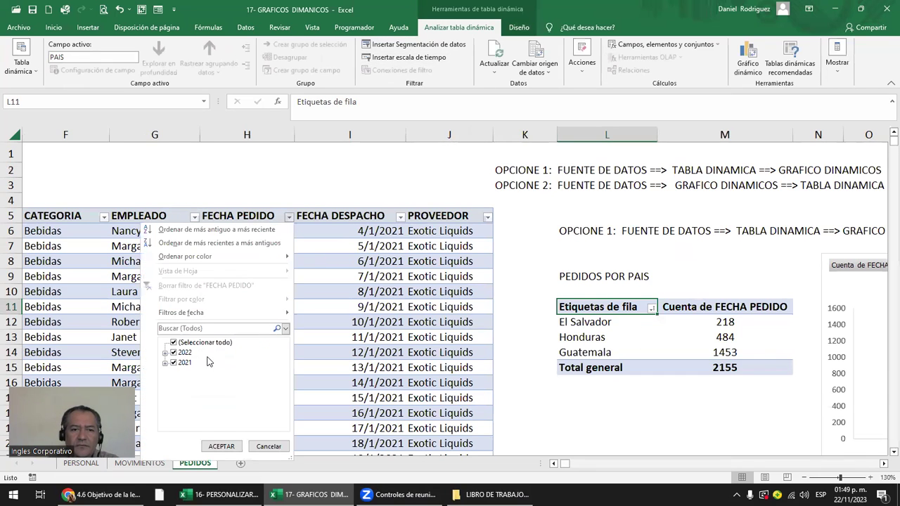
{"action": "left_click", "coordinate": [608, 307]}
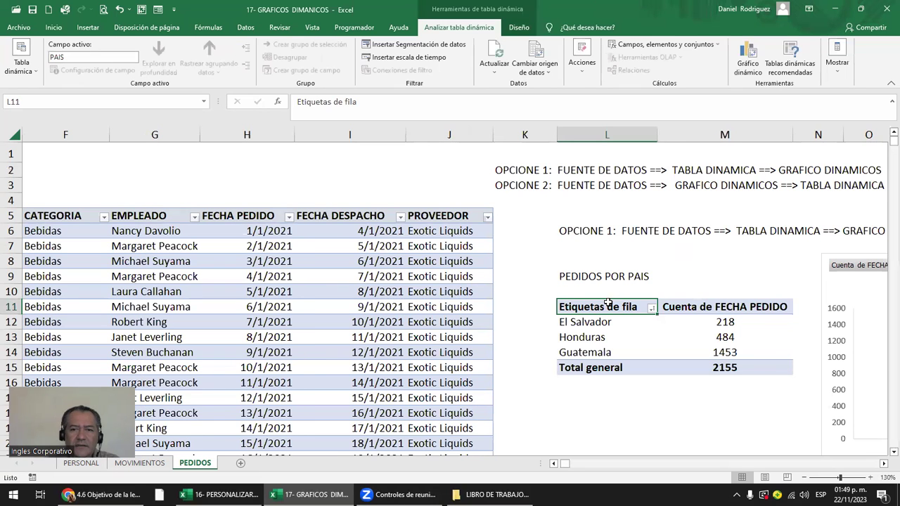
{"action": "mouse_move", "coordinate": [599, 308]}
{"action": "left_mouse_down"}
{"action": "mouse_move", "coordinate": [699, 350]}
{"action": "mouse_move", "coordinate": [699, 366]}
{"action": "left_mouse_up"}
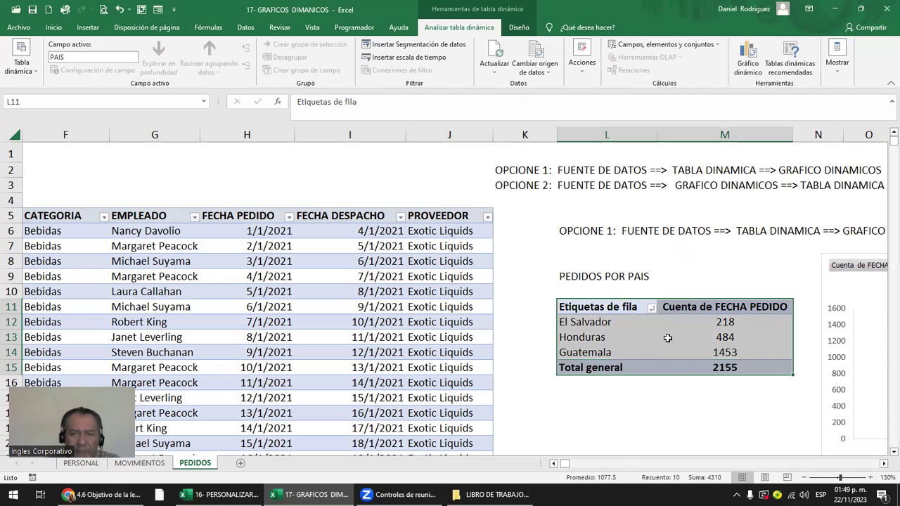
{"action": "left_click", "coordinate": [636, 403]}
{"action": "scroll", "coordinate": [633, 380], "scroll_direction": "down", "scroll_amount": 6}
{"action": "scroll", "coordinate": [632, 366], "scroll_direction": "down", "scroll_amount": 1}
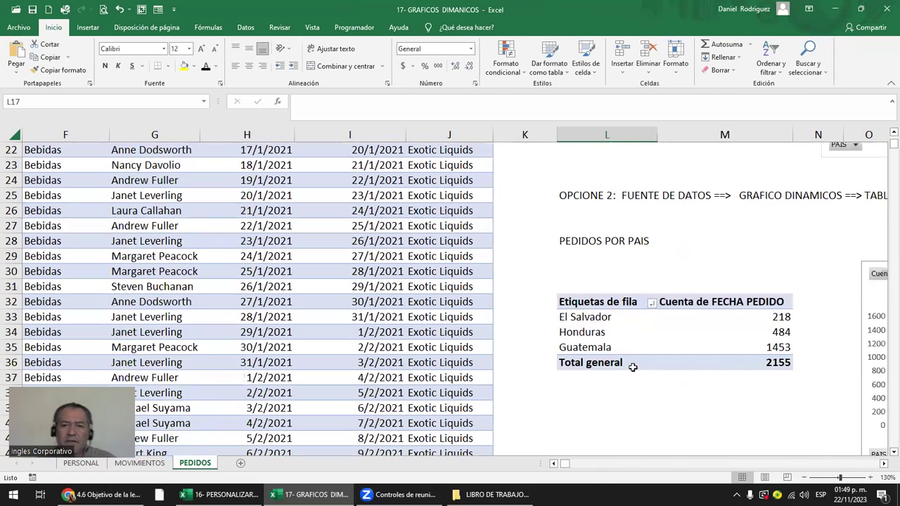
{"action": "scroll", "coordinate": [629, 369], "scroll_direction": "down", "scroll_amount": 3}
{"action": "scroll", "coordinate": [611, 345], "scroll_direction": "down", "scroll_amount": 2}
{"action": "left_click", "coordinate": [597, 331]}
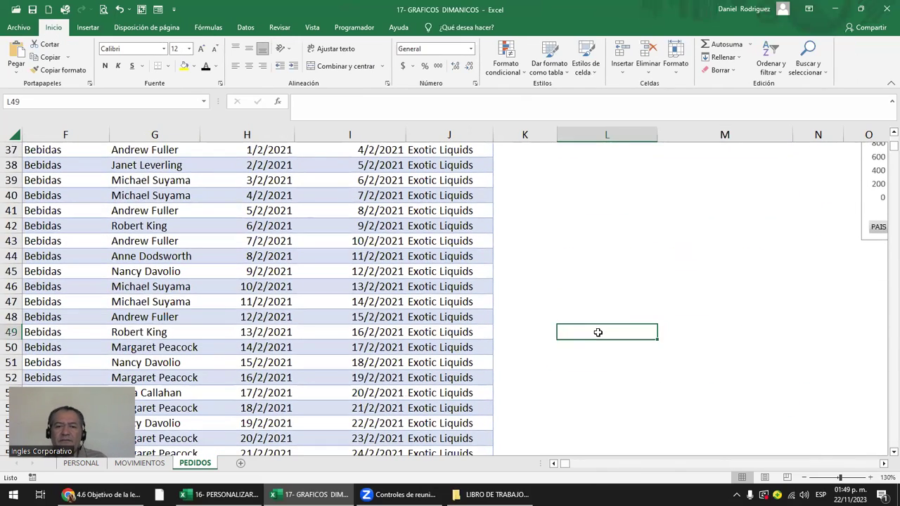
{"action": "scroll", "coordinate": [597, 332], "scroll_direction": "right", "scroll_amount": 1}
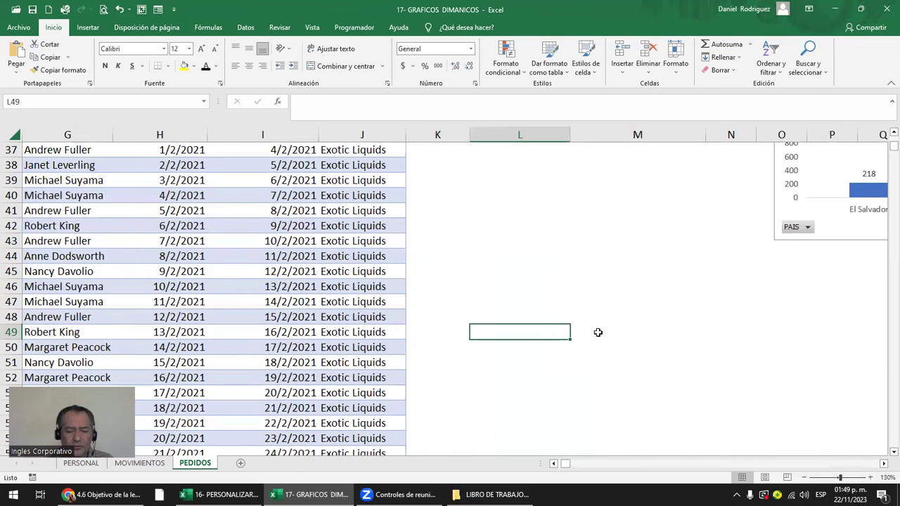
Step: Enter the heading 'PAIS / CATEGORIA DE PRODUCTO' and review the CATEGORIA column and existing pivot
{"action": "type", "text": "PAIS /"}
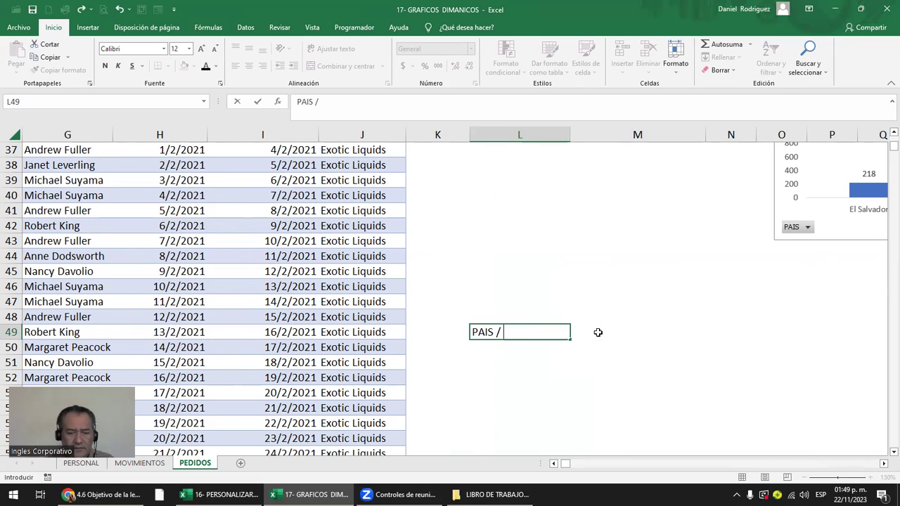
{"action": "type", "text": " CATEGORIA DE PR"}
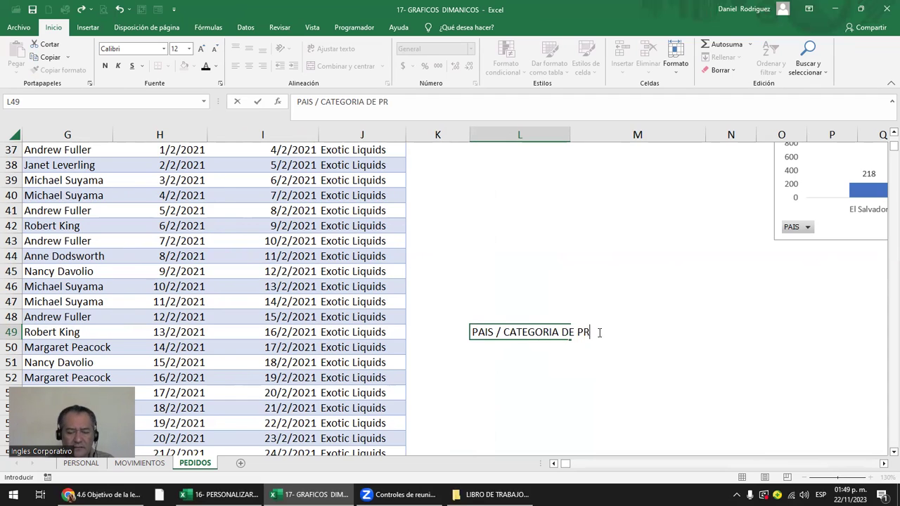
{"action": "type", "text": "ODUCTOS"}
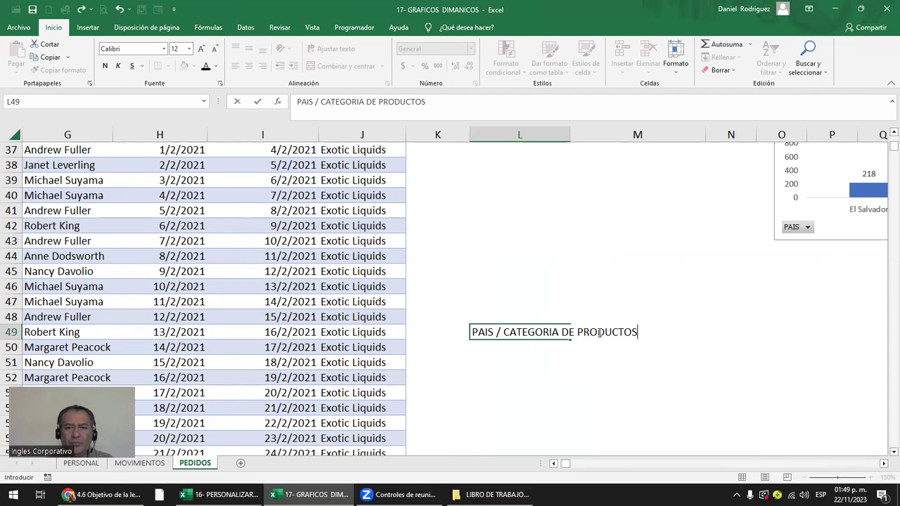
{"action": "key", "text": "Return"}
{"action": "scroll", "coordinate": [131, 255], "scroll_direction": "up", "scroll_amount": 3}
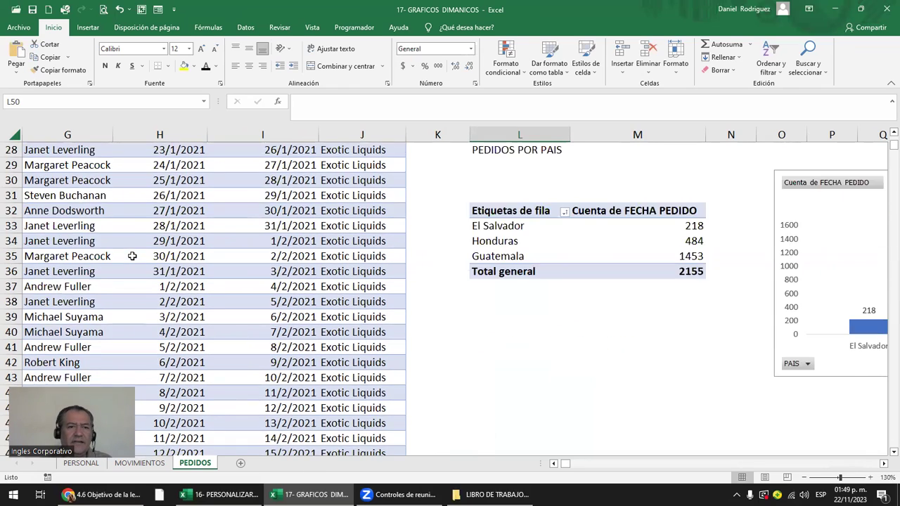
{"action": "scroll", "coordinate": [131, 255], "scroll_direction": "up", "scroll_amount": 9}
{"action": "left_click", "coordinate": [67, 213]}
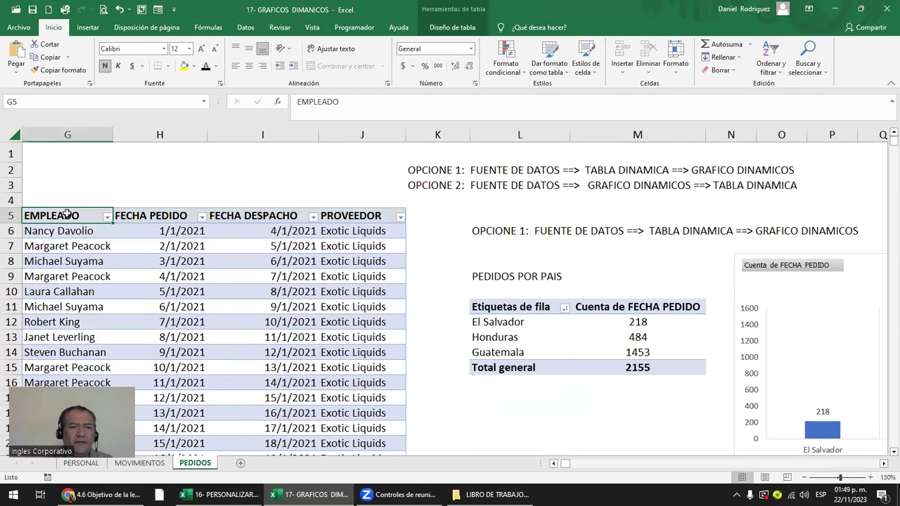
{"action": "key", "text": "Left"}
{"action": "key", "text": "Left"}
{"action": "key", "text": "Left"}
{"action": "key", "text": "Left"}
{"action": "key", "text": "Left"}
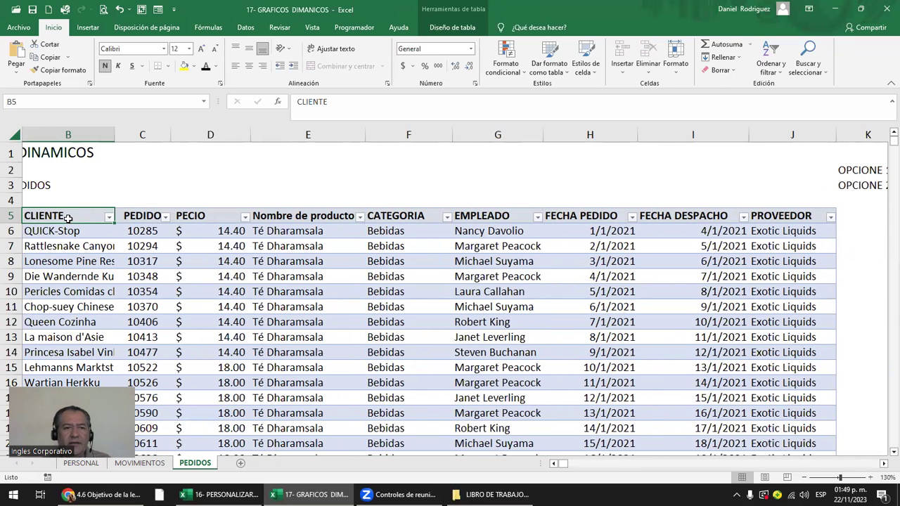
{"action": "left_click", "coordinate": [395, 235]}
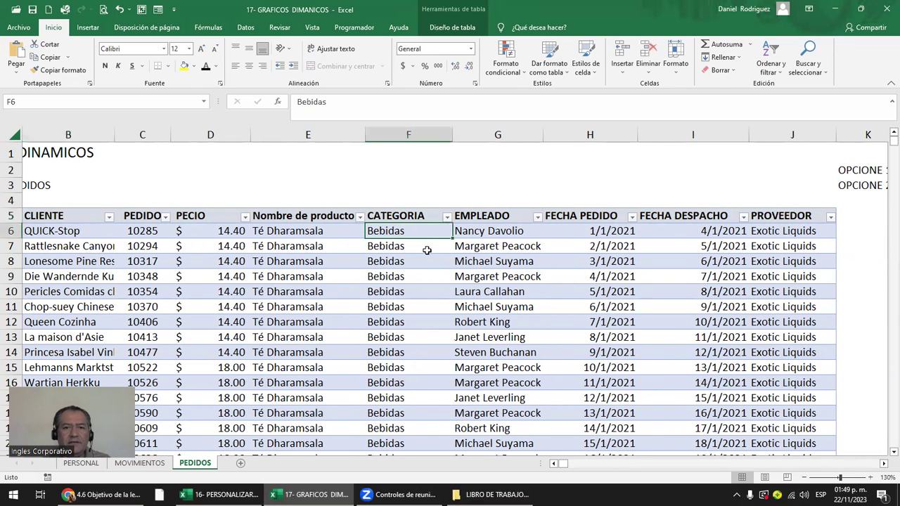
{"action": "key", "text": "Right"}
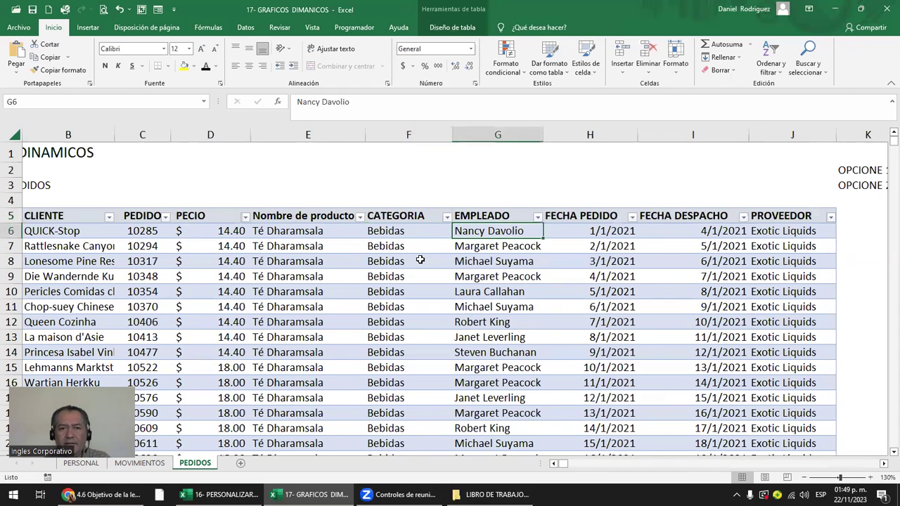
{"action": "key", "text": "Right"}
{"action": "key", "text": "Right"}
{"action": "key", "text": "Right"}
{"action": "key", "text": "Right"}
{"action": "key", "text": "Right"}
{"action": "key", "text": "Right"}
{"action": "scroll", "coordinate": [395, 398], "scroll_direction": "down", "scroll_amount": 5}
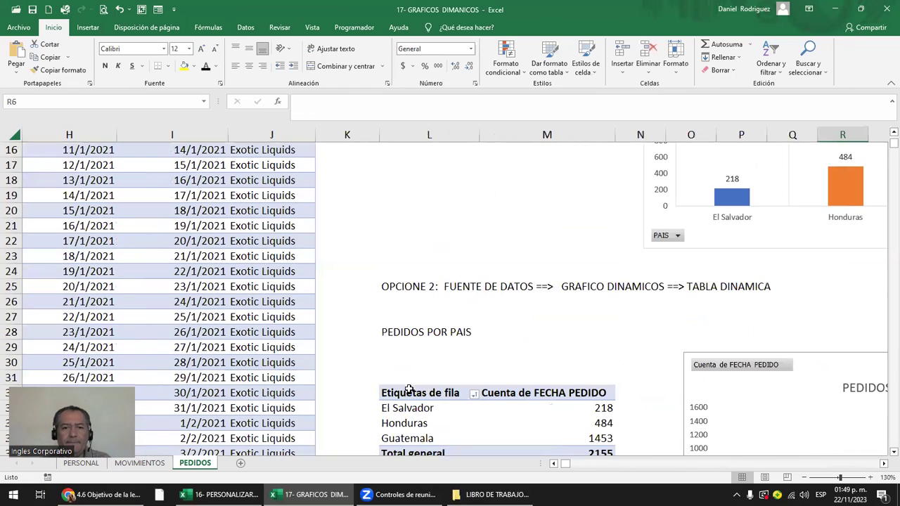
{"action": "scroll", "coordinate": [409, 394], "scroll_direction": "down", "scroll_amount": 5}
{"action": "scroll", "coordinate": [404, 393], "scroll_direction": "down", "scroll_amount": 2}
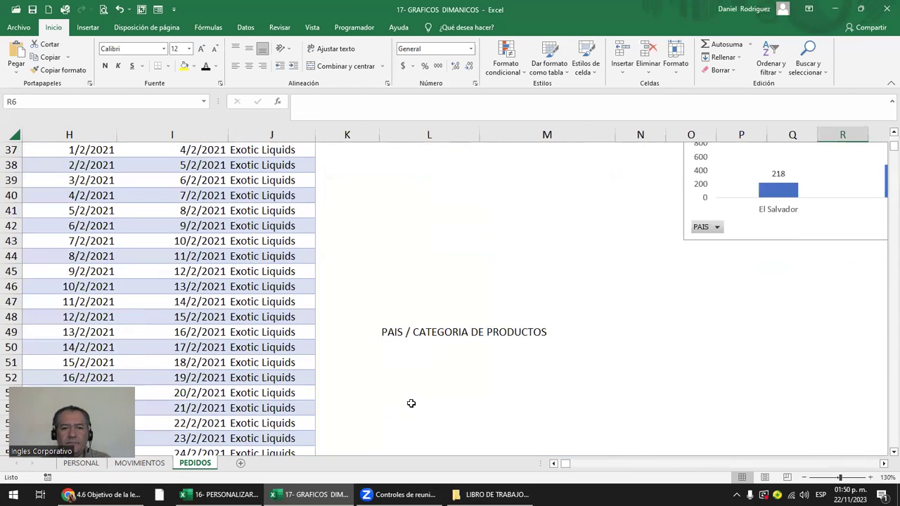
Step: Edit the L49 heading text so it ends with 'PEDIDOS POR CATEGORIA'
{"action": "left_click", "coordinate": [383, 331]}
{"action": "key", "text": "F2"}
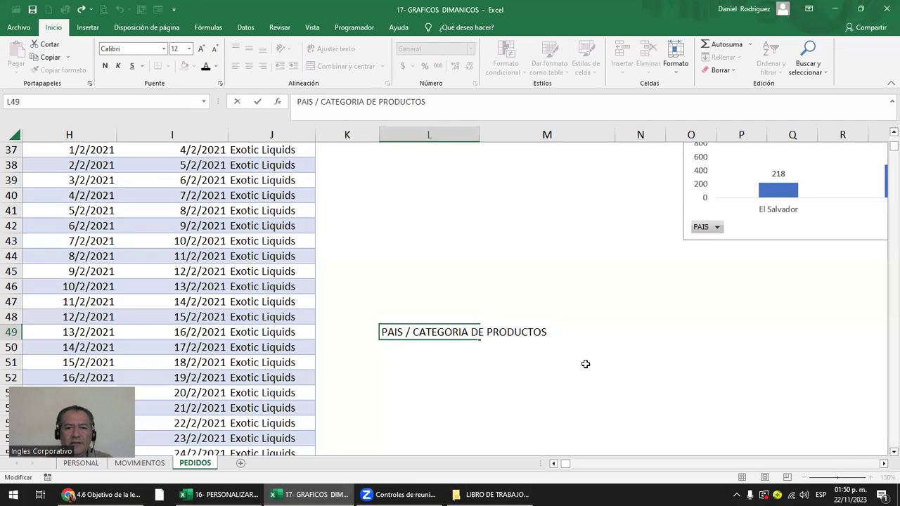
{"action": "key", "text": "BackSpace"}
{"action": "key", "text": "BackSpace"}
{"action": "key", "text": "BackSpace"}
{"action": "key", "text": "BackSpace"}
{"action": "key", "text": "BackSpace"}
{"action": "key", "text": "BackSpace"}
{"action": "key", "text": "BackSpace"}
{"action": "key", "text": "BackSpace"}
{"action": "key", "text": "BackSpace"}
{"action": "key", "text": "BackSpace"}
{"action": "key", "text": "BackSpace"}
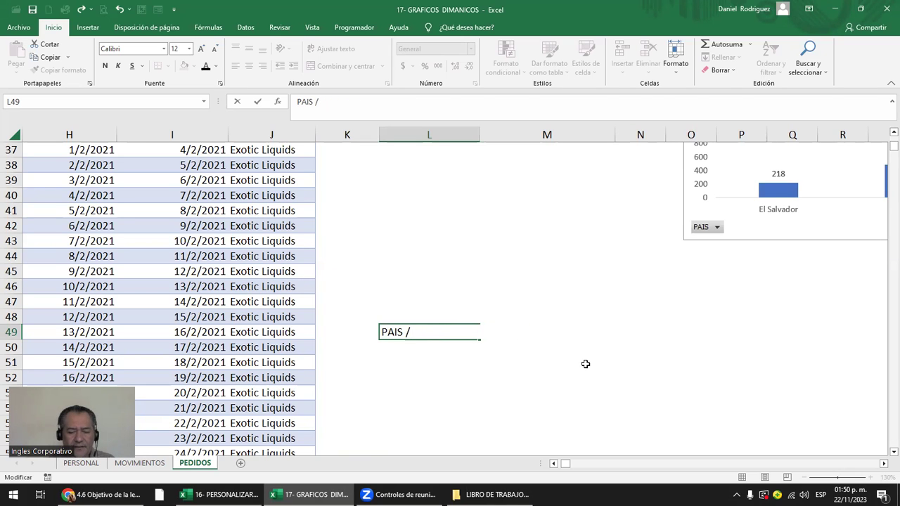
{"action": "type", "text": "PEDIDOS"}
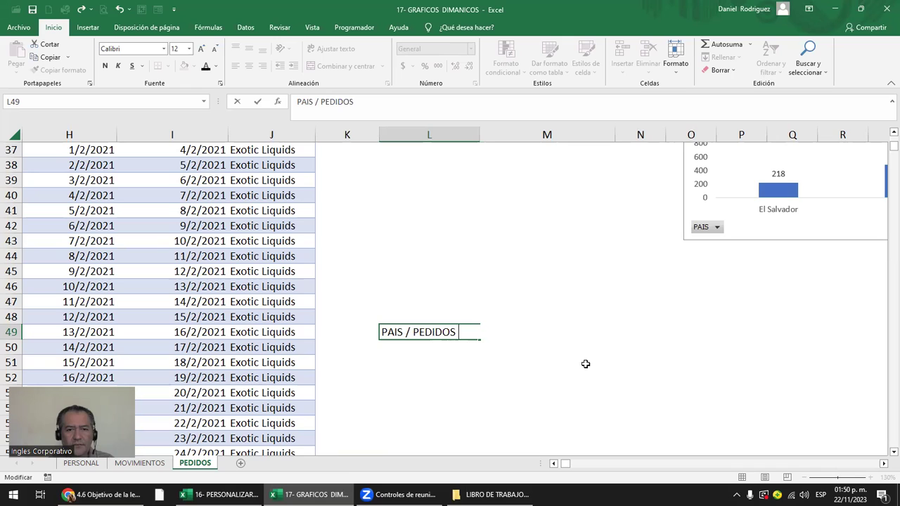
{"action": "type", "text": "POR CAA"}
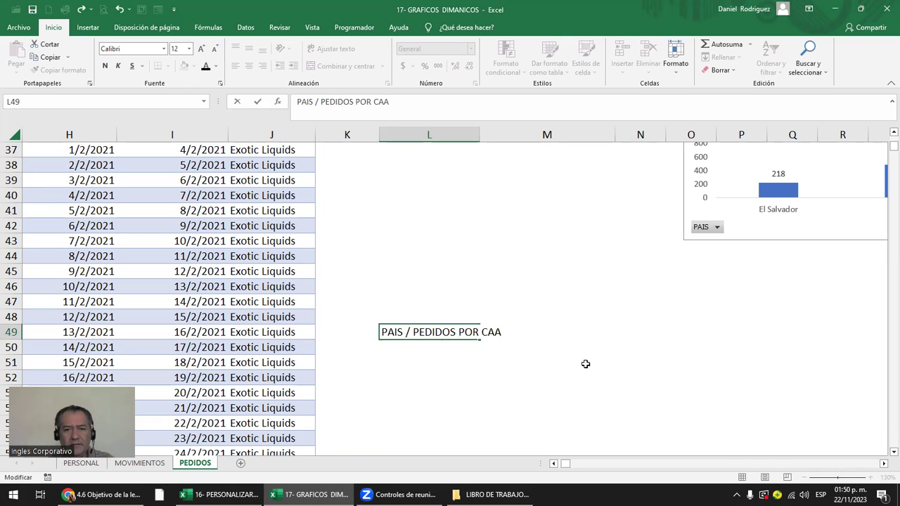
{"action": "key", "text": "BackSpace"}
{"action": "type", "text": "TEGORIA"}
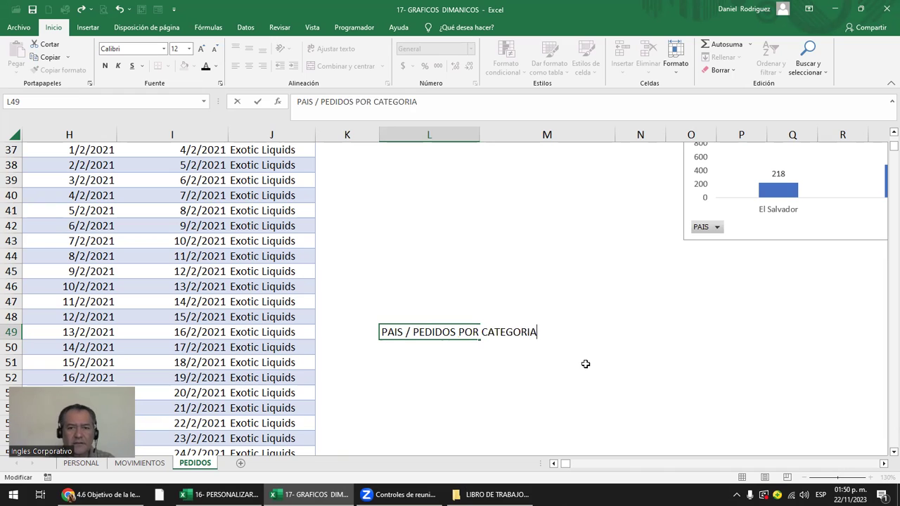
{"action": "key", "text": "Return"}
{"action": "key", "text": "Return"}
{"action": "key", "text": "Return"}
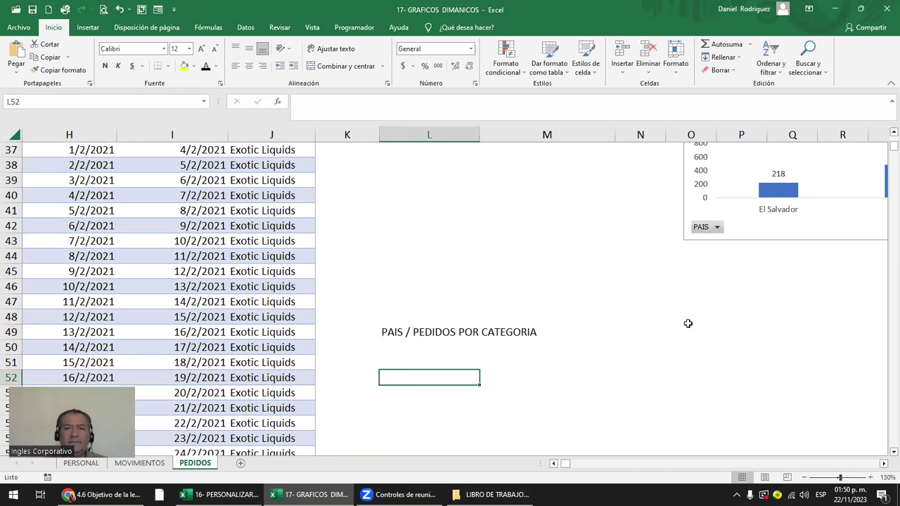
{"action": "left_click", "coordinate": [87, 28]}
Step: Insert a pivot table from the PEDIDOS table at cell L52 on the existing sheet
{"action": "left_click", "coordinate": [22, 56]}
{"action": "left_click", "coordinate": [426, 228]}
{"action": "type", "text": "EDIDOS"}
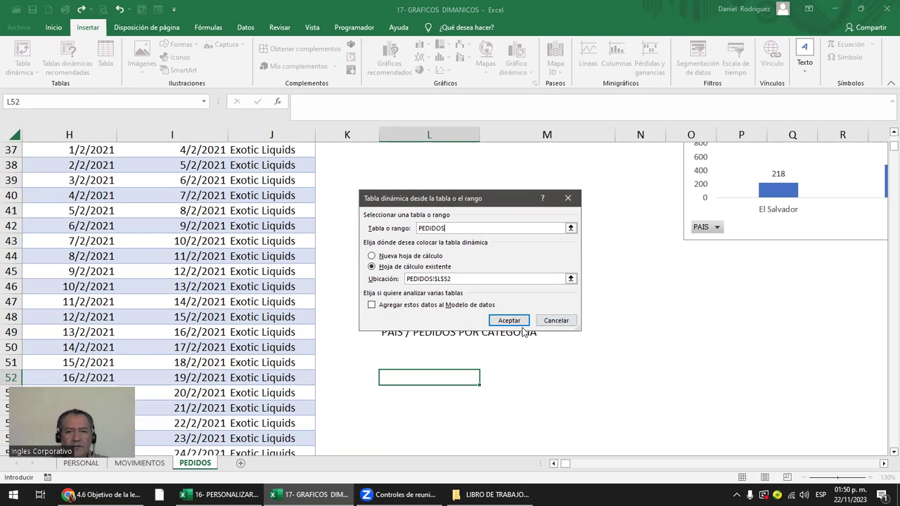
{"action": "left_click", "coordinate": [514, 320]}
{"action": "scroll", "coordinate": [520, 321], "scroll_direction": "down", "scroll_amount": 3}
{"action": "scroll", "coordinate": [530, 322], "scroll_direction": "down", "scroll_amount": 1}
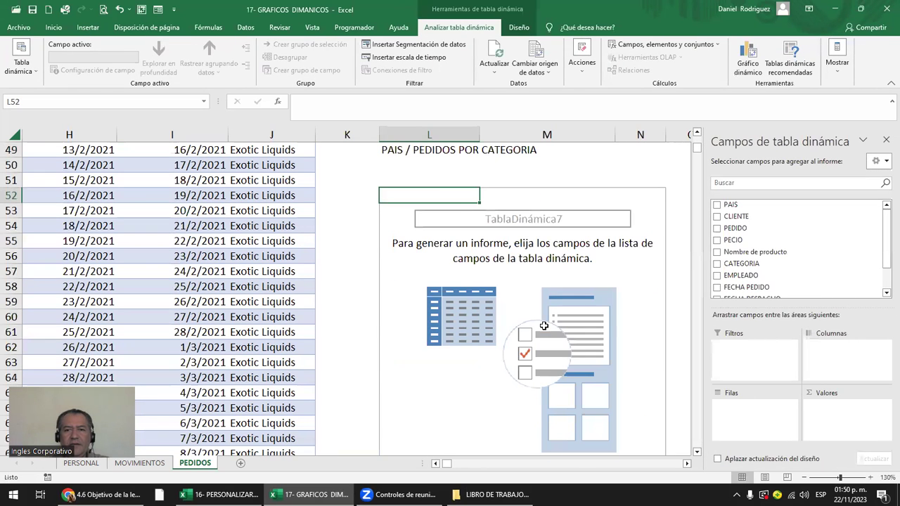
Step: Put PAIS above CATEGORIA in Filas and add FECHA PEDIDO to Valores as a count
{"action": "left_click_drag", "start_coordinate": [731, 205], "coordinate": [759, 422]}
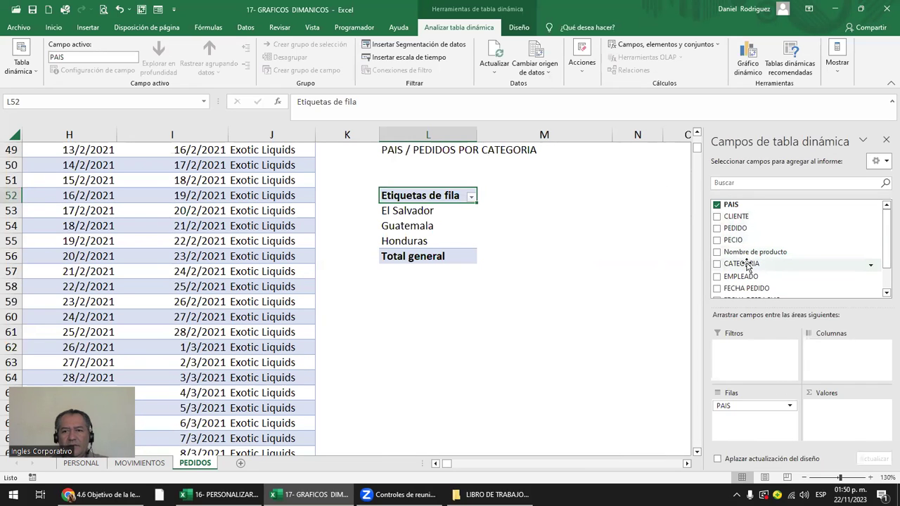
{"action": "left_click_drag", "start_coordinate": [755, 263], "coordinate": [746, 419]}
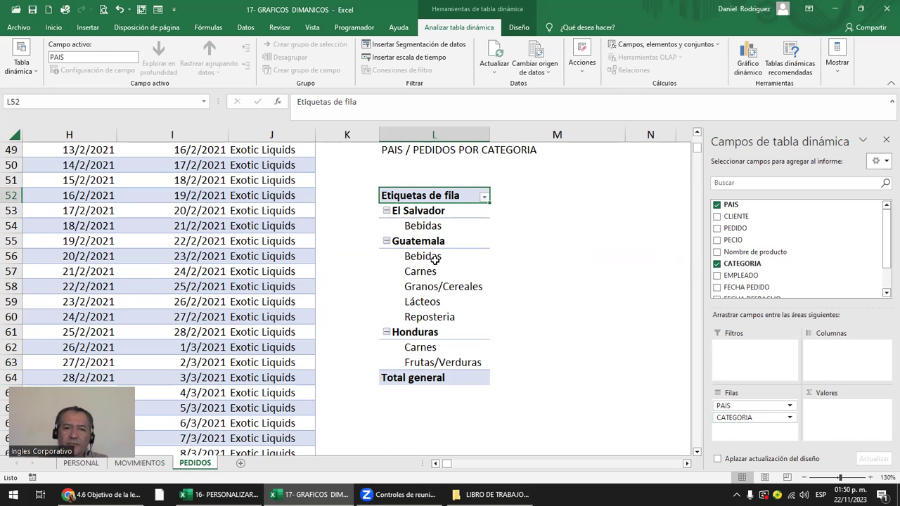
{"action": "left_click_drag", "start_coordinate": [749, 419], "coordinate": [826, 378]}
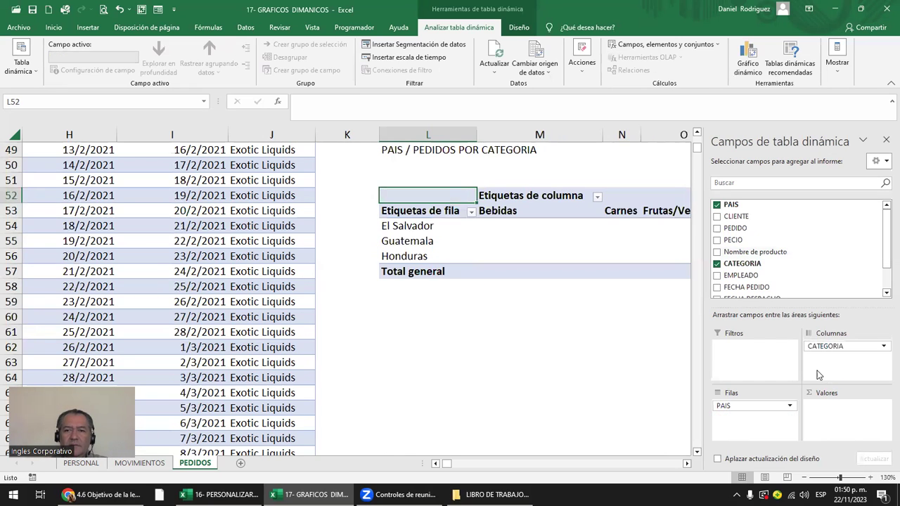
{"action": "mouse_move", "coordinate": [840, 346]}
{"action": "left_mouse_down"}
{"action": "mouse_move", "coordinate": [743, 414]}
{"action": "mouse_move", "coordinate": [746, 429]}
{"action": "left_mouse_up"}
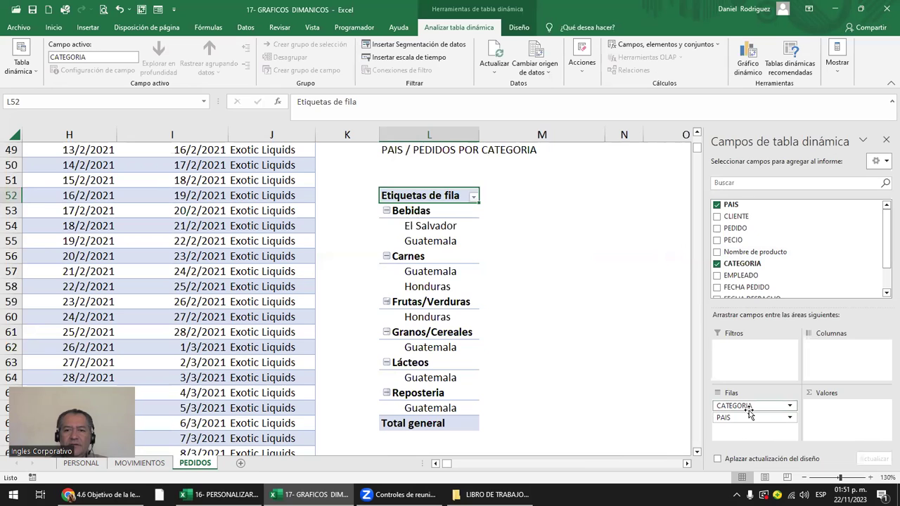
{"action": "left_click_drag", "start_coordinate": [747, 418], "coordinate": [837, 370]}
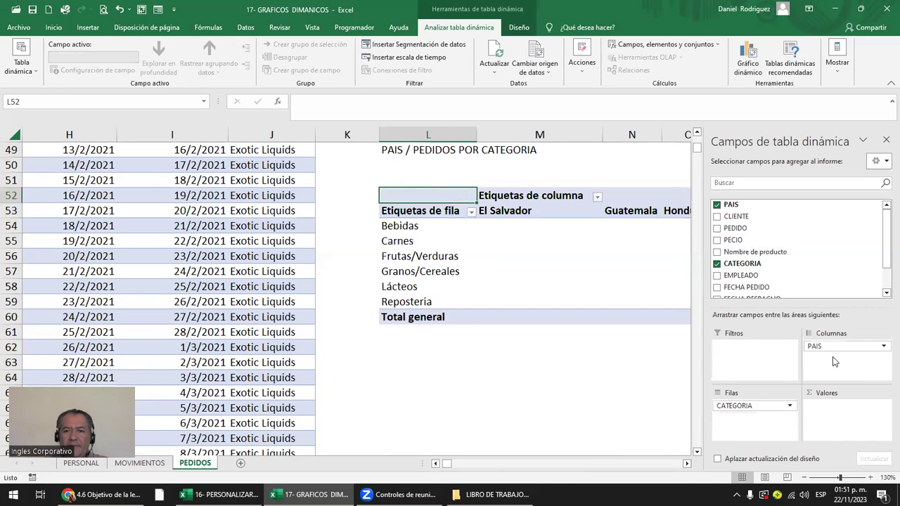
{"action": "left_click_drag", "start_coordinate": [826, 347], "coordinate": [731, 406]}
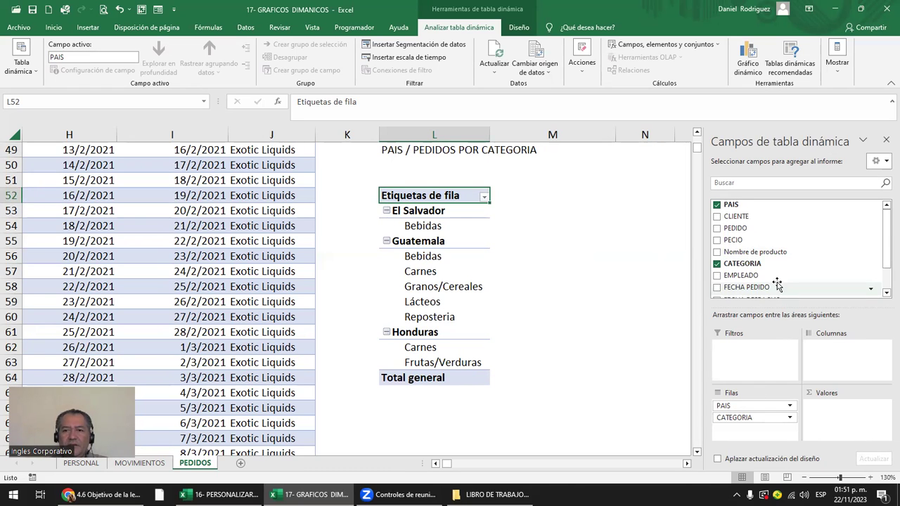
{"action": "scroll", "coordinate": [773, 281], "scroll_direction": "down", "scroll_amount": 2}
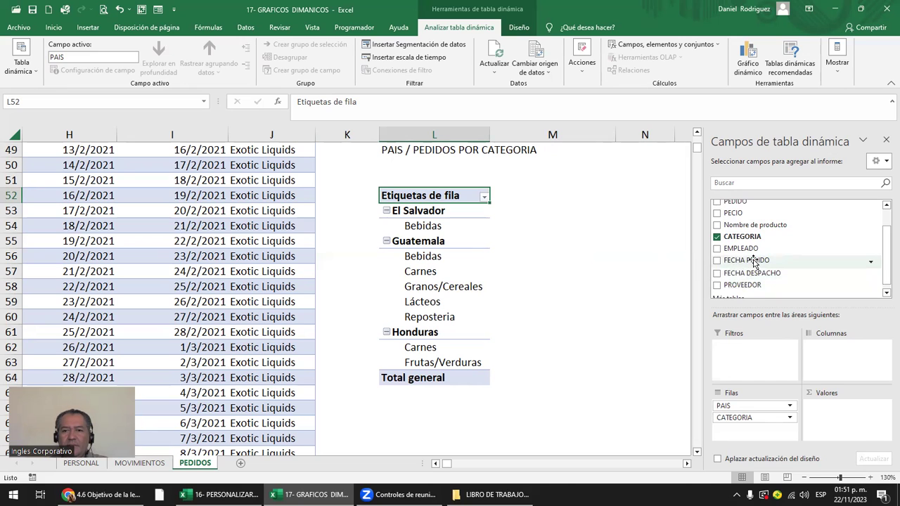
{"action": "left_click_drag", "start_coordinate": [884, 255], "coordinate": [885, 267]}
{"action": "left_click_drag", "start_coordinate": [738, 255], "coordinate": [844, 424]}
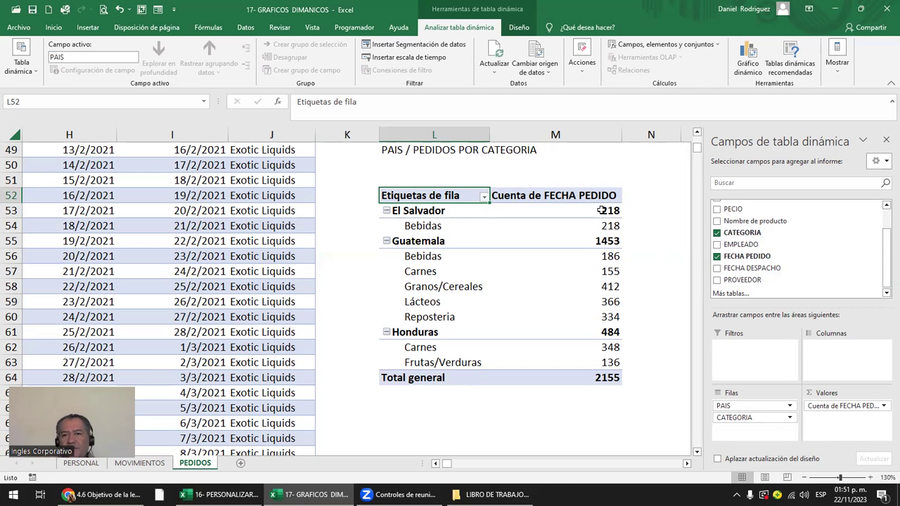
Step: Check Guatemala's category counts, then select a cell inside the pivot to show PivotTable Fields
{"action": "mouse_move", "coordinate": [615, 211]}
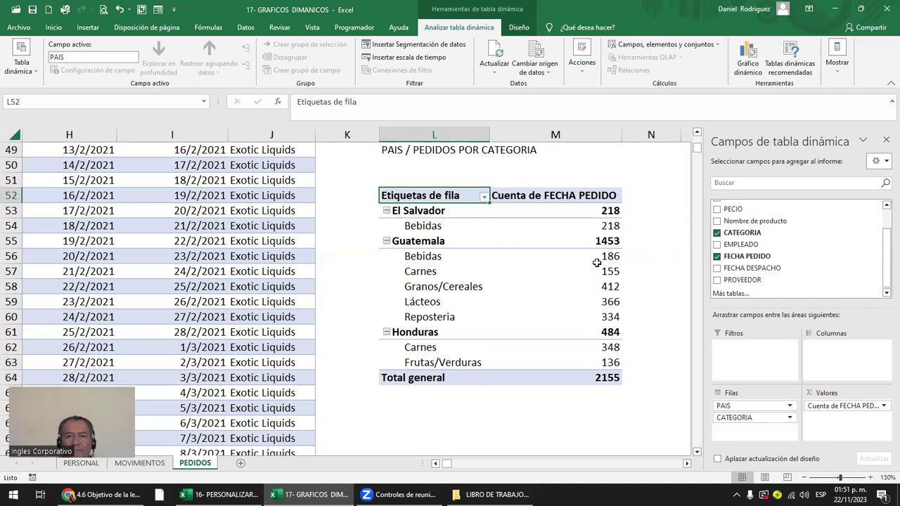
{"action": "left_click_drag", "start_coordinate": [610, 257], "coordinate": [610, 315]}
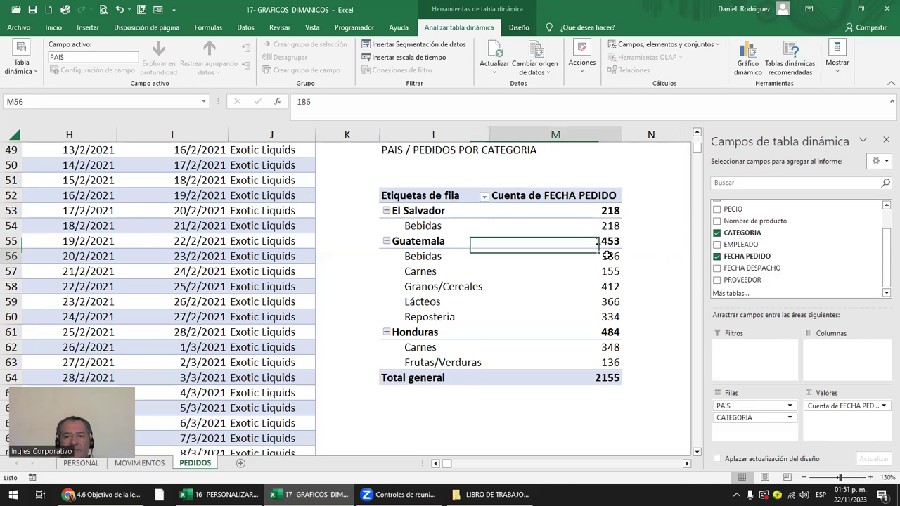
{"action": "left_click", "coordinate": [645, 328]}
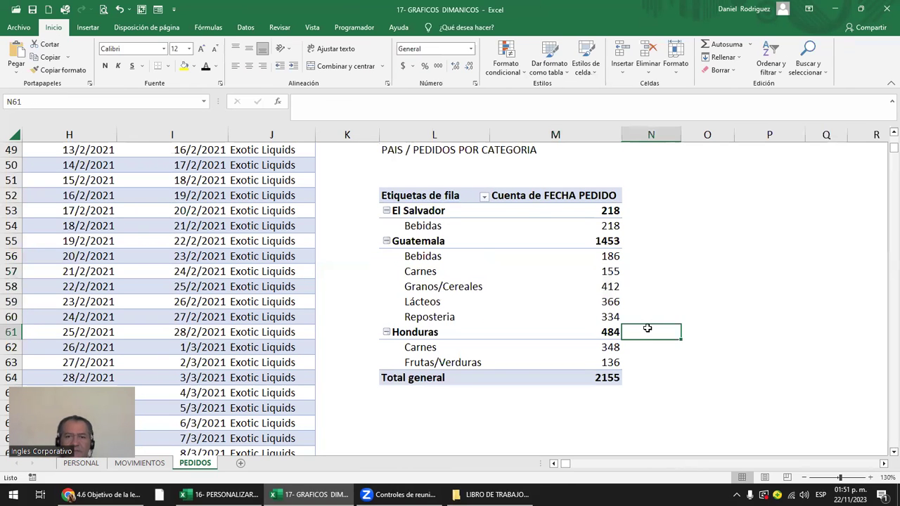
{"action": "key", "text": "Right"}
{"action": "key", "text": "Right"}
{"action": "key", "text": "Right"}
{"action": "key", "text": "Right"}
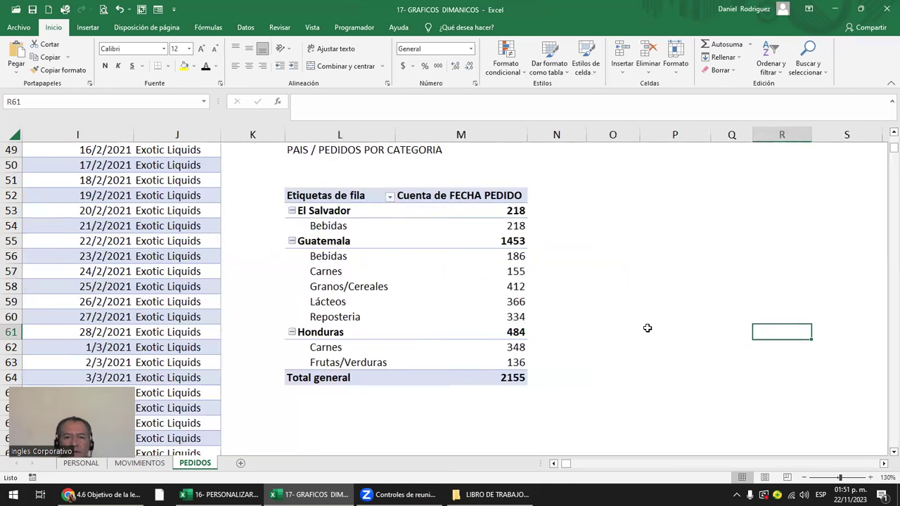
{"action": "scroll", "coordinate": [647, 327], "scroll_direction": "up", "scroll_amount": 1}
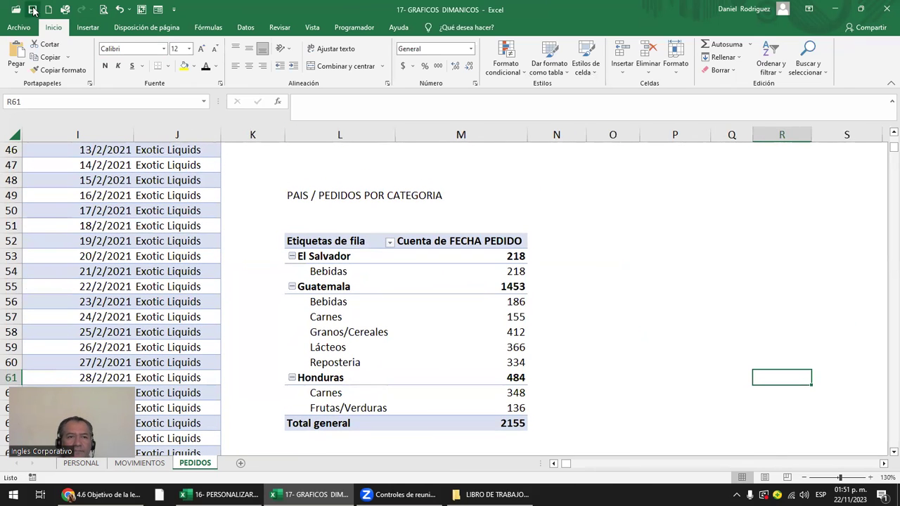
{"action": "left_click", "coordinate": [574, 239]}
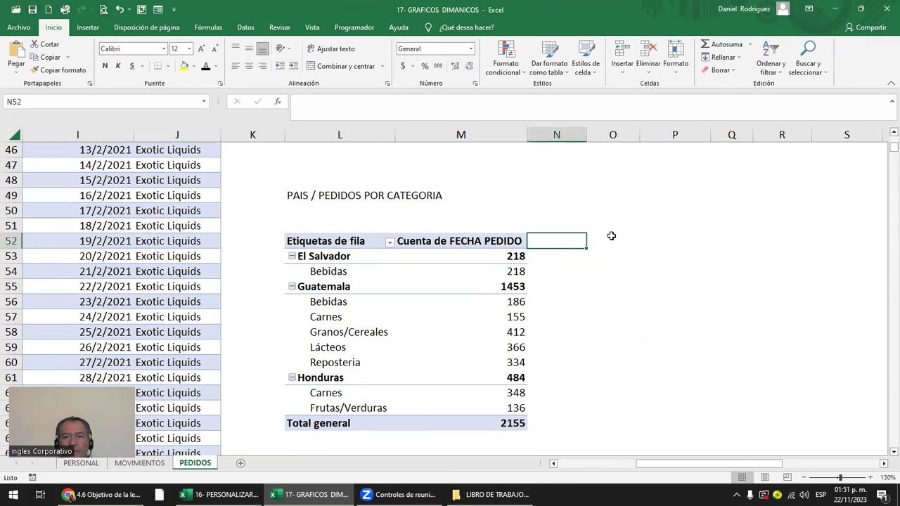
{"action": "left_click", "coordinate": [615, 239]}
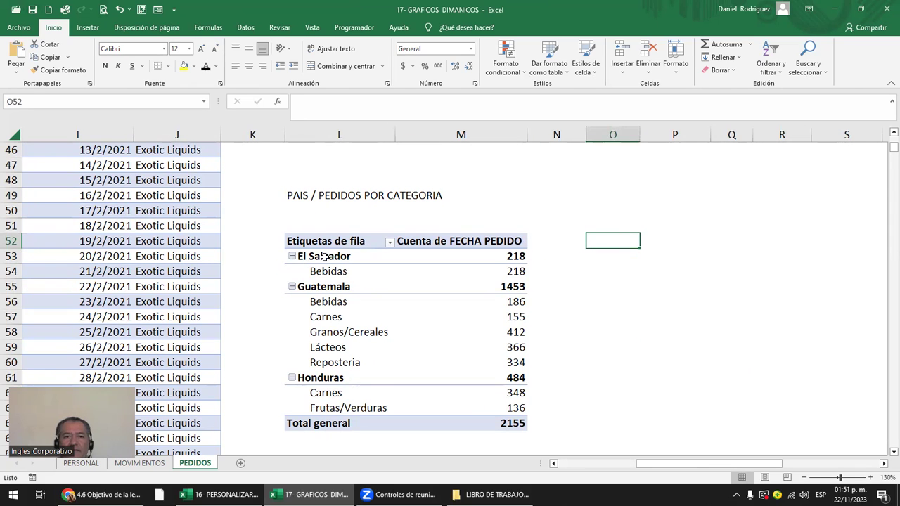
{"action": "left_click_drag", "start_coordinate": [321, 223], "coordinate": [507, 426]}
{"action": "left_click", "coordinate": [643, 231]}
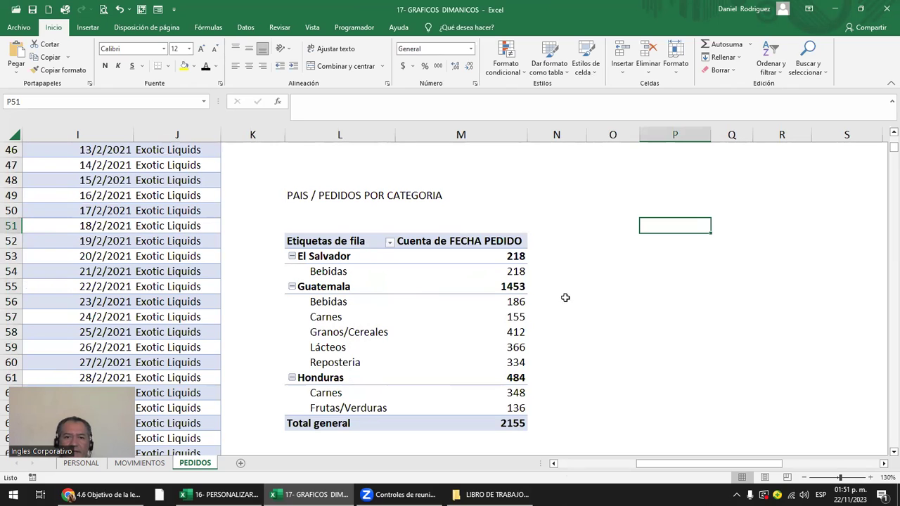
{"action": "left_click", "coordinate": [503, 242]}
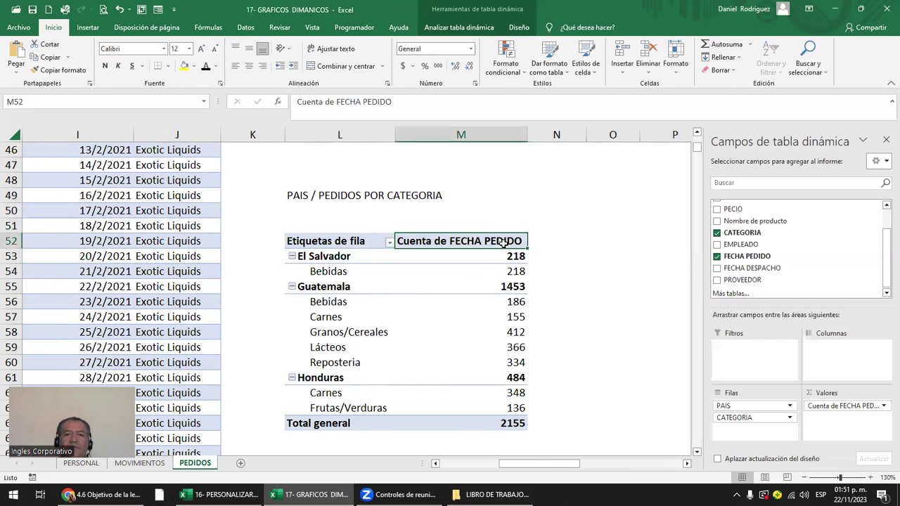
Step: Insert a Columnas agrupadas (clustered column) pivot chart for the category pivot
{"action": "left_click", "coordinate": [88, 27]}
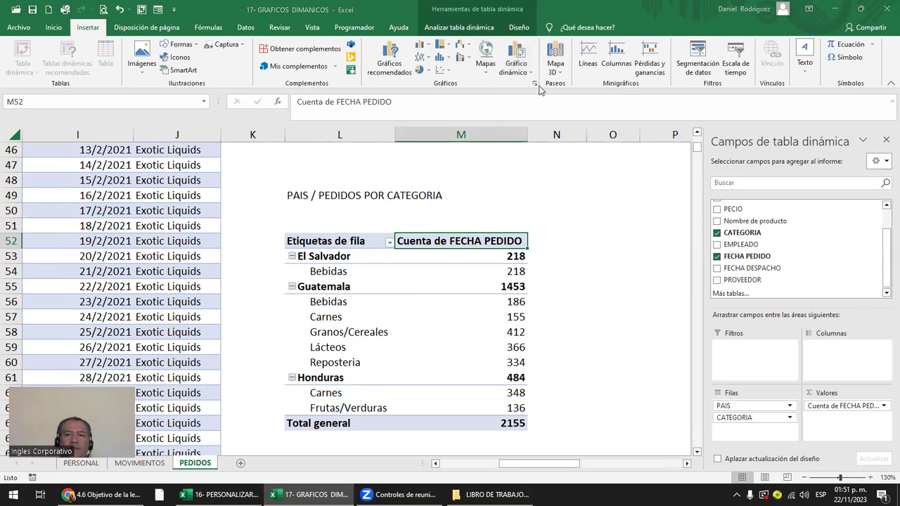
{"action": "left_click", "coordinate": [537, 86]}
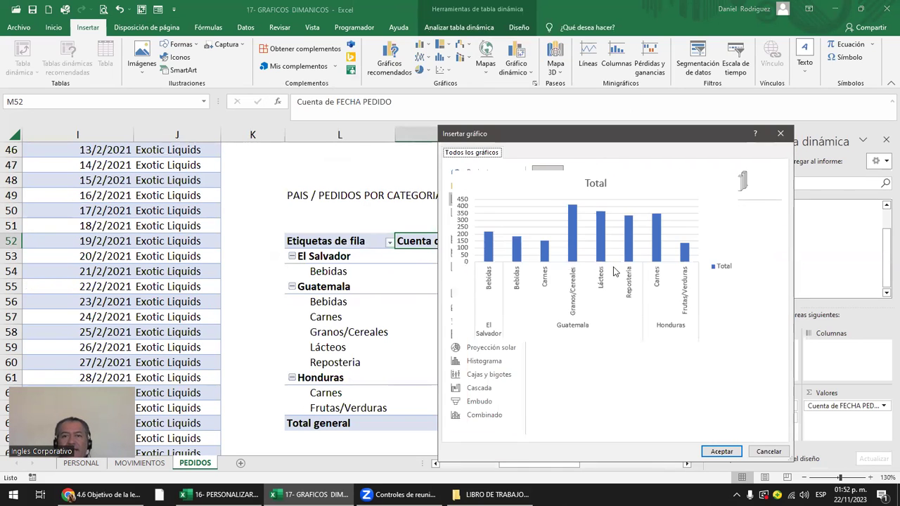
{"action": "left_click_drag", "start_coordinate": [613, 129], "coordinate": [364, 75]}
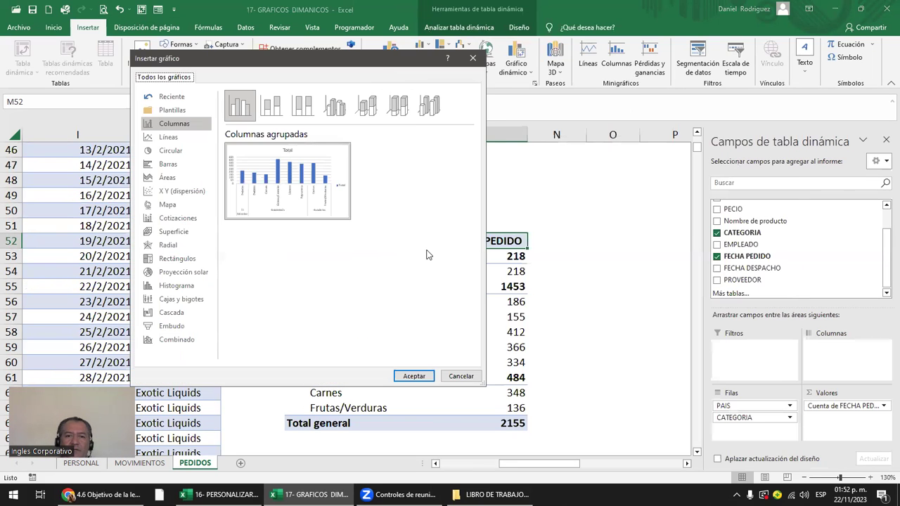
{"action": "left_click", "coordinate": [412, 378]}
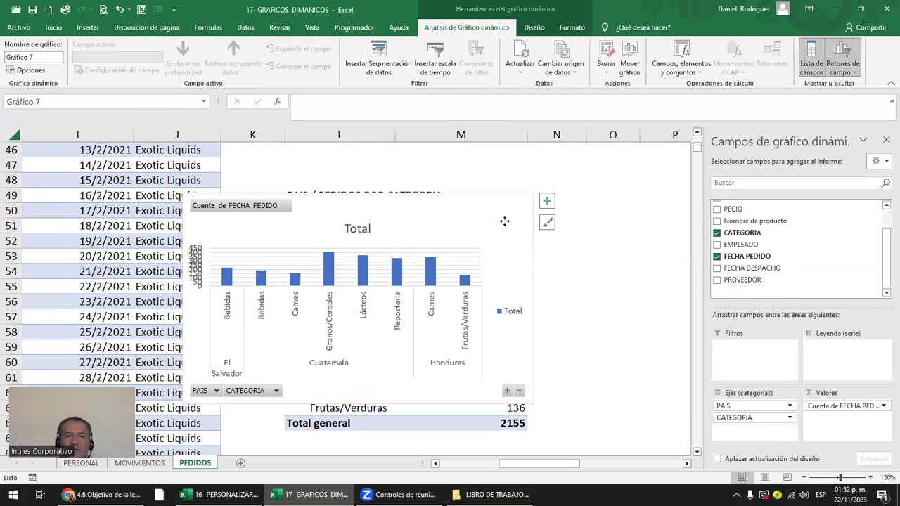
Step: Move the pivot chart right of the pivot table and widen it so labels lie flat
{"action": "left_click_drag", "start_coordinate": [504, 221], "coordinate": [570, 436]}
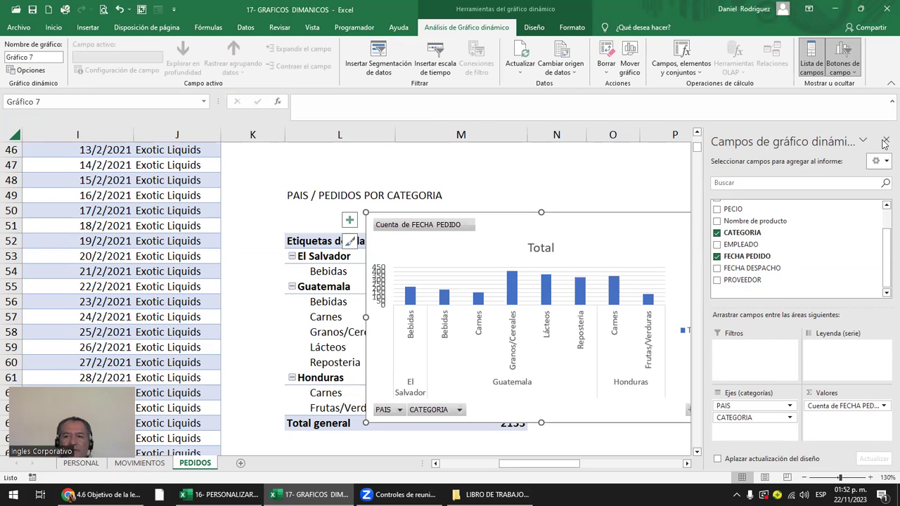
{"action": "left_click", "coordinate": [884, 143]}
{"action": "mouse_move", "coordinate": [645, 225]}
{"action": "left_mouse_down"}
{"action": "mouse_move", "coordinate": [837, 227]}
{"action": "mouse_move", "coordinate": [824, 228]}
{"action": "left_mouse_up"}
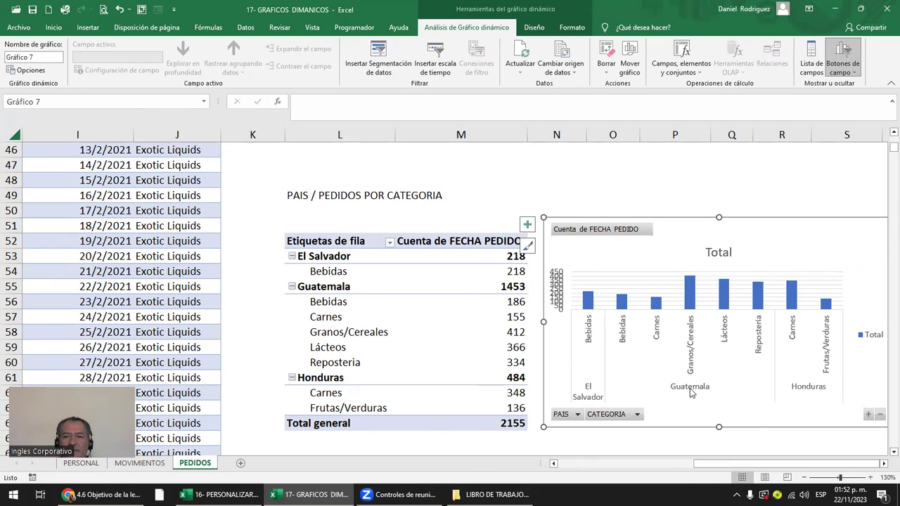
{"action": "left_click", "coordinate": [587, 196]}
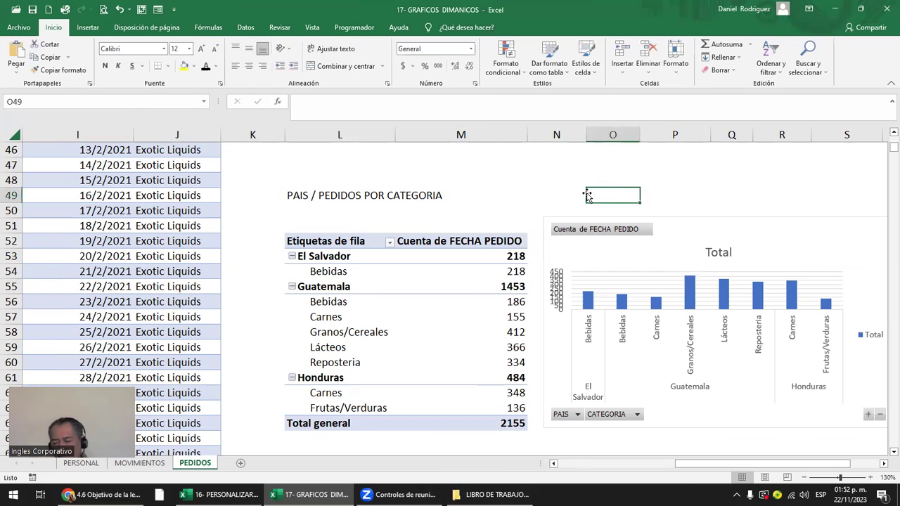
{"action": "key", "text": "Right"}
{"action": "key", "text": "Right"}
{"action": "key", "text": "Right"}
{"action": "key", "text": "Right"}
{"action": "key", "text": "Right"}
{"action": "key", "text": "Right"}
{"action": "key", "text": "Right"}
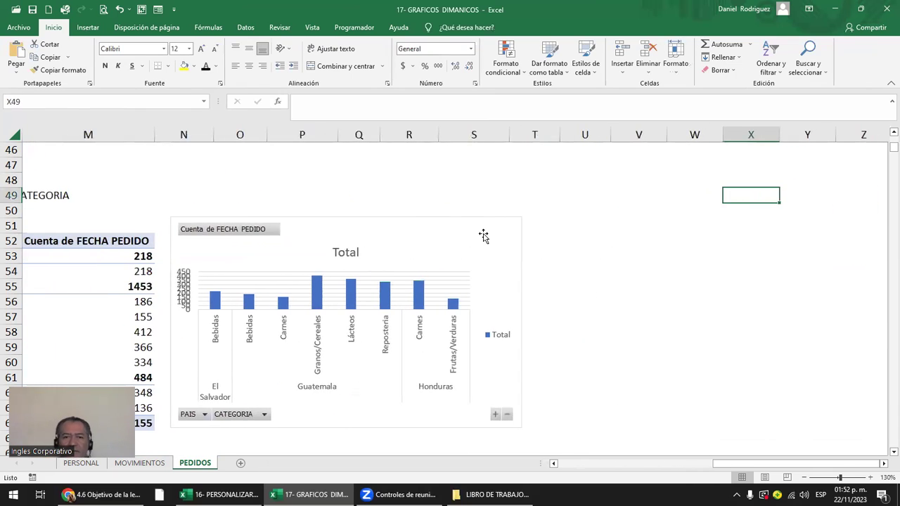
{"action": "left_click", "coordinate": [484, 236]}
{"action": "mouse_move", "coordinate": [526, 321]}
{"action": "left_mouse_down"}
{"action": "mouse_move", "coordinate": [708, 331]}
{"action": "mouse_move", "coordinate": [776, 322]}
{"action": "left_mouse_up"}
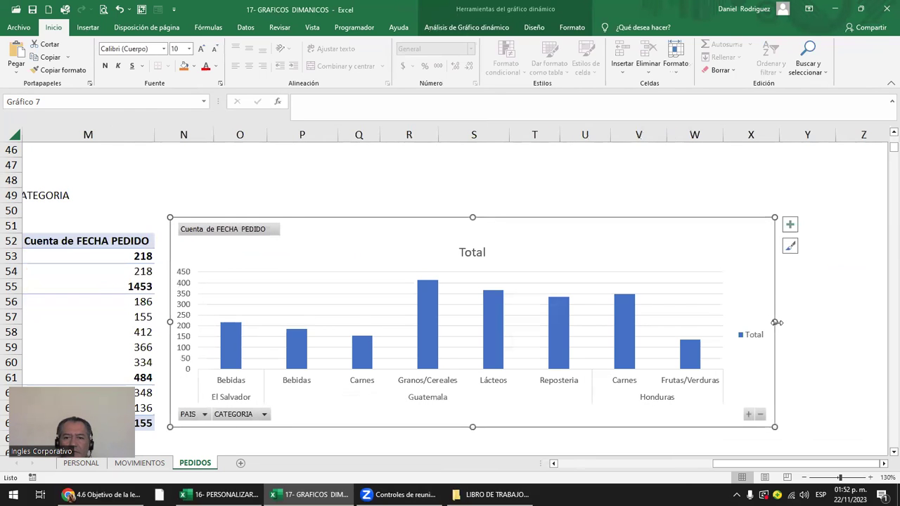
{"action": "left_click_drag", "start_coordinate": [774, 320], "coordinate": [803, 321]}
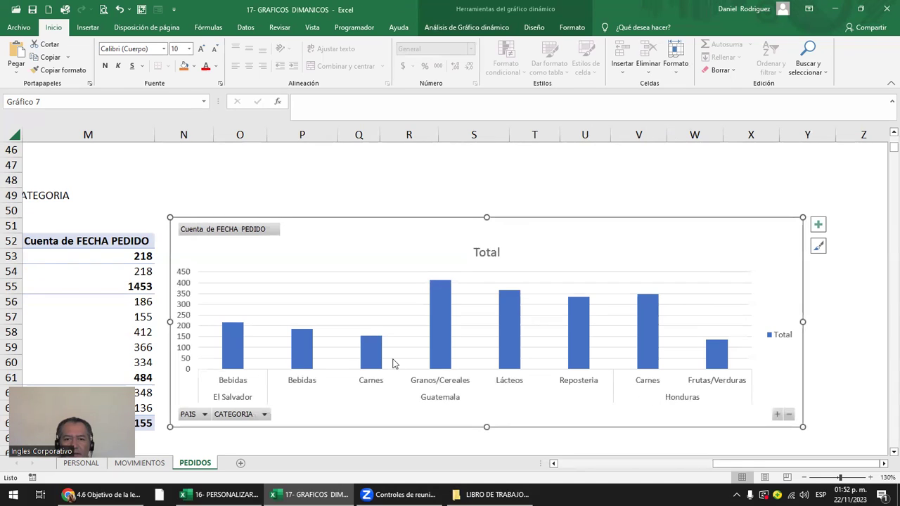
Step: Sort each country's categories by order count from smallest to largest
{"action": "left_click", "coordinate": [117, 260]}
{"action": "key", "text": "Left"}
{"action": "key", "text": "Right"}
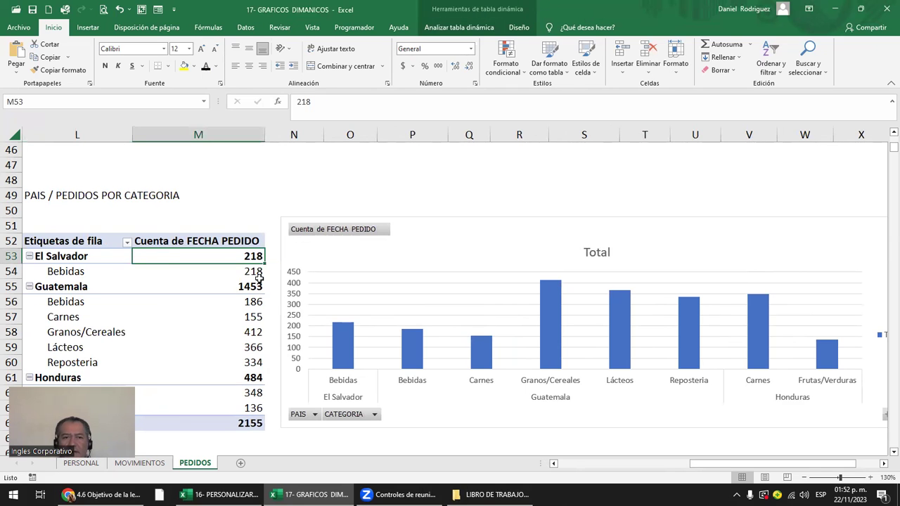
{"action": "key", "text": "Left"}
{"action": "key", "text": "Left"}
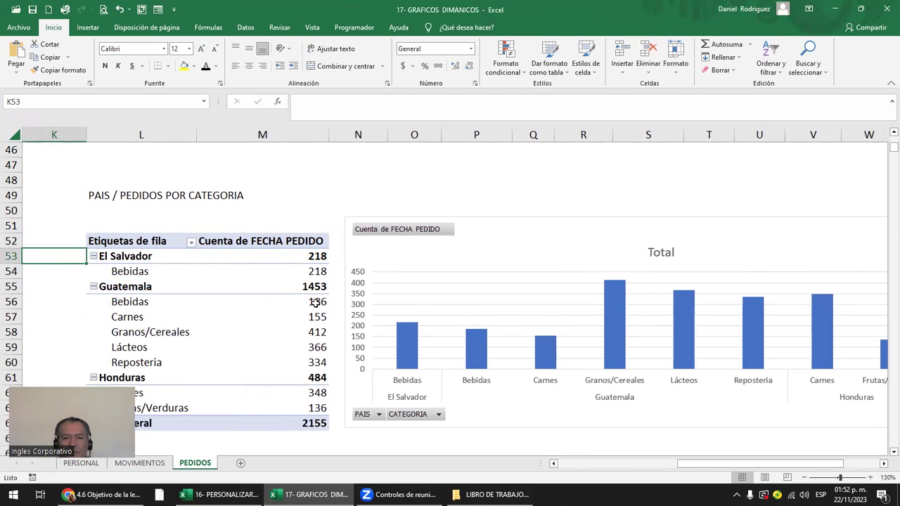
{"action": "left_click", "coordinate": [315, 301]}
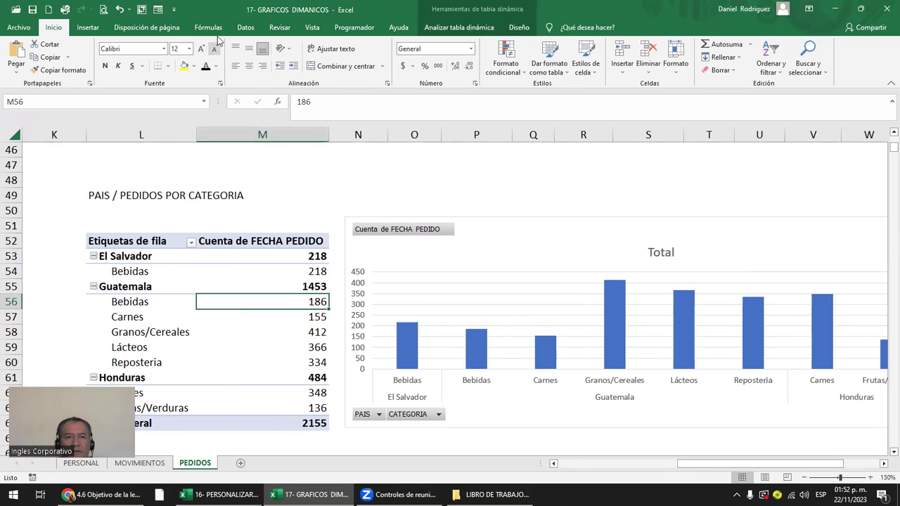
{"action": "left_click", "coordinate": [245, 27]}
{"action": "left_click", "coordinate": [274, 49]}
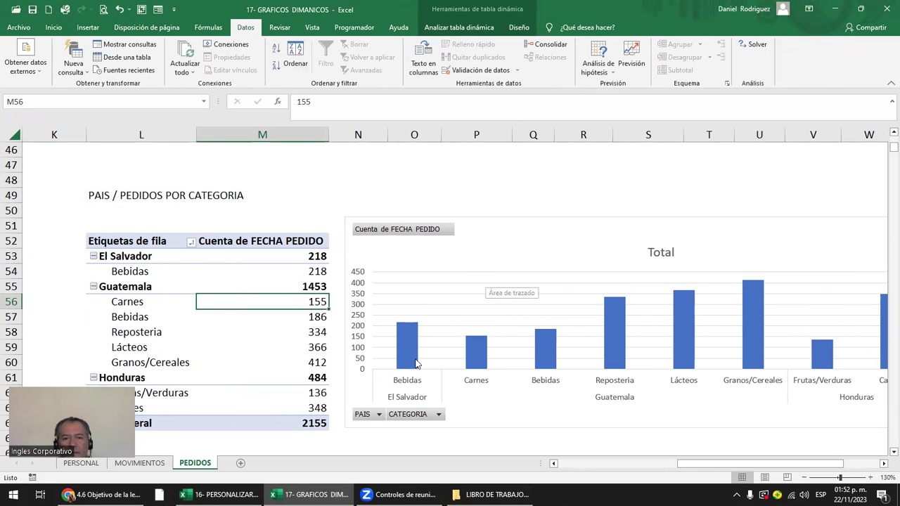
{"action": "left_click", "coordinate": [413, 359]}
Step: Inspect fill options for the chart's bars and data series, then close the formatting pane
{"action": "double_click", "coordinate": [410, 355]}
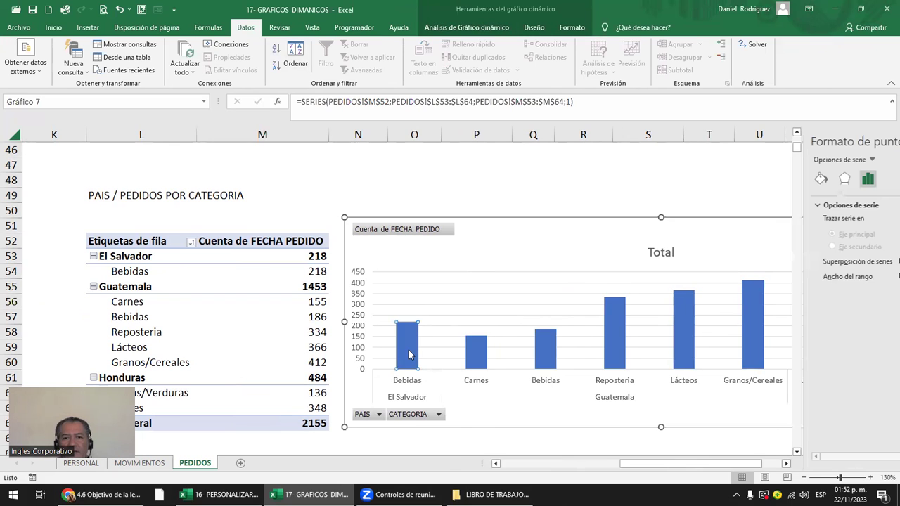
{"action": "left_click", "coordinate": [759, 179]}
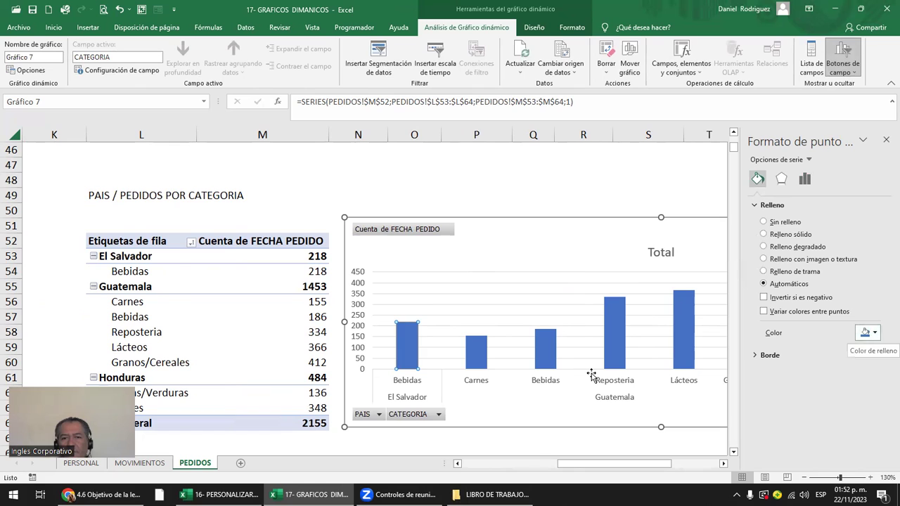
{"action": "left_click", "coordinate": [483, 355]}
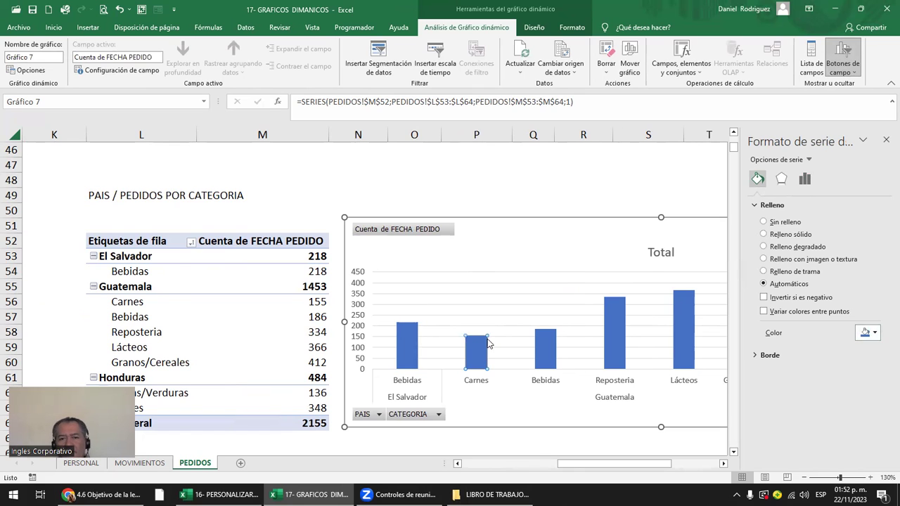
{"action": "left_click", "coordinate": [491, 343]}
{"action": "left_click", "coordinate": [484, 348]}
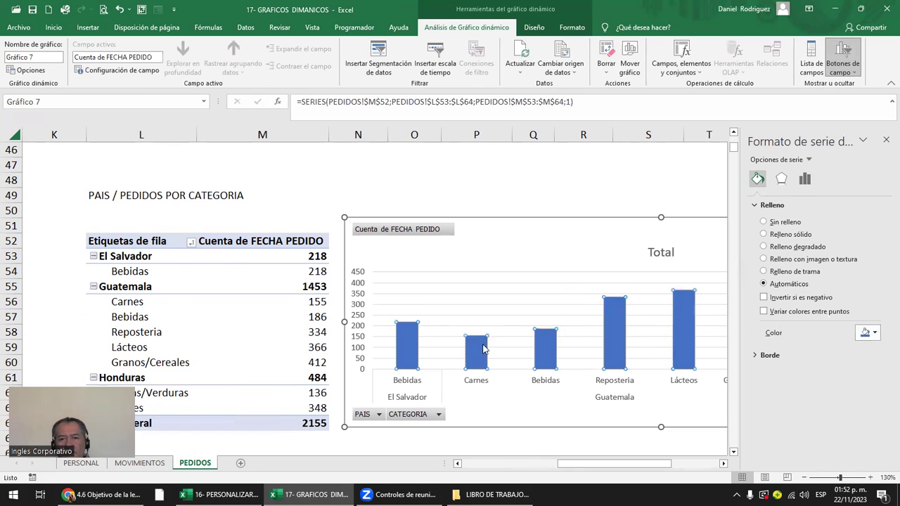
{"action": "key", "text": "alt+j+t"}
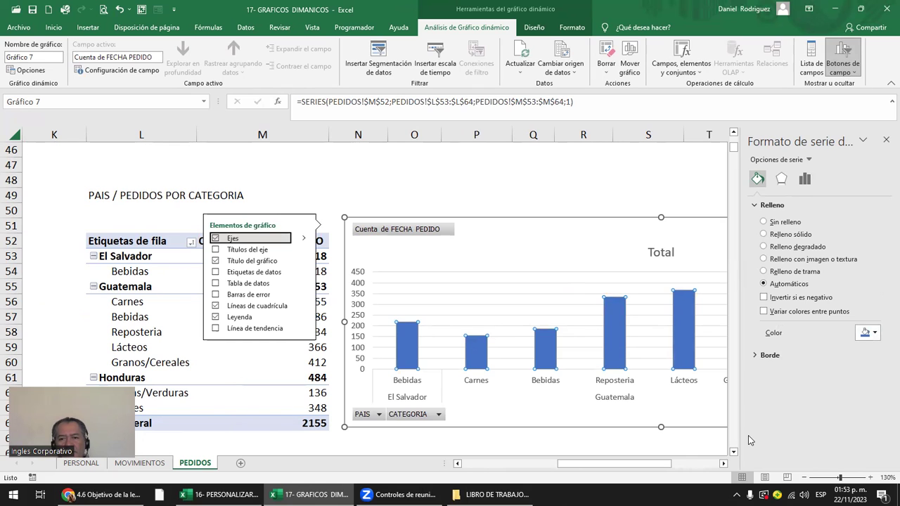
{"action": "left_click", "coordinate": [884, 140]}
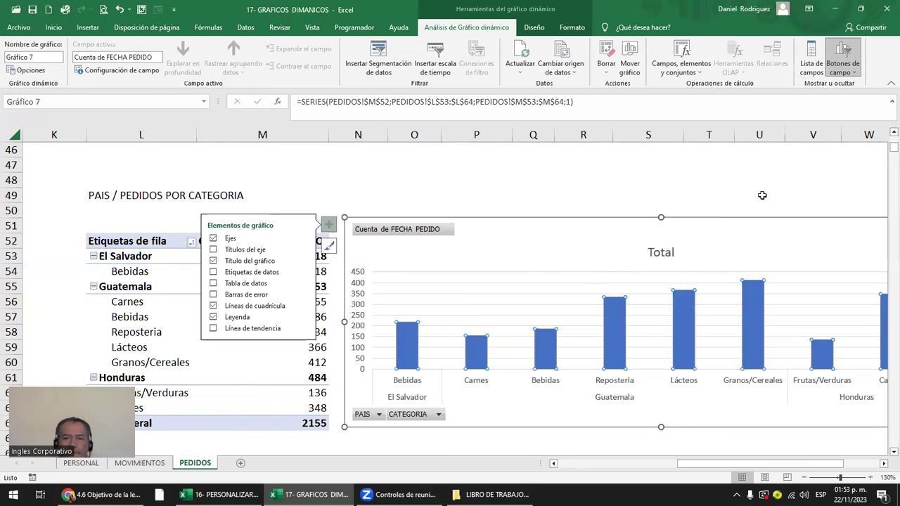
{"action": "left_click", "coordinate": [597, 180]}
{"action": "key", "text": "Right"}
{"action": "key", "text": "Right"}
{"action": "key", "text": "Right"}
{"action": "key", "text": "Right"}
{"action": "key", "text": "Right"}
{"action": "key", "text": "Right"}
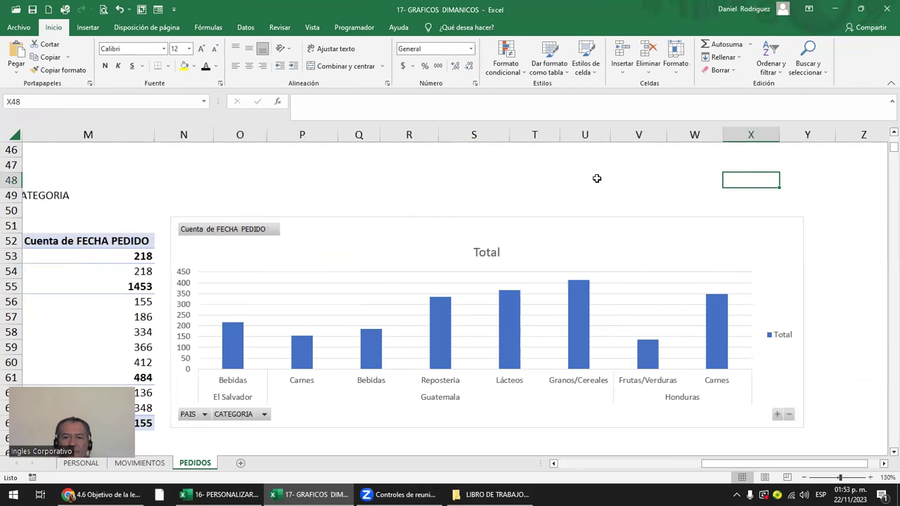
Step: Try a green fill on the Granos/Cereales bar, then undo it back to blue
{"action": "left_click", "coordinate": [585, 310]}
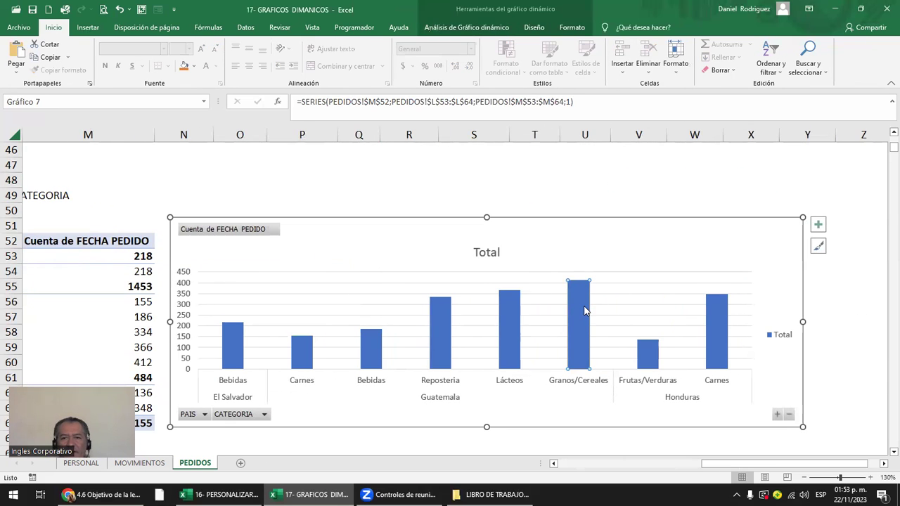
{"action": "double_click", "coordinate": [585, 320]}
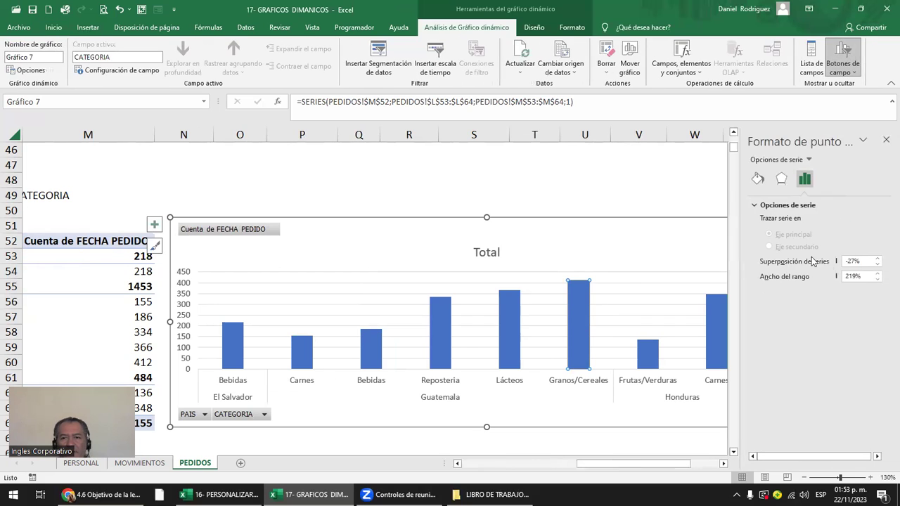
{"action": "left_click", "coordinate": [756, 181]}
{"action": "left_click", "coordinate": [874, 333]}
{"action": "left_click", "coordinate": [884, 359]}
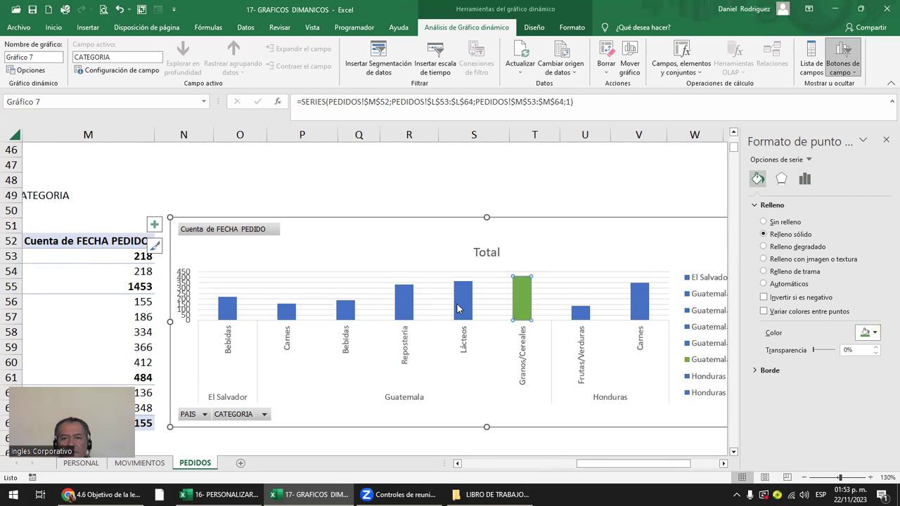
{"action": "mouse_move", "coordinate": [457, 306]}
{"action": "key", "text": "ctrl+z"}
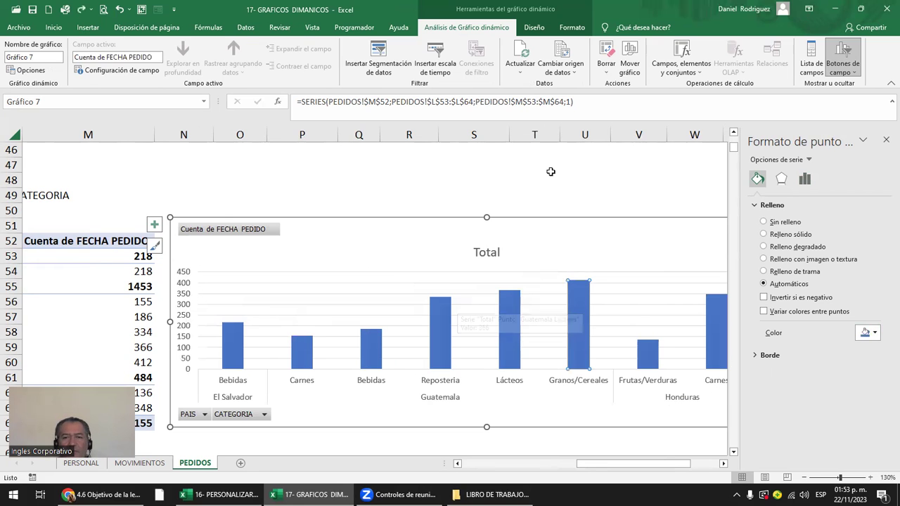
{"action": "left_click", "coordinate": [554, 180]}
{"action": "left_click", "coordinate": [495, 252]}
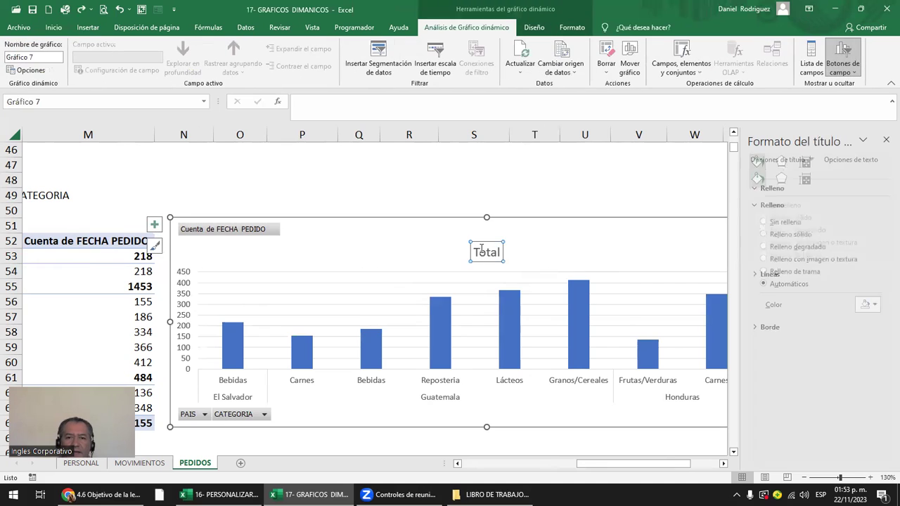
Step: Replace the chart title 'Total' with 'PEDIDOS POR CATEGORIA Y PIAS'
{"action": "double_click", "coordinate": [477, 257]}
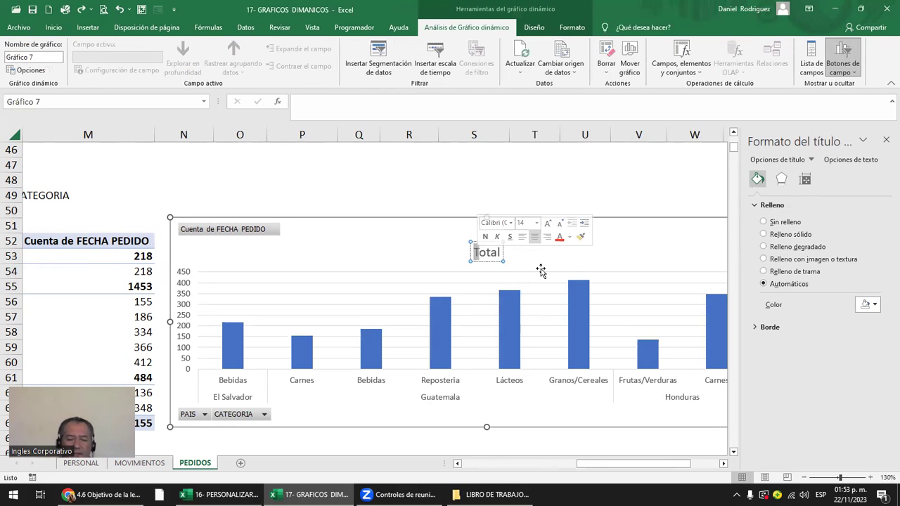
{"action": "type", "text": "P"}
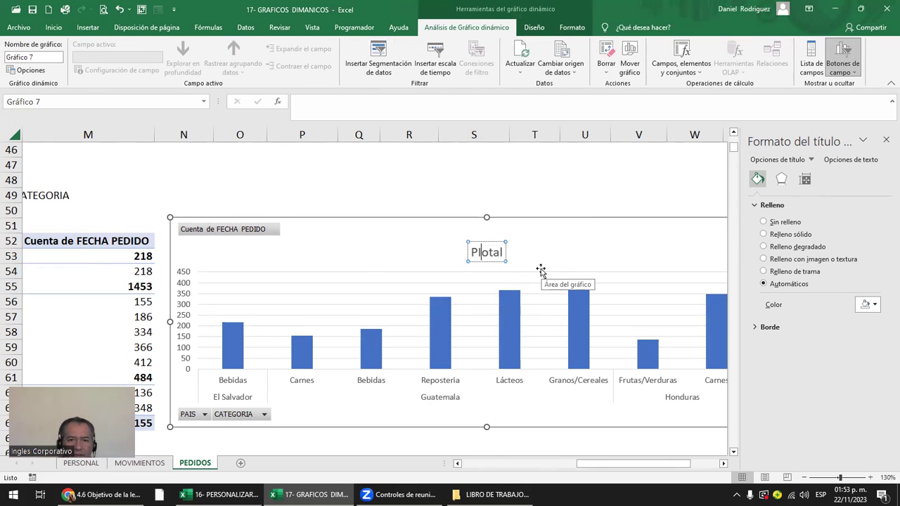
{"action": "key", "text": "BackSpace"}
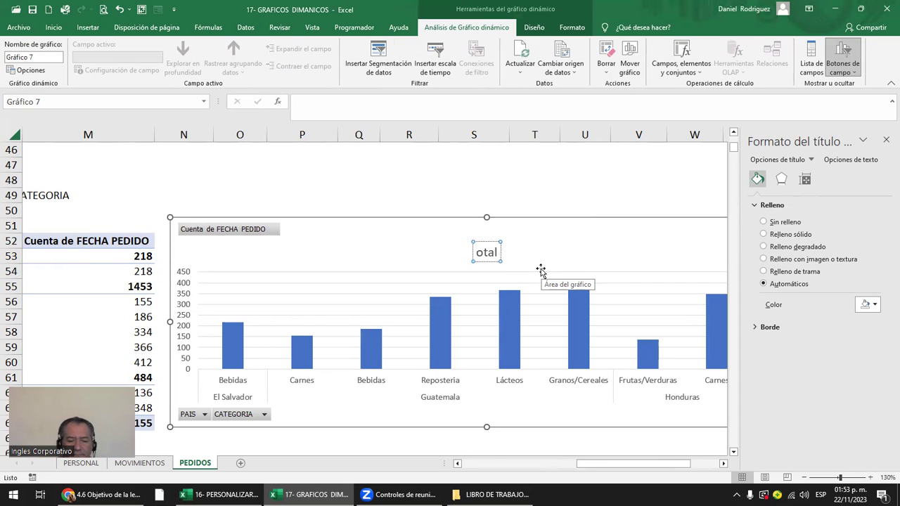
{"action": "type", "text": "PEDIDOS POR CATEGORIA Y PIAS"}
{"action": "key", "text": "Delete"}
{"action": "key", "text": "Delete"}
{"action": "key", "text": "Delete"}
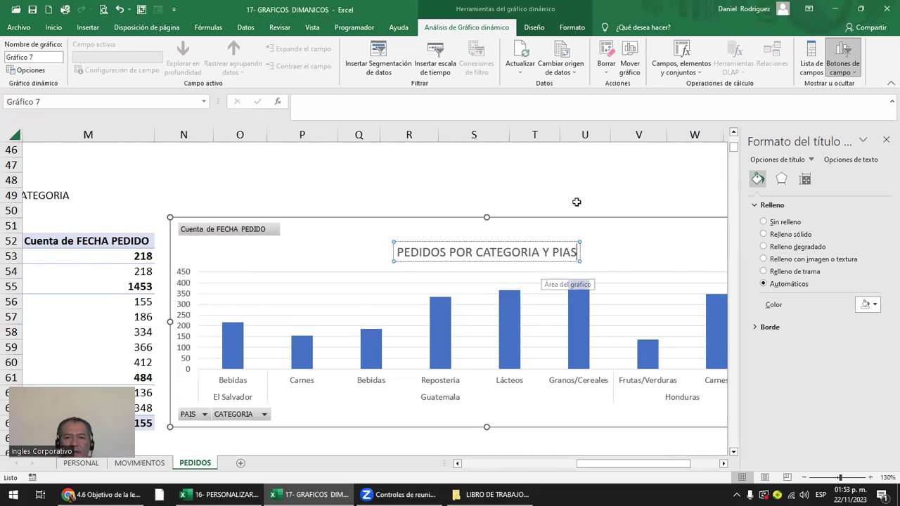
{"action": "left_click", "coordinate": [577, 192]}
Step: Hide the Cuenta de FECHA PEDIDO value field button on the pivot chart
{"action": "right_click", "coordinate": [247, 236]}
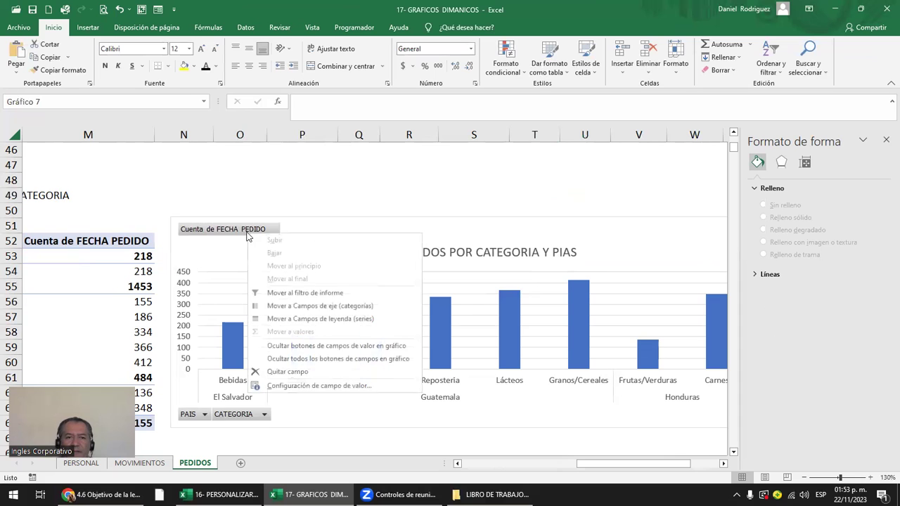
{"action": "left_click", "coordinate": [377, 344]}
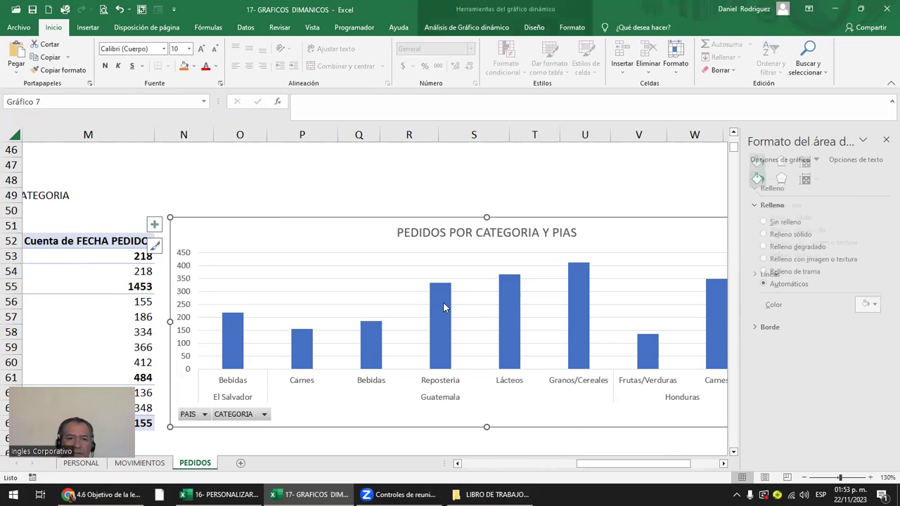
{"action": "left_click", "coordinate": [657, 178]}
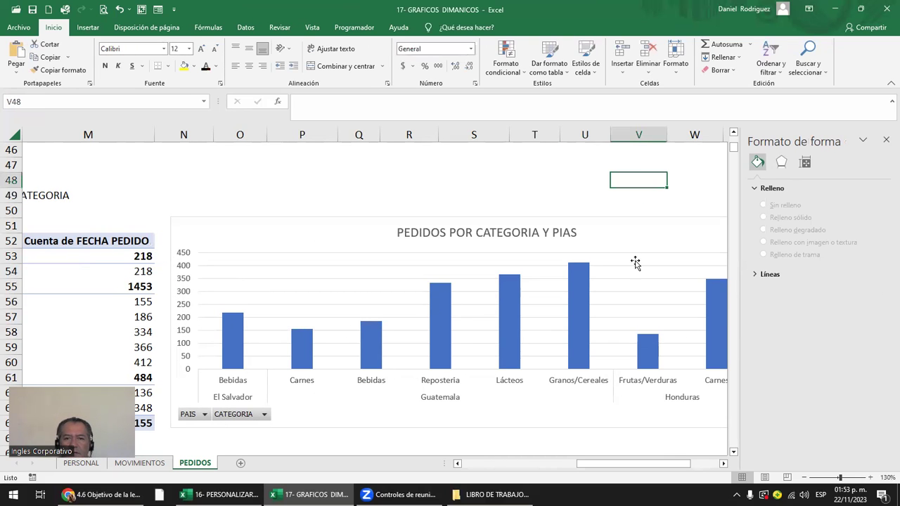
{"action": "left_click", "coordinate": [884, 141]}
Step: Delete the Total legend and stretch the chart wider to the right
{"action": "left_click", "coordinate": [788, 334]}
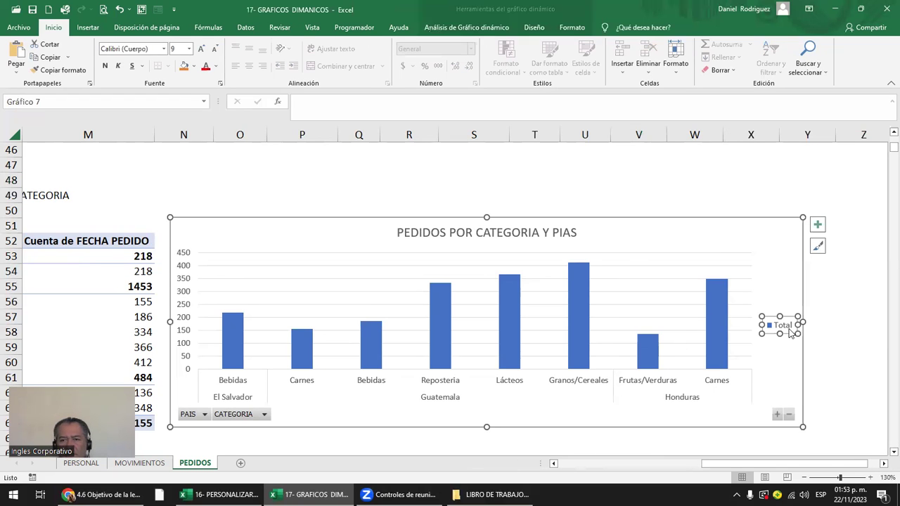
{"action": "key", "text": "Delete"}
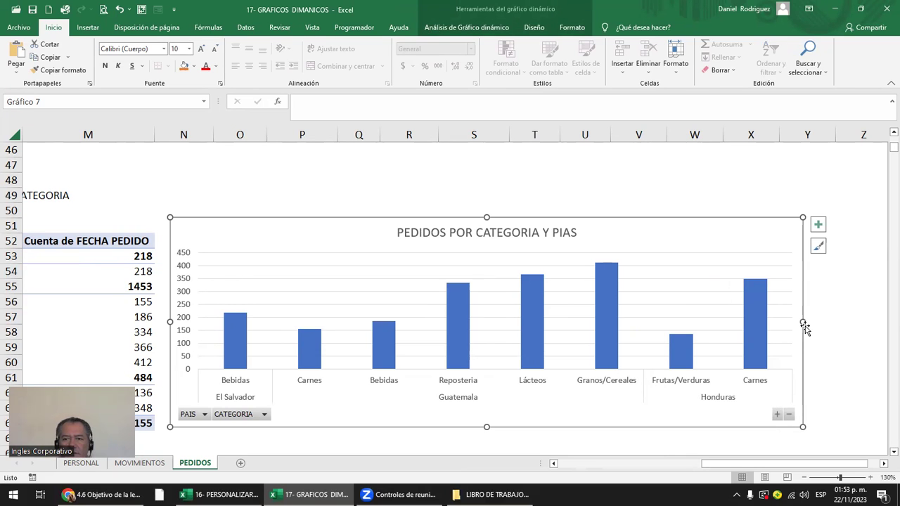
{"action": "left_click_drag", "start_coordinate": [803, 322], "coordinate": [839, 322]}
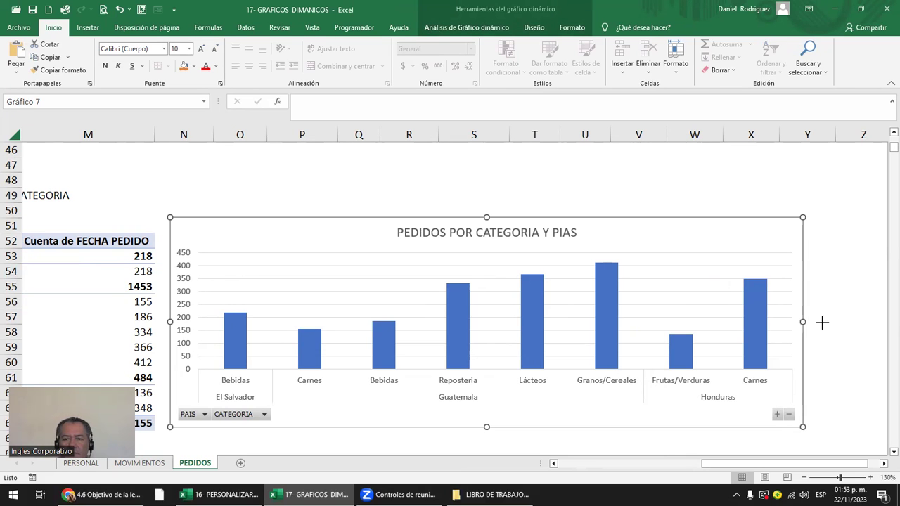
{"action": "left_click", "coordinate": [408, 278]}
Step: Add data labels to the category chart's bars, showing order counts from 136 to 412
{"action": "left_click", "coordinate": [853, 225]}
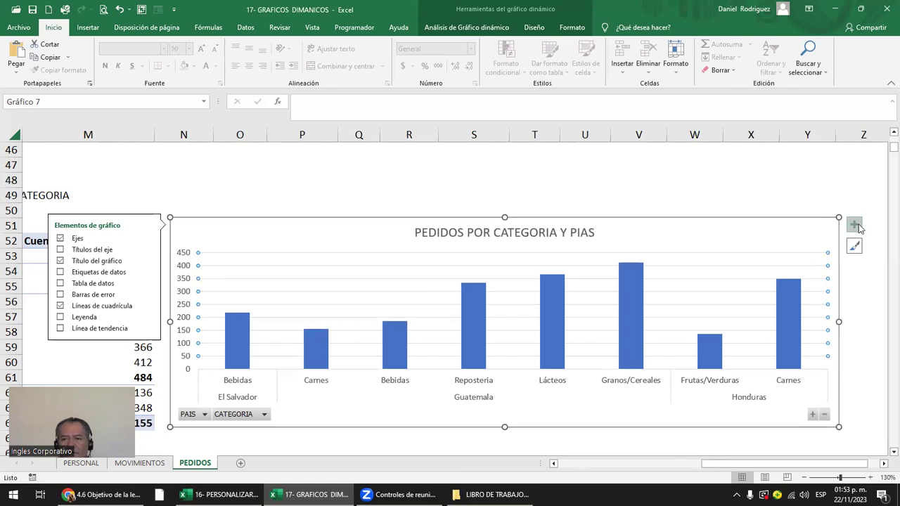
{"action": "left_click", "coordinate": [101, 274]}
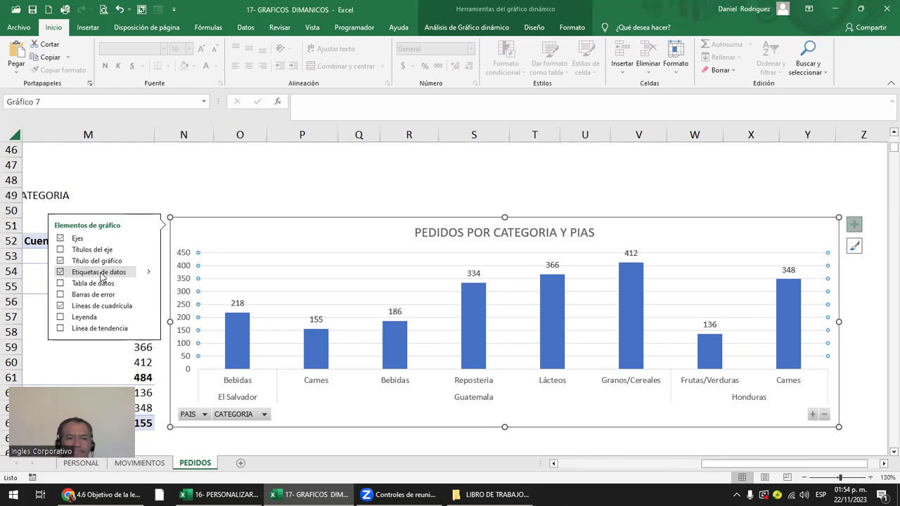
{"action": "left_click", "coordinate": [273, 181]}
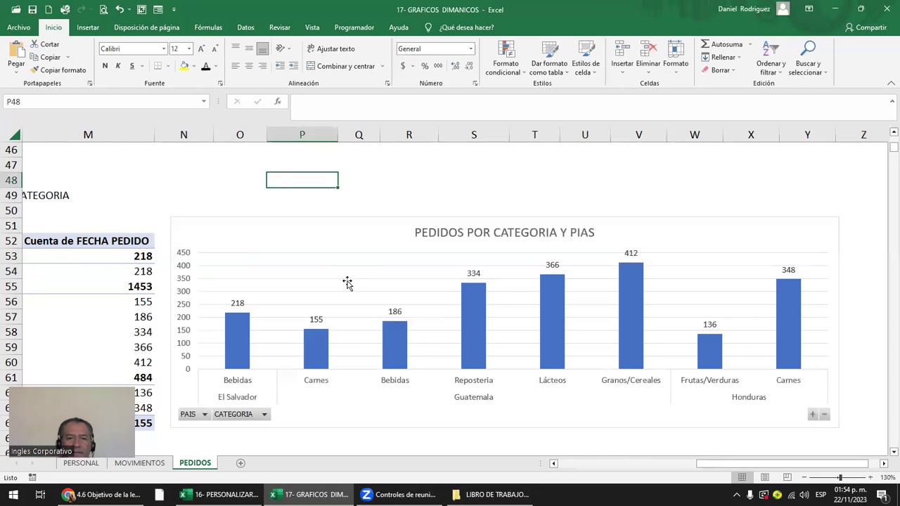
Step: Drag the category pivot chart's bottom edge down to make it taller
{"action": "left_click", "coordinate": [412, 254]}
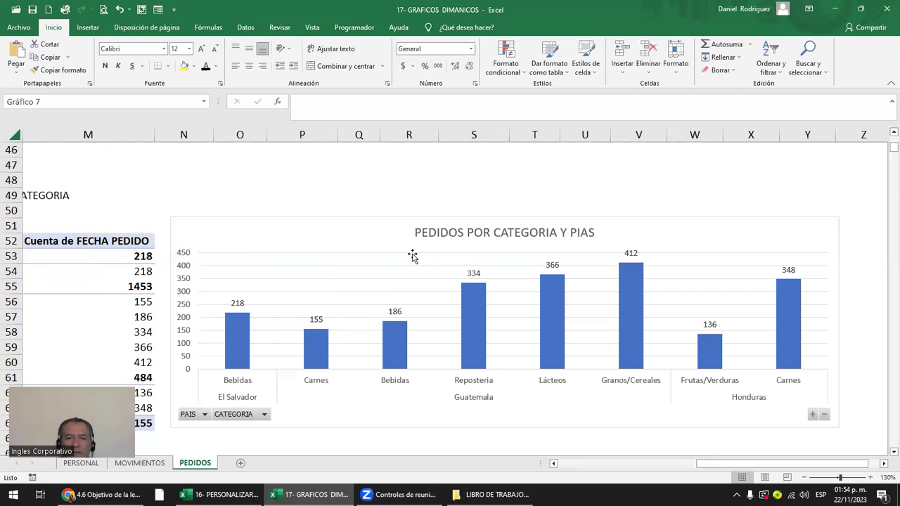
{"action": "left_click_drag", "start_coordinate": [508, 426], "coordinate": [504, 432]}
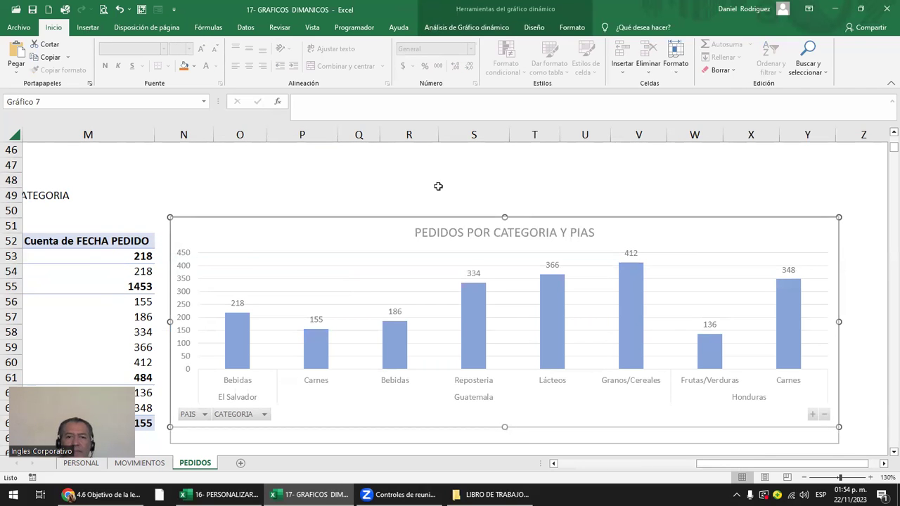
{"action": "left_click", "coordinate": [436, 184]}
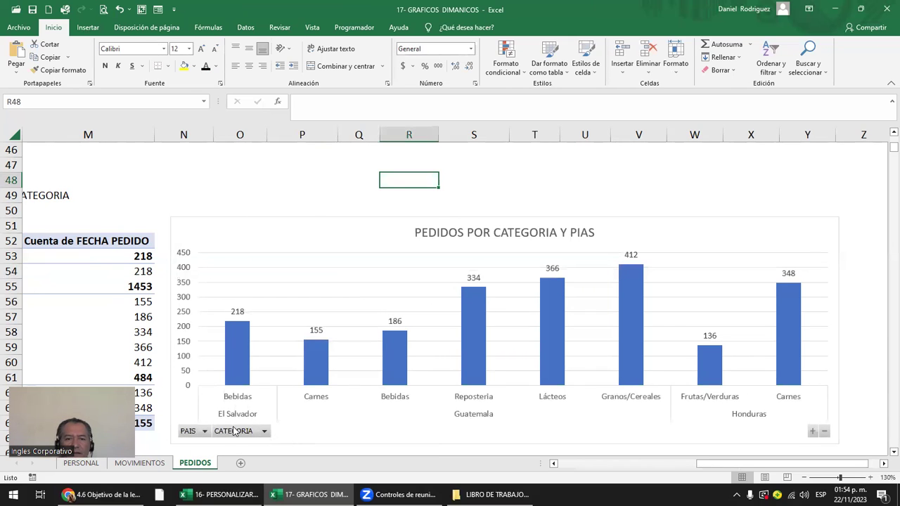
Step: Show the field list for the category pivot chart from its right-click menu
{"action": "left_click", "coordinate": [344, 241]}
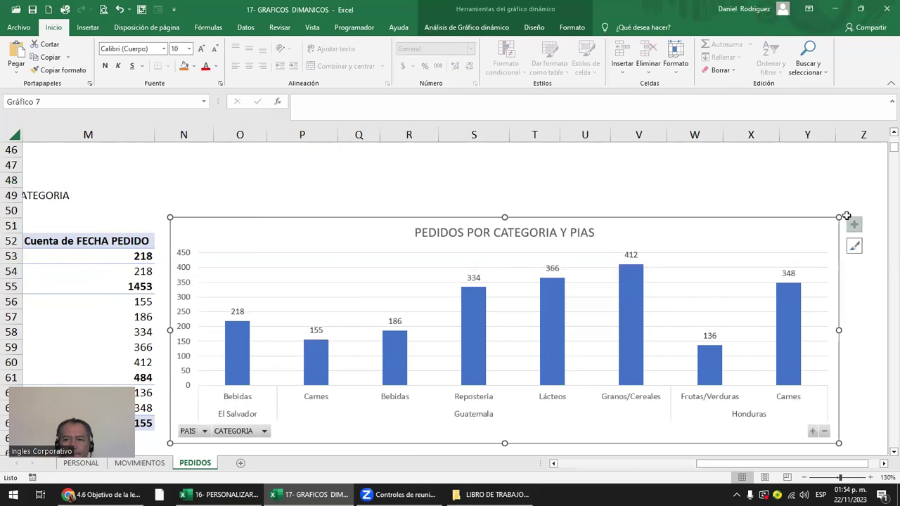
{"action": "right_click", "coordinate": [283, 230]}
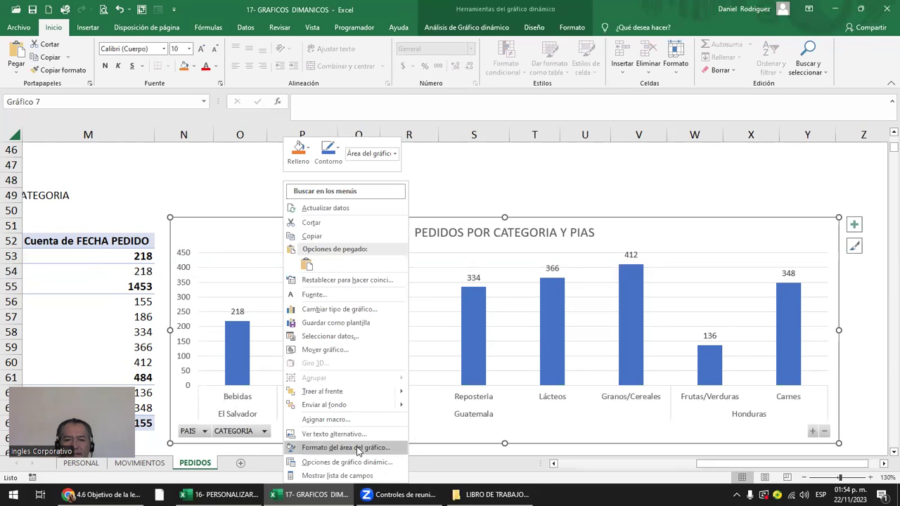
{"action": "left_click", "coordinate": [364, 474]}
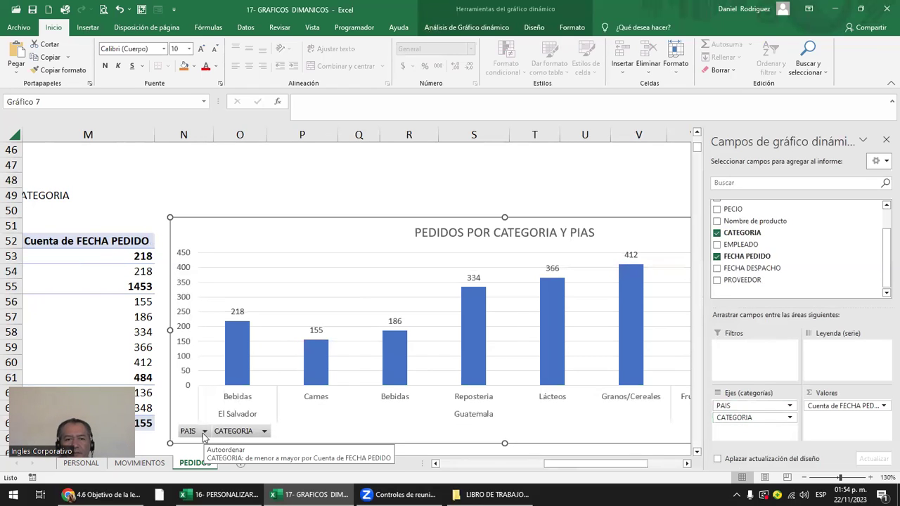
Step: Filter the chart's CATEGORIA to Bebidas only: El Salvador 218, Guatemala 186
{"action": "left_click", "coordinate": [264, 431]}
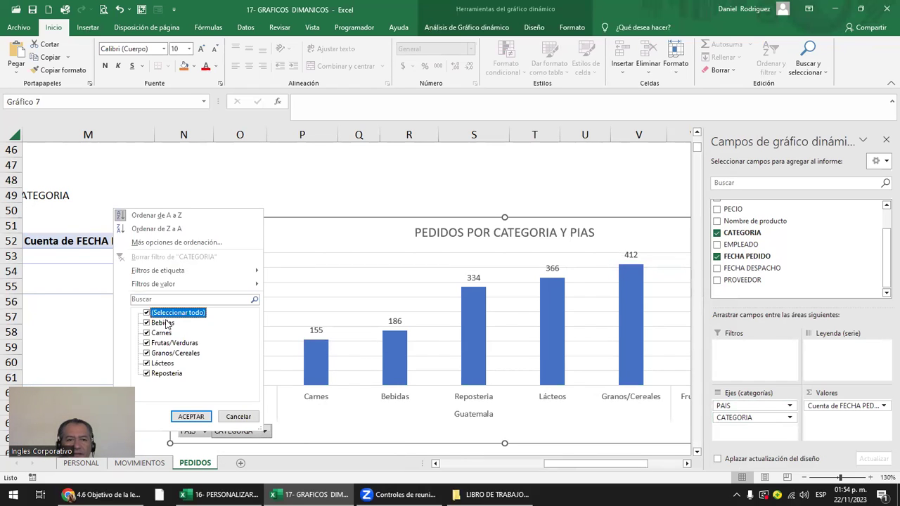
{"action": "left_click", "coordinate": [145, 314]}
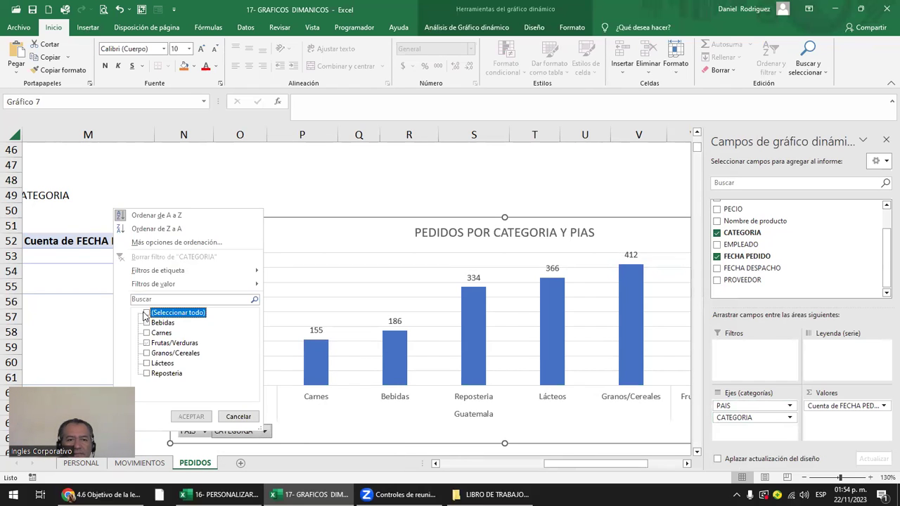
{"action": "left_click", "coordinate": [146, 323]}
{"action": "left_click", "coordinate": [191, 417]}
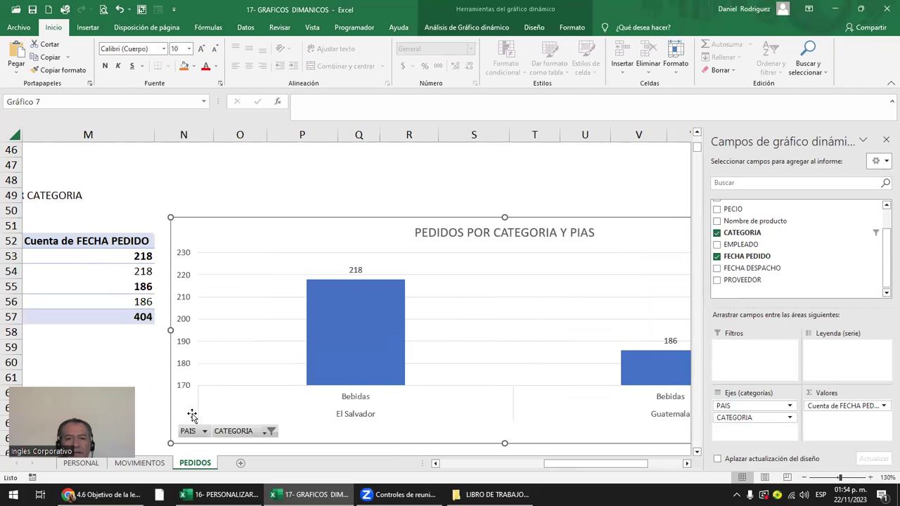
{"action": "left_click", "coordinate": [429, 177]}
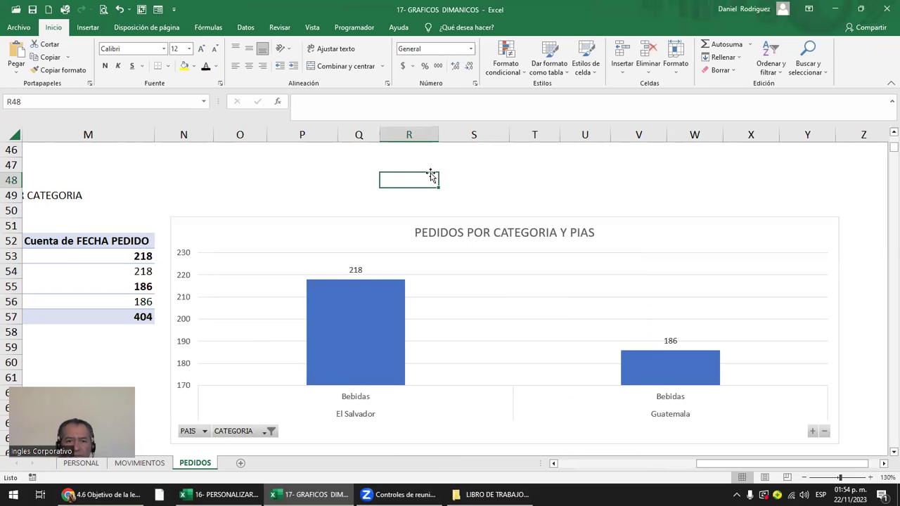
{"action": "left_click", "coordinate": [270, 431]}
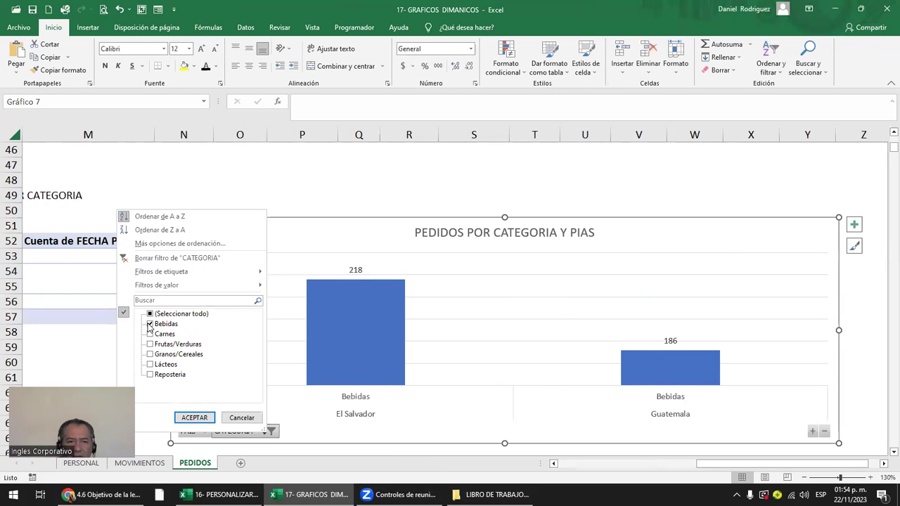
Step: Clear the CATEGORIA filter and filter the chart's PAIS to Guatemala only
{"action": "left_click", "coordinate": [147, 258]}
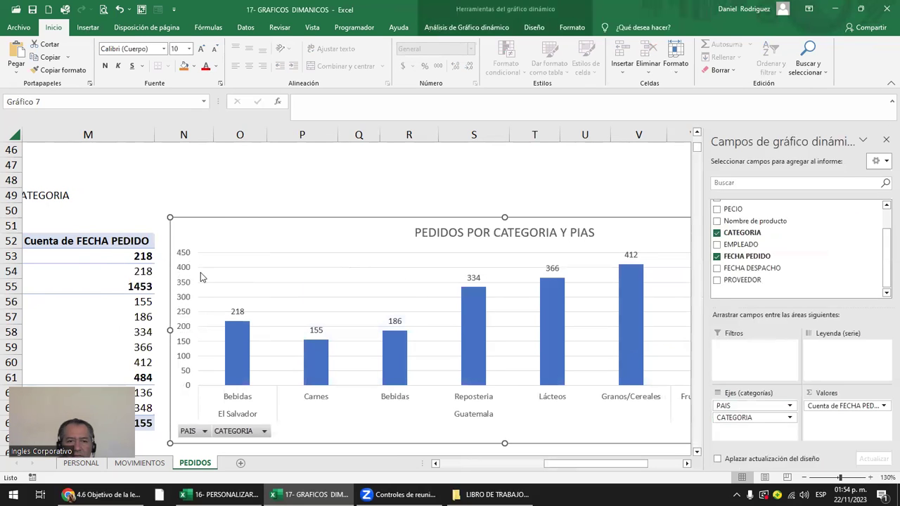
{"action": "left_click", "coordinate": [205, 431]}
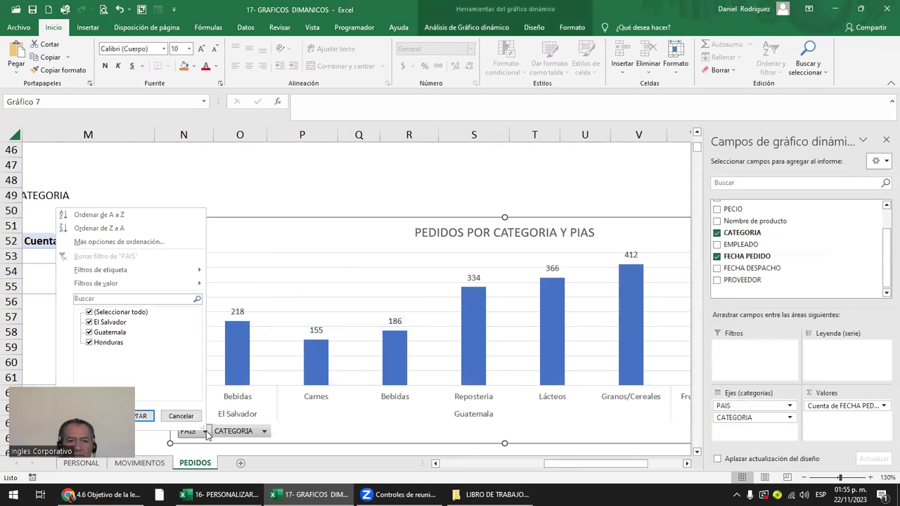
{"action": "left_click", "coordinate": [113, 313]}
{"action": "left_click", "coordinate": [89, 313]}
{"action": "left_click", "coordinate": [89, 333]}
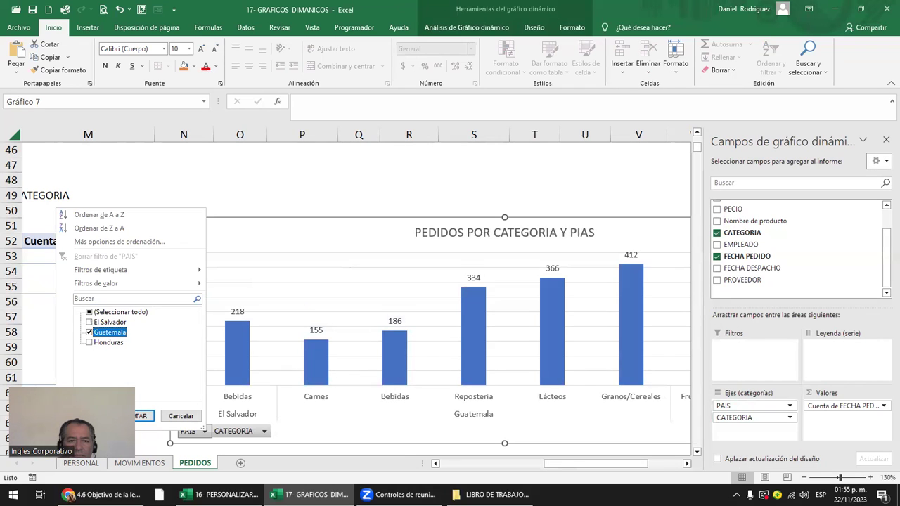
{"action": "left_click", "coordinate": [144, 416]}
{"action": "left_click", "coordinate": [454, 186]}
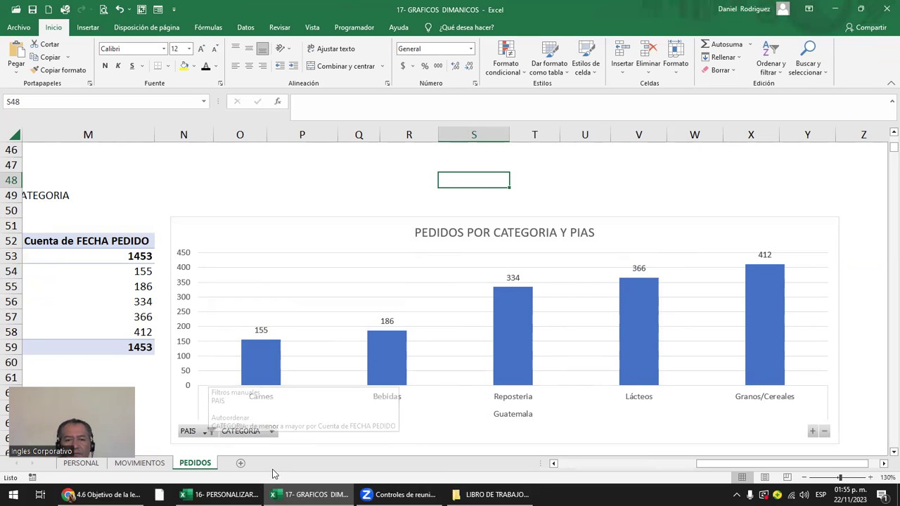
Step: Clear the PAIS filter so El Salvador, Guatemala and Honduras all show
{"action": "left_click", "coordinate": [206, 437]}
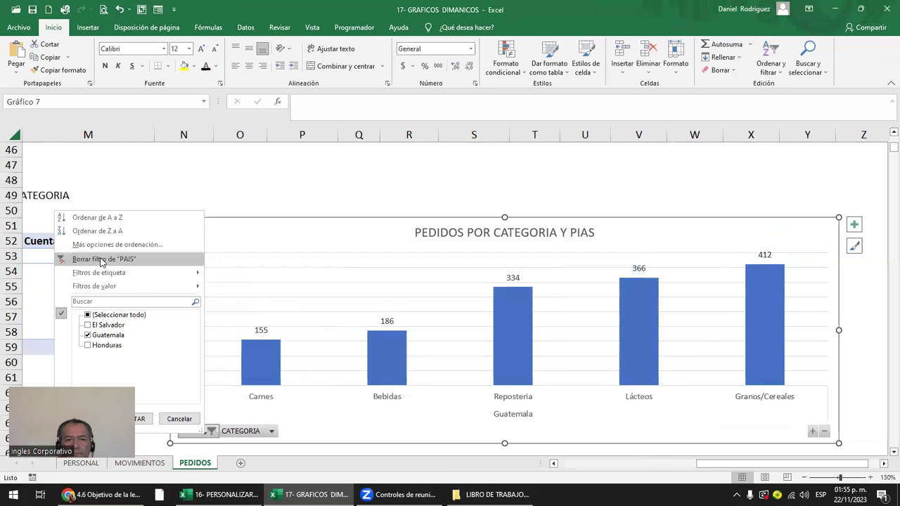
{"action": "left_click", "coordinate": [99, 260]}
{"action": "left_click", "coordinate": [192, 165]}
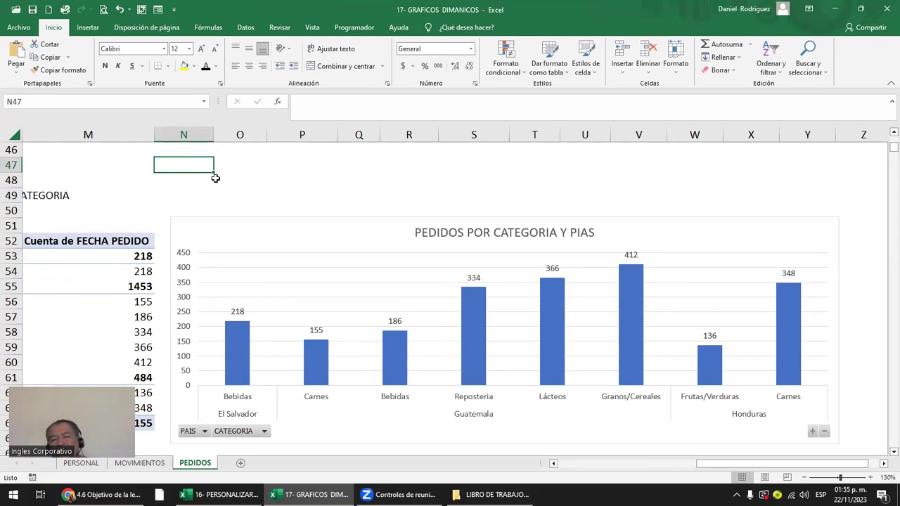
Step: Drag the category pivot chart's bottom handle down to make it taller
{"action": "scroll", "coordinate": [267, 231], "scroll_direction": "down", "scroll_amount": 1}
{"action": "scroll", "coordinate": [267, 231], "scroll_direction": "down", "scroll_amount": 2, "text": "ctrl"}
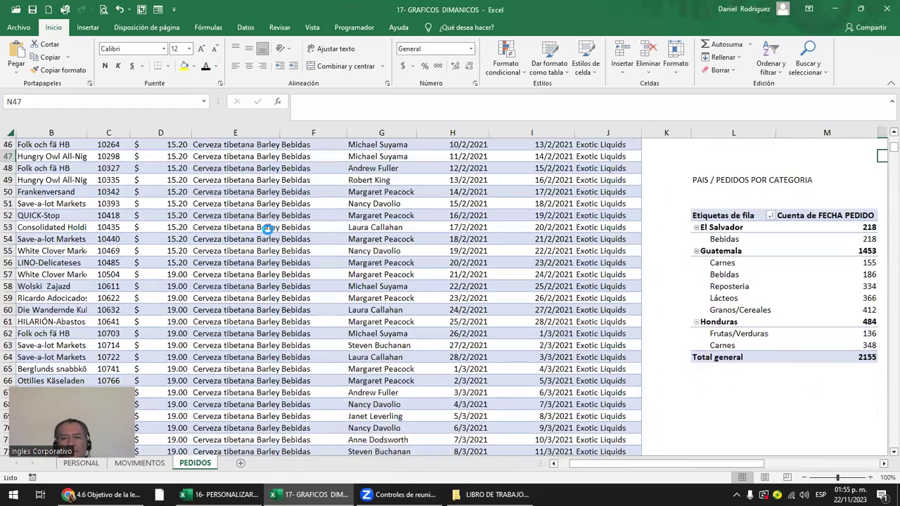
{"action": "scroll", "coordinate": [267, 231], "scroll_direction": "down", "scroll_amount": 1, "text": "ctrl"}
{"action": "scroll", "coordinate": [267, 230], "scroll_direction": "down", "scroll_amount": 1, "text": "ctrl"}
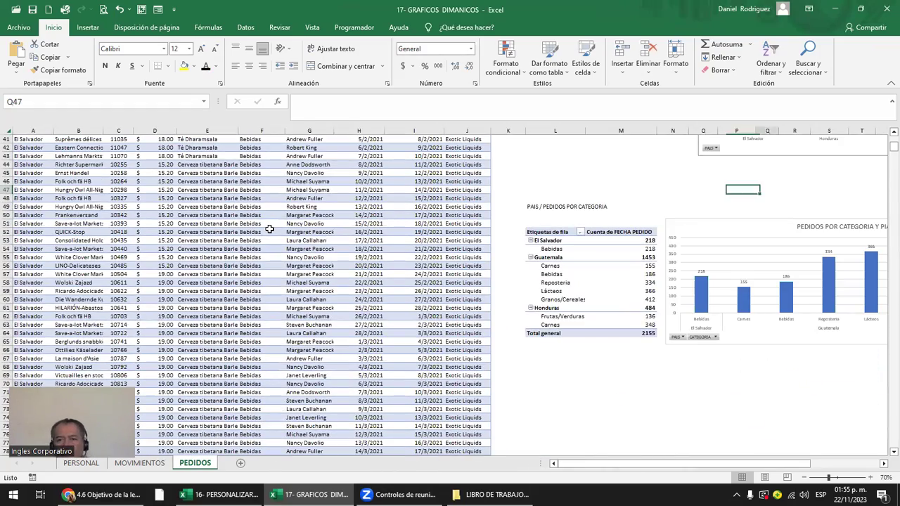
{"action": "scroll", "coordinate": [270, 229], "scroll_direction": "right", "scroll_amount": 5}
{"action": "left_click", "coordinate": [736, 231]}
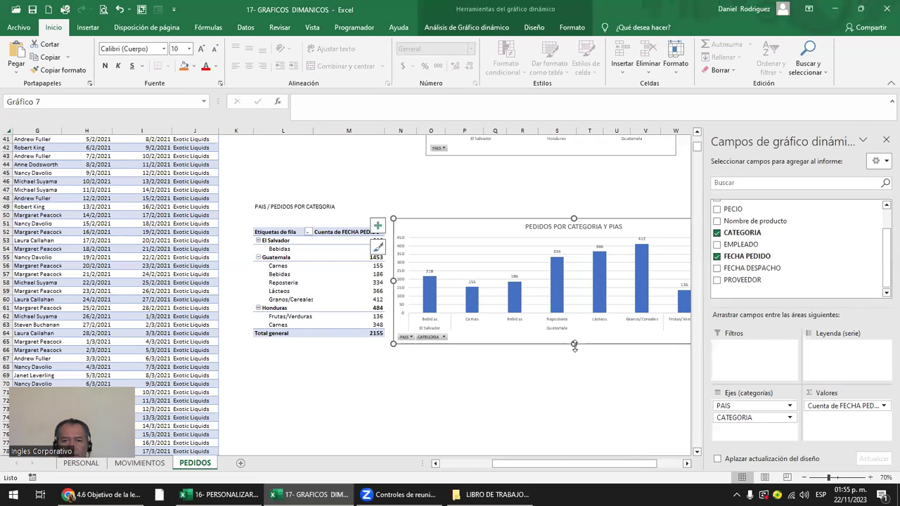
{"action": "left_click_drag", "start_coordinate": [574, 344], "coordinate": [574, 369]}
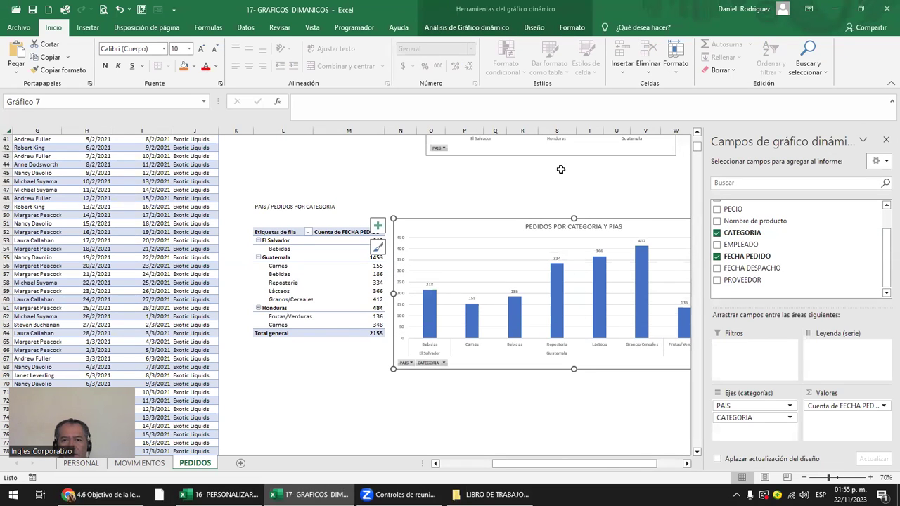
{"action": "left_click", "coordinate": [560, 169]}
{"action": "left_click", "coordinate": [706, 172]}
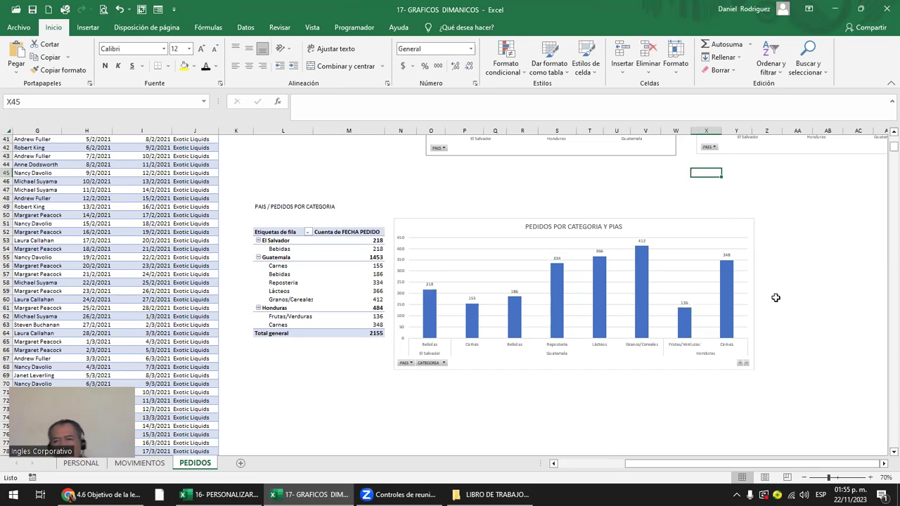
Step: Select an empty cell beneath the chart and cancel a stray 00000 entry
{"action": "scroll", "coordinate": [774, 296], "scroll_direction": "up", "scroll_amount": 1}
{"action": "scroll", "coordinate": [775, 296], "scroll_direction": "up", "scroll_amount": 1}
{"action": "scroll", "coordinate": [775, 296], "scroll_direction": "up", "scroll_amount": 1}
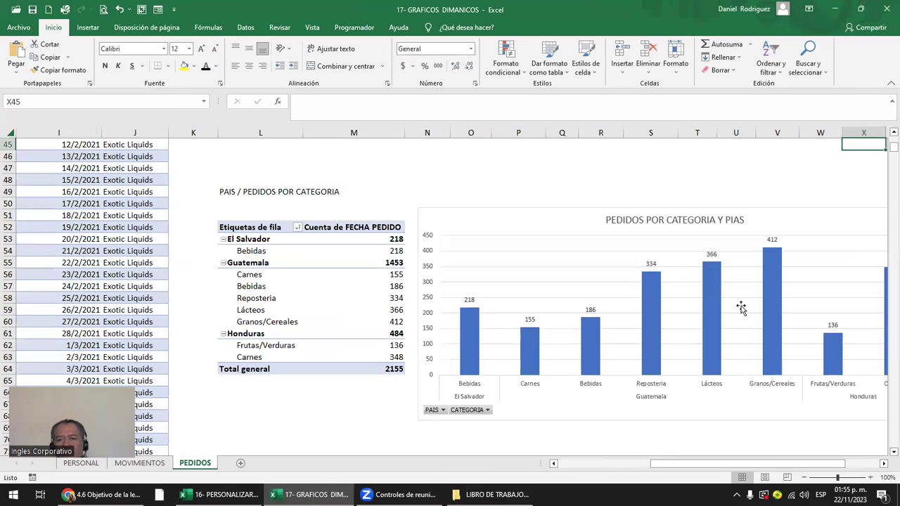
{"action": "left_click", "coordinate": [753, 436]}
{"action": "type", "text": "00000"}
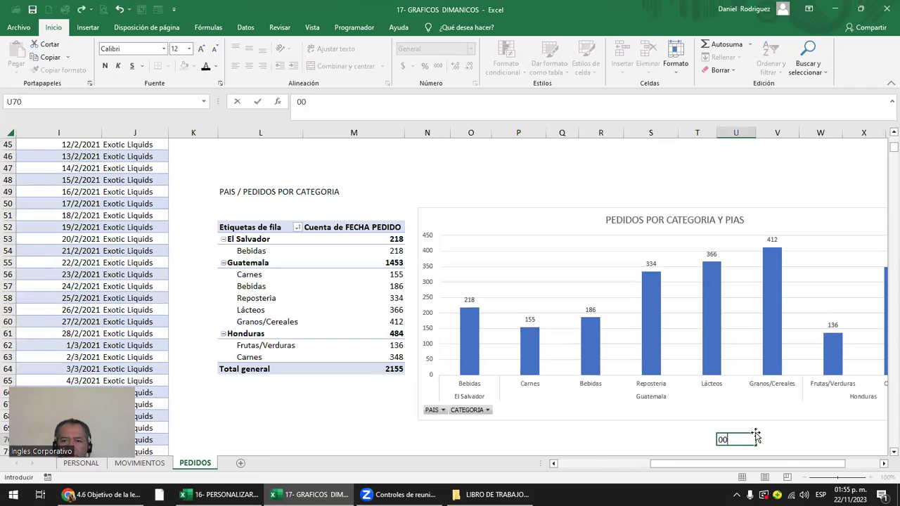
{"action": "key", "text": "Escape"}
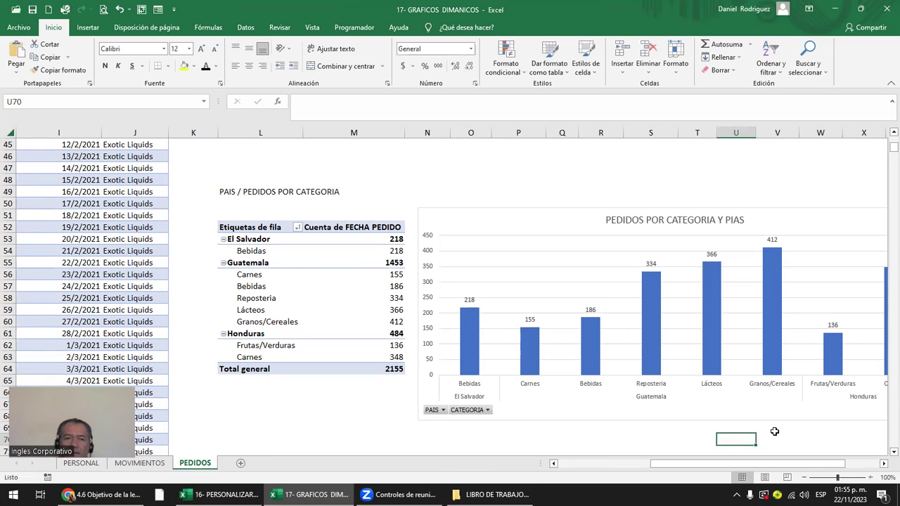
Step: Select the PEDIDOS POR PAIS chart, then move the active cell into column L
{"action": "scroll", "coordinate": [774, 431], "scroll_direction": "up", "scroll_amount": 3}
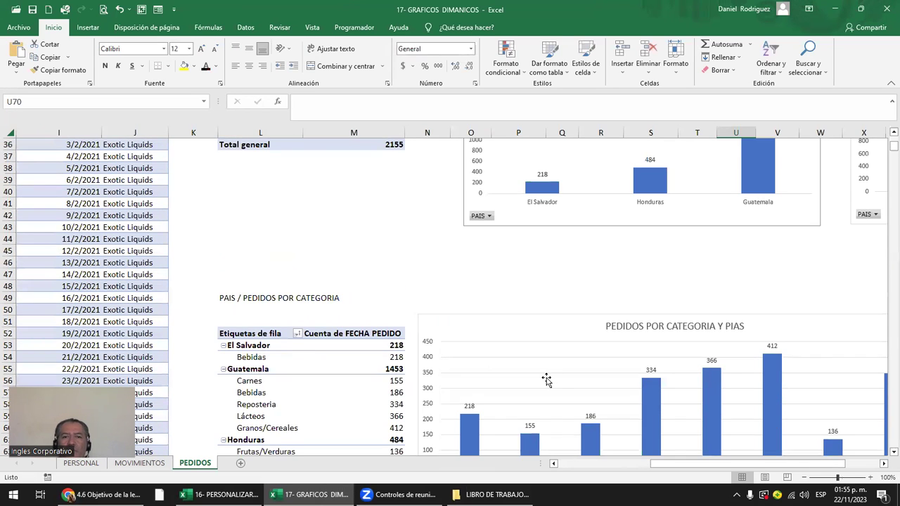
{"action": "scroll", "coordinate": [546, 380], "scroll_direction": "up", "scroll_amount": 4}
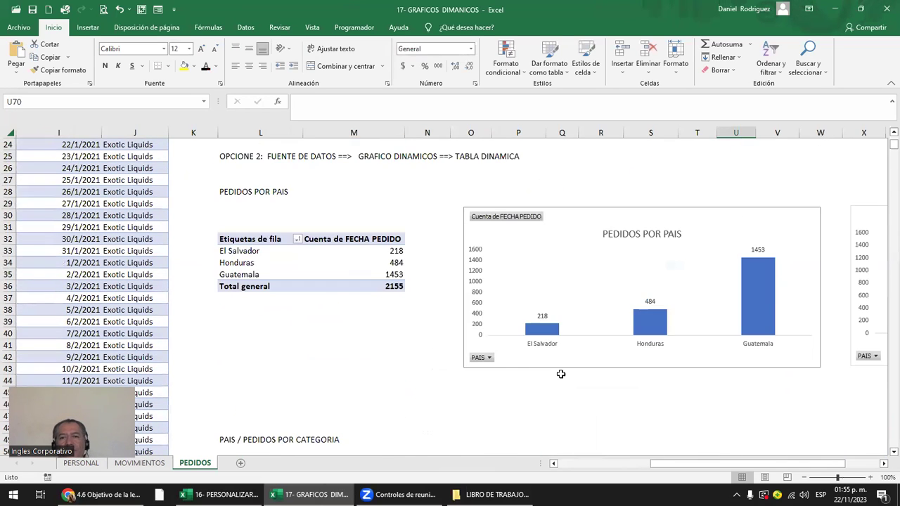
{"action": "left_click", "coordinate": [591, 216]}
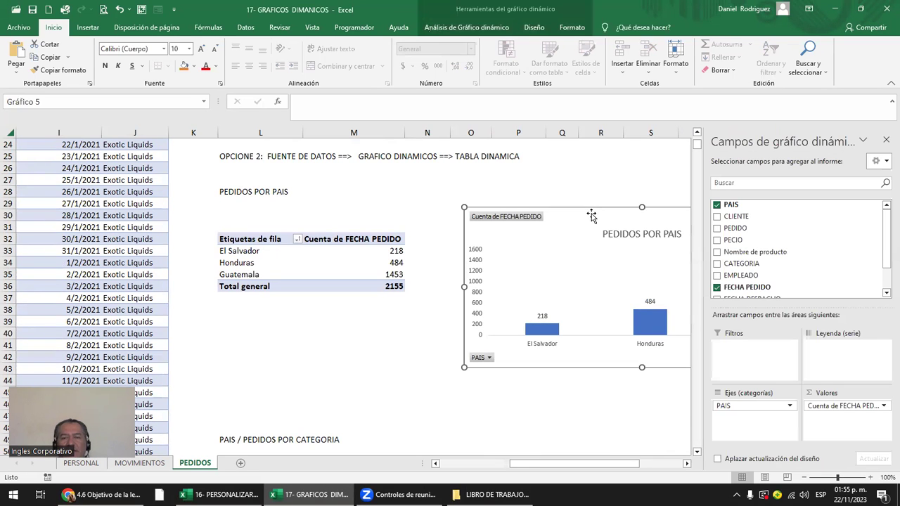
{"action": "scroll", "coordinate": [587, 218], "scroll_direction": "down", "scroll_amount": 4}
{"action": "scroll", "coordinate": [580, 219], "scroll_direction": "down", "scroll_amount": 2}
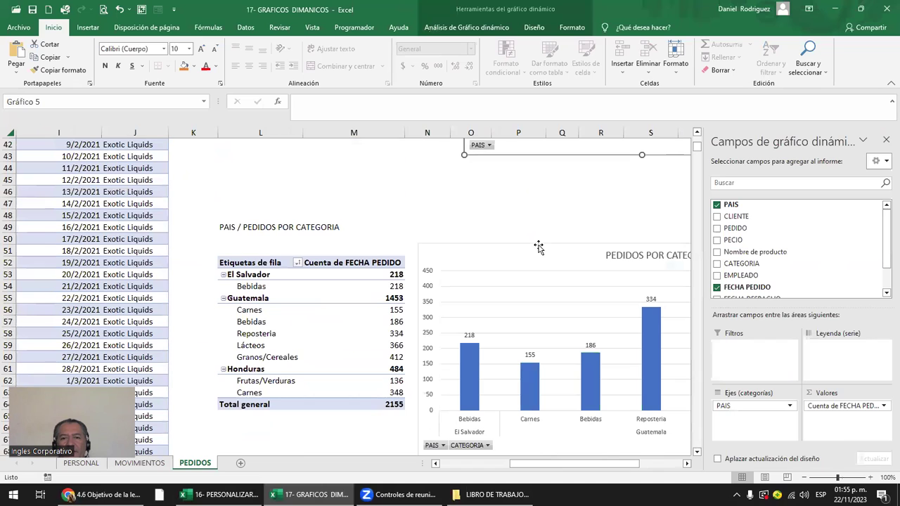
{"action": "left_click", "coordinate": [556, 202]}
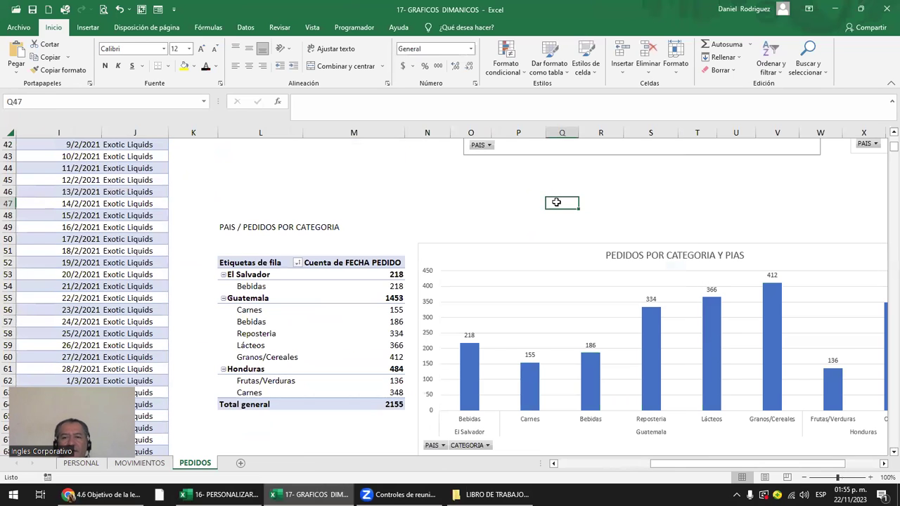
{"action": "key", "text": "Left"}
{"action": "key", "text": "Left"}
{"action": "key", "text": "Left"}
{"action": "key", "text": "Left"}
{"action": "key", "text": "Left"}
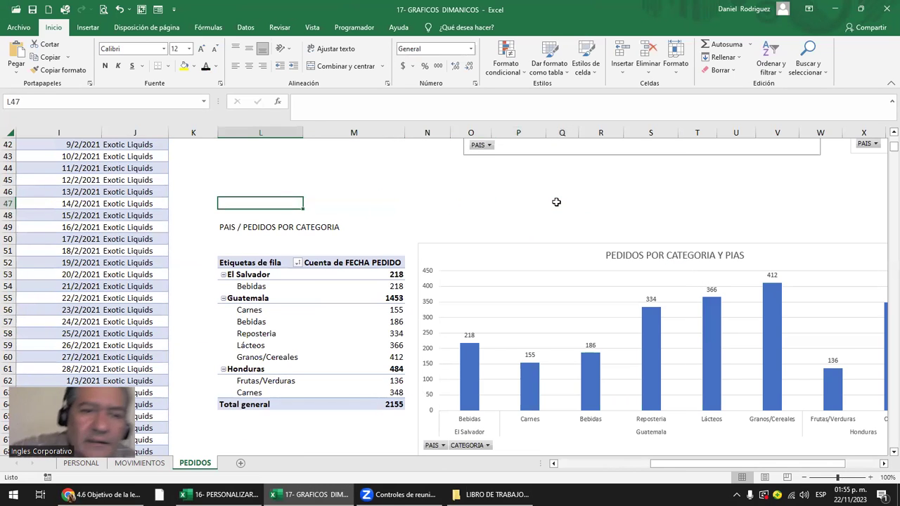
{"action": "key", "text": "Down"}
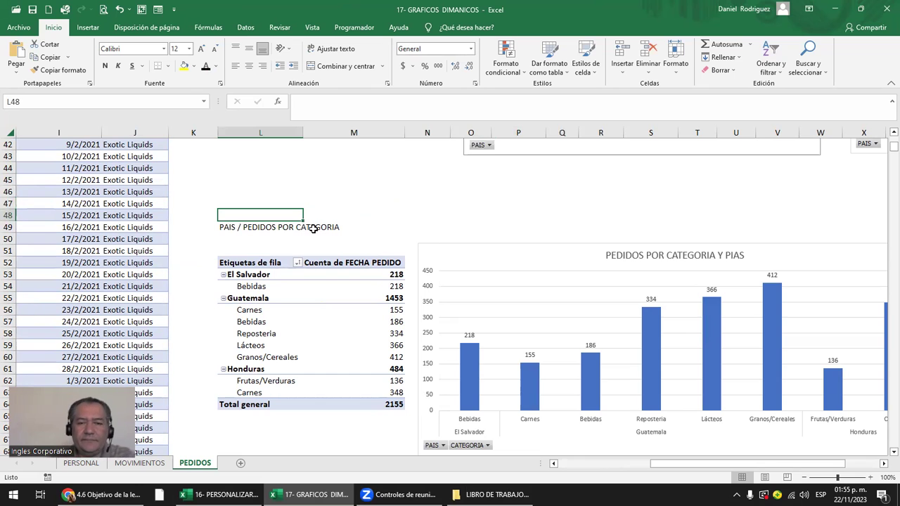
Step: Return to the start of the sheet so the order list is in view
{"action": "scroll", "coordinate": [375, 248], "scroll_direction": "down", "scroll_amount": 3}
{"action": "scroll", "coordinate": [378, 251], "scroll_direction": "down", "scroll_amount": 2}
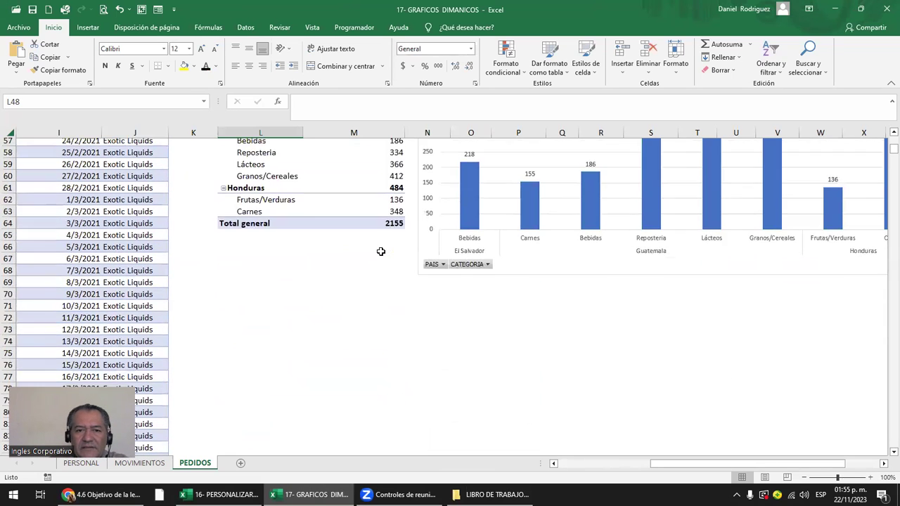
{"action": "scroll", "coordinate": [376, 256], "scroll_direction": "down", "scroll_amount": 2}
{"action": "left_click", "coordinate": [241, 282]}
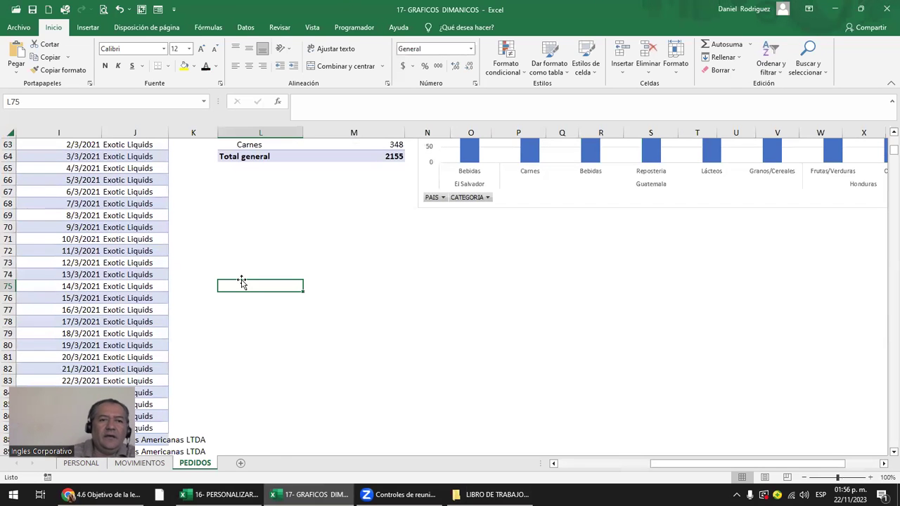
{"action": "scroll", "coordinate": [172, 266], "scroll_direction": "up", "scroll_amount": 4}
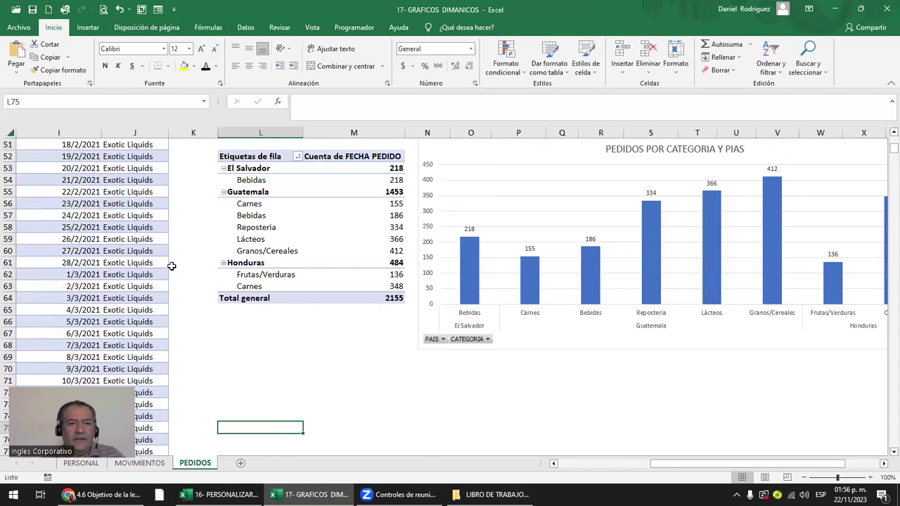
{"action": "scroll", "coordinate": [172, 266], "scroll_direction": "up", "scroll_amount": 7}
{"action": "scroll", "coordinate": [165, 265], "scroll_direction": "up", "scroll_amount": 7}
{"action": "scroll", "coordinate": [158, 265], "scroll_direction": "up", "scroll_amount": 3}
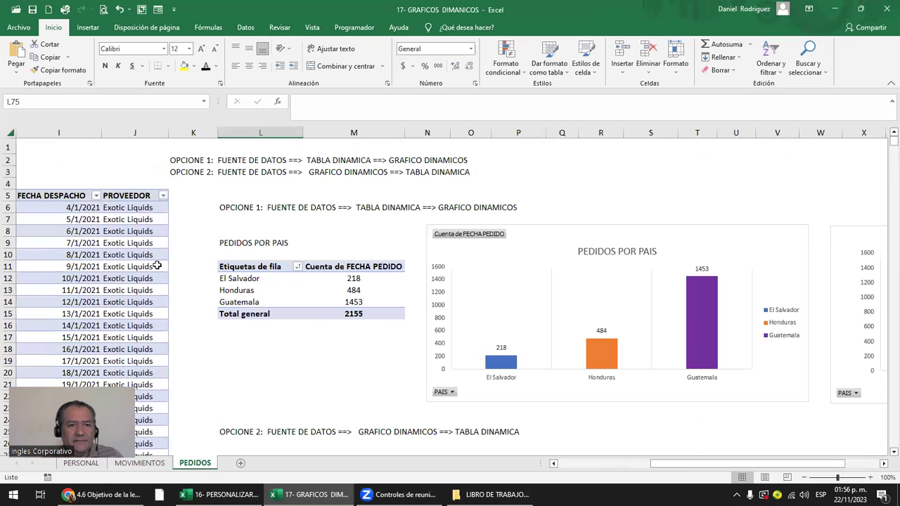
{"action": "left_click", "coordinate": [122, 178]}
{"action": "key", "text": "Home"}
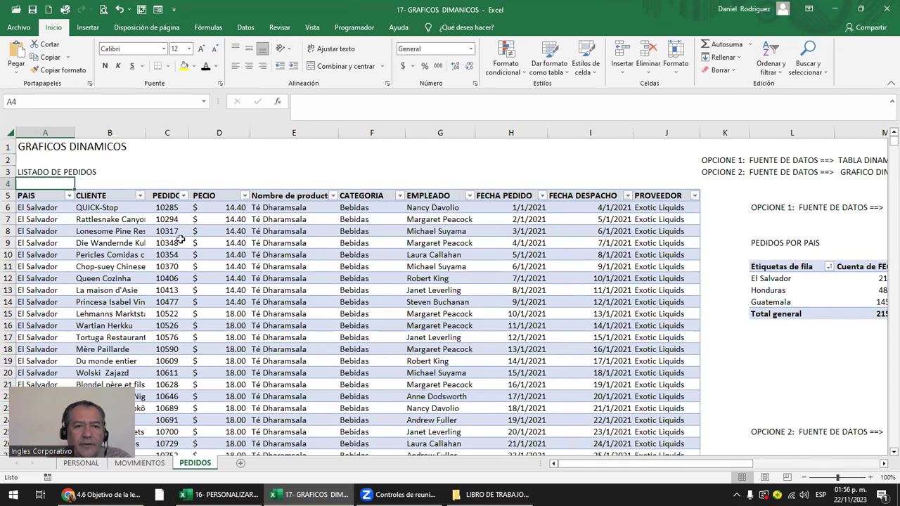
{"action": "left_click", "coordinate": [314, 205]}
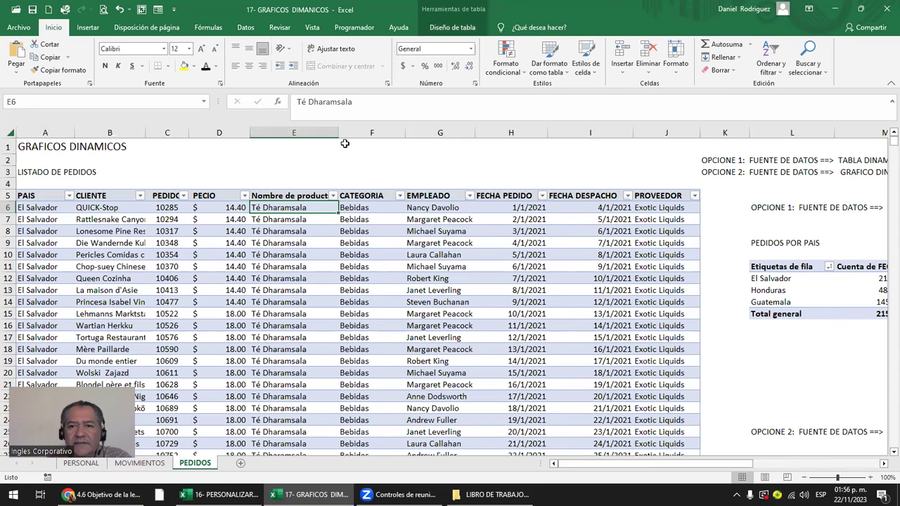
{"action": "left_click", "coordinate": [694, 195]}
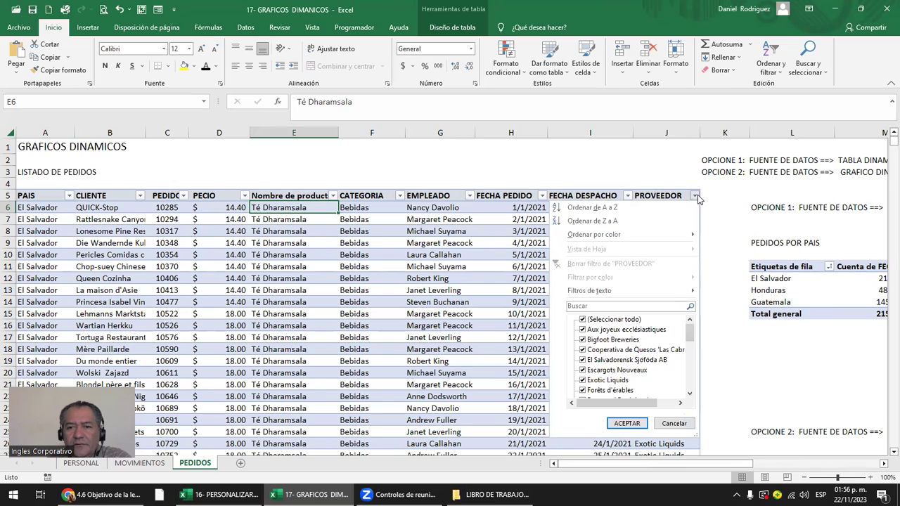
{"action": "left_click_drag", "start_coordinate": [700, 331], "coordinate": [700, 297]}
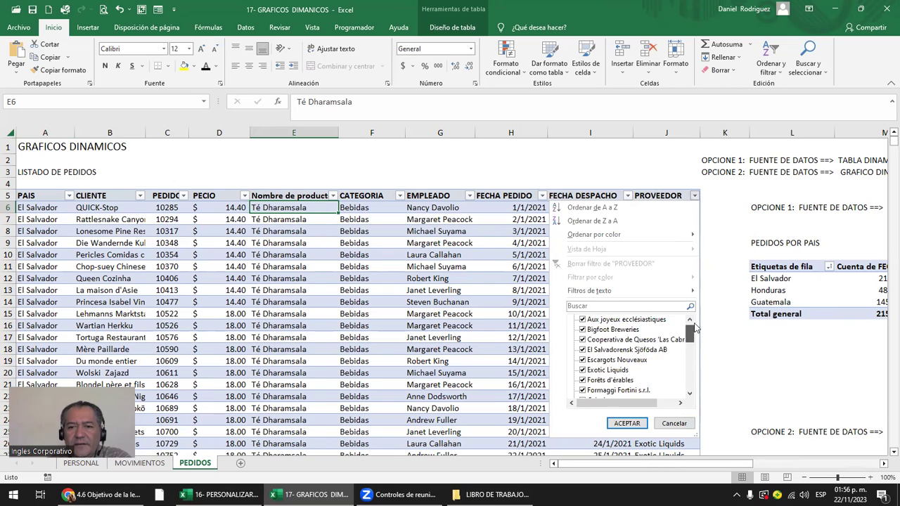
{"action": "left_click", "coordinate": [626, 166]}
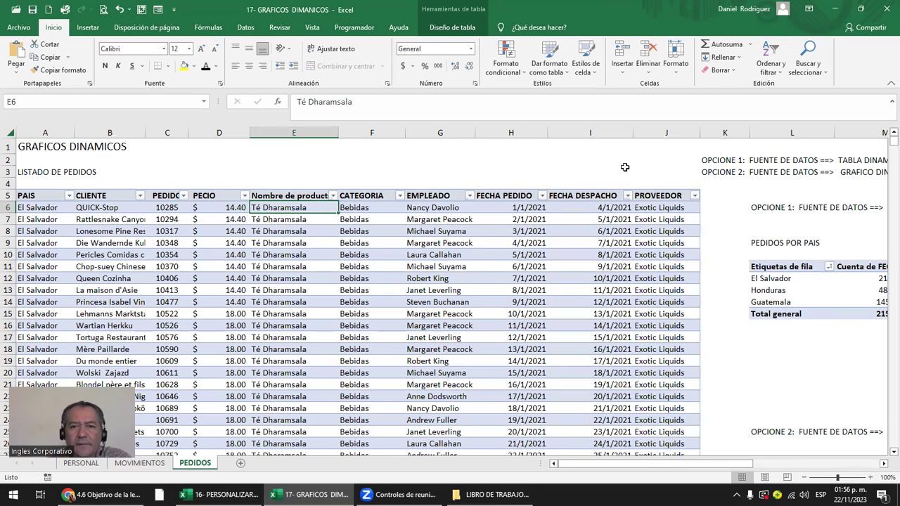
{"action": "left_click", "coordinate": [469, 196]}
{"action": "left_click", "coordinate": [472, 199]}
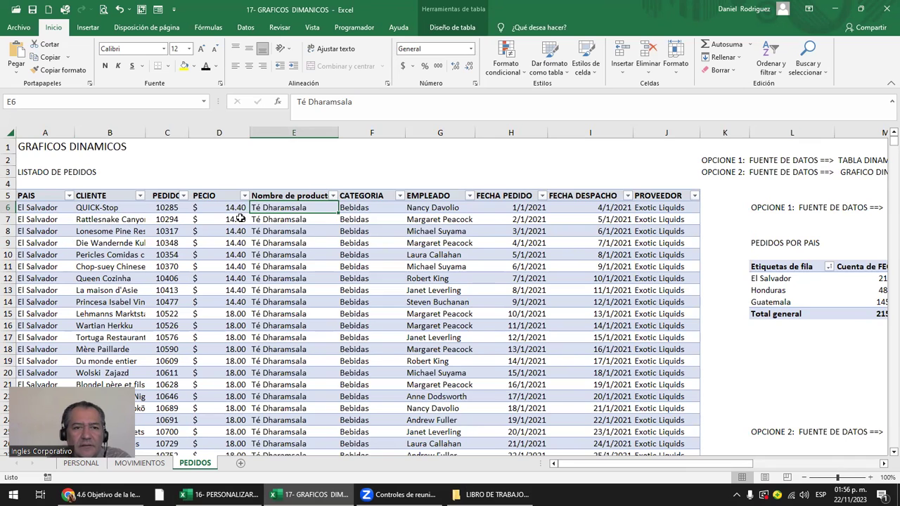
{"action": "left_click", "coordinate": [246, 197]}
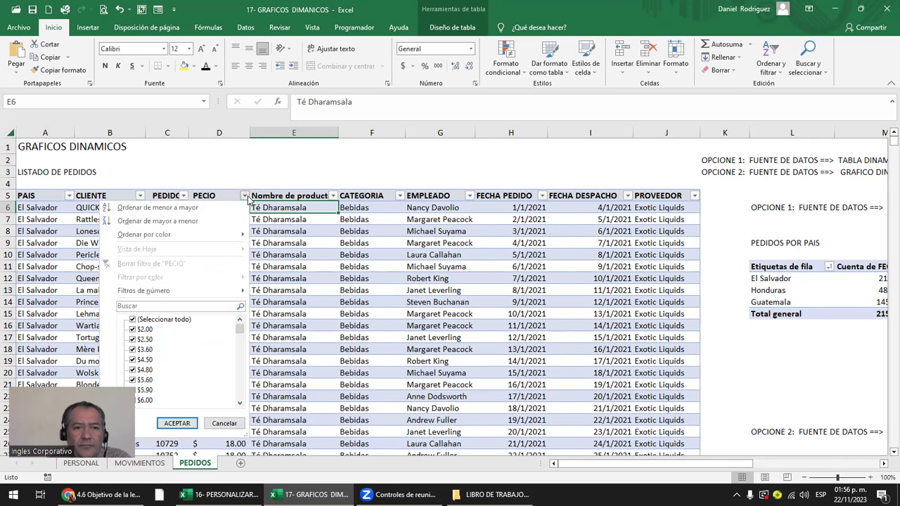
{"action": "left_click", "coordinate": [294, 175]}
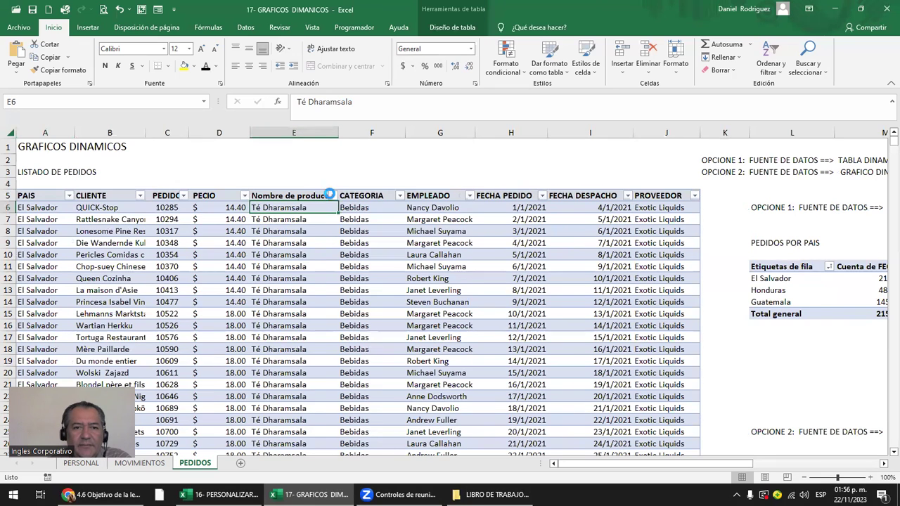
{"action": "left_click", "coordinate": [333, 196]}
{"action": "left_click_drag", "start_coordinate": [333, 334], "coordinate": [327, 404]}
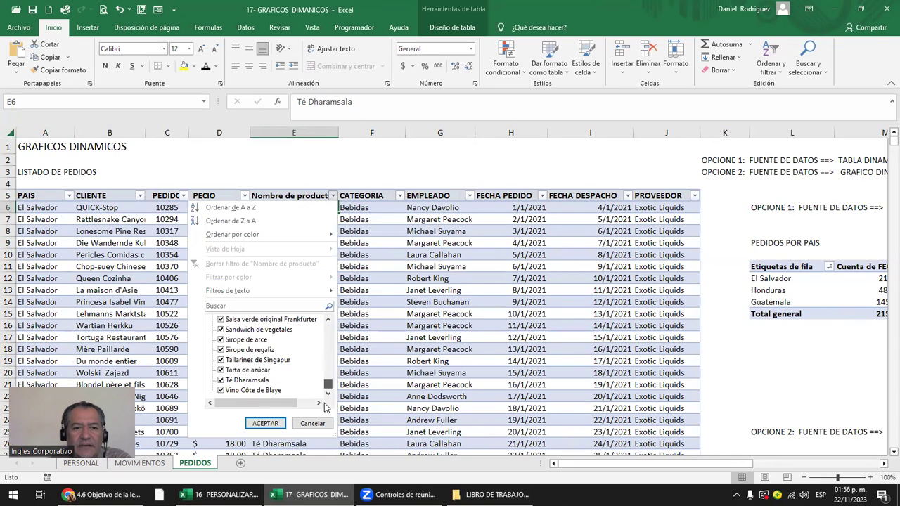
{"action": "left_click", "coordinate": [222, 163]}
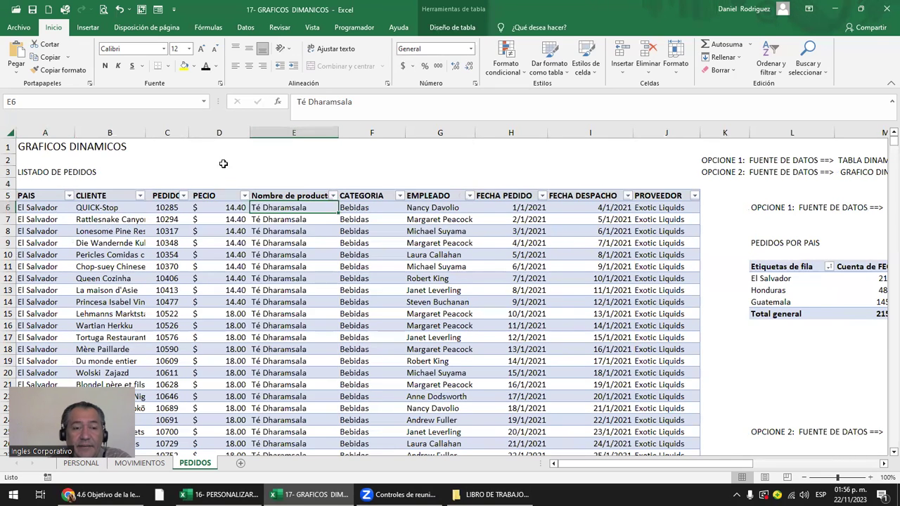
{"action": "left_click", "coordinate": [140, 196]}
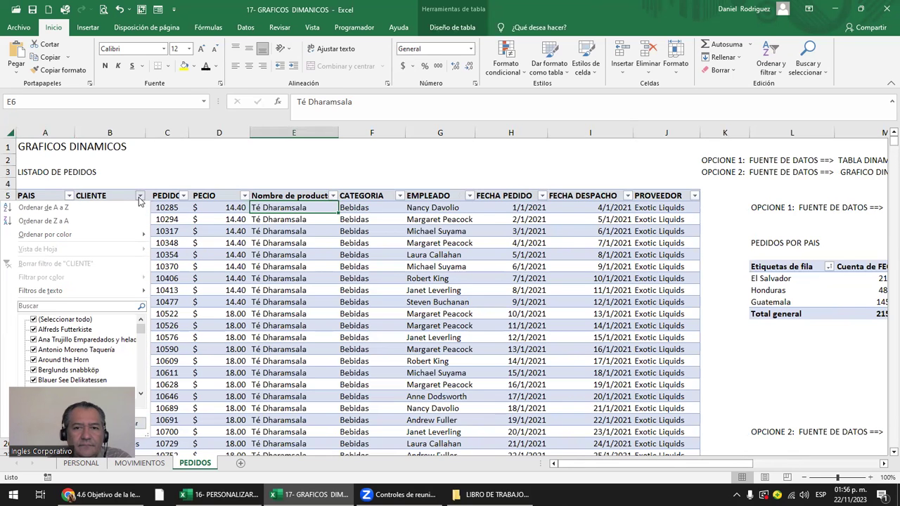
{"action": "left_click", "coordinate": [140, 197]}
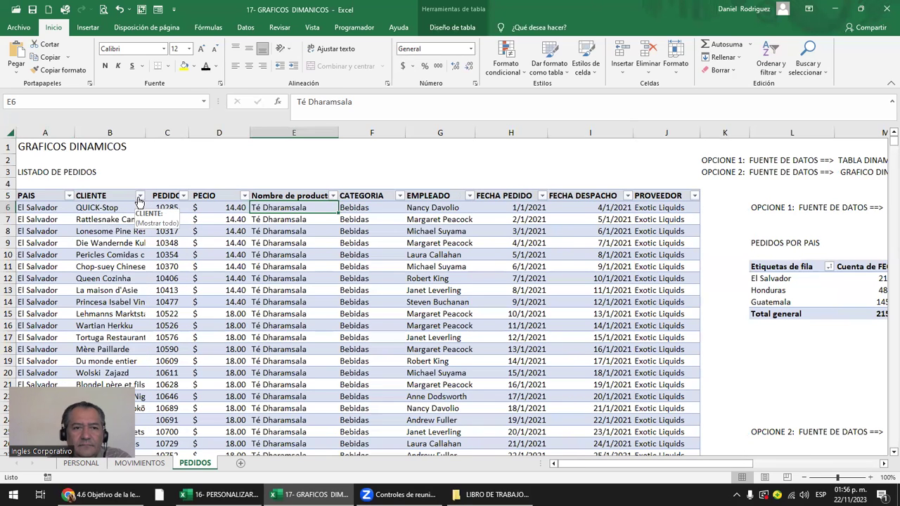
{"action": "left_click", "coordinate": [110, 199]}
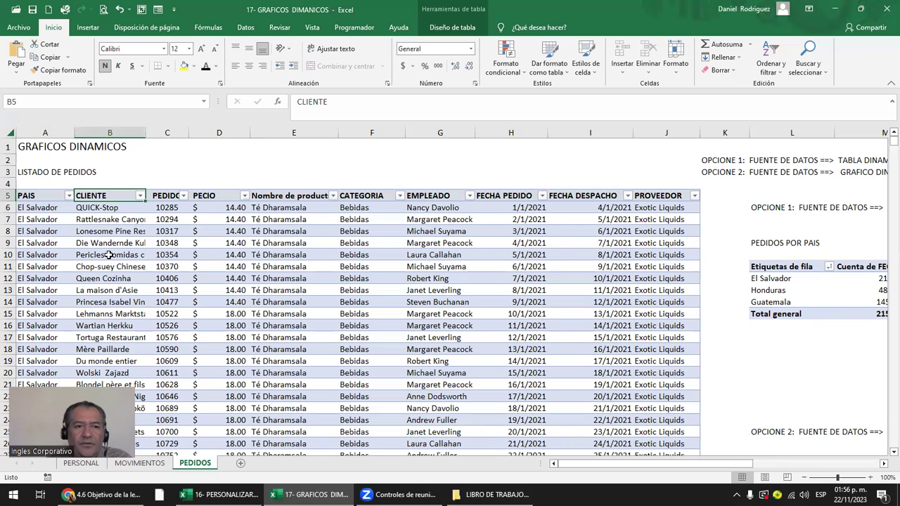
{"action": "left_click", "coordinate": [45, 208]}
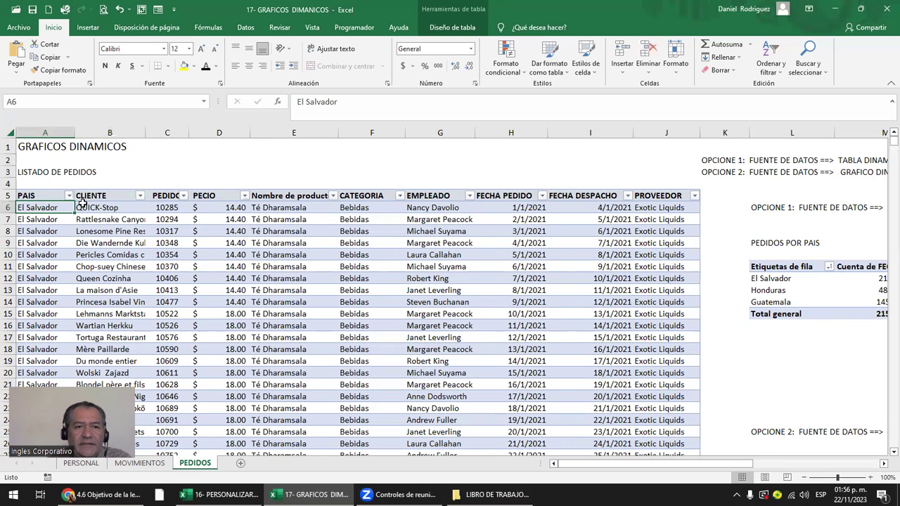
{"action": "left_click", "coordinate": [124, 208]}
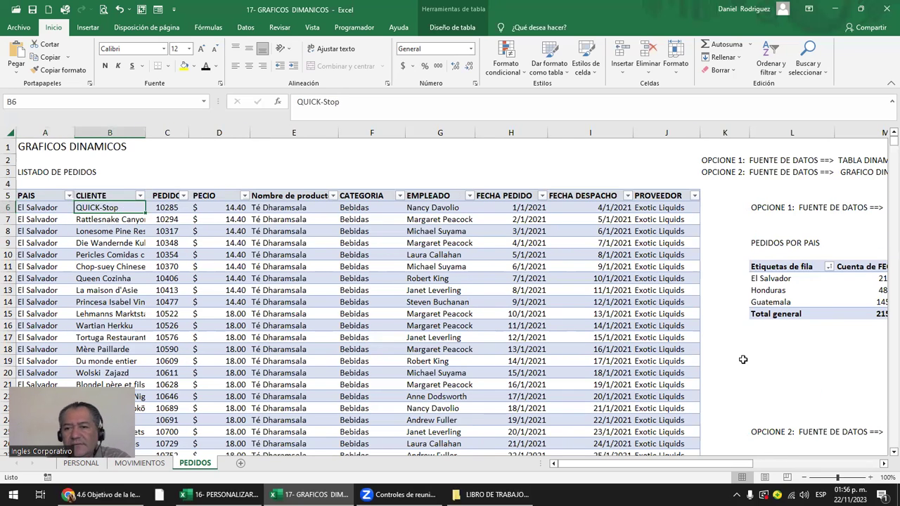
{"action": "scroll", "coordinate": [737, 359], "scroll_direction": "down", "scroll_amount": 6}
{"action": "scroll", "coordinate": [738, 360], "scroll_direction": "down", "scroll_amount": 3}
{"action": "scroll", "coordinate": [752, 362], "scroll_direction": "down", "scroll_amount": 4}
{"action": "scroll", "coordinate": [772, 367], "scroll_direction": "down", "scroll_amount": 7}
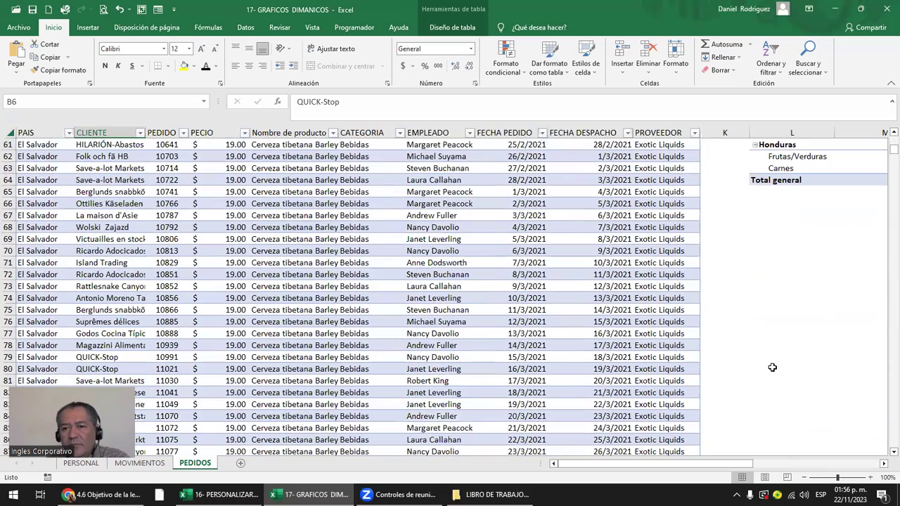
{"action": "left_click", "coordinate": [772, 250]}
Step: Insert a pivot chart from the PEDIDOS table at cell L74 of this sheet
{"action": "scroll", "coordinate": [772, 248], "scroll_direction": "right", "scroll_amount": 3}
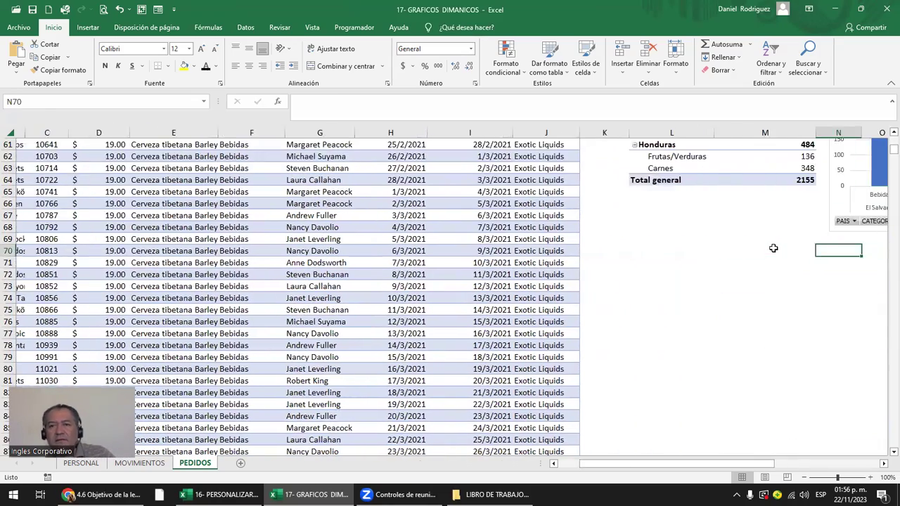
{"action": "key", "text": "Down"}
{"action": "key", "text": "Down"}
{"action": "key", "text": "Down"}
{"action": "key", "text": "Left"}
{"action": "key", "text": "Right"}
{"action": "key", "text": "Down"}
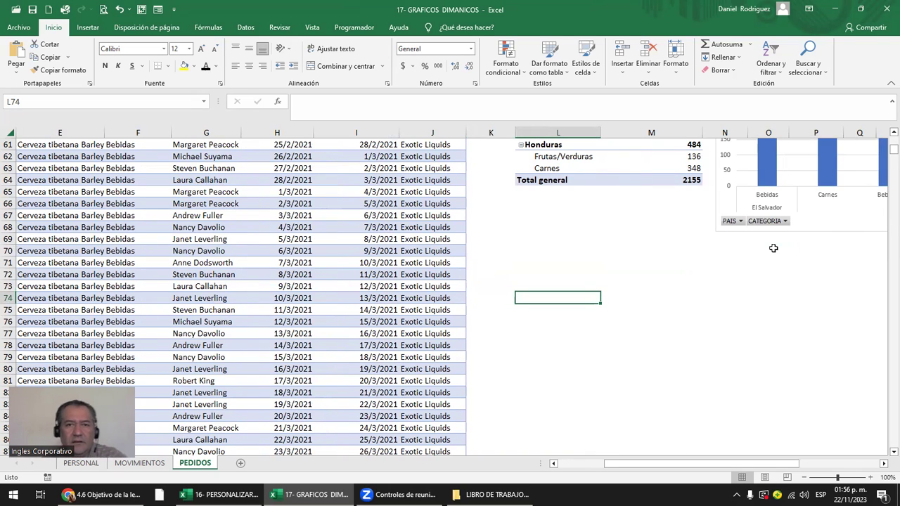
{"action": "left_click", "coordinate": [88, 30]}
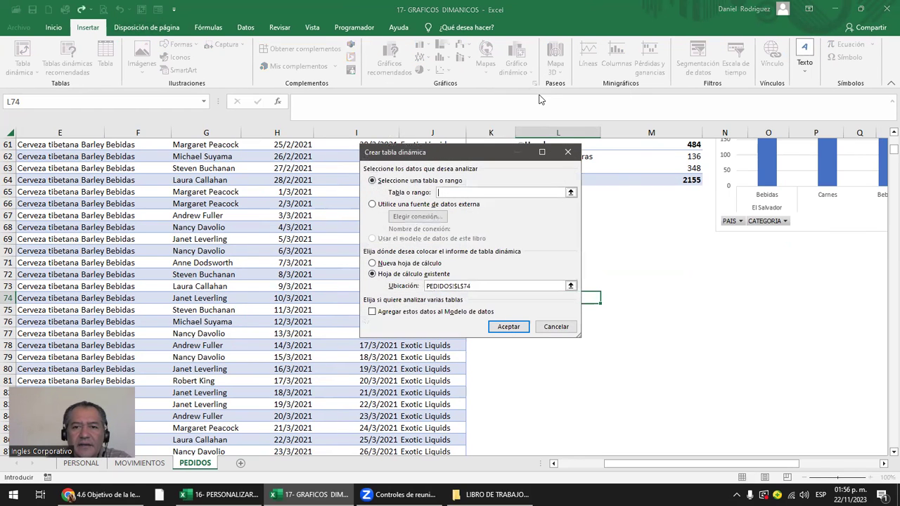
{"action": "left_click_drag", "start_coordinate": [474, 158], "coordinate": [620, 178]}
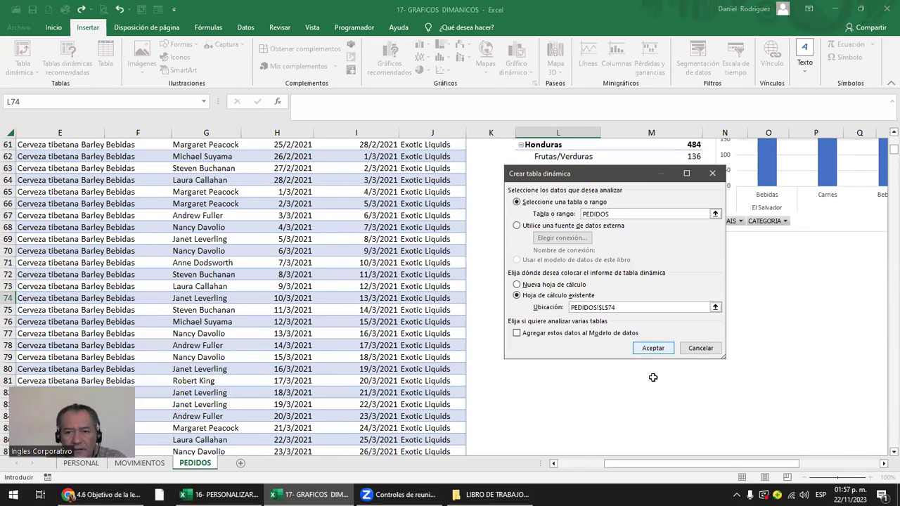
{"action": "left_click", "coordinate": [648, 349]}
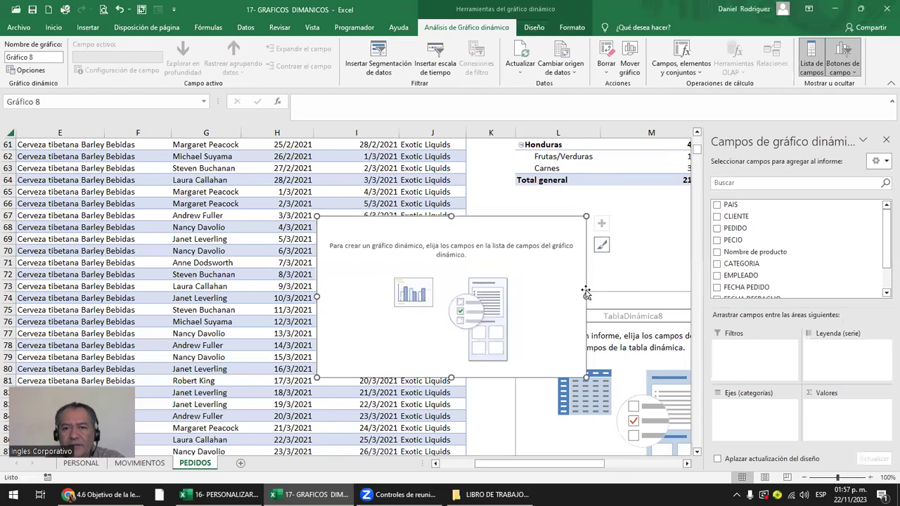
Step: Move the empty pivot chart beside the new pivot table
{"action": "left_click", "coordinate": [630, 278]}
{"action": "key", "text": "Right"}
{"action": "key", "text": "Right"}
{"action": "key", "text": "Right"}
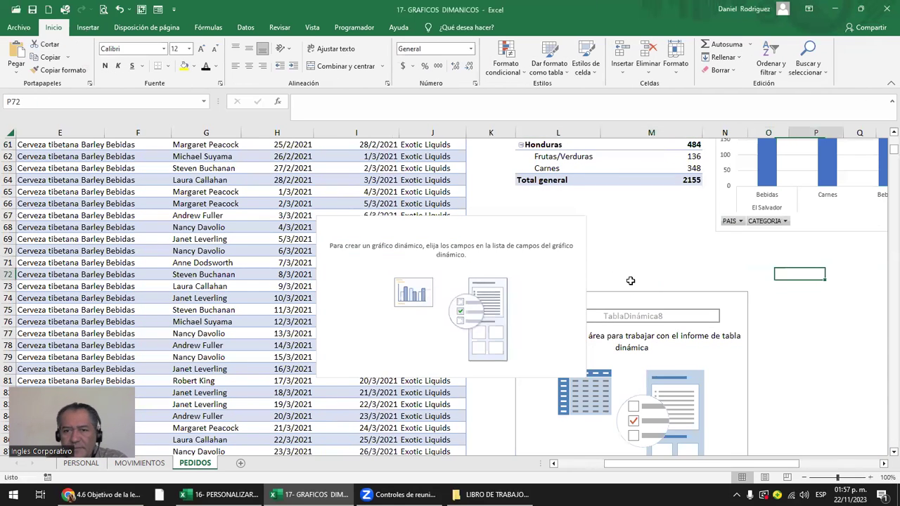
{"action": "key", "text": "Right"}
{"action": "key", "text": "Right"}
{"action": "key", "text": "Right"}
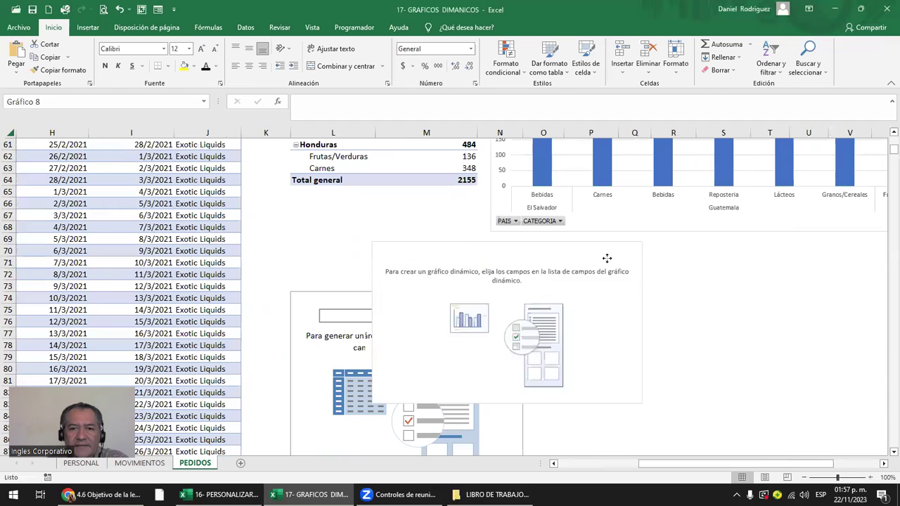
{"action": "left_click_drag", "start_coordinate": [219, 233], "coordinate": [678, 259]}
{"action": "scroll", "coordinate": [532, 283], "scroll_direction": "down", "scroll_amount": 2}
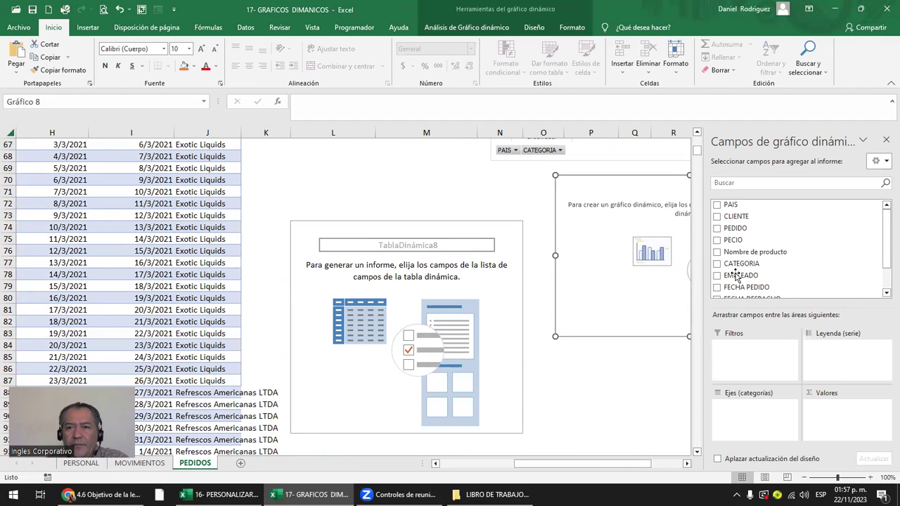
Step: Put PAIS on the axis and count CLIENTE as values: El Salvador 218, Guatemala 1453, Honduras 484
{"action": "left_click_drag", "start_coordinate": [730, 205], "coordinate": [748, 420]}
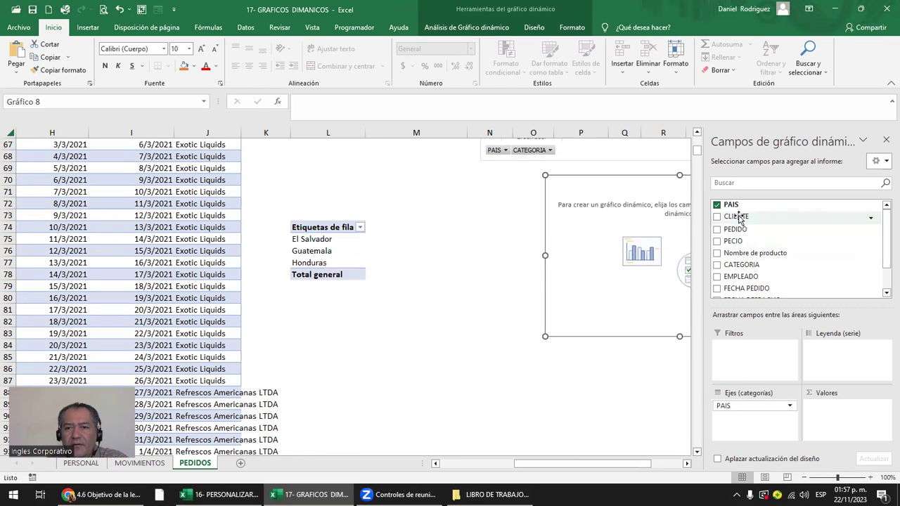
{"action": "left_click_drag", "start_coordinate": [738, 218], "coordinate": [747, 418]}
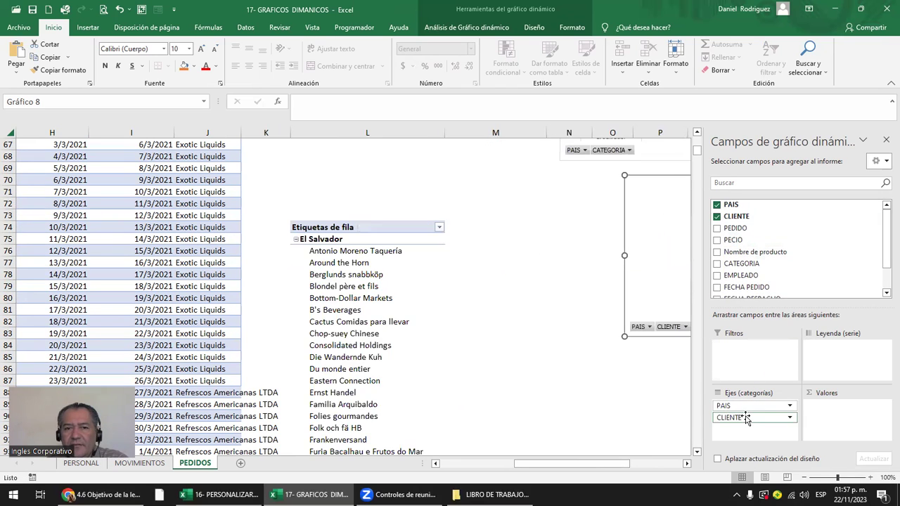
{"action": "scroll", "coordinate": [345, 240], "scroll_direction": "down", "scroll_amount": 3}
{"action": "scroll", "coordinate": [387, 288], "scroll_direction": "down", "scroll_amount": 4}
{"action": "scroll", "coordinate": [408, 337], "scroll_direction": "down", "scroll_amount": 3}
{"action": "scroll", "coordinate": [416, 361], "scroll_direction": "down", "scroll_amount": 6}
{"action": "scroll", "coordinate": [415, 362], "scroll_direction": "down", "scroll_amount": 3}
{"action": "scroll", "coordinate": [422, 367], "scroll_direction": "down", "scroll_amount": 2}
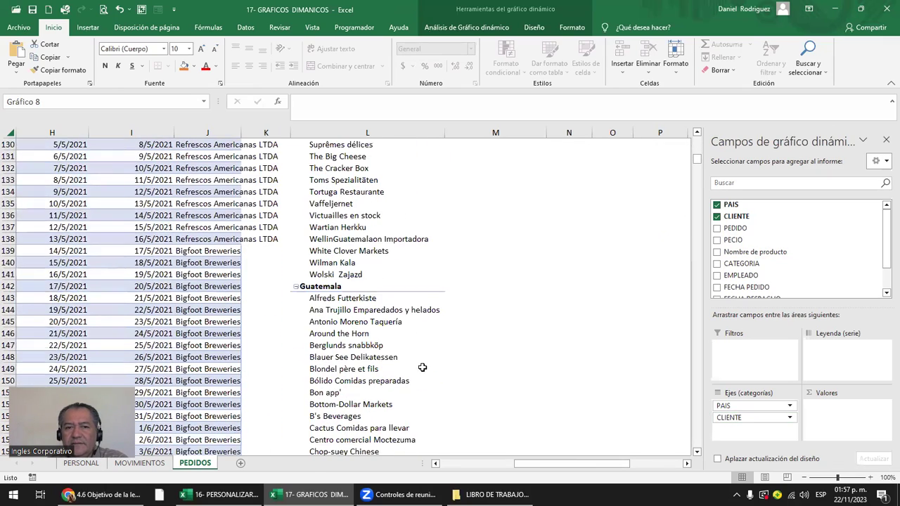
{"action": "scroll", "coordinate": [428, 361], "scroll_direction": "up", "scroll_amount": 10}
{"action": "scroll", "coordinate": [427, 361], "scroll_direction": "up", "scroll_amount": 7}
{"action": "scroll", "coordinate": [449, 385], "scroll_direction": "up", "scroll_amount": 2}
{"action": "scroll", "coordinate": [457, 386], "scroll_direction": "down", "scroll_amount": 2}
{"action": "scroll", "coordinate": [458, 390], "scroll_direction": "down", "scroll_amount": 2}
{"action": "scroll", "coordinate": [455, 392], "scroll_direction": "down", "scroll_amount": 1}
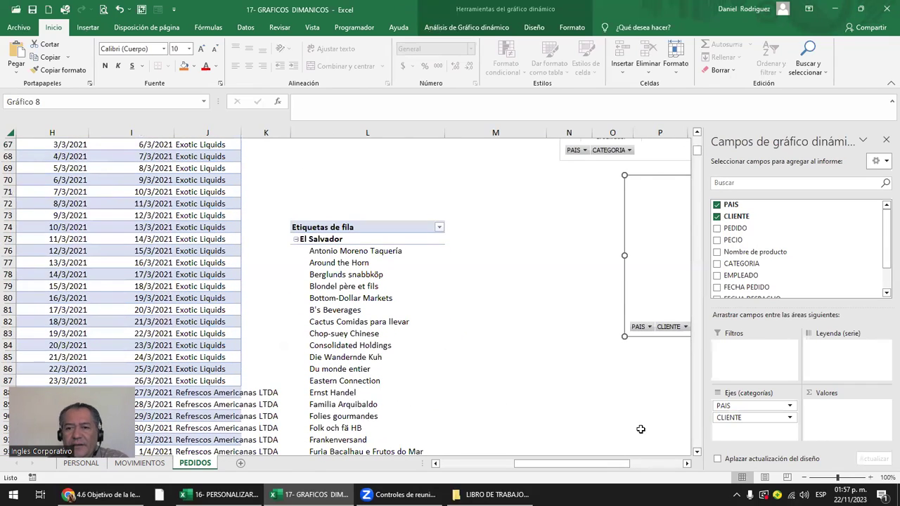
{"action": "left_click_drag", "start_coordinate": [729, 418], "coordinate": [851, 418]}
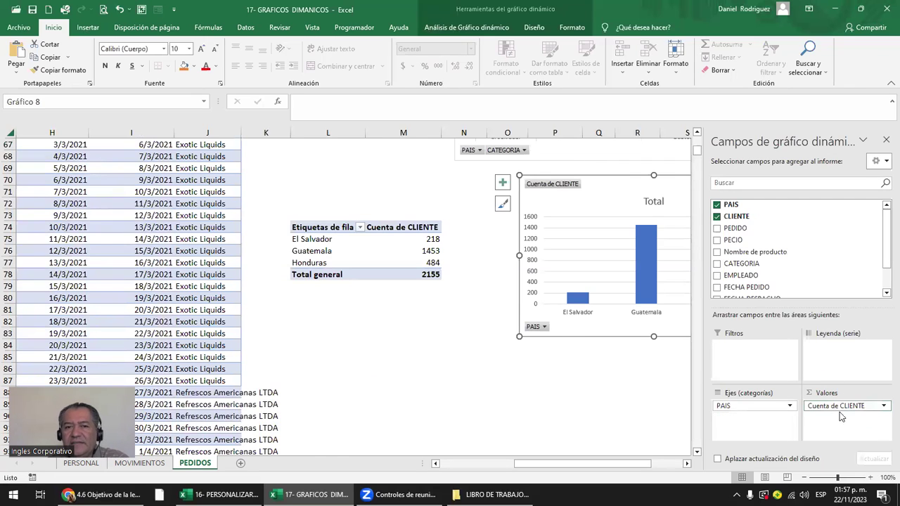
{"action": "left_click", "coordinate": [316, 202]}
Step: Enter the heading 'CANTIDAD DE CLIETES / PAIS' in L72 above the new pivot table
{"action": "type", "text": "P"}
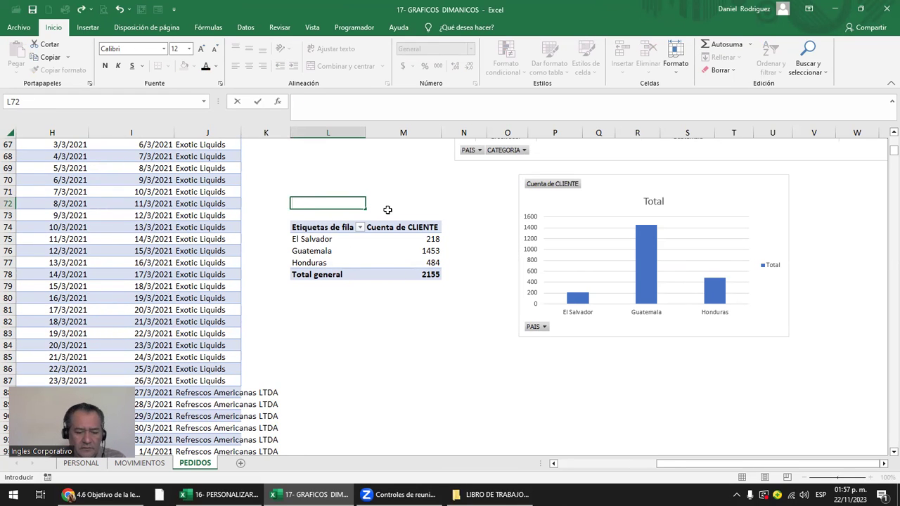
{"action": "type", "text": "MER"}
{"action": "key", "text": "BackSpace"}
{"action": "key", "text": "BackSpace"}
{"action": "key", "text": "BackSpace"}
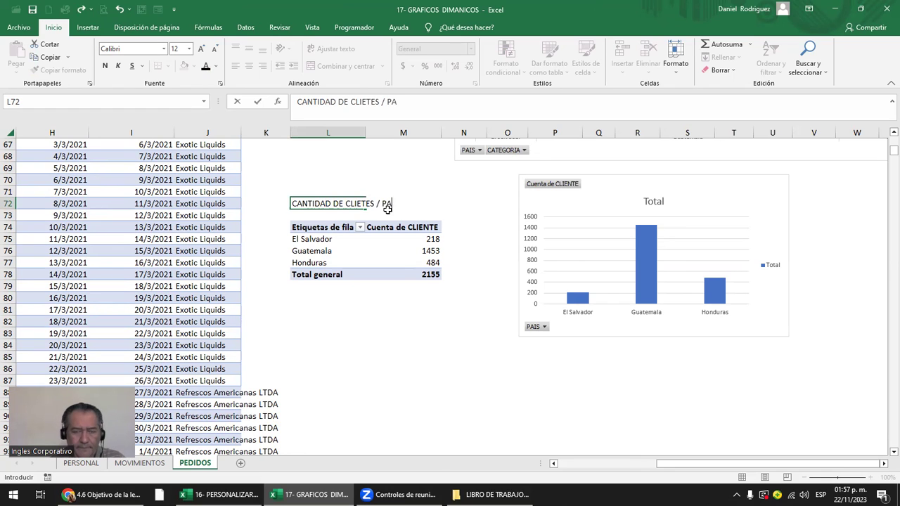
{"action": "key", "text": "Return"}
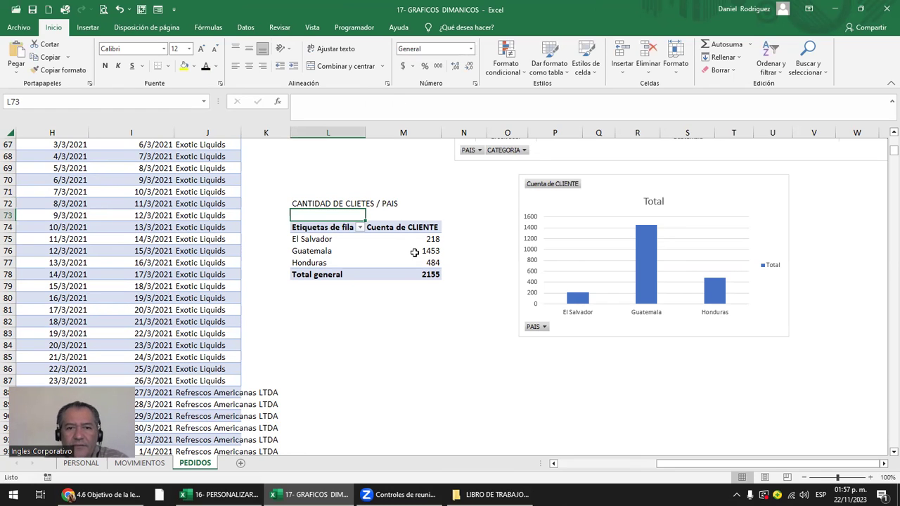
{"action": "left_click", "coordinate": [429, 239]}
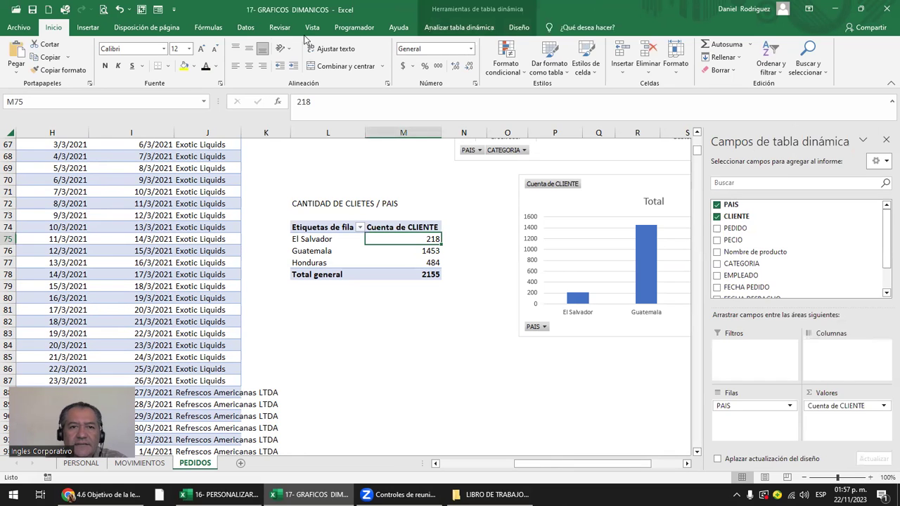
Step: Sort the country counts descending: Guatemala 1453, Honduras 484, El Salvador 218
{"action": "left_click", "coordinate": [245, 27]}
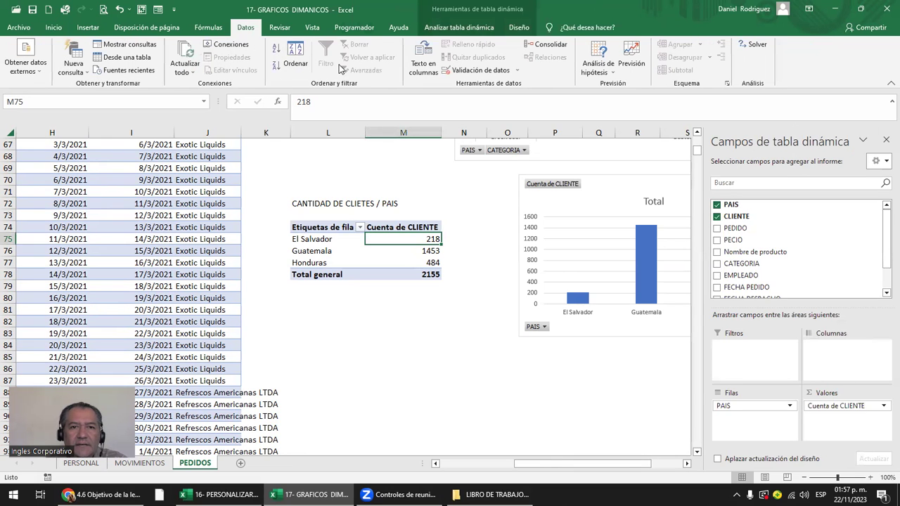
{"action": "left_click", "coordinate": [281, 67]}
{"action": "left_click", "coordinate": [487, 202]}
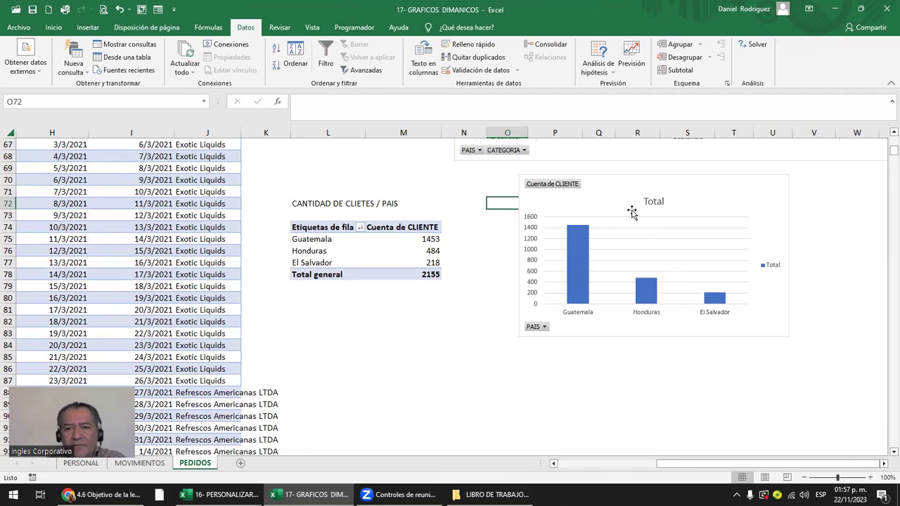
{"action": "left_click", "coordinate": [805, 391]}
{"action": "scroll", "coordinate": [717, 363], "scroll_direction": "right", "scroll_amount": 5}
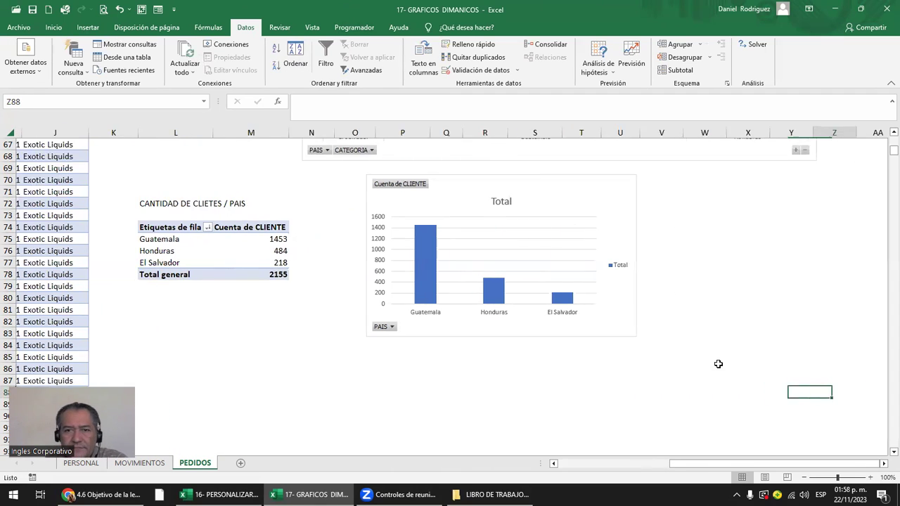
{"action": "left_click", "coordinate": [566, 237]}
Step: Widen the CLIENTE-by-PAIS pivot chart to the right
{"action": "left_click_drag", "start_coordinate": [564, 255], "coordinate": [667, 255]}
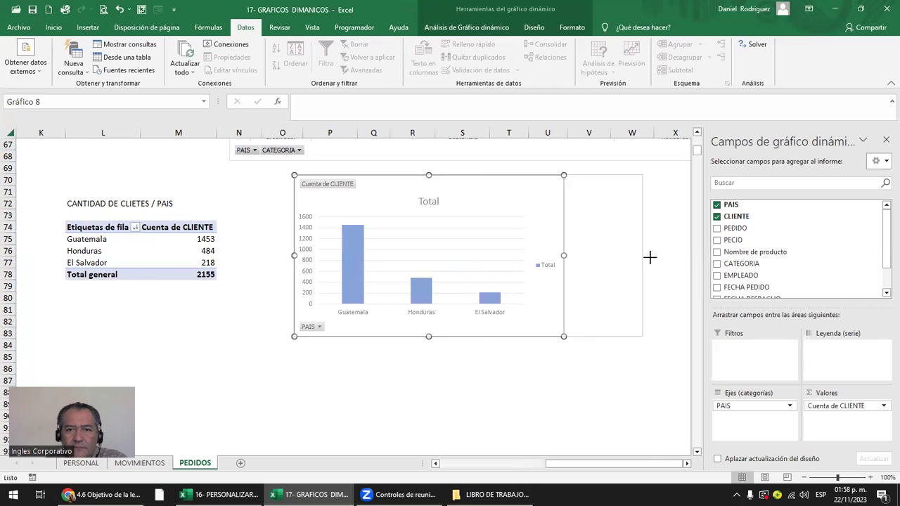
{"action": "left_click", "coordinate": [684, 187]}
{"action": "left_click", "coordinate": [617, 188]}
Step: Show data labels 1453, 484 and 218 above the chart's bars
{"action": "left_click", "coordinate": [681, 182]}
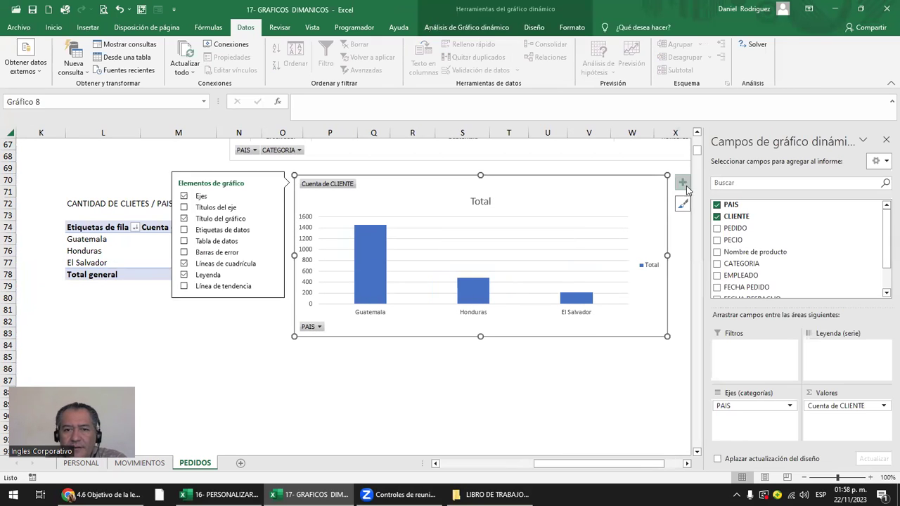
{"action": "left_click", "coordinate": [226, 234]}
{"action": "left_click", "coordinate": [485, 402]}
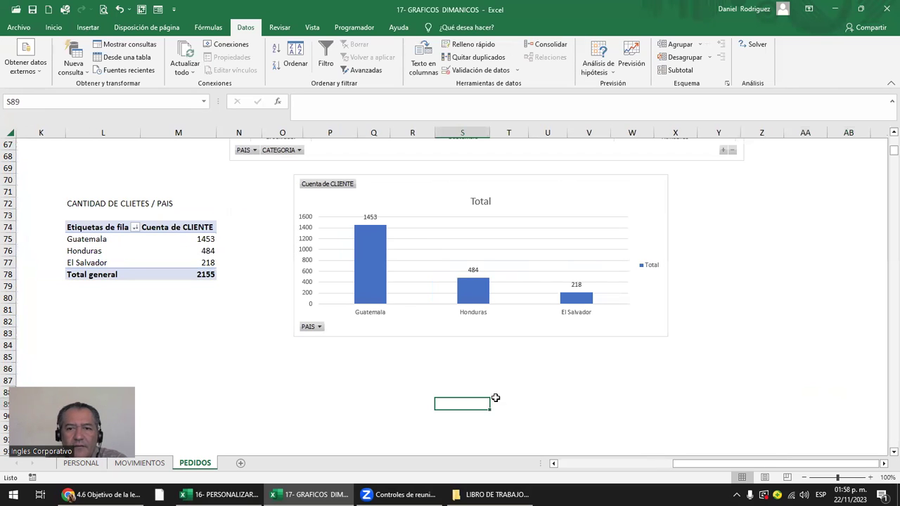
Step: Delete the Total legend from the CLIENTE-by-PAIS pivot chart
{"action": "left_click", "coordinate": [640, 272]}
{"action": "key", "text": "Delete"}
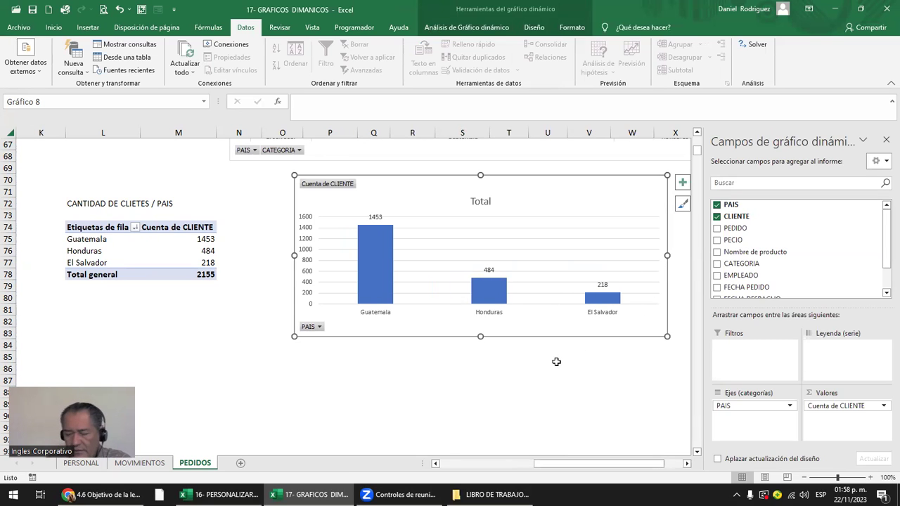
{"action": "left_click", "coordinate": [567, 359]}
{"action": "key", "text": "Right"}
{"action": "key", "text": "Right"}
{"action": "key", "text": "Right"}
{"action": "key", "text": "Right"}
{"action": "key", "text": "Right"}
{"action": "key", "text": "Right"}
{"action": "key", "text": "Right"}
{"action": "key", "text": "Right"}
{"action": "key", "text": "Right"}
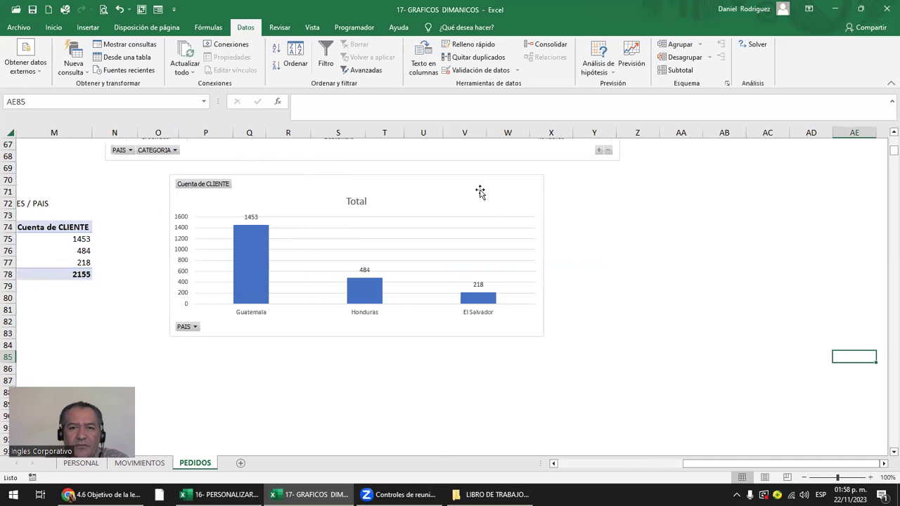
{"action": "left_click", "coordinate": [479, 187]}
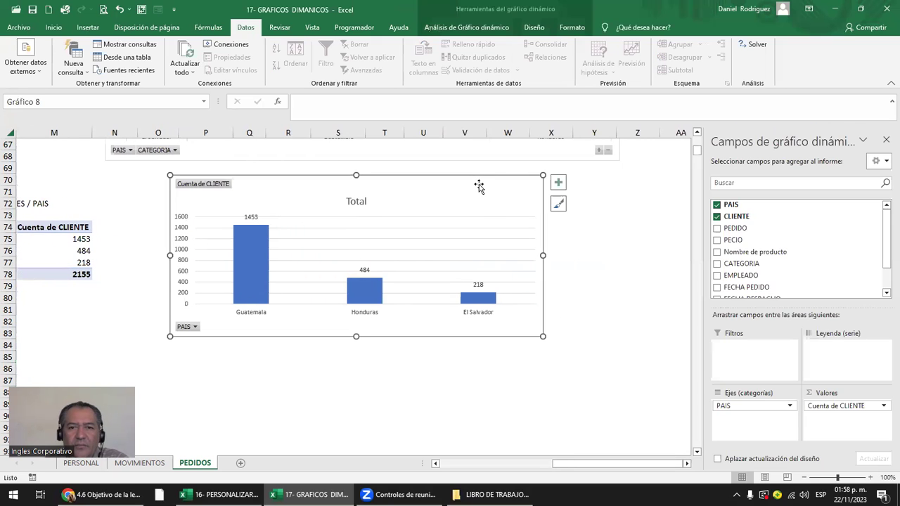
Step: Apply the dark style from the Estilo options to the CLIENTE-by-PAIS pivot chart
{"action": "left_click", "coordinate": [557, 206]}
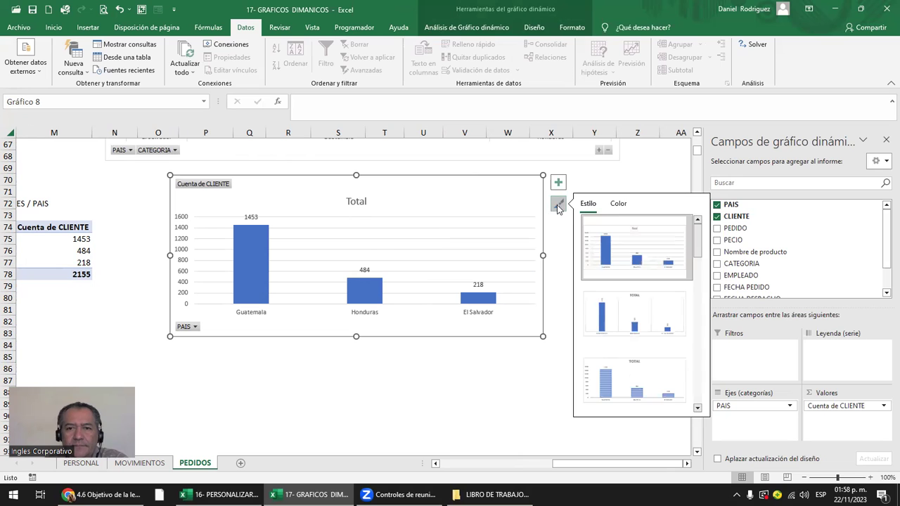
{"action": "mouse_move", "coordinate": [698, 237]}
{"action": "left_mouse_down"}
{"action": "mouse_move", "coordinate": [692, 337]}
{"action": "mouse_move", "coordinate": [705, 416]}
{"action": "mouse_move", "coordinate": [696, 320]}
{"action": "left_mouse_up"}
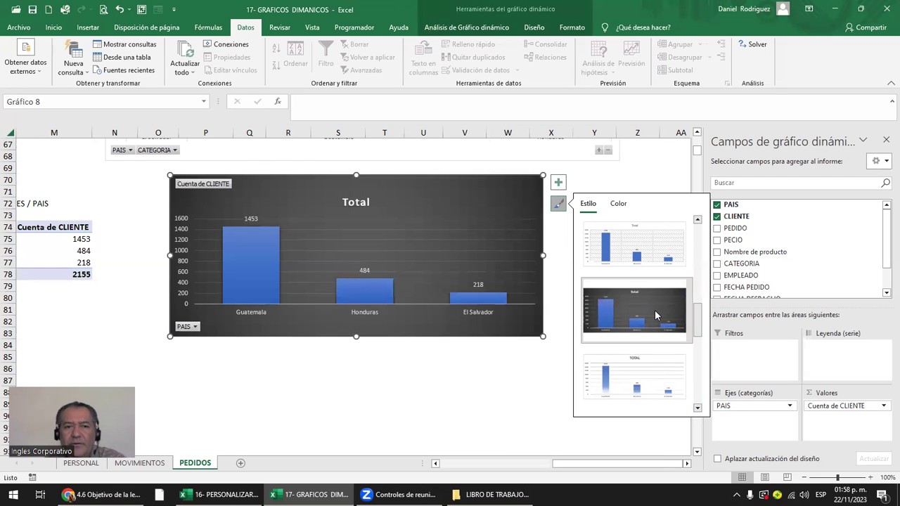
{"action": "left_click", "coordinate": [655, 314]}
{"action": "left_click", "coordinate": [386, 378]}
Step: Stretch the pivot chart taller by dragging its bottom edge down
{"action": "left_click", "coordinate": [389, 329]}
{"action": "left_click_drag", "start_coordinate": [355, 336], "coordinate": [355, 361]}
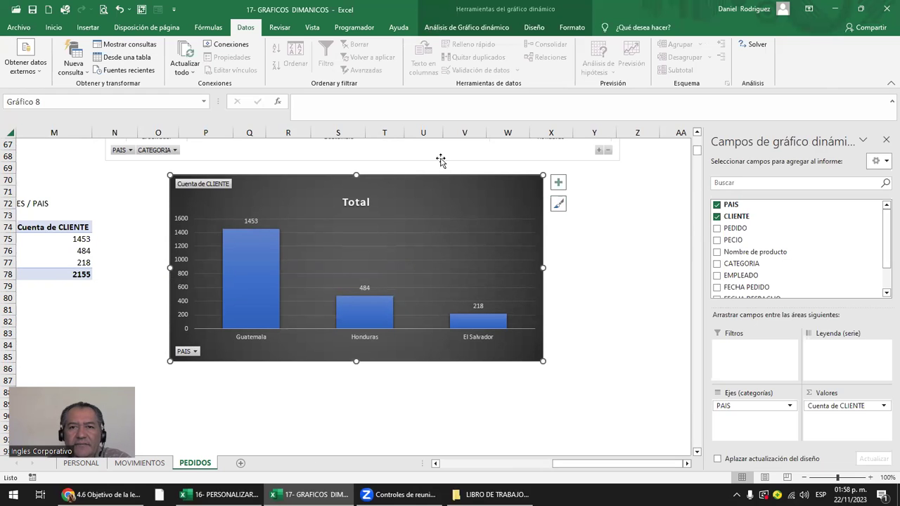
{"action": "left_click", "coordinate": [571, 27]}
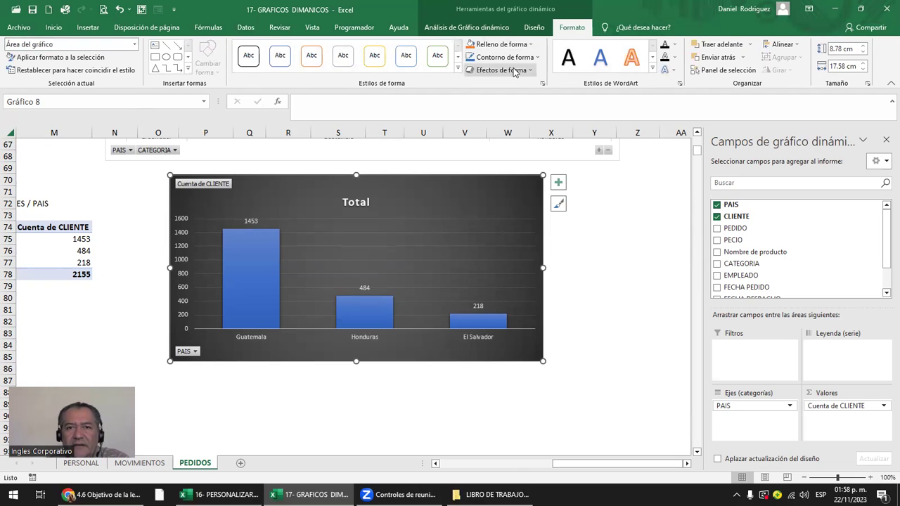
{"action": "left_click", "coordinate": [535, 29]}
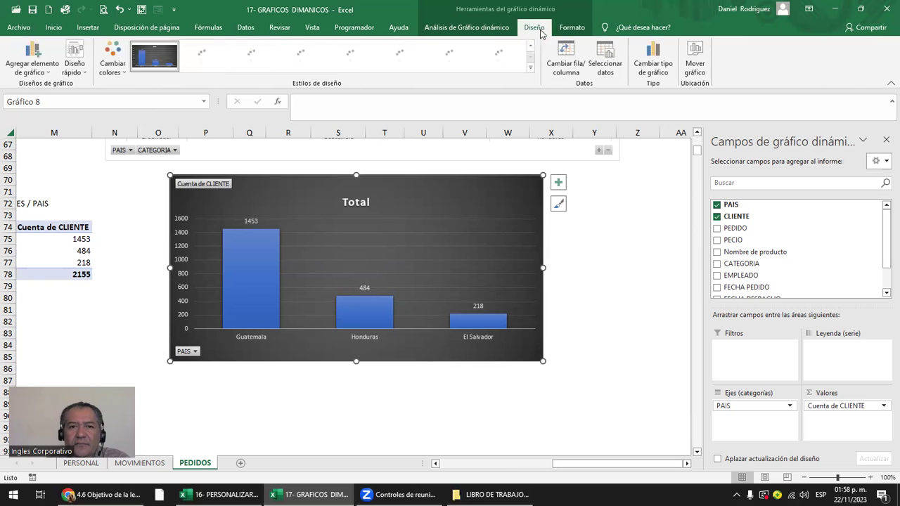
{"action": "left_click", "coordinate": [531, 68]}
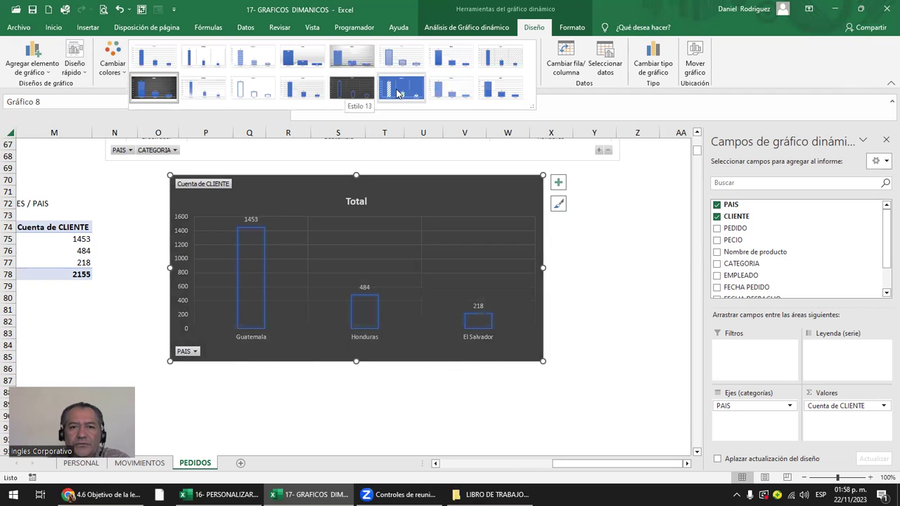
{"action": "left_click", "coordinate": [147, 90]}
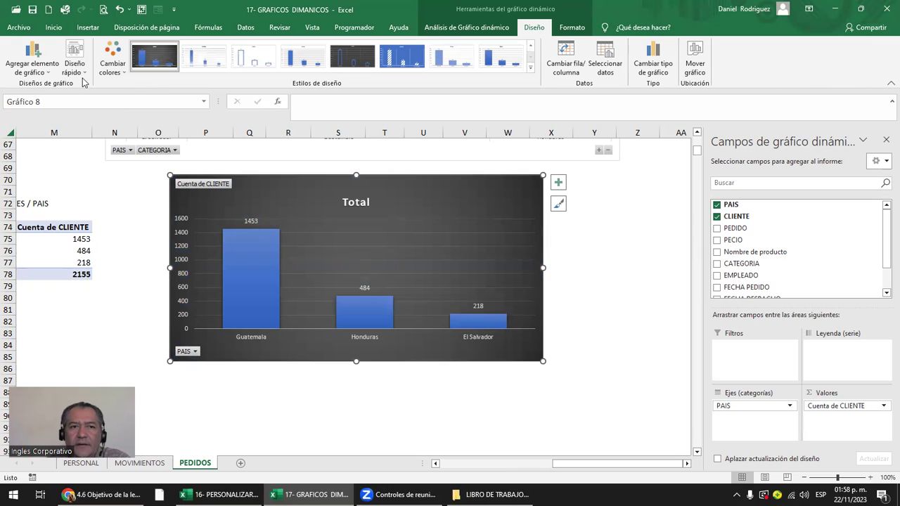
{"action": "left_click", "coordinate": [115, 63]}
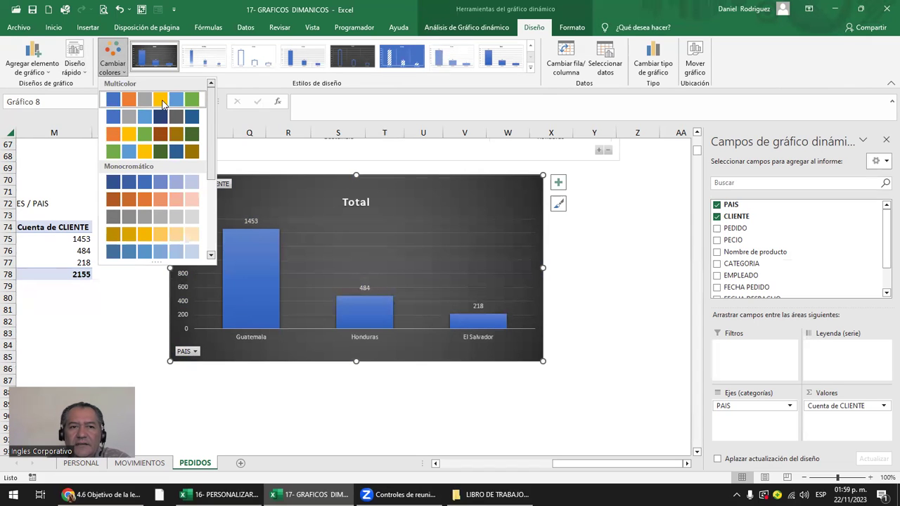
{"action": "left_click", "coordinate": [109, 122]}
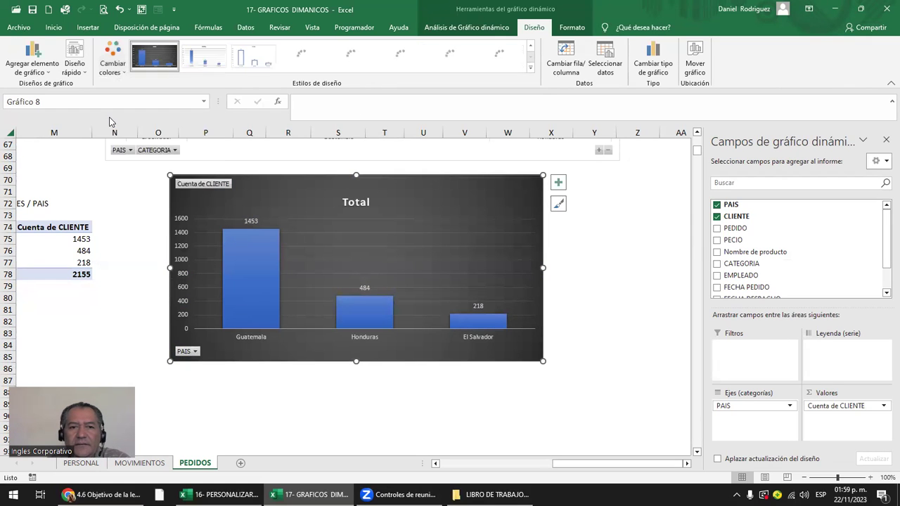
{"action": "left_click", "coordinate": [113, 63]}
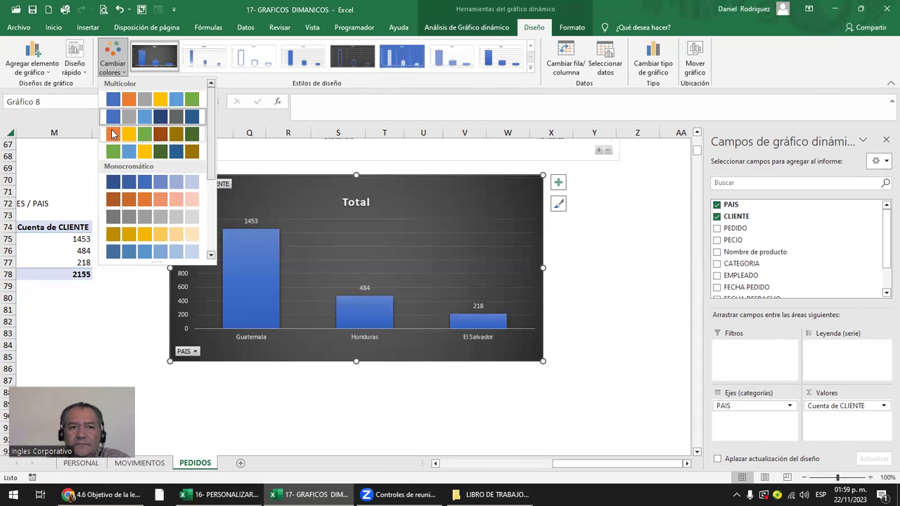
{"action": "left_click", "coordinate": [111, 133]}
{"action": "left_click", "coordinate": [116, 70]}
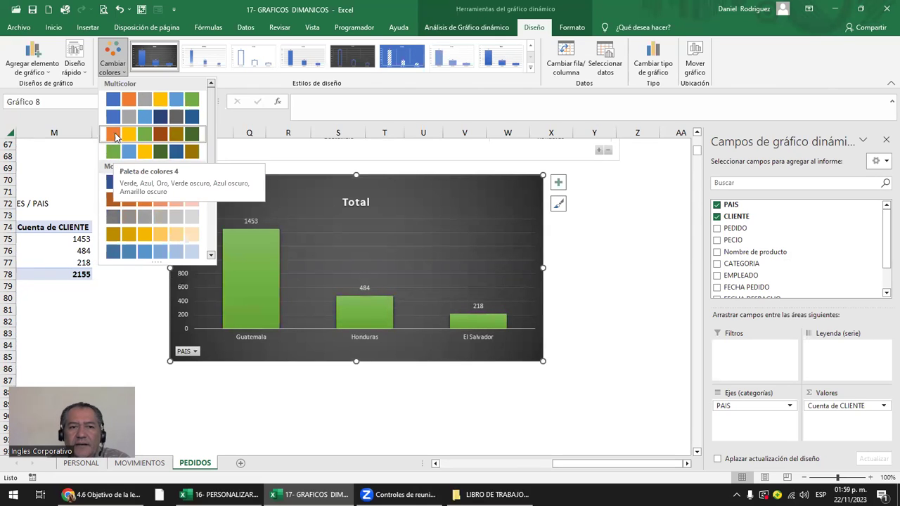
{"action": "left_click", "coordinate": [118, 99]}
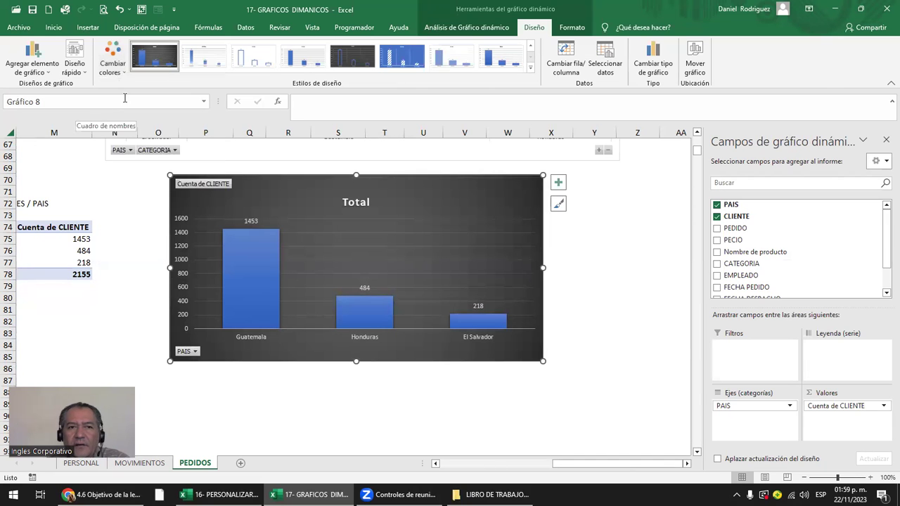
{"action": "left_click", "coordinate": [529, 68]}
{"action": "left_click", "coordinate": [154, 57]}
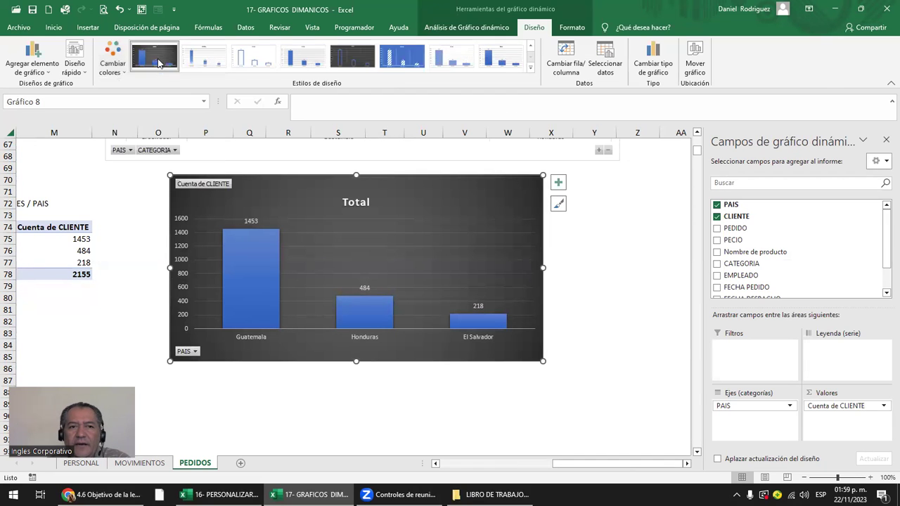
{"action": "left_click", "coordinate": [112, 63]}
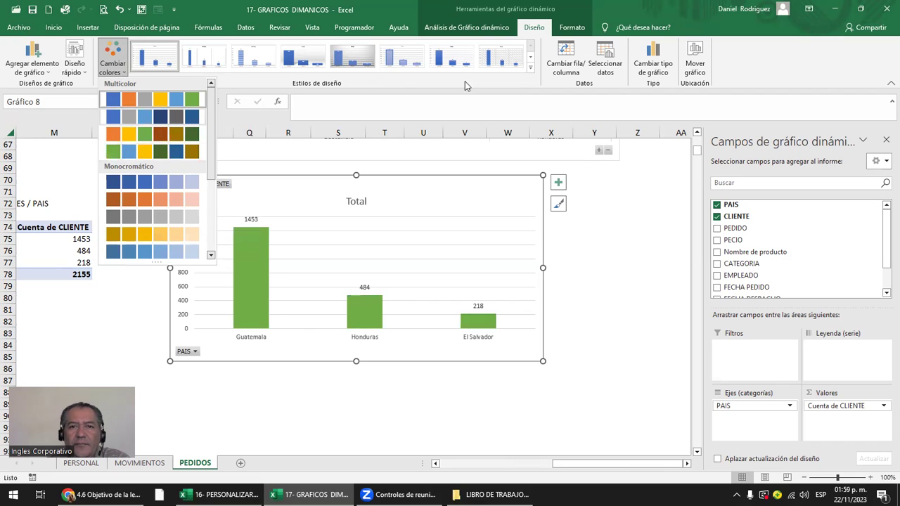
{"action": "left_click", "coordinate": [528, 71]}
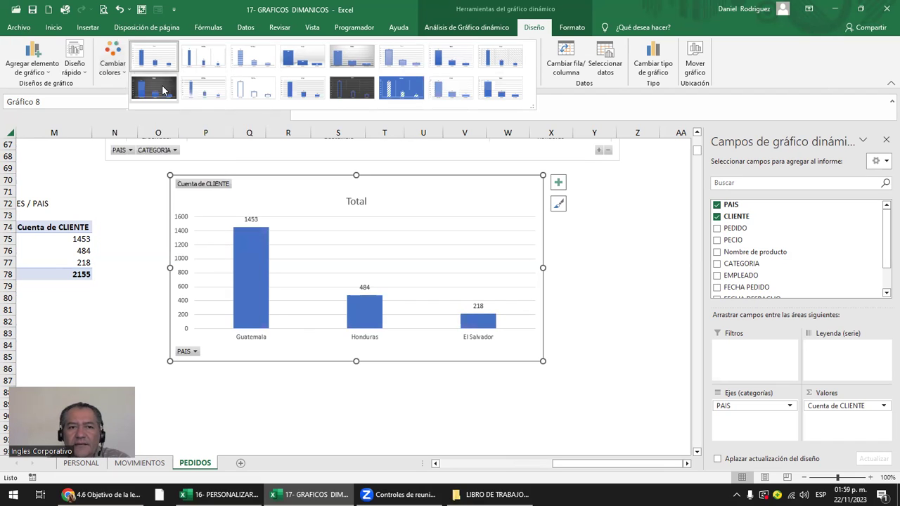
{"action": "left_click", "coordinate": [155, 56]}
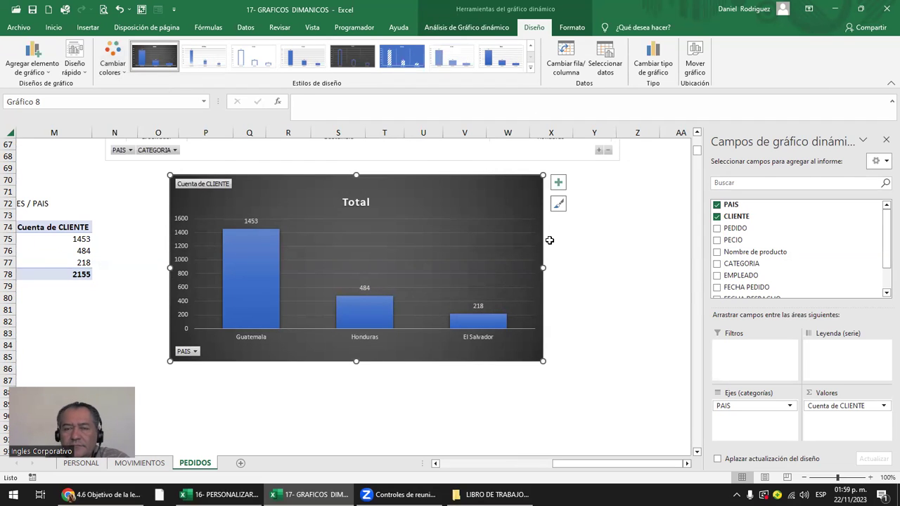
Step: Toggle Cambiar fila/columna back so countries stay on the axis, then close the field list
{"action": "left_click", "coordinate": [576, 67]}
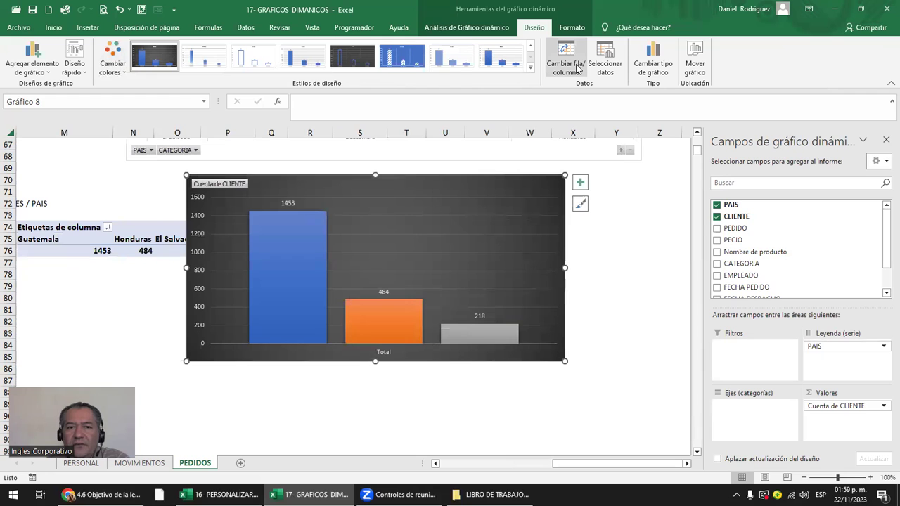
{"action": "left_click", "coordinate": [577, 68]}
{"action": "left_click", "coordinate": [116, 202]}
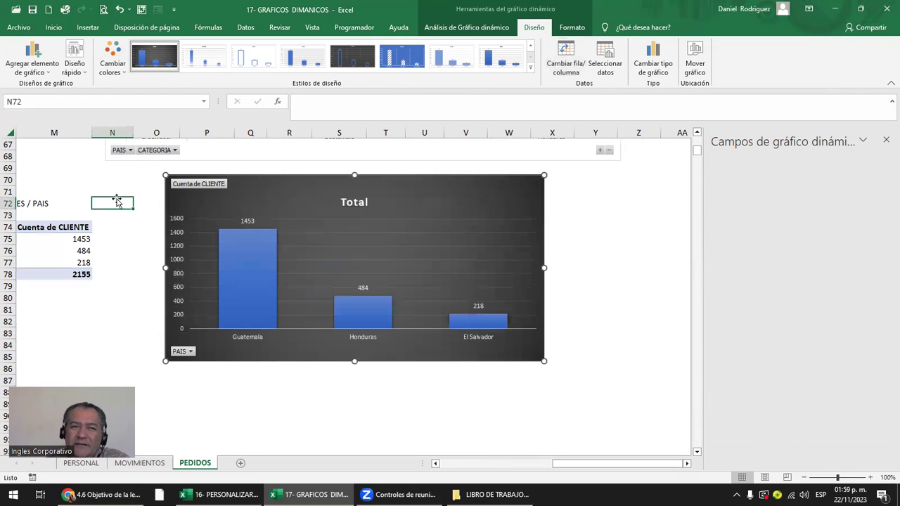
{"action": "key", "text": "Left"}
{"action": "key", "text": "Left"}
{"action": "key", "text": "Left"}
{"action": "key", "text": "Left"}
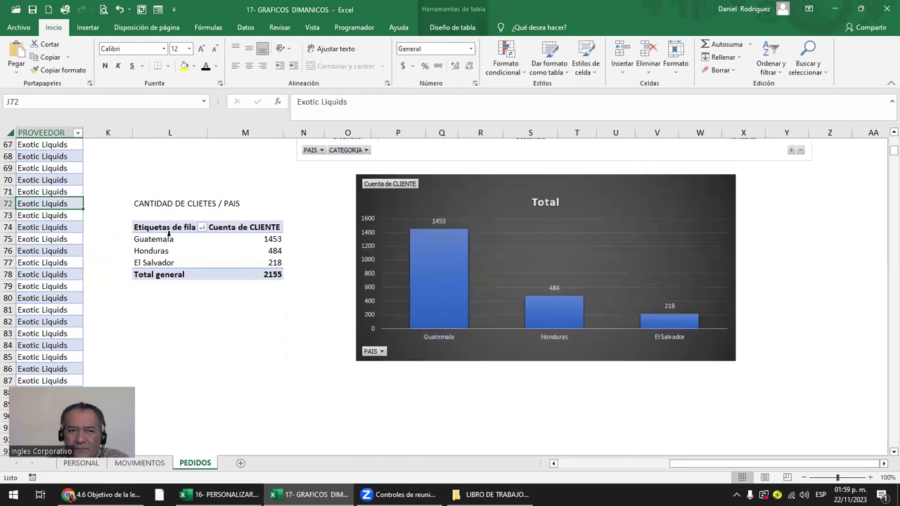
{"action": "left_click", "coordinate": [160, 248]}
{"action": "key", "text": "Up"}
{"action": "key", "text": "Up"}
{"action": "key", "text": "Up"}
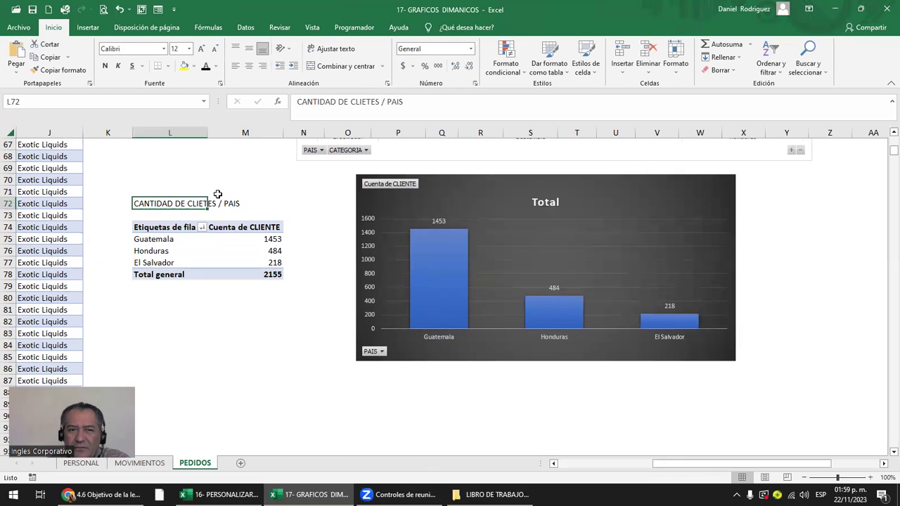
{"action": "left_click", "coordinate": [488, 191]}
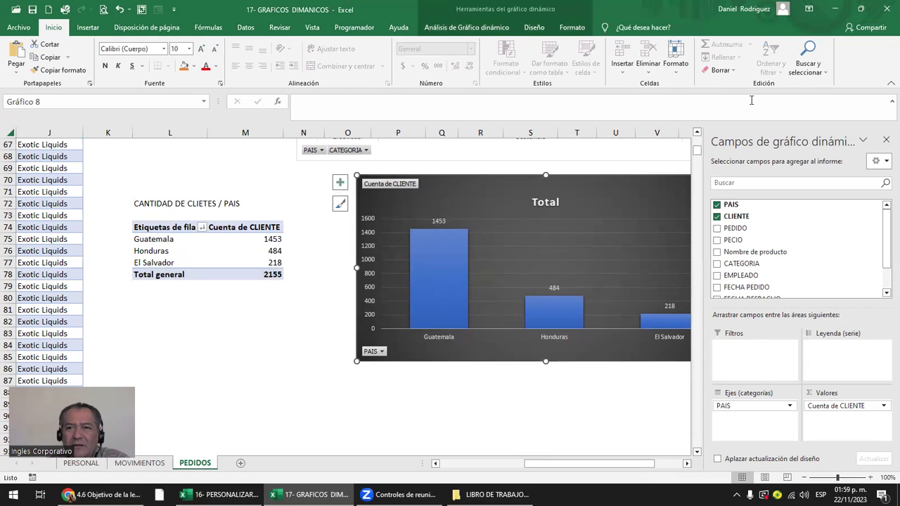
{"action": "left_click", "coordinate": [885, 140]}
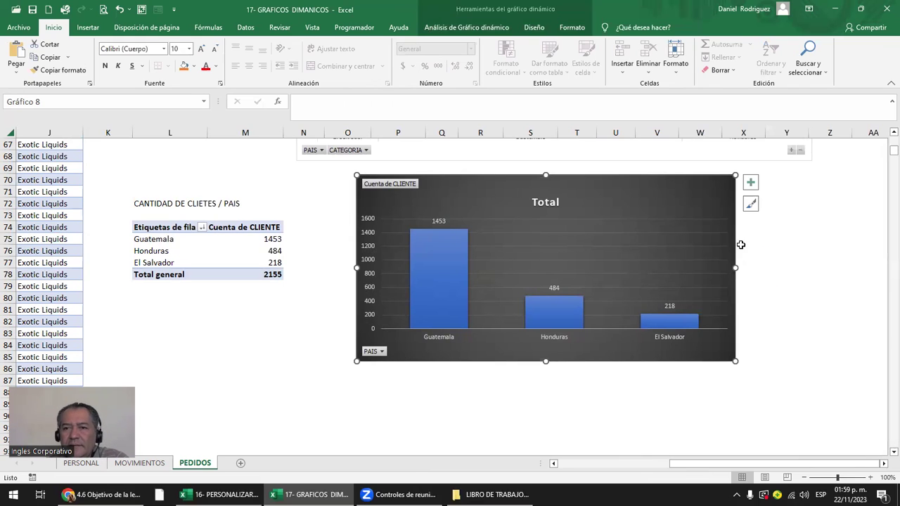
Step: Replace the chart title 'Total' with 'CLIENTES POR PAIS'
{"action": "left_click", "coordinate": [536, 203]}
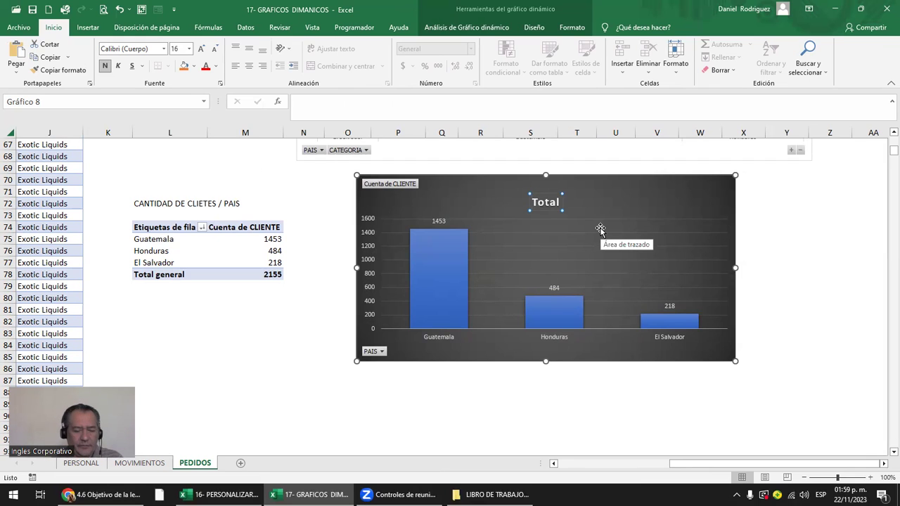
{"action": "type", "text": "CANTIDAD "}
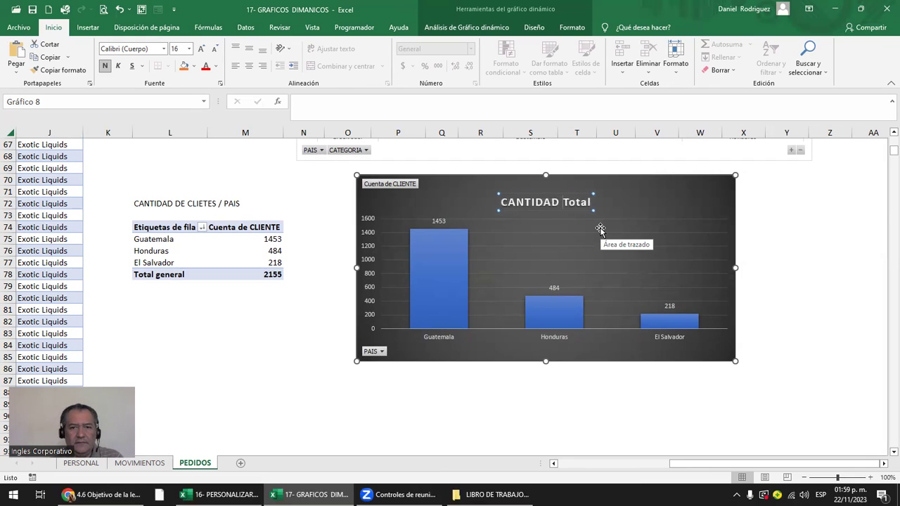
{"action": "type", "text": "DE CL"}
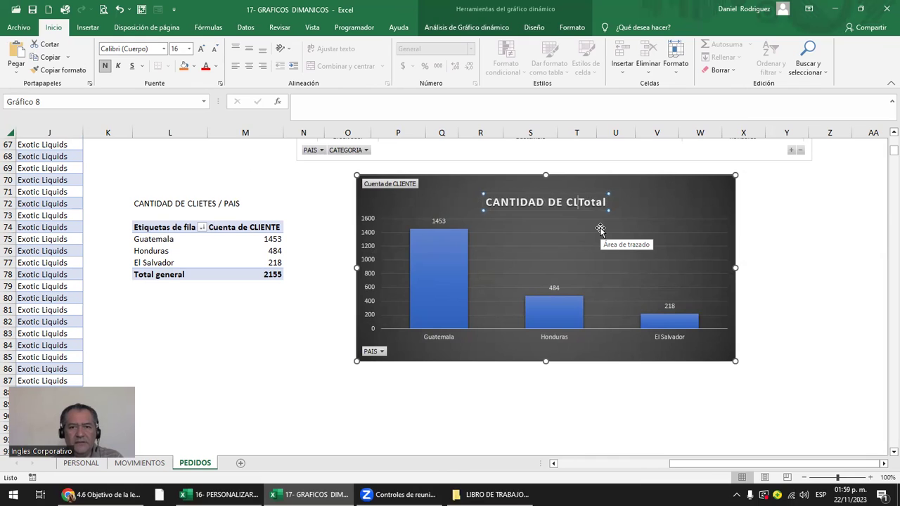
{"action": "key", "text": "BackSpace"}
{"action": "key", "text": "BackSpace"}
{"action": "key", "text": "BackSpace"}
{"action": "key", "text": "BackSpace"}
{"action": "type", "text": "CLIENTES"}
{"action": "key", "text": "BackSpace"}
{"action": "key", "text": "BackSpace"}
{"action": "type", "text": "ES POR PAIS"}
{"action": "key", "text": "Delete"}
{"action": "key", "text": "Delete"}
{"action": "key", "text": "Delete"}
{"action": "key", "text": "Delete"}
{"action": "key", "text": "Delete"}
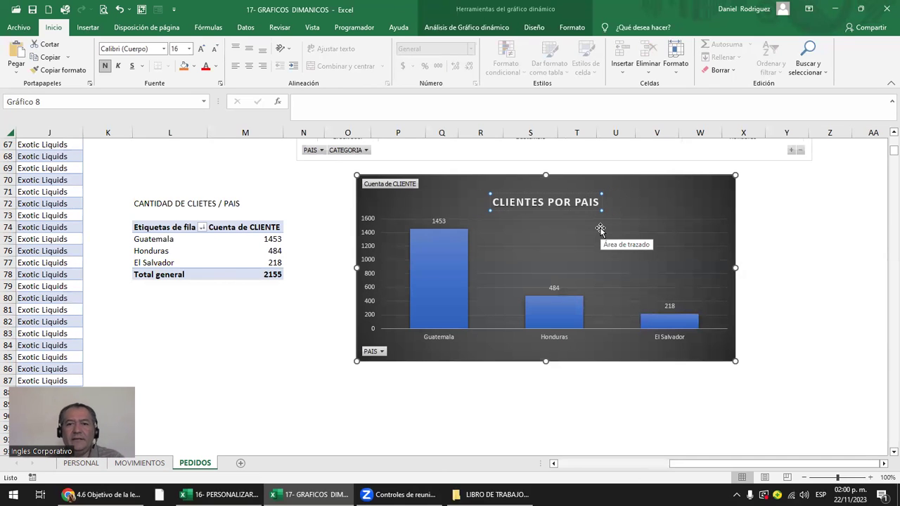
{"action": "left_click", "coordinate": [811, 310]}
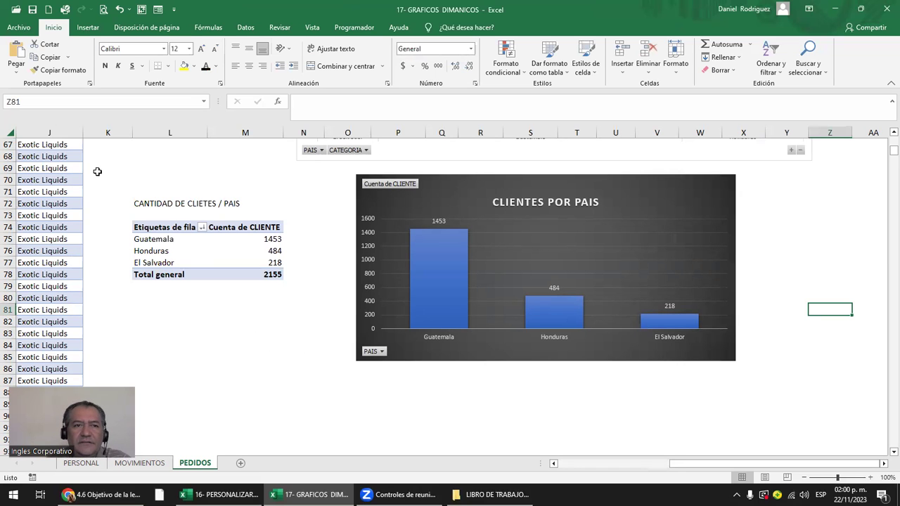
Step: Return to the top of the sheet and select the OPCIONE 1 and 2 step cells
{"action": "scroll", "coordinate": [285, 261], "scroll_direction": "up", "scroll_amount": 3}
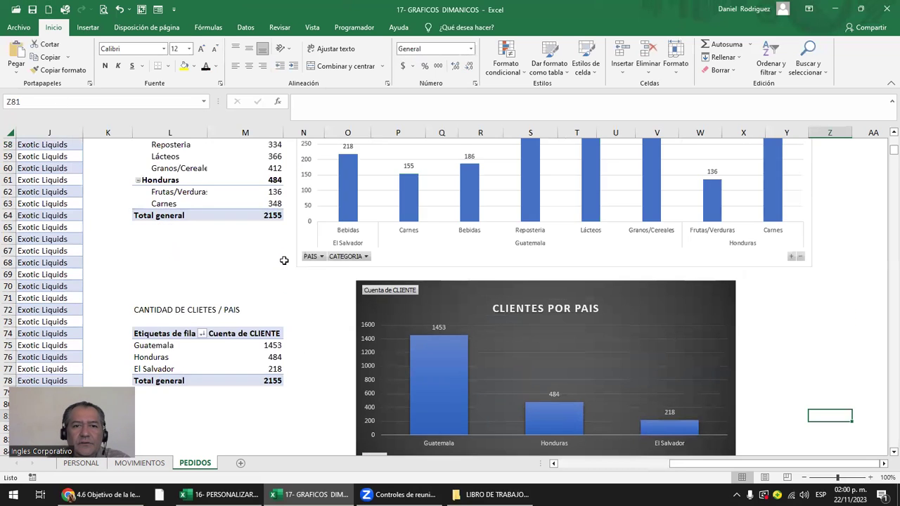
{"action": "scroll", "coordinate": [293, 265], "scroll_direction": "up", "scroll_amount": 6}
{"action": "scroll", "coordinate": [293, 265], "scroll_direction": "up", "scroll_amount": 4}
{"action": "scroll", "coordinate": [291, 260], "scroll_direction": "up", "scroll_amount": 6}
{"action": "scroll", "coordinate": [291, 261], "scroll_direction": "up", "scroll_amount": 3}
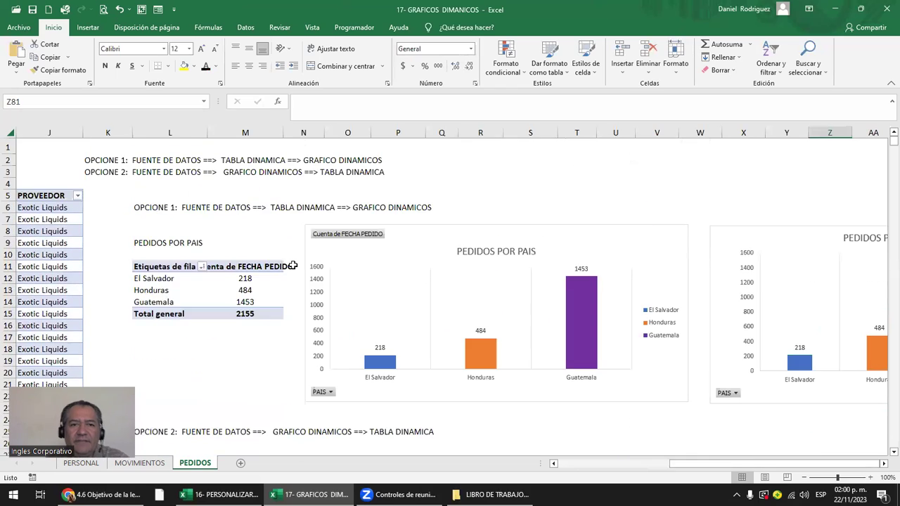
{"action": "scroll", "coordinate": [157, 200], "scroll_direction": "left", "scroll_amount": 5}
{"action": "scroll", "coordinate": [156, 199], "scroll_direction": "up", "scroll_amount": 4}
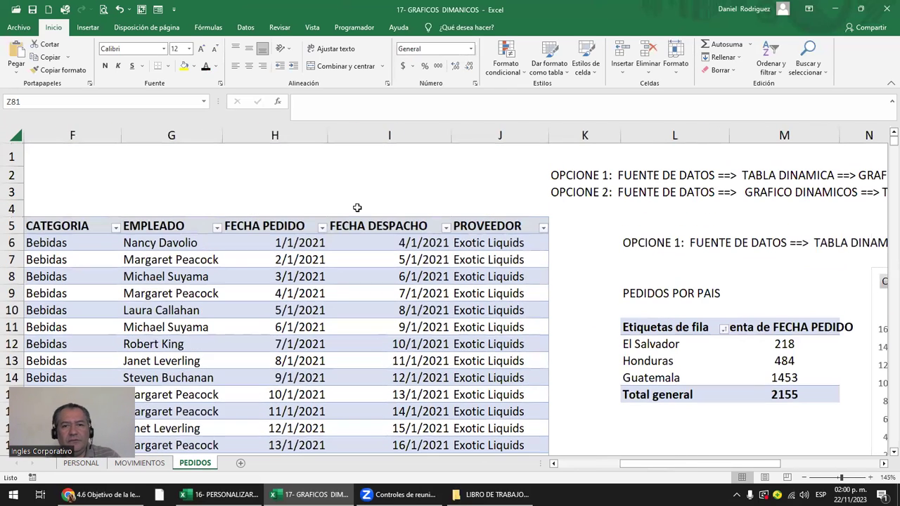
{"action": "left_click", "coordinate": [578, 209]}
{"action": "key", "text": "Right"}
{"action": "key", "text": "Right"}
{"action": "key", "text": "Right"}
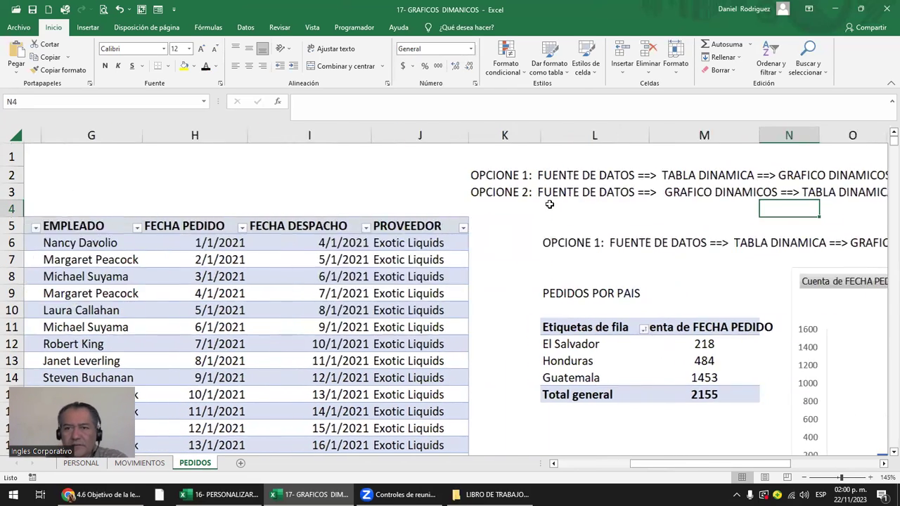
{"action": "key", "text": "Right"}
{"action": "key", "text": "Right"}
{"action": "key", "text": "Right"}
{"action": "left_click", "coordinate": [469, 176]}
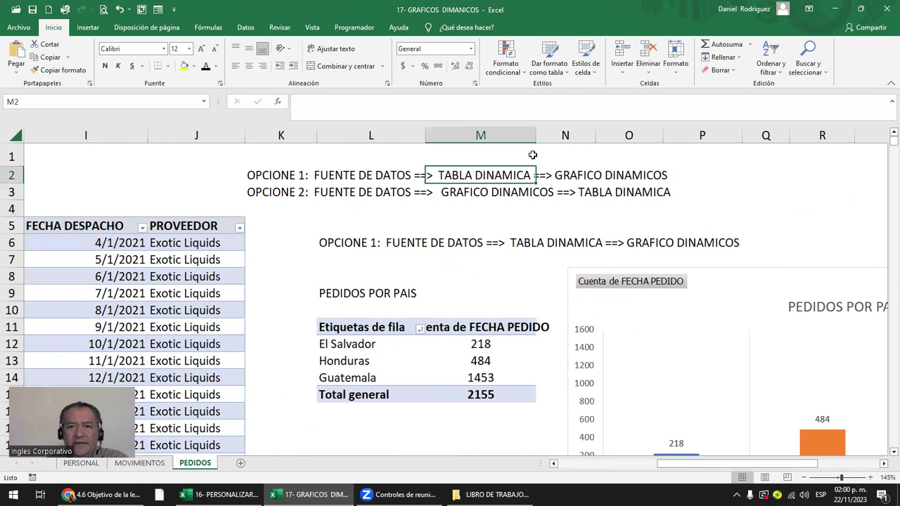
{"action": "left_click", "coordinate": [592, 171]}
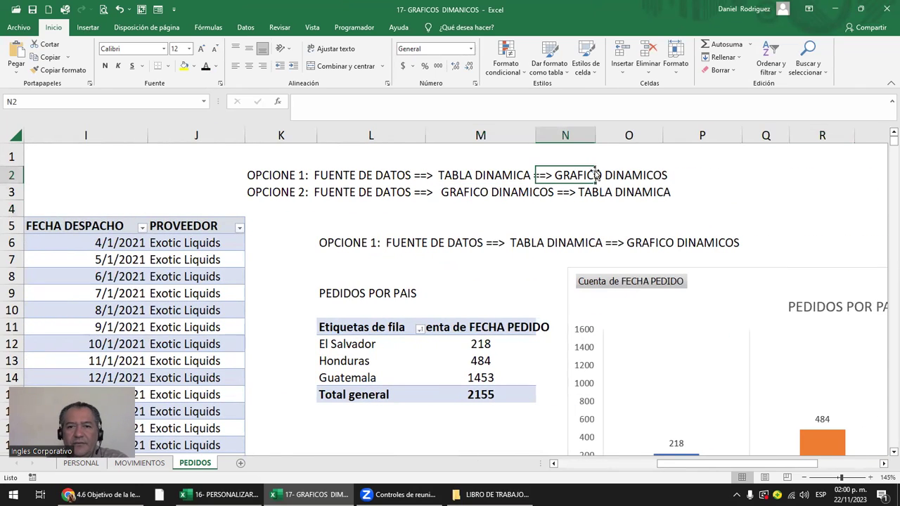
{"action": "left_click", "coordinate": [496, 191]}
{"action": "left_click", "coordinate": [622, 194]}
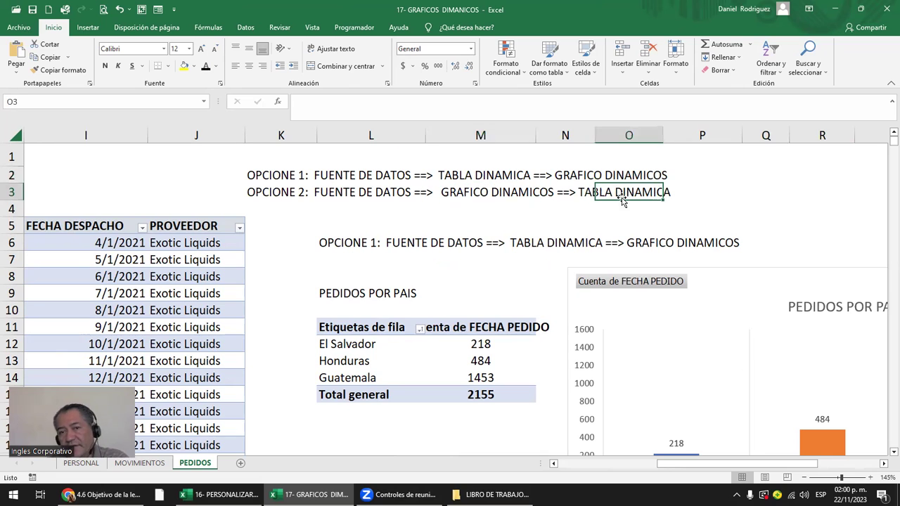
{"action": "left_click_drag", "start_coordinate": [480, 174], "coordinate": [668, 194]}
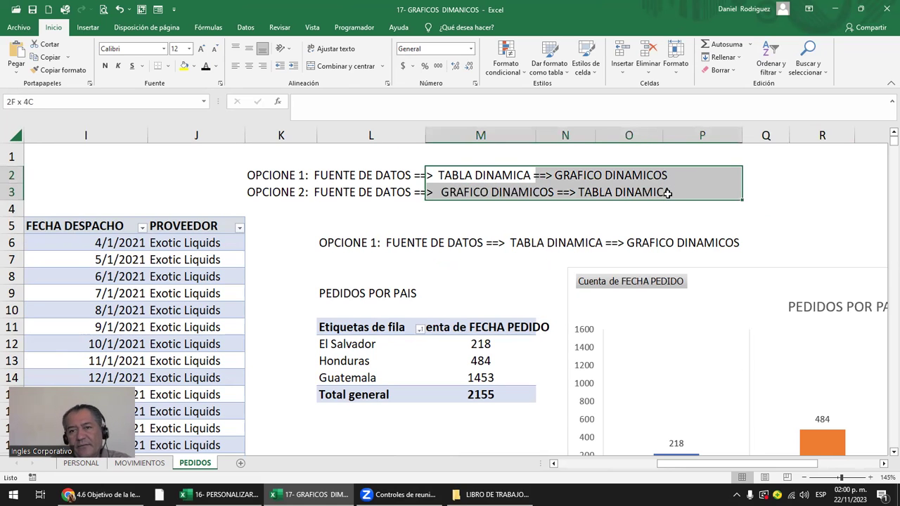
{"action": "left_click", "coordinate": [520, 211]}
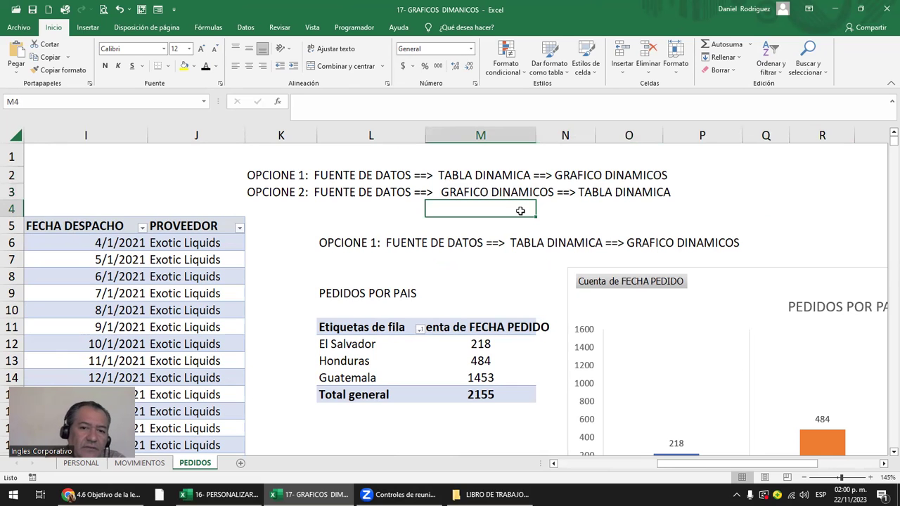
Step: Widen column M so 'Cuenta de FECHA PEDIDO' shows in full, then return to the pivot table
{"action": "left_click_drag", "start_coordinate": [535, 141], "coordinate": [565, 141]}
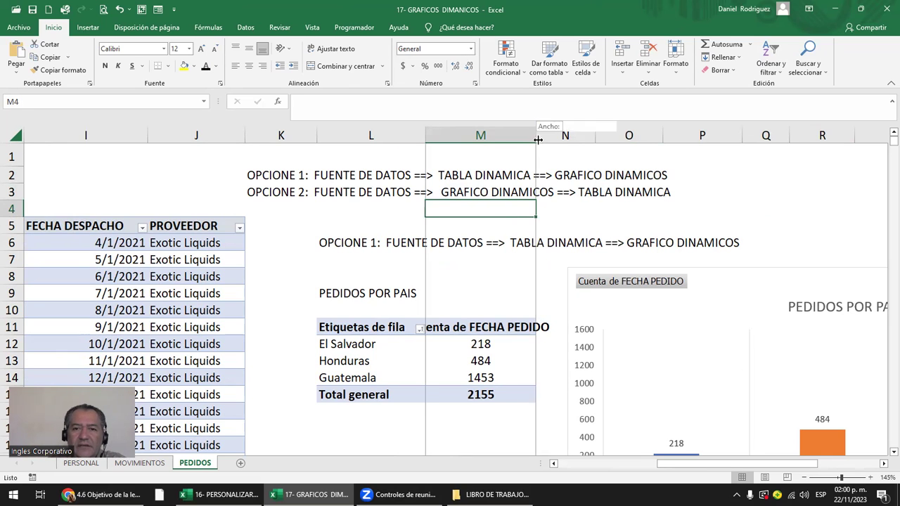
{"action": "left_click", "coordinate": [558, 276]}
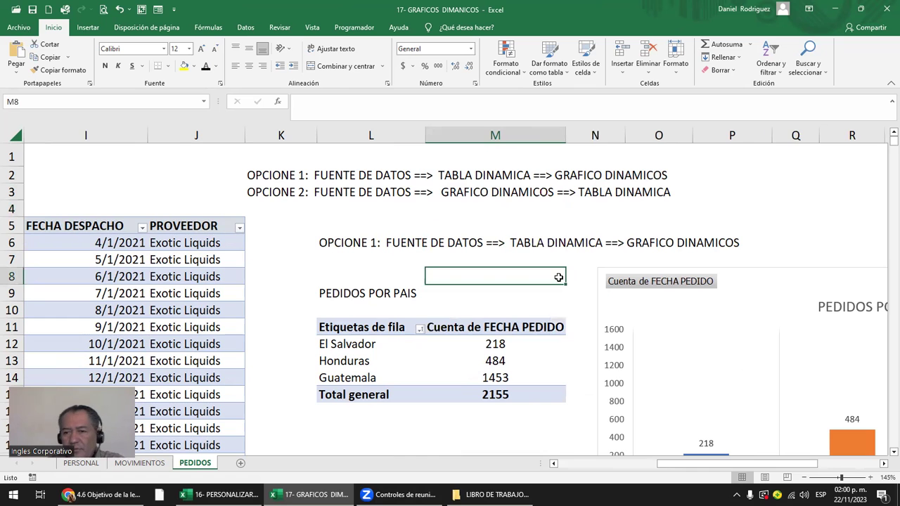
{"action": "key", "text": "Right"}
{"action": "key", "text": "Right"}
{"action": "key", "text": "Right"}
{"action": "key", "text": "Right"}
{"action": "key", "text": "Right"}
{"action": "key", "text": "Right"}
{"action": "key", "text": "Right"}
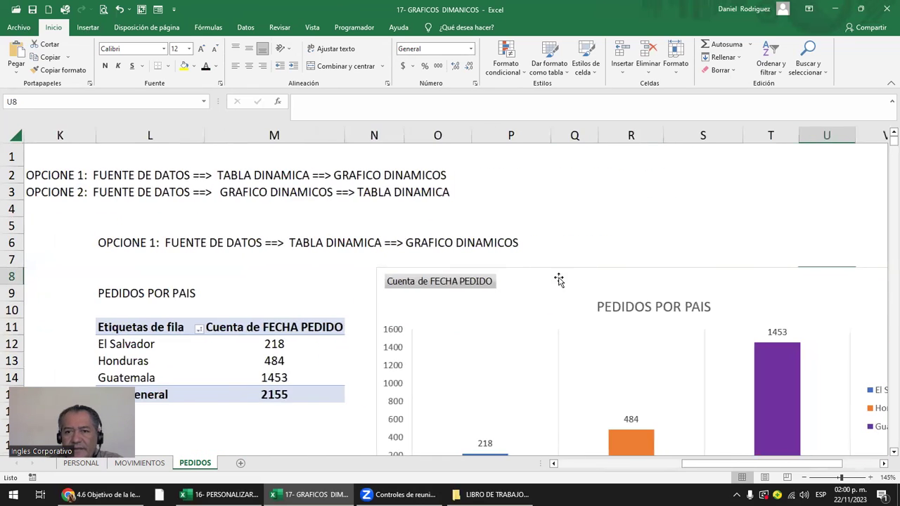
{"action": "key", "text": "Right"}
{"action": "key", "text": "Right"}
{"action": "scroll", "coordinate": [558, 288], "scroll_direction": "down", "scroll_amount": 2}
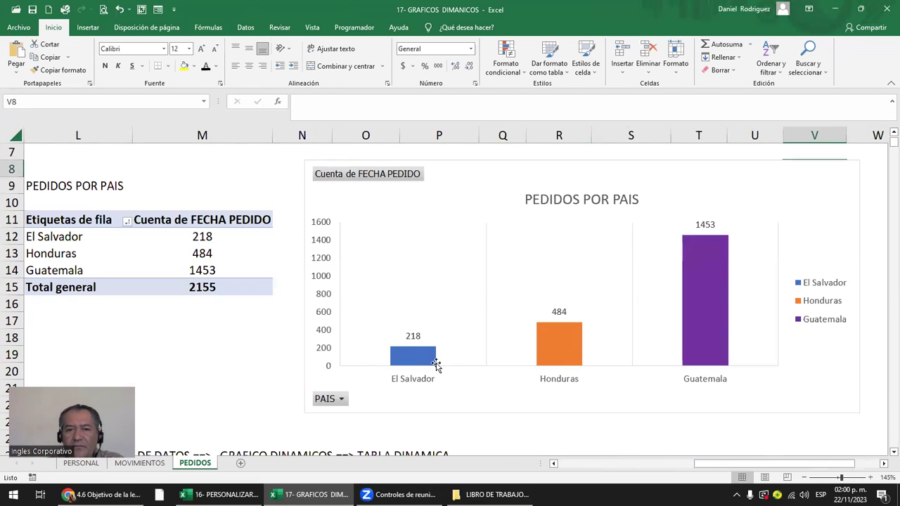
{"action": "left_click", "coordinate": [226, 192]}
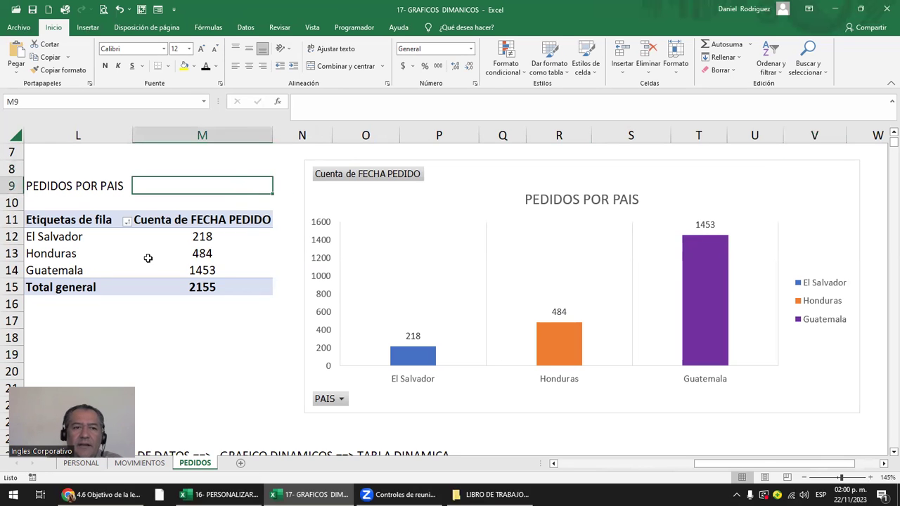
{"action": "key", "text": "Left"}
{"action": "key", "text": "Left"}
{"action": "key", "text": "Left"}
{"action": "key", "text": "Left"}
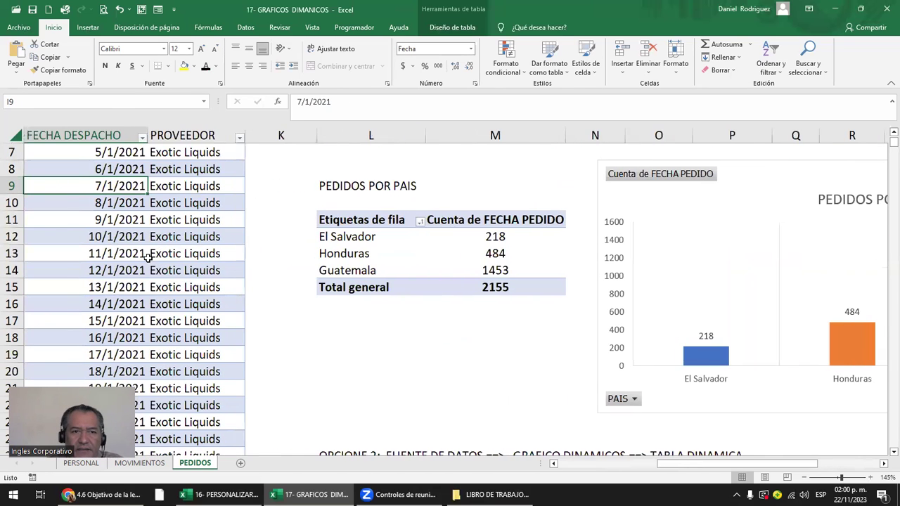
Step: Copy the first order row of the PEDIDOS table
{"action": "left_click", "coordinate": [345, 239]}
{"action": "key", "text": "Left"}
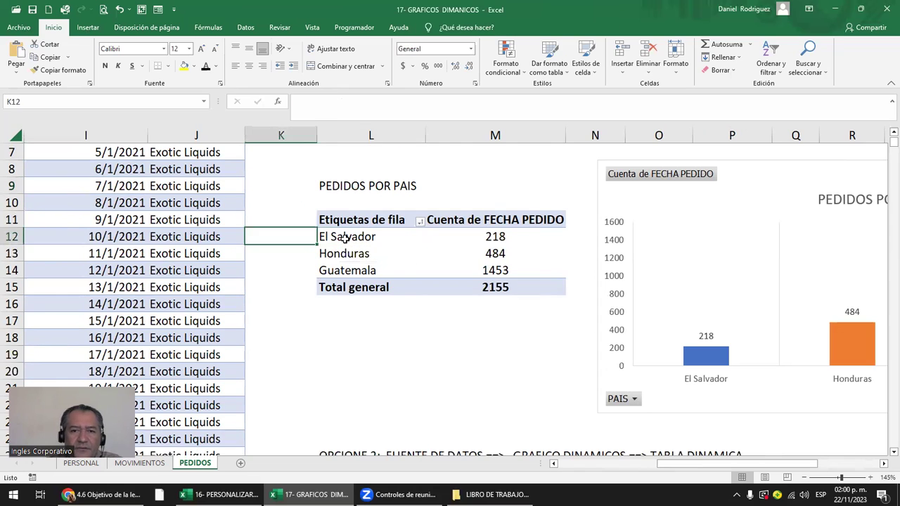
{"action": "key", "text": "Left"}
{"action": "key", "text": "Left"}
{"action": "key", "text": "Left"}
{"action": "key", "text": "Left"}
{"action": "key", "text": "Left"}
{"action": "key", "text": "Left"}
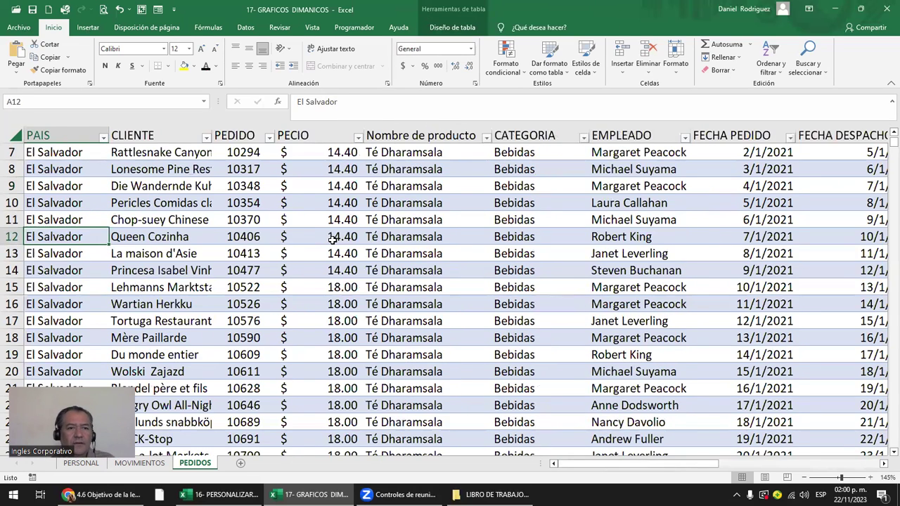
{"action": "key", "text": "ctrl+Down"}
{"action": "key", "text": "Down"}
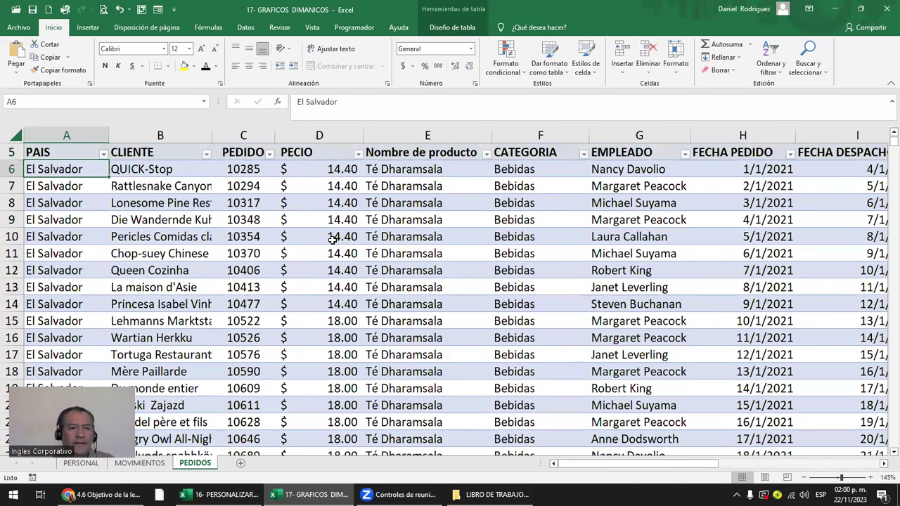
{"action": "key", "text": "shift+Right"}
{"action": "key", "text": "shift+Right"}
{"action": "key", "text": "shift+Right"}
{"action": "key", "text": "shift+Right"}
{"action": "key", "text": "shift+Right"}
{"action": "key", "text": "shift+Right"}
{"action": "key", "text": "shift+Right"}
{"action": "key", "text": "shift+Right"}
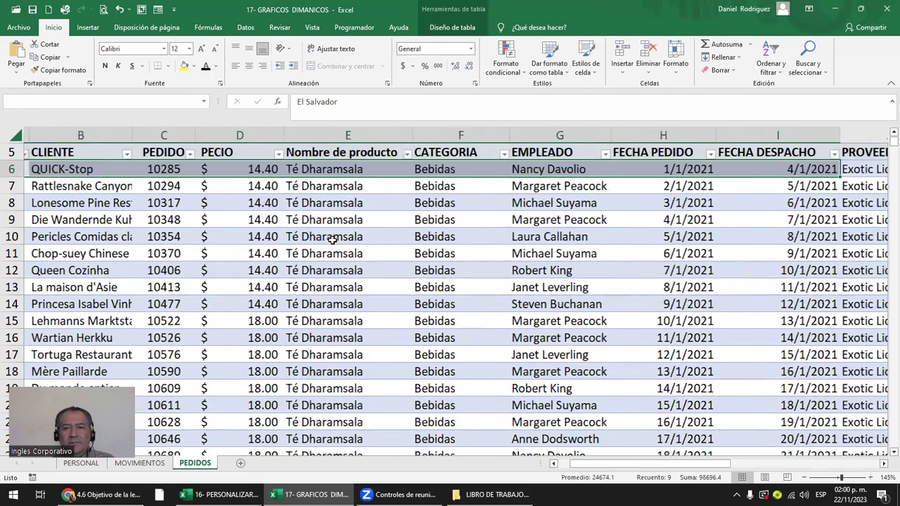
{"action": "key", "text": "shift+Right"}
{"action": "key", "text": "ctrl+c"}
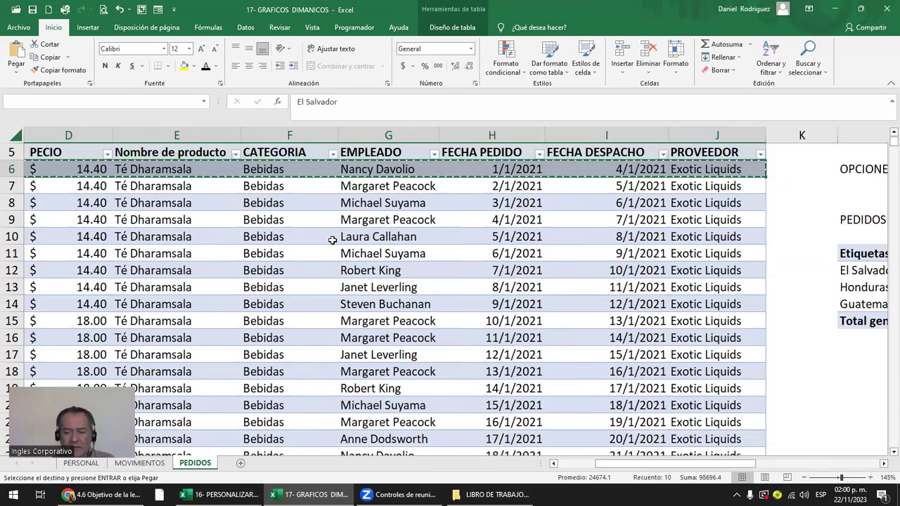
Step: Paste the copied order into row 2161 at the end of the table, then go to the top
{"action": "key", "text": "Down"}
{"action": "key", "text": "ctrl+Down"}
{"action": "key", "text": "Down"}
{"action": "key", "text": "Down"}
{"action": "key", "text": "Down"}
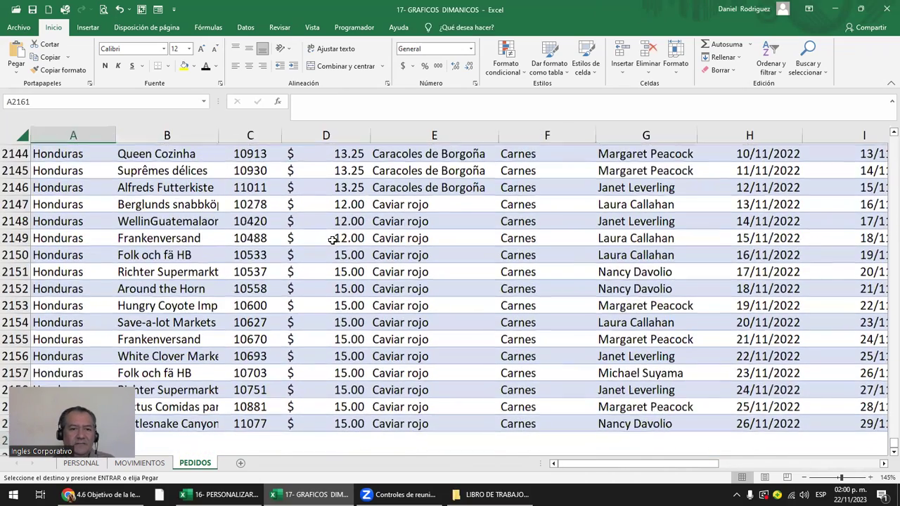
{"action": "key", "text": "Down"}
{"action": "key", "text": "Down"}
{"action": "key", "text": "Down"}
{"action": "key", "text": "Down"}
{"action": "key", "text": "Down"}
{"action": "key", "text": "Down"}
{"action": "key", "text": "Up"}
{"action": "key", "text": "Up"}
{"action": "key", "text": "Up"}
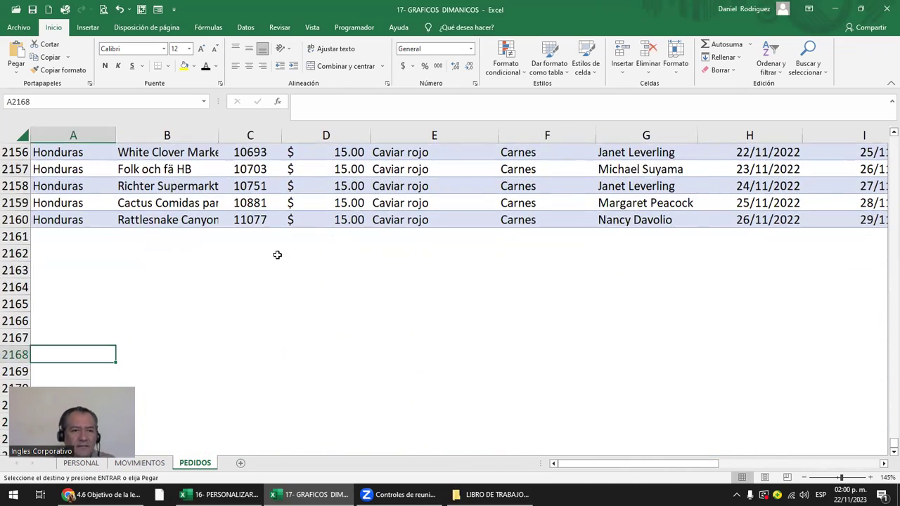
{"action": "left_click", "coordinate": [45, 240]}
{"action": "key", "text": "ctrl+v"}
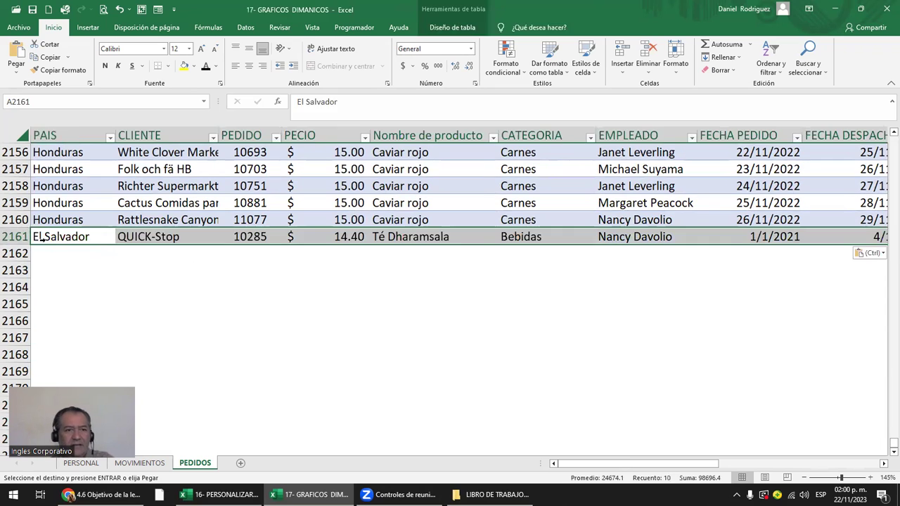
{"action": "key", "text": "Down"}
{"action": "key", "text": "ctrl+Home"}
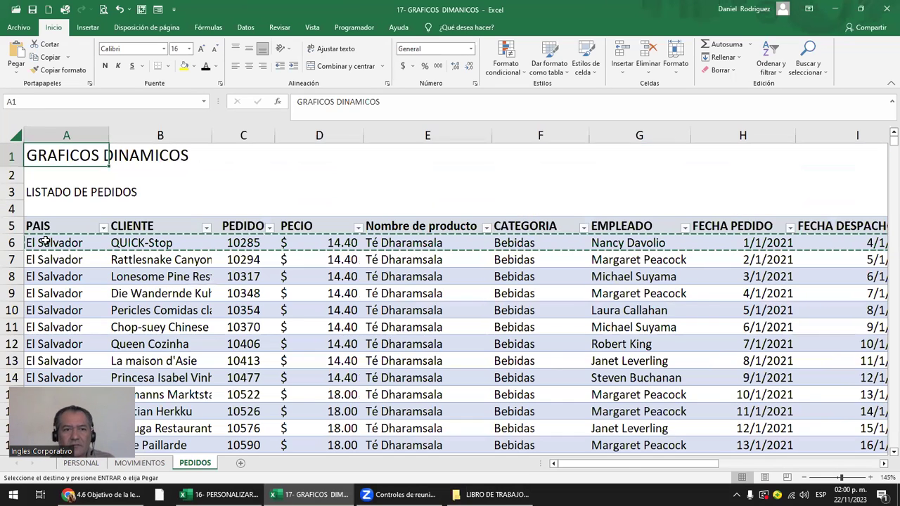
{"action": "key", "text": "Right"}
{"action": "key", "text": "Right"}
{"action": "key", "text": "Right"}
{"action": "key", "text": "Right"}
{"action": "key", "text": "Right"}
{"action": "key", "text": "Right"}
{"action": "key", "text": "Right"}
{"action": "key", "text": "Right"}
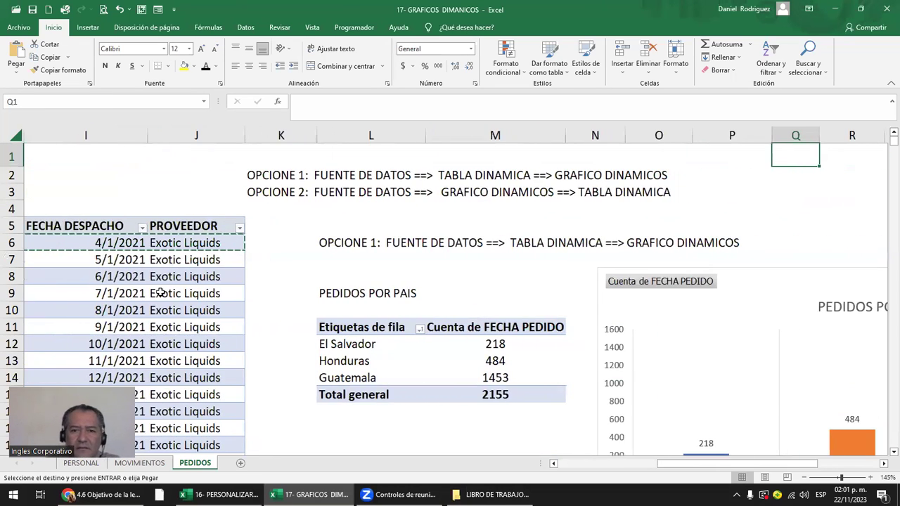
Step: Refresh the PEDIDOS POR PAIS pivot table so El Salvador counts 219
{"action": "scroll", "coordinate": [271, 273], "scroll_direction": "down", "scroll_amount": 3}
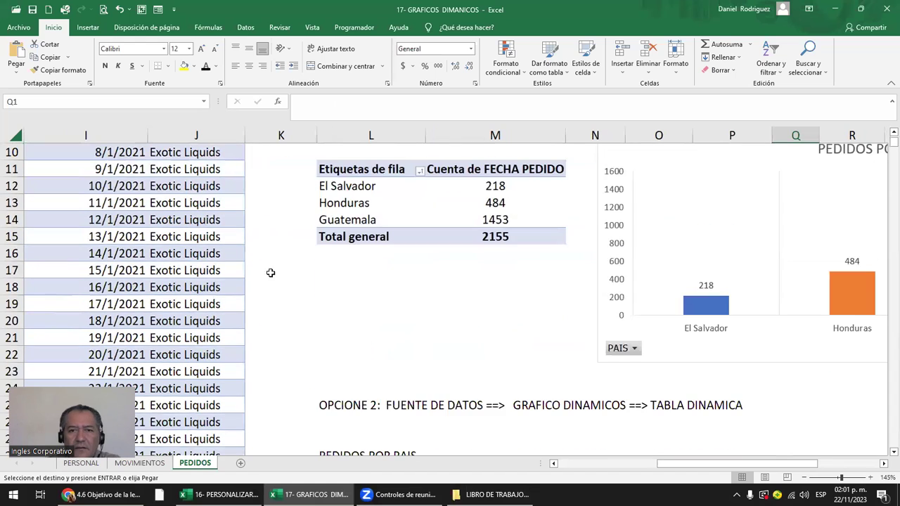
{"action": "right_click", "coordinate": [370, 190]}
{"action": "left_click", "coordinate": [415, 244]}
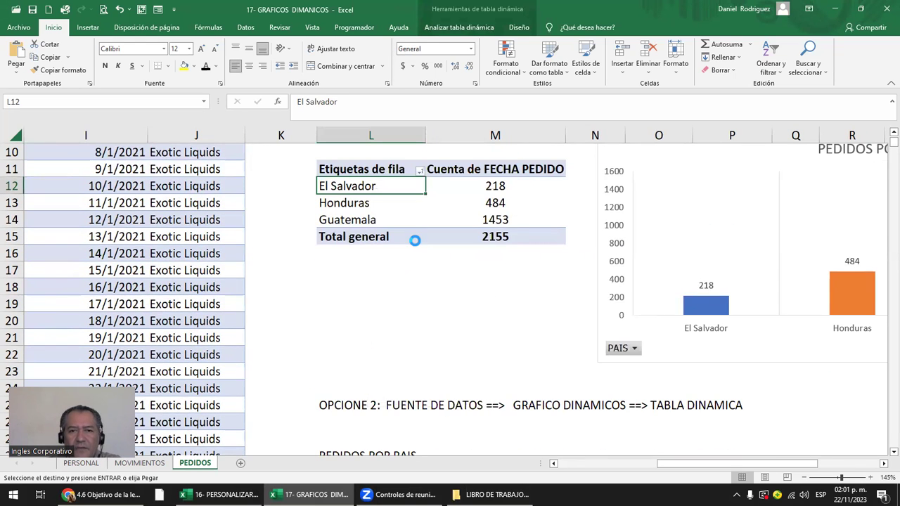
{"action": "left_click", "coordinate": [500, 187]}
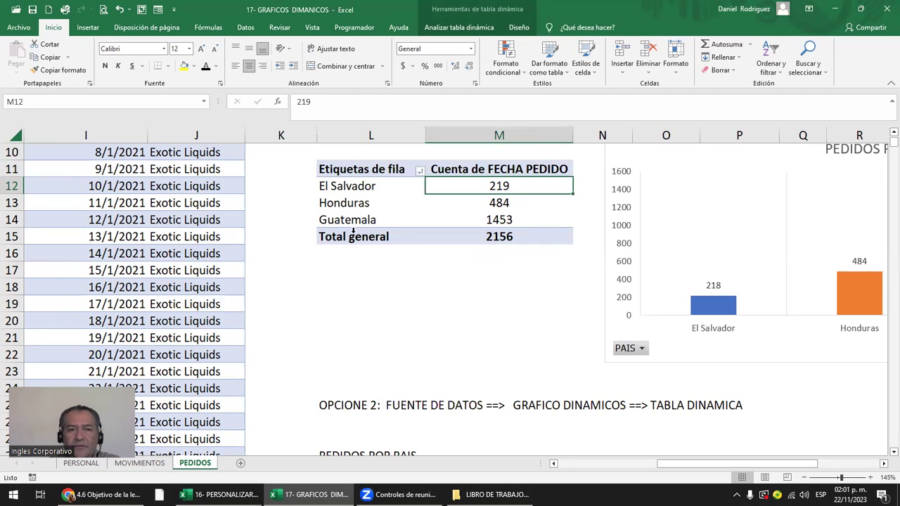
Step: Bring the PEDIDOS POR PAIS pivot chart into view and select it
{"action": "left_click", "coordinate": [709, 285]}
{"action": "left_click", "coordinate": [536, 305]}
{"action": "key", "text": "Right"}
{"action": "key", "text": "Right"}
{"action": "key", "text": "Right"}
{"action": "key", "text": "Right"}
{"action": "key", "text": "Right"}
{"action": "scroll", "coordinate": [536, 305], "scroll_direction": "right", "scroll_amount": 2}
{"action": "scroll", "coordinate": [536, 305], "scroll_direction": "up", "scroll_amount": 1}
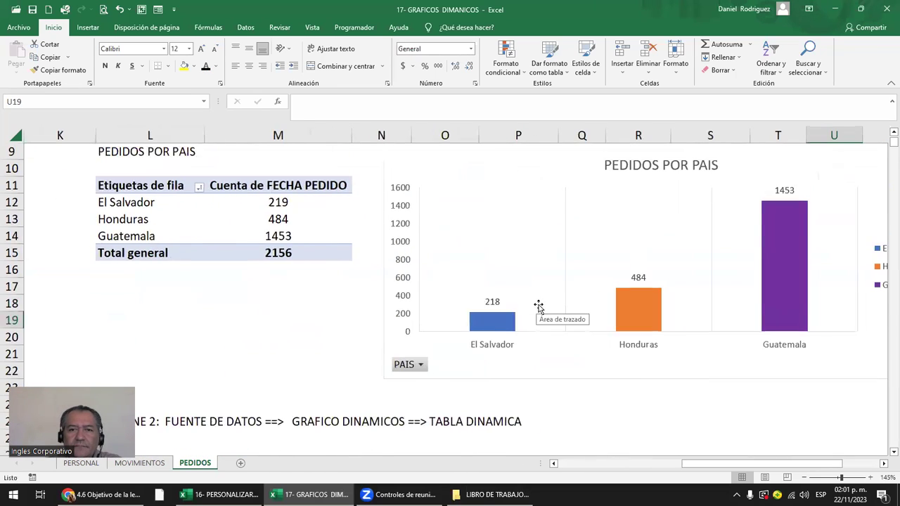
{"action": "left_click", "coordinate": [544, 194]}
{"action": "right_click", "coordinate": [545, 194]}
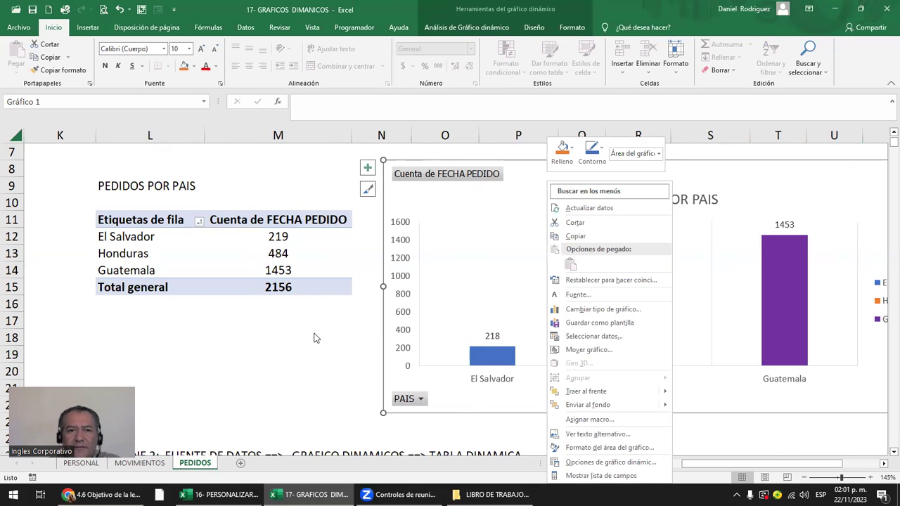
Step: Refresh all pivot data with Actualizar todo from the pivot chart's analysis tab
{"action": "key", "text": "Escape"}
{"action": "left_click", "coordinate": [495, 336]}
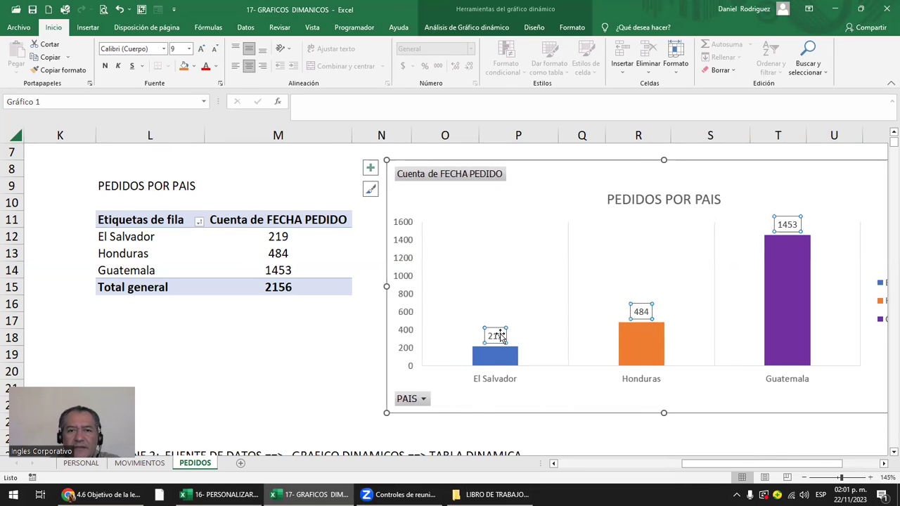
{"action": "left_click", "coordinate": [475, 26]}
{"action": "left_click", "coordinate": [520, 56]}
{"action": "left_click", "coordinate": [520, 72]}
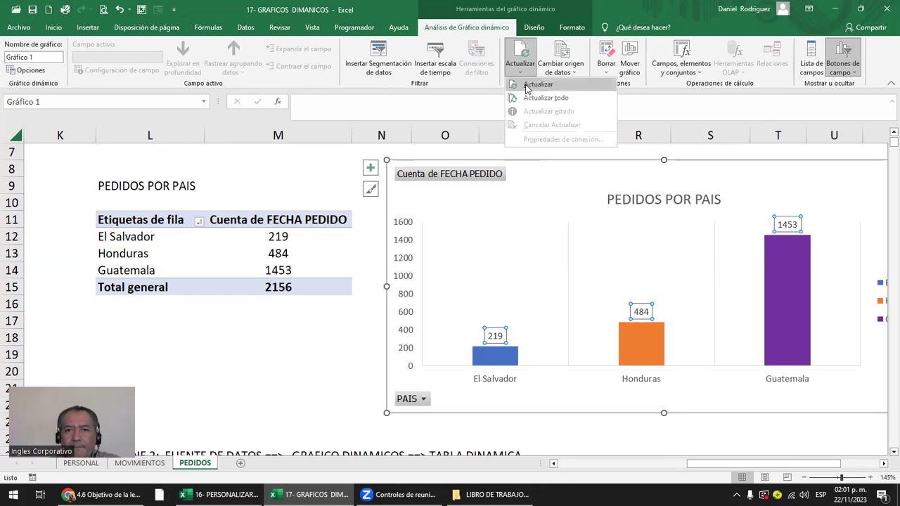
{"action": "left_click", "coordinate": [551, 102]}
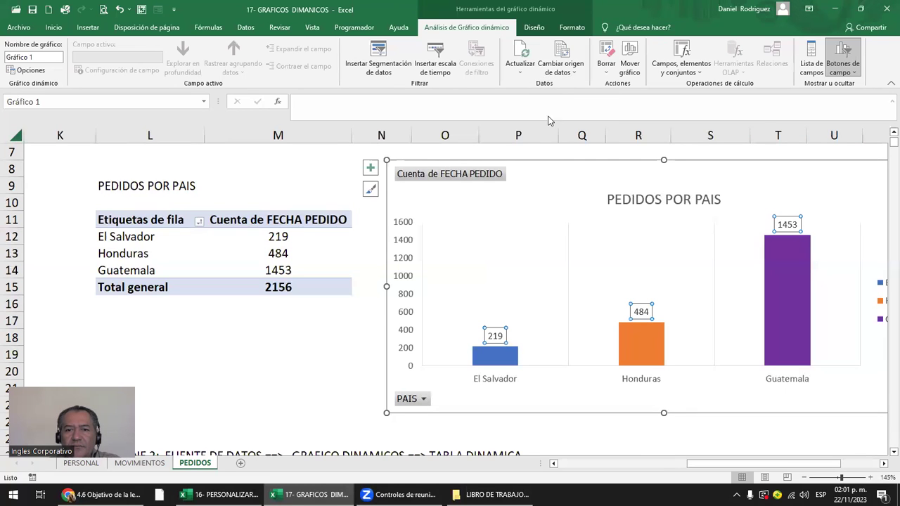
{"action": "left_click", "coordinate": [256, 213]}
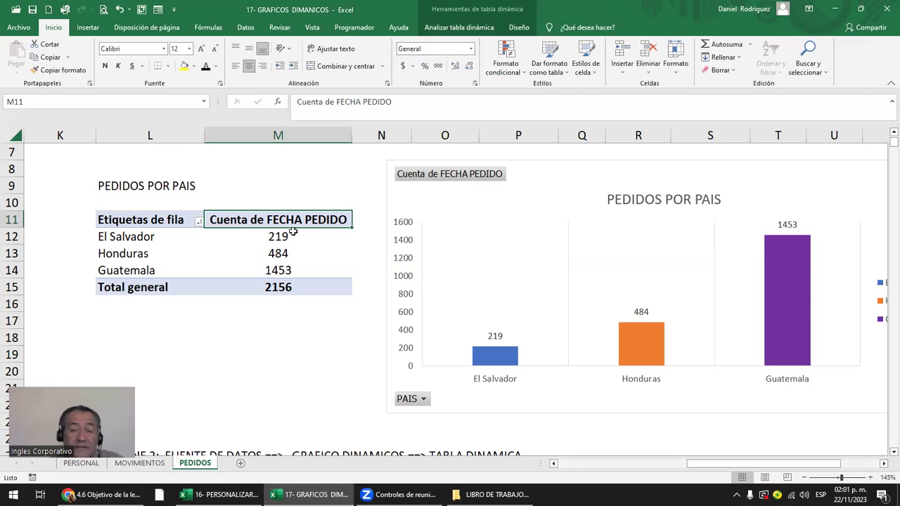
{"action": "left_click", "coordinate": [568, 178]}
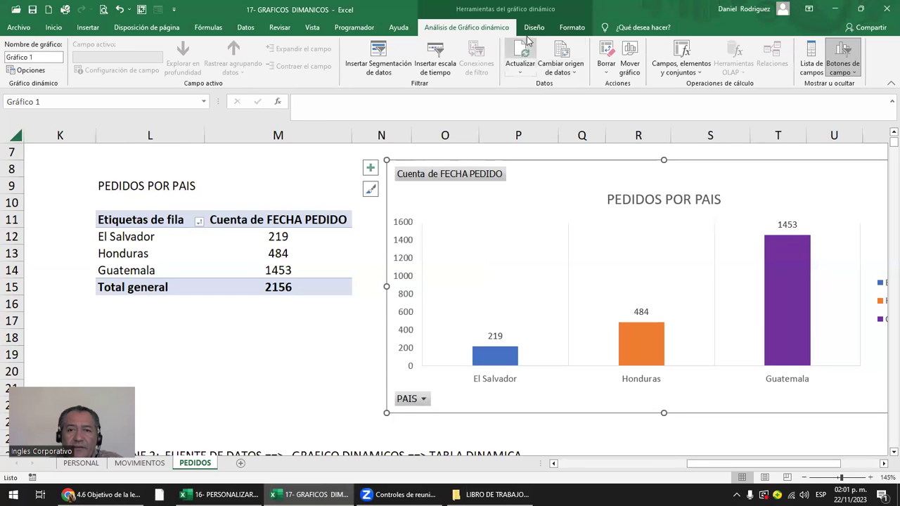
{"action": "left_click", "coordinate": [524, 76]}
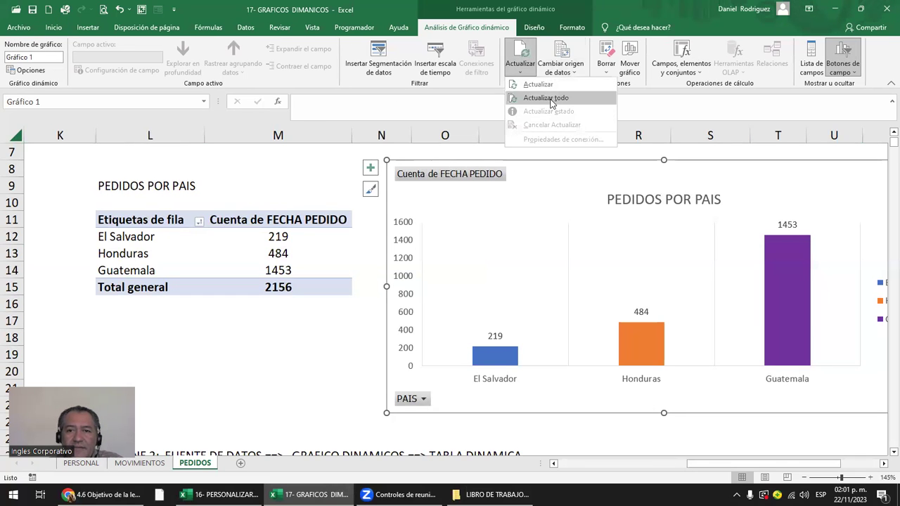
{"action": "left_click", "coordinate": [538, 98]}
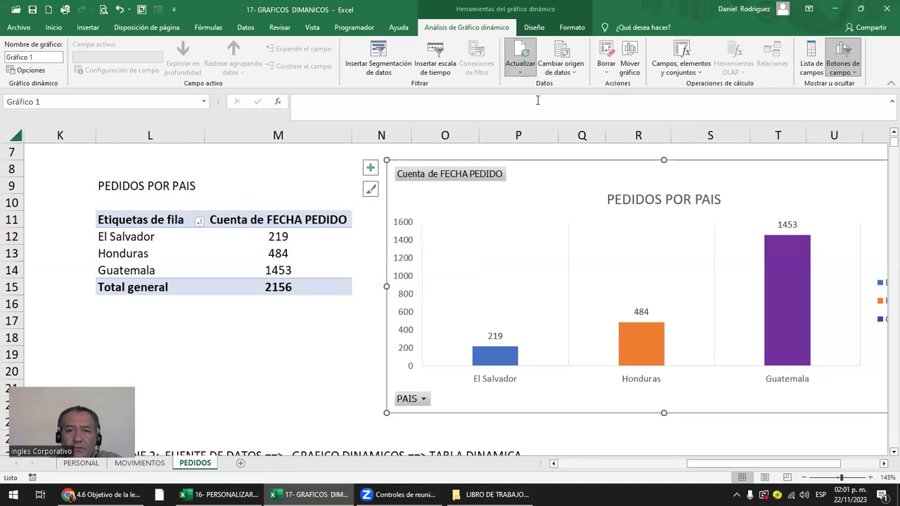
Step: Refresh the pivot table from its shortcut menu and run Actualizar todo again from the chart
{"action": "left_click", "coordinate": [251, 219]}
{"action": "right_click", "coordinate": [284, 217]}
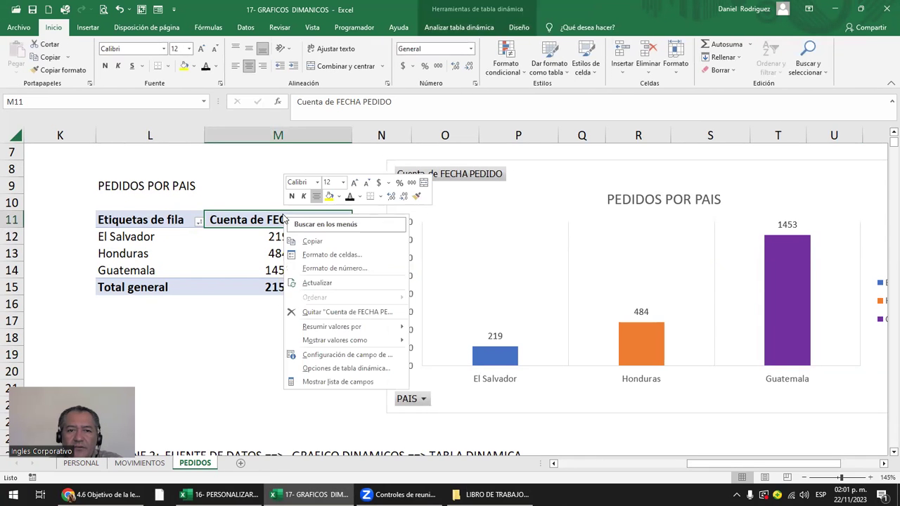
{"action": "left_click", "coordinate": [339, 289]}
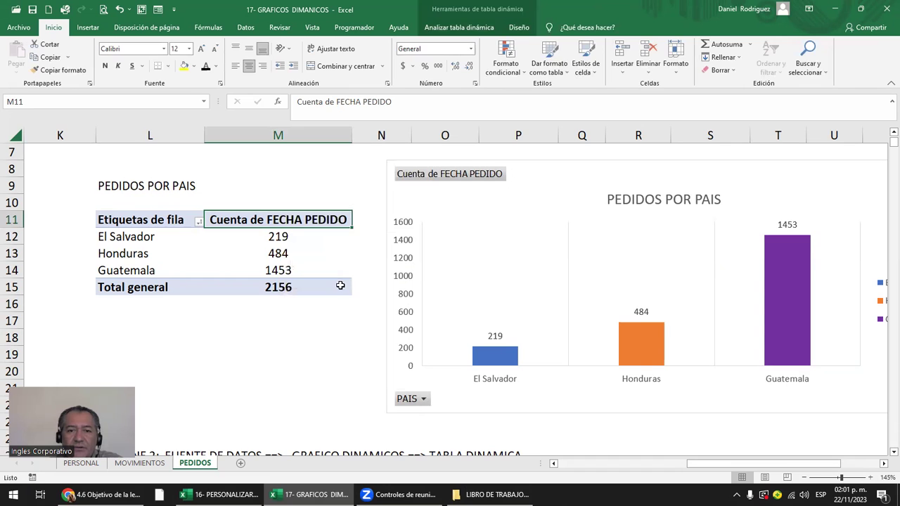
{"action": "right_click", "coordinate": [519, 229]}
{"action": "right_click", "coordinate": [475, 190]}
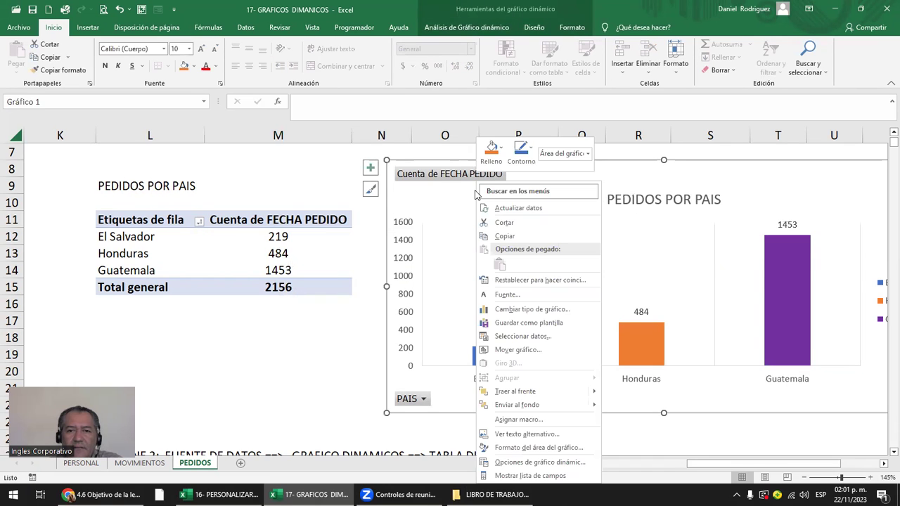
{"action": "left_click", "coordinate": [404, 208]}
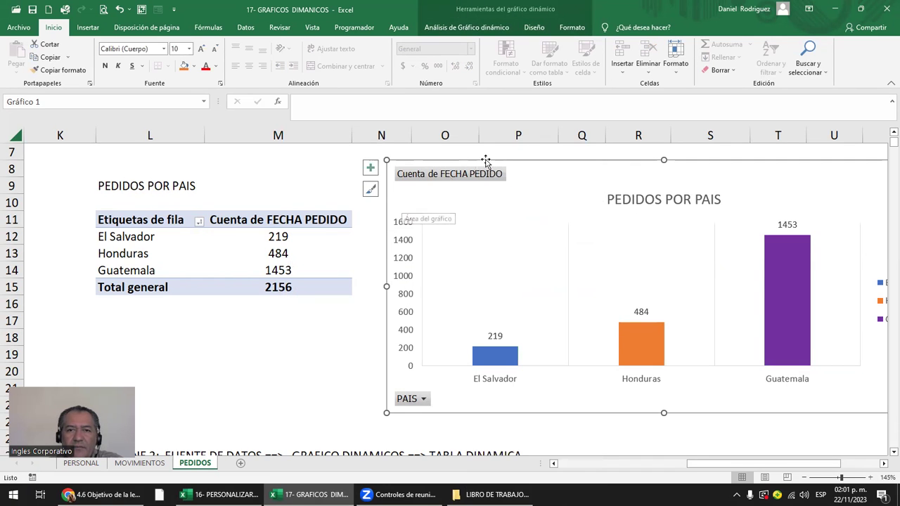
{"action": "left_click", "coordinate": [481, 30]}
{"action": "left_click", "coordinate": [520, 68]}
{"action": "left_click", "coordinate": [536, 99]}
Step: Run Actualizar todo from the pivot table analysis tab and confirm El Salvador shows 219
{"action": "left_click", "coordinate": [253, 219]}
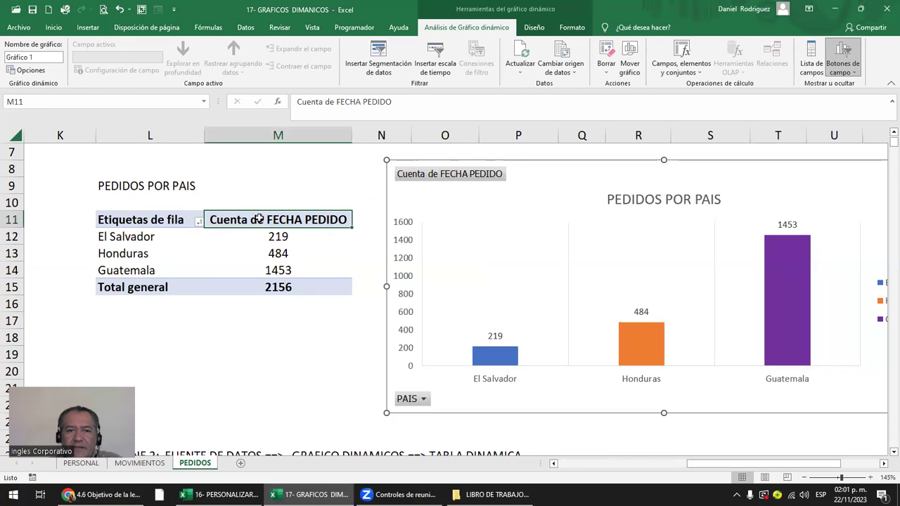
{"action": "left_click", "coordinate": [476, 27]}
{"action": "left_click", "coordinate": [494, 67]}
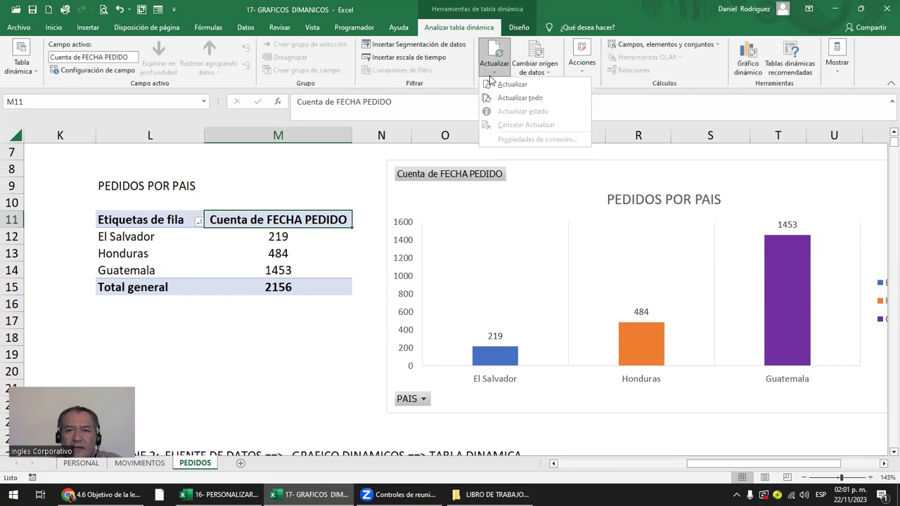
{"action": "left_click", "coordinate": [495, 98]}
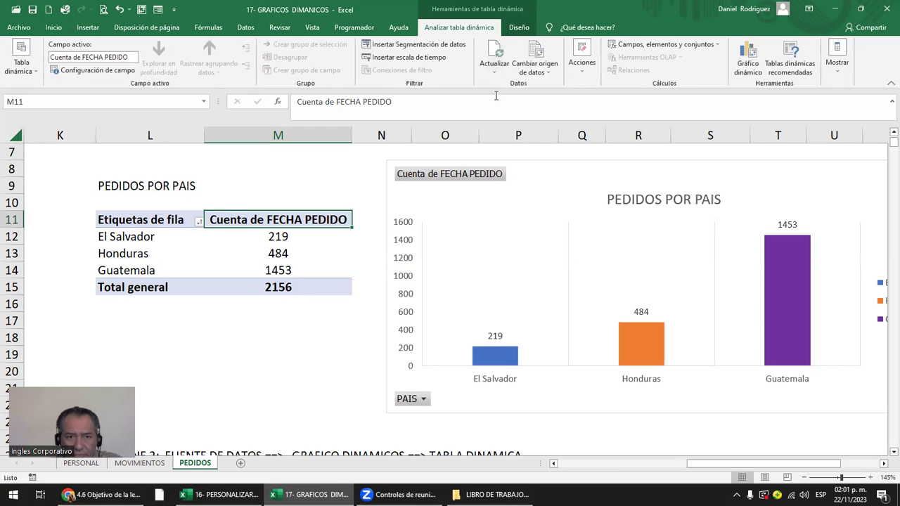
{"action": "left_click", "coordinate": [158, 237]}
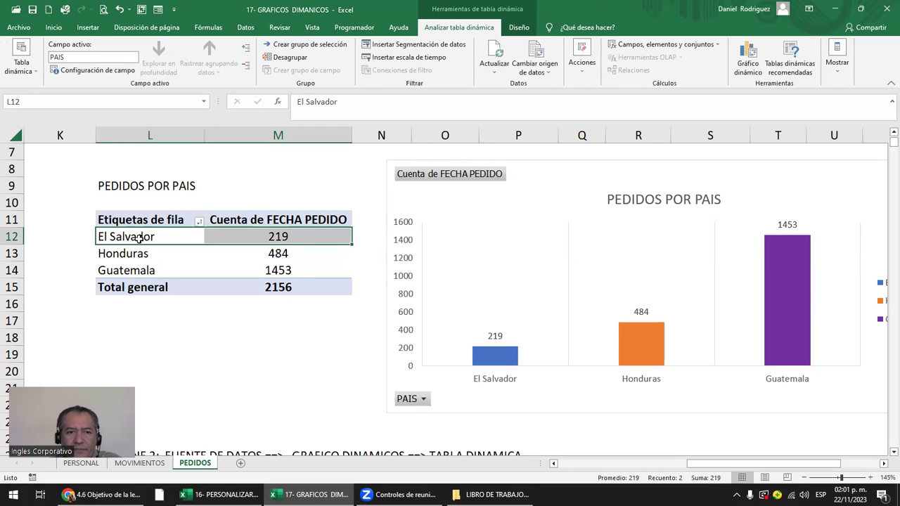
{"action": "left_click", "coordinate": [130, 237]}
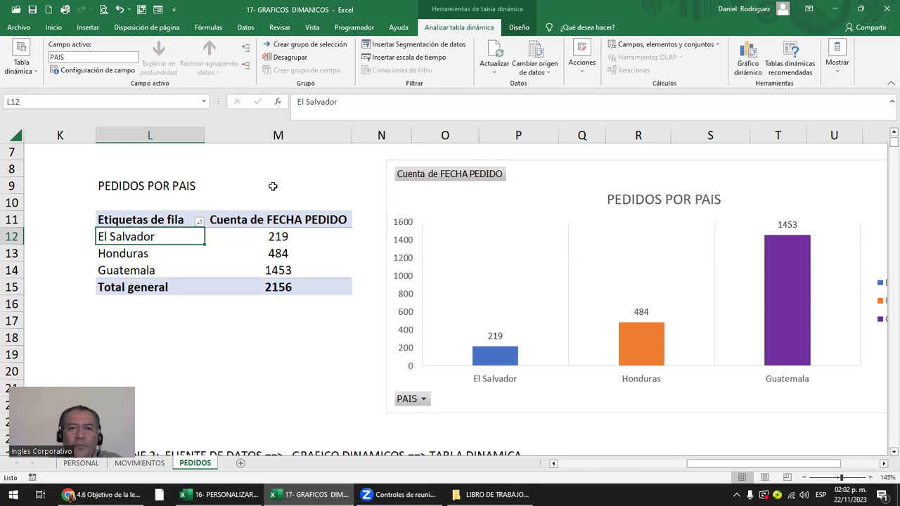
{"action": "left_click", "coordinate": [347, 304]}
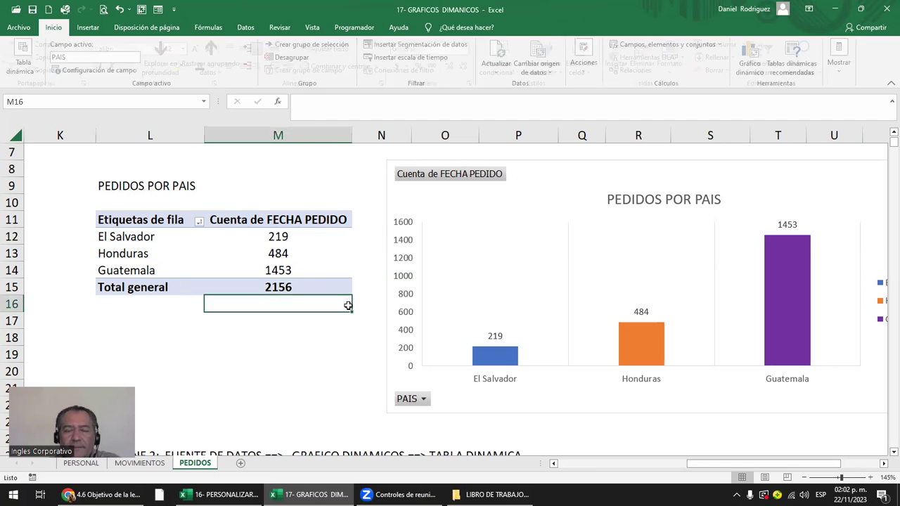
{"action": "key", "text": "Right"}
{"action": "key", "text": "Right"}
{"action": "key", "text": "Right"}
{"action": "scroll", "coordinate": [358, 316], "scroll_direction": "down", "scroll_amount": 7}
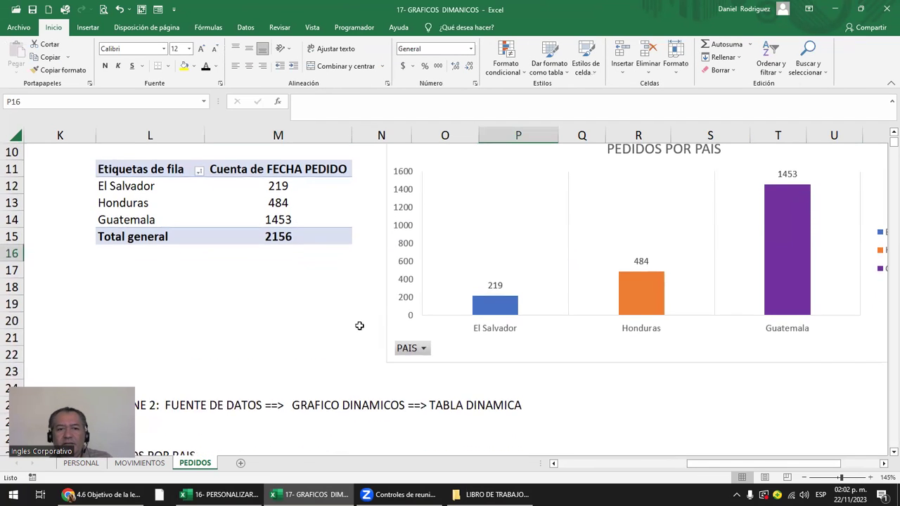
{"action": "left_click", "coordinate": [341, 238]}
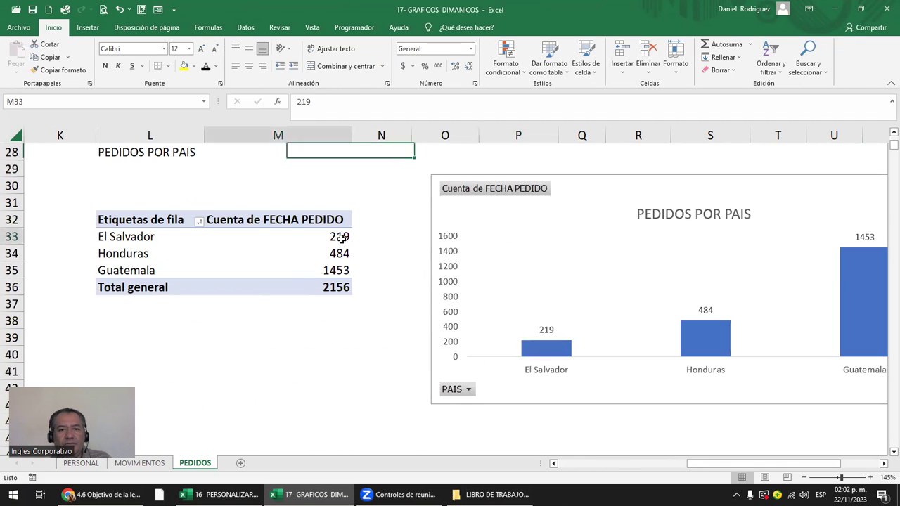
{"action": "scroll", "coordinate": [347, 254], "scroll_direction": "down", "scroll_amount": 5}
{"action": "scroll", "coordinate": [347, 254], "scroll_direction": "down", "scroll_amount": 2}
{"action": "left_click", "coordinate": [336, 222]}
{"action": "scroll", "coordinate": [336, 238], "scroll_direction": "down", "scroll_amount": 5}
{"action": "scroll", "coordinate": [337, 238], "scroll_direction": "down", "scroll_amount": 2}
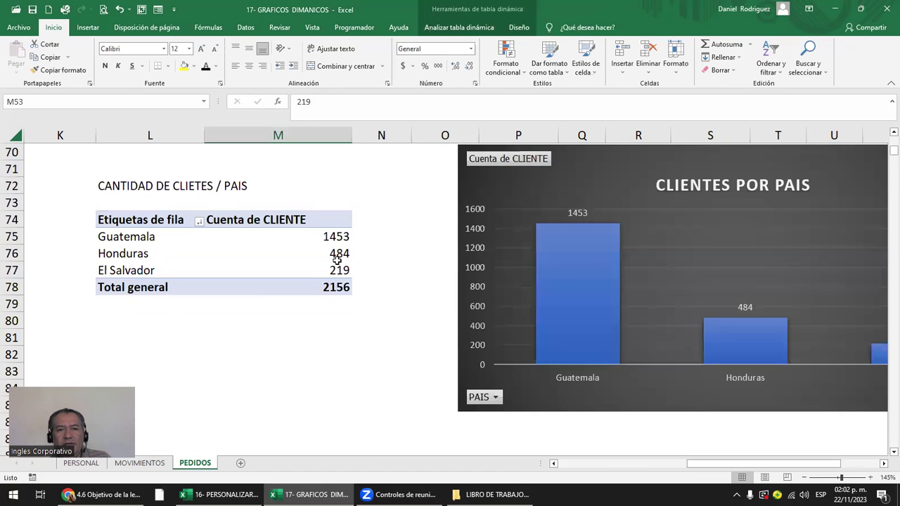
{"action": "left_click", "coordinate": [337, 275]}
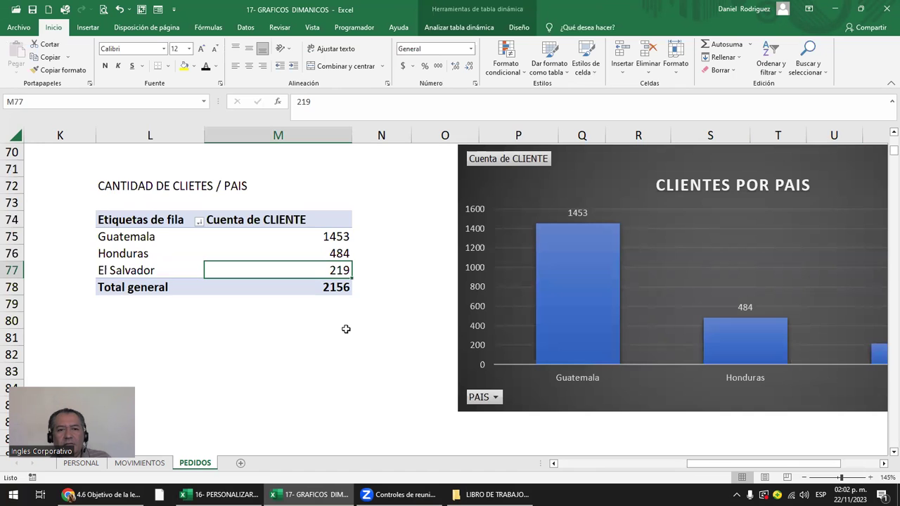
{"action": "scroll", "coordinate": [346, 328], "scroll_direction": "up", "scroll_amount": 5}
{"action": "scroll", "coordinate": [345, 329], "scroll_direction": "up", "scroll_amount": 5}
{"action": "scroll", "coordinate": [345, 329], "scroll_direction": "up", "scroll_amount": 10}
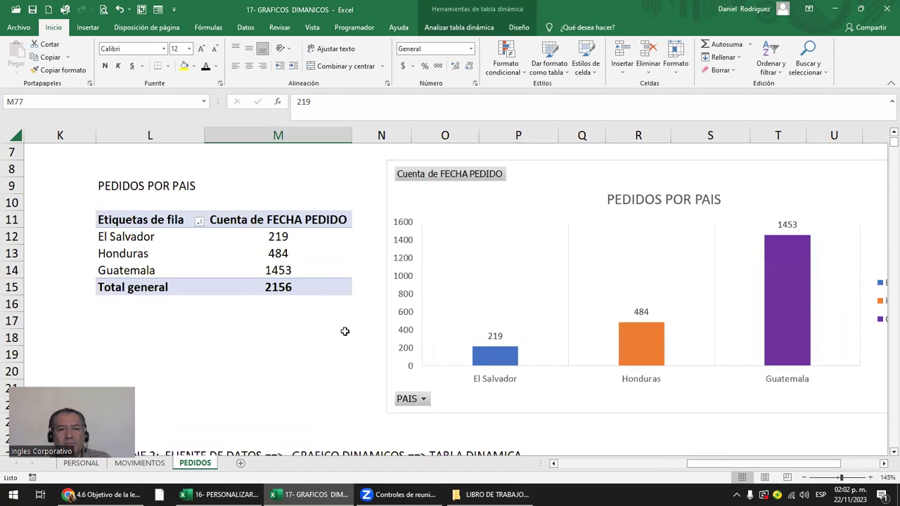
{"action": "scroll", "coordinate": [345, 331], "scroll_direction": "up", "scroll_amount": 2}
{"action": "scroll", "coordinate": [344, 331], "scroll_direction": "down", "scroll_amount": 1, "text": "ctrl"}
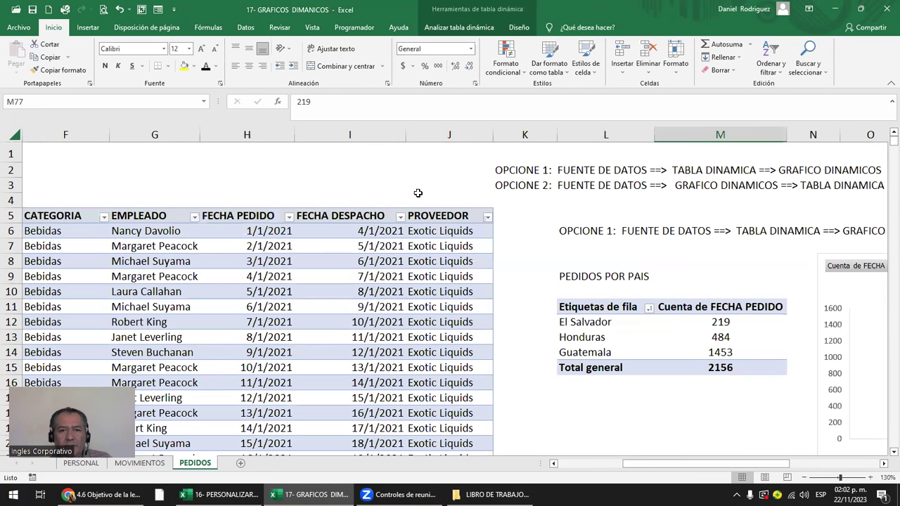
{"action": "left_click", "coordinate": [376, 159]}
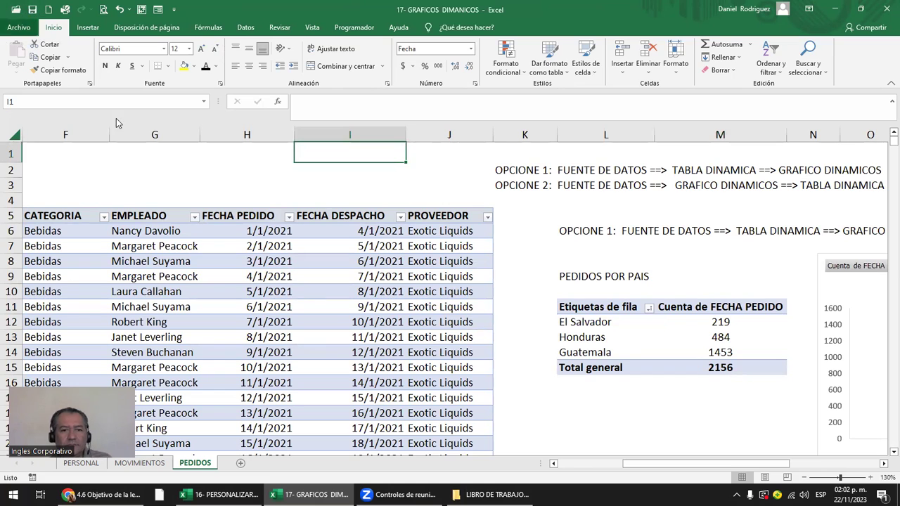